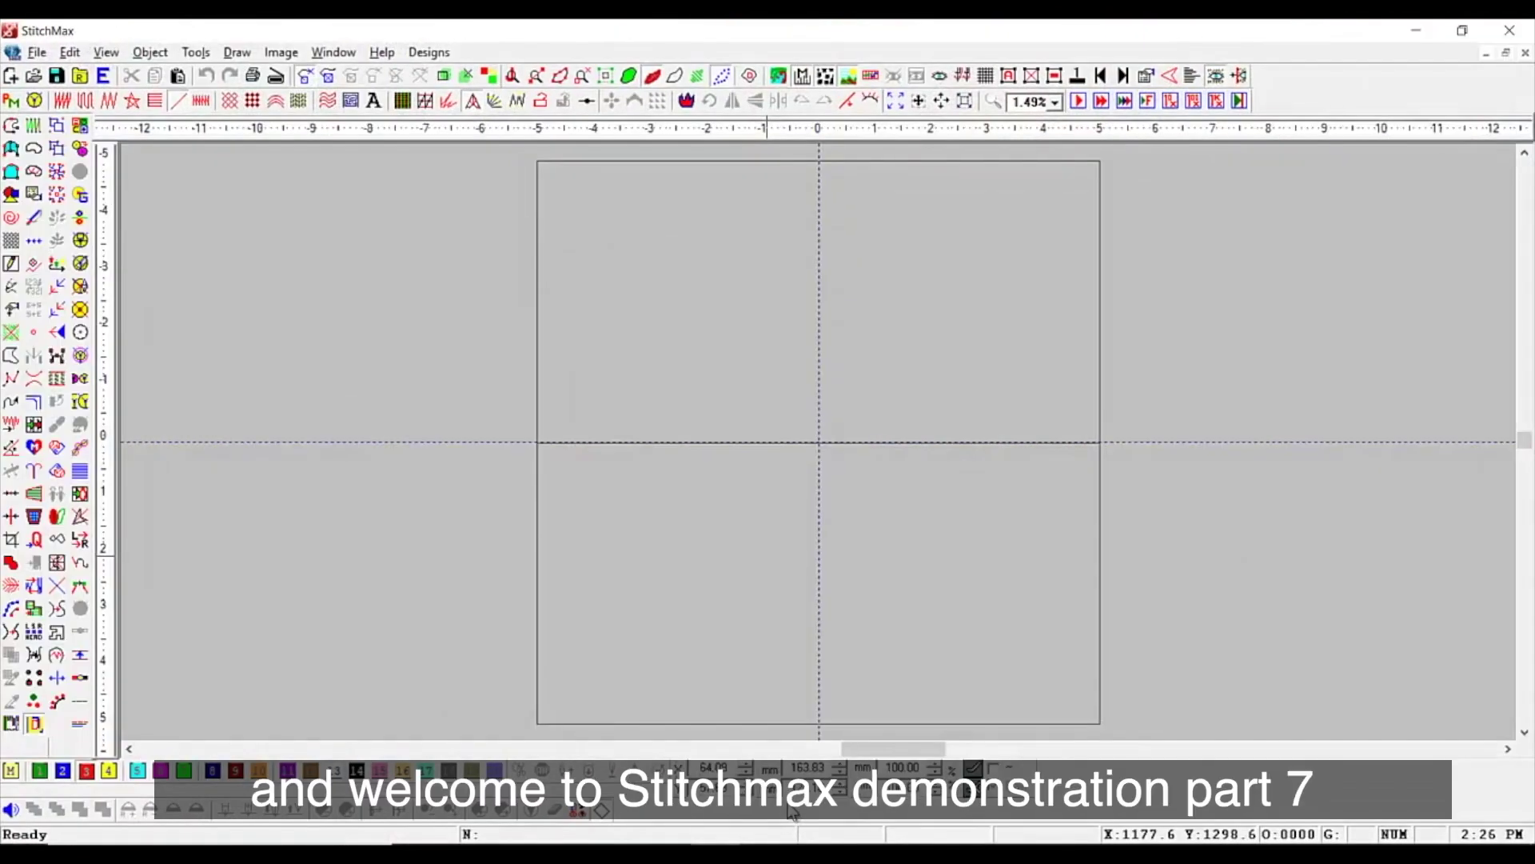
# Draw a three-point open curve about 31 mm wide and 16 mm high in the upper half of the design area
pyautogui.scroll(1, 812, 279)
pyautogui.scroll(-1, 763, 300)
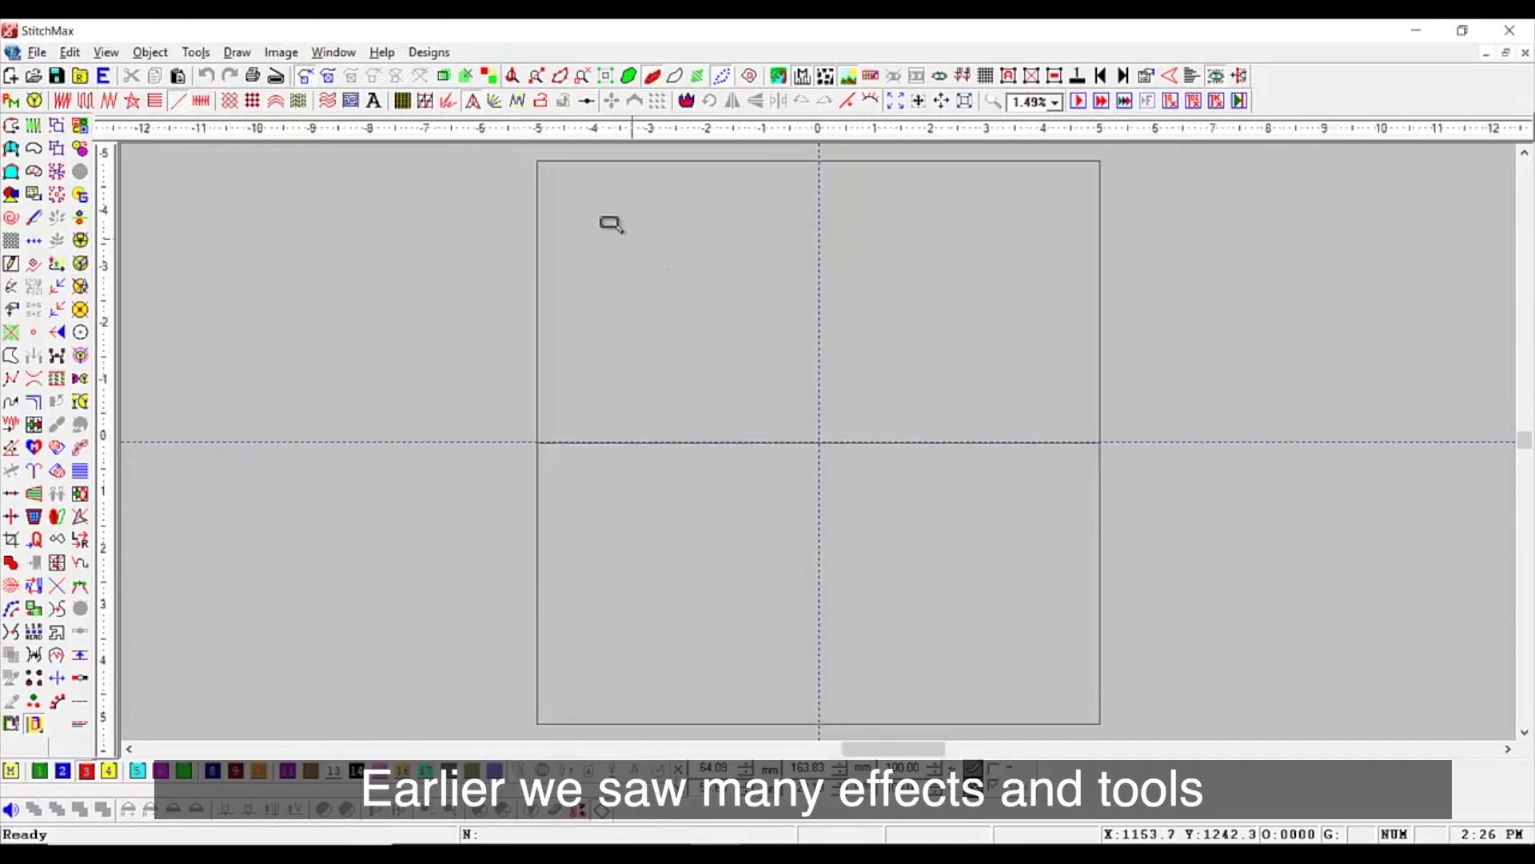
pyautogui.moveTo(525, 154); pyautogui.dragTo(1158, 476)
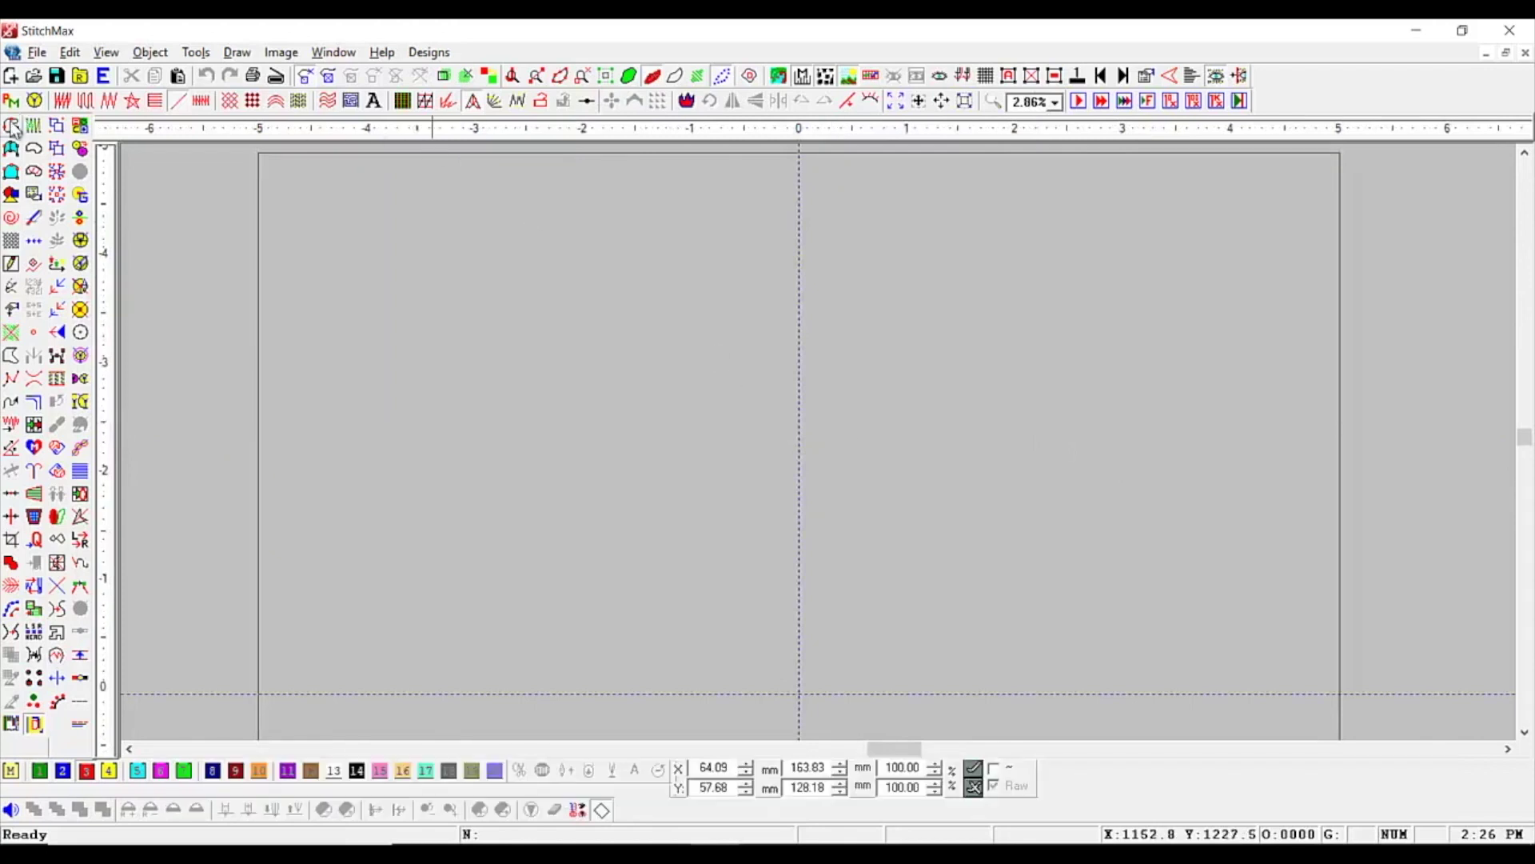
pyautogui.click(570, 556)
pyautogui.click(658, 449)
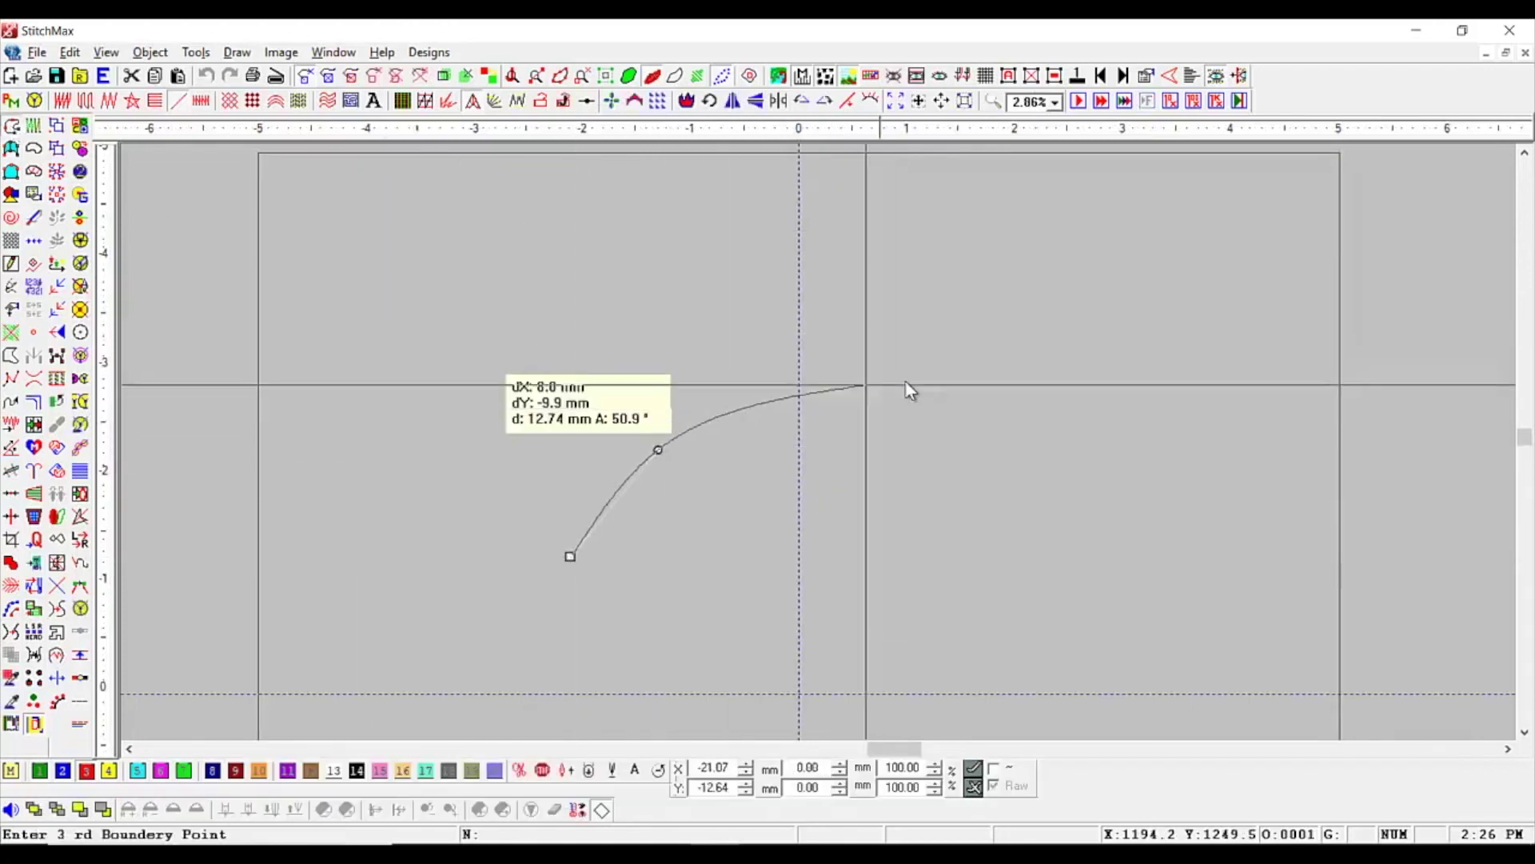
pyautogui.click(906, 380)
pyautogui.press('Return')
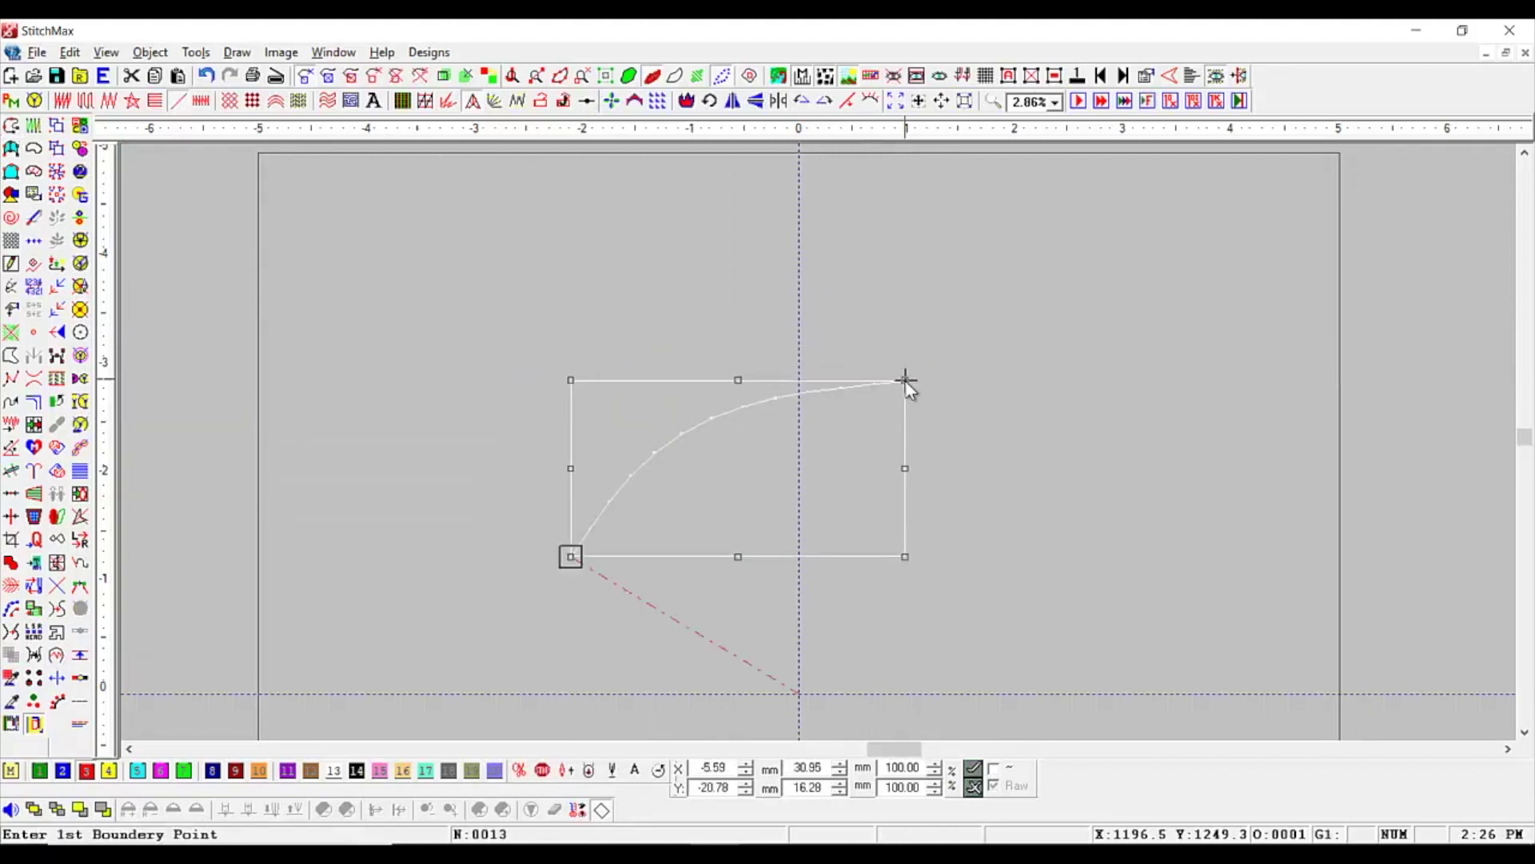
# Turn the drawn curve into a run of circular sequins
pyautogui.scroll(1, 871, 374)
pyautogui.click(33, 101)
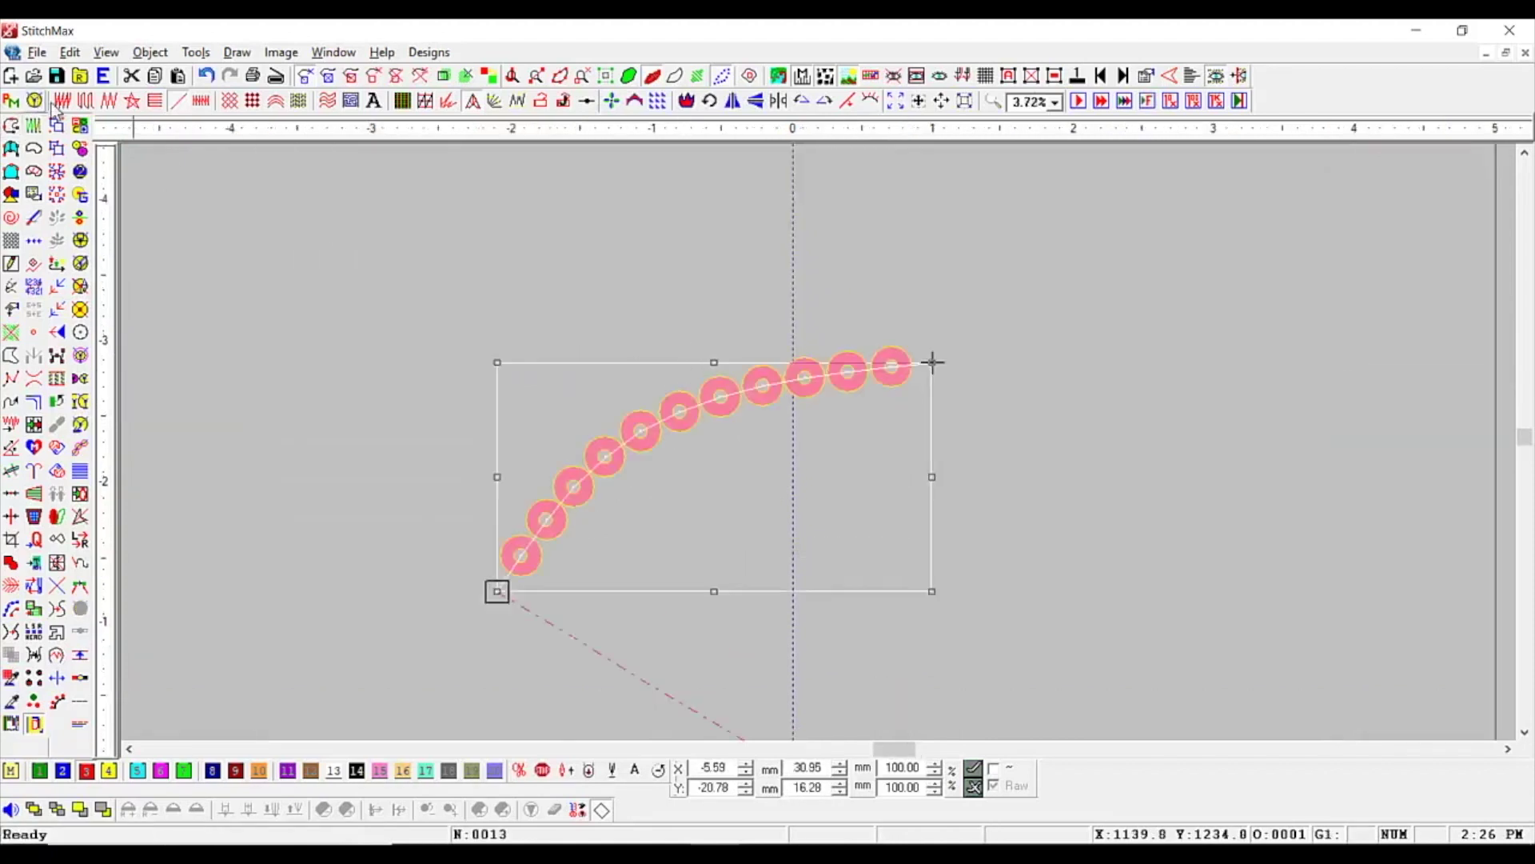
pyautogui.scroll(-1, 554, 276)
pyautogui.press('z')
pyautogui.moveTo(491, 301); pyautogui.dragTo(1105, 611)
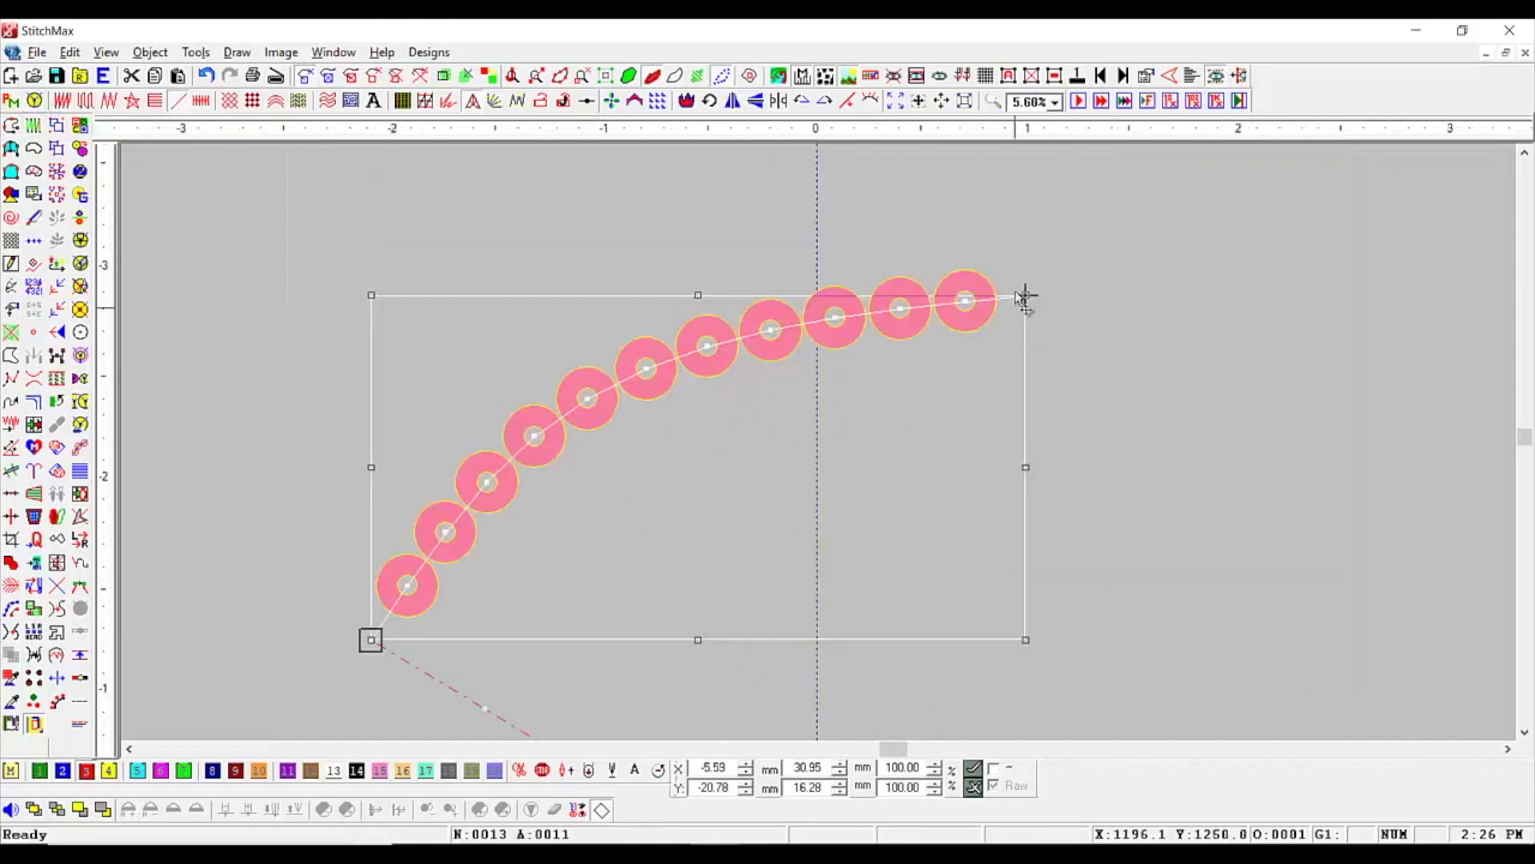
# Enlarge the sequin run by its upper outer corner to about 74.6 mm wide and 39.3 mm high
pyautogui.moveTo(1026, 295); pyautogui.dragTo(1223, 274)
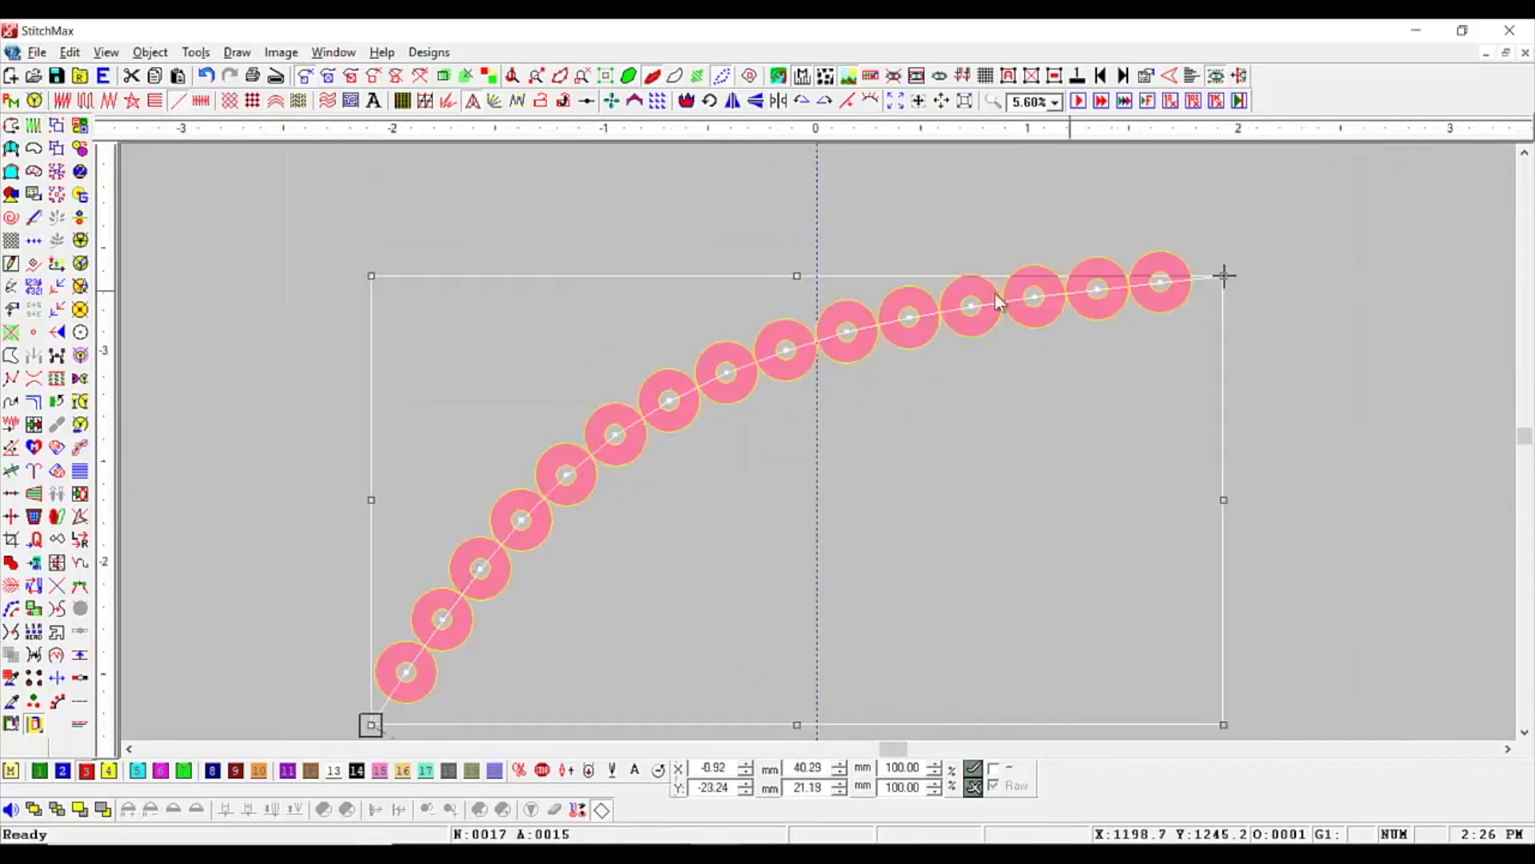
pyautogui.scroll(-2, 537, 311)
pyautogui.scroll(-2, 584, 309)
pyautogui.scroll(2, 939, 508)
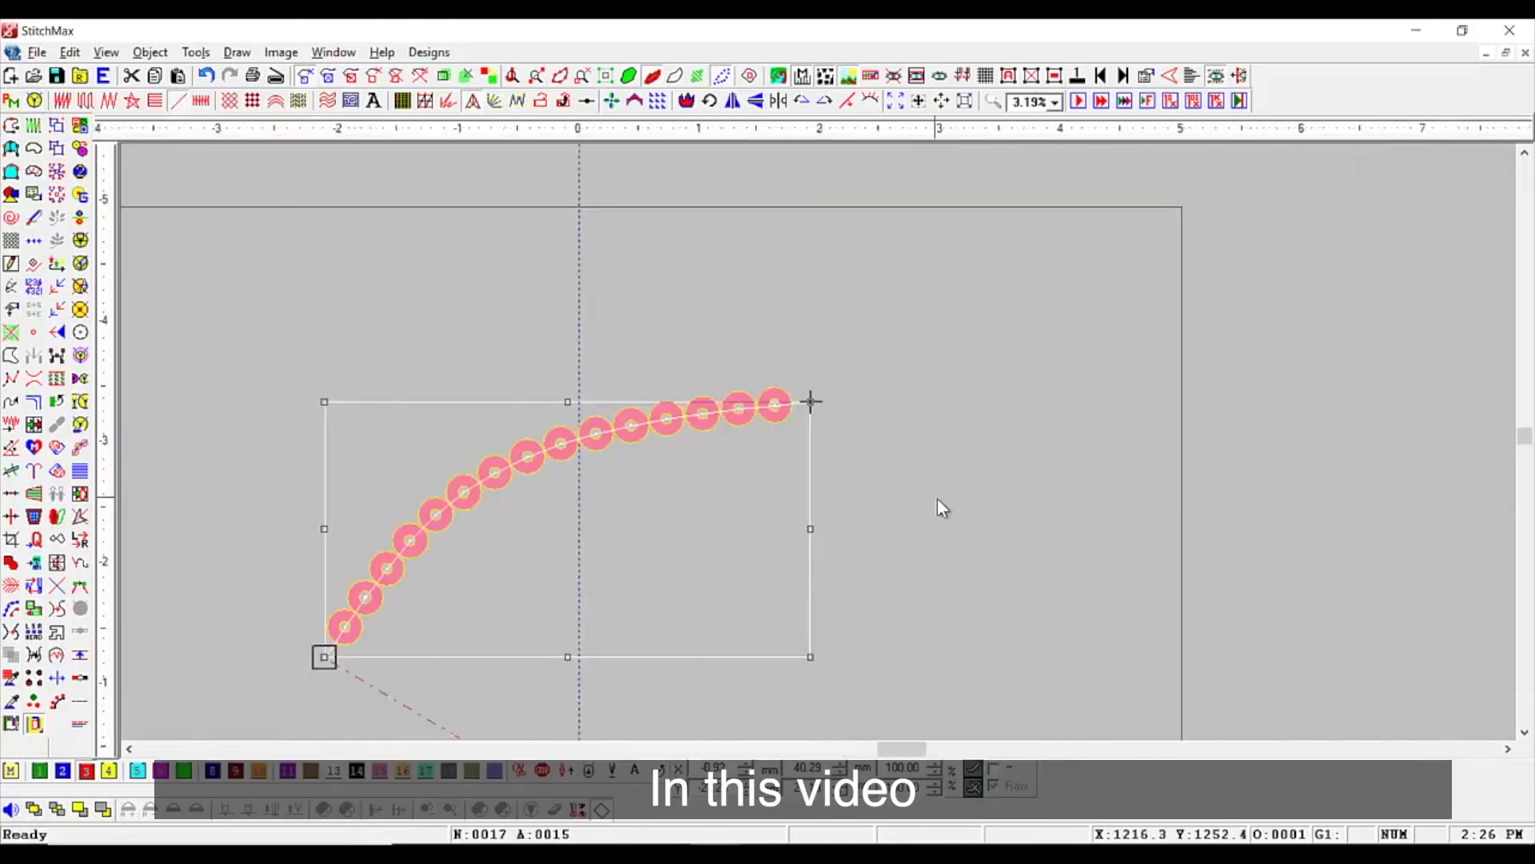
pyautogui.moveTo(811, 401); pyautogui.dragTo(1224, 267)
pyautogui.scroll(-3, 785, 369)
pyautogui.moveTo(555, 324); pyautogui.dragTo(1096, 669)
pyautogui.scroll(-3, 829, 477)
pyautogui.moveTo(826, 458); pyautogui.dragTo(783, 499)
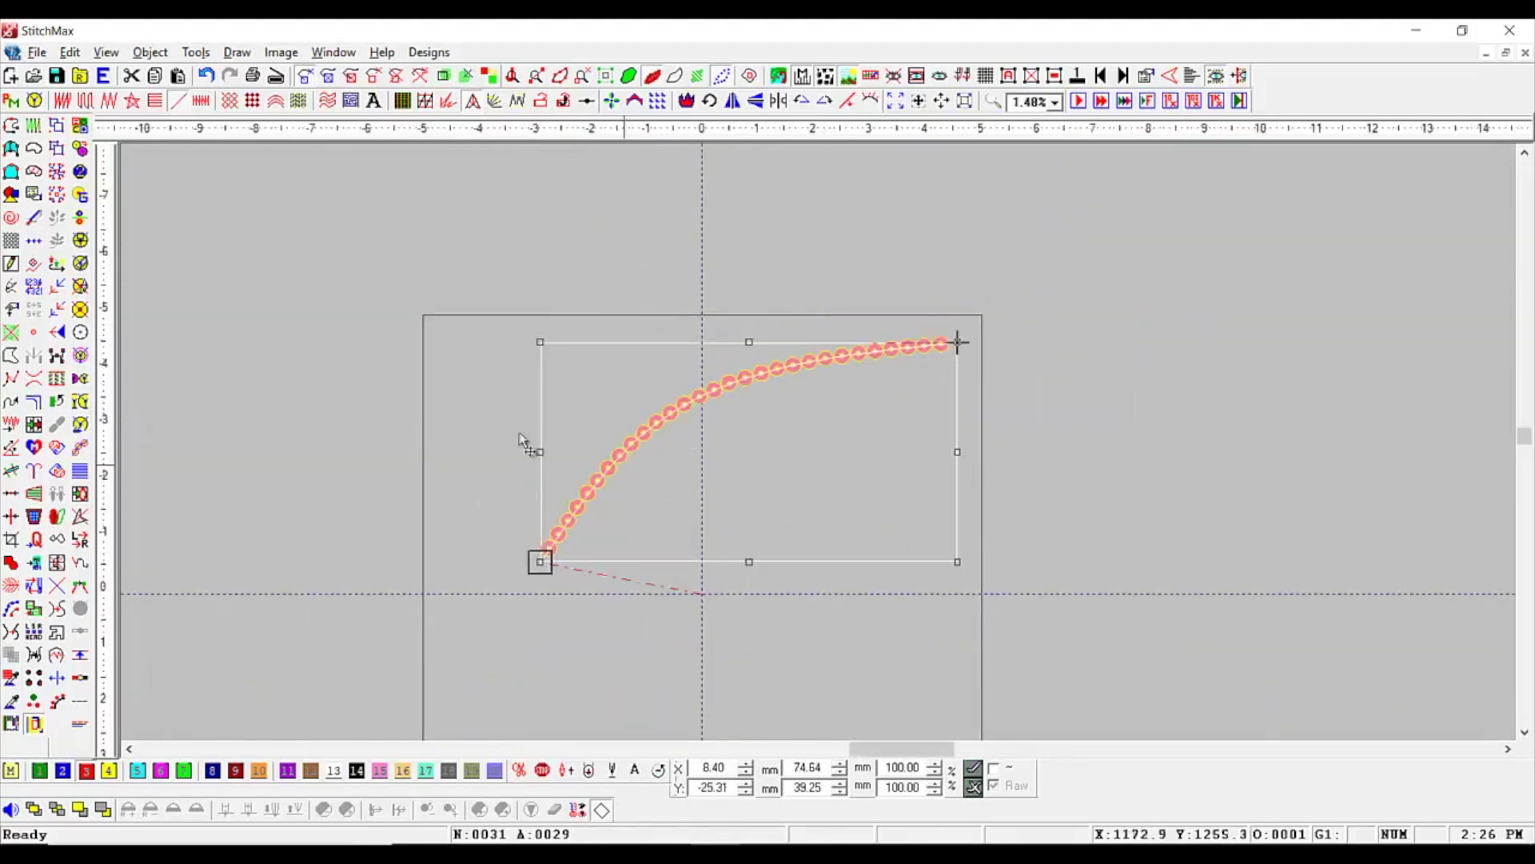
# Apply the "single" style to the sequin run in its line filling parameters
pyautogui.press('z')
pyautogui.moveTo(443, 312); pyautogui.dragTo(1037, 599)
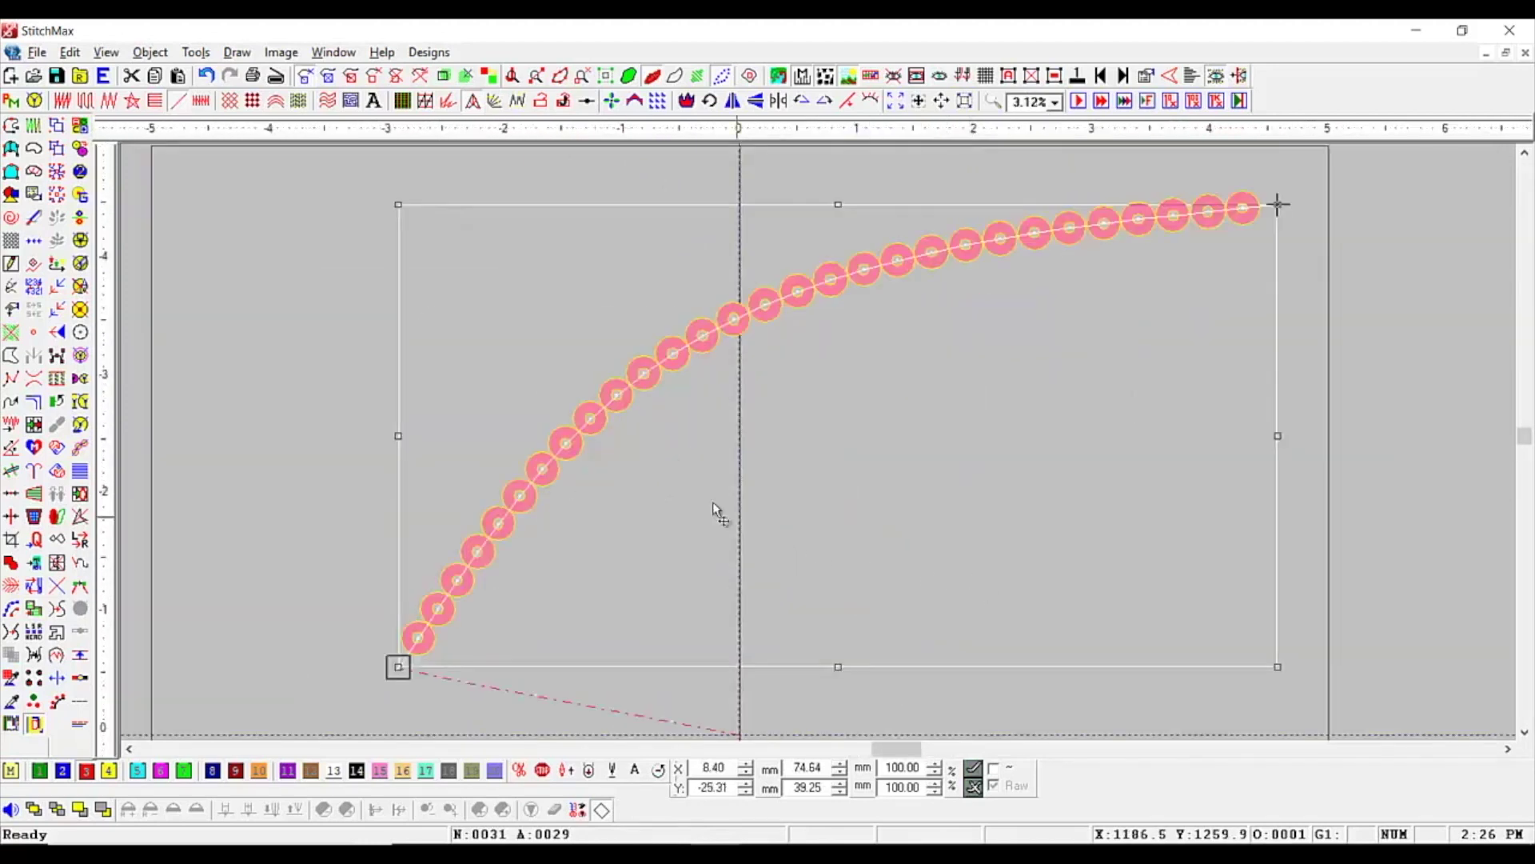
pyautogui.click(177, 101)
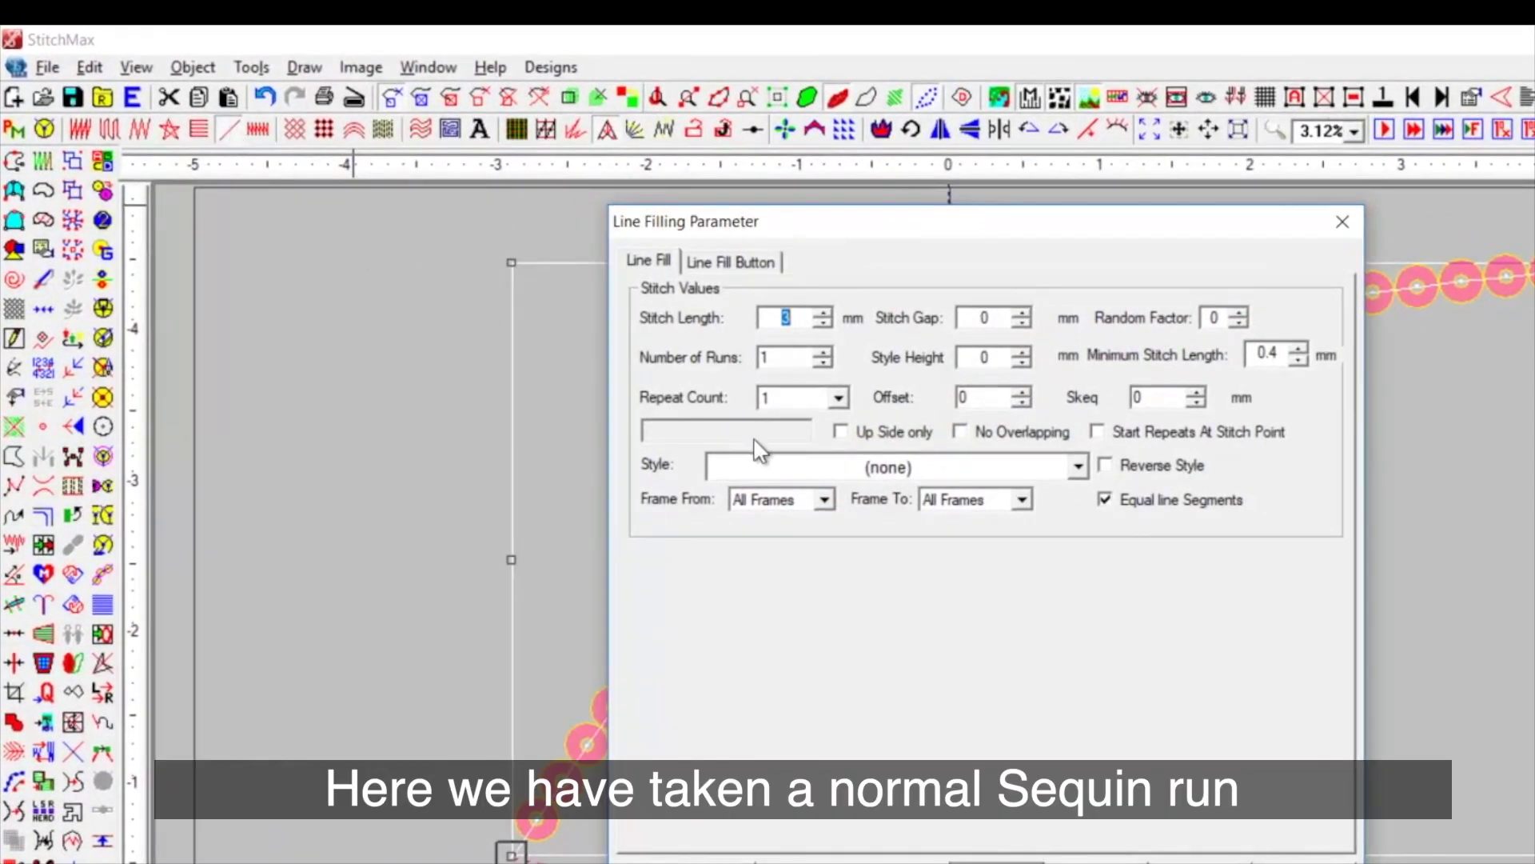
pyautogui.click(802, 467)
pyautogui.click(796, 457)
pyautogui.write('single')
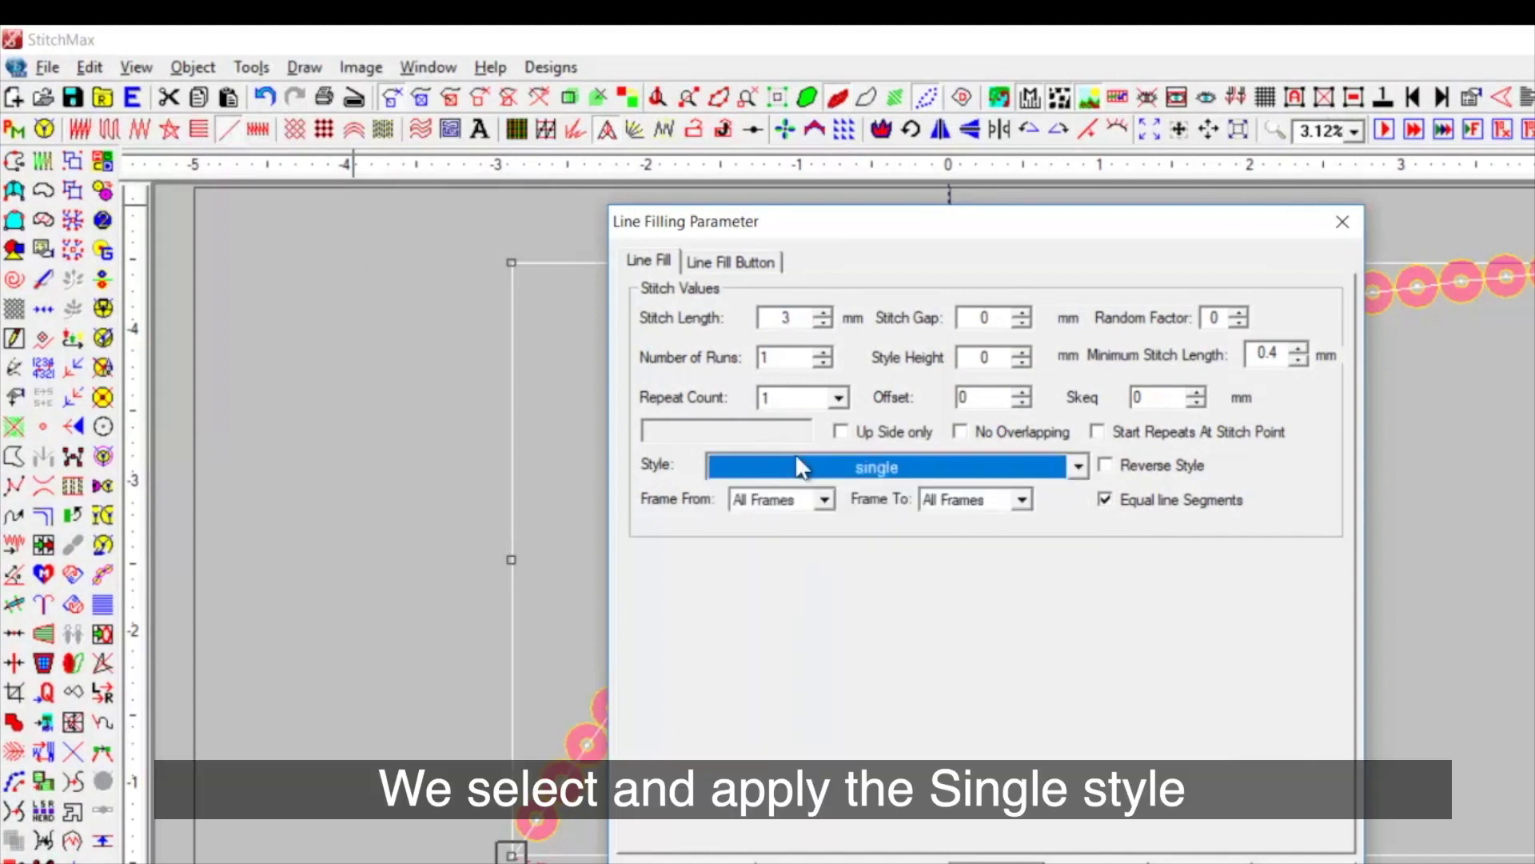
pyautogui.press('Return')
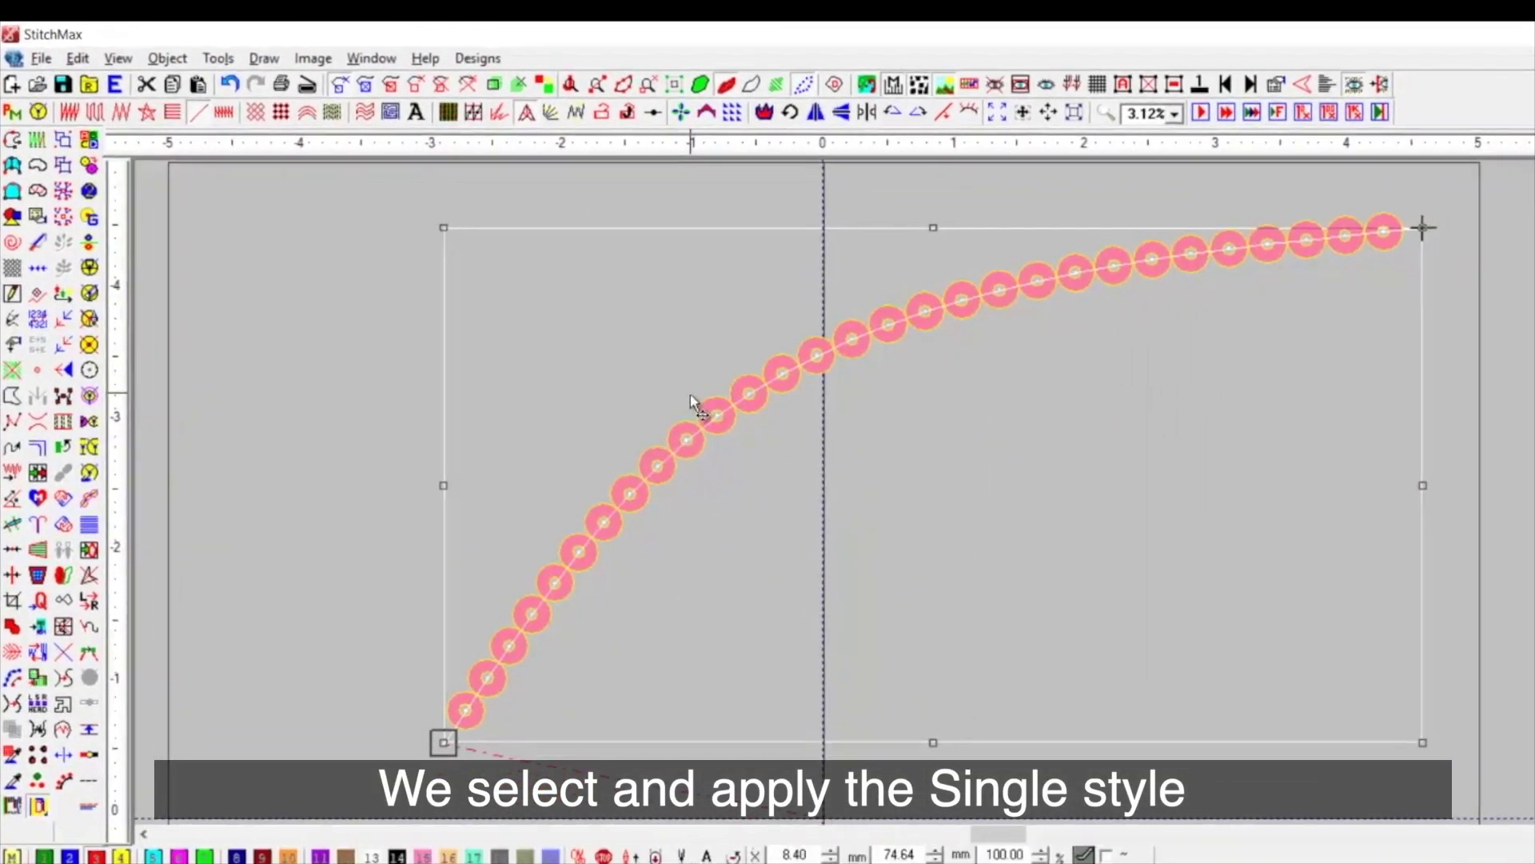
# Select the single-style sequin run and open its Fill Stitch settings
pyautogui.click(313, 467)
pyautogui.press('z')
pyautogui.moveTo(394, 389); pyautogui.dragTo(840, 655)
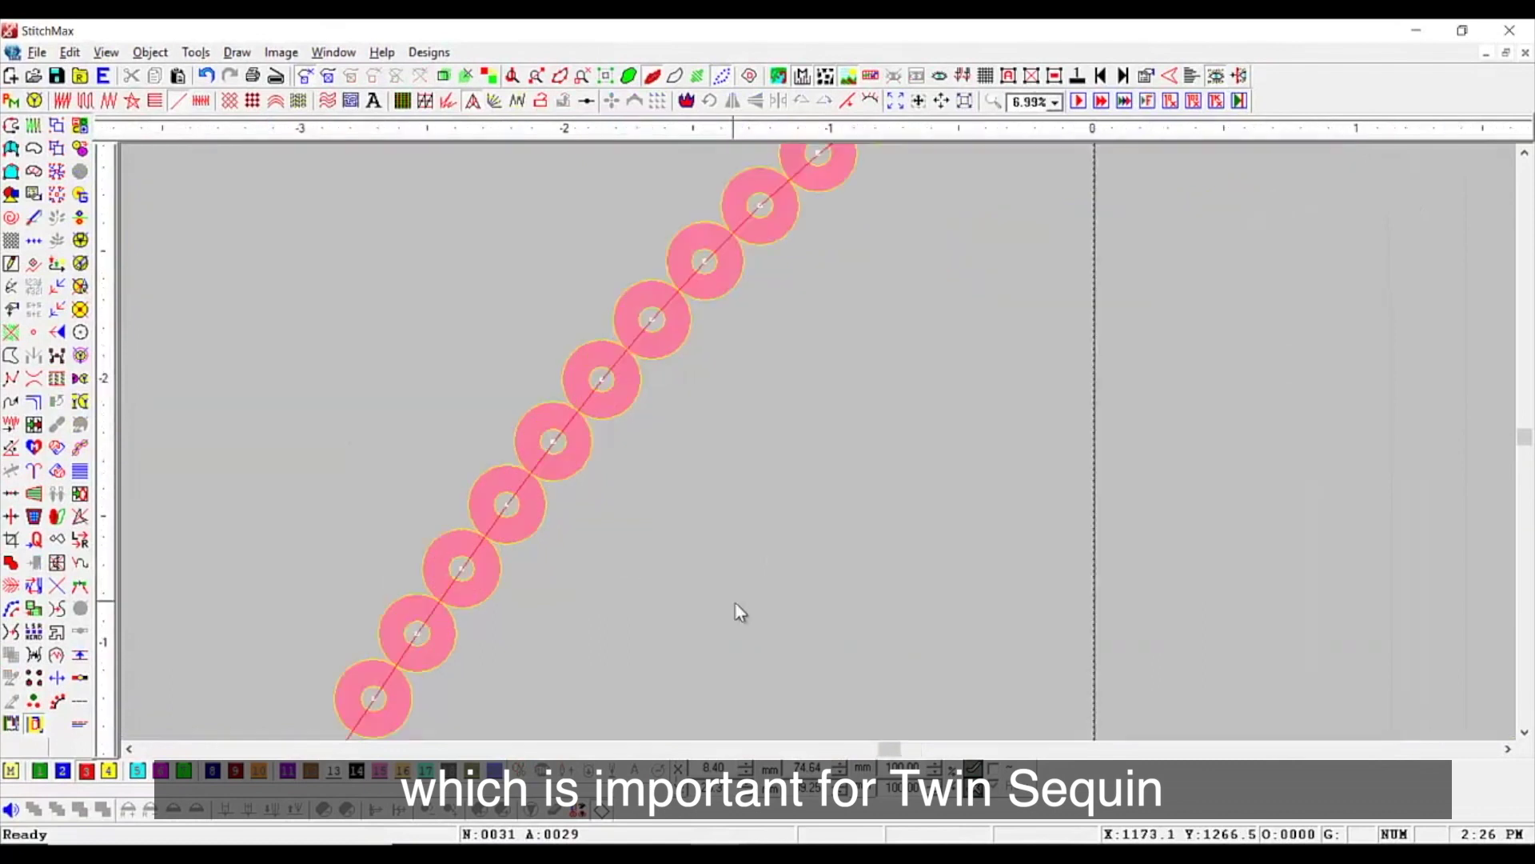
pyautogui.scroll(1, 611, 543)
pyautogui.scroll(-1, 512, 462)
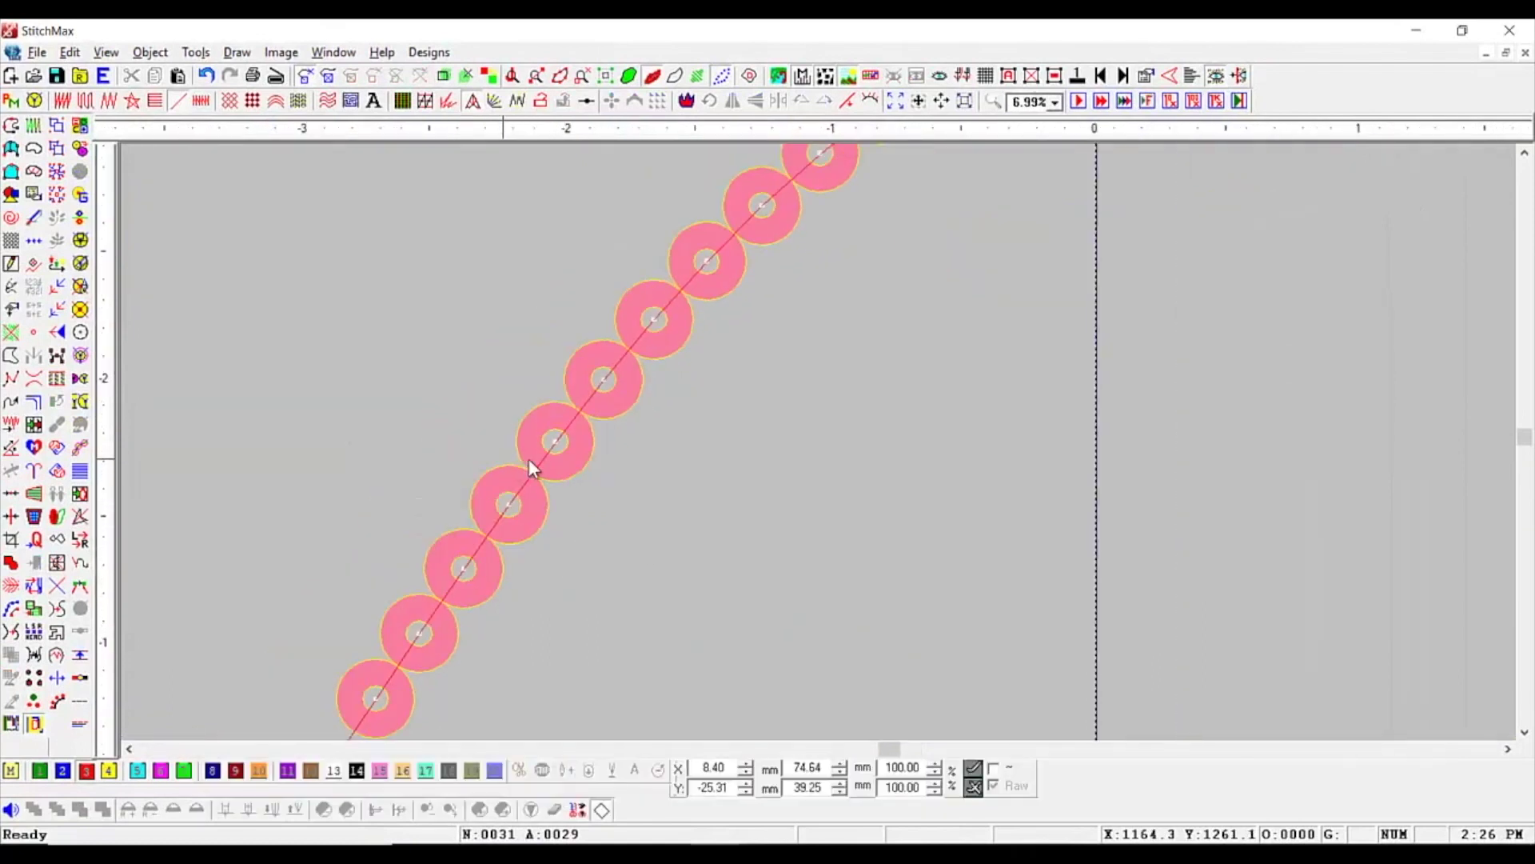
pyautogui.scroll(-2, 714, 376)
pyautogui.click(906, 284)
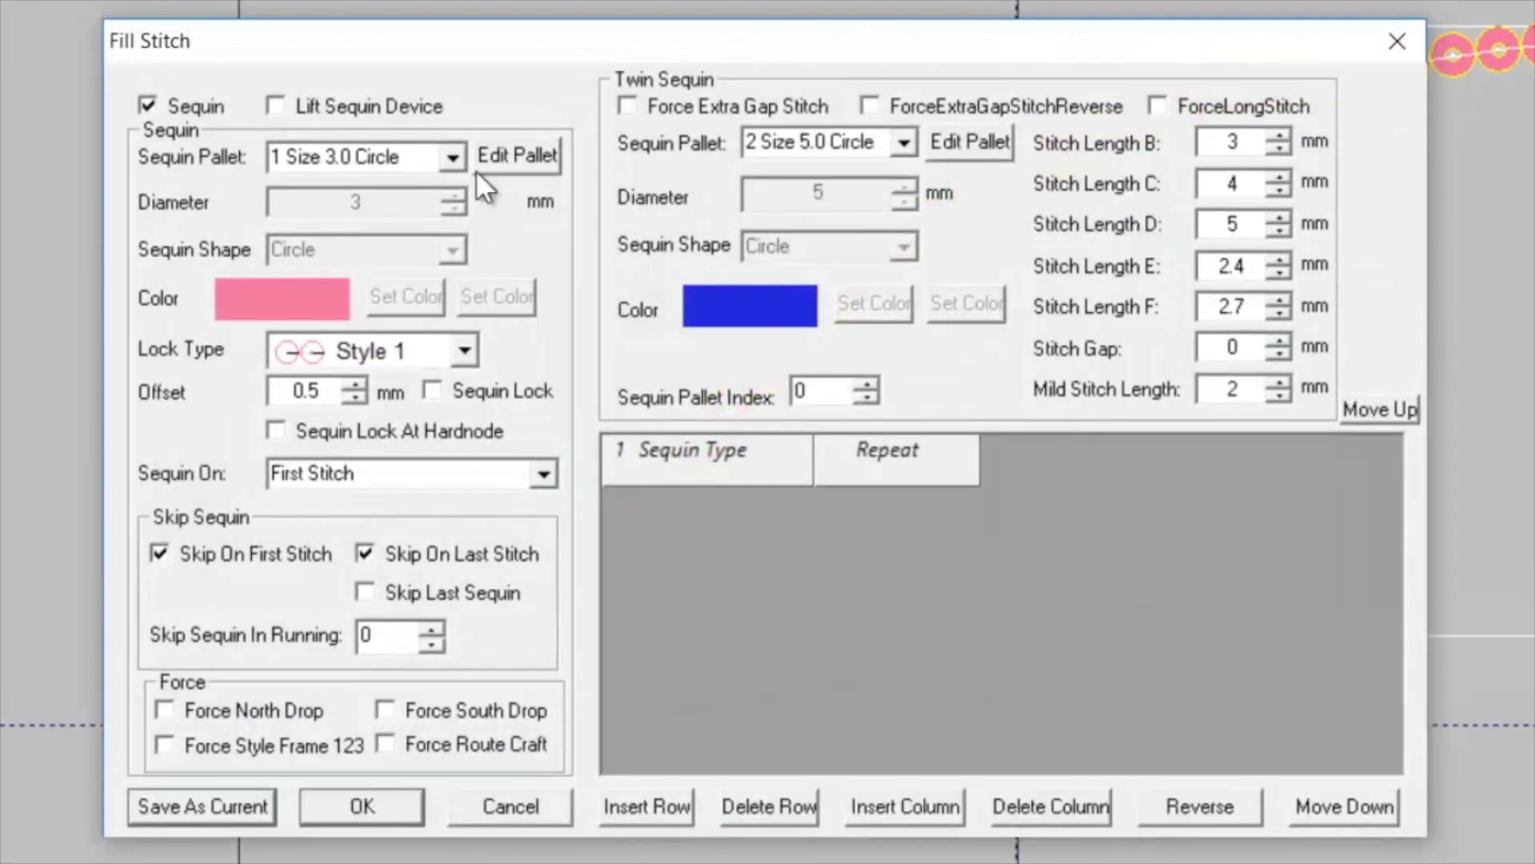
# Define the first sequin pallet as a circle with a 3 mm diameter and accept the pallet settings
pyautogui.click(427, 171)
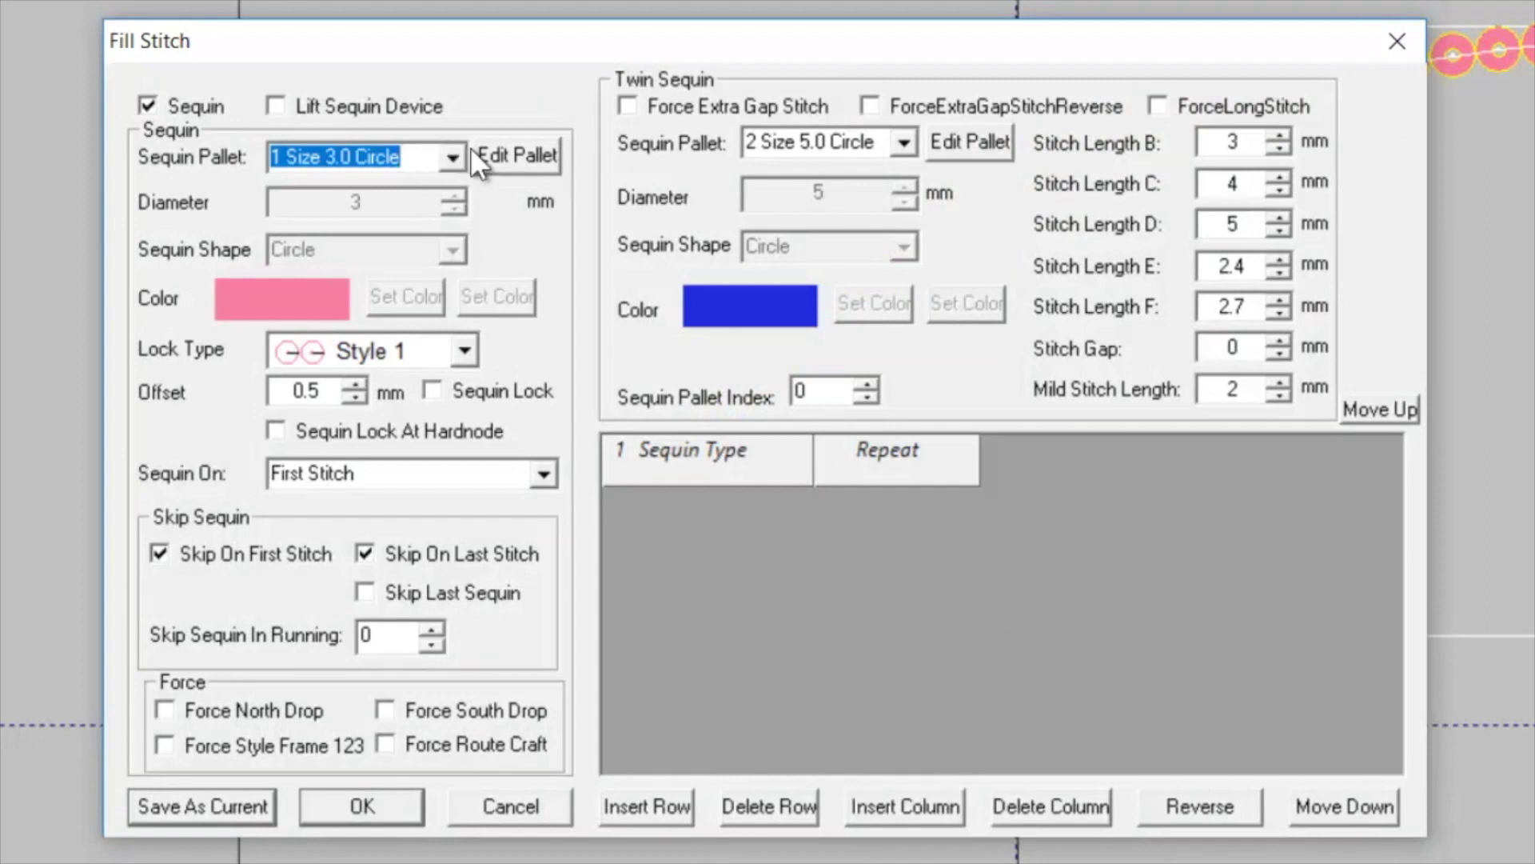
pyautogui.click(395, 175)
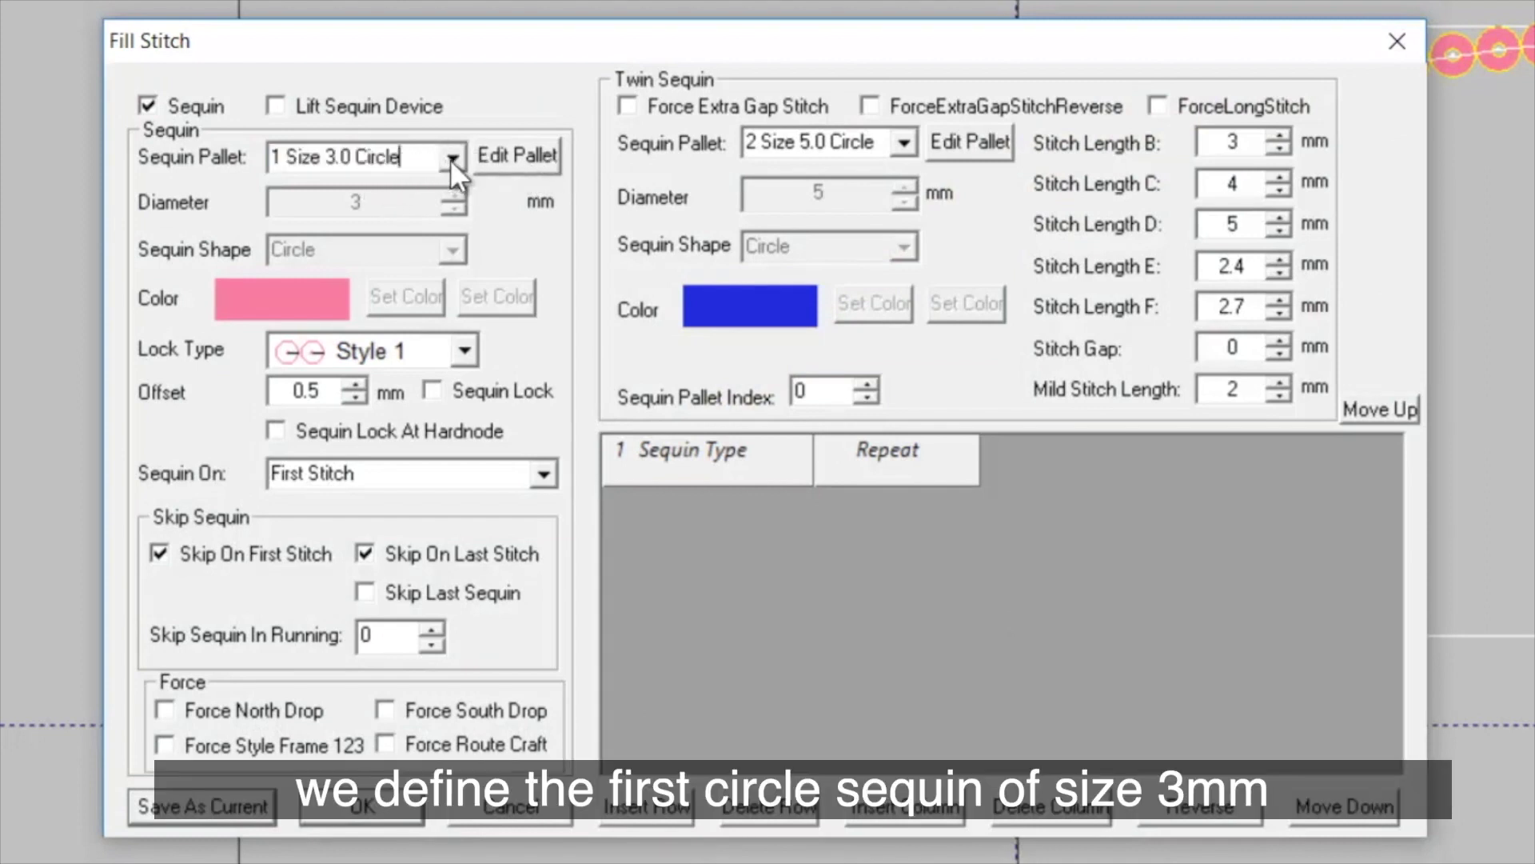
pyautogui.doubleClick(292, 161)
pyautogui.click(308, 163)
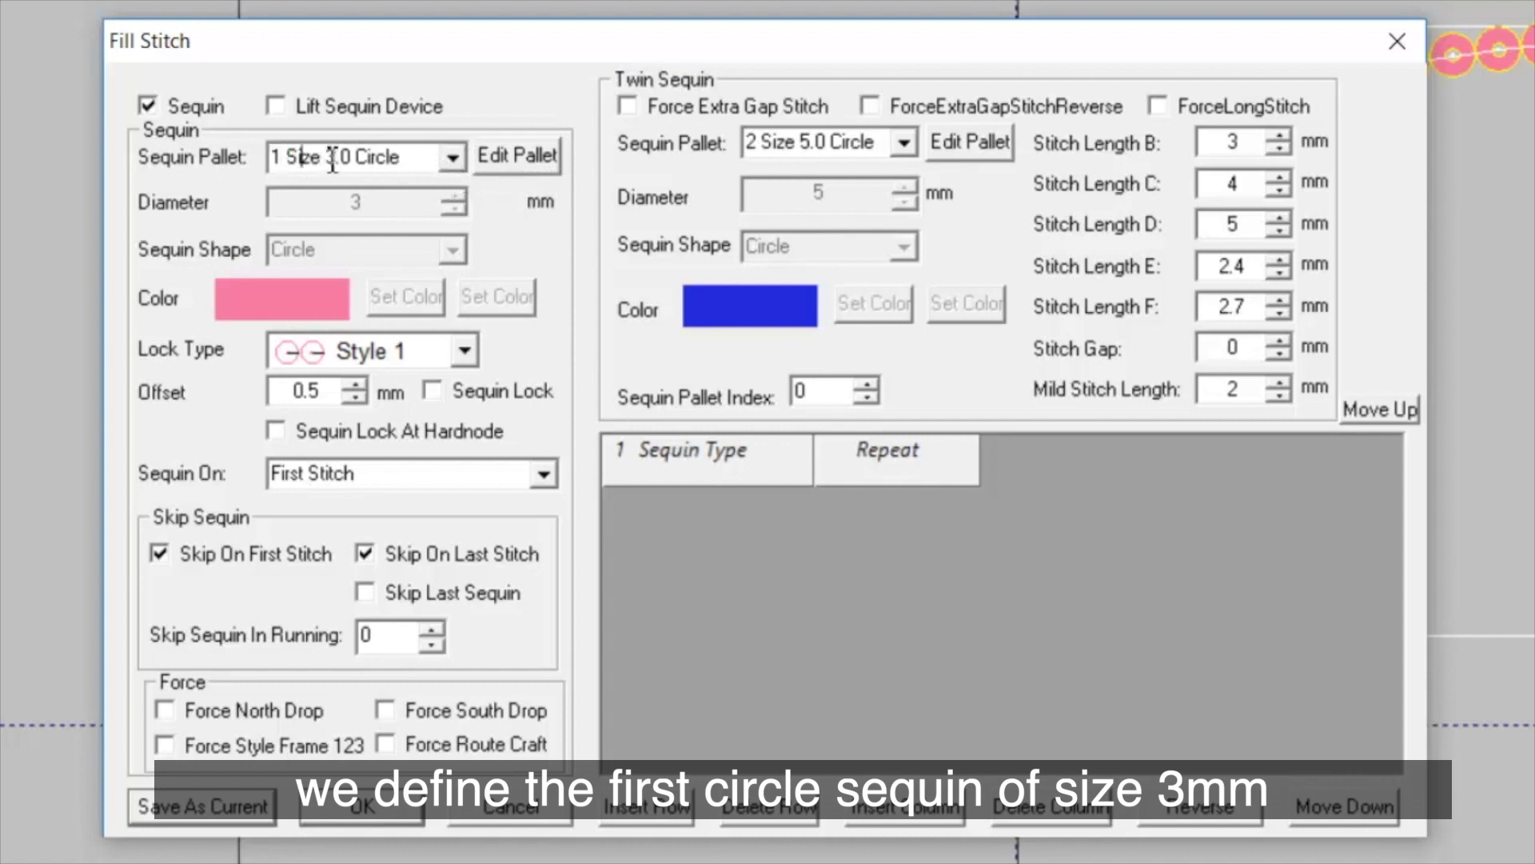
pyautogui.click(515, 153)
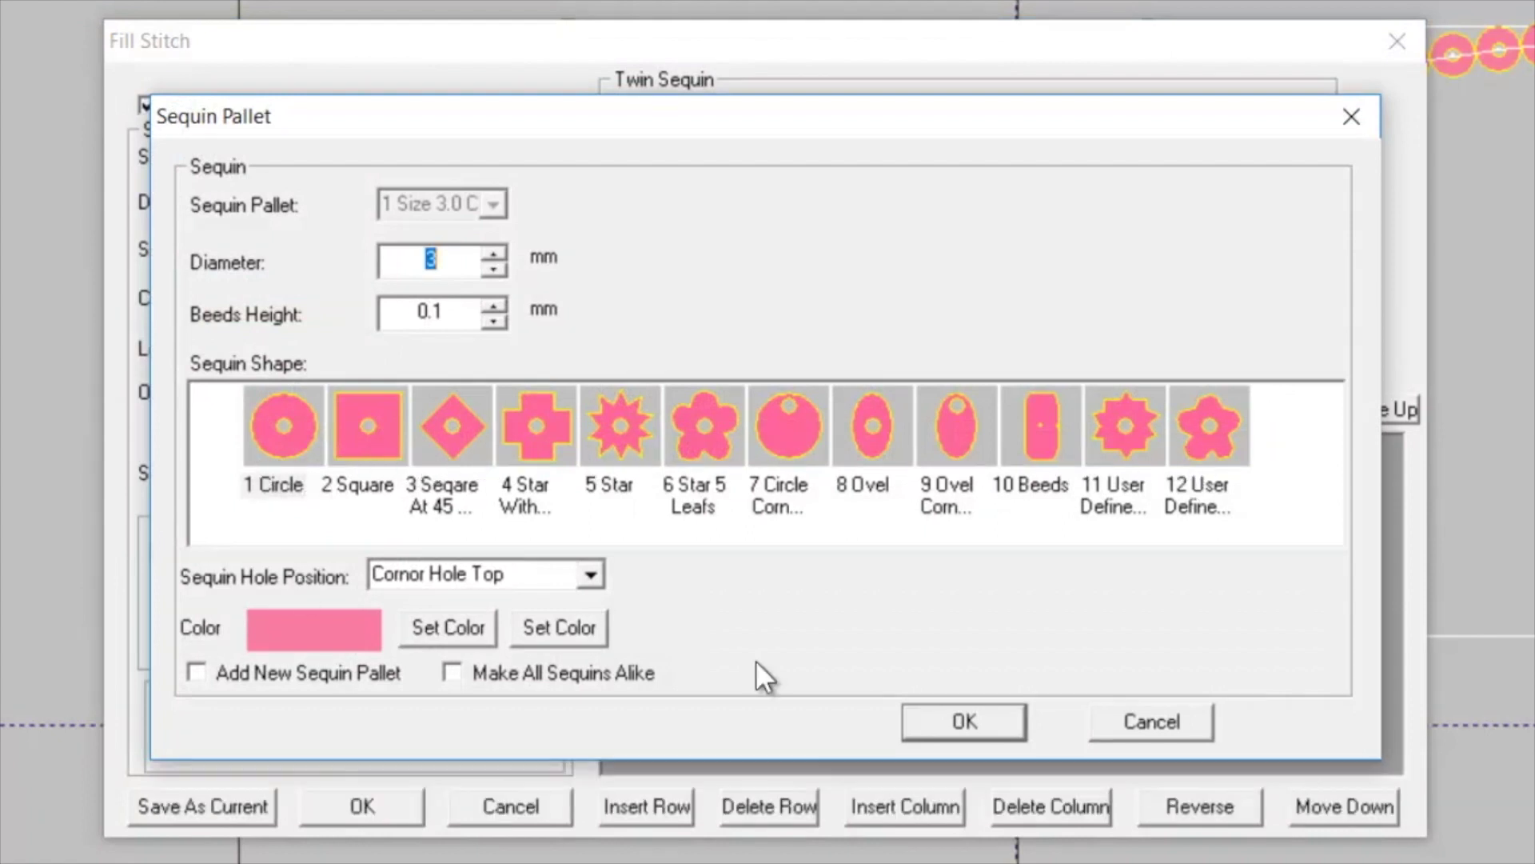
pyautogui.click(937, 723)
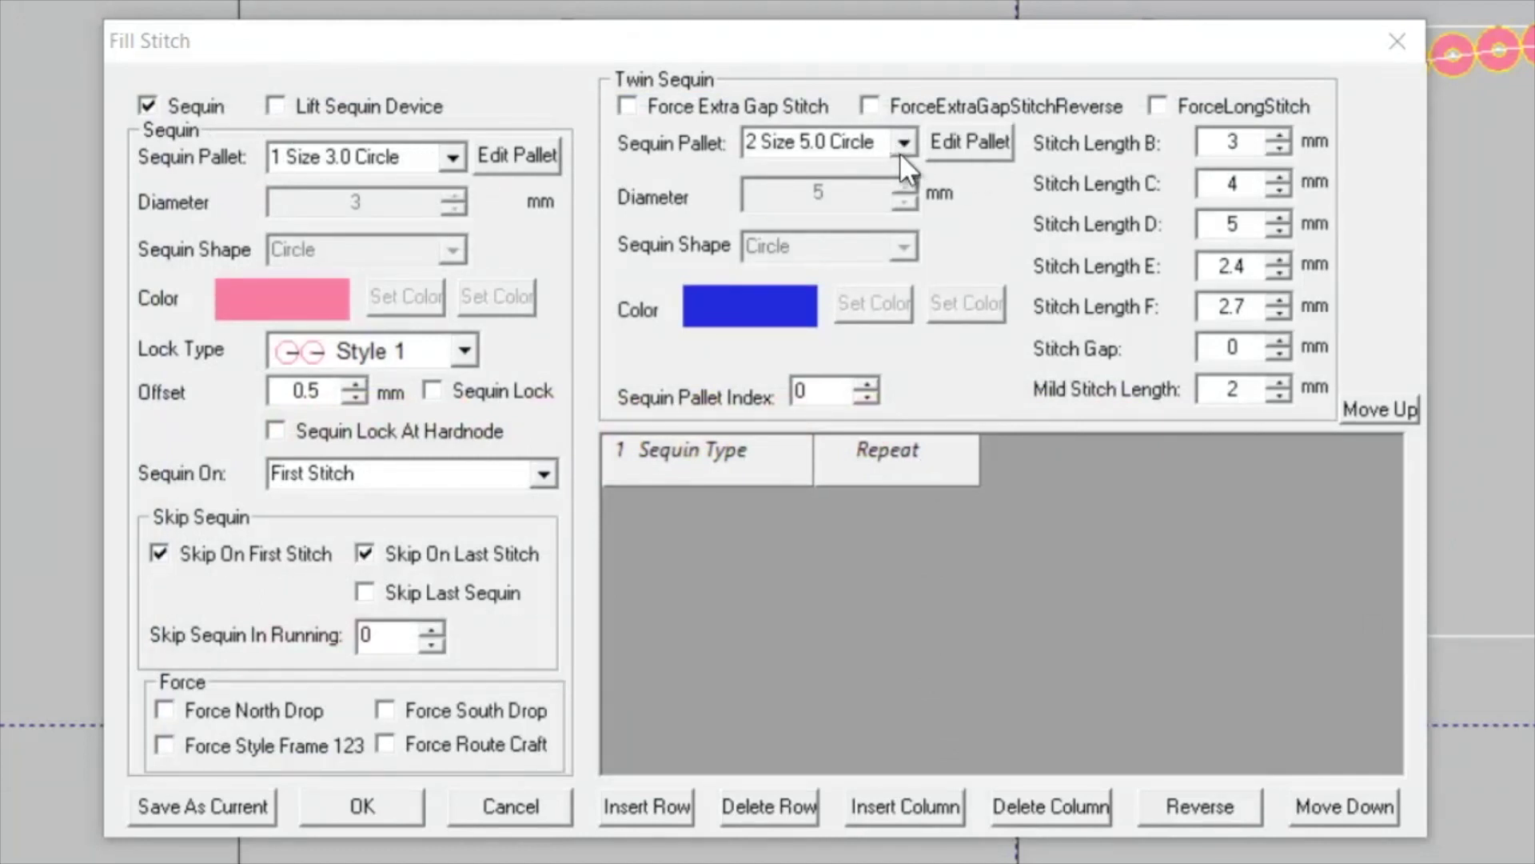
# Review the pallet choices for the main sequin and the twin sequin
pyautogui.click(765, 147)
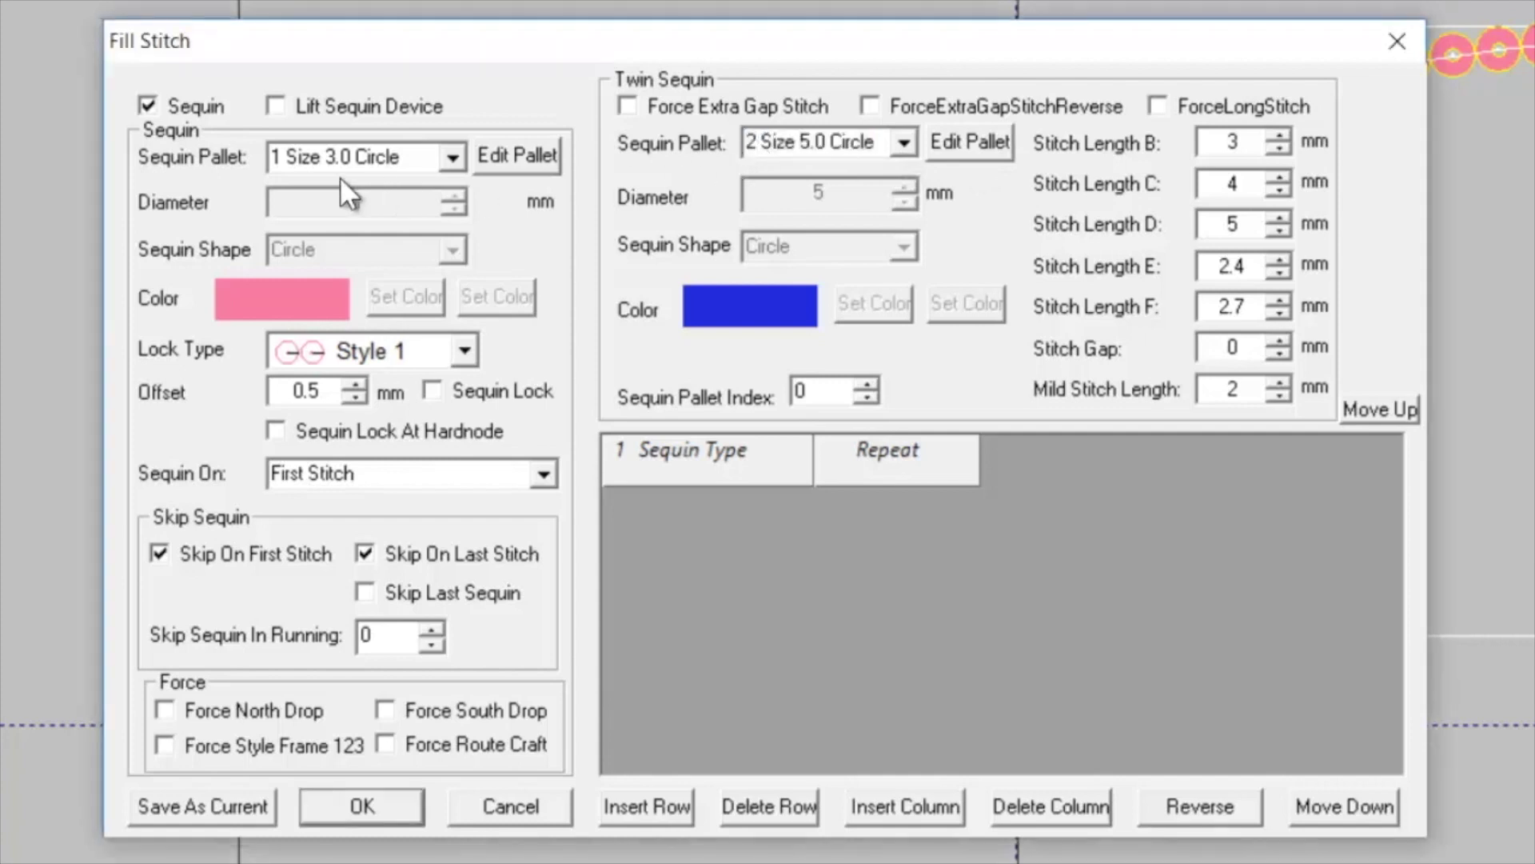
pyautogui.click(318, 157)
pyautogui.doubleClick(324, 157)
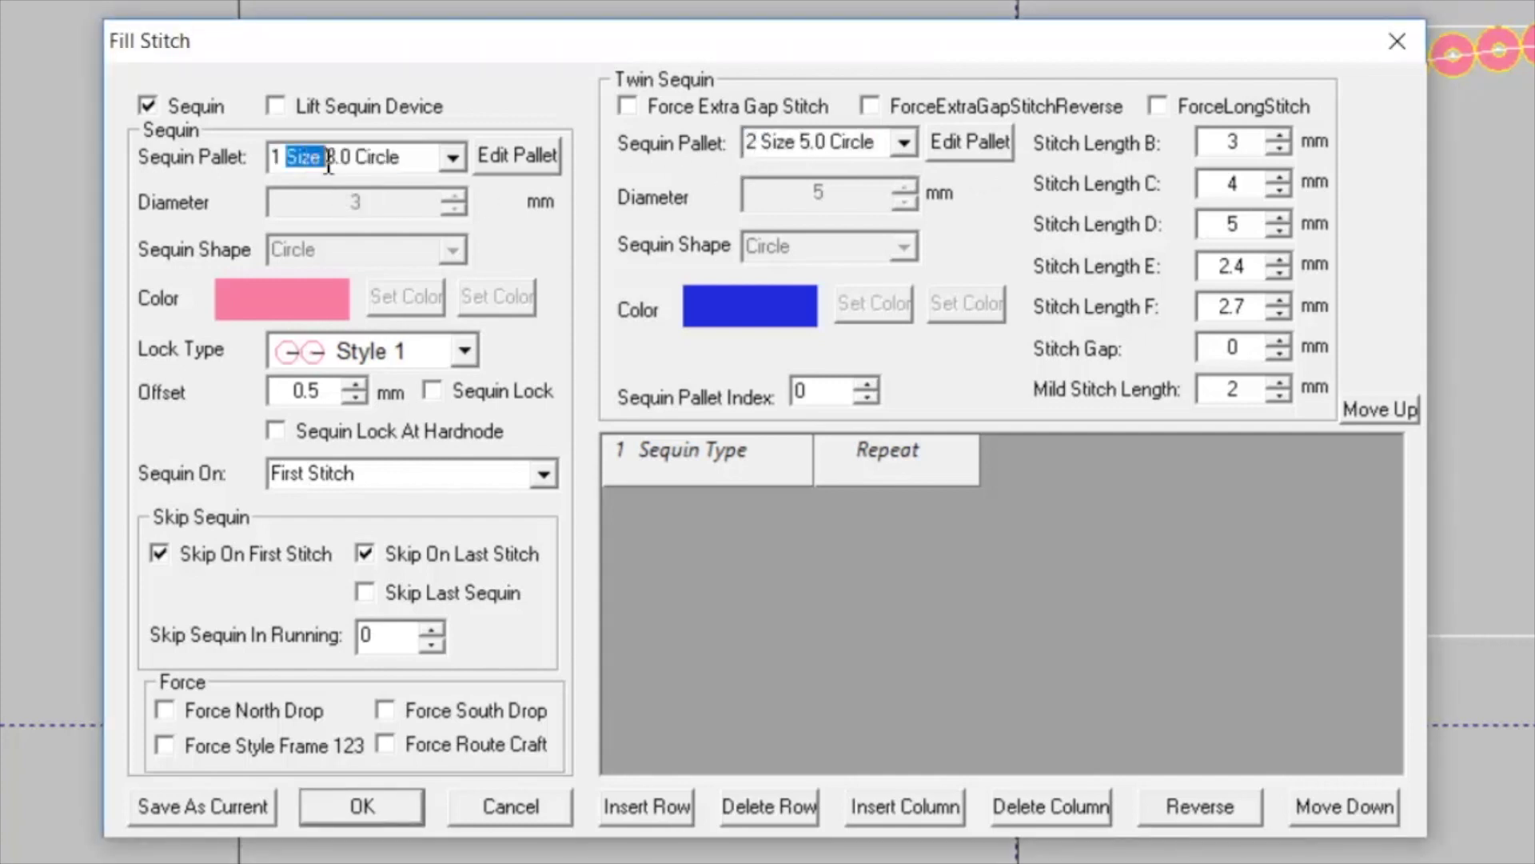
pyautogui.click(412, 158)
pyautogui.click(848, 152)
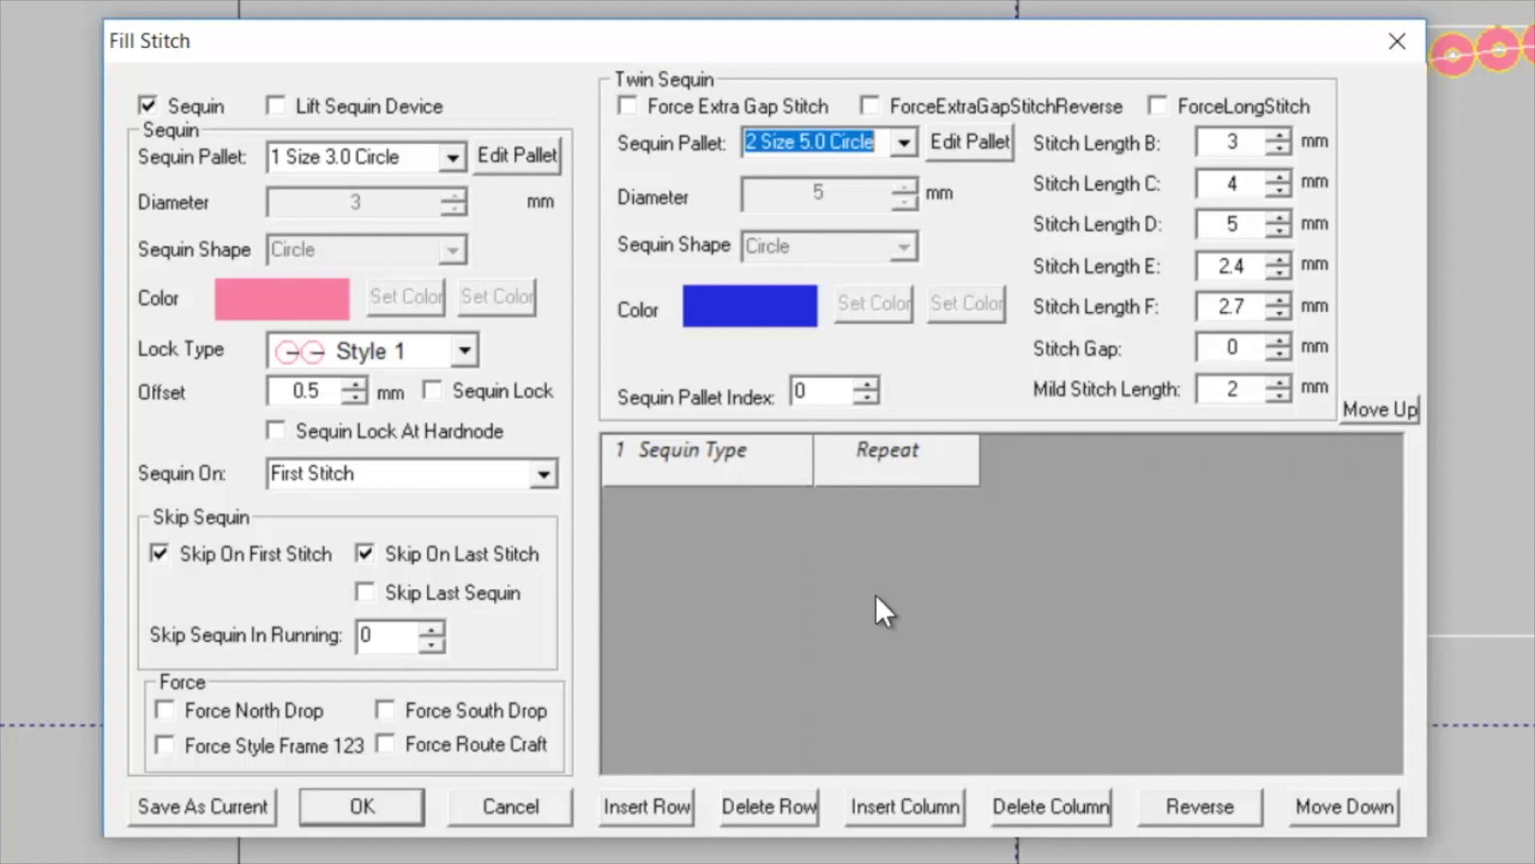
# Insert a row and a column in the twin sequin pattern and set the first entry to 1(A) Sequin with repeat 3
pyautogui.click(639, 808)
pyautogui.click(919, 809)
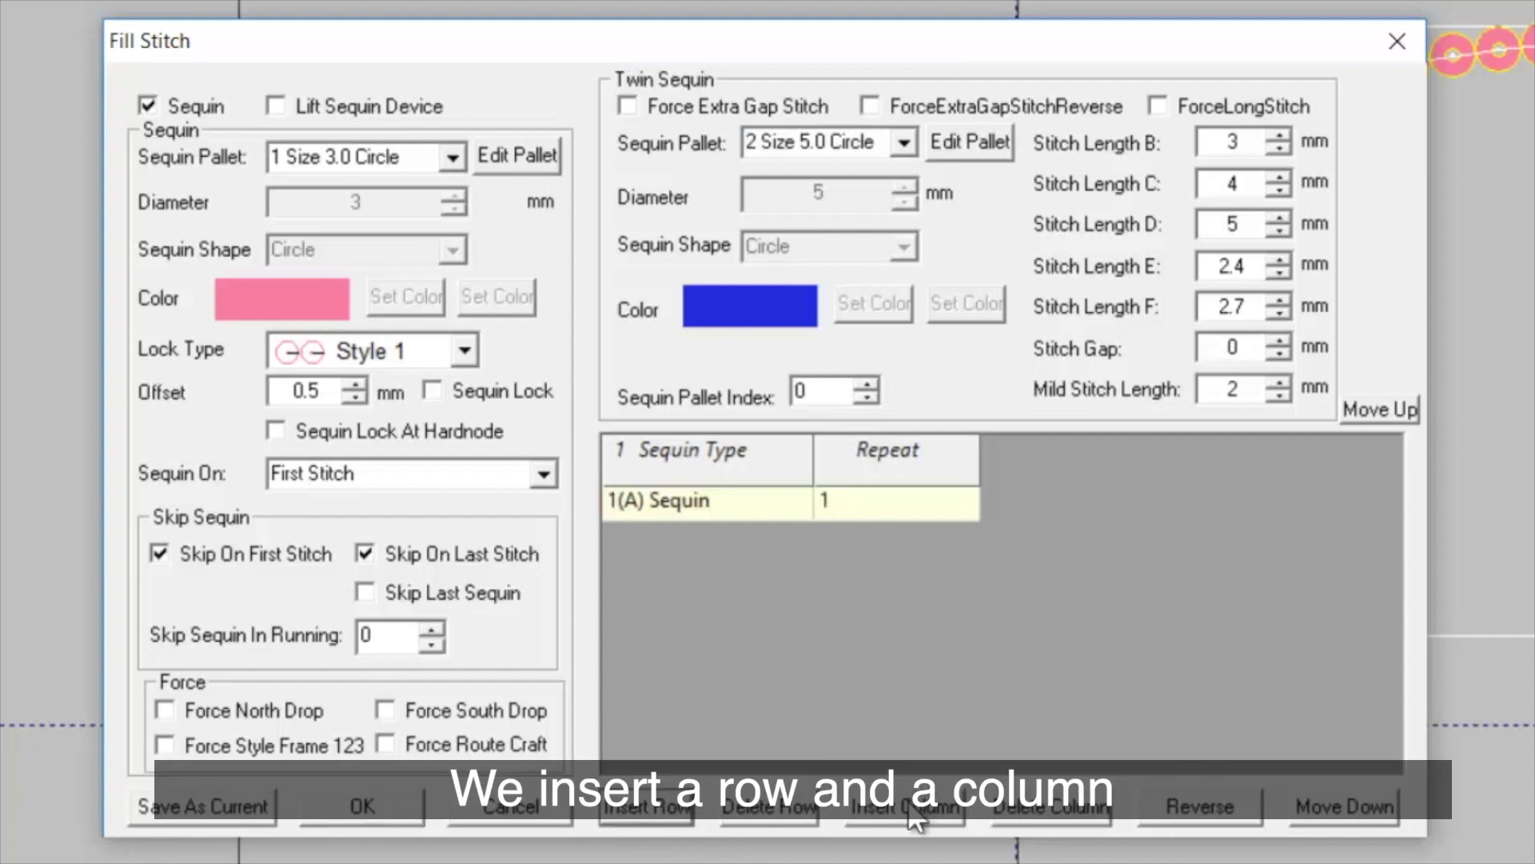
pyautogui.click(689, 511)
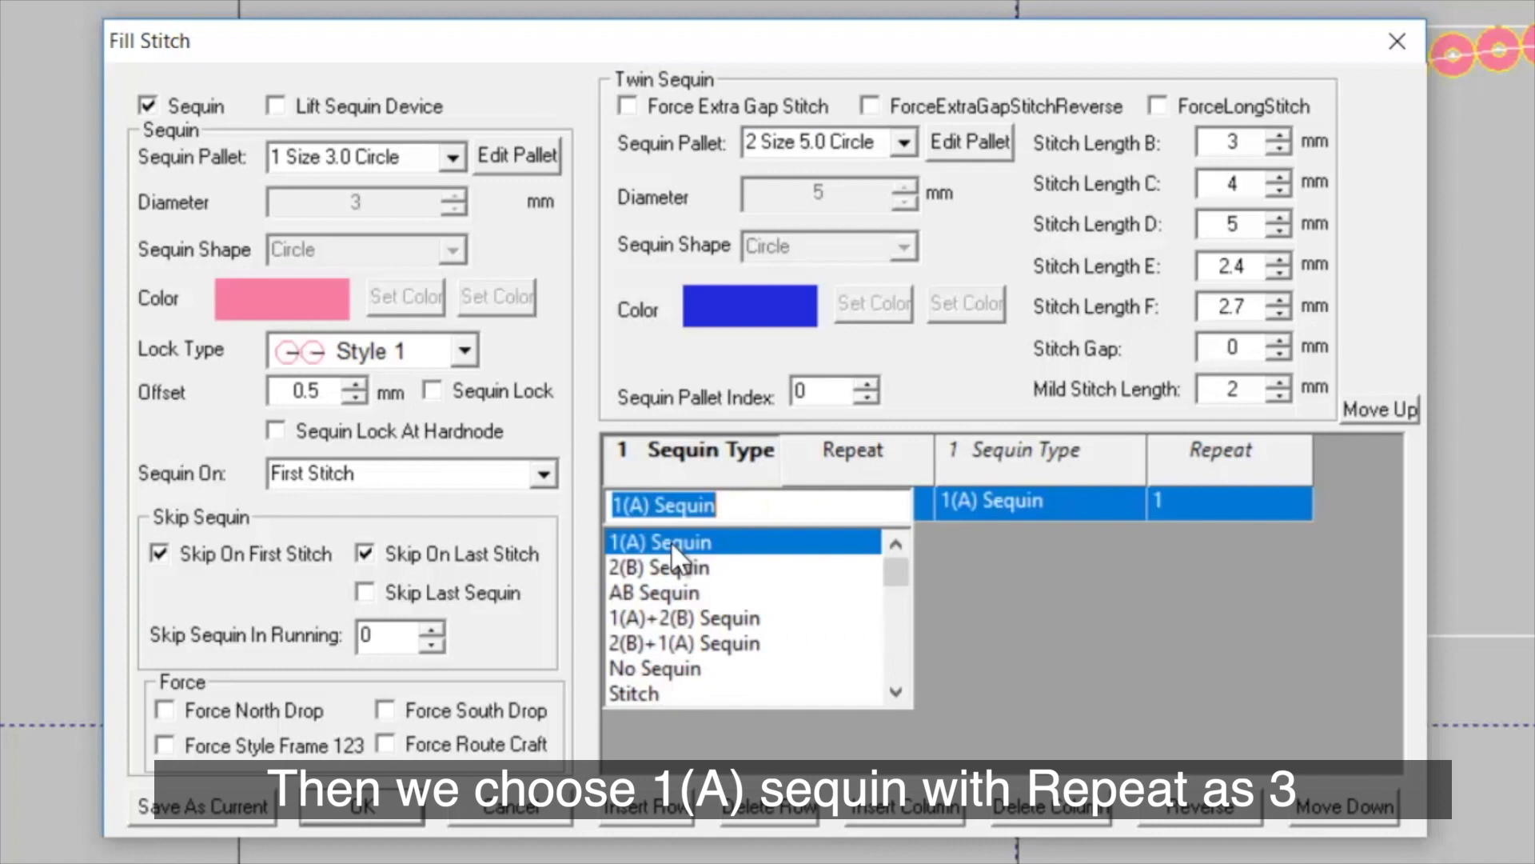
pyautogui.click(672, 545)
pyautogui.write('3')
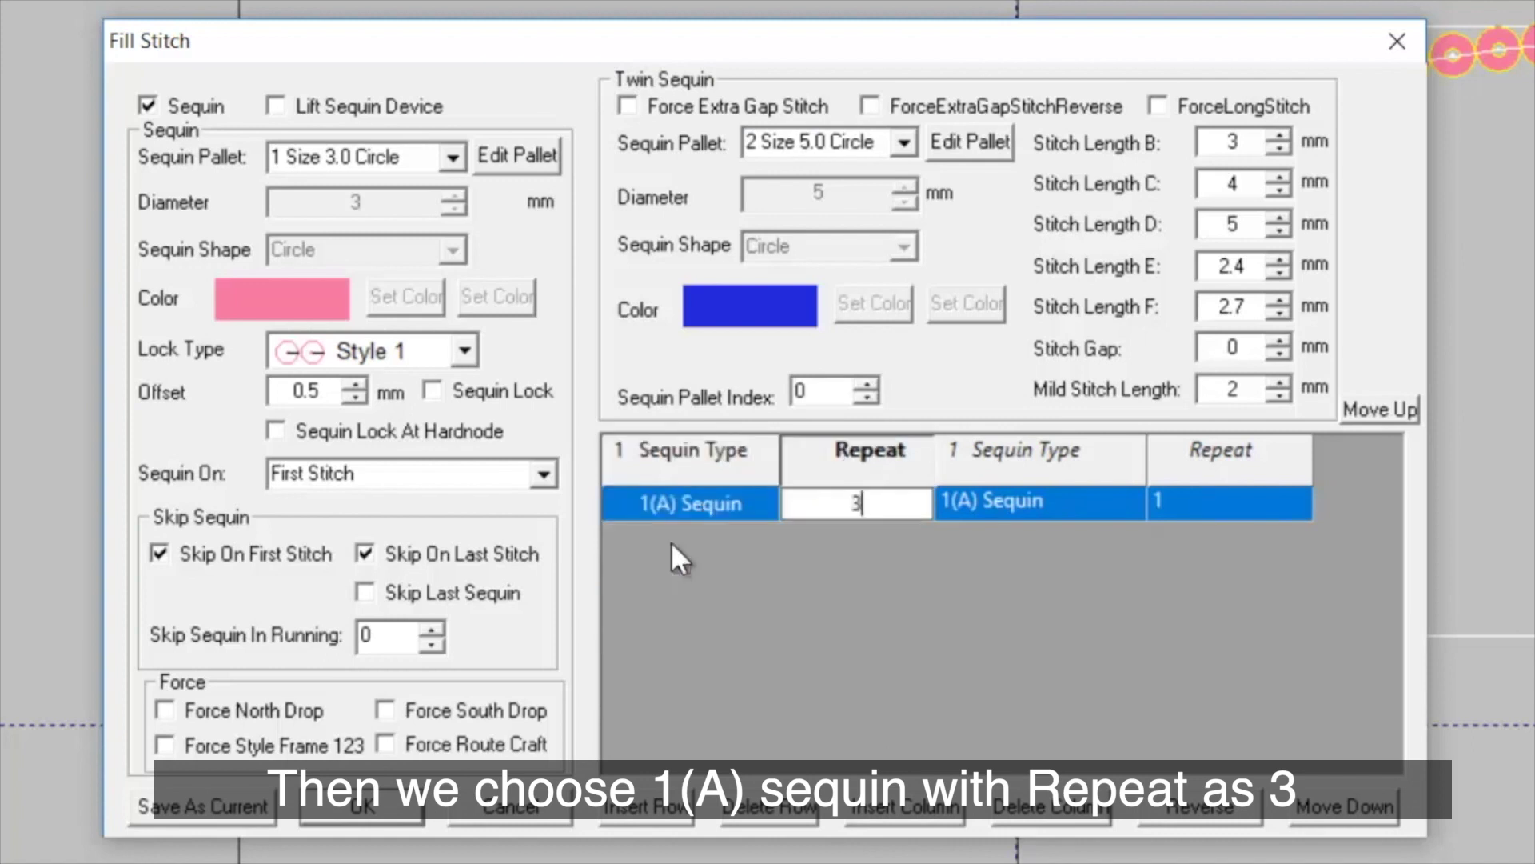
pyautogui.press('Tab')
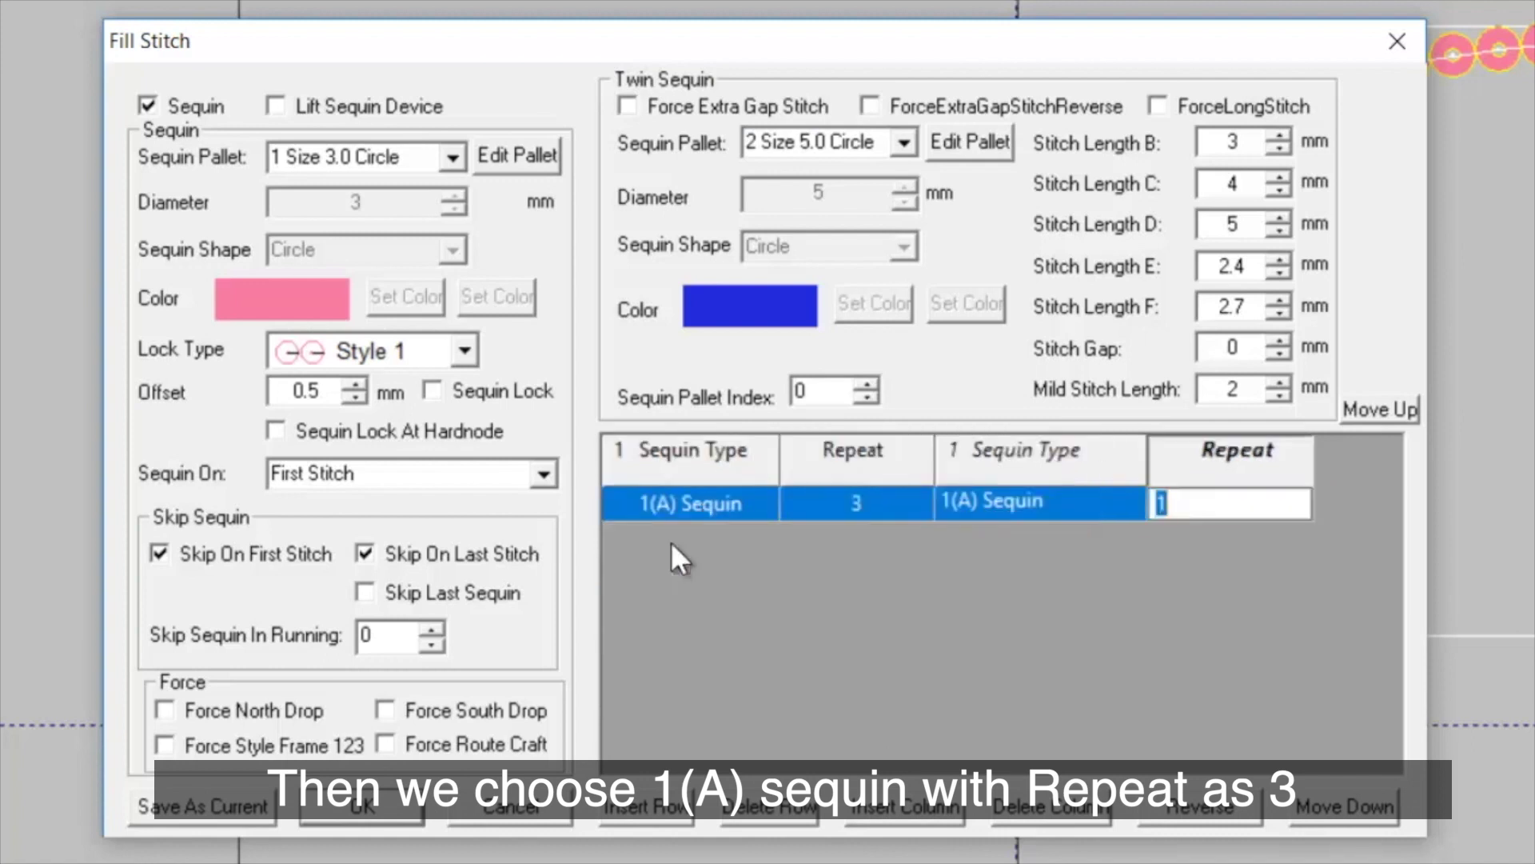
# Set the second pattern entry to 2(B) Sequin with repeat 3 and apply the twin sequin settings to the run
pyautogui.click(989, 510)
pyautogui.click(987, 507)
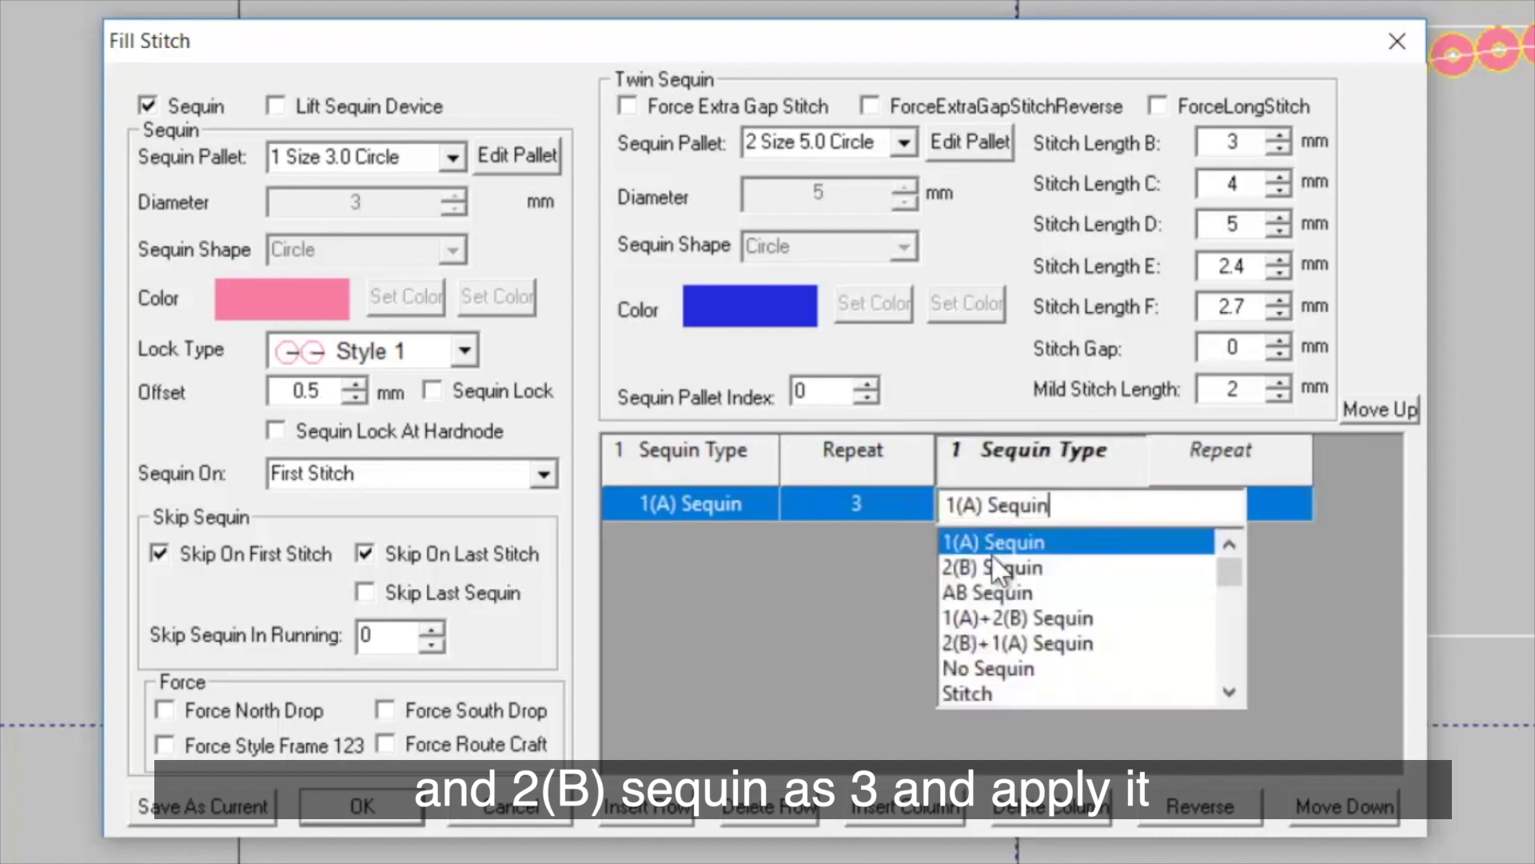
pyautogui.click(990, 563)
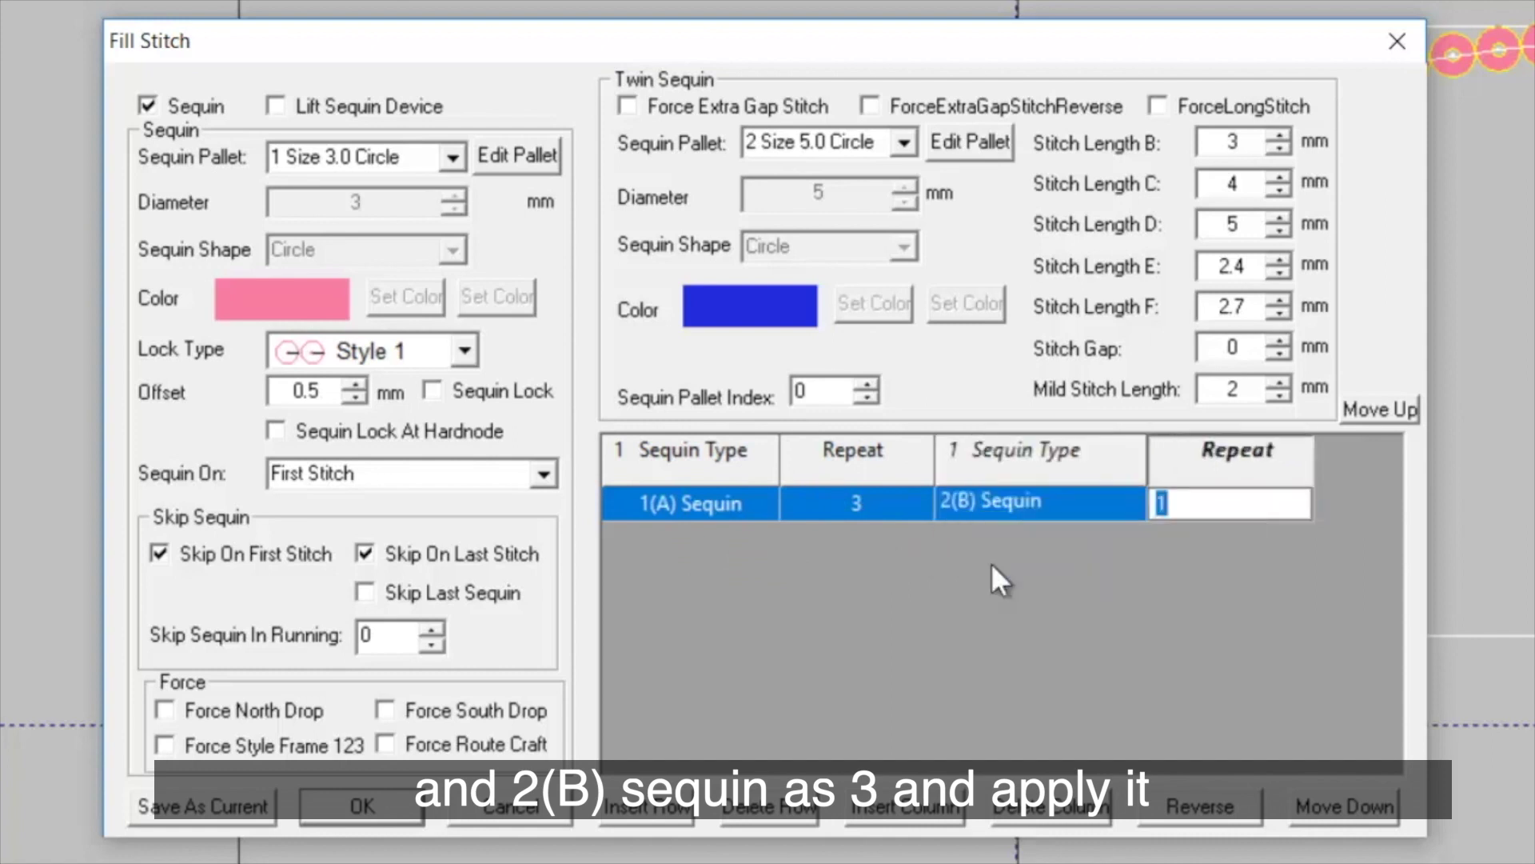
pyautogui.write('3')
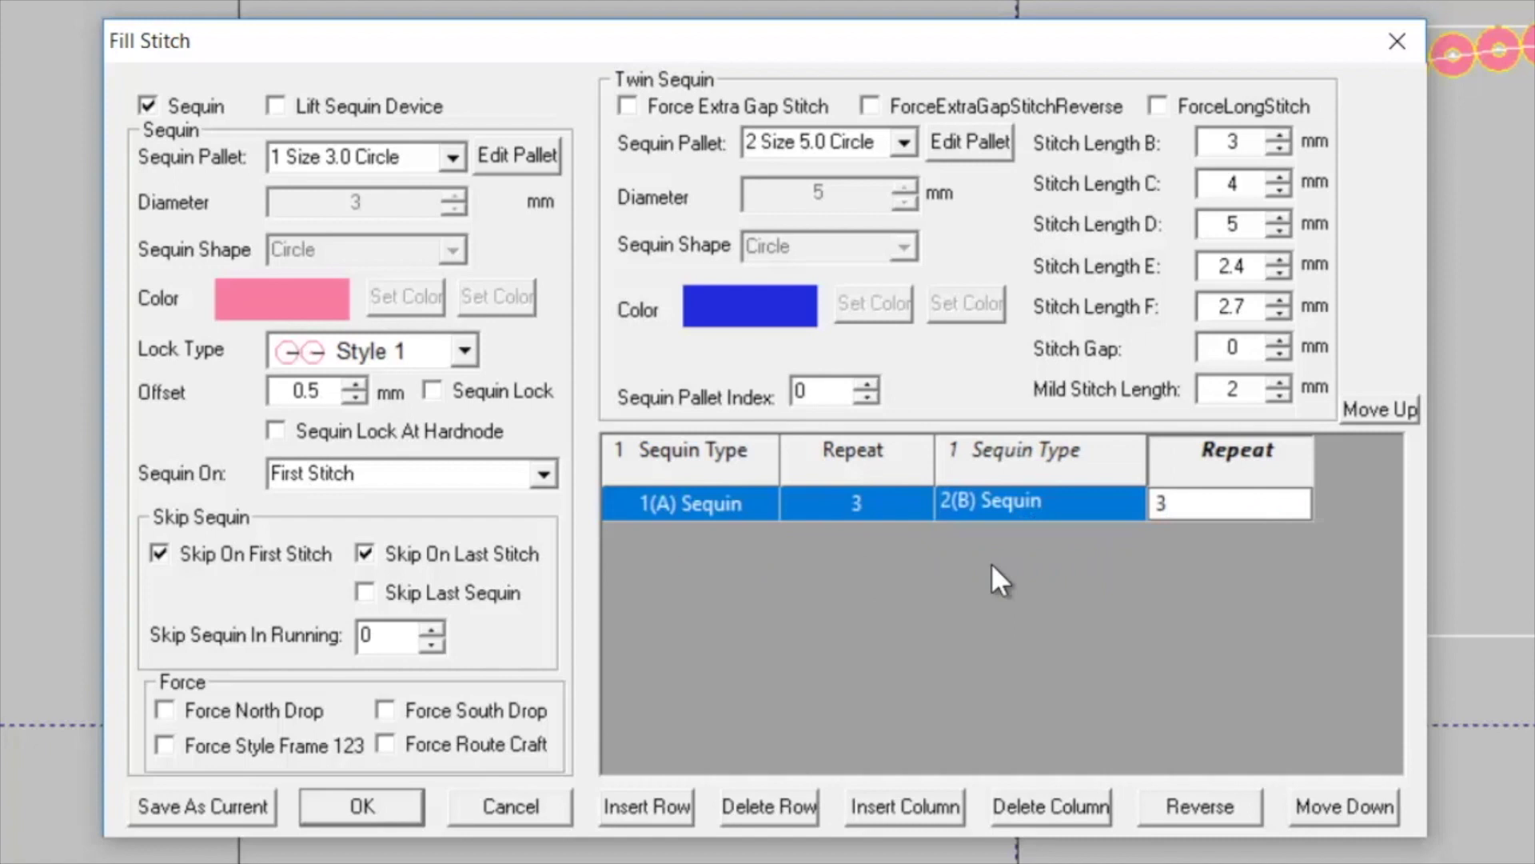
pyautogui.press('Return')
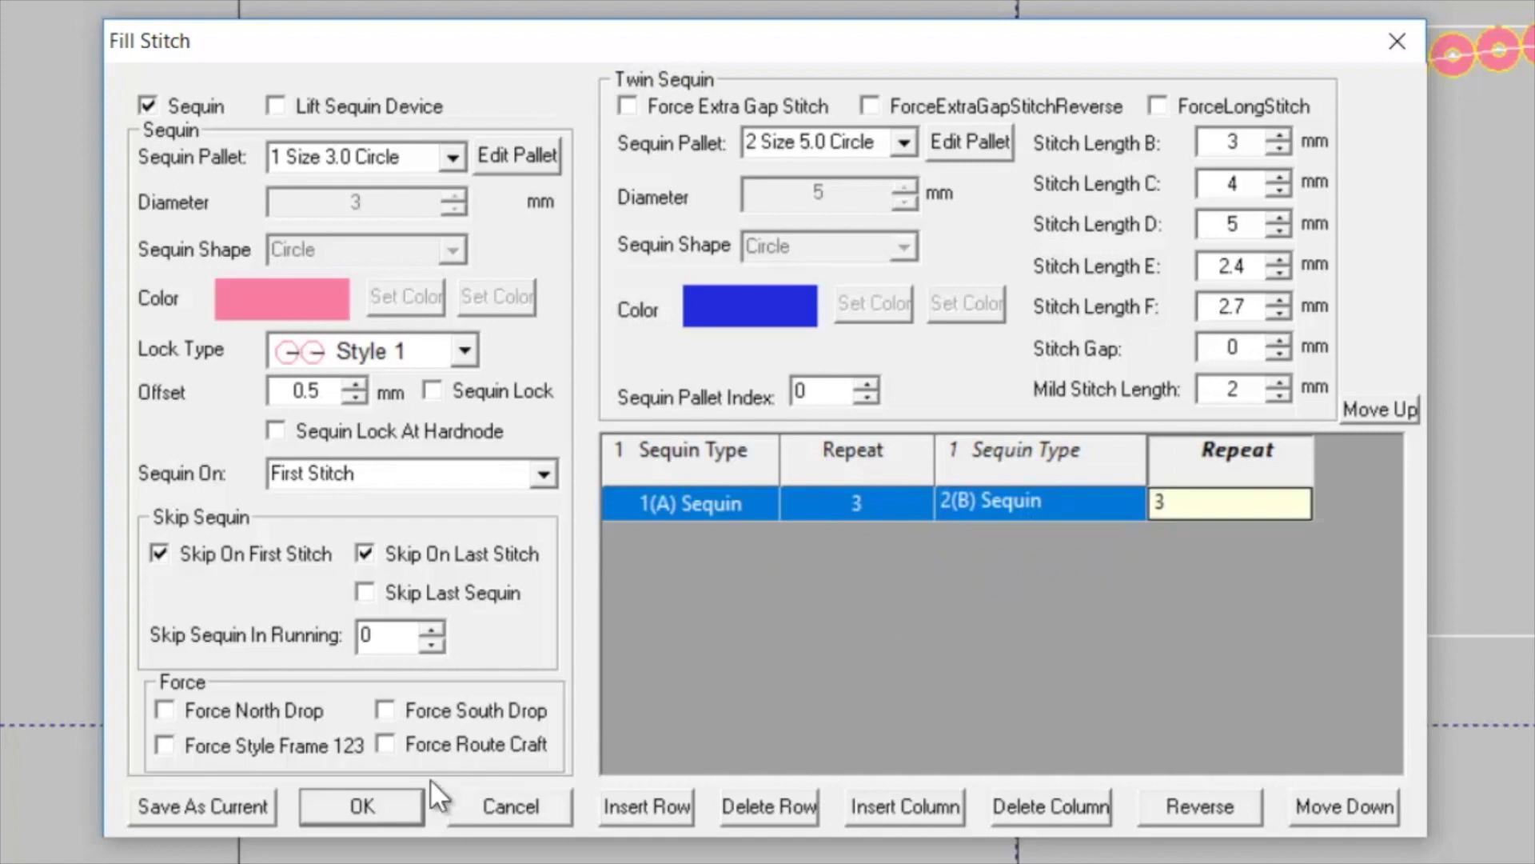
pyautogui.click(396, 803)
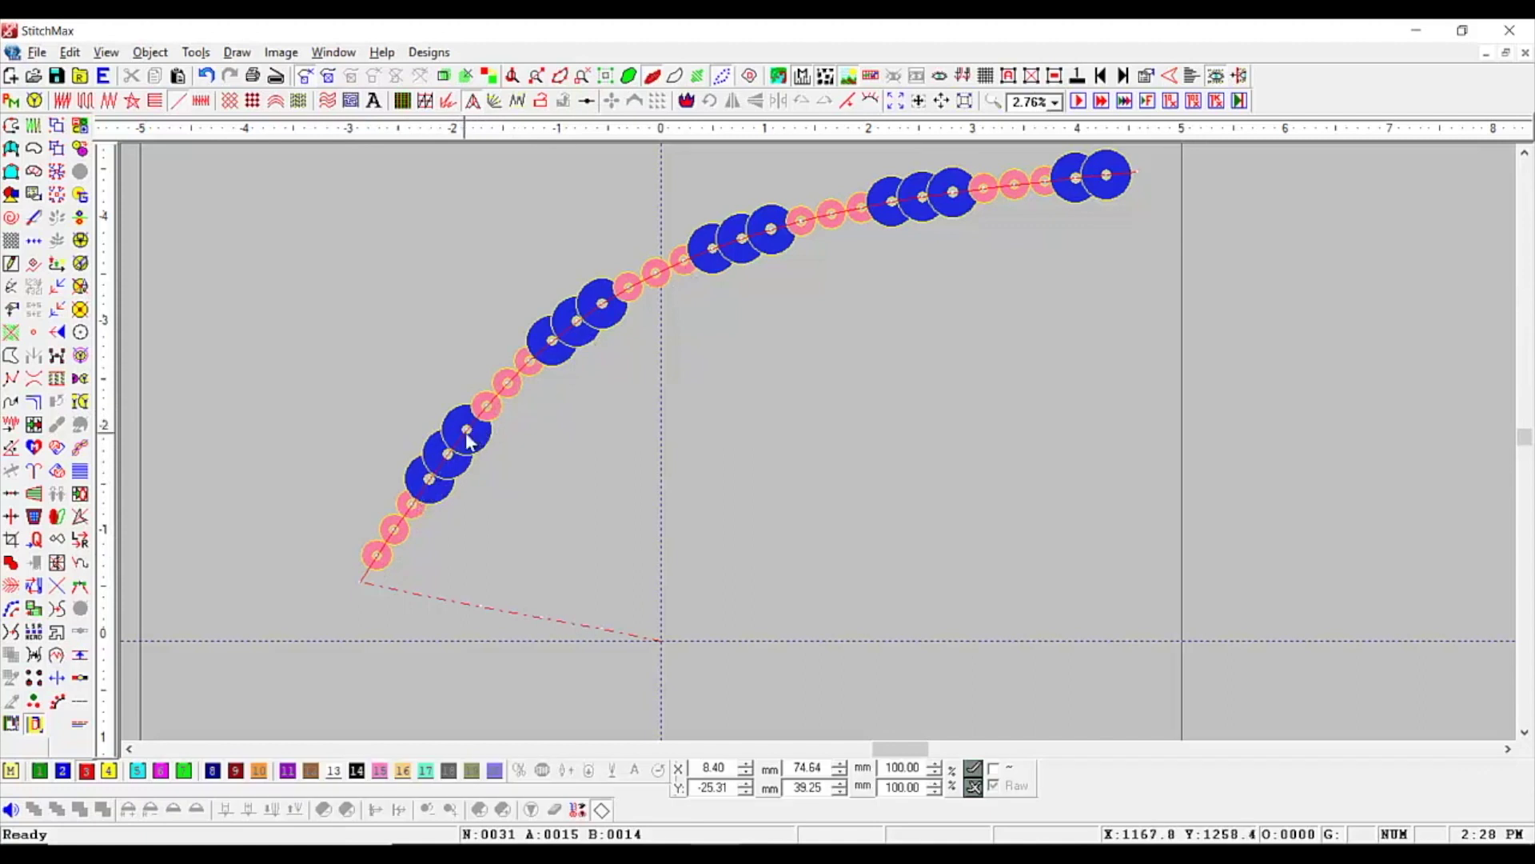
# Set the sequin run's Stitch Length B to 5 mm, enable ForceLongStitch and apply the settings
pyautogui.moveTo(308, 371); pyautogui.dragTo(1323, 667)
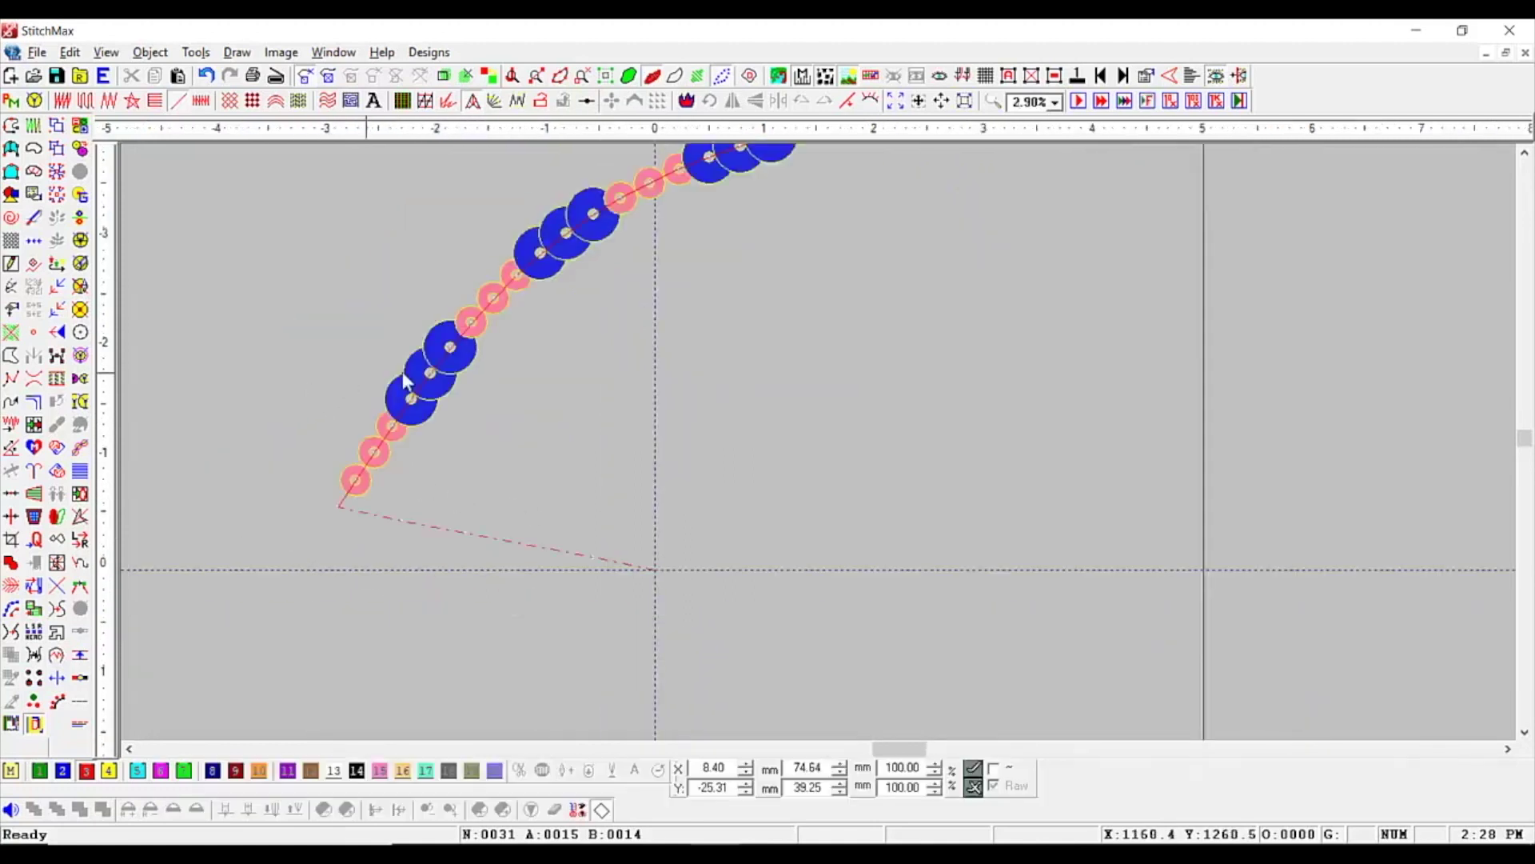
pyautogui.click(443, 363)
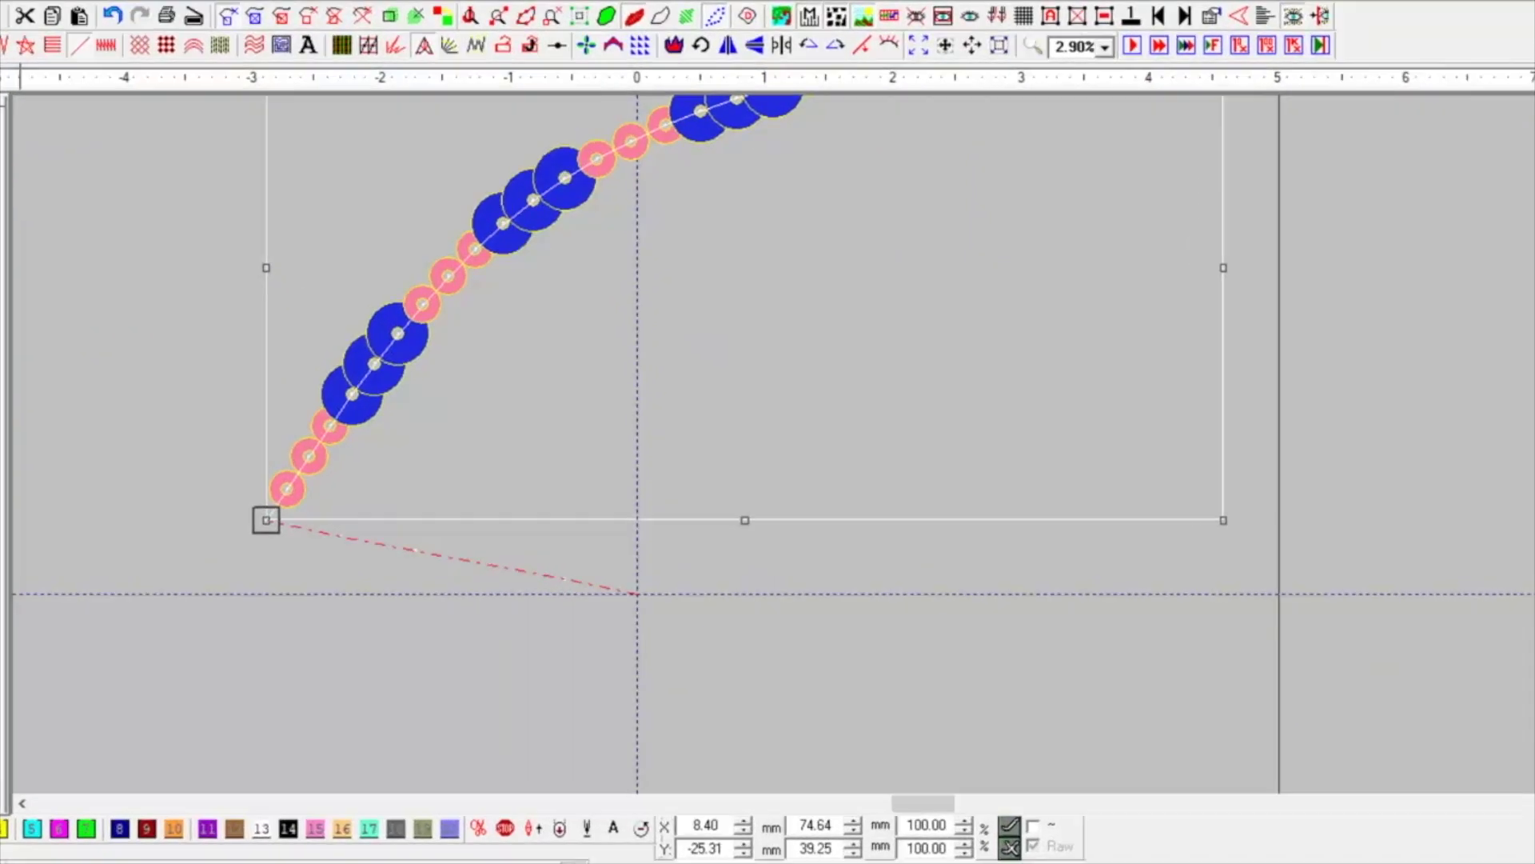
pyautogui.click(12, 101)
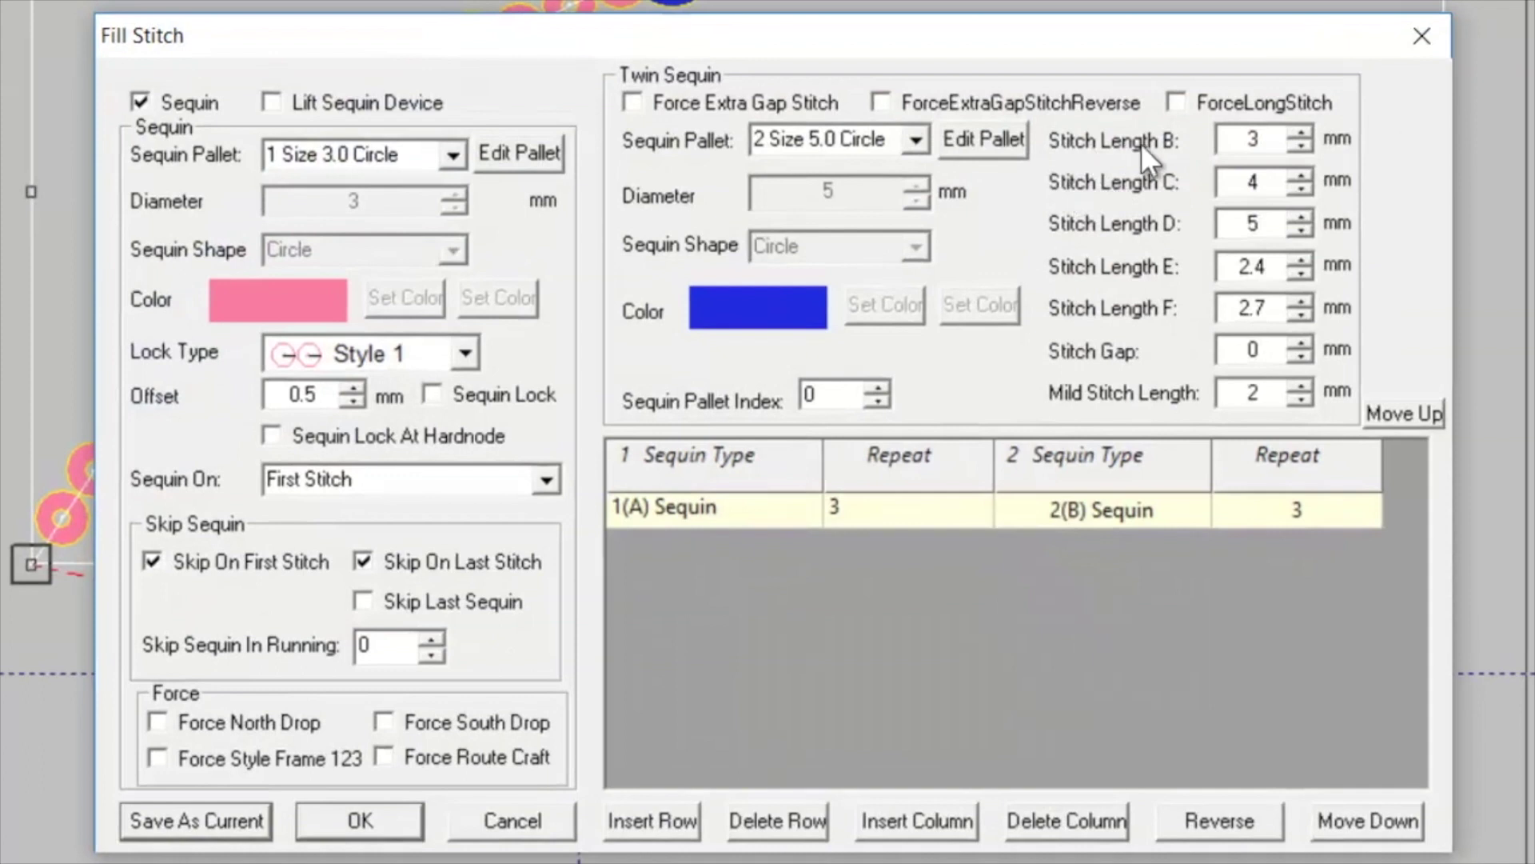
pyautogui.doubleClick(1285, 139)
pyautogui.write('5')
pyautogui.click(1233, 103)
pyautogui.click(359, 820)
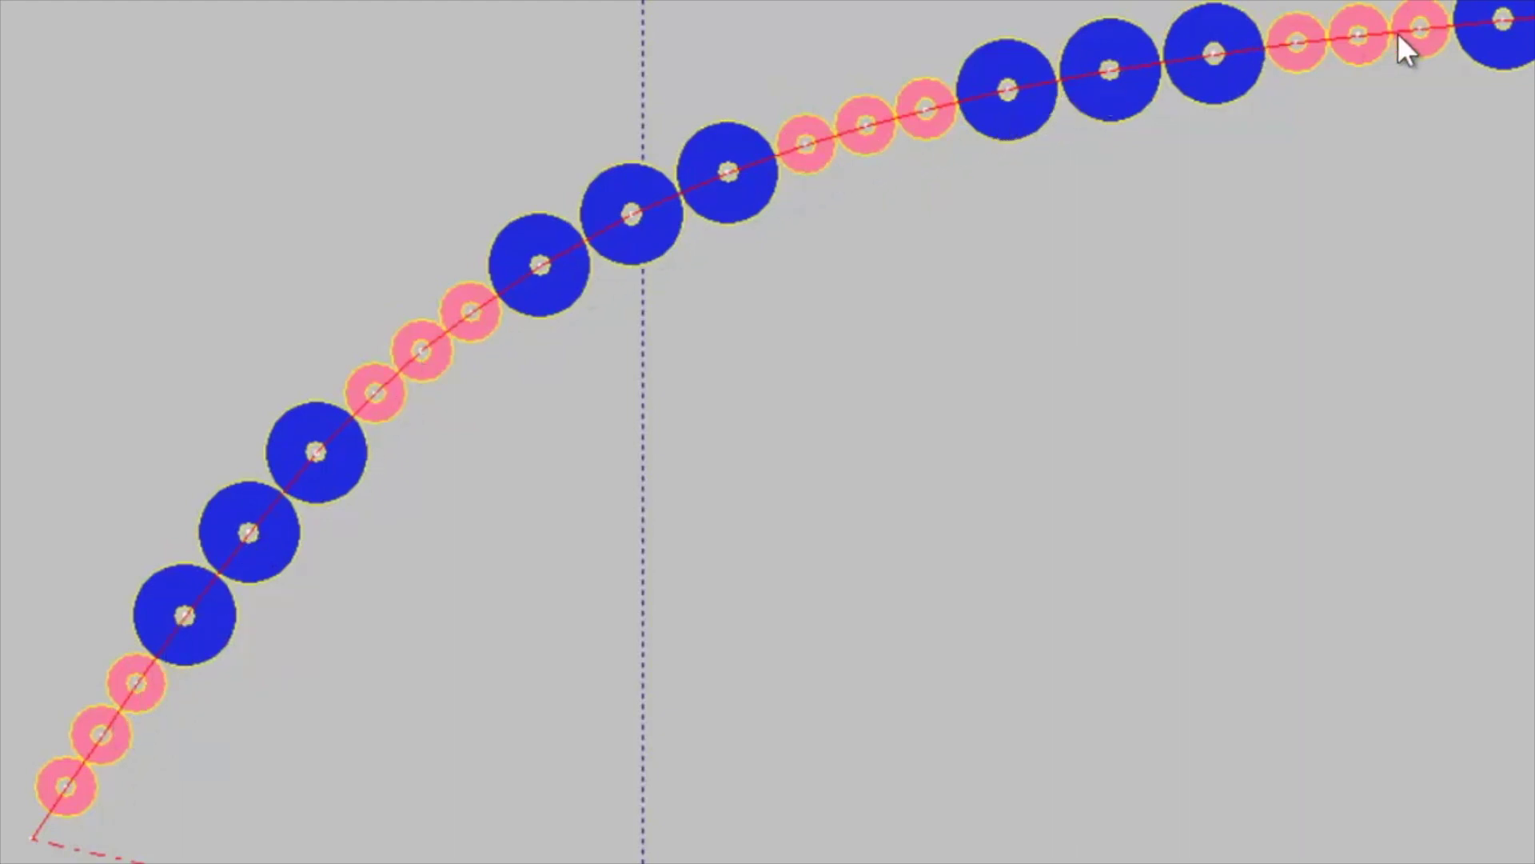
# Add a third entry to the run's twin sequin pattern, AB Sequin with repeat 2, and apply it
pyautogui.press('b')
pyautogui.moveTo(411, 108); pyautogui.dragTo(1502, 749)
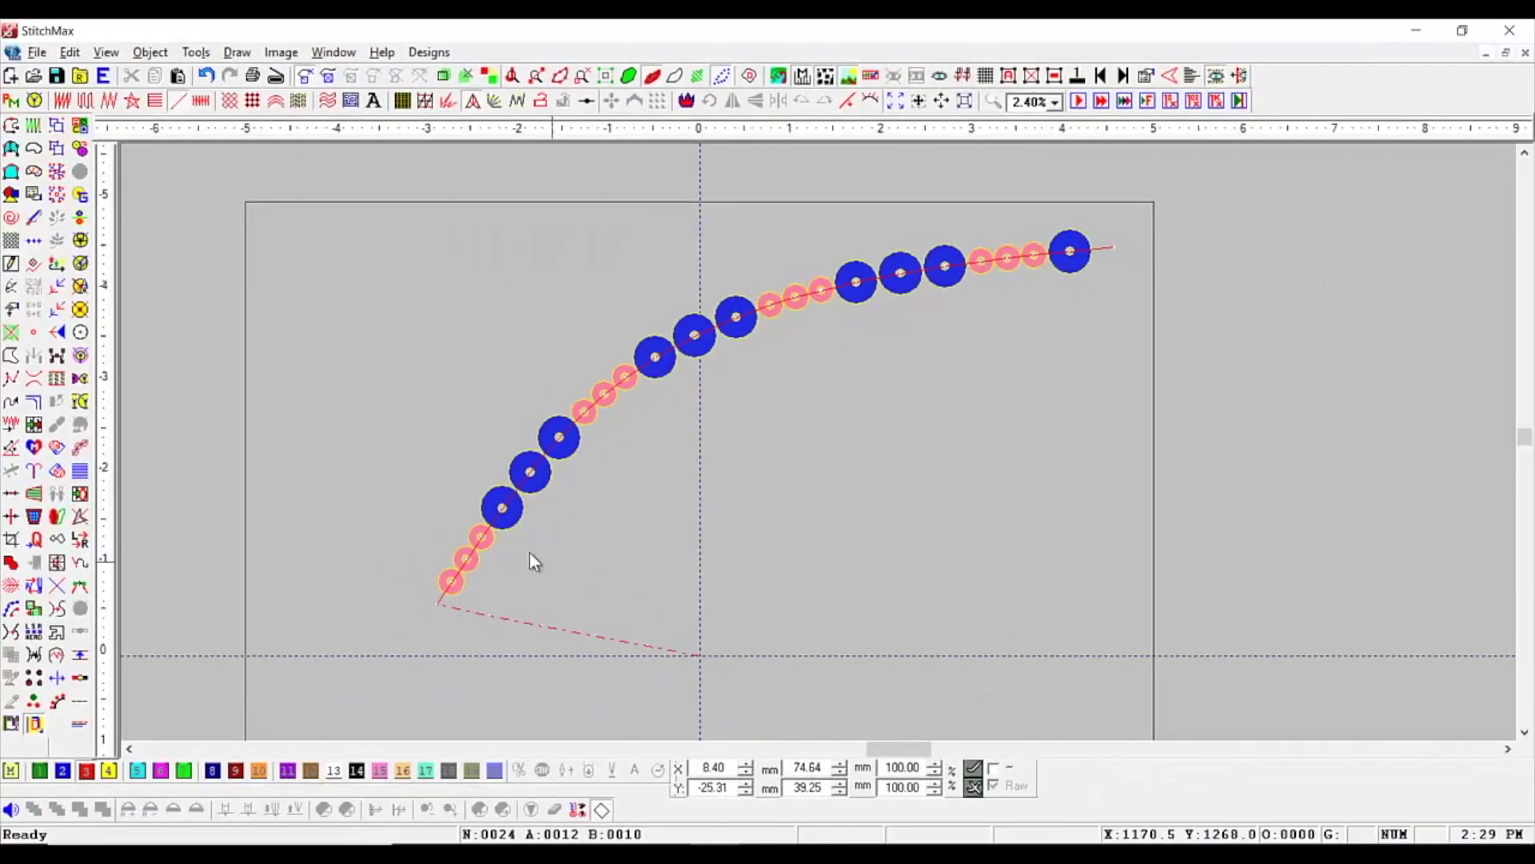
pyautogui.click(494, 548)
pyautogui.click(34, 101)
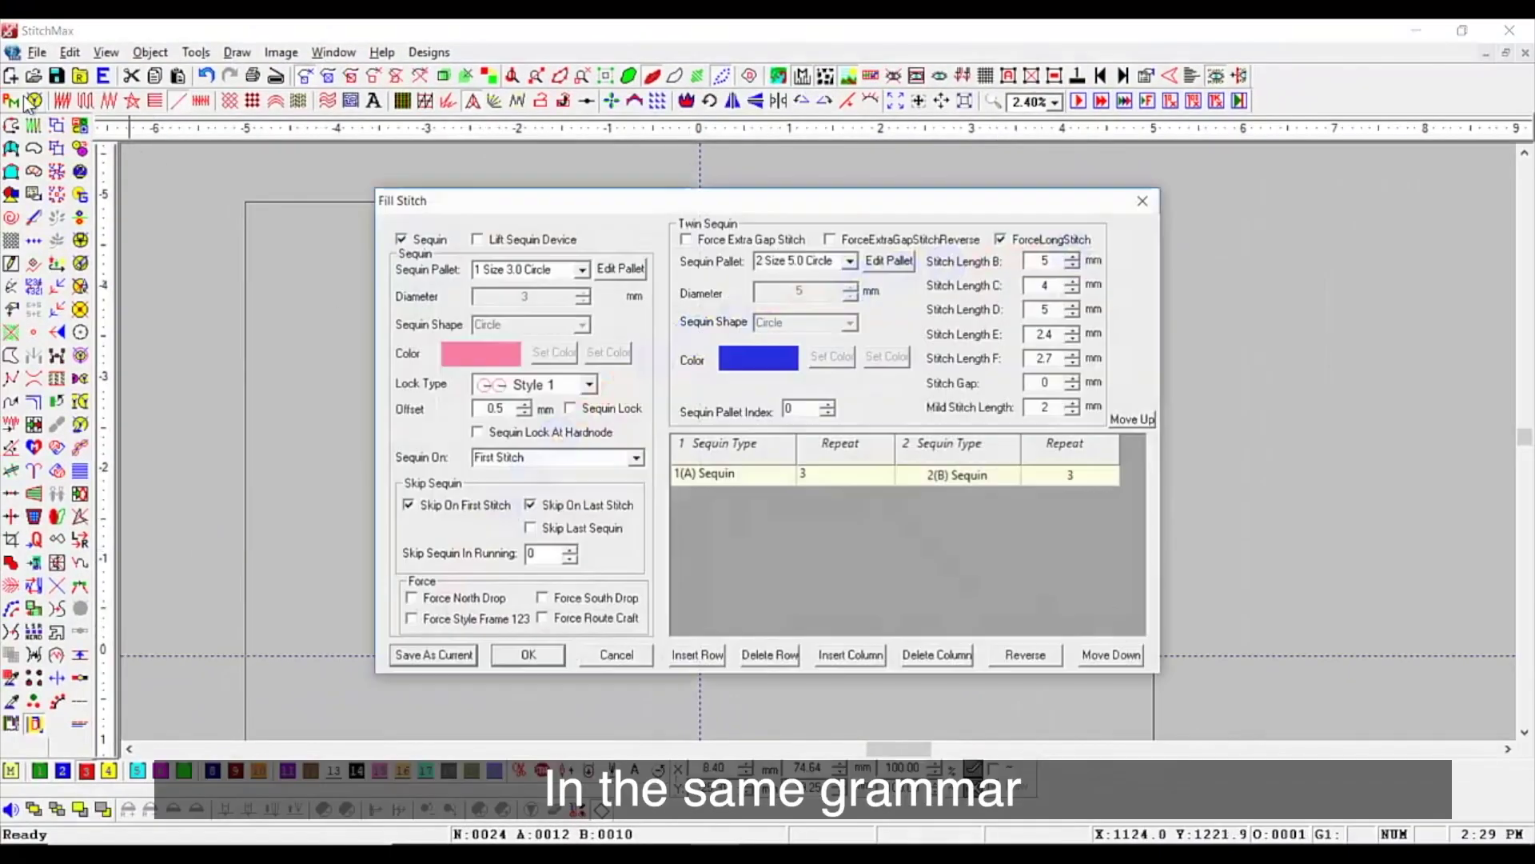
pyautogui.click(1063, 476)
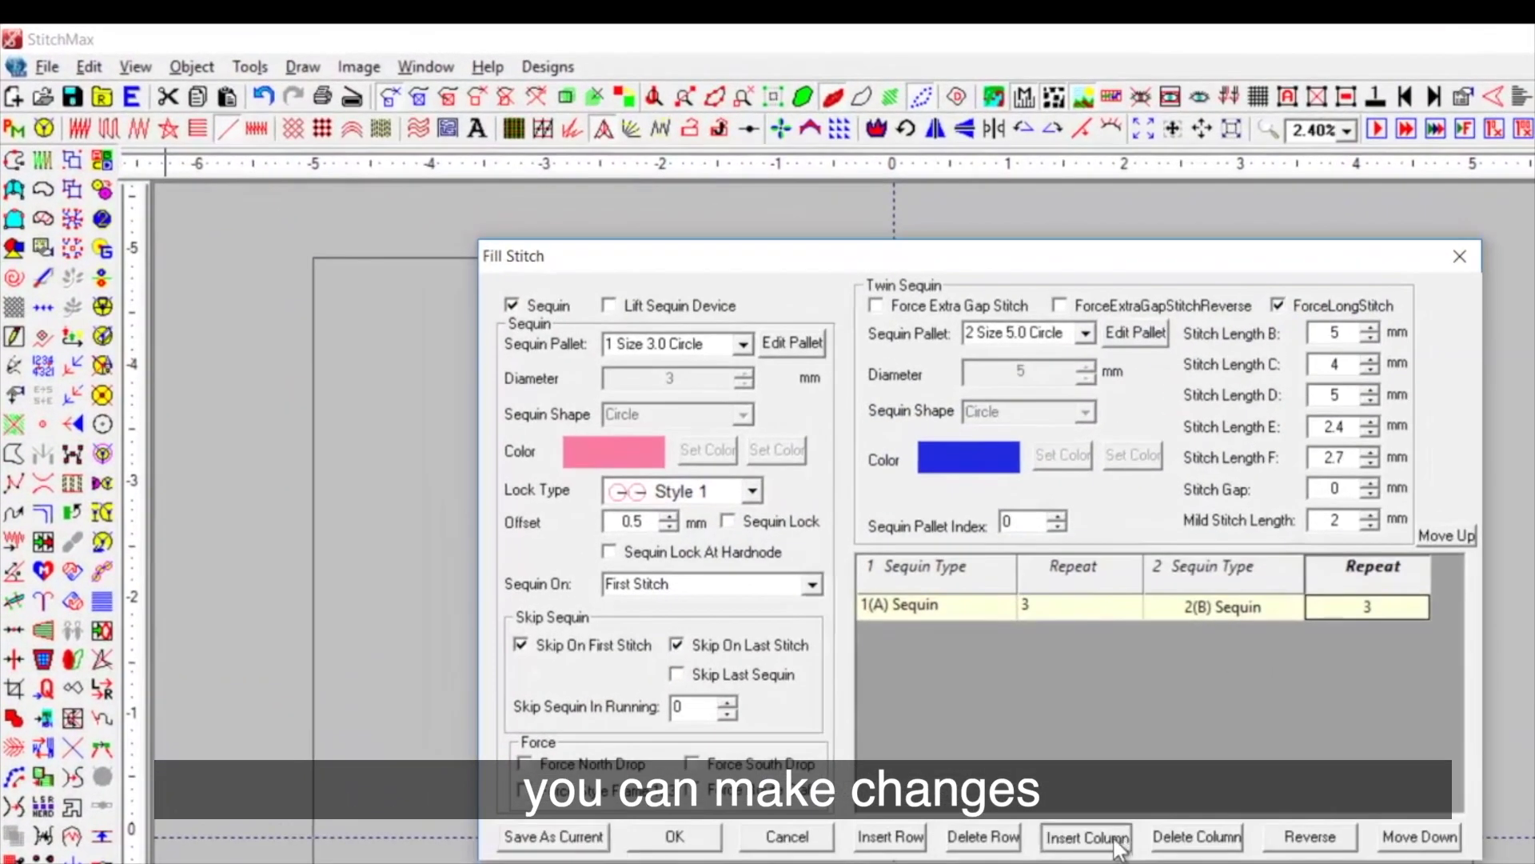
pyautogui.click(1117, 840)
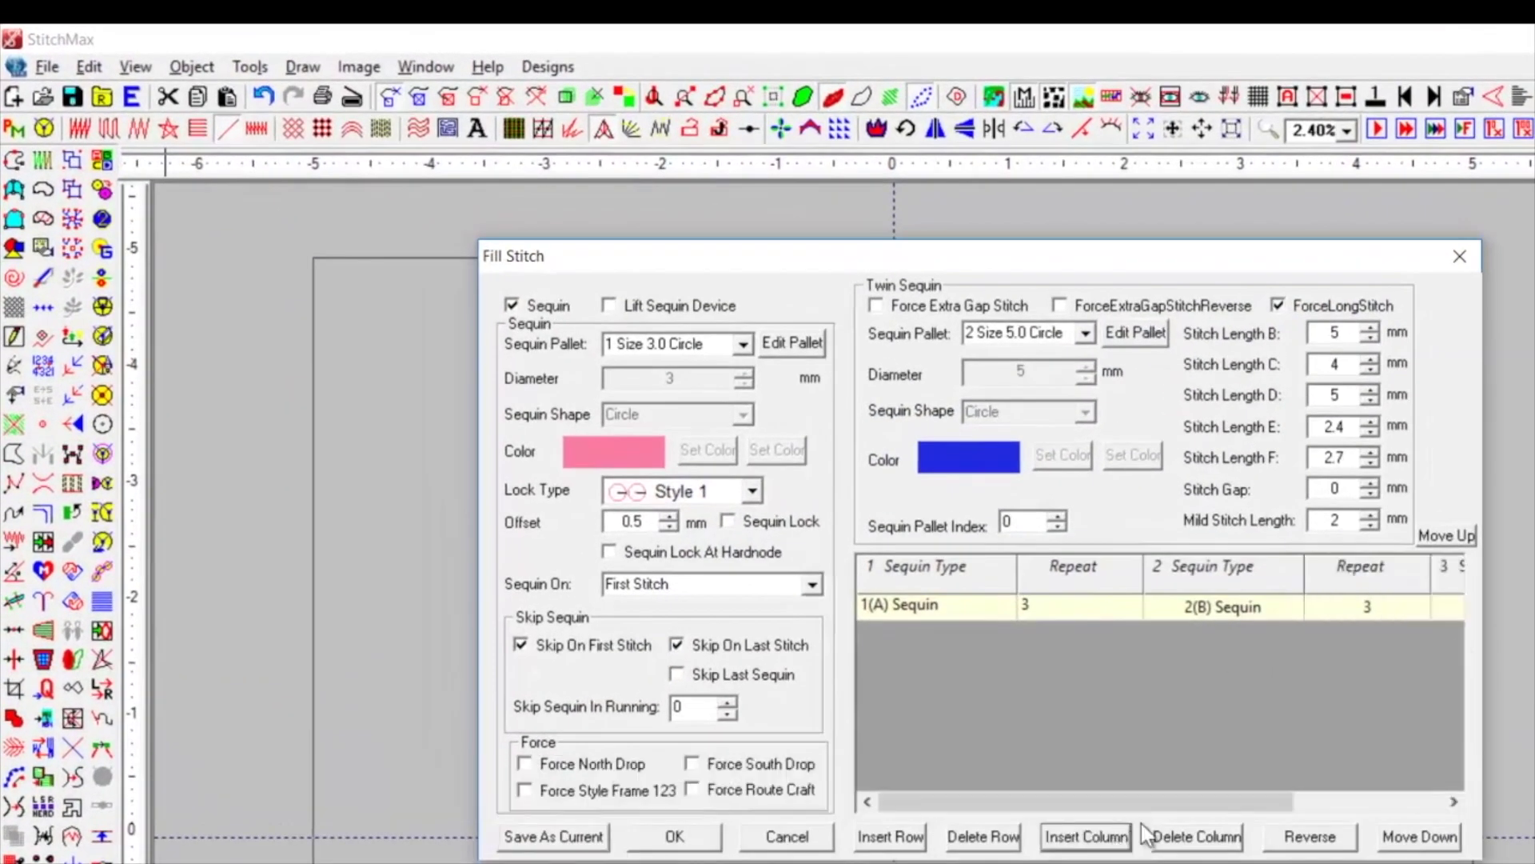
pyautogui.click(1442, 604)
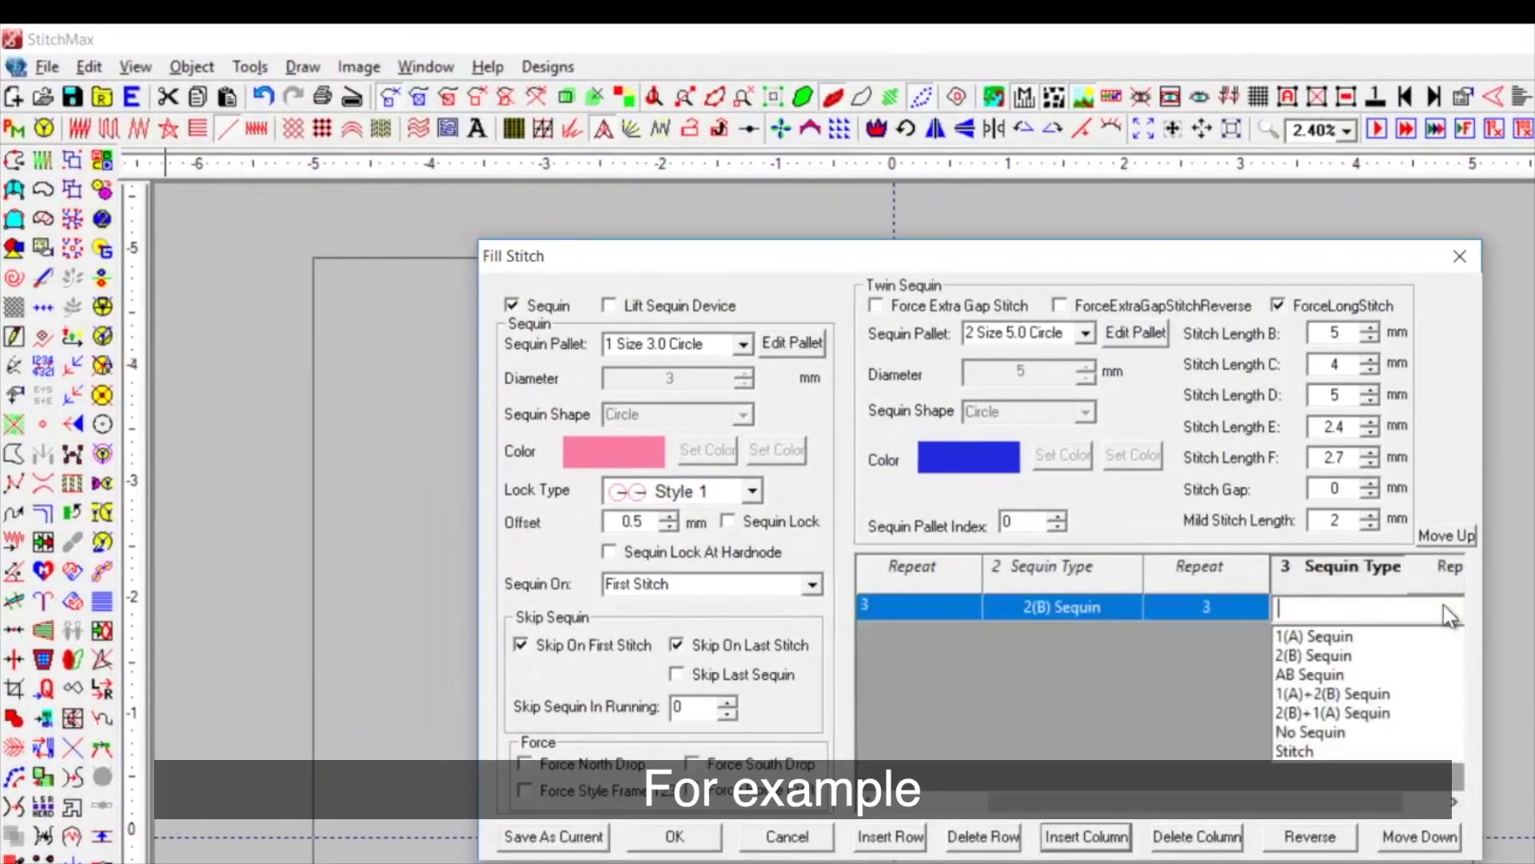
pyautogui.click(1309, 671)
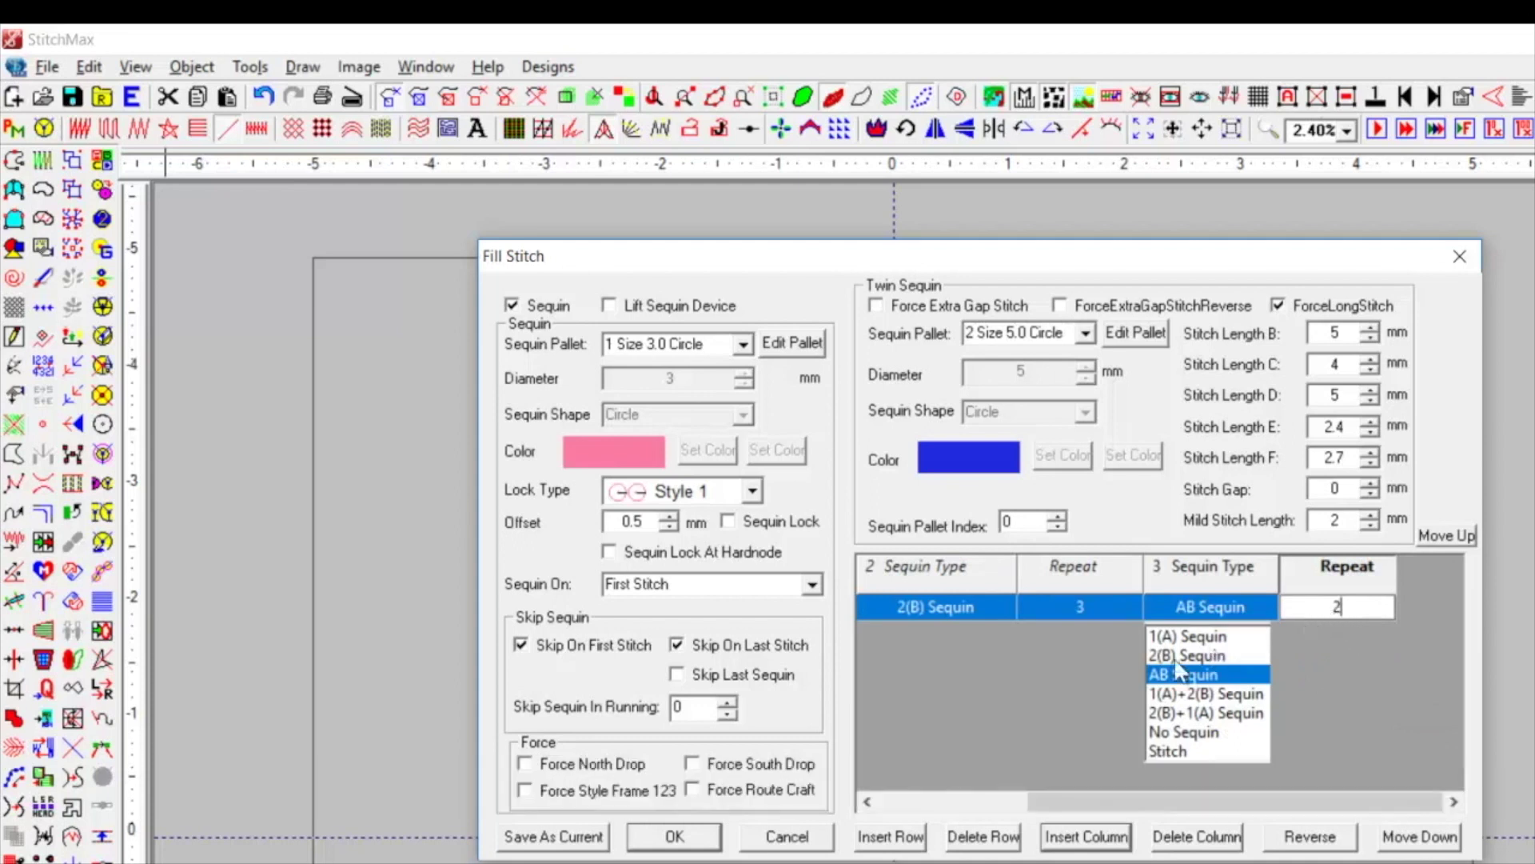
pyautogui.click(711, 842)
pyautogui.click(674, 837)
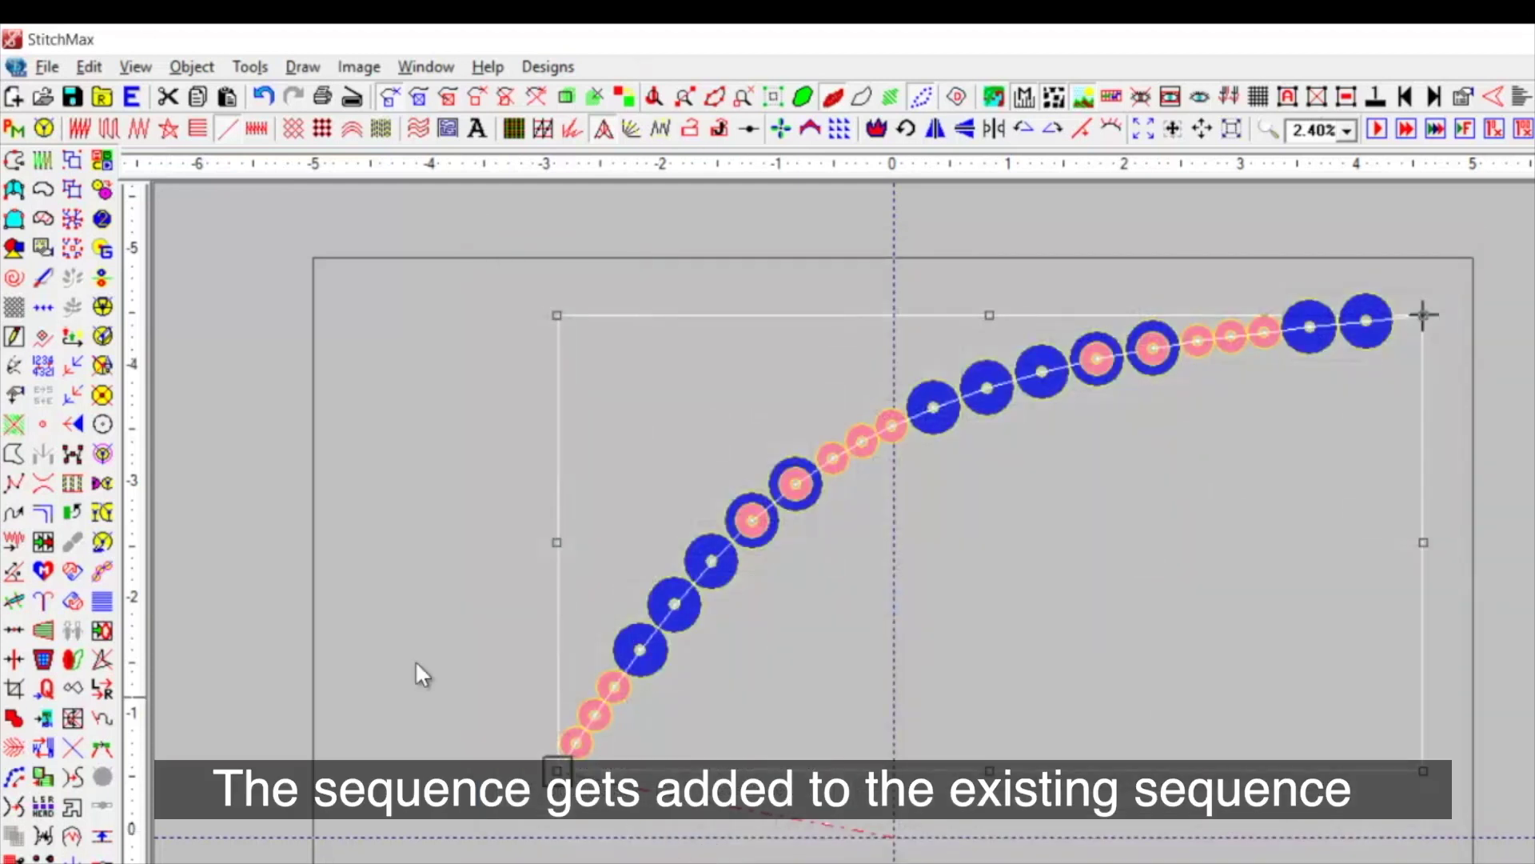
# Examine the sequin sequence along the curve and compare it with the three pattern entries in the sequin settings
pyautogui.press('z')
pyautogui.moveTo(433, 394); pyautogui.dragTo(1357, 861)
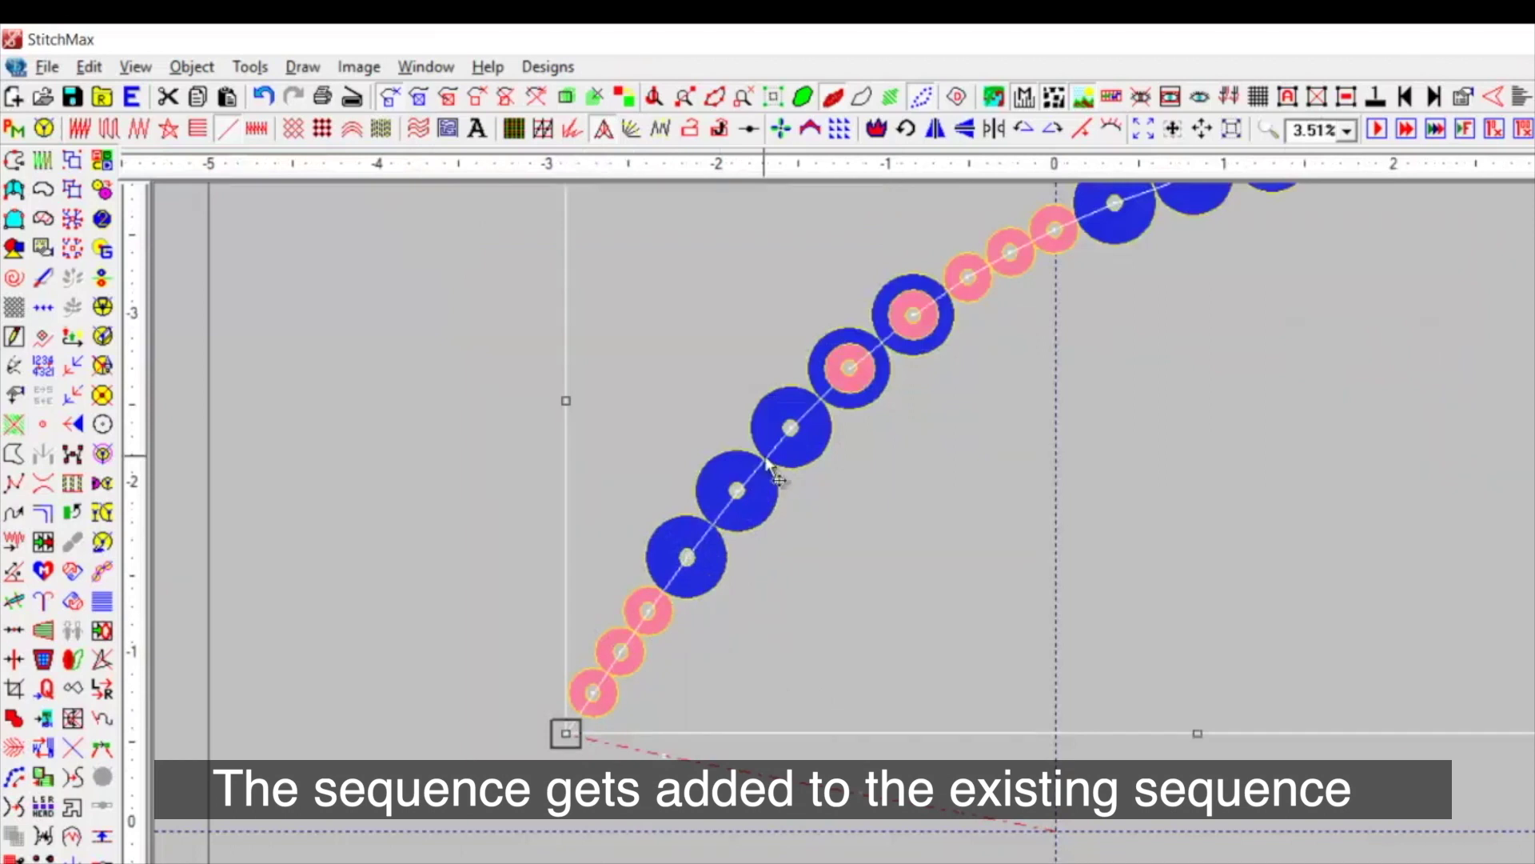
pyautogui.scroll(-1, 892, 352)
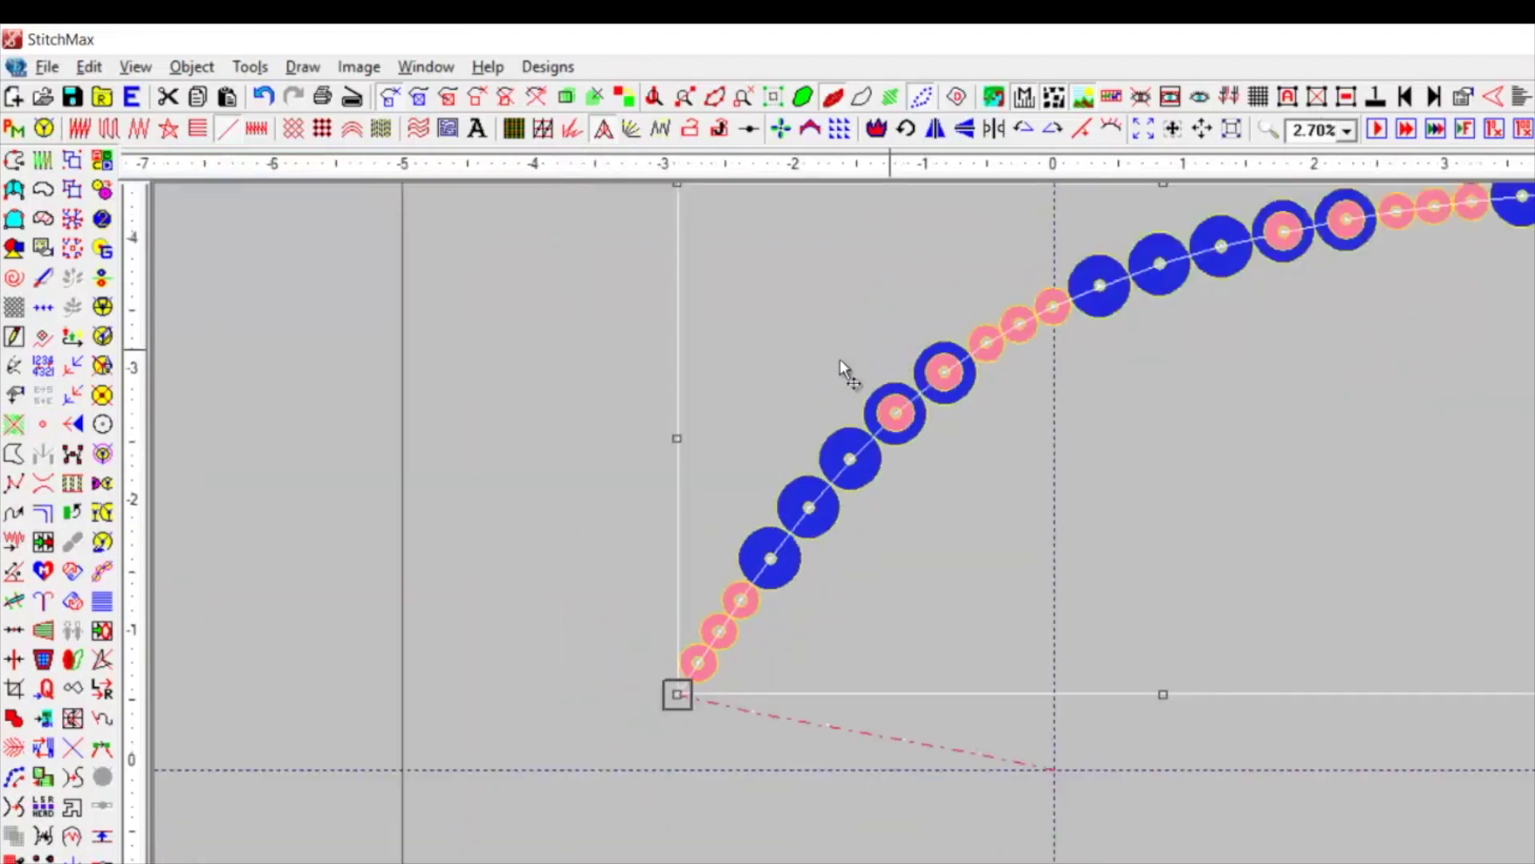
pyautogui.press('z')
pyautogui.moveTo(572, 312); pyautogui.dragTo(1534, 691)
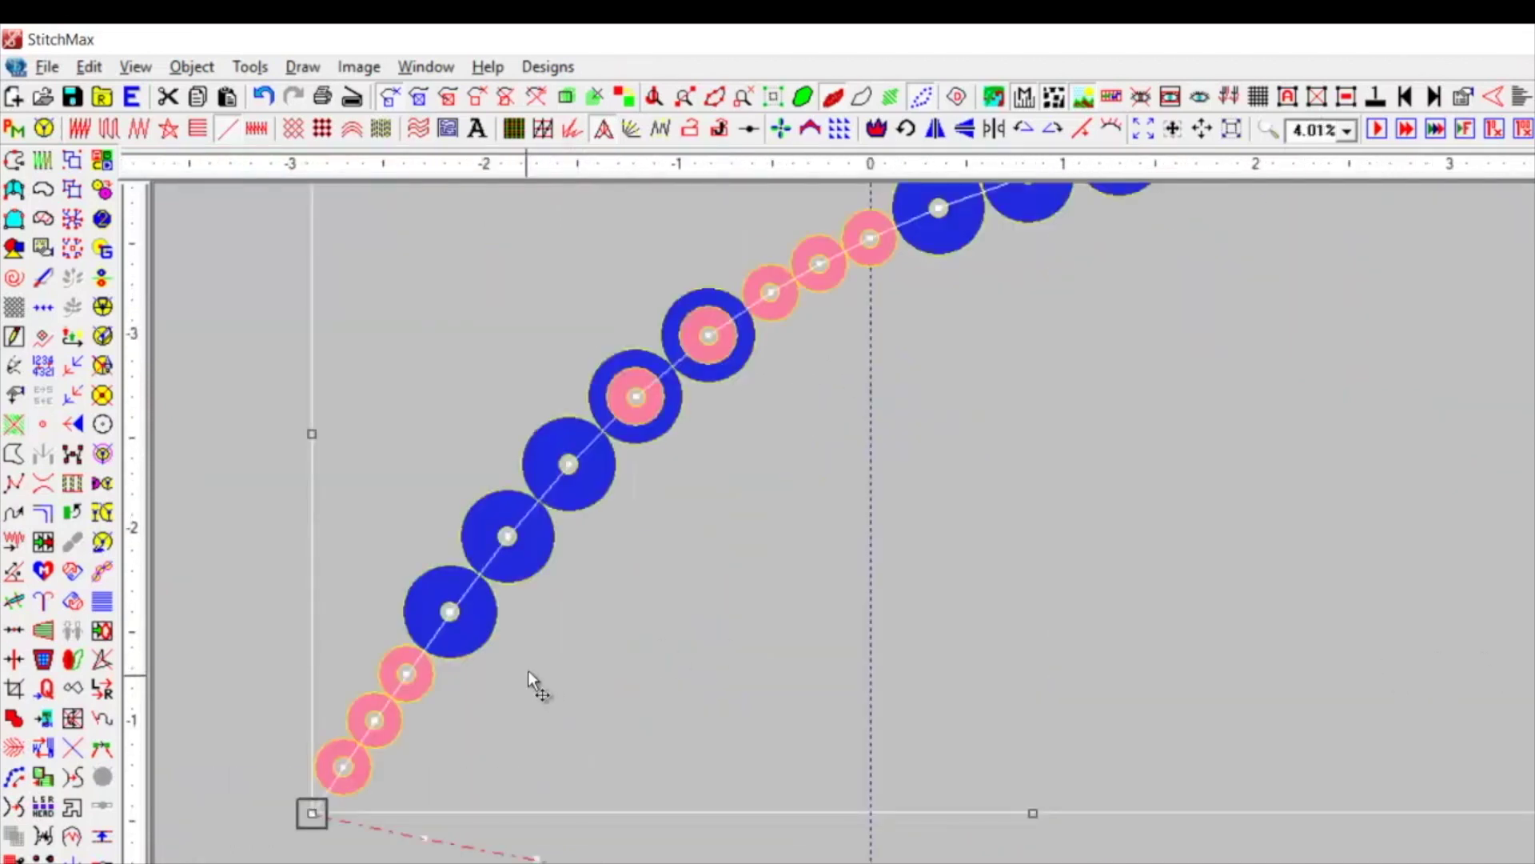
pyautogui.scroll(-2, 644, 542)
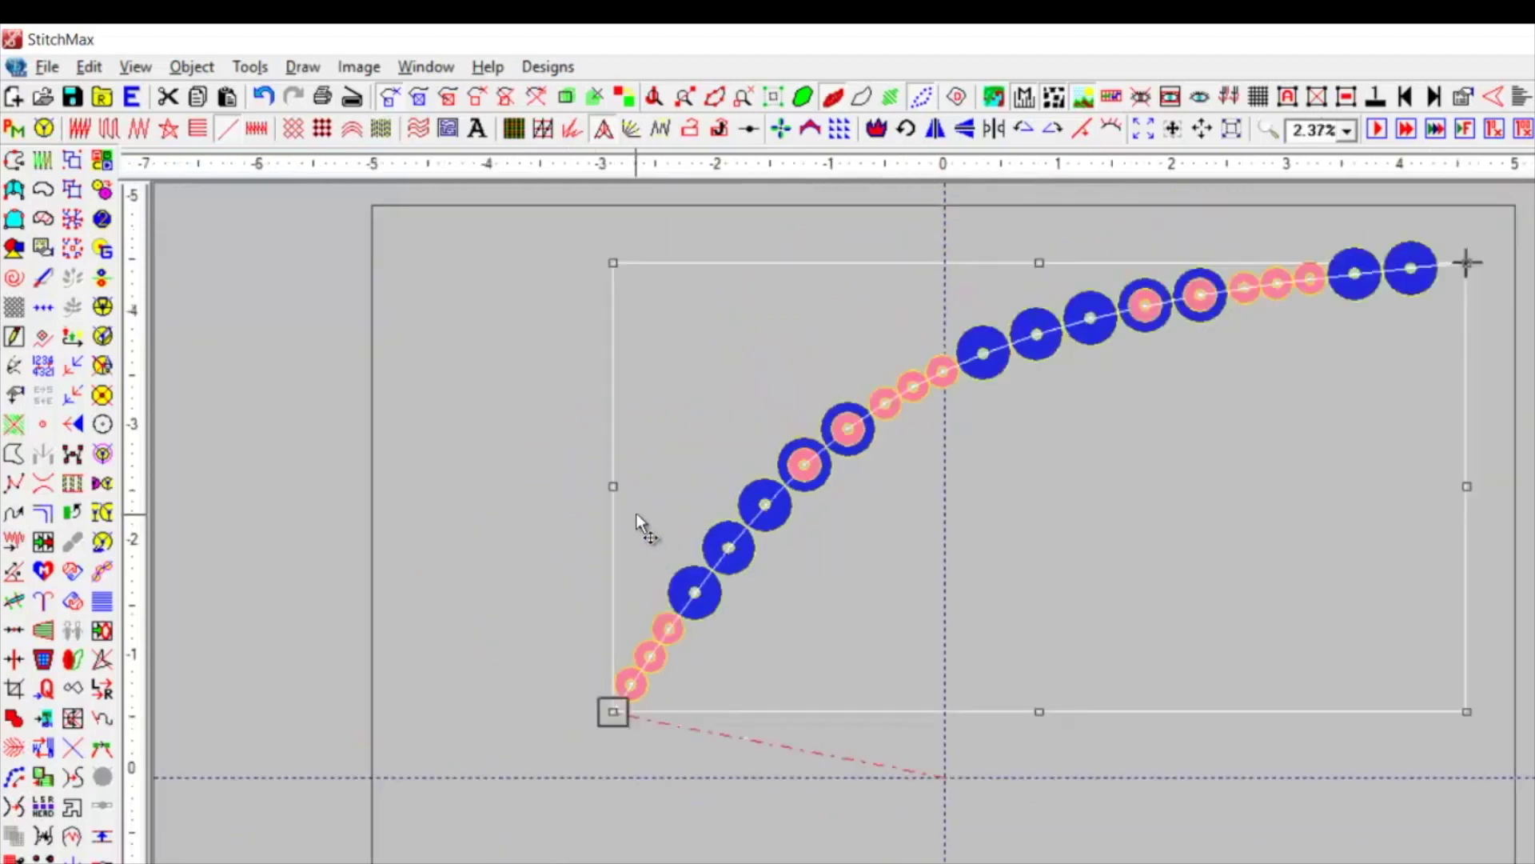
pyautogui.click(44, 130)
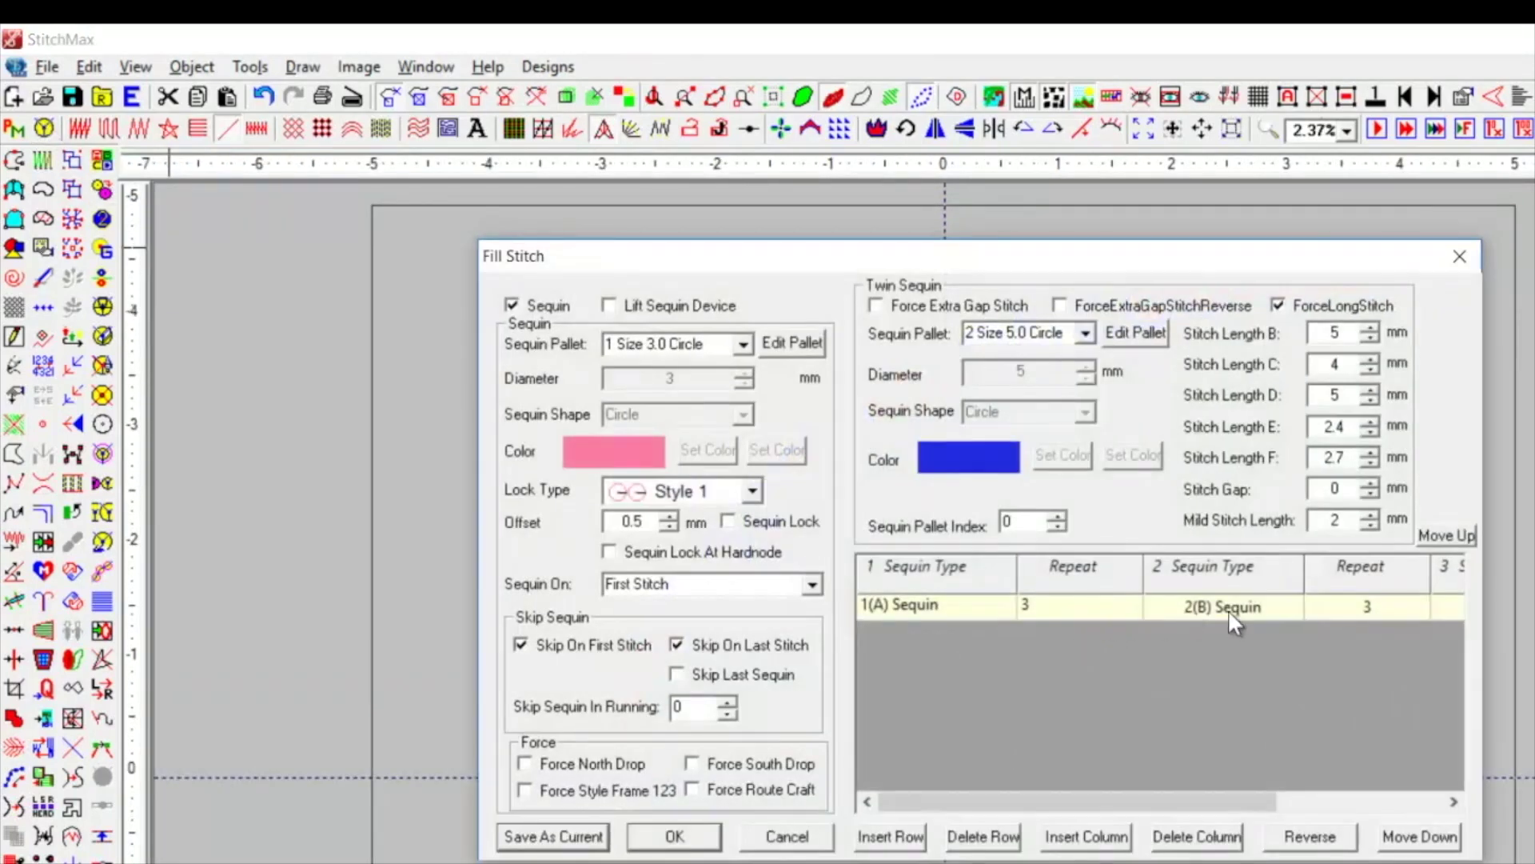
pyautogui.moveTo(1077, 800); pyautogui.dragTo(1331, 811)
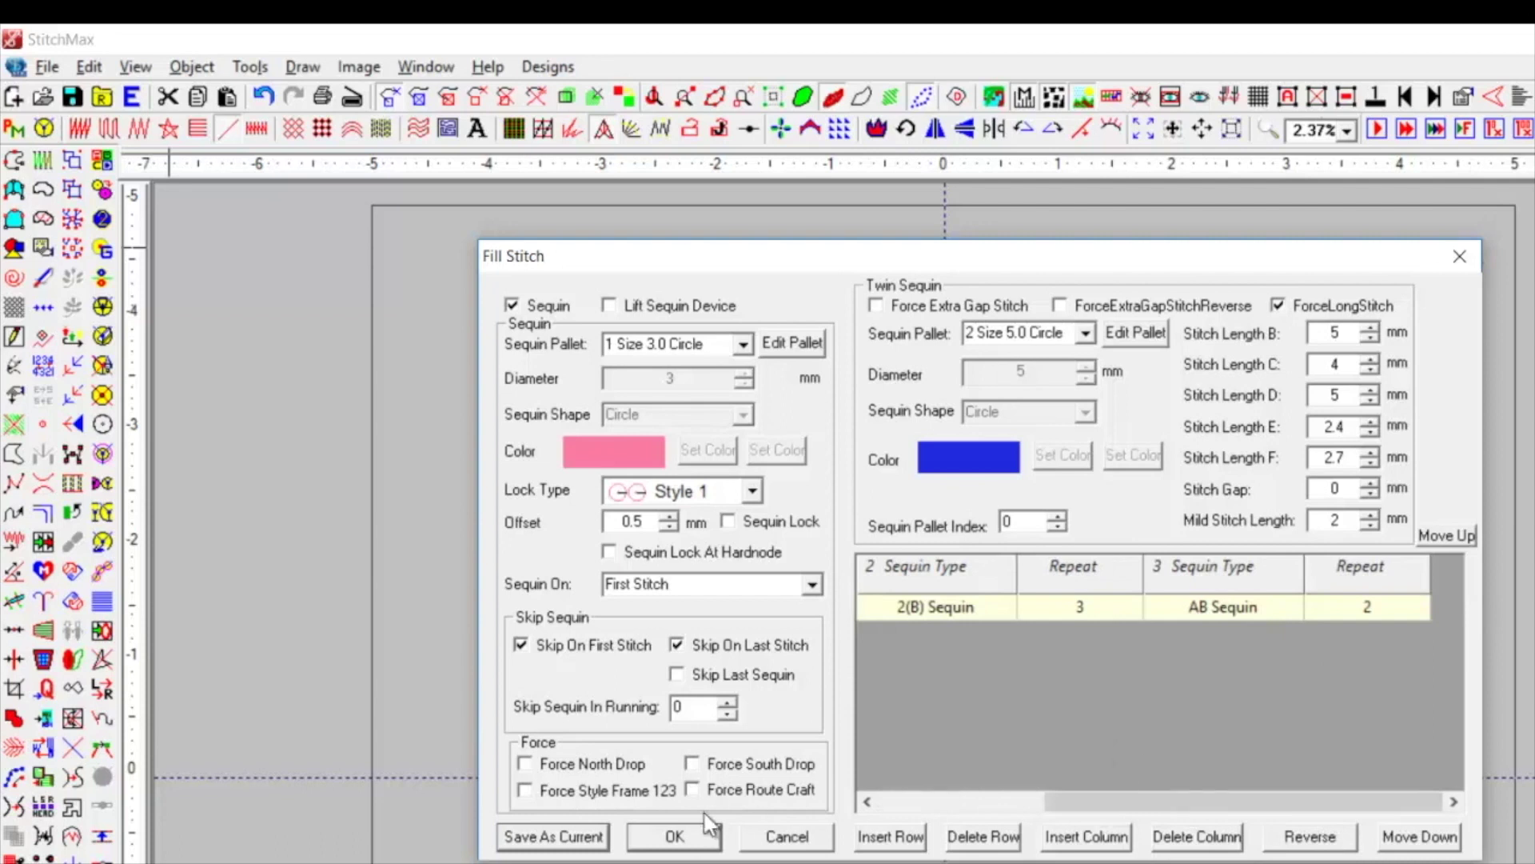
pyautogui.click(675, 836)
# Move the sequin run to about X 29.4 mm, Y -15.3 mm to free space beside it, and deselect it
pyautogui.scroll(-2, 1039, 600)
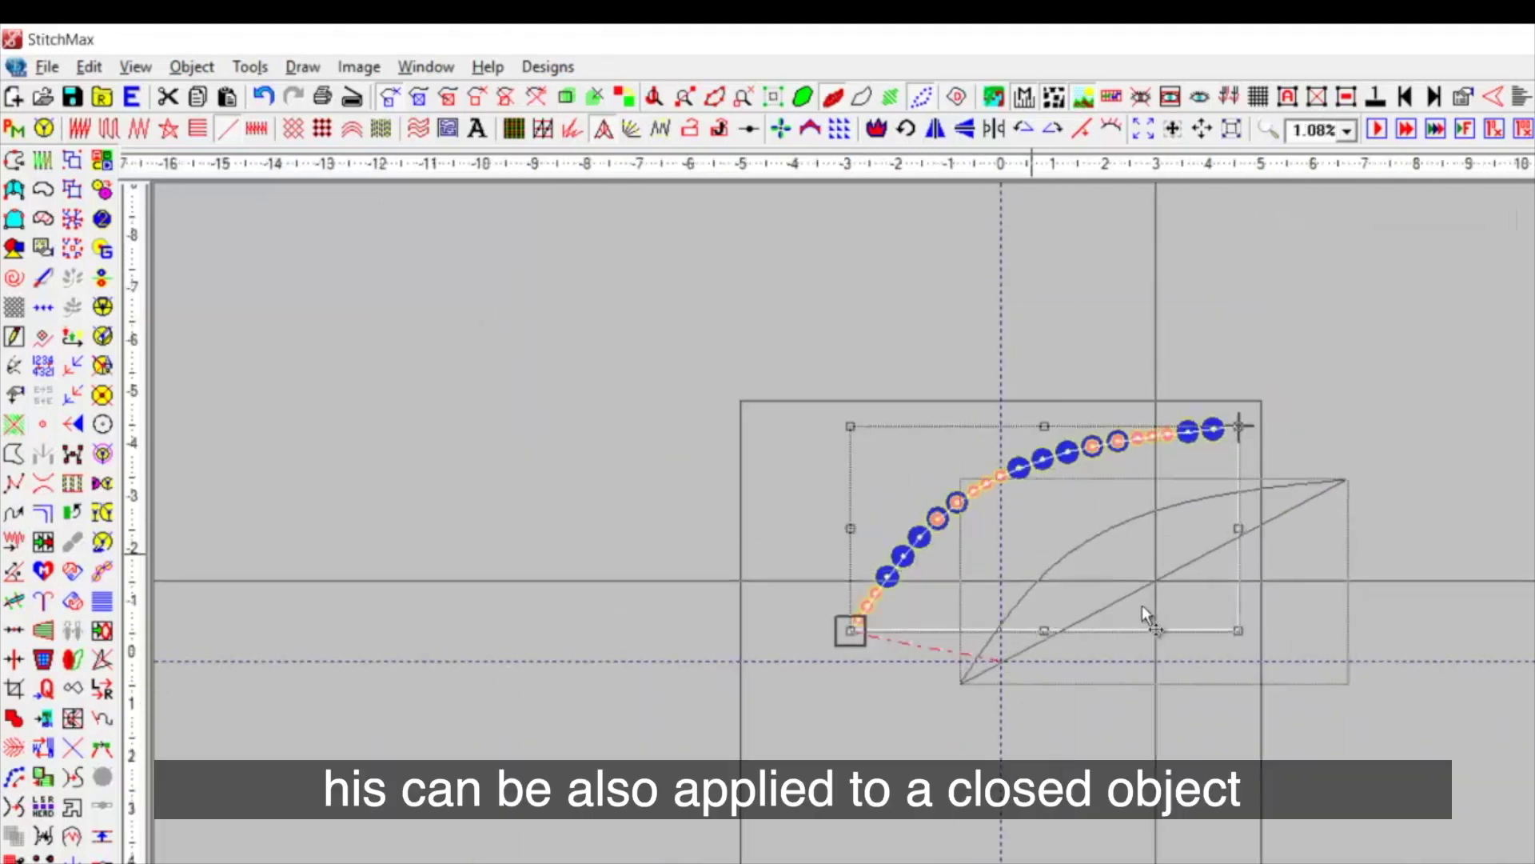
pyautogui.moveTo(1142, 605); pyautogui.dragTo(1143, 605)
pyautogui.press('z')
pyautogui.moveTo(742, 378); pyautogui.dragTo(1498, 790)
pyautogui.click(470, 423)
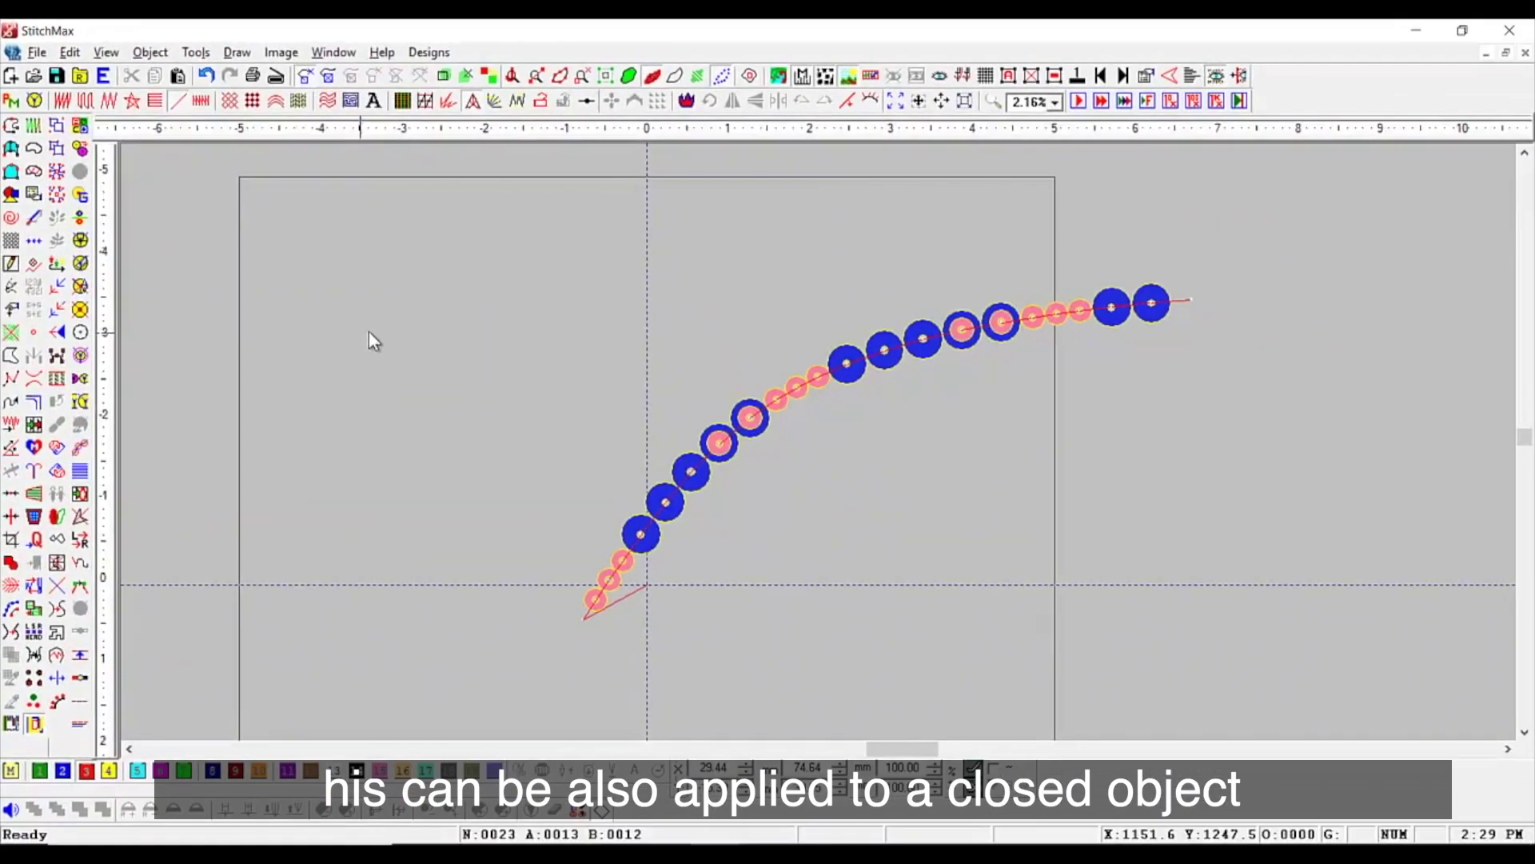
# Draw a closed barrel-shaped object with six boundary points, about 23 mm wide and 44 mm high, above and beside the sequin run
pyautogui.click(9, 152)
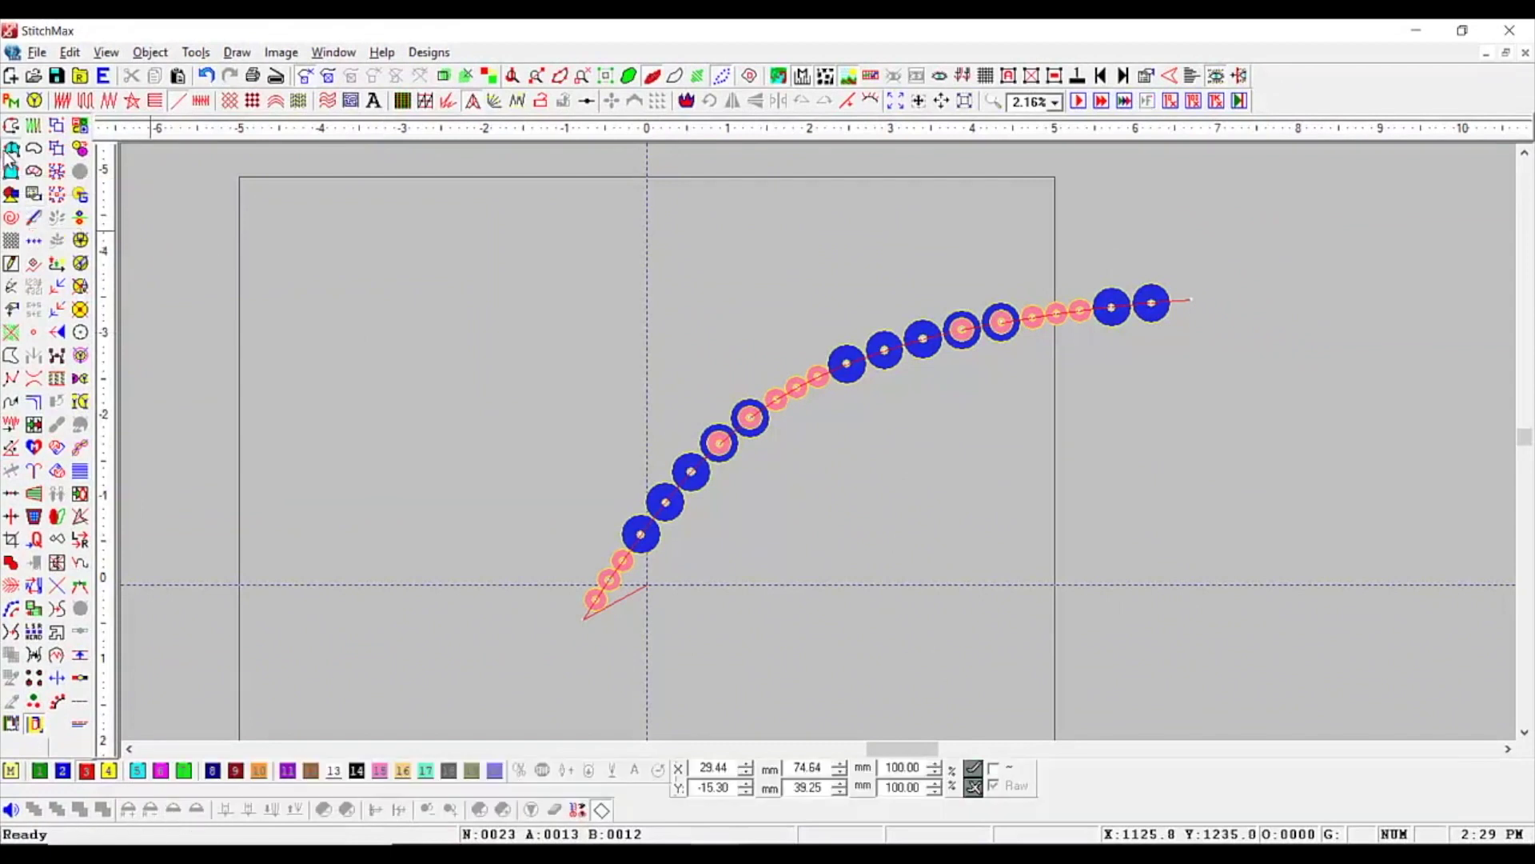
pyautogui.scroll(1, 384, 365)
pyautogui.click(483, 551)
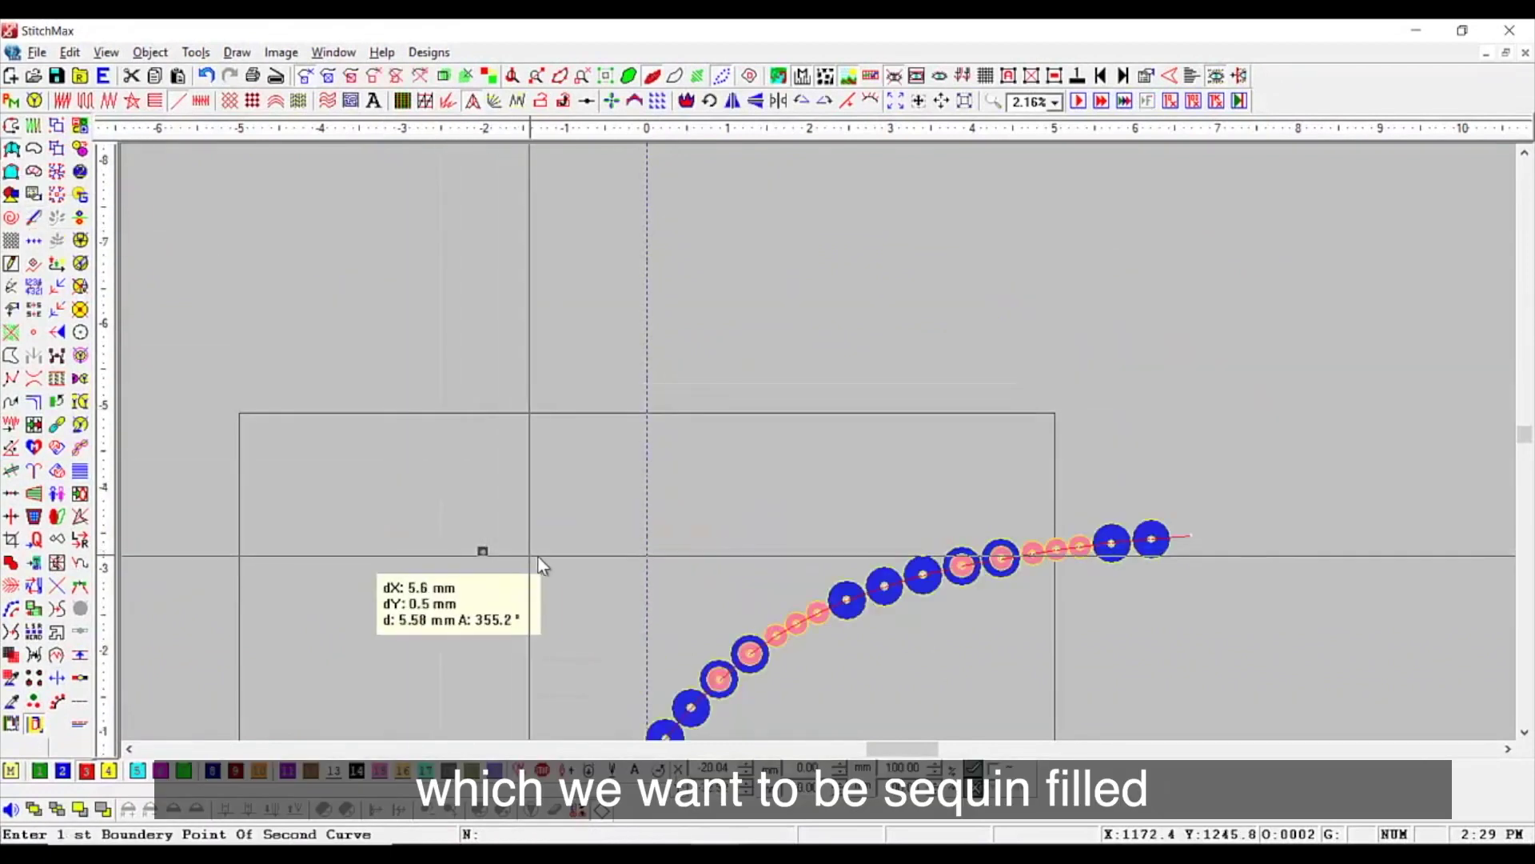
pyautogui.click(583, 551)
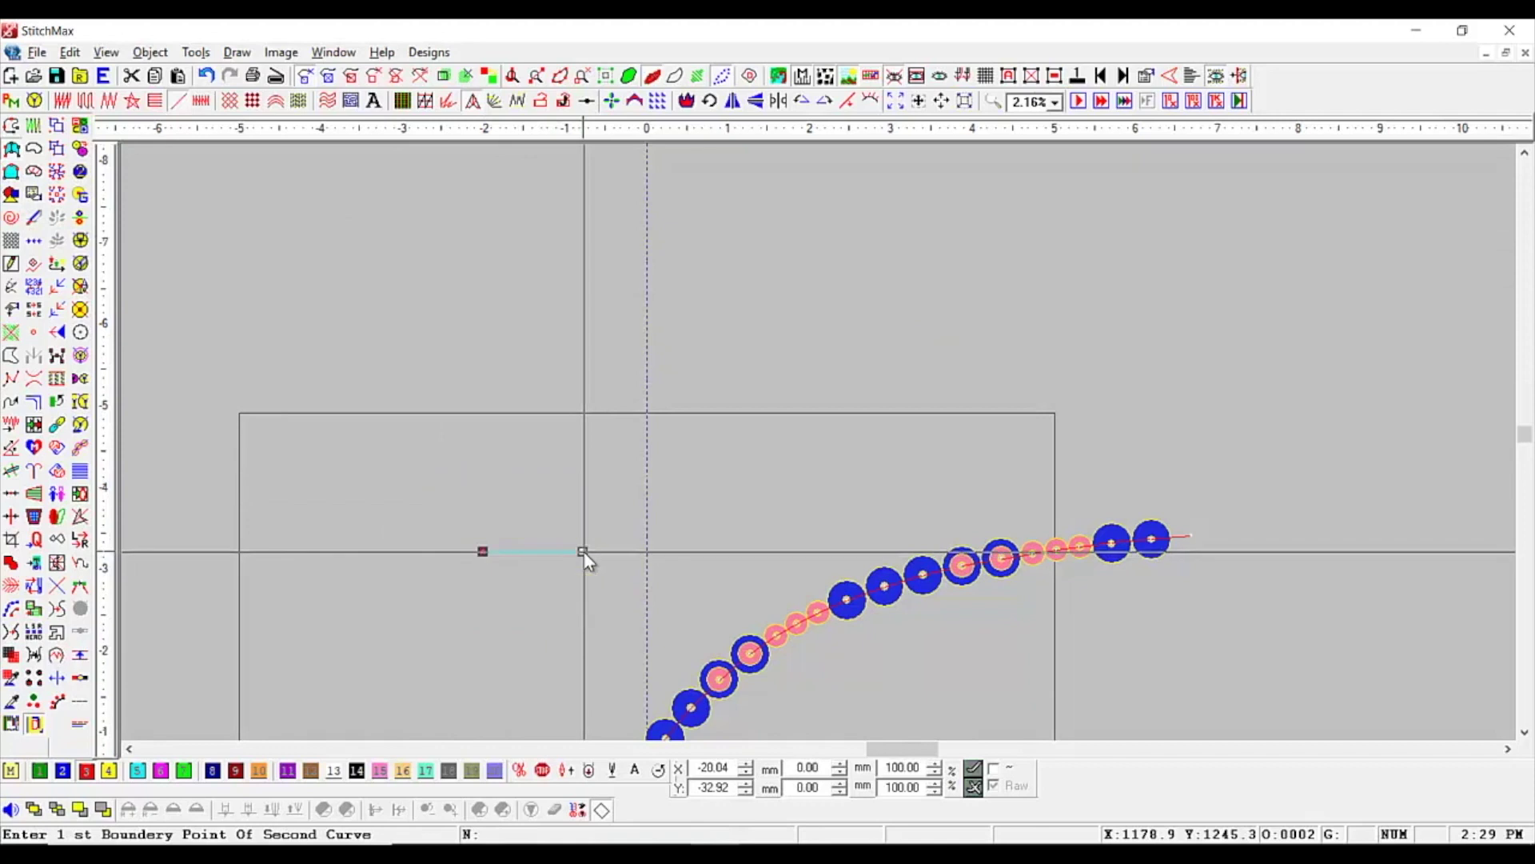
pyautogui.click(443, 382)
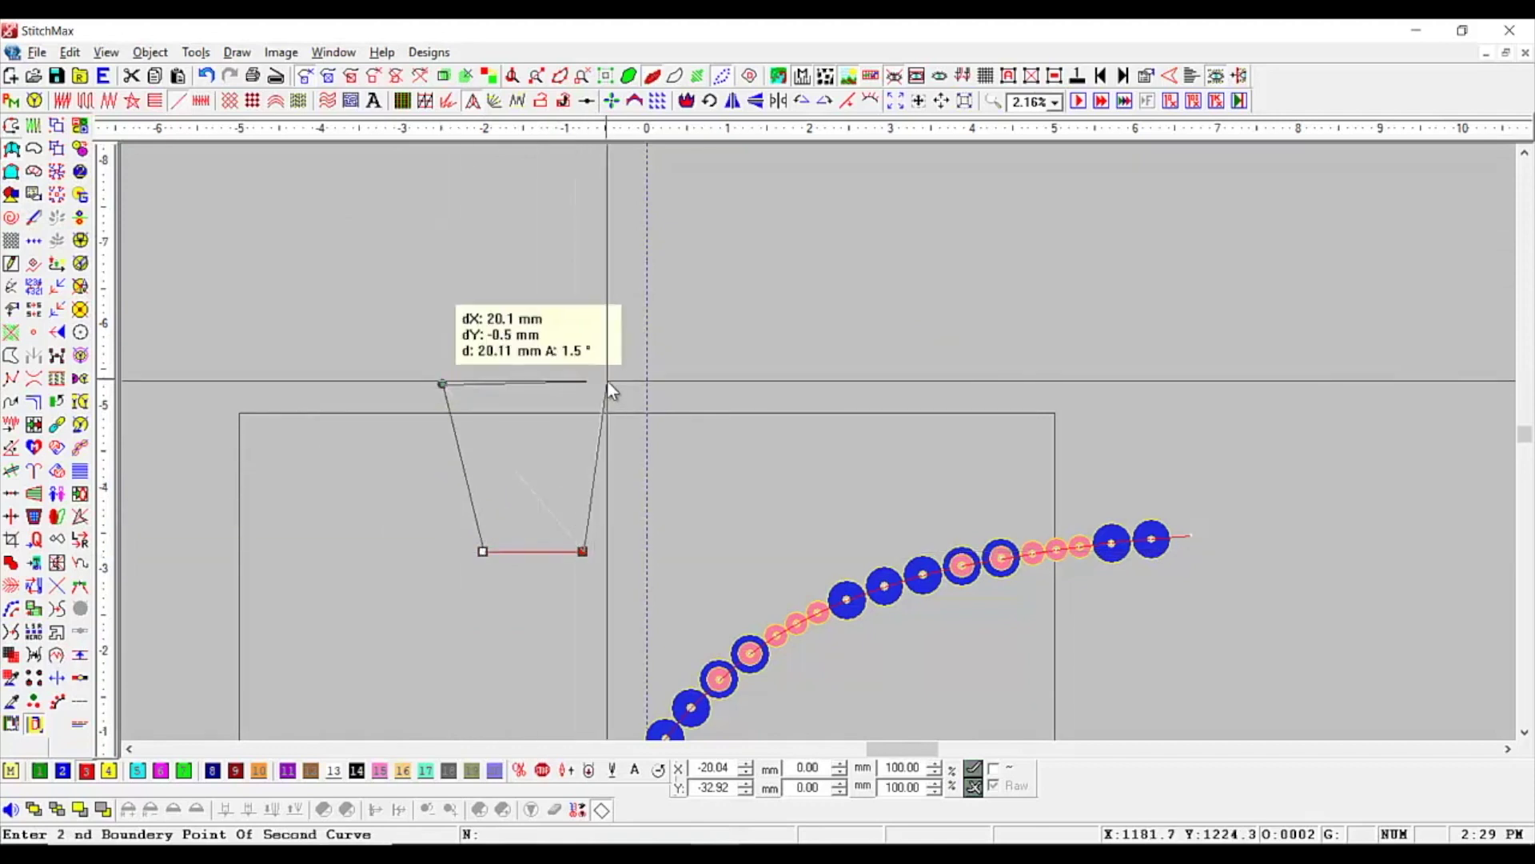
pyautogui.click(630, 381)
pyautogui.scroll(1, 504, 280)
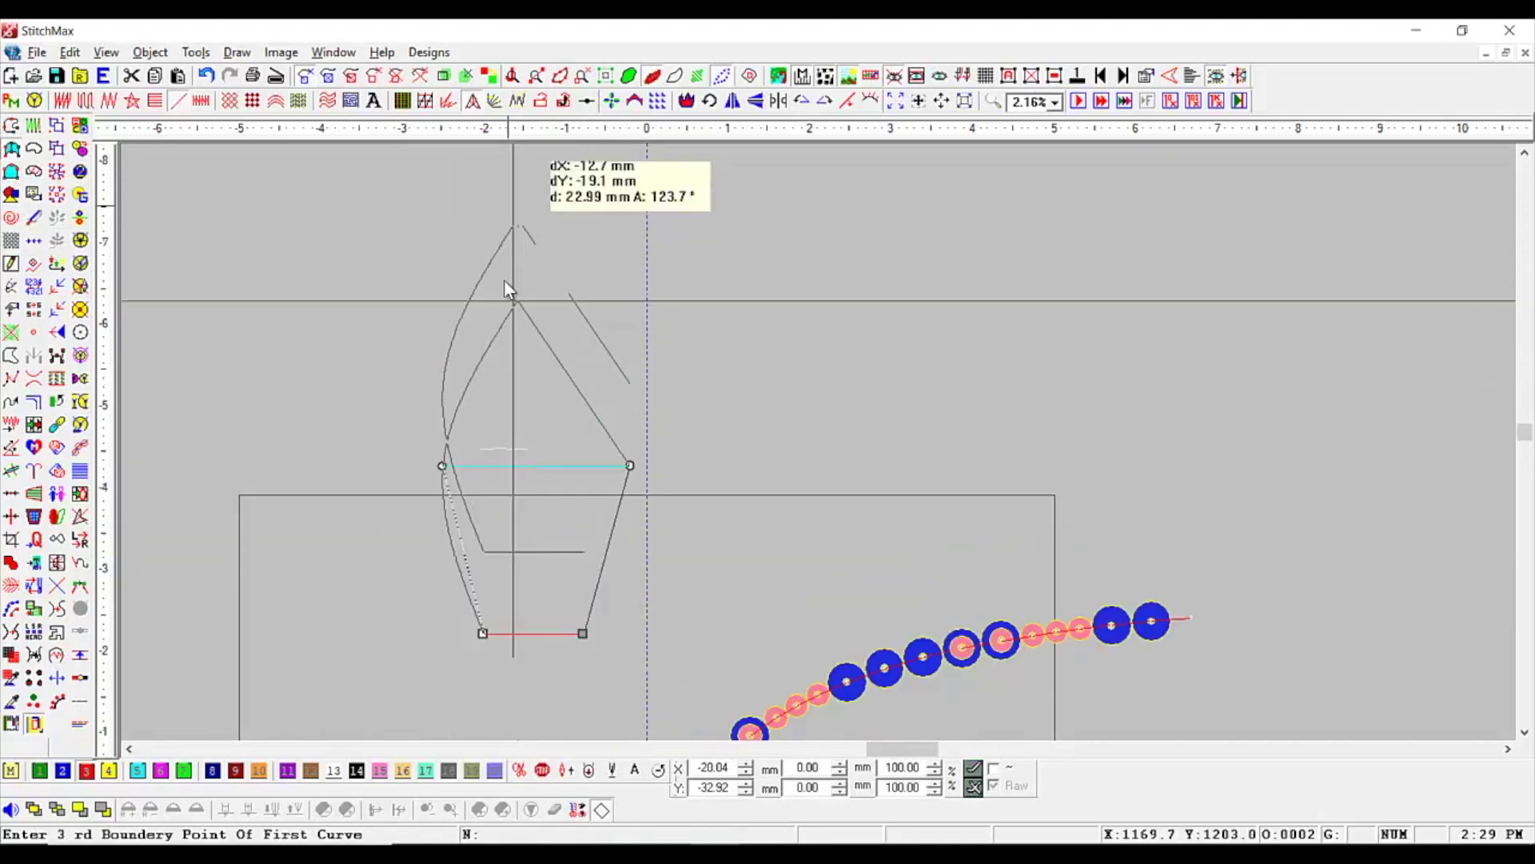
pyautogui.click(481, 277)
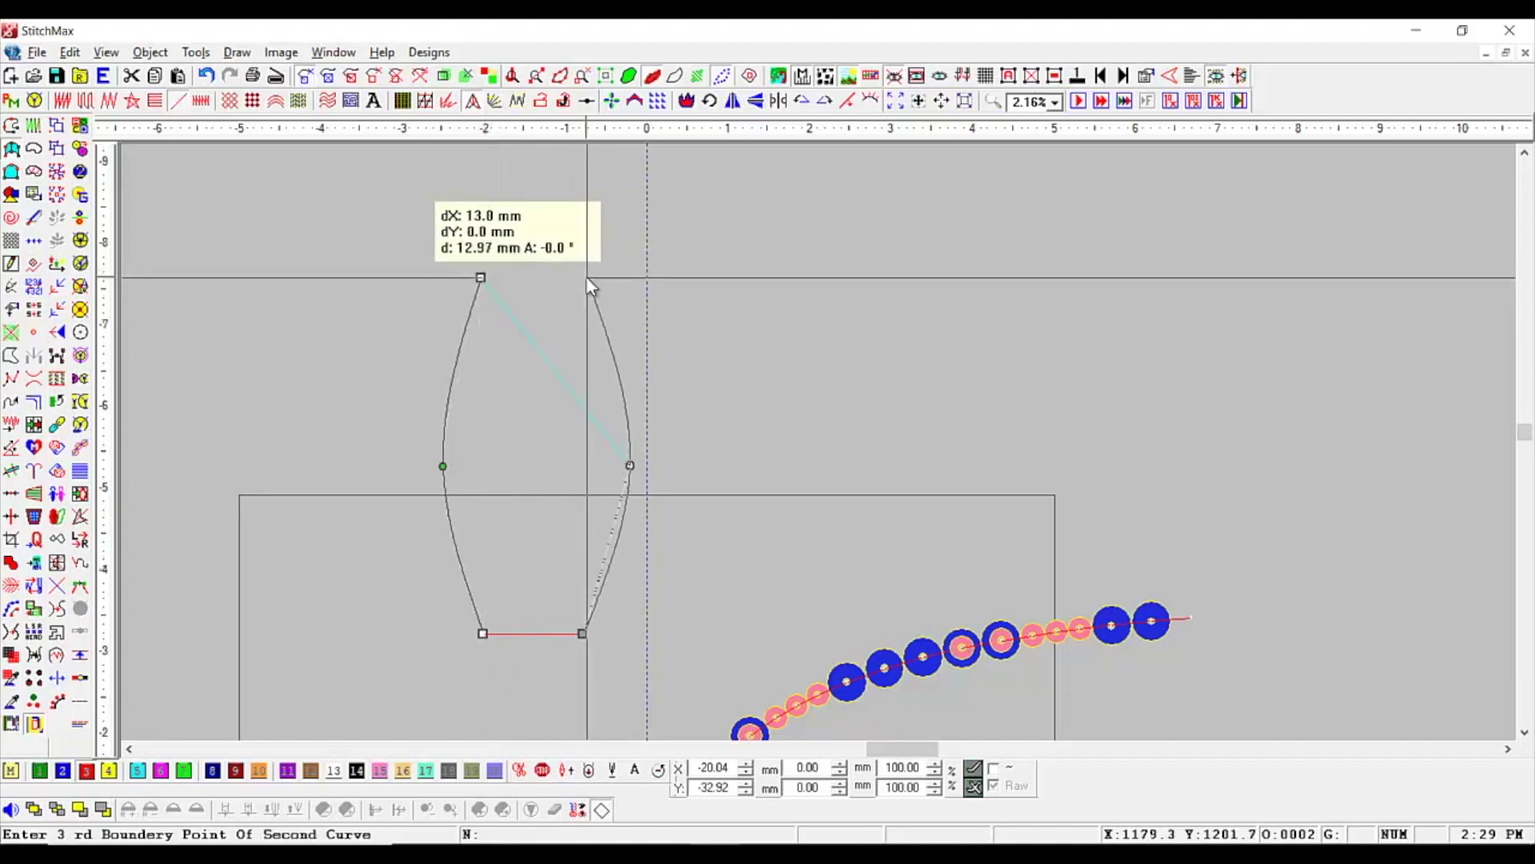
pyautogui.click(587, 277)
pyautogui.rightClick(587, 278)
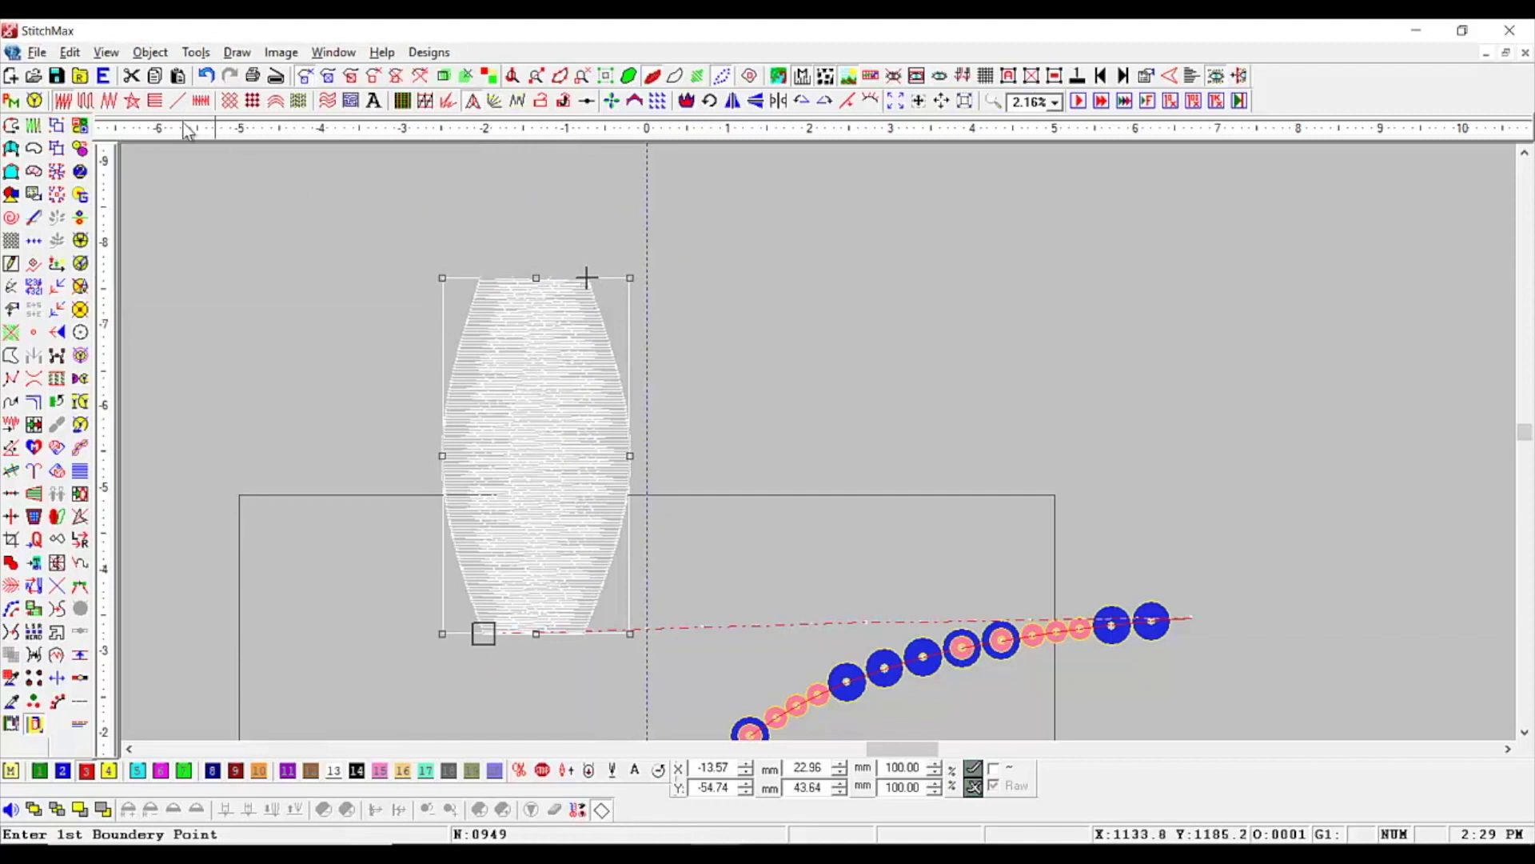
# Apply an E-stitch fill with 2.8 mm spacing, forward and backward lengths, Force Last Frame On Last Stitch, and the LutkanTwoFrame style
pyautogui.click(156, 102)
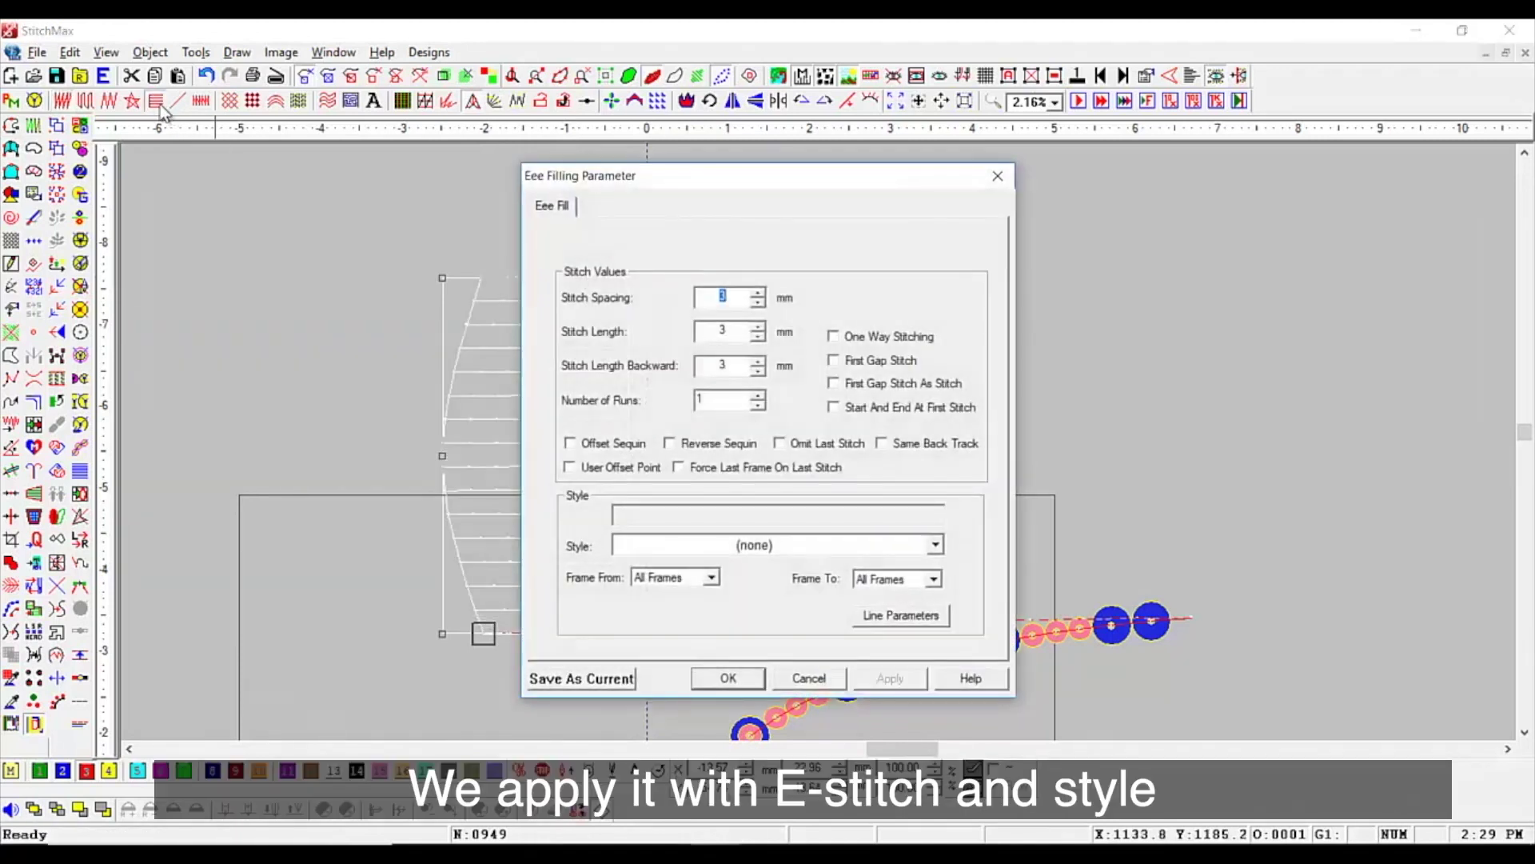
pyautogui.press('Tab')
pyautogui.write('2.8')
pyautogui.press('Tab')
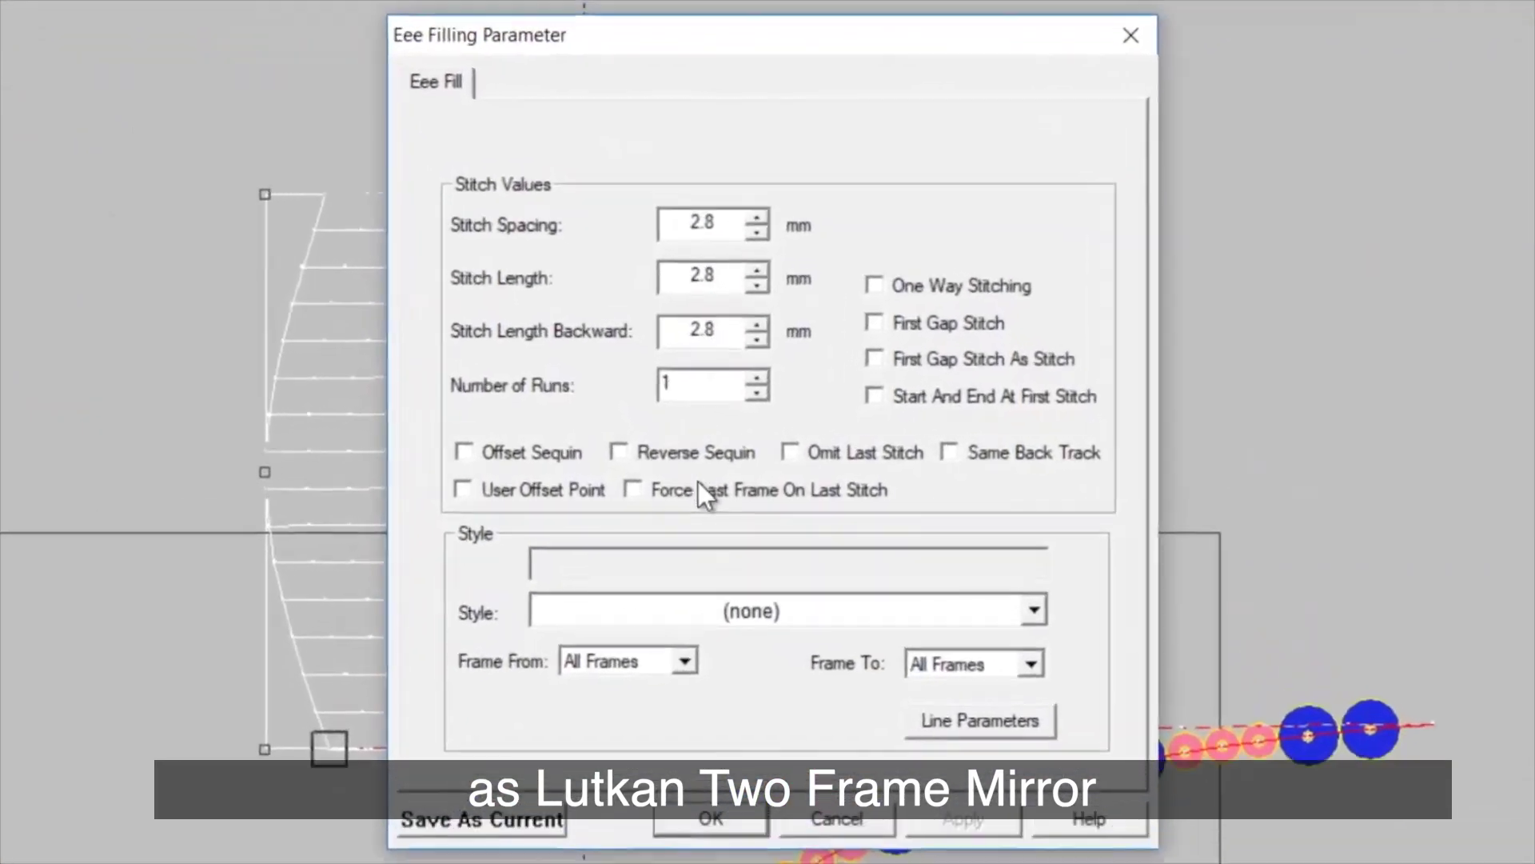
pyautogui.click(722, 466)
pyautogui.click(726, 543)
pyautogui.scroll(-1, 707, 602)
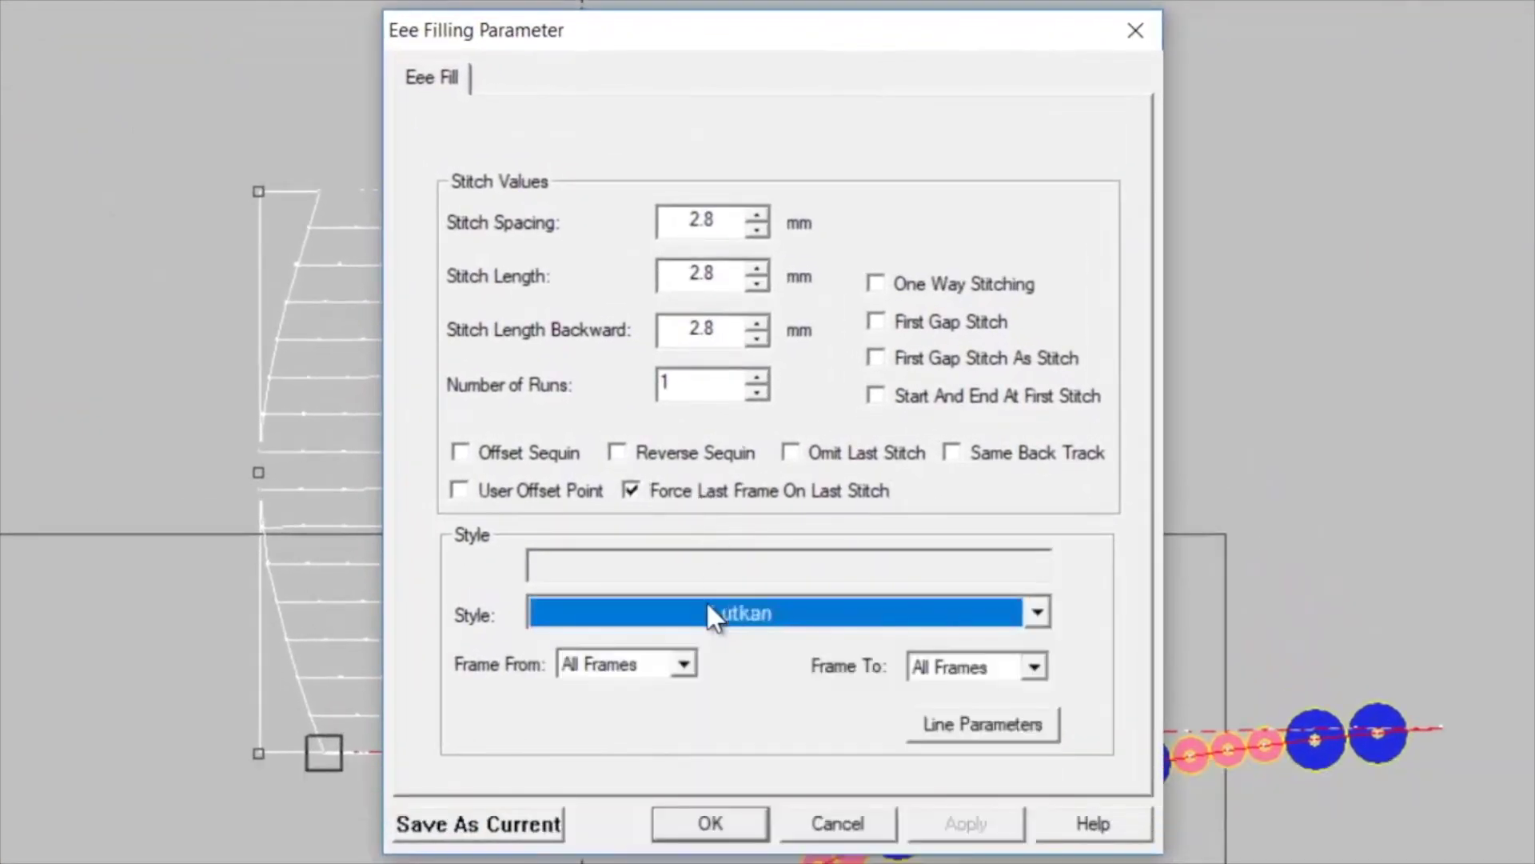
pyautogui.scroll(-2, 707, 613)
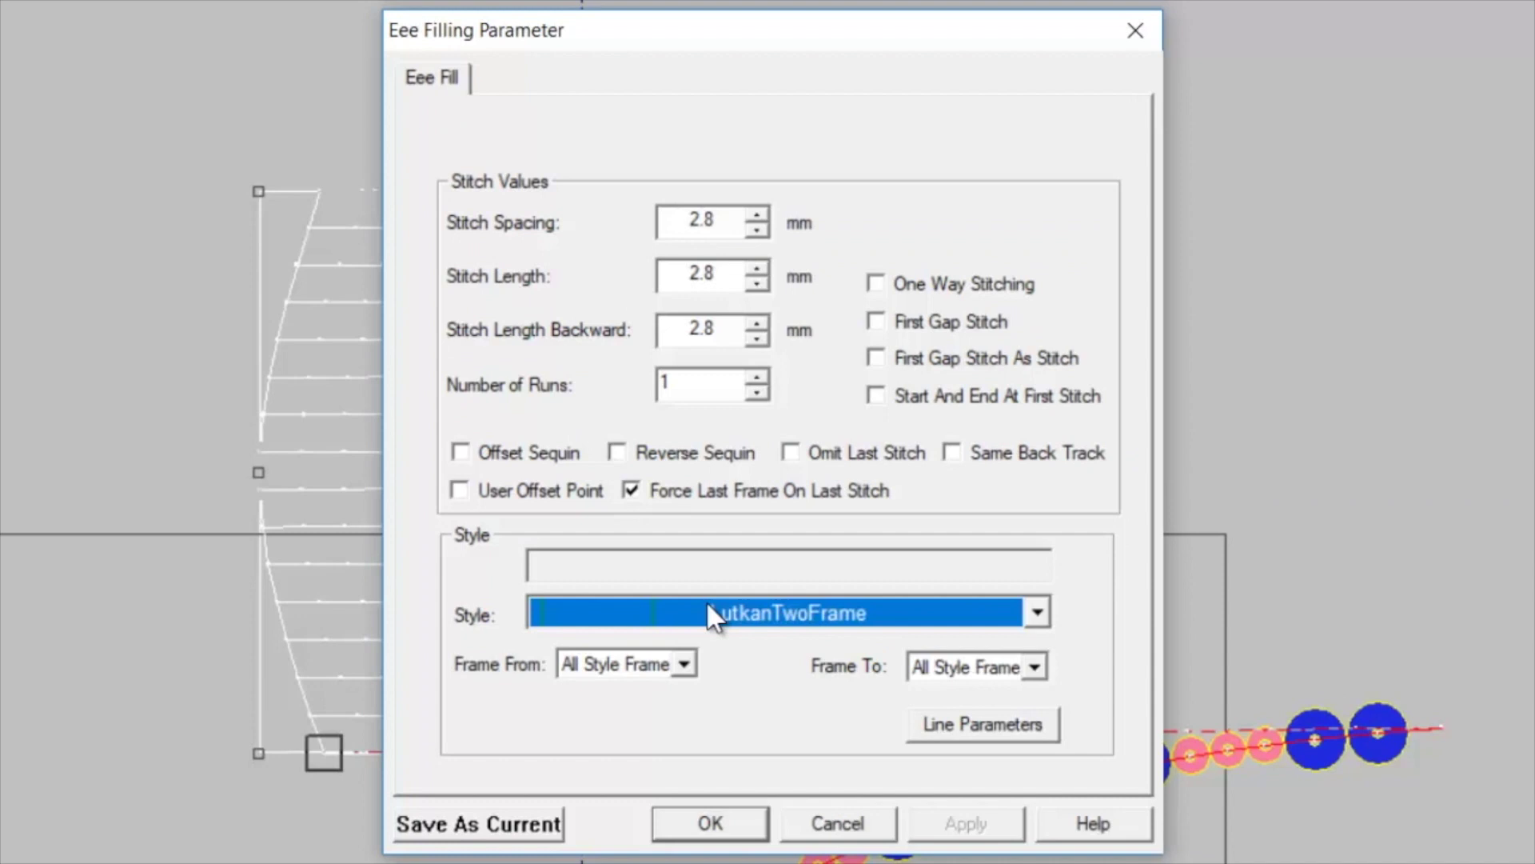
pyautogui.press('Return')
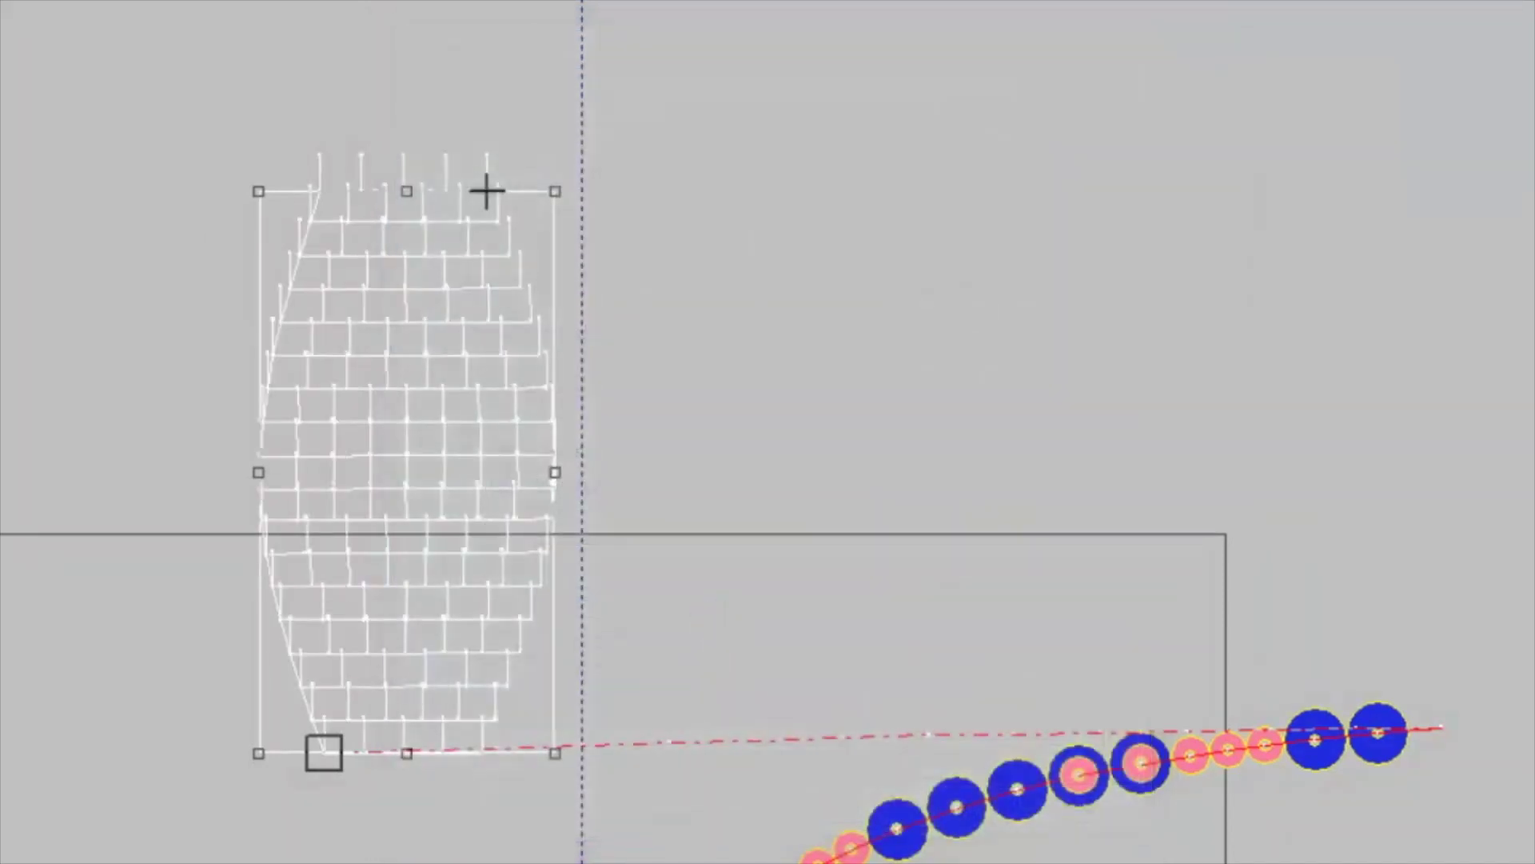
# Change the closed object's fill style to Lutkan Two Frame Mirror and apply sequins to the fill
pyautogui.press('Return')
pyautogui.click(931, 618)
pyautogui.click(930, 617)
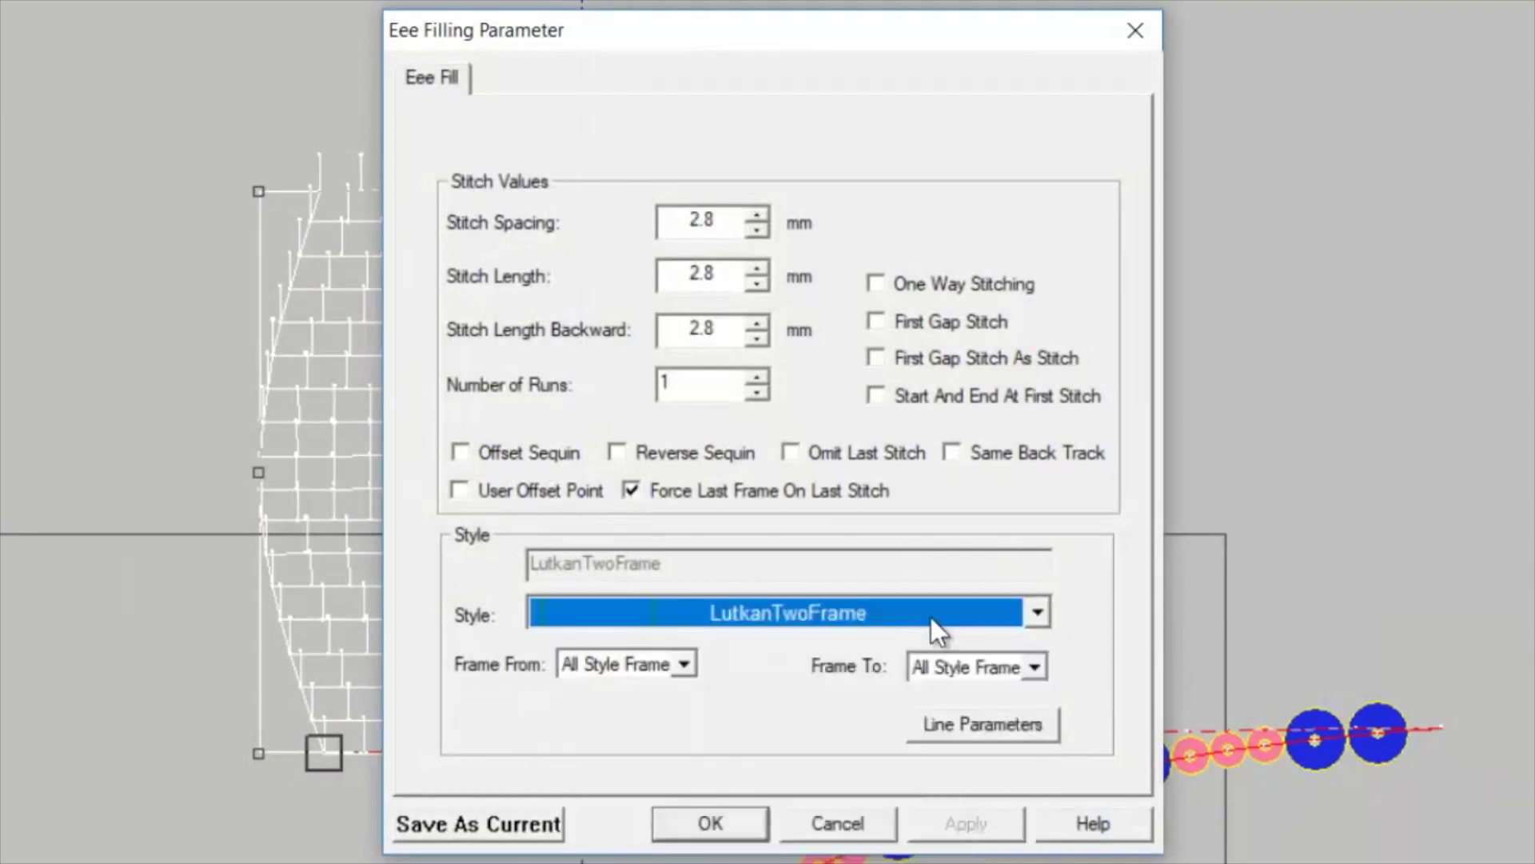
pyautogui.scroll(-1, 931, 618)
pyautogui.press('Return')
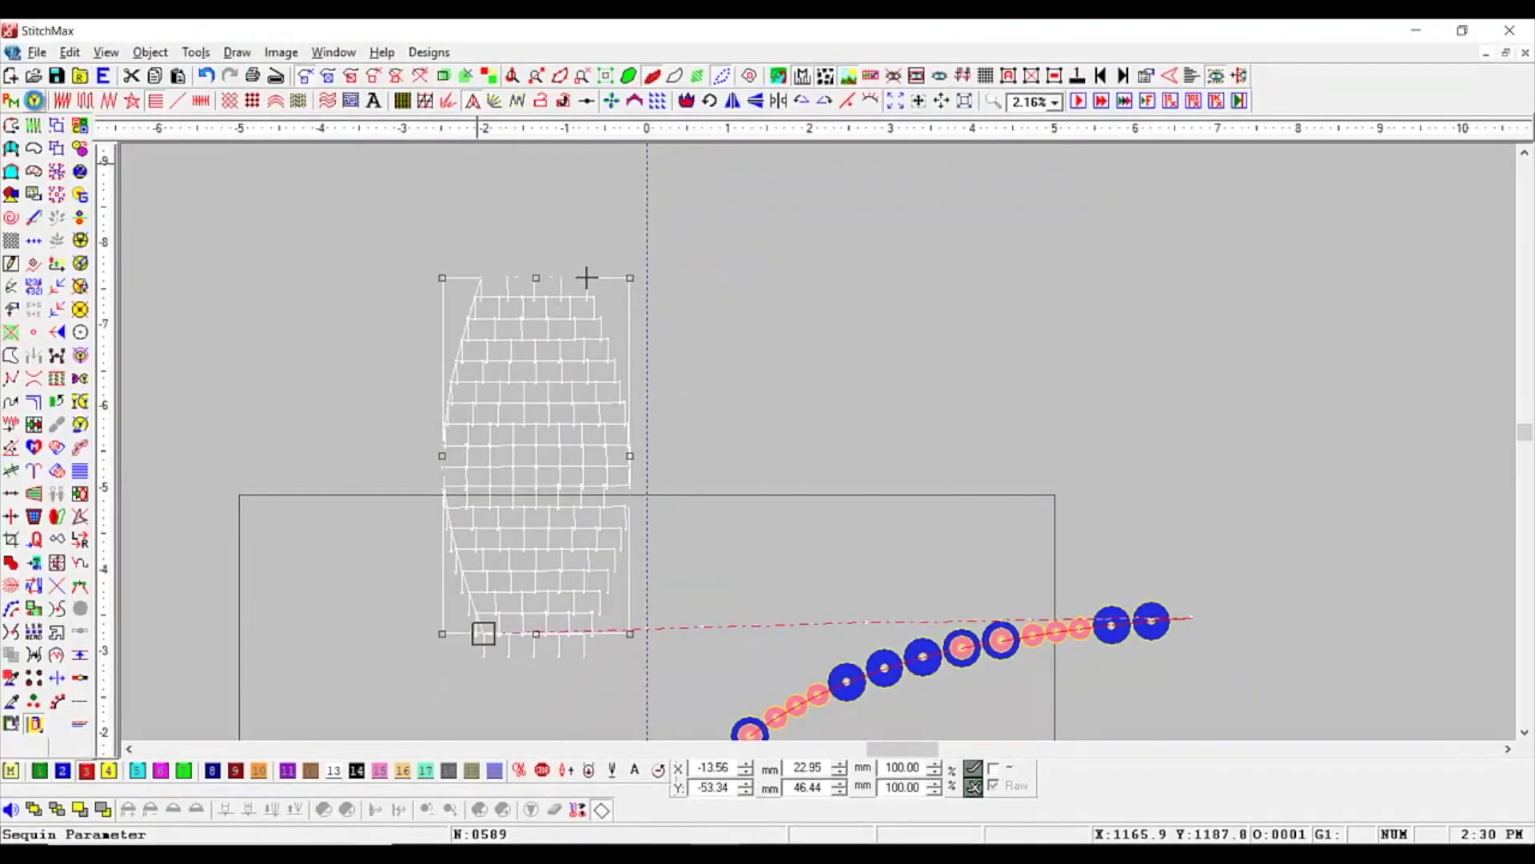
pyautogui.click(34, 100)
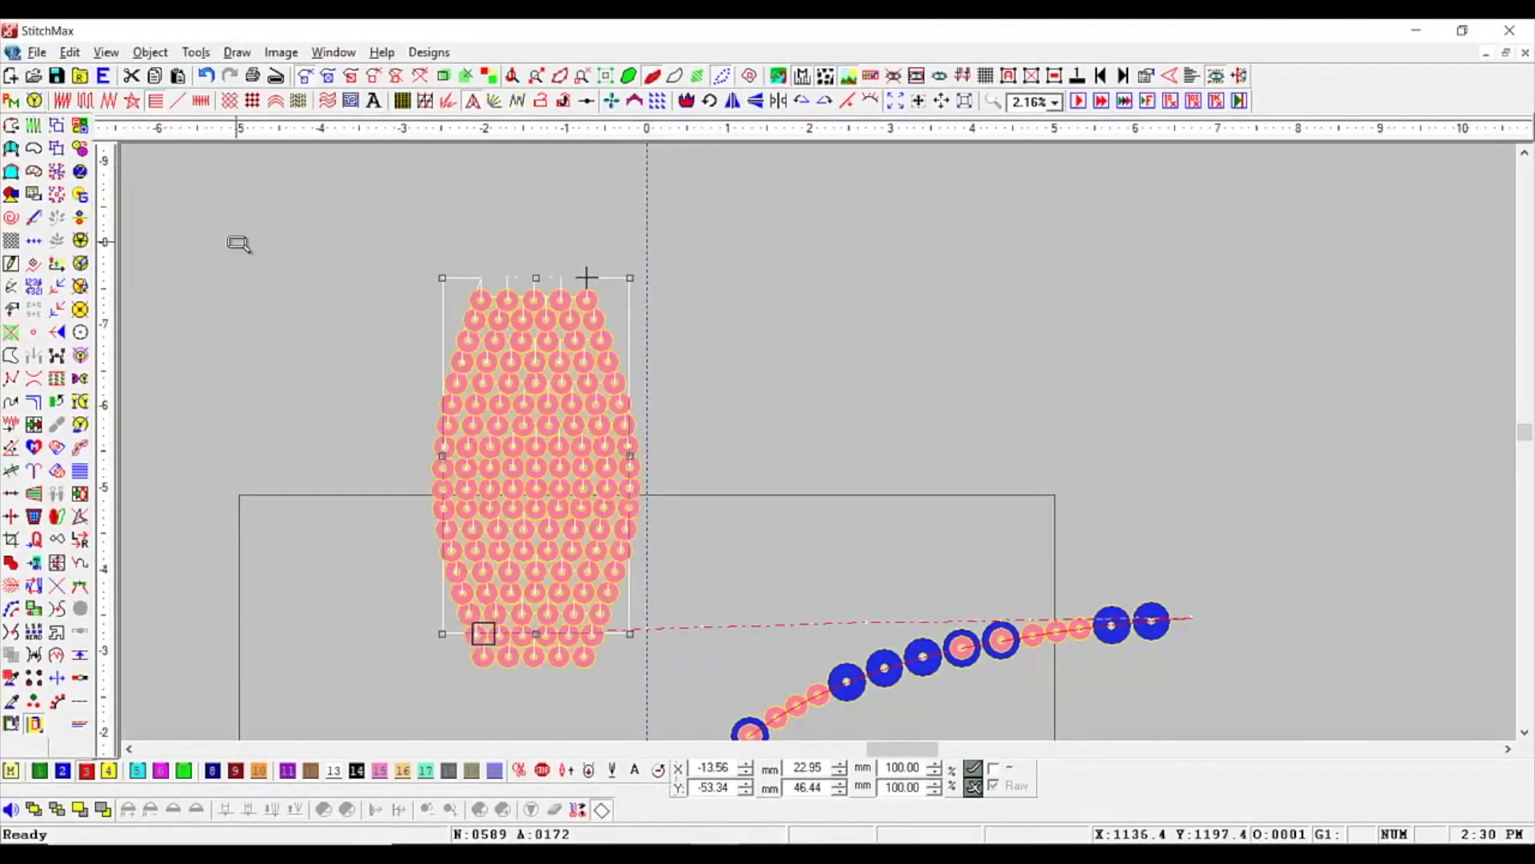
pyautogui.moveTo(262, 212); pyautogui.dragTo(959, 734)
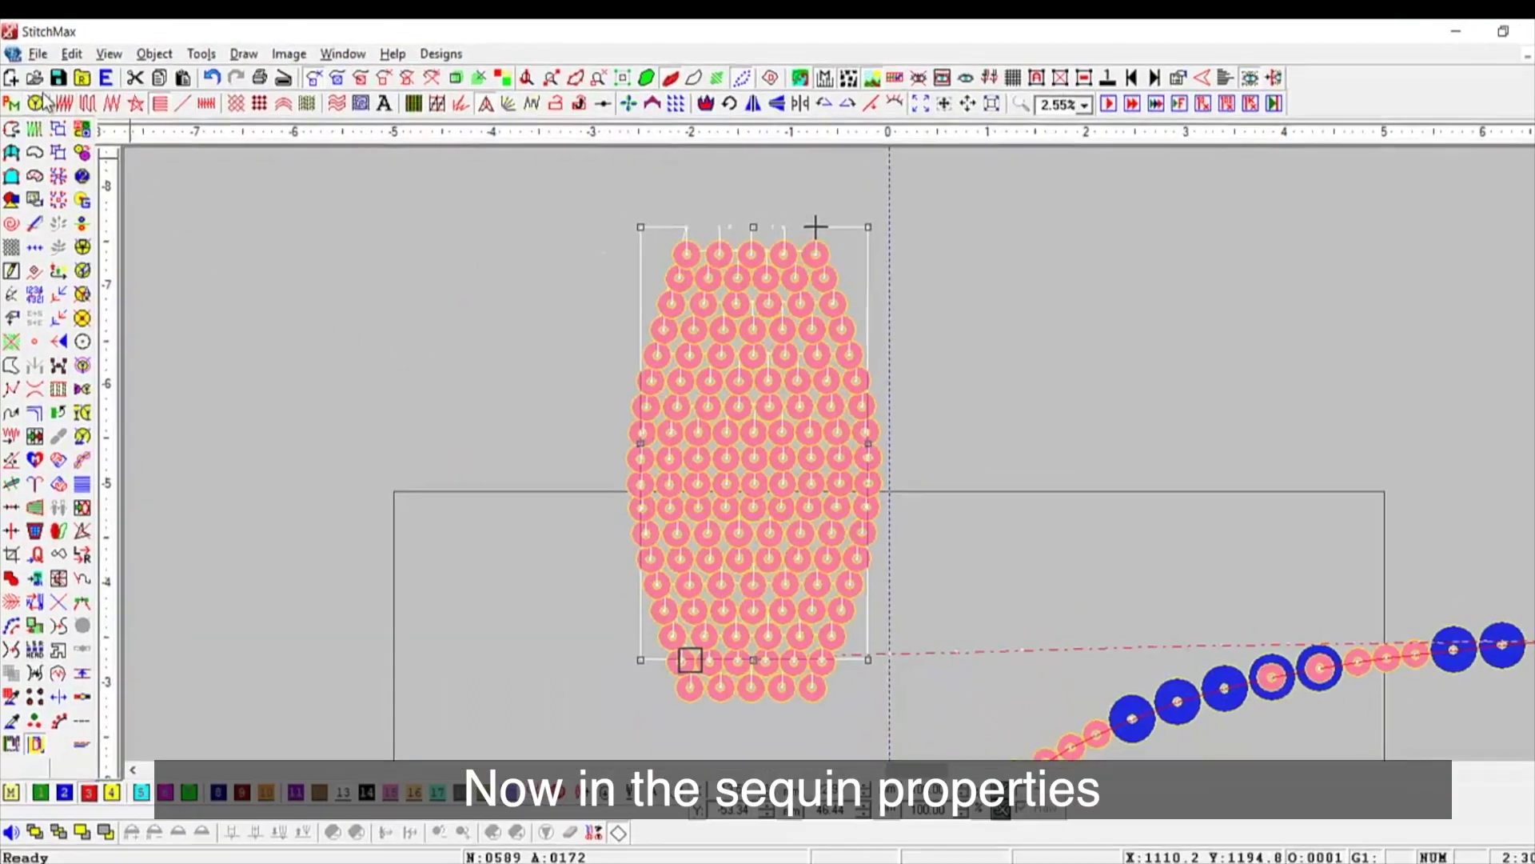
# Add a row to the closed object's sequin grammar and set its sequin type to 2(B) Sequin
pyautogui.rightClick(36, 101)
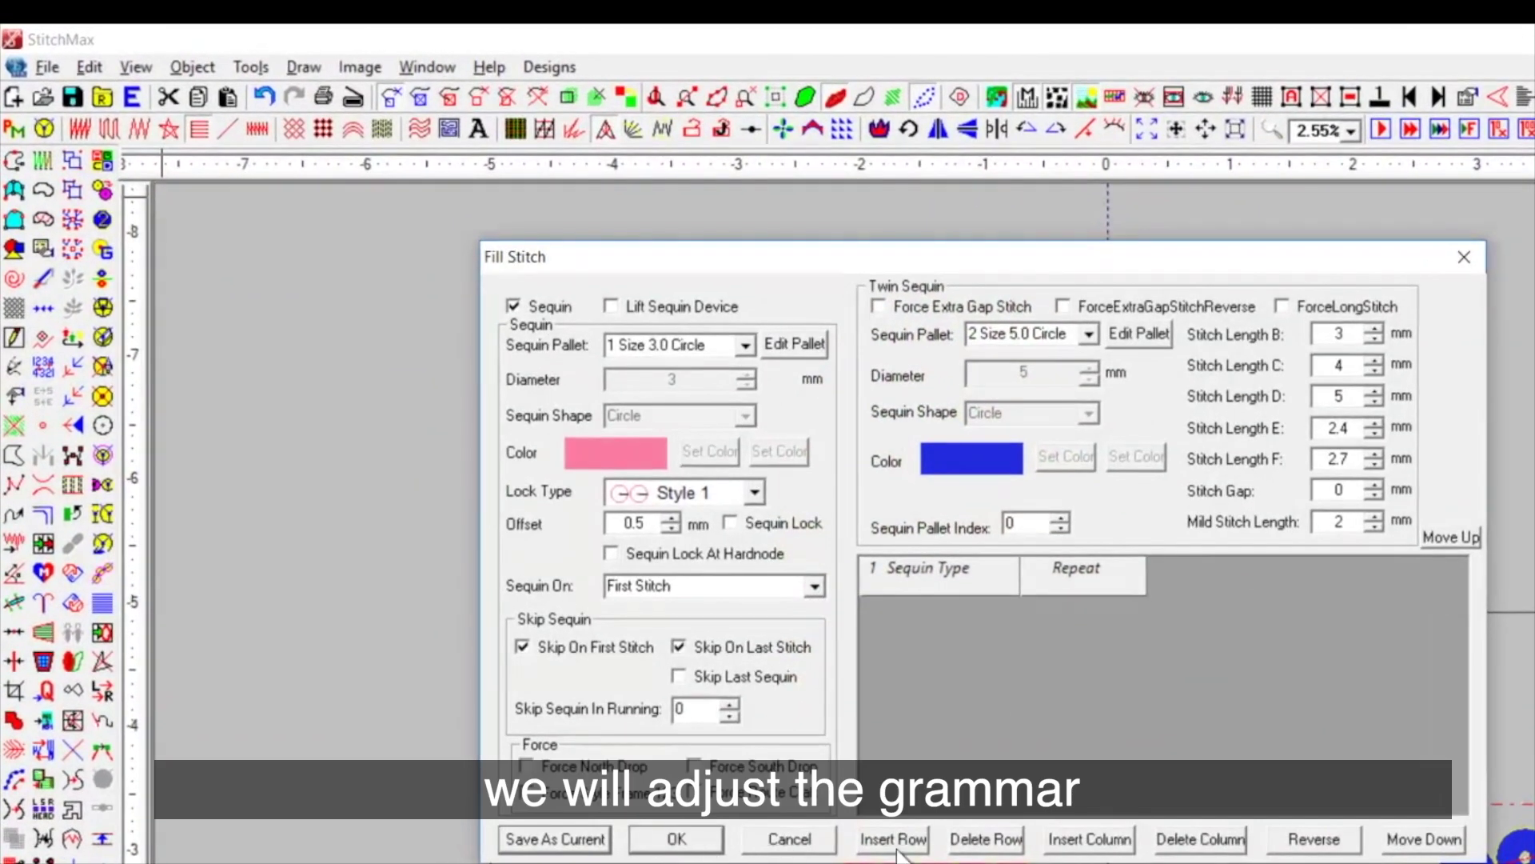
pyautogui.click(920, 840)
pyautogui.click(923, 605)
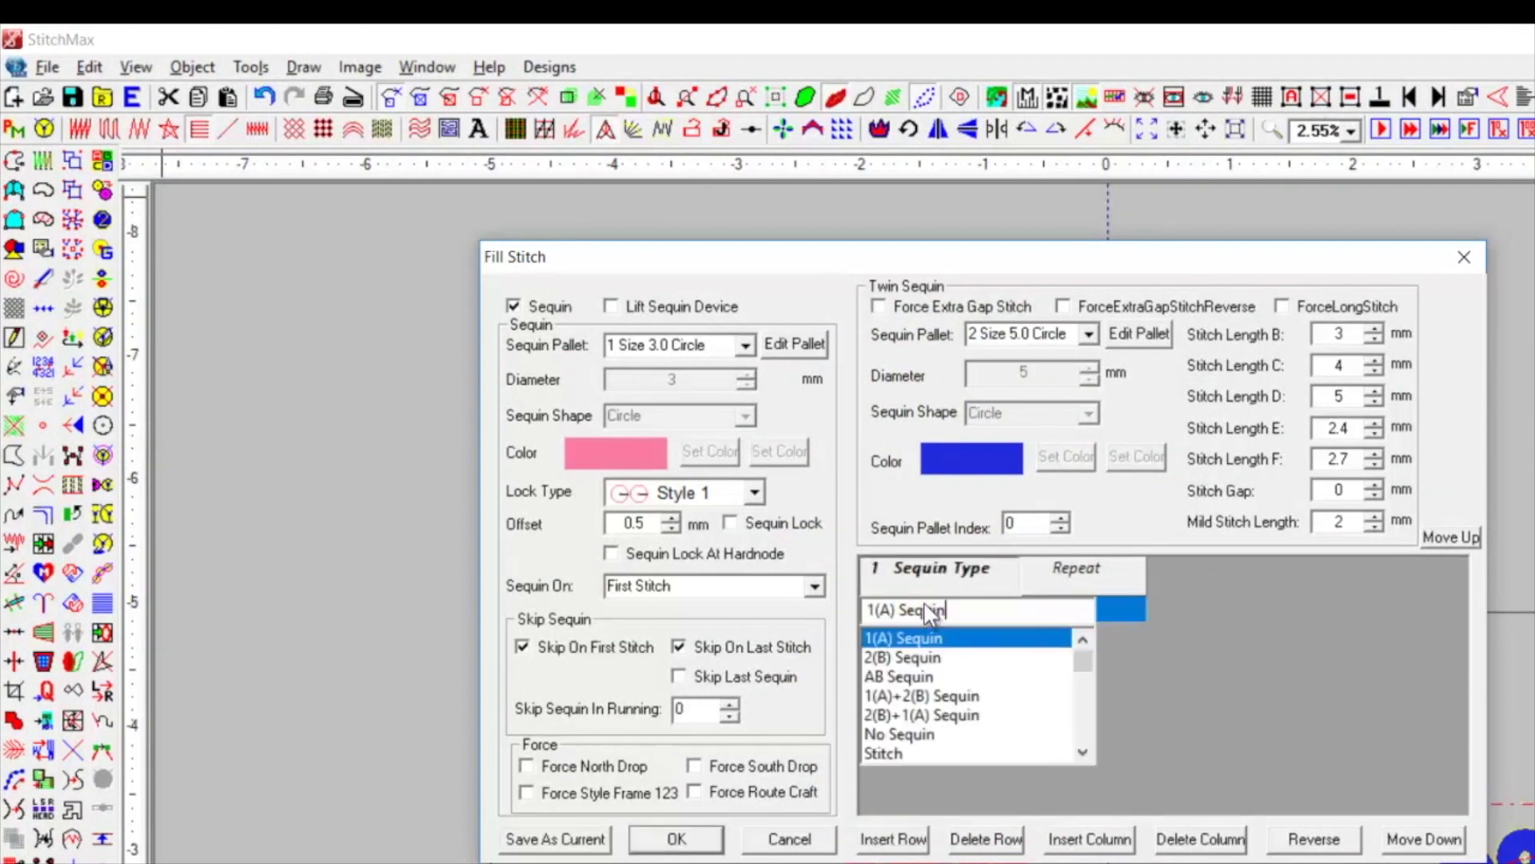
pyautogui.click(717, 836)
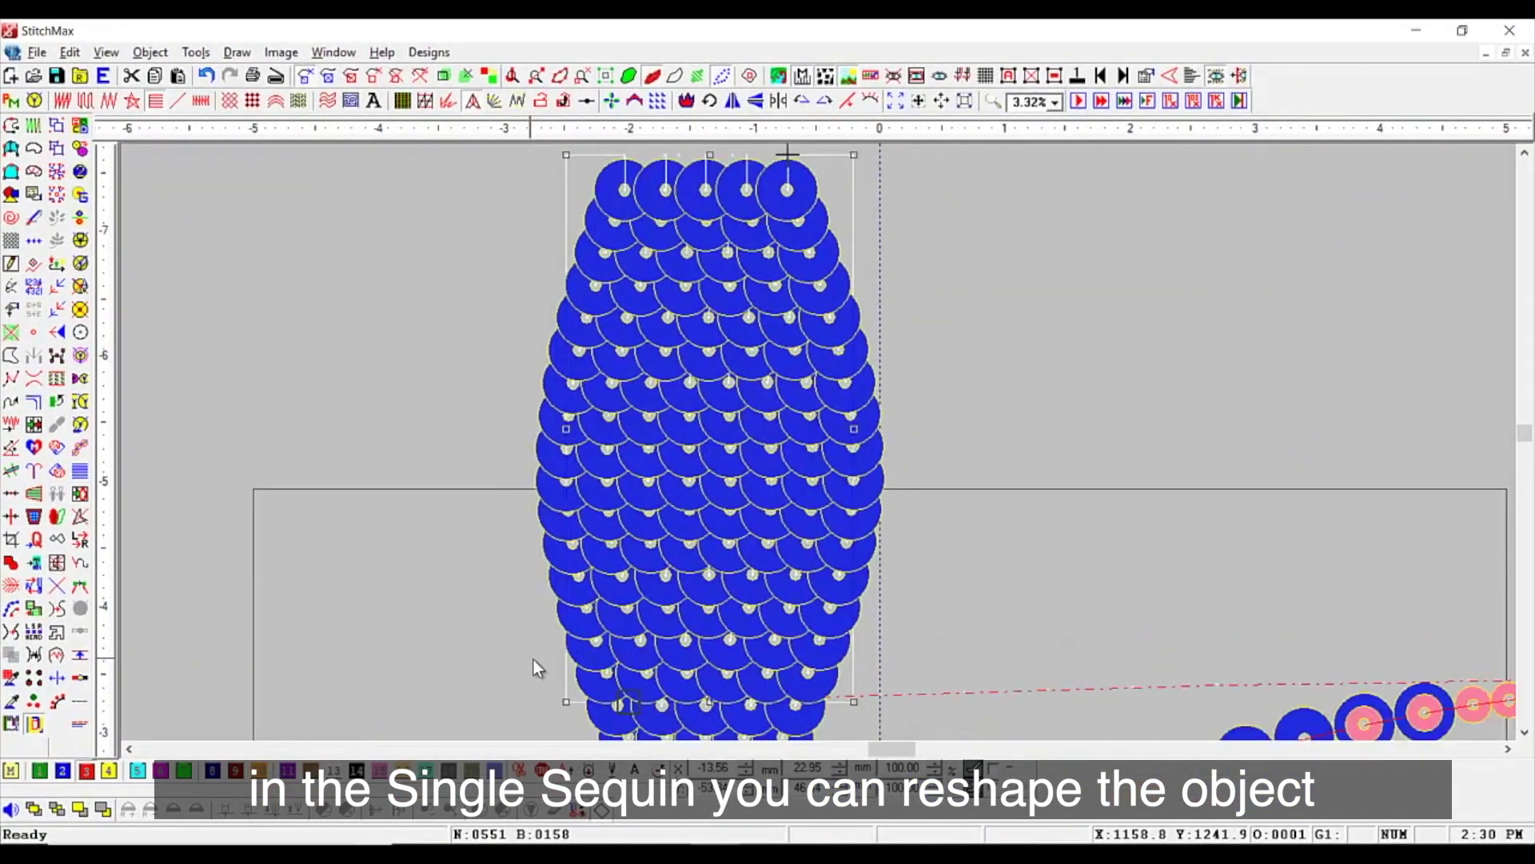
pyautogui.scroll(-1, 534, 659)
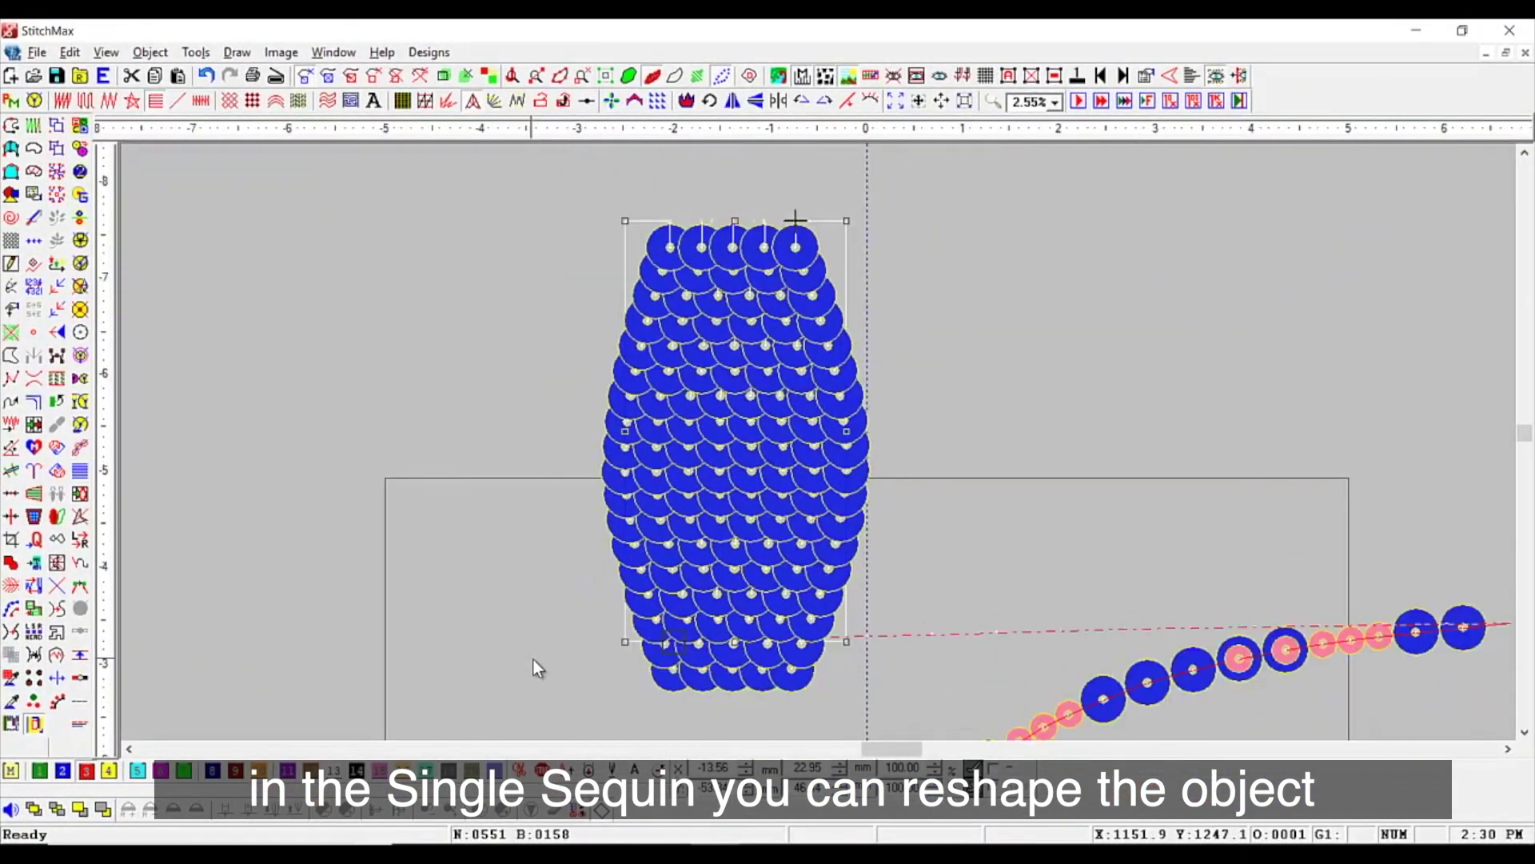
pyautogui.scroll(1, 534, 659)
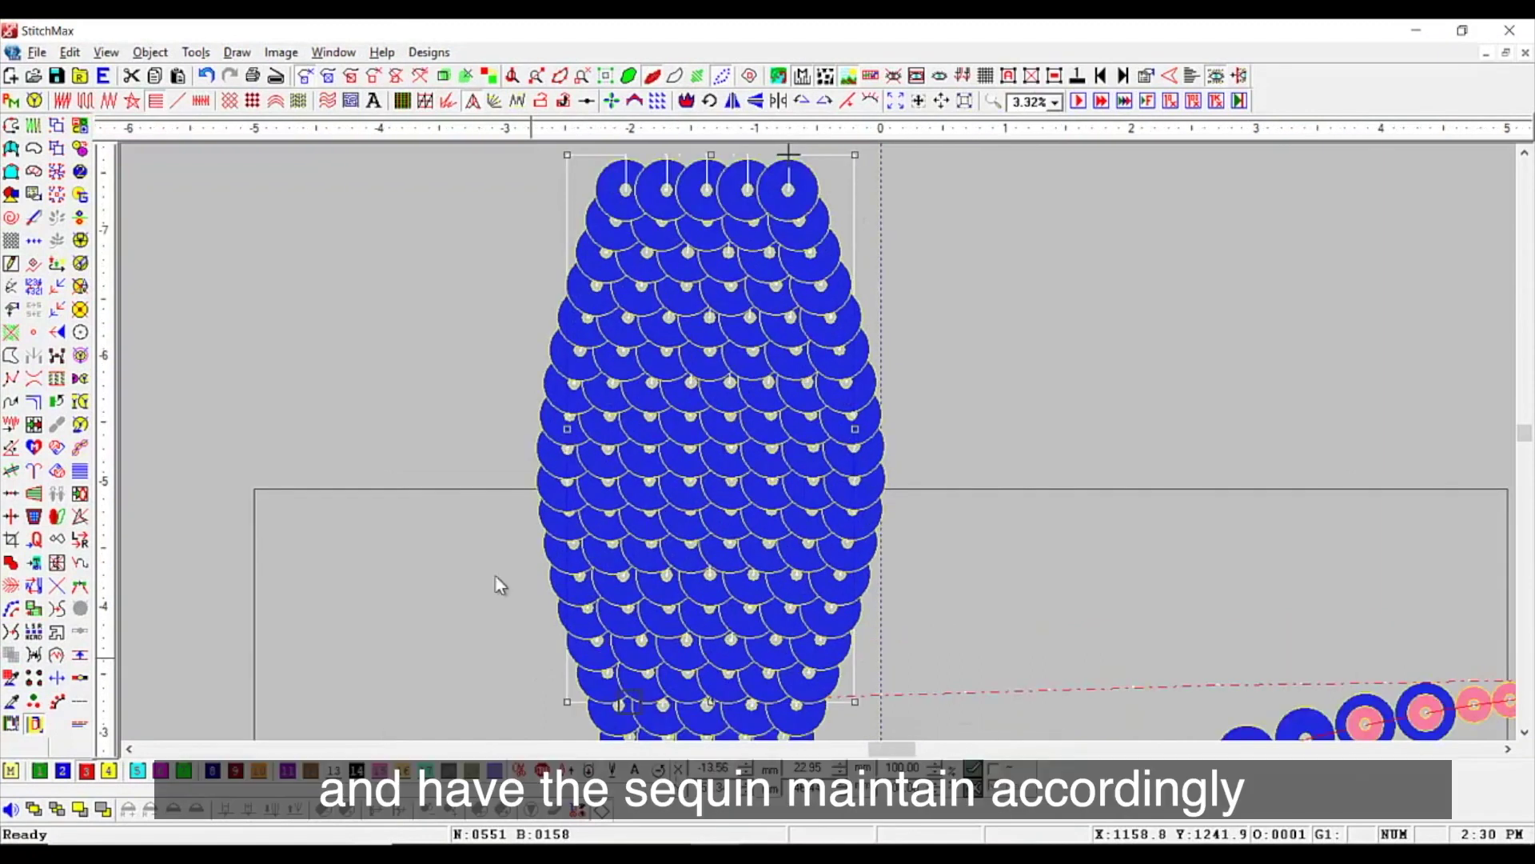
pyautogui.scroll(-1, 419, 459)
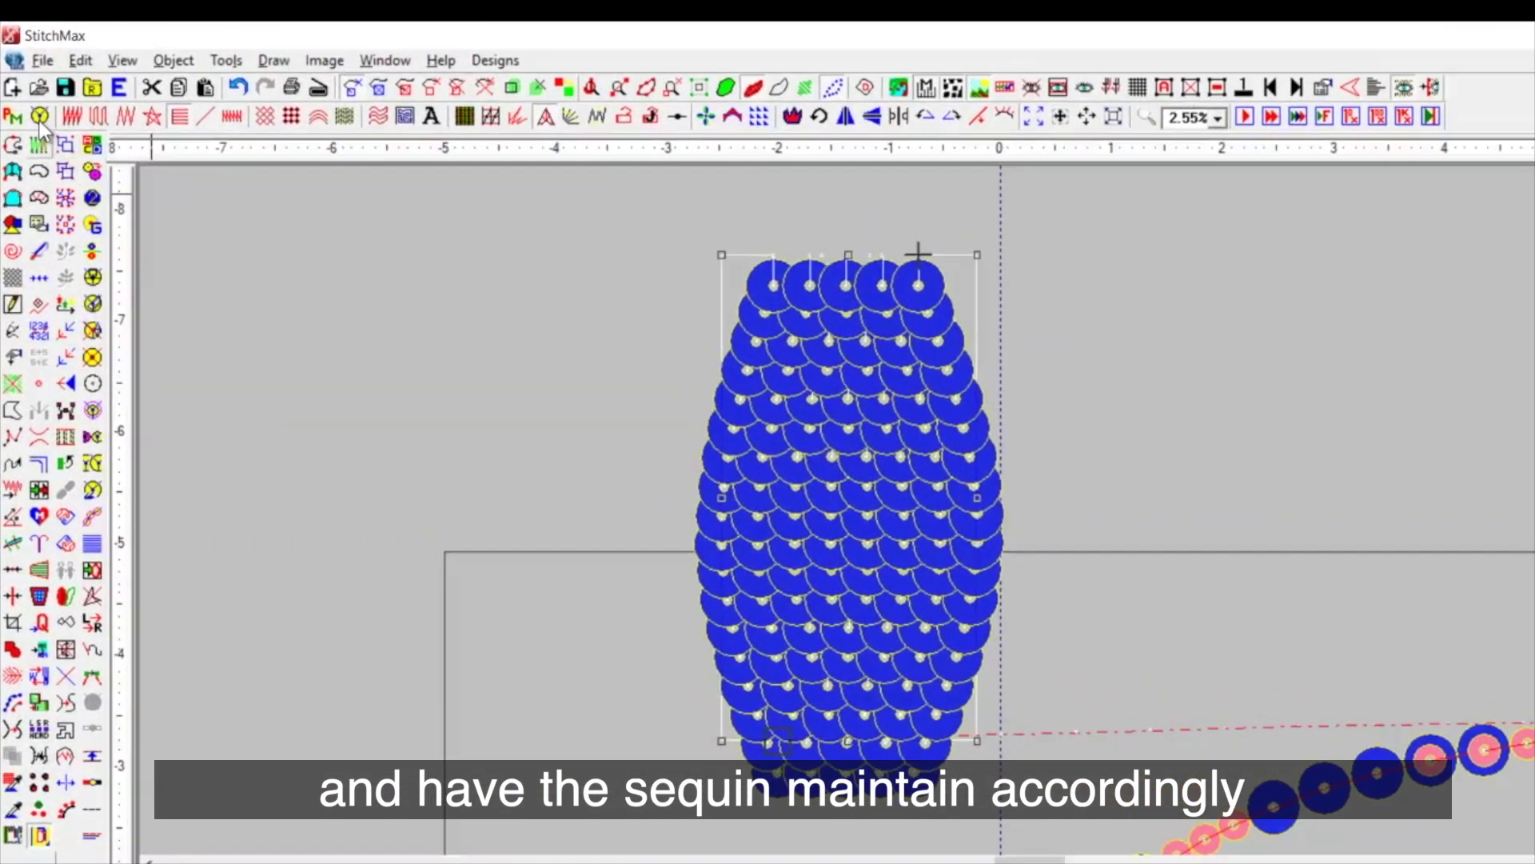
# Change the sequin type in the closed object's grammar to AB Sequin and apply it to the fill
pyautogui.click(34, 100)
pyautogui.click(987, 618)
pyautogui.click(987, 619)
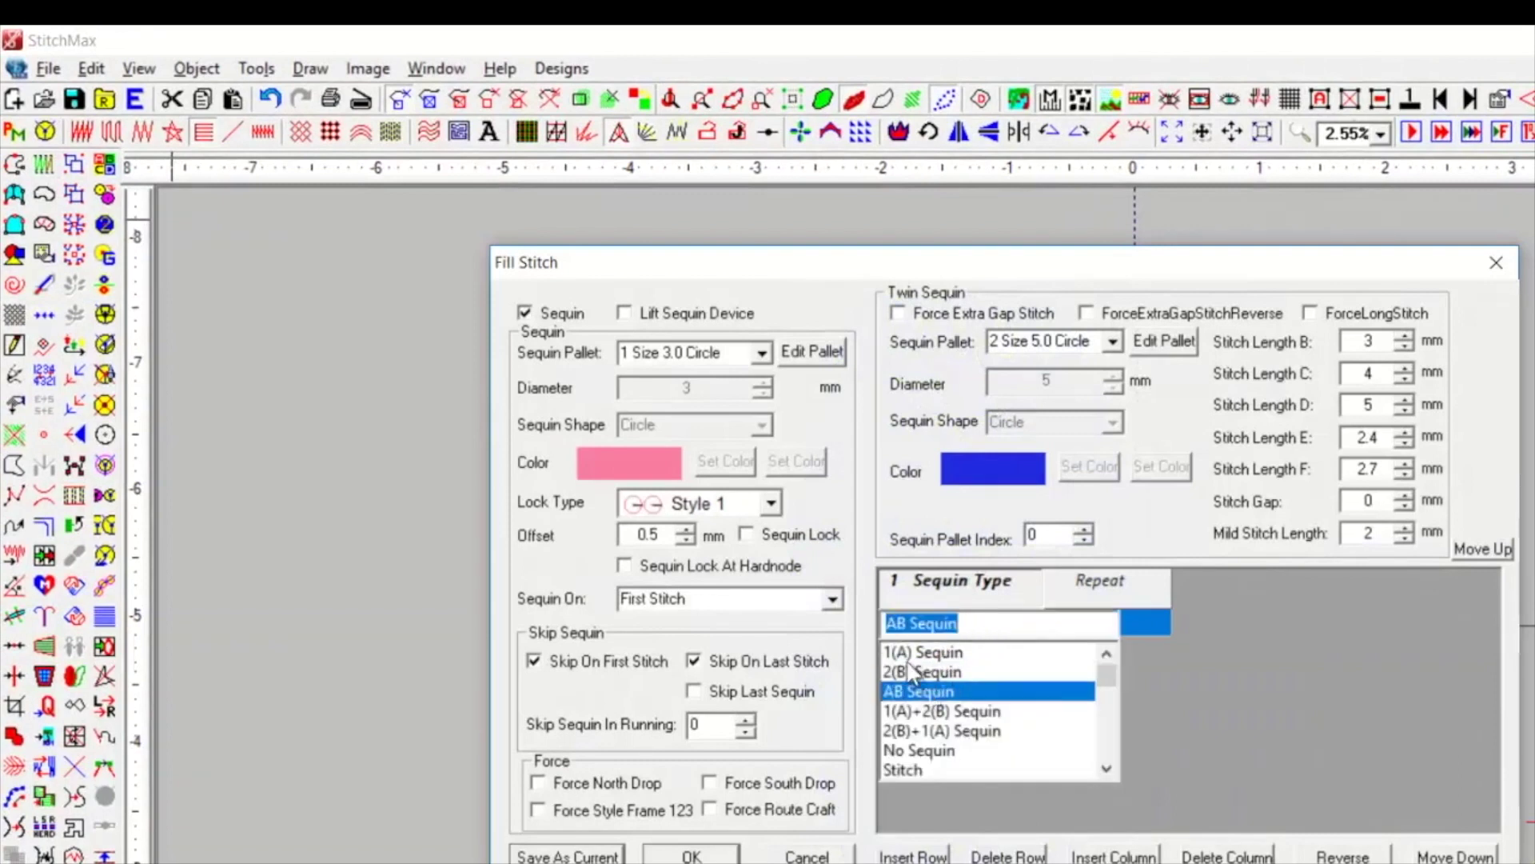
pyautogui.click(923, 690)
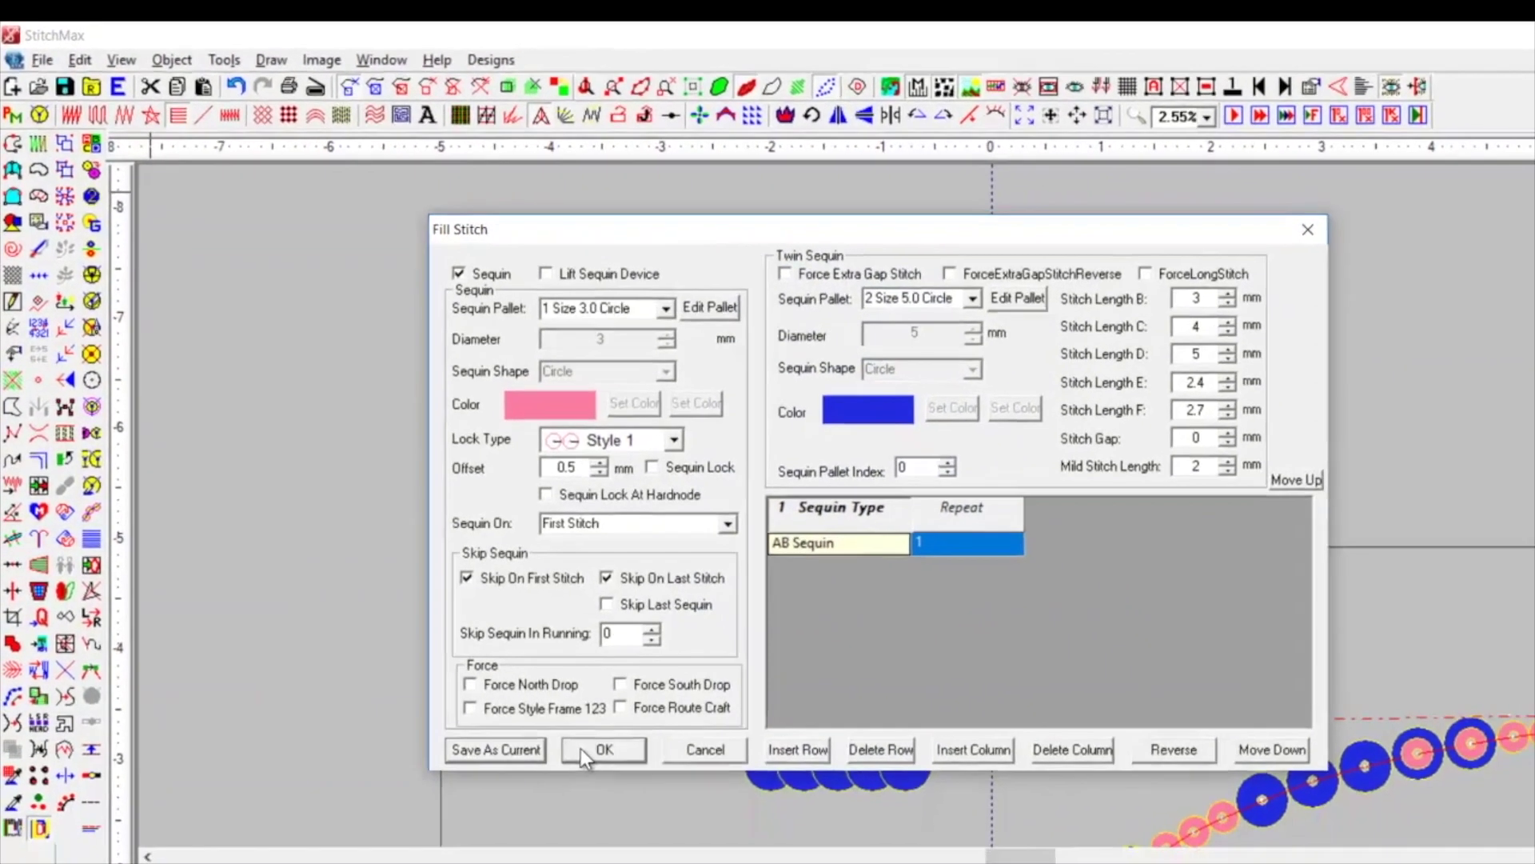
pyautogui.click(692, 855)
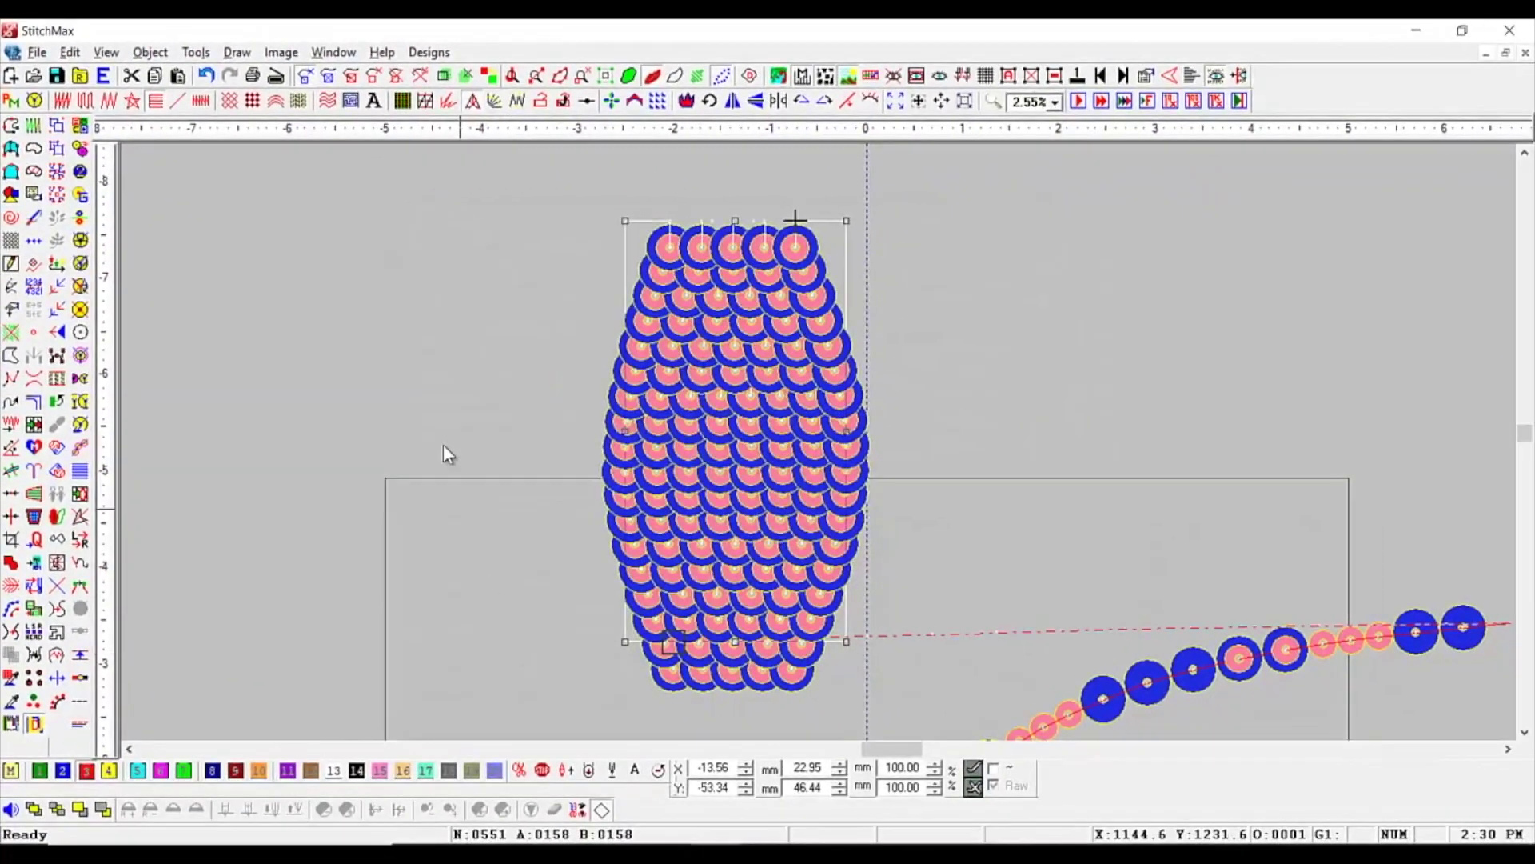
# Reshape the closed object by pulling its middle boundary nodes outward on both sides, to about 36.4 mm overall width
pyautogui.scroll(-2, 587, 326)
pyautogui.press('z')
pyautogui.moveTo(659, 292); pyautogui.dragTo(1134, 580)
pyautogui.click(614, 414)
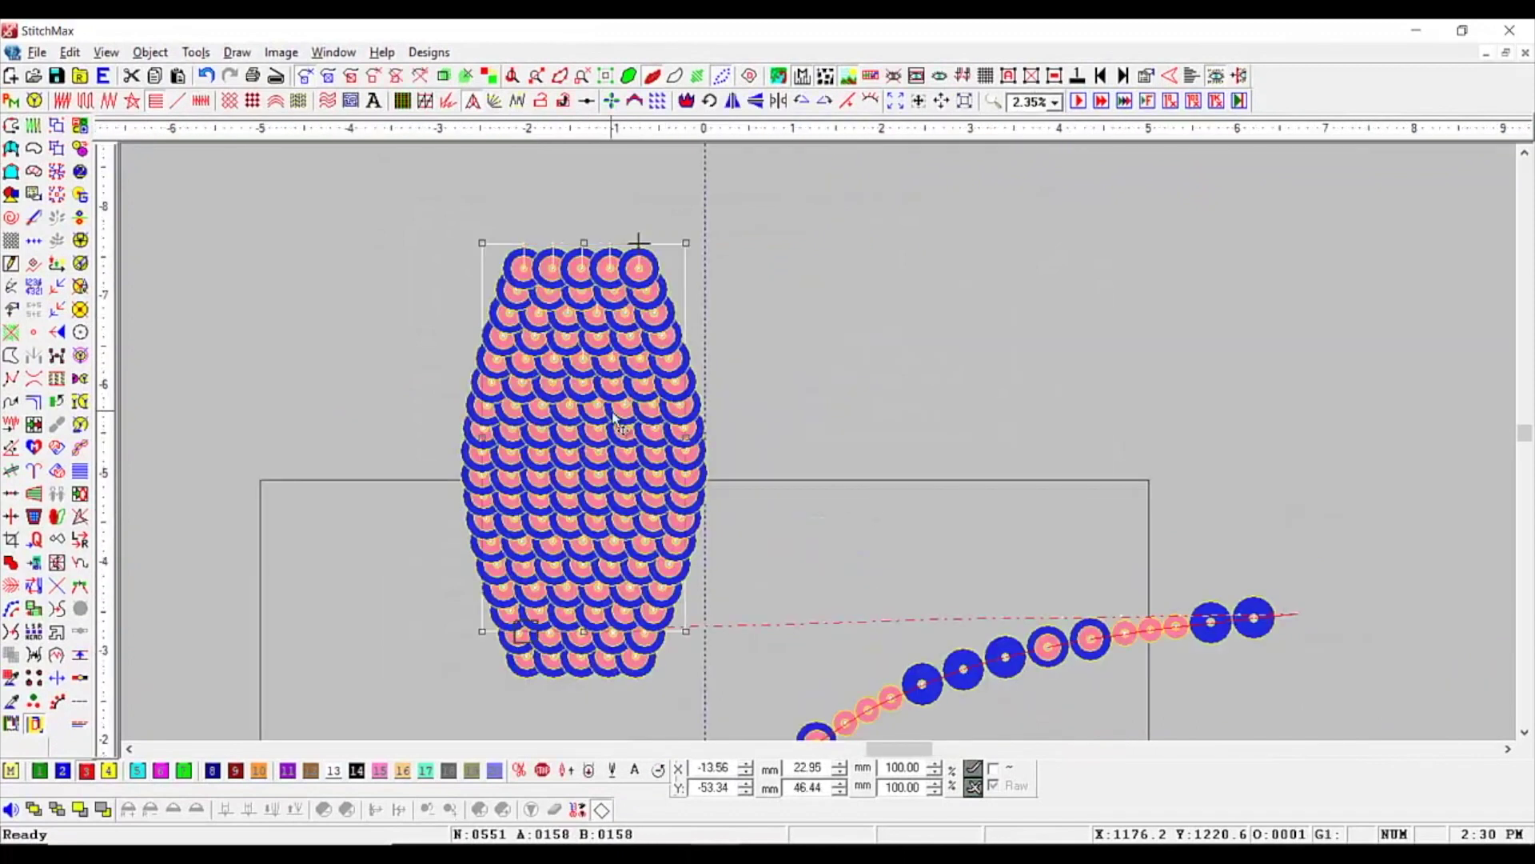
pyautogui.press('n')
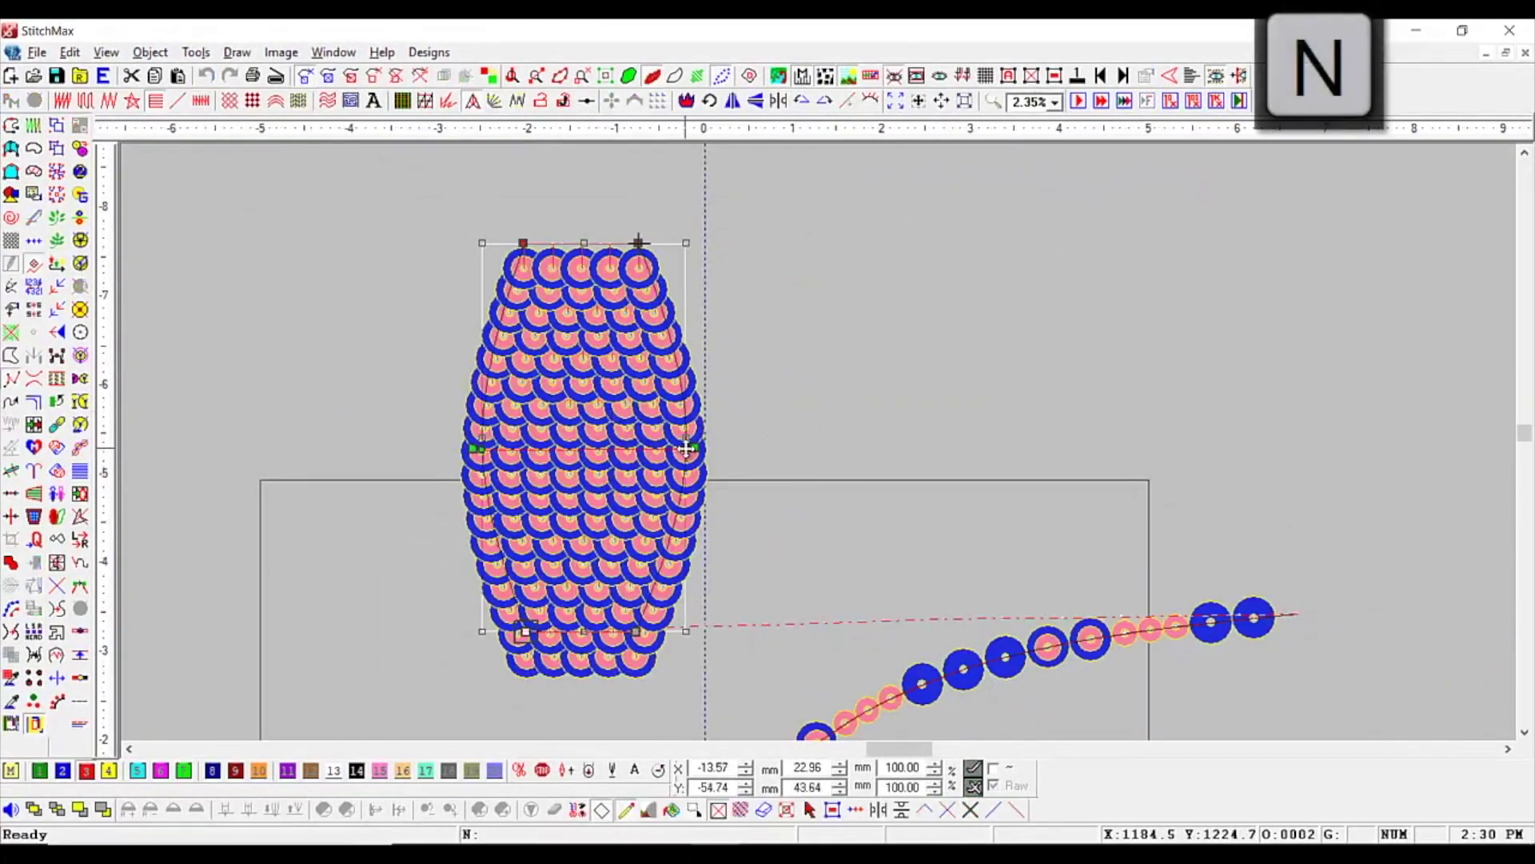
pyautogui.moveTo(686, 449); pyautogui.dragTo(740, 448)
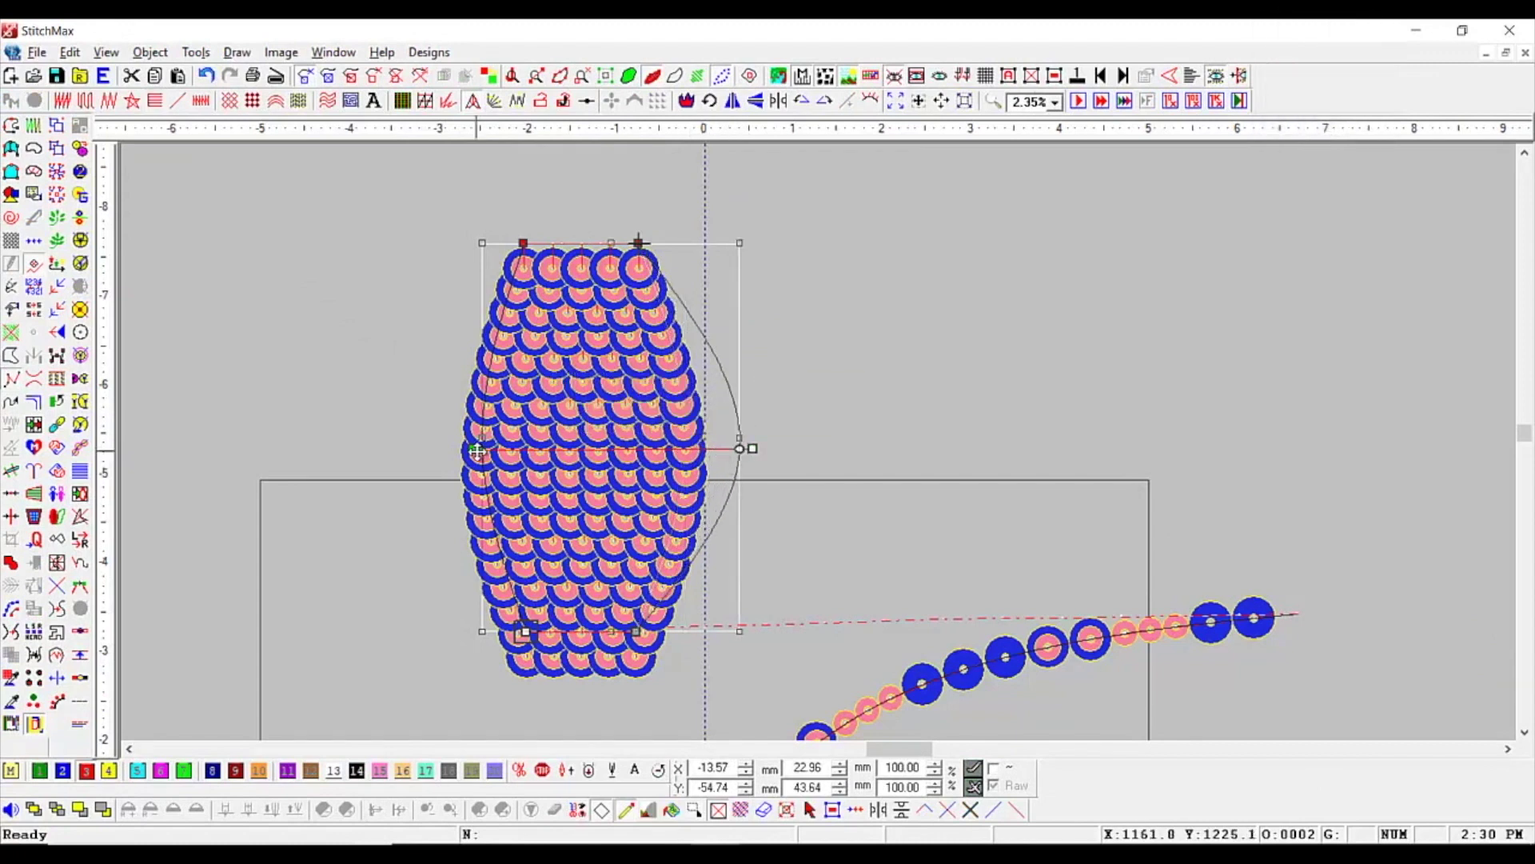
pyautogui.moveTo(474, 450); pyautogui.dragTo(372, 448)
pyautogui.moveTo(483, 450); pyautogui.dragTo(416, 449)
pyautogui.press('n')
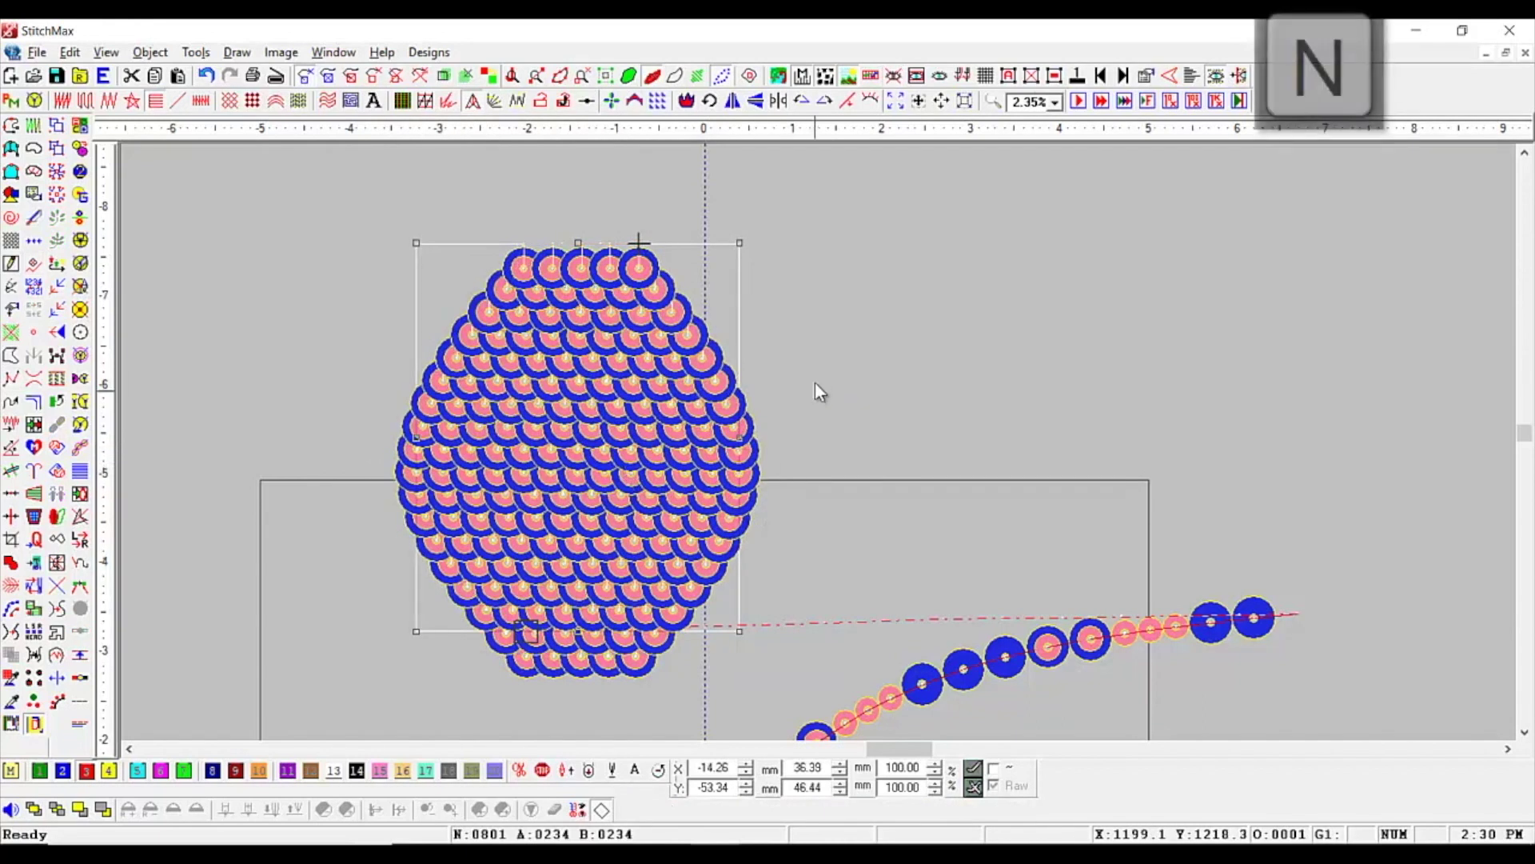
# Move the sequin-filled object to about X -48.9 mm, Y -64.9 mm and stretch its height to about 72.8 mm
pyautogui.scroll(-3, 800, 353)
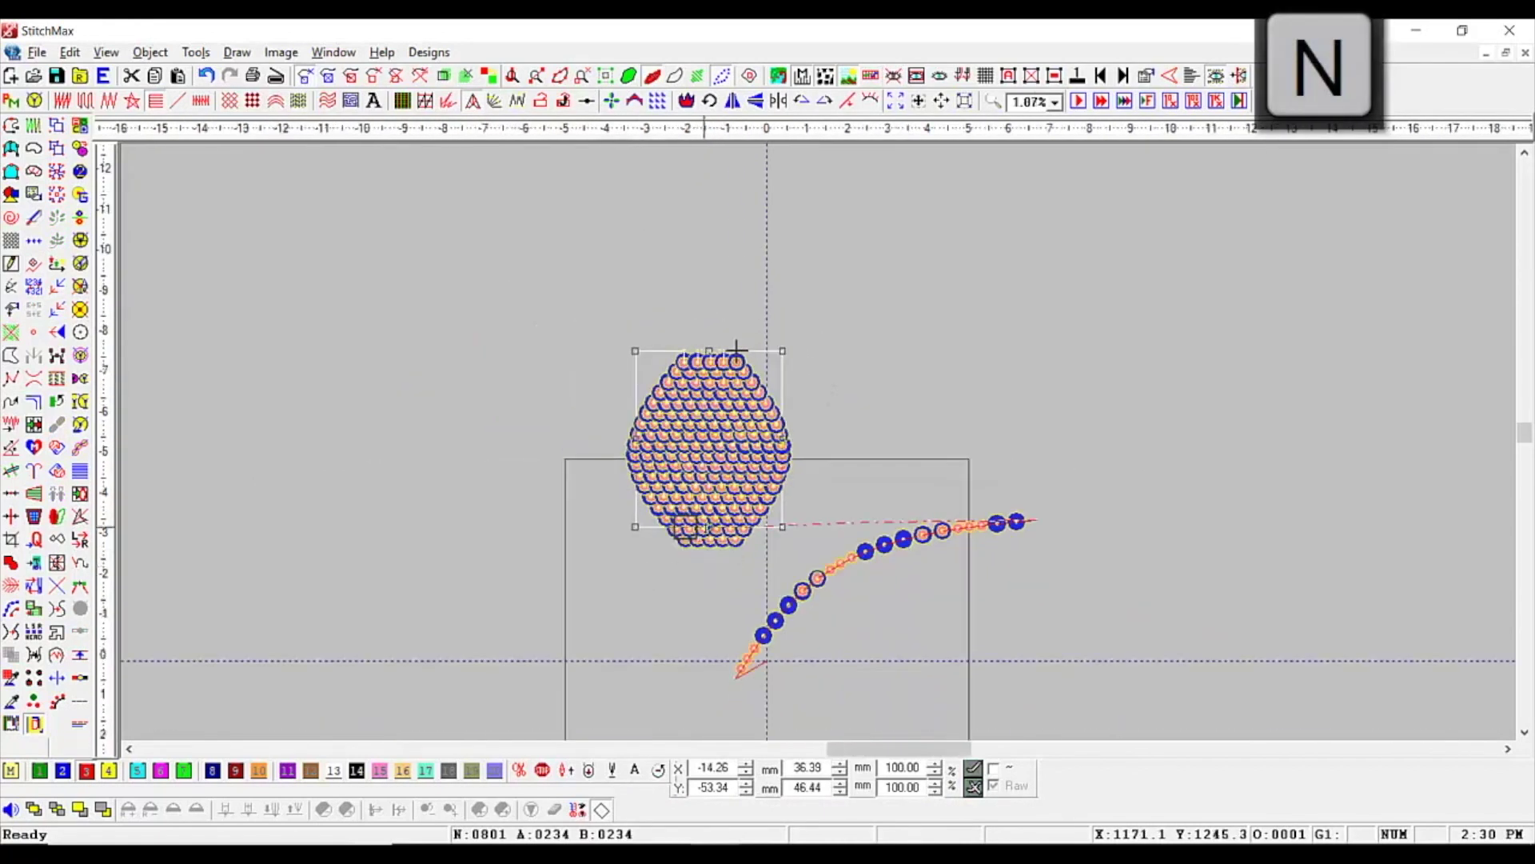
pyautogui.moveTo(708, 527); pyautogui.dragTo(583, 408)
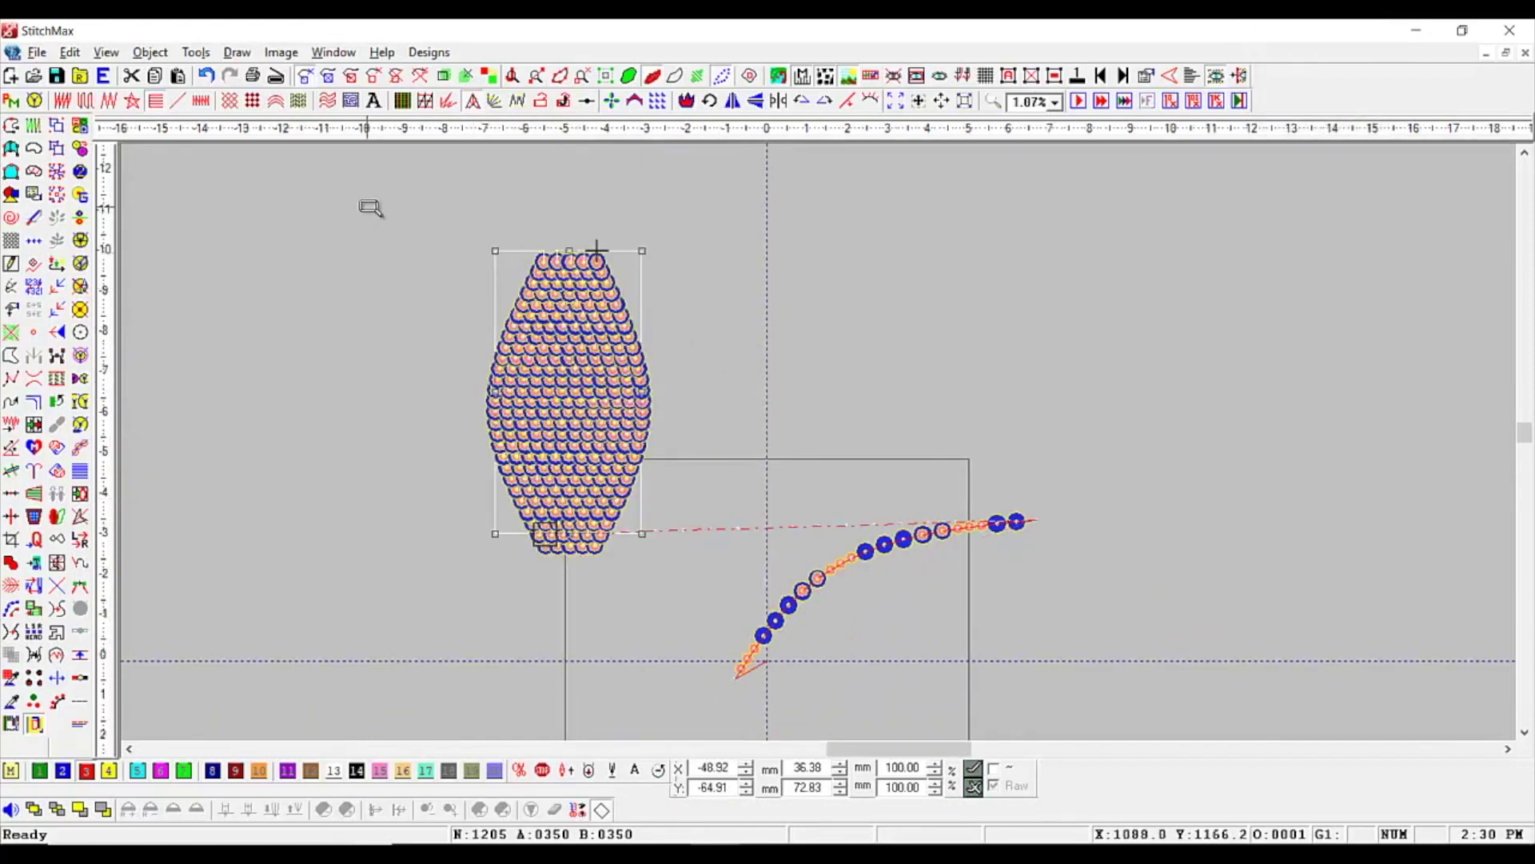
pyautogui.moveTo(370, 205); pyautogui.dragTo(1228, 640)
pyautogui.scroll(1, 795, 367)
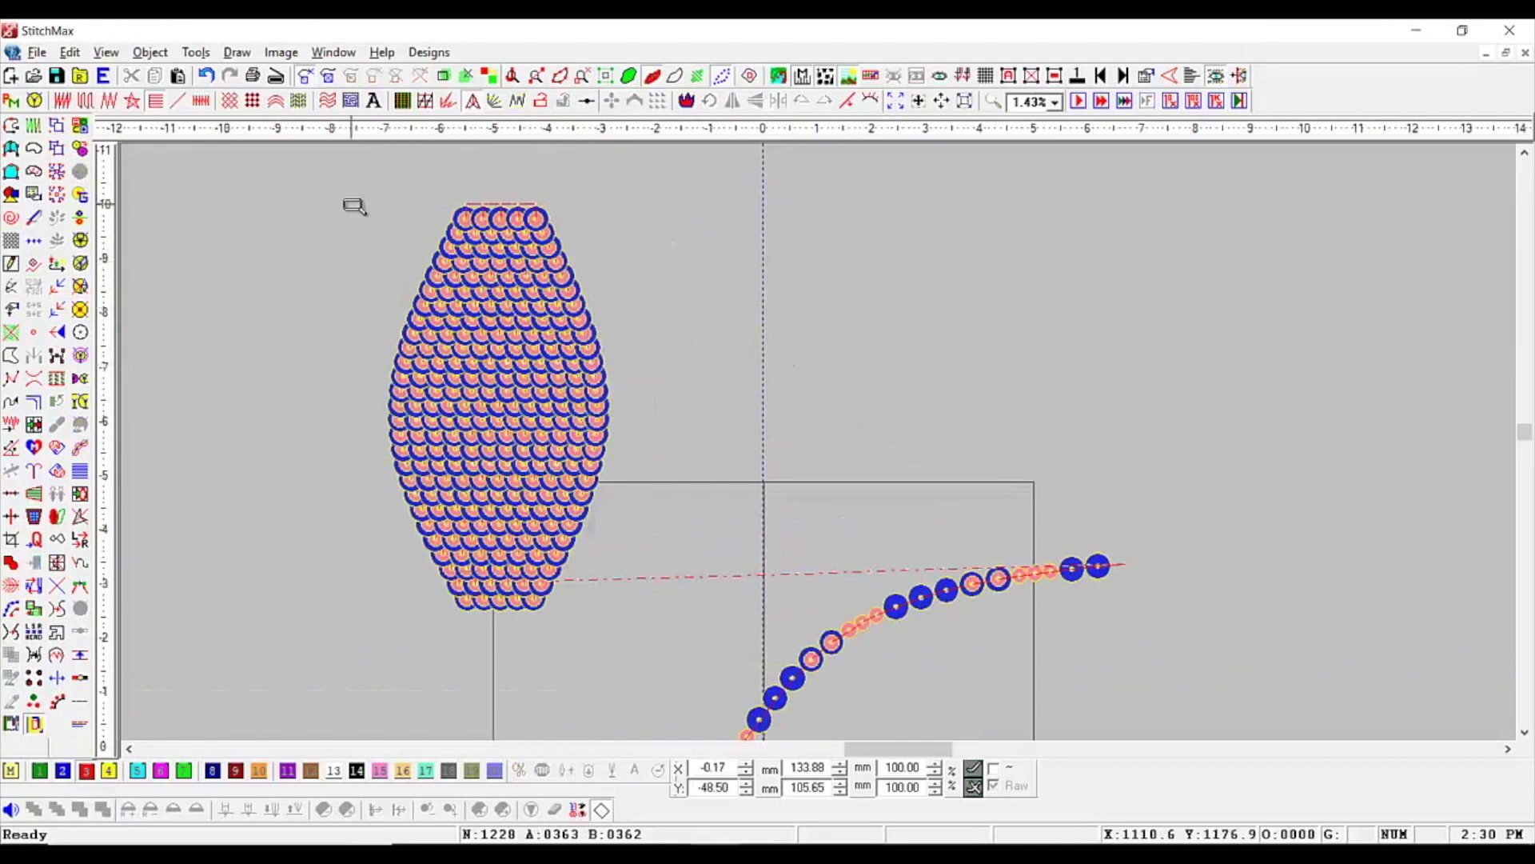
pyautogui.moveTo(343, 182); pyautogui.dragTo(1009, 708)
pyautogui.scroll(3, 614, 547)
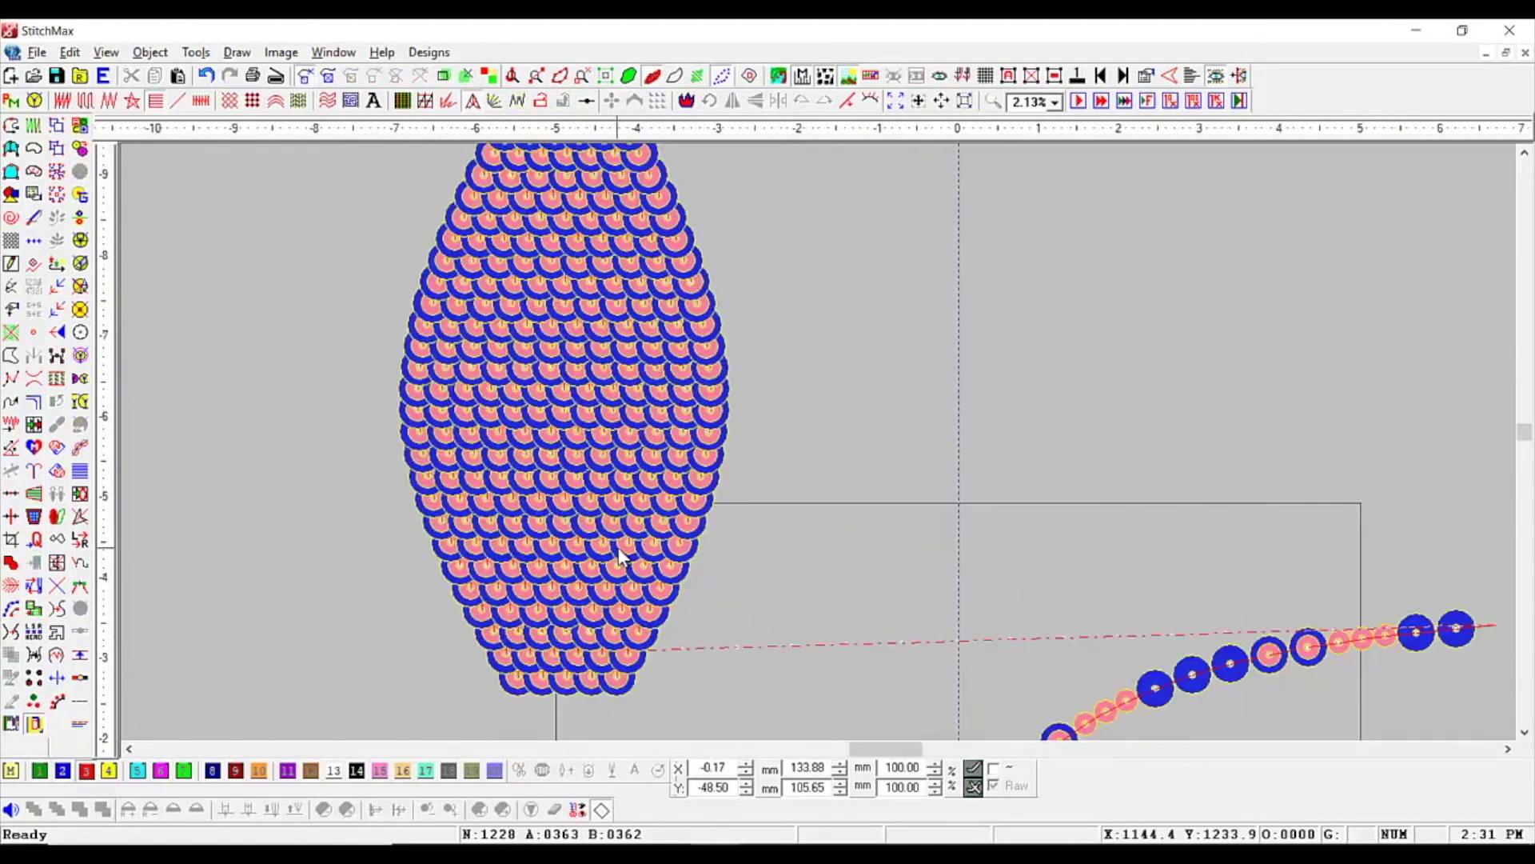
pyautogui.scroll(-1, 728, 335)
pyautogui.moveTo(818, 291); pyautogui.dragTo(190, 677)
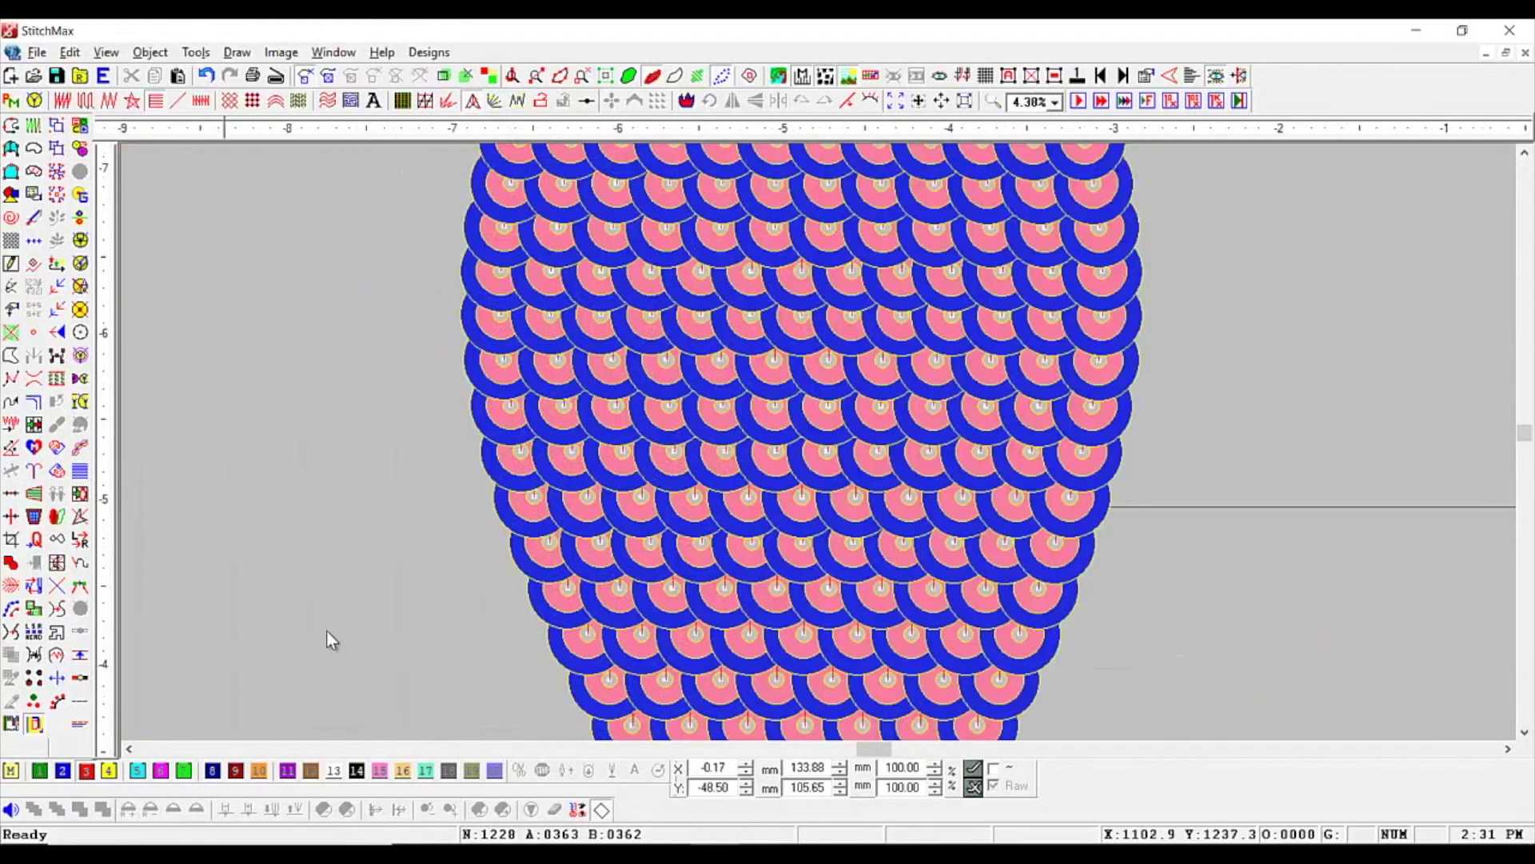
# In the curved sequin run's grammar, set the repeats of 1(A) Sequin and 2(B) Sequin to 2 each
pyautogui.scroll(-5, 916, 534)
pyautogui.moveTo(750, 357); pyautogui.dragTo(1387, 657)
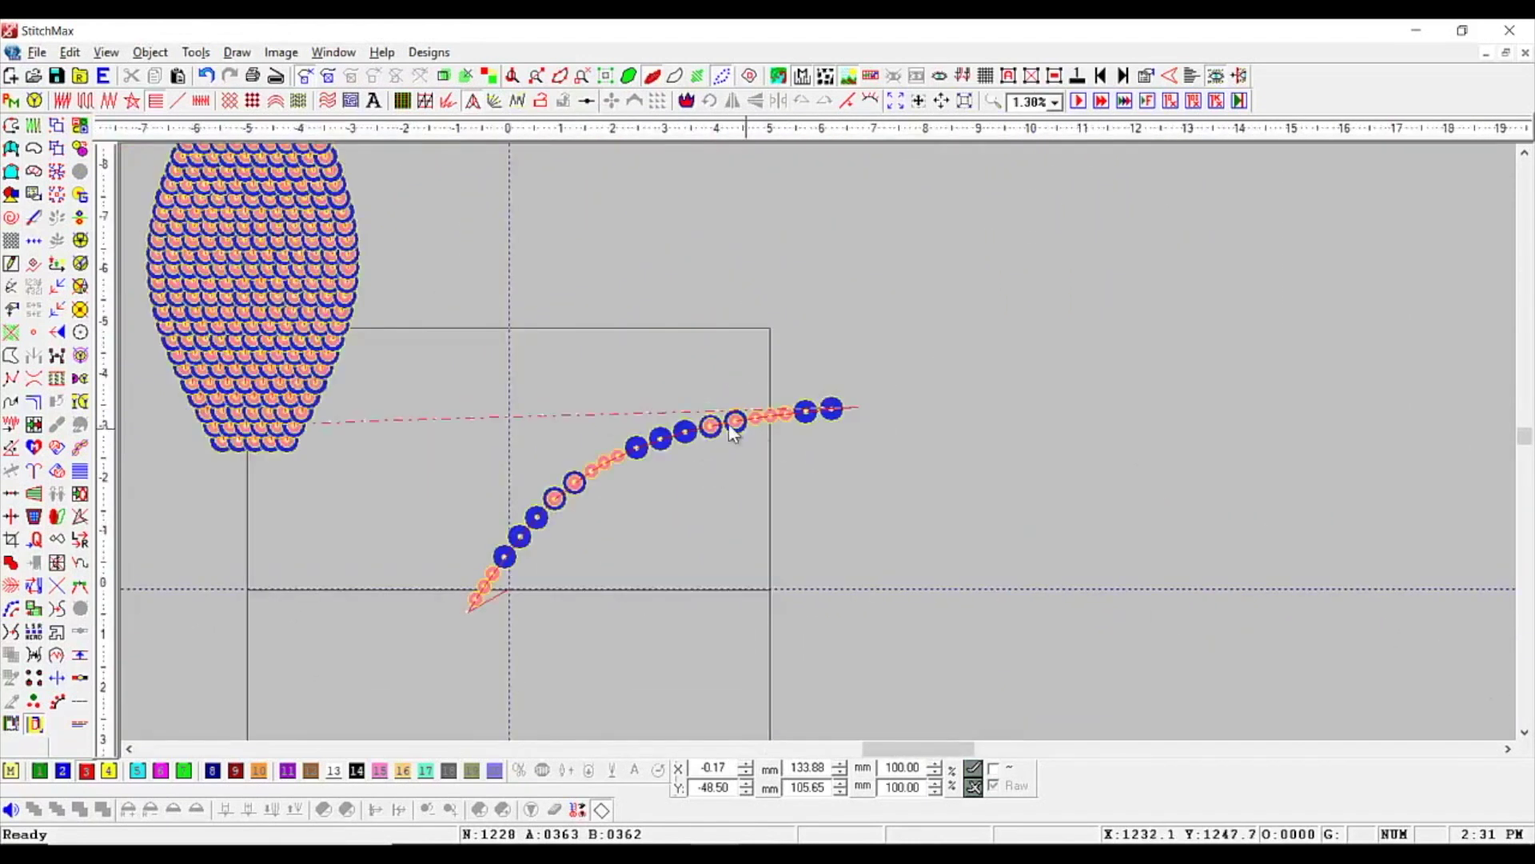
pyautogui.click(710, 437)
pyautogui.scroll(3, 445, 382)
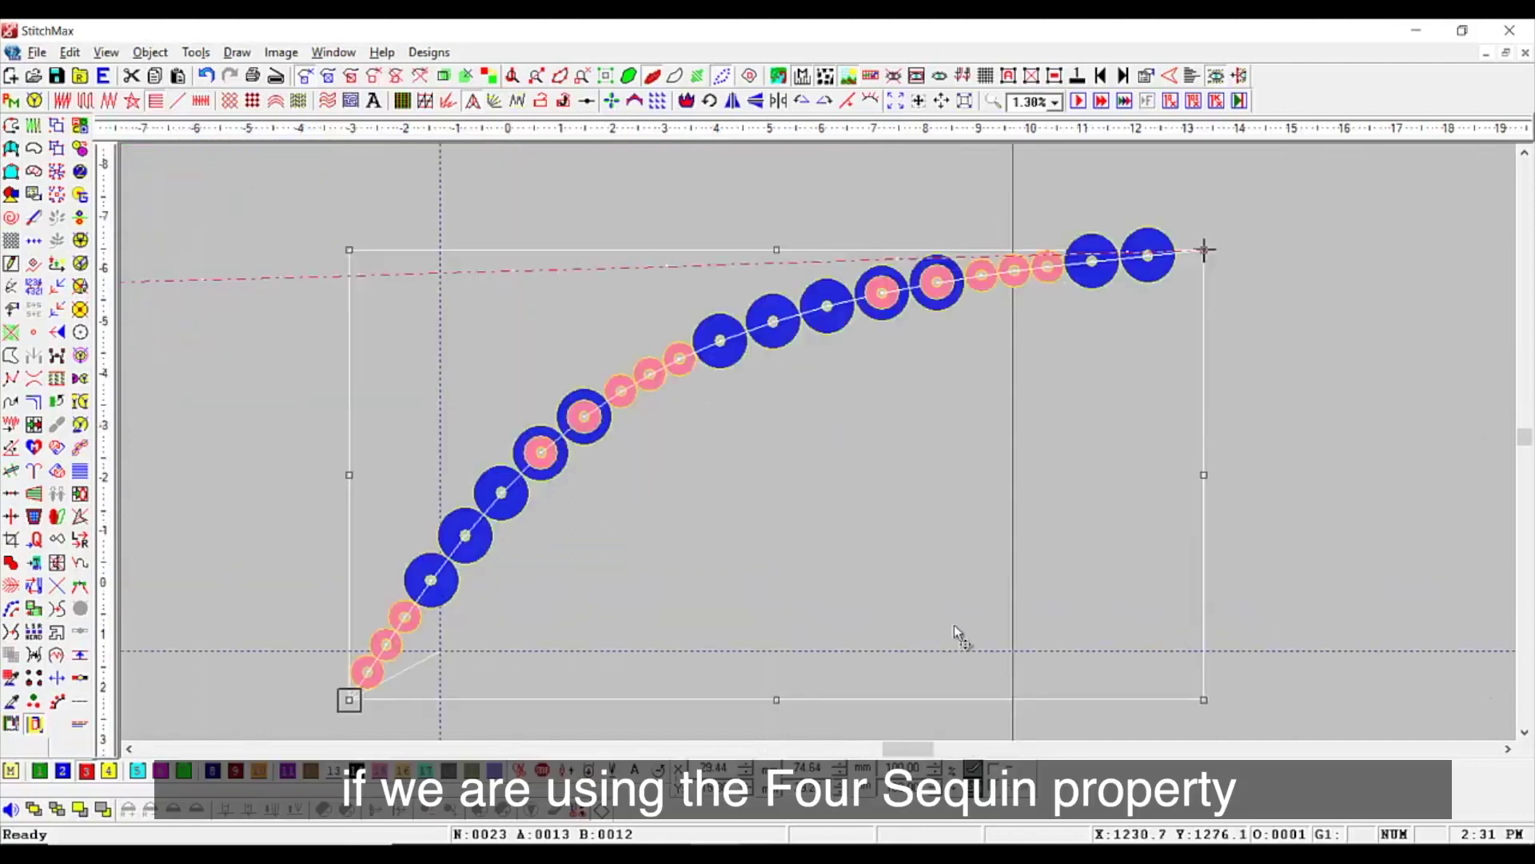
pyautogui.scroll(-1, 204, 270)
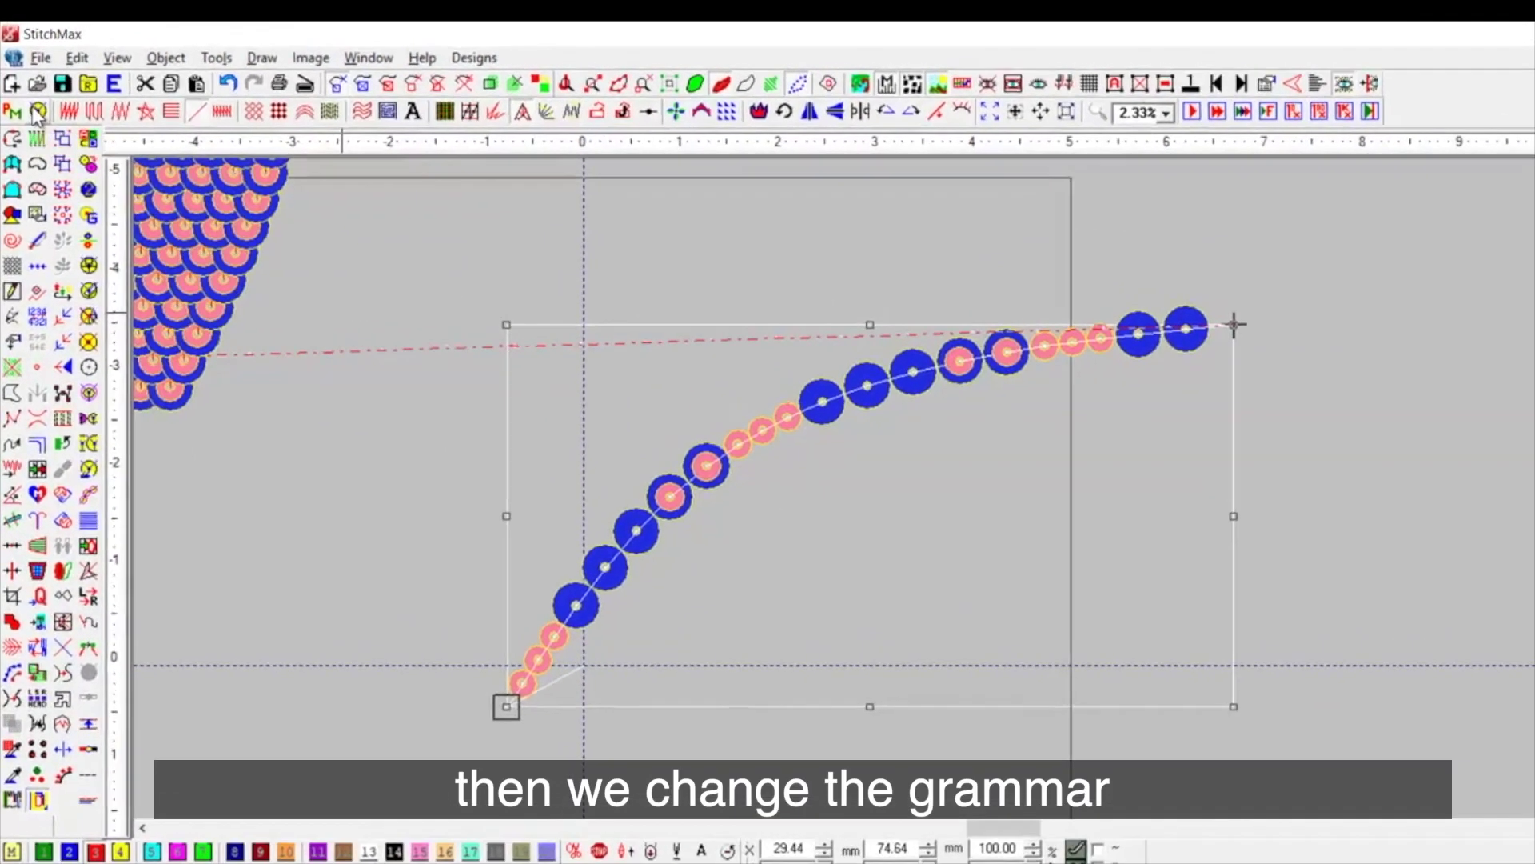
pyautogui.click(35, 101)
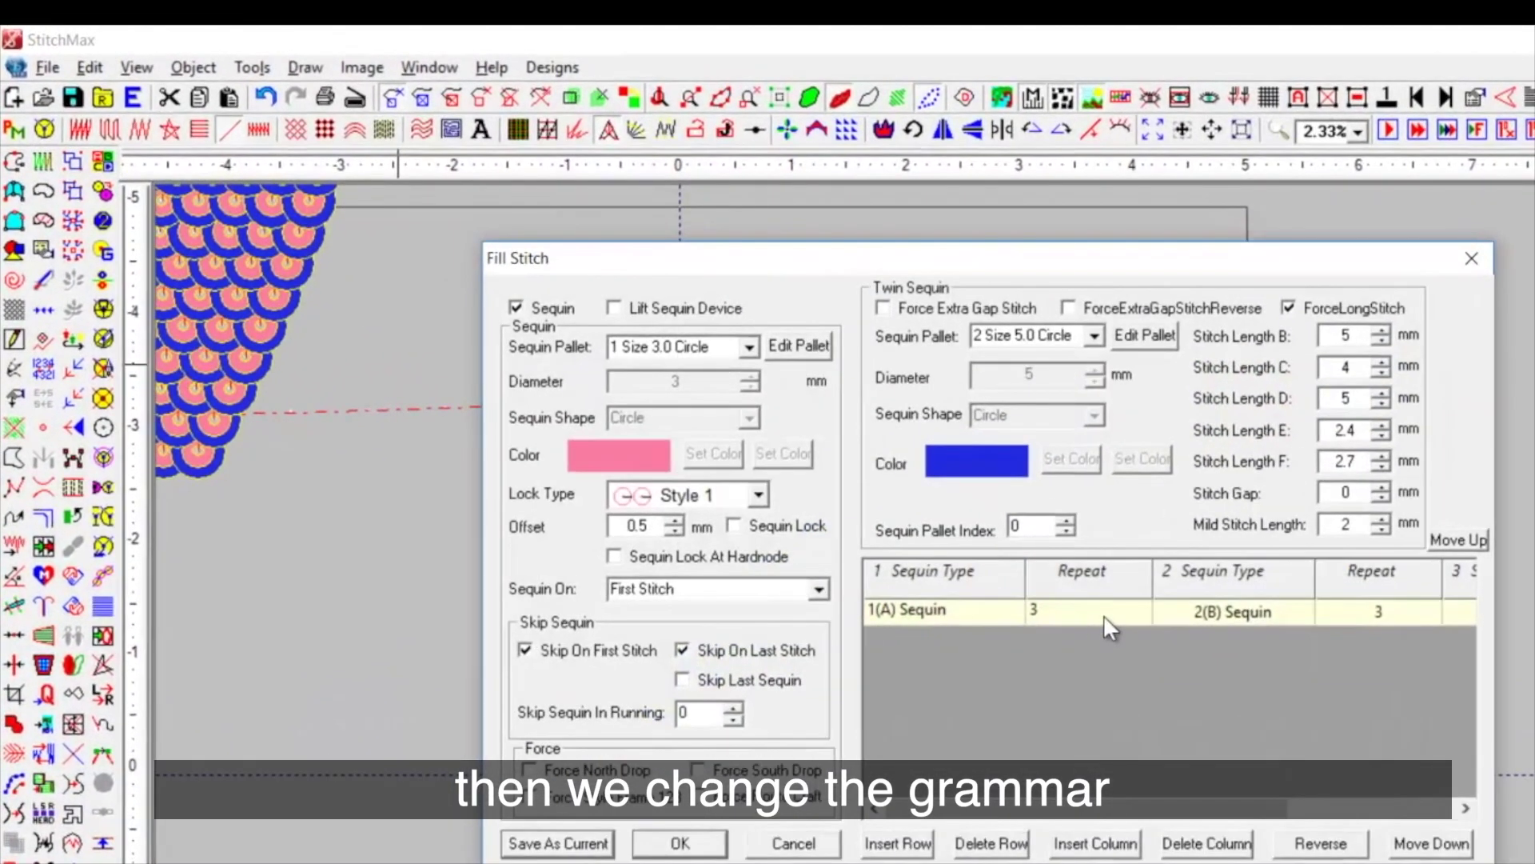
pyautogui.click(1094, 611)
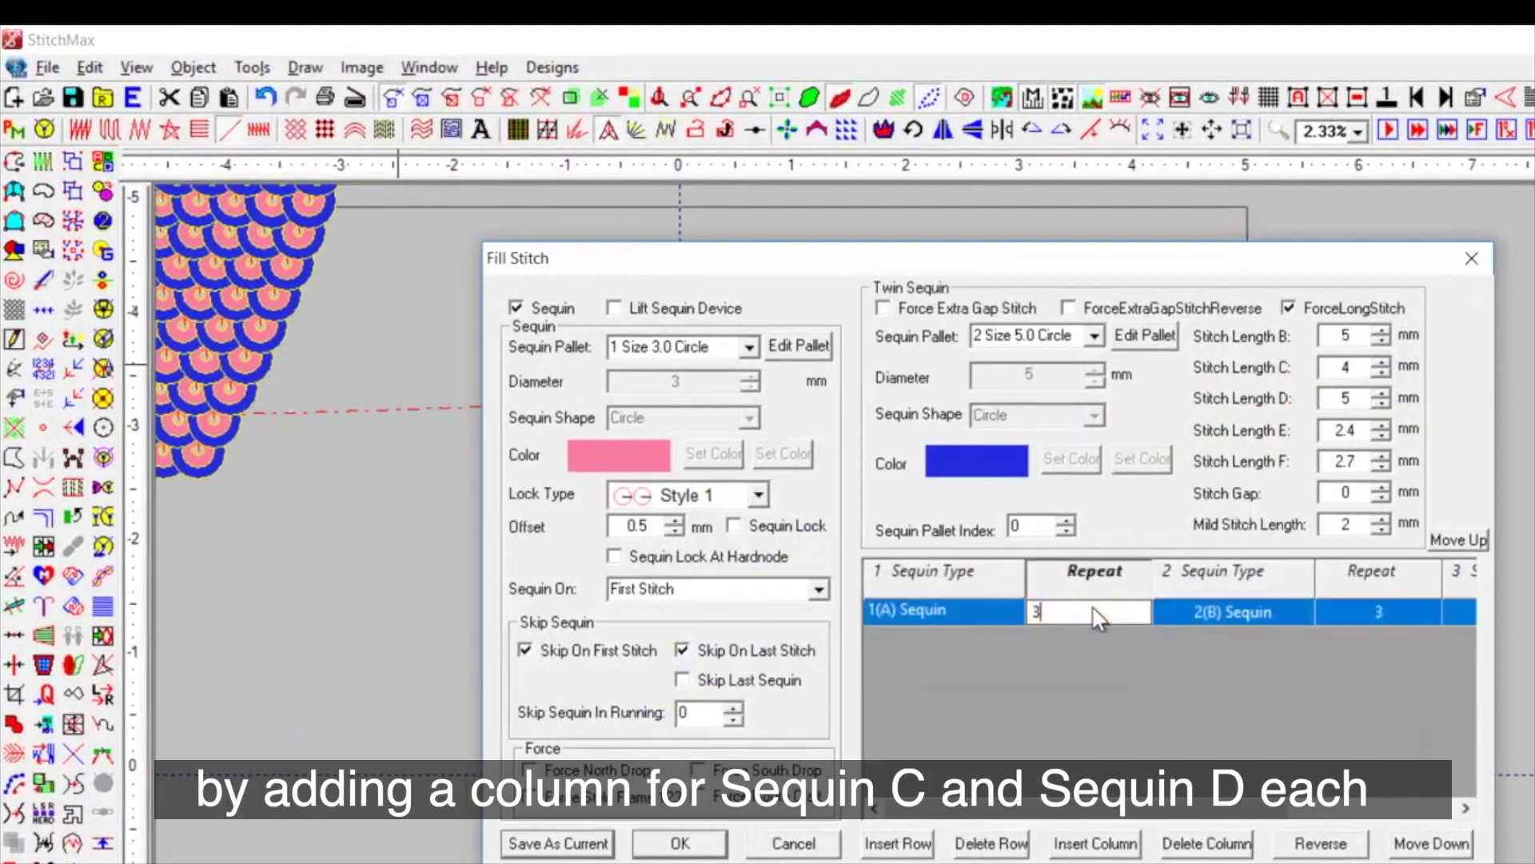
pyautogui.press('Tab')
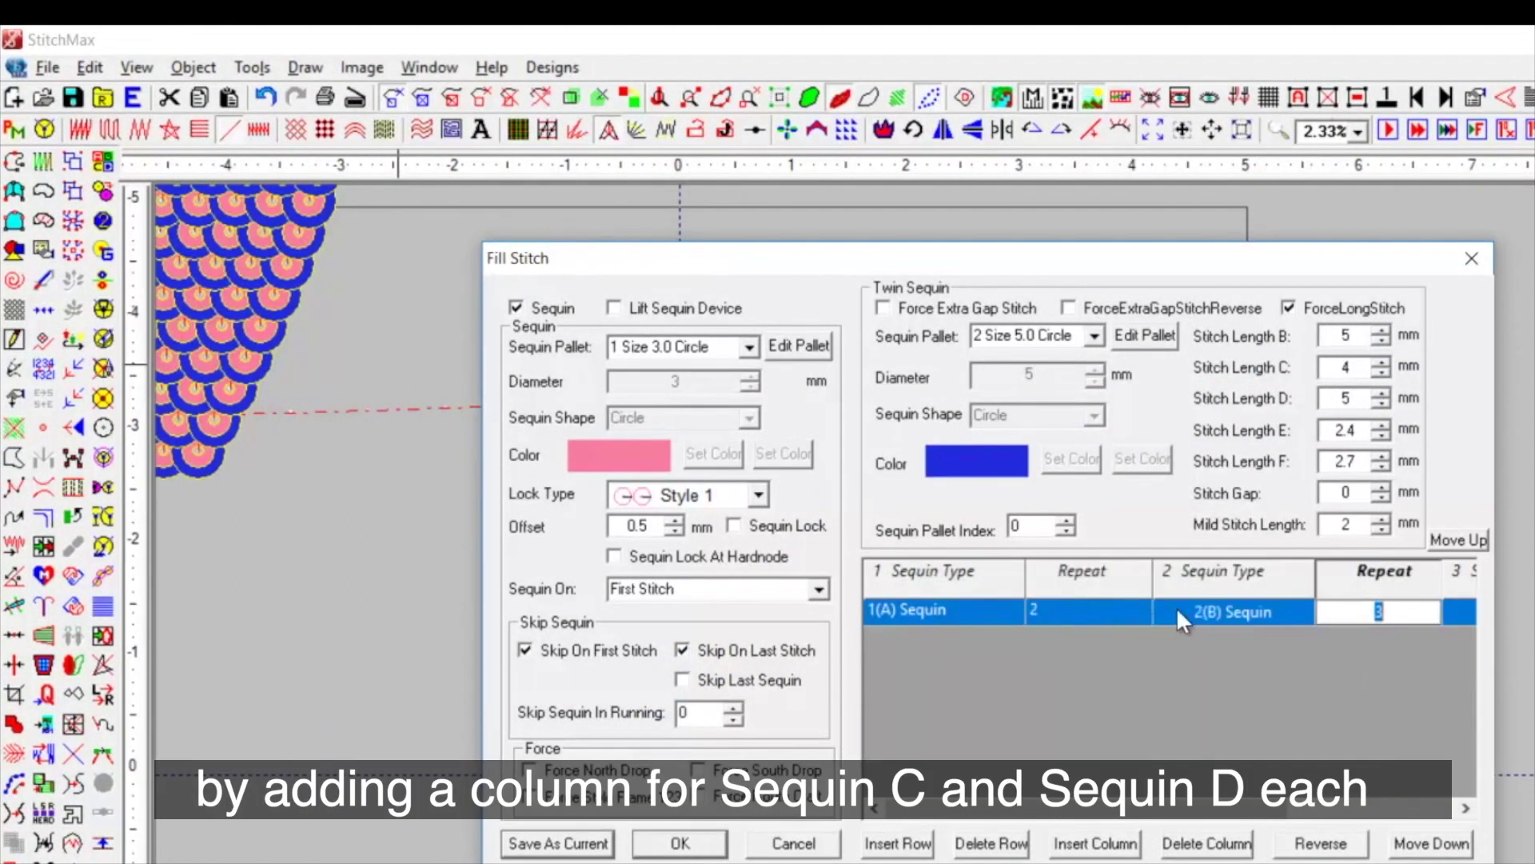
pyautogui.press('Tab')
pyautogui.press('Tab')
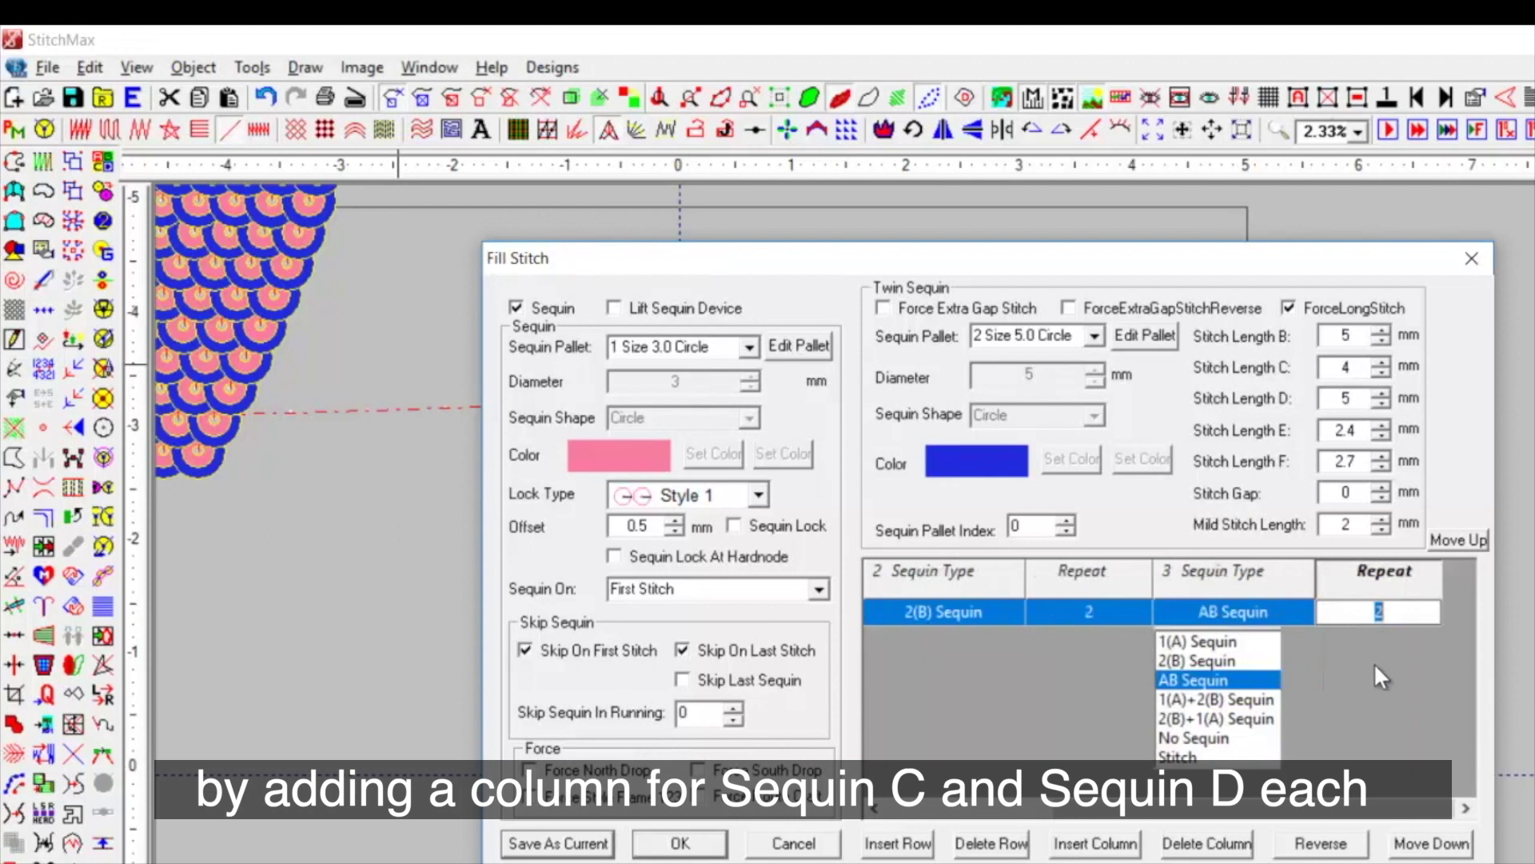
# Change the third sequin type in the run's grammar to C Sequin with a repeat of 1
pyautogui.click(1216, 615)
pyautogui.doubleClick(1215, 612)
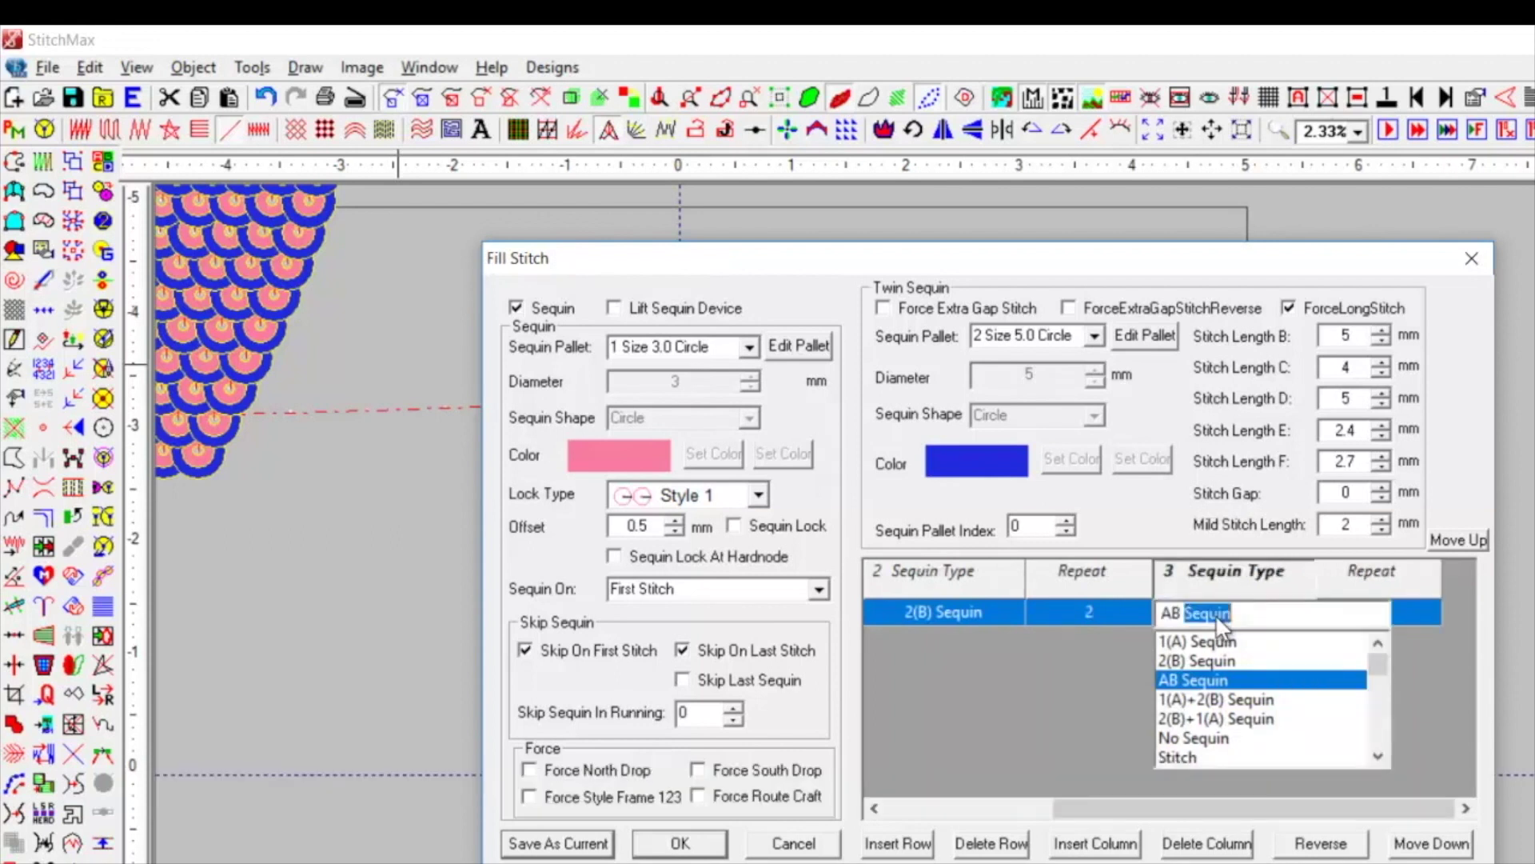
pyautogui.moveTo(1262, 614); pyautogui.dragTo(1116, 617)
pyautogui.write('C')
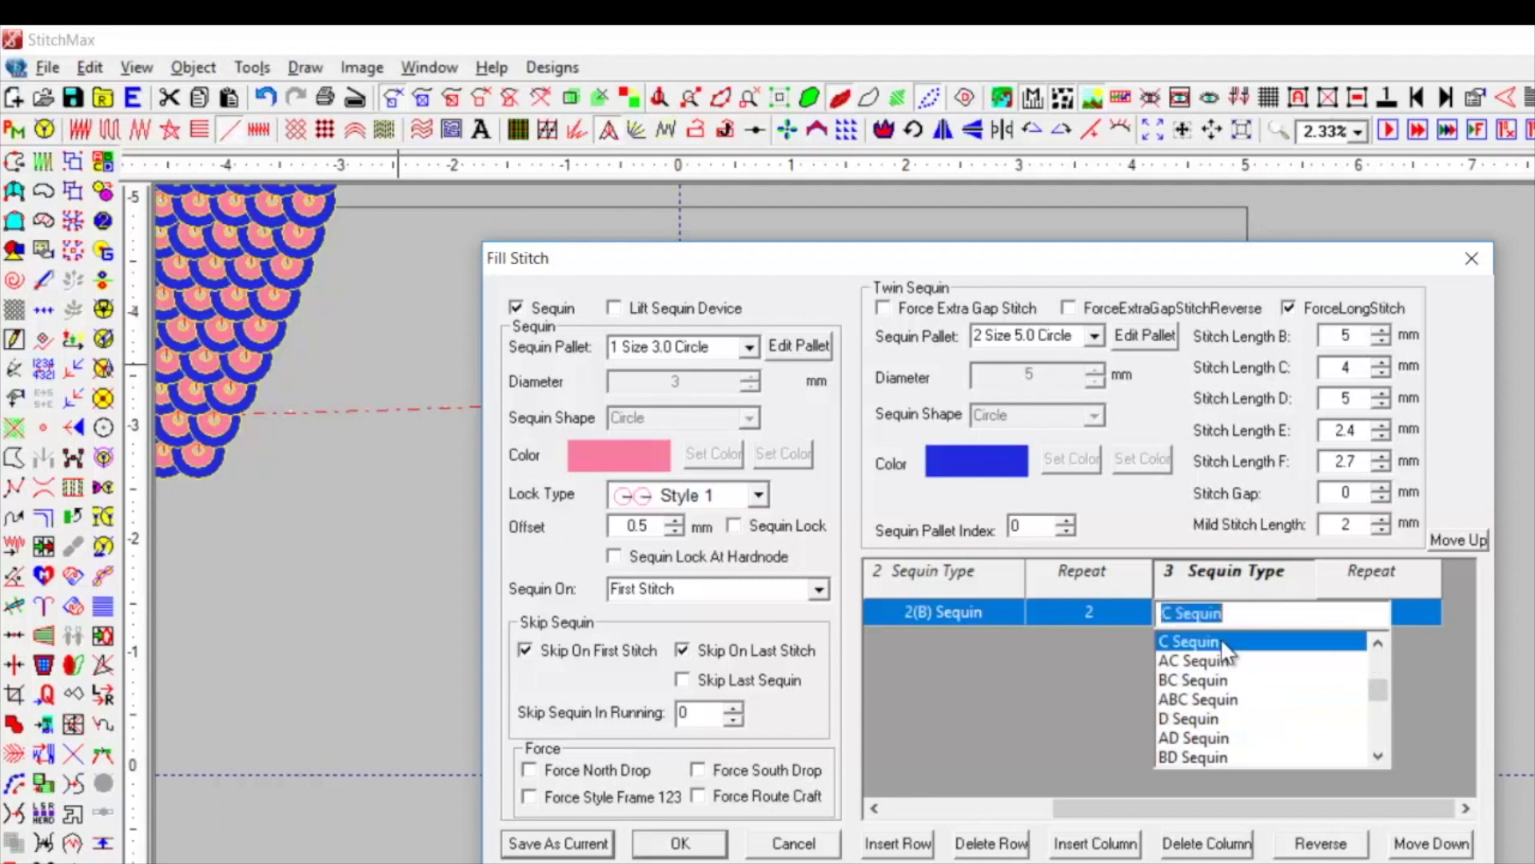
pyautogui.press('Tab')
pyautogui.write('1')
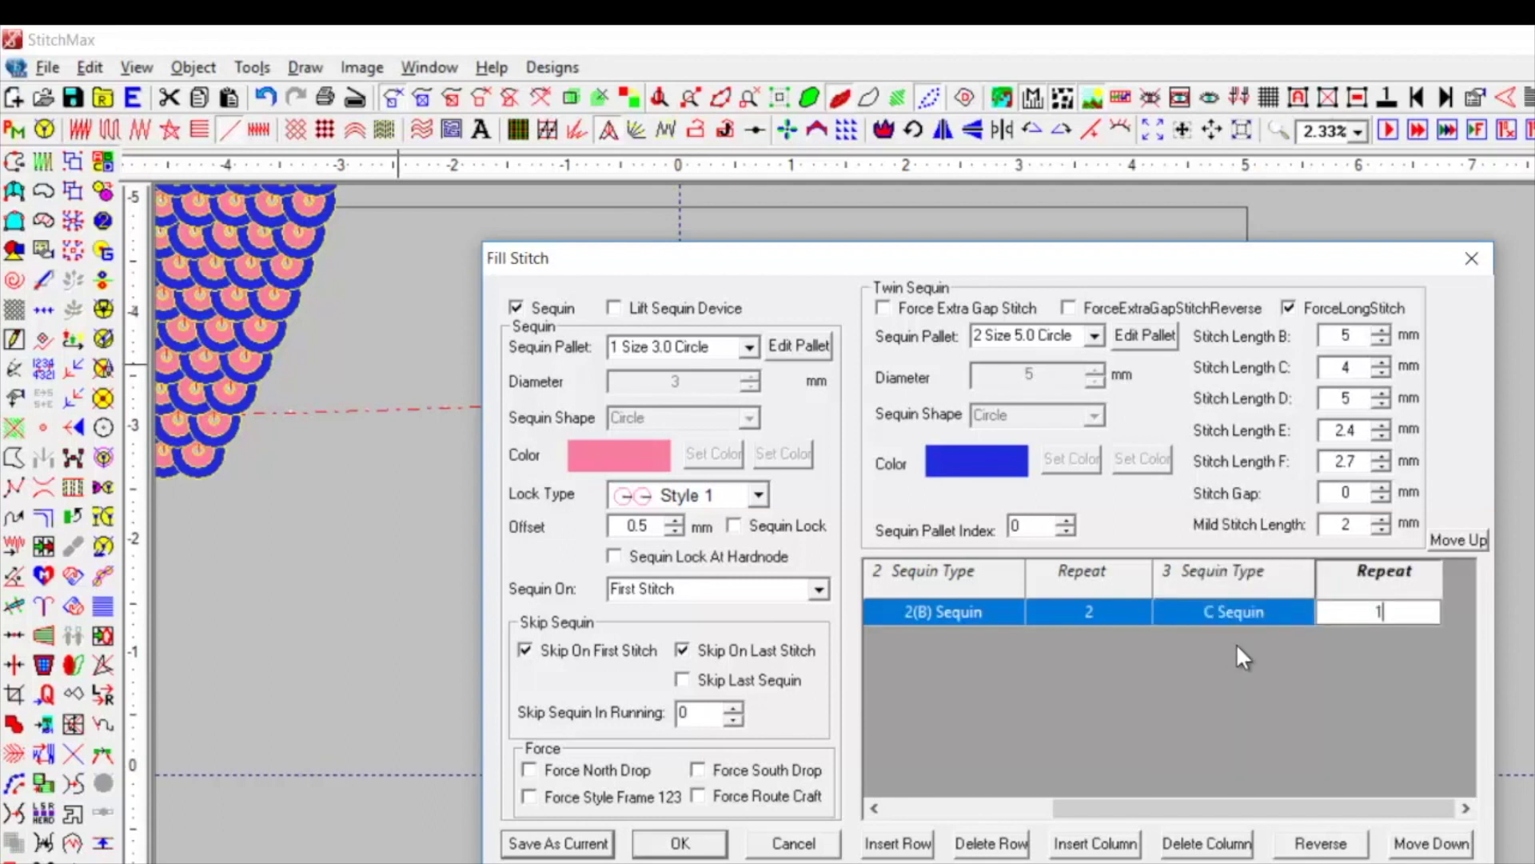
# Add a fourth grammar column with D Sequin repeated 2 times and apply the grammar to the curved run
pyautogui.click(1095, 844)
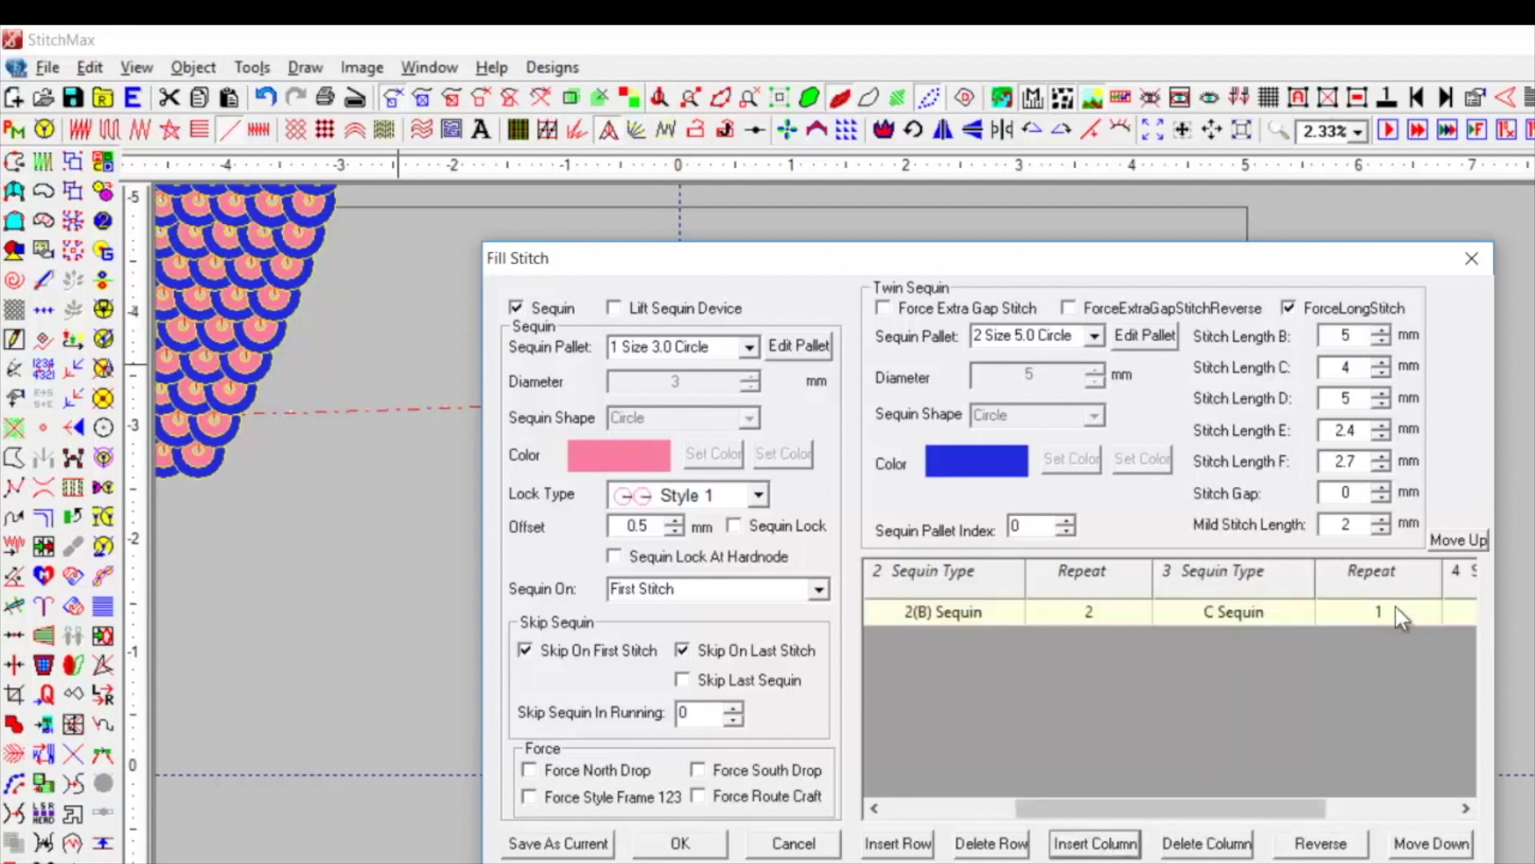
pyautogui.click(1468, 612)
pyautogui.write('d')
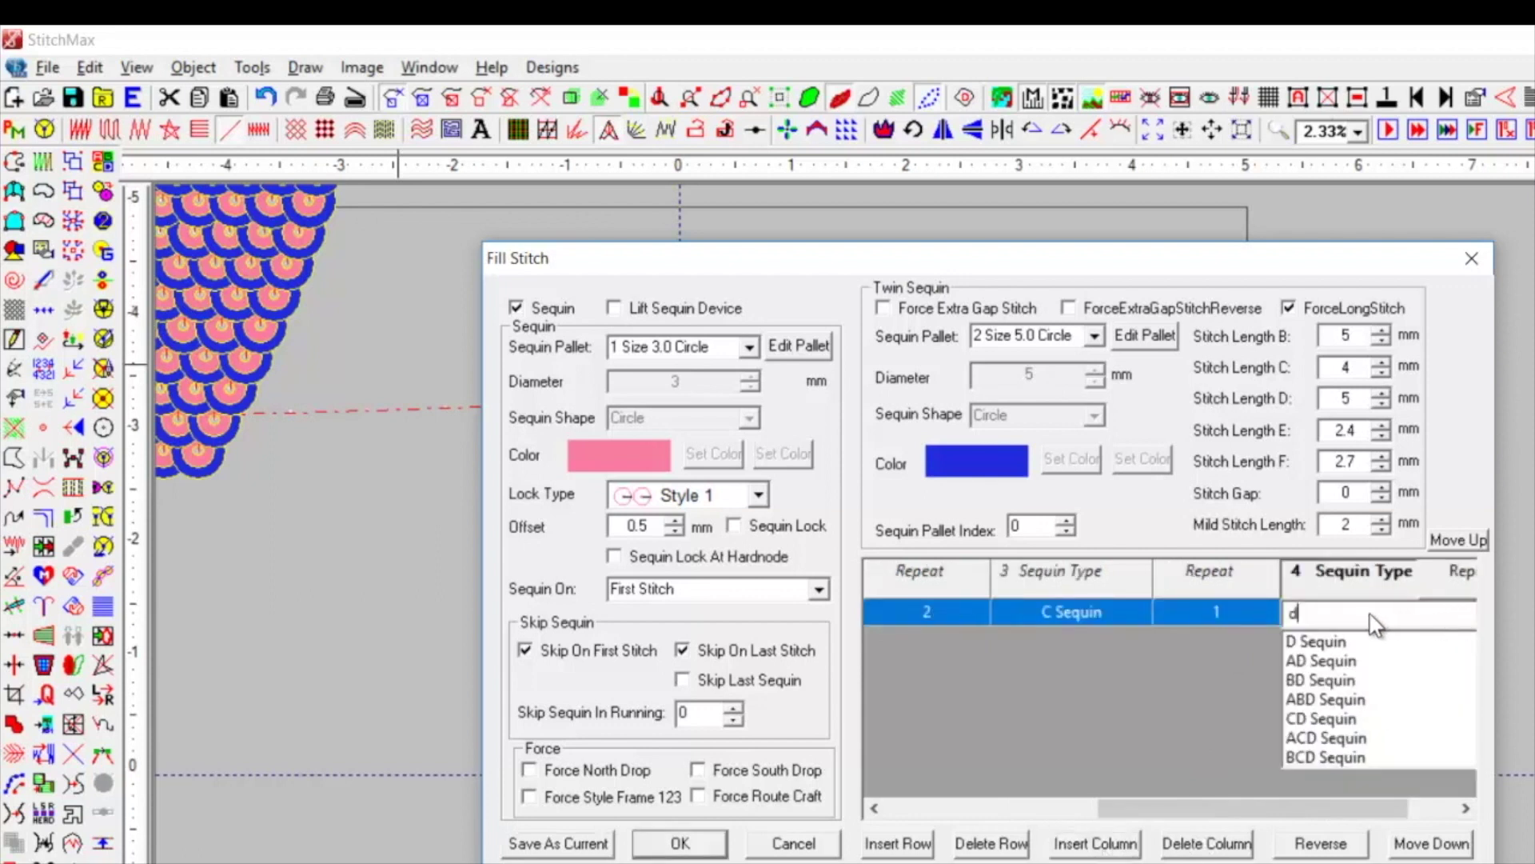
pyautogui.click(1317, 642)
pyautogui.press('Tab')
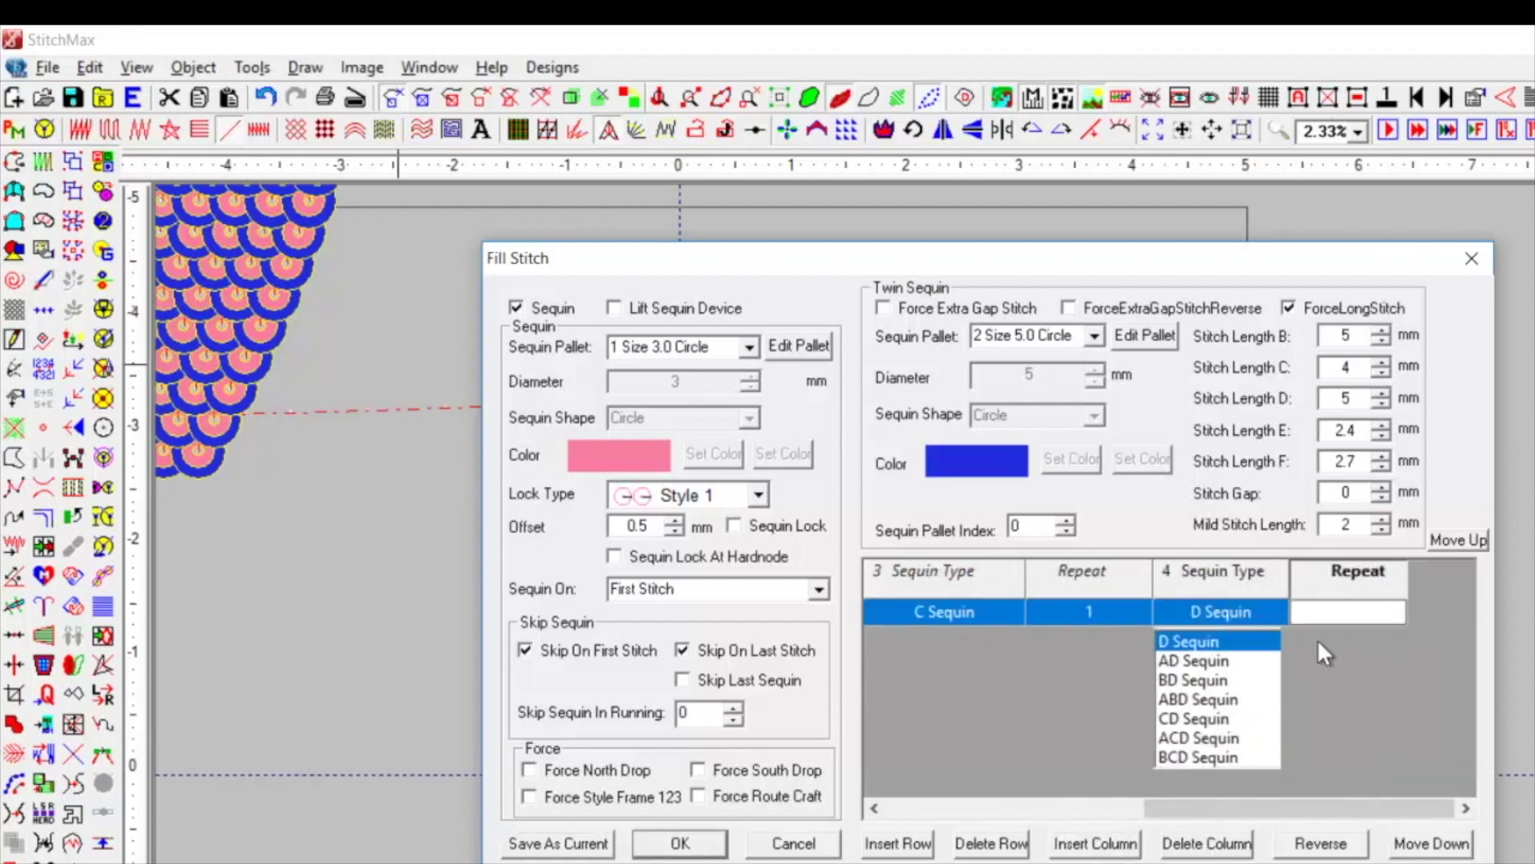
pyautogui.write('2')
pyautogui.click(679, 843)
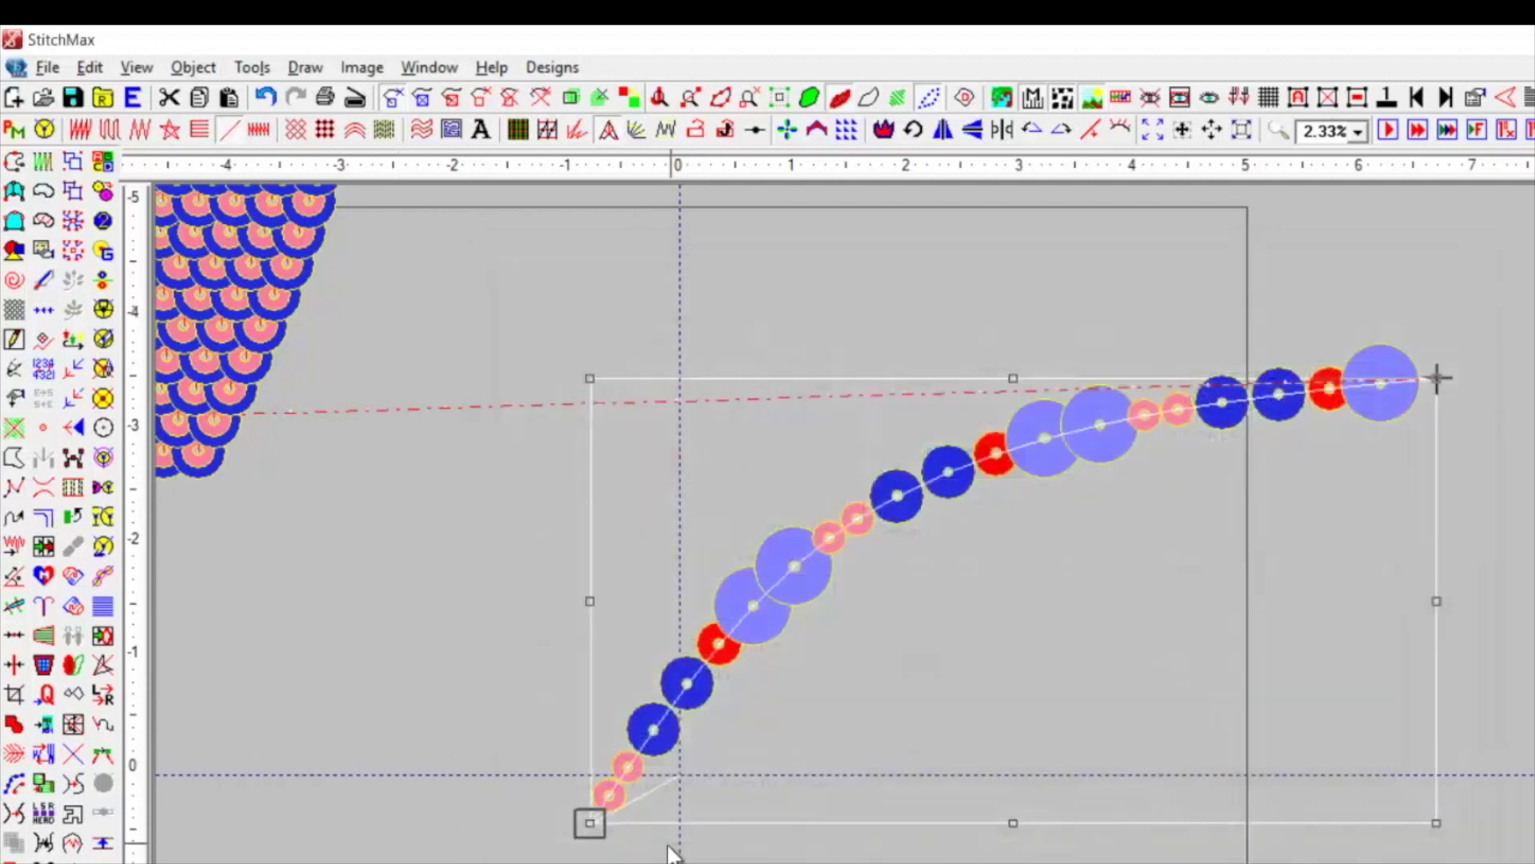
# Examine the four-sequin arrangement along the curve up close, then select the run
pyautogui.click(424, 678)
pyautogui.press('z')
pyautogui.moveTo(555, 328); pyautogui.dragTo(1534, 863)
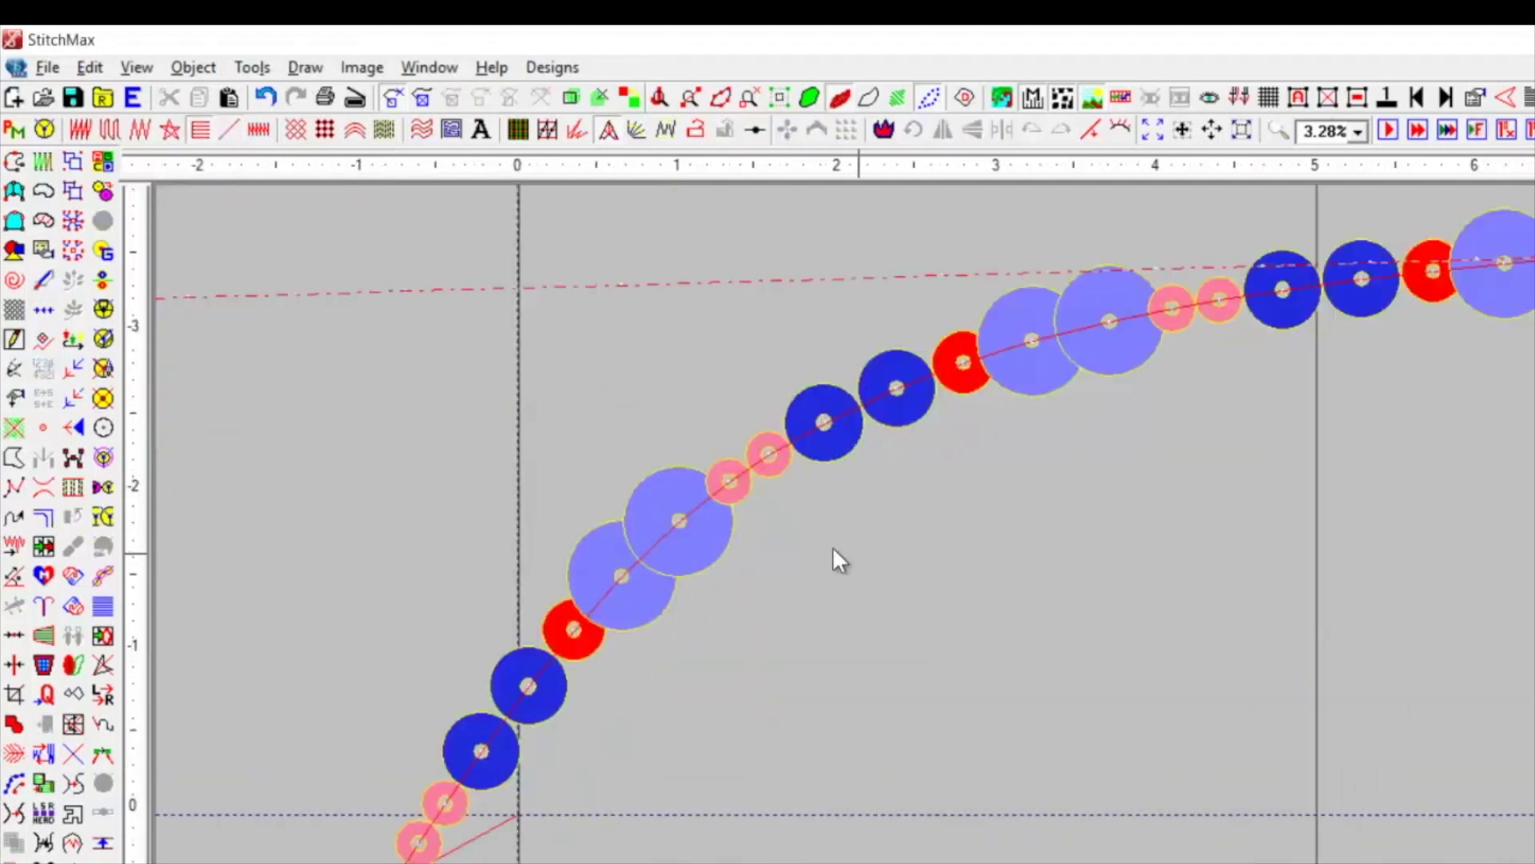
pyautogui.scroll(-3, 722, 507)
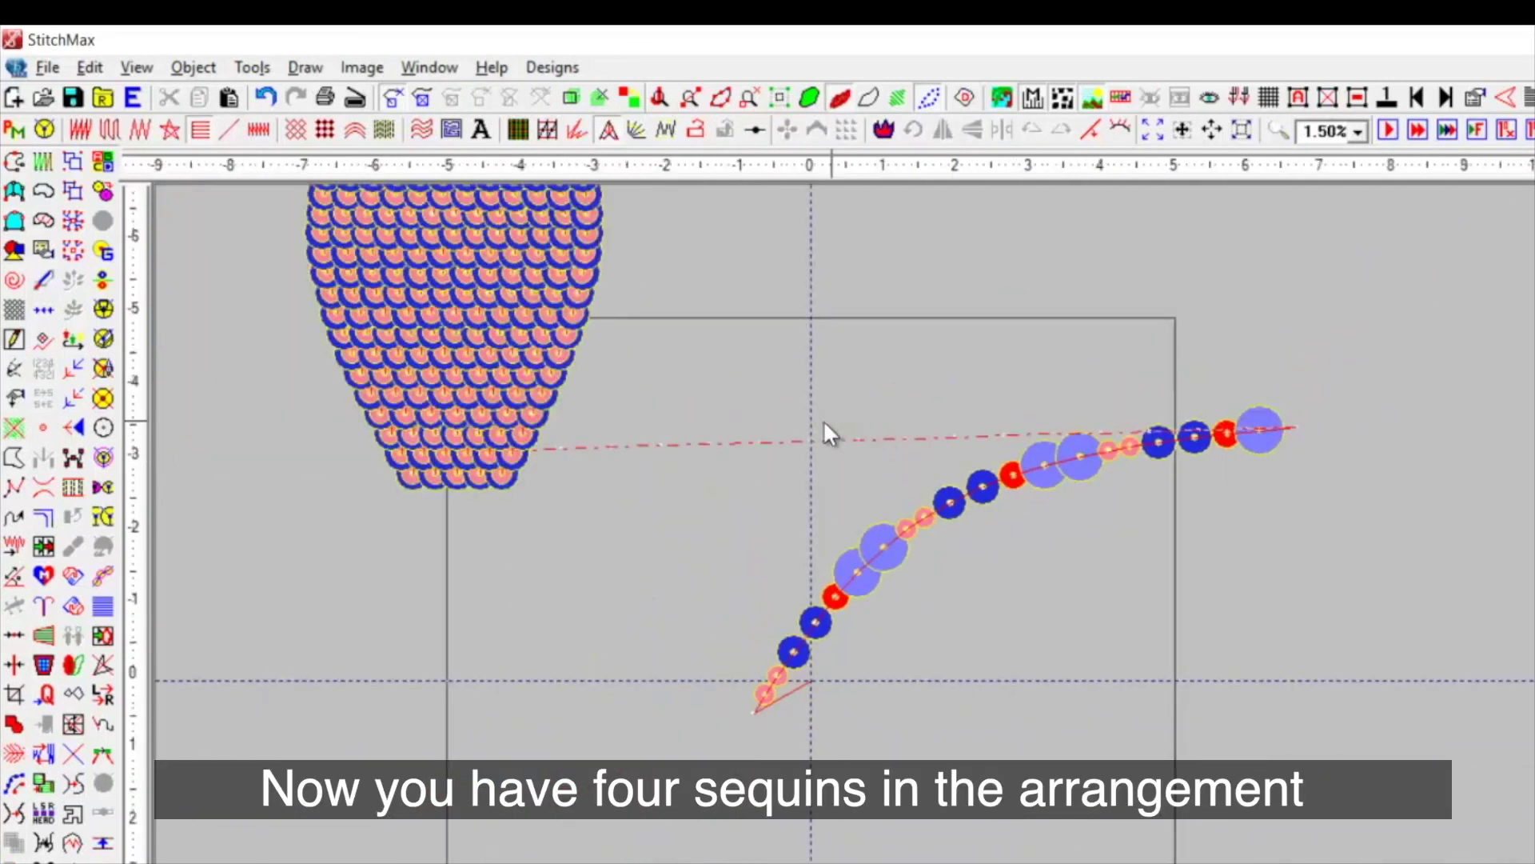
pyautogui.press('z')
pyautogui.moveTo(808, 379); pyautogui.dragTo(1289, 792)
pyautogui.click(870, 432)
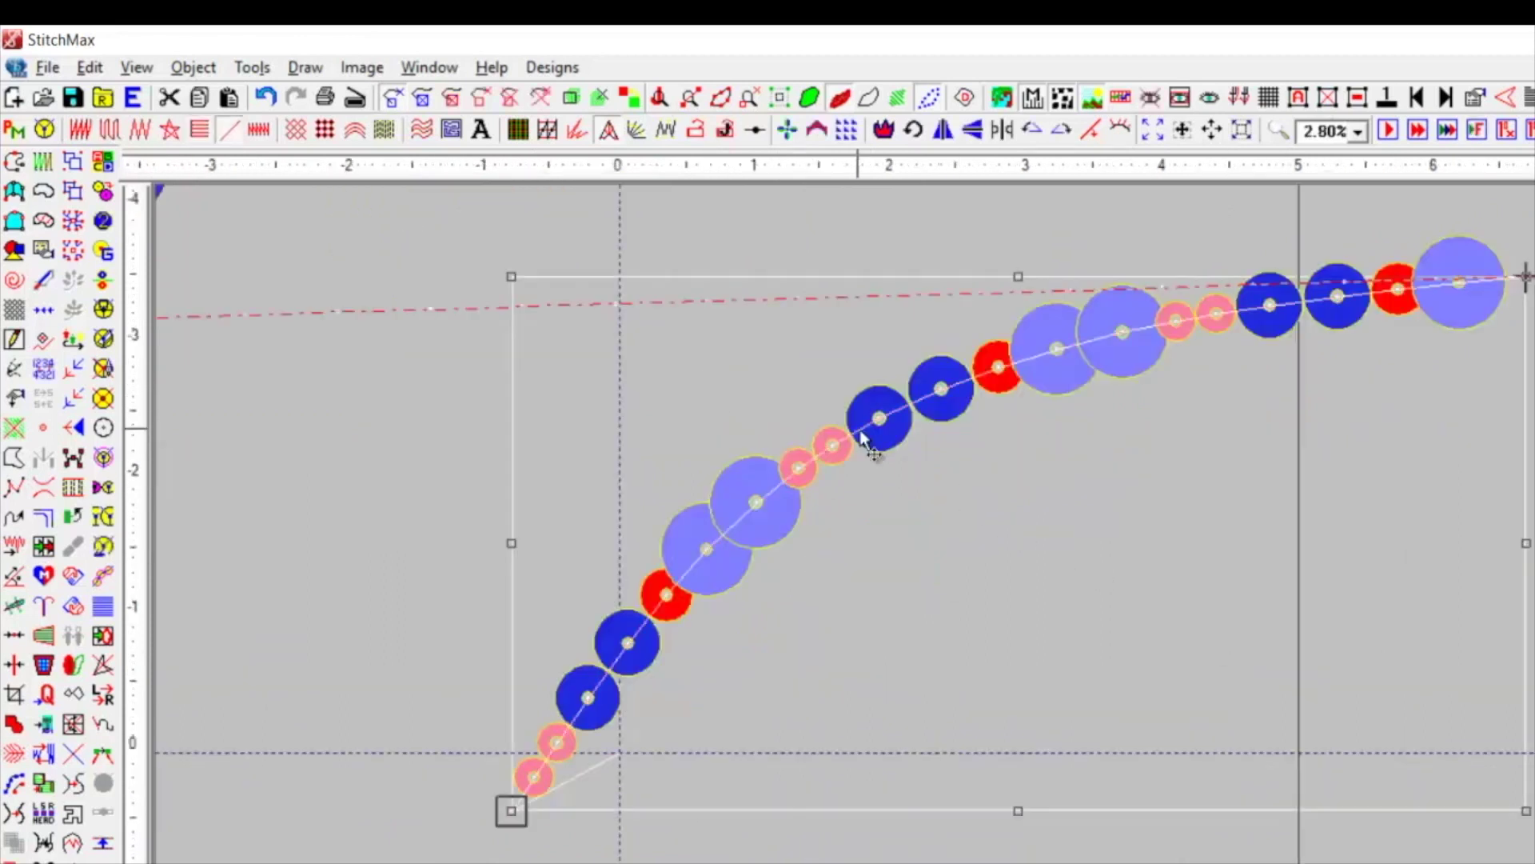
# Set Stitch Length D to 7 mm in the curved sequin run's parameters and check the spacing of the large D sequins
pyautogui.scroll(-1, 1049, 572)
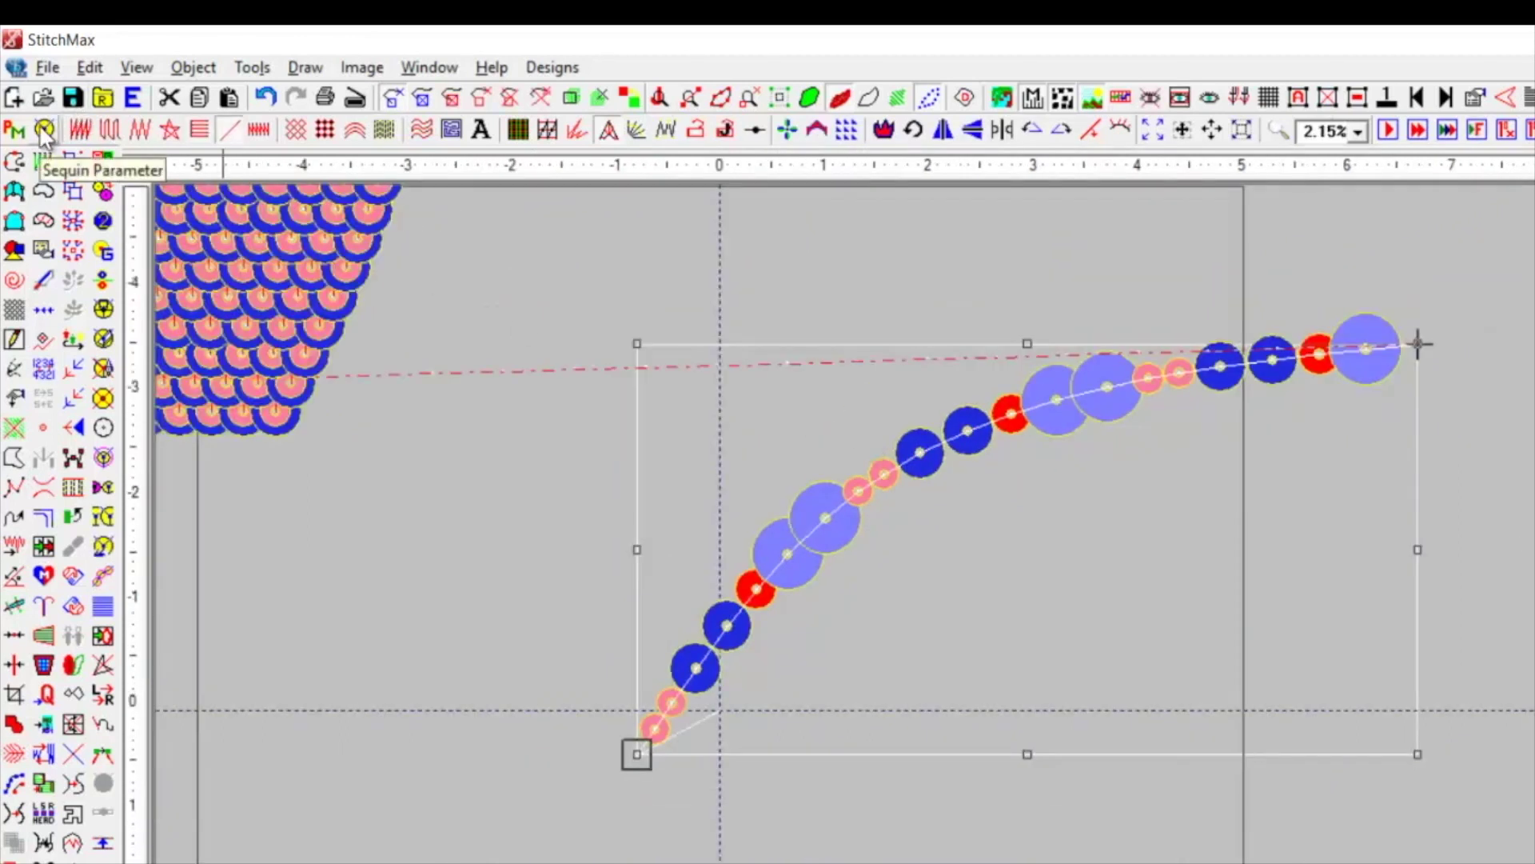
pyautogui.click(45, 130)
pyautogui.click(1083, 335)
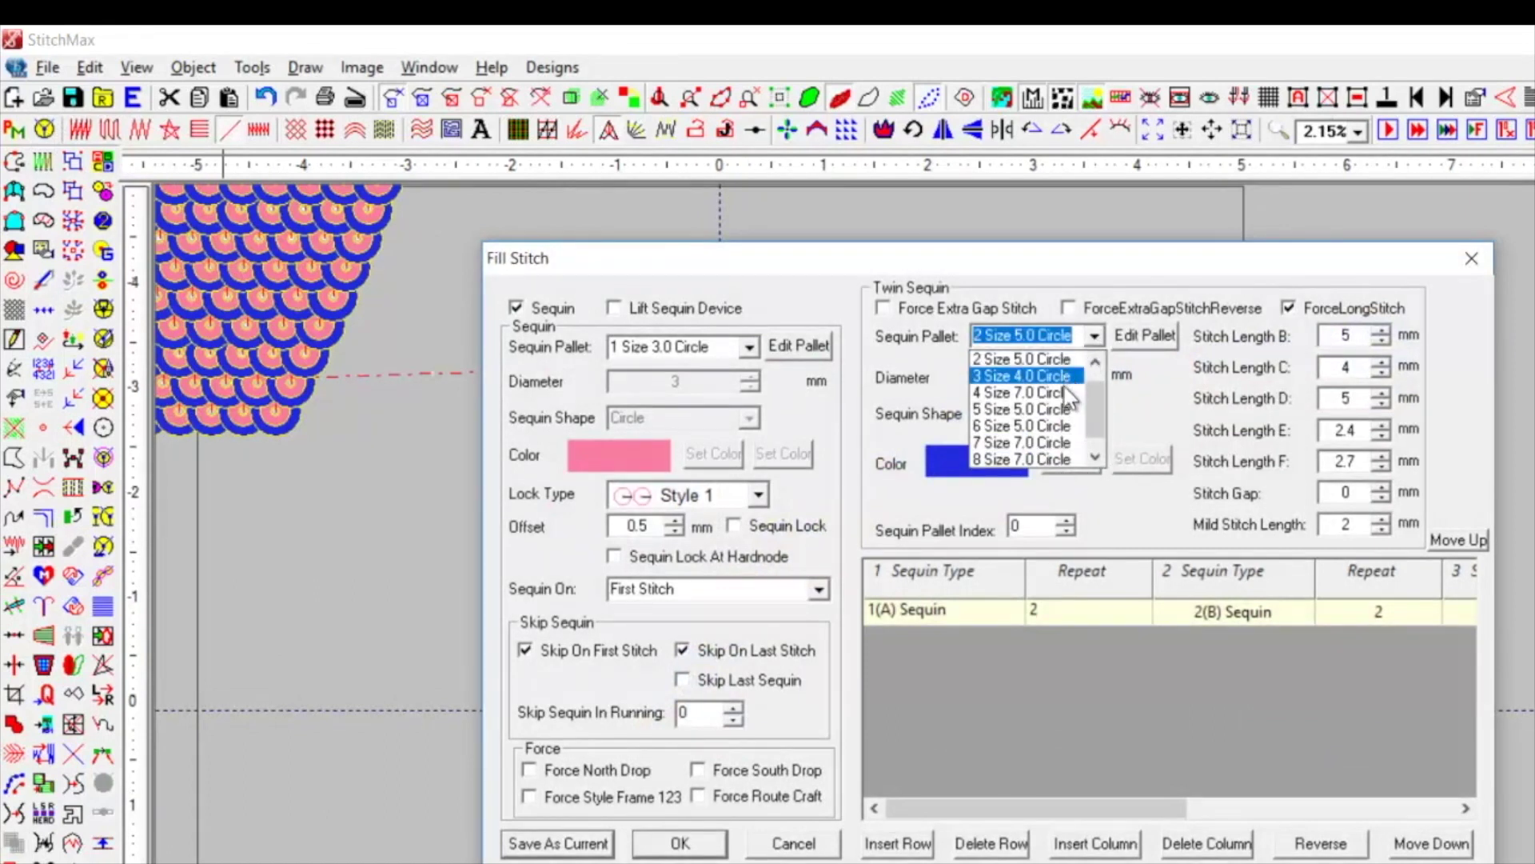
pyautogui.click(1069, 346)
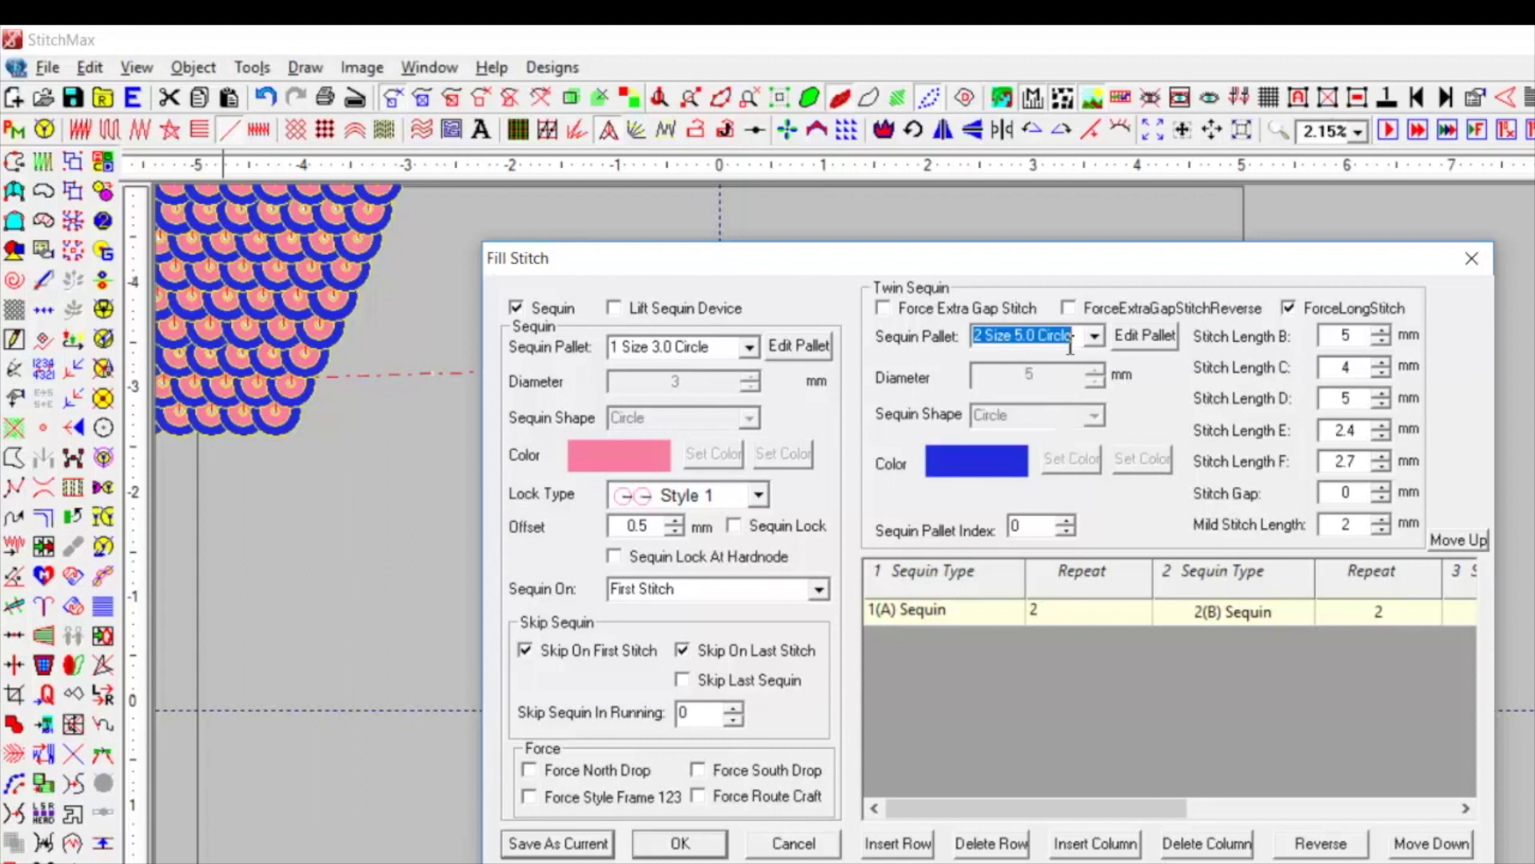
pyautogui.doubleClick(1363, 369)
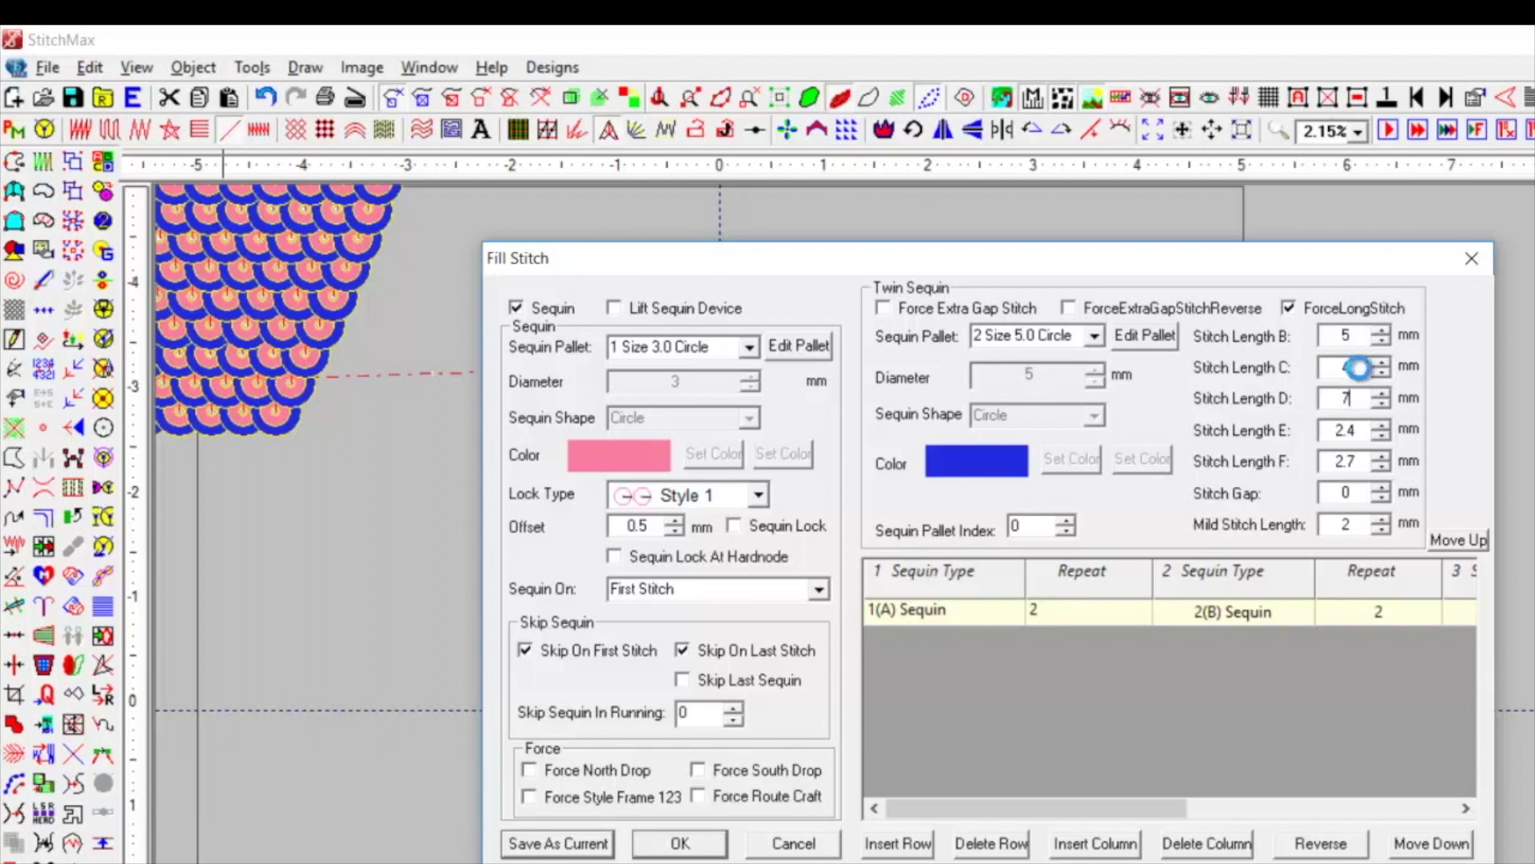
pyautogui.press('Return')
pyautogui.click(509, 579)
pyautogui.press('z')
pyautogui.moveTo(591, 322)
pyautogui.mouseDown()
pyautogui.moveTo(802, 477)
pyautogui.moveTo(1531, 860)
pyautogui.mouseUp()
pyautogui.scroll(-1, 615, 652)
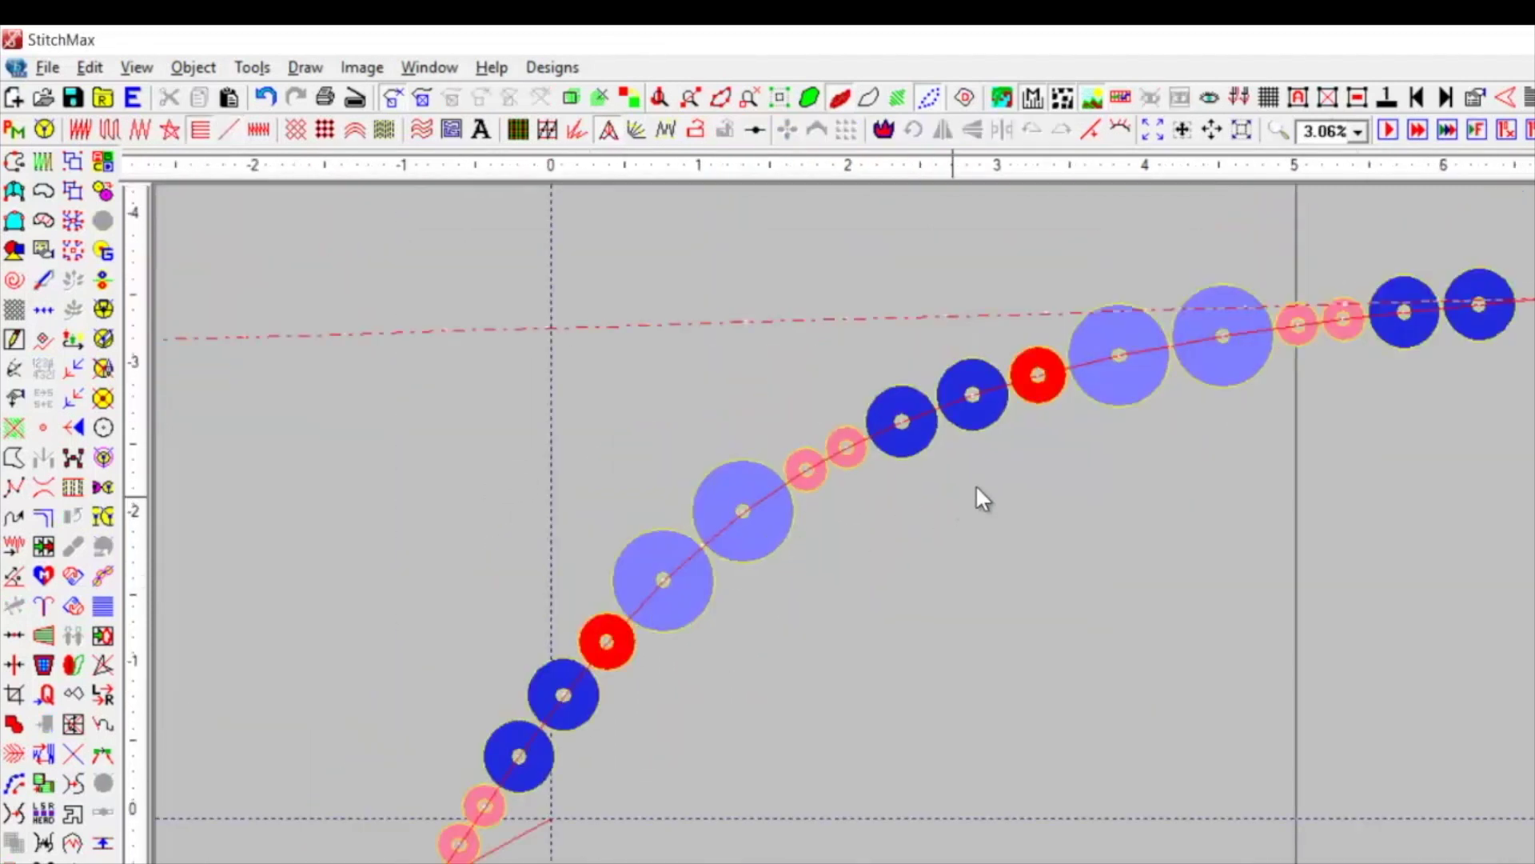
# Move the curved sequin run up beside the upper half of the closed fill and deselect it
pyautogui.click(928, 415)
pyautogui.scroll(-4, 938, 418)
pyautogui.scroll(-2, 807, 524)
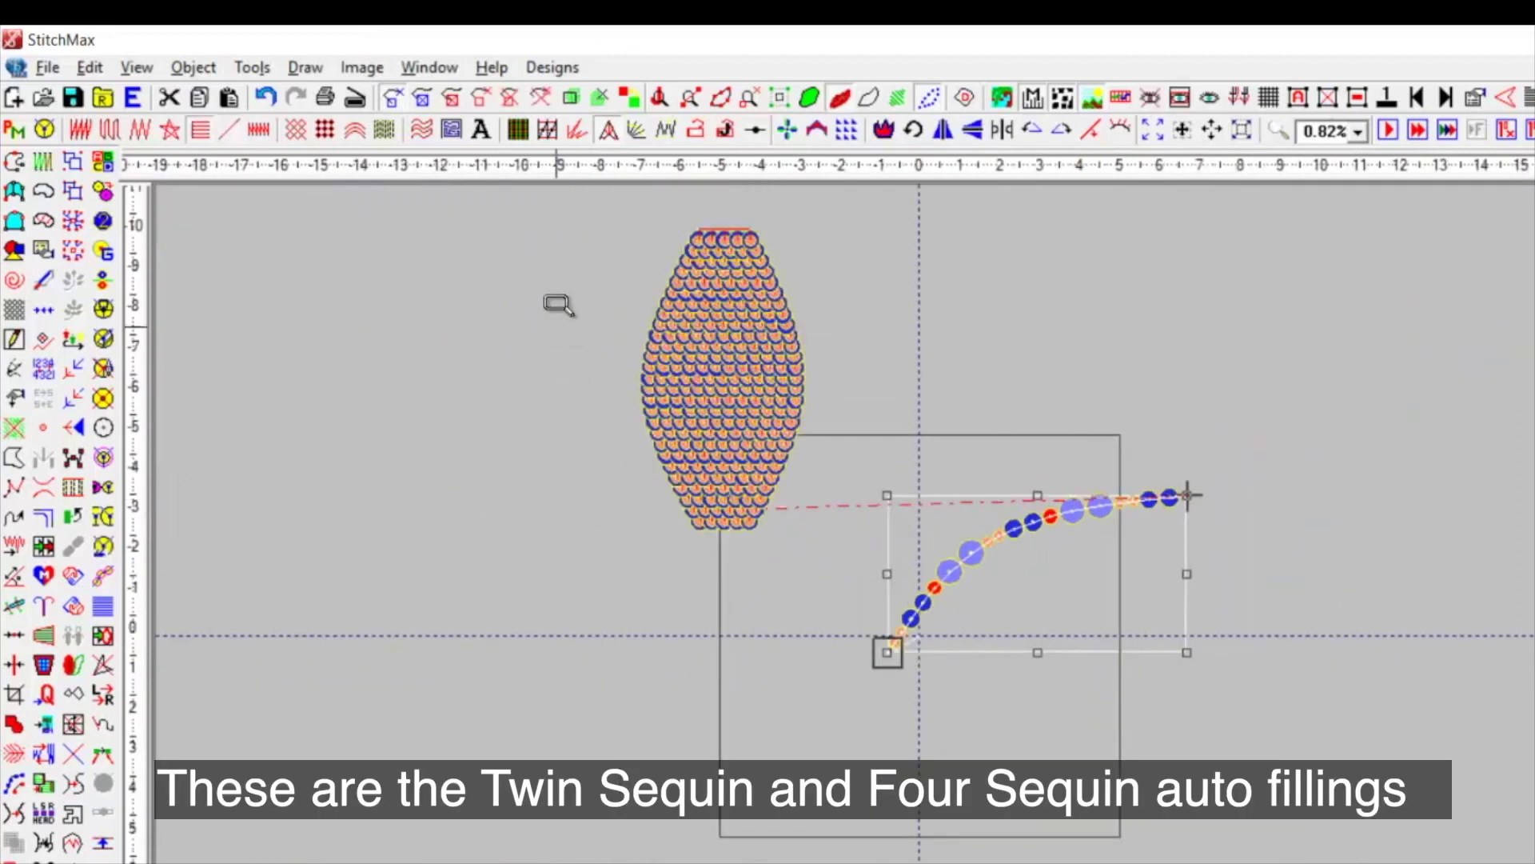
pyautogui.moveTo(583, 212); pyautogui.dragTo(1361, 736)
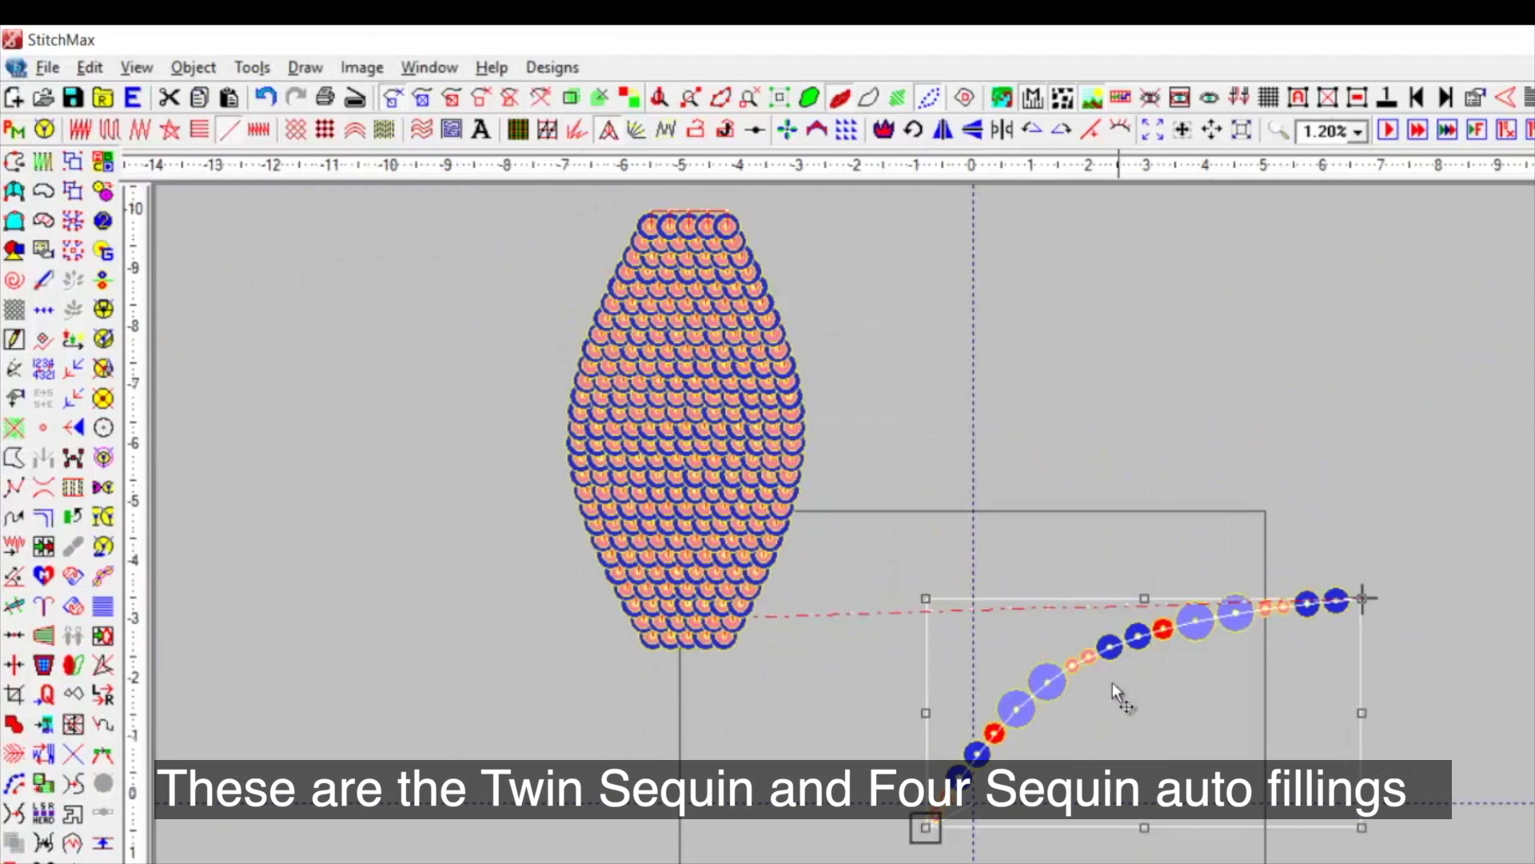
pyautogui.moveTo(1111, 683); pyautogui.dragTo(1048, 349)
pyautogui.click(1432, 405)
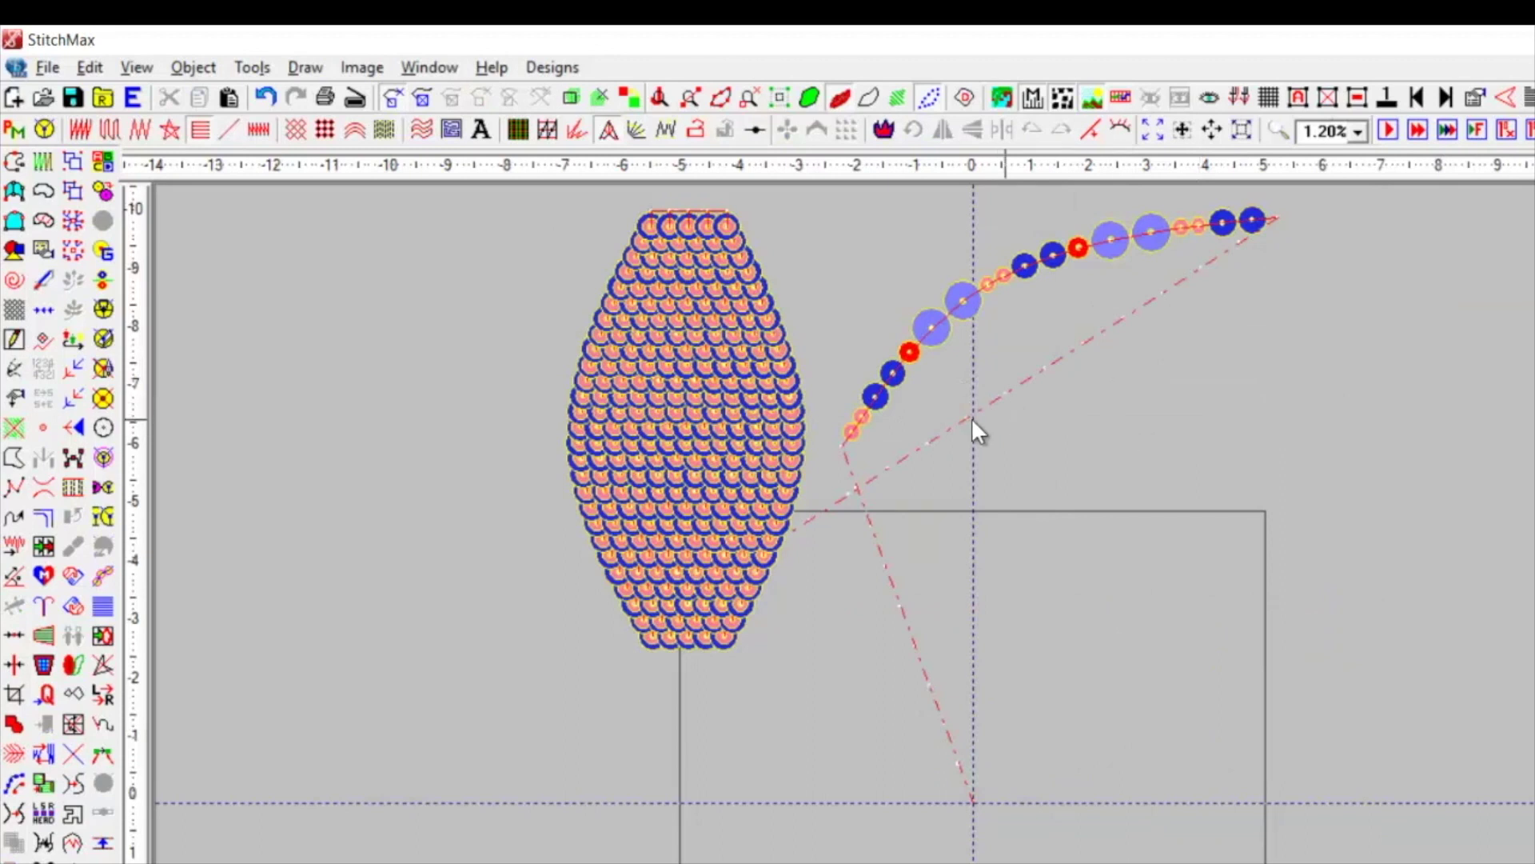
# Examine the twin sequin arrangement of the closed fill up close
pyautogui.click(698, 444)
pyautogui.moveTo(404, 270); pyautogui.dragTo(991, 561)
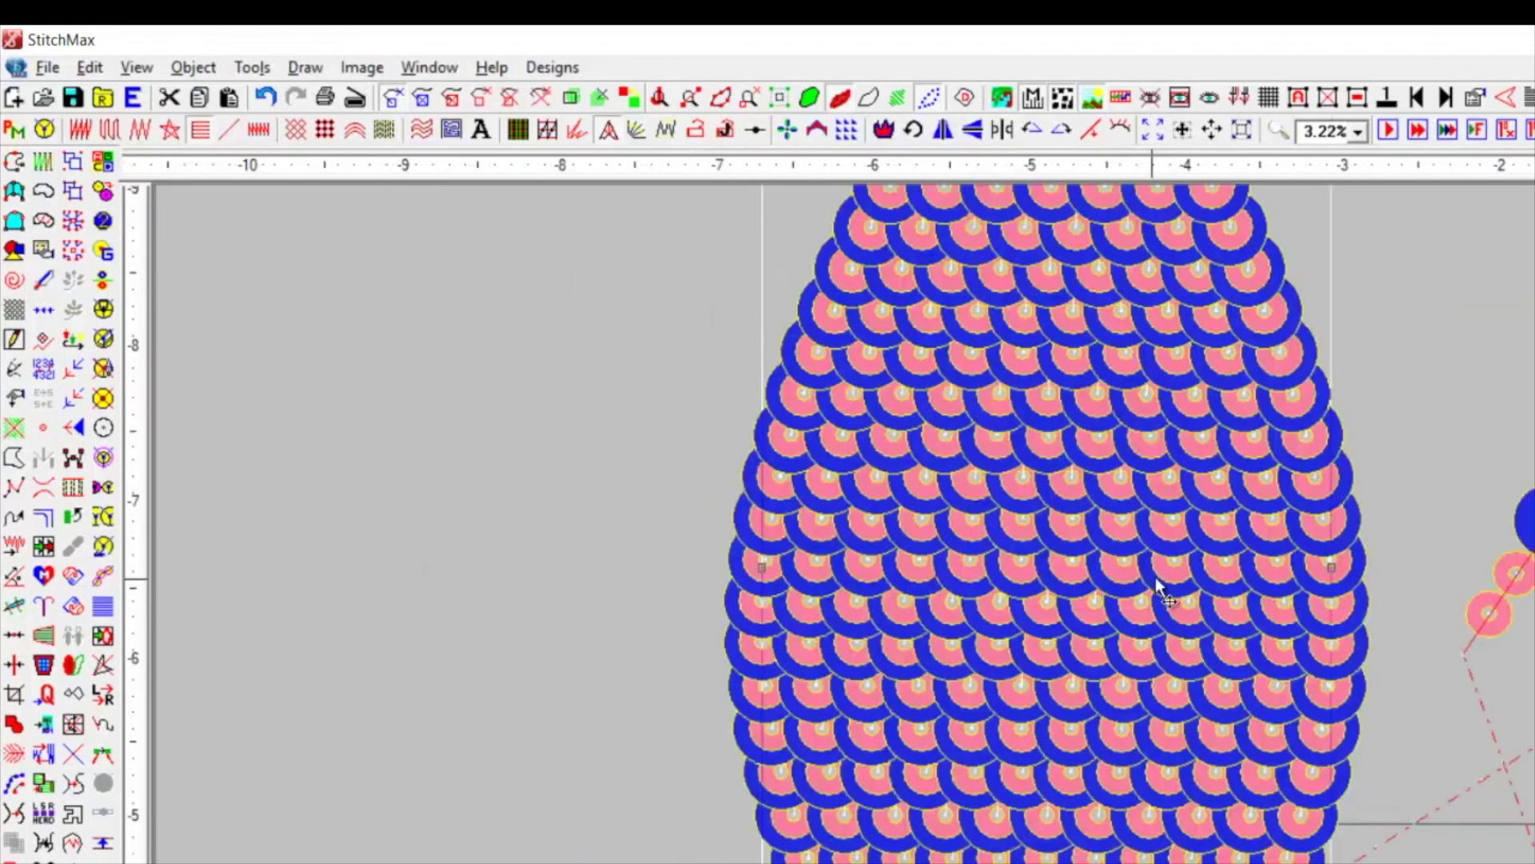
pyautogui.scroll(-3, 480, 351)
pyautogui.press('z')
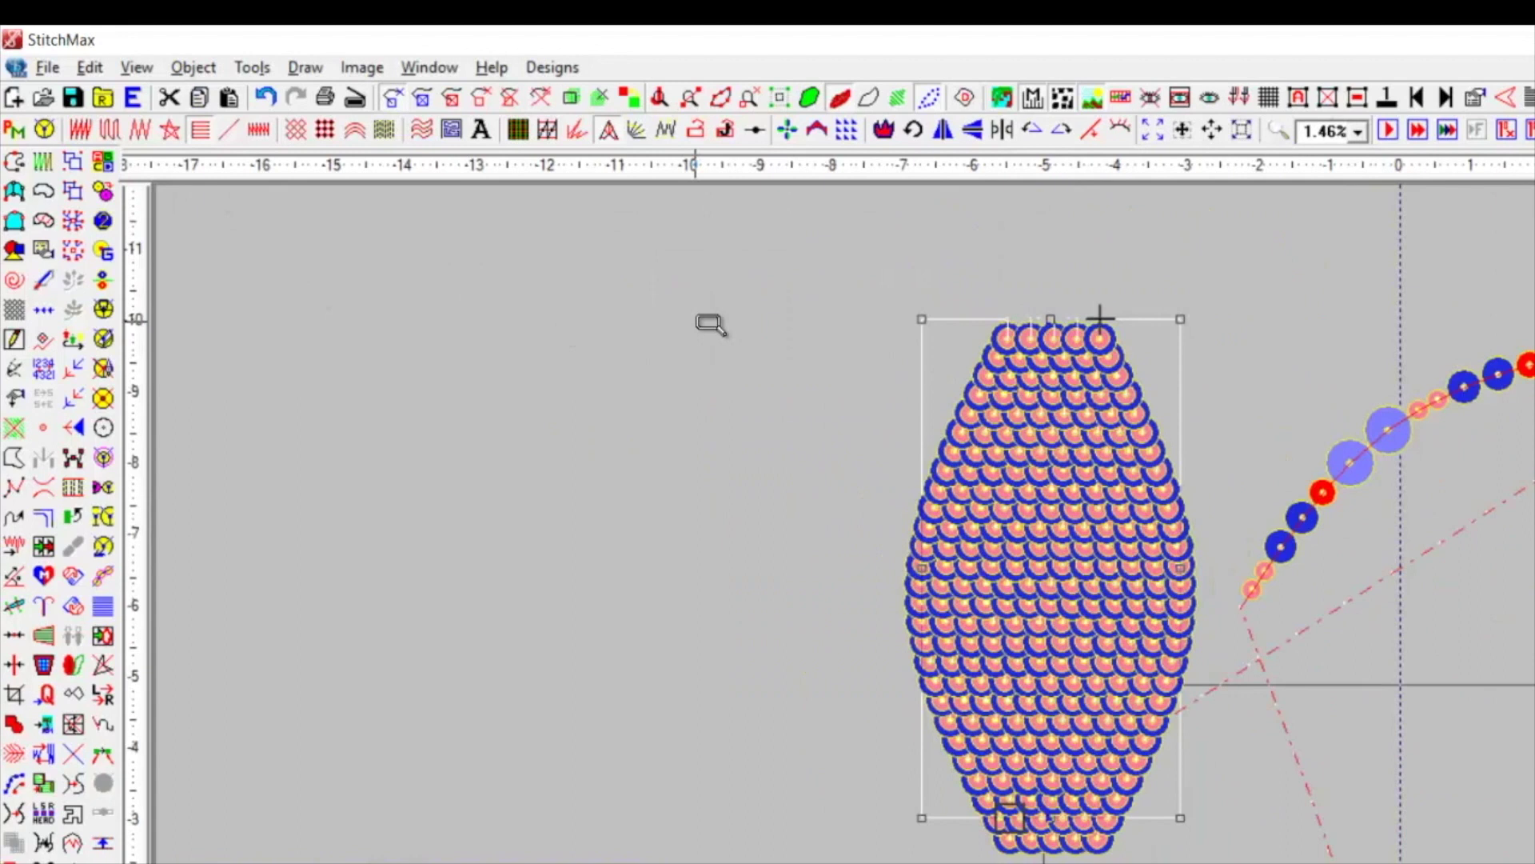
pyautogui.moveTo(795, 309); pyautogui.dragTo(1532, 859)
pyautogui.scroll(1, 1420, 828)
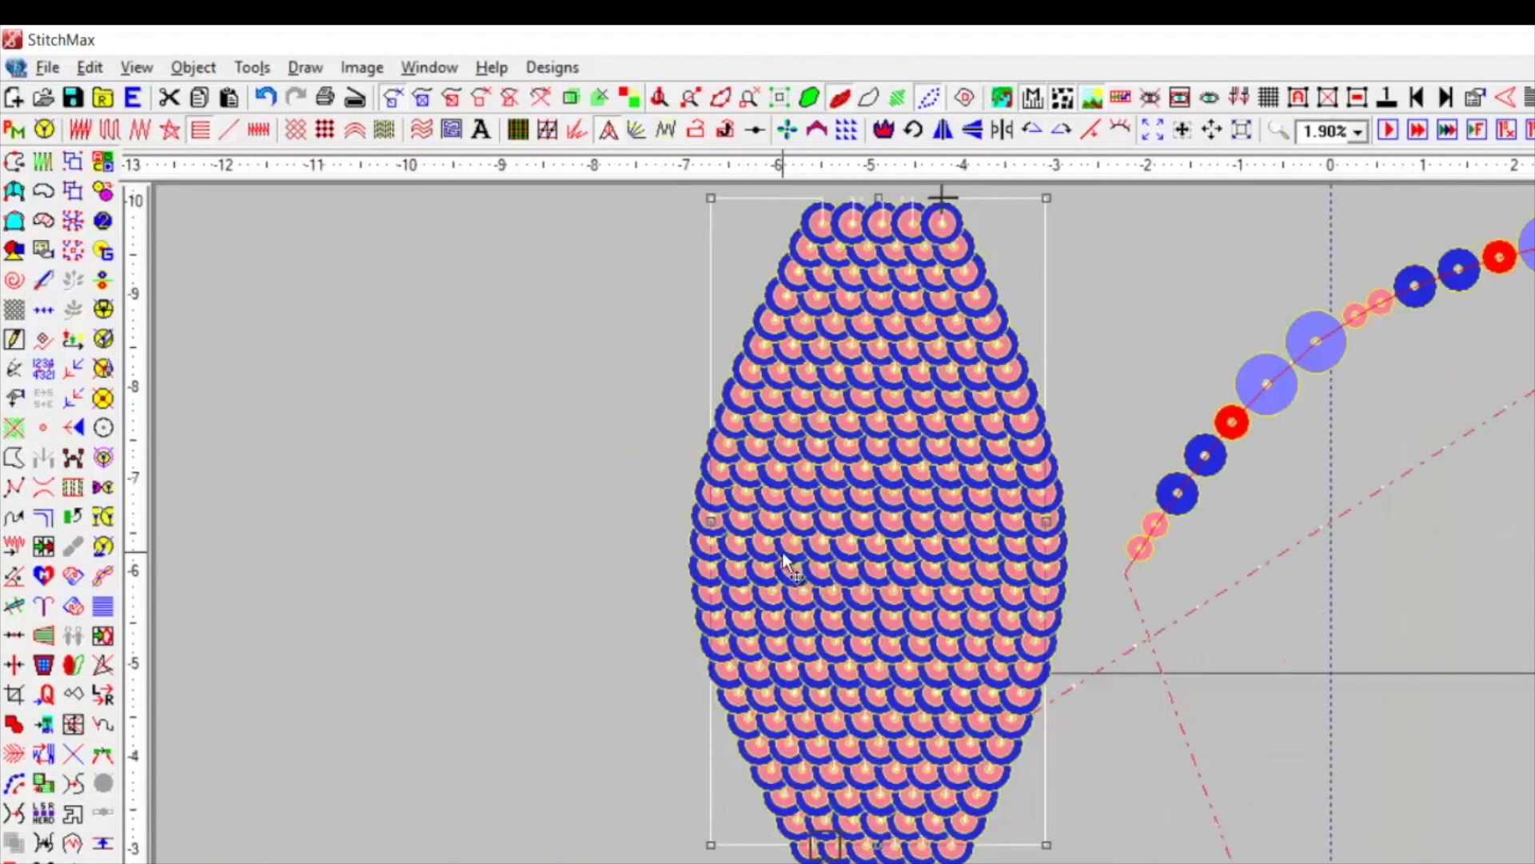
pyautogui.scroll(1, 787, 560)
pyautogui.press('Up')
pyautogui.press('z')
pyautogui.moveTo(398, 313); pyautogui.dragTo(1389, 798)
pyautogui.click(396, 486)
pyautogui.scroll(-2, 472, 468)
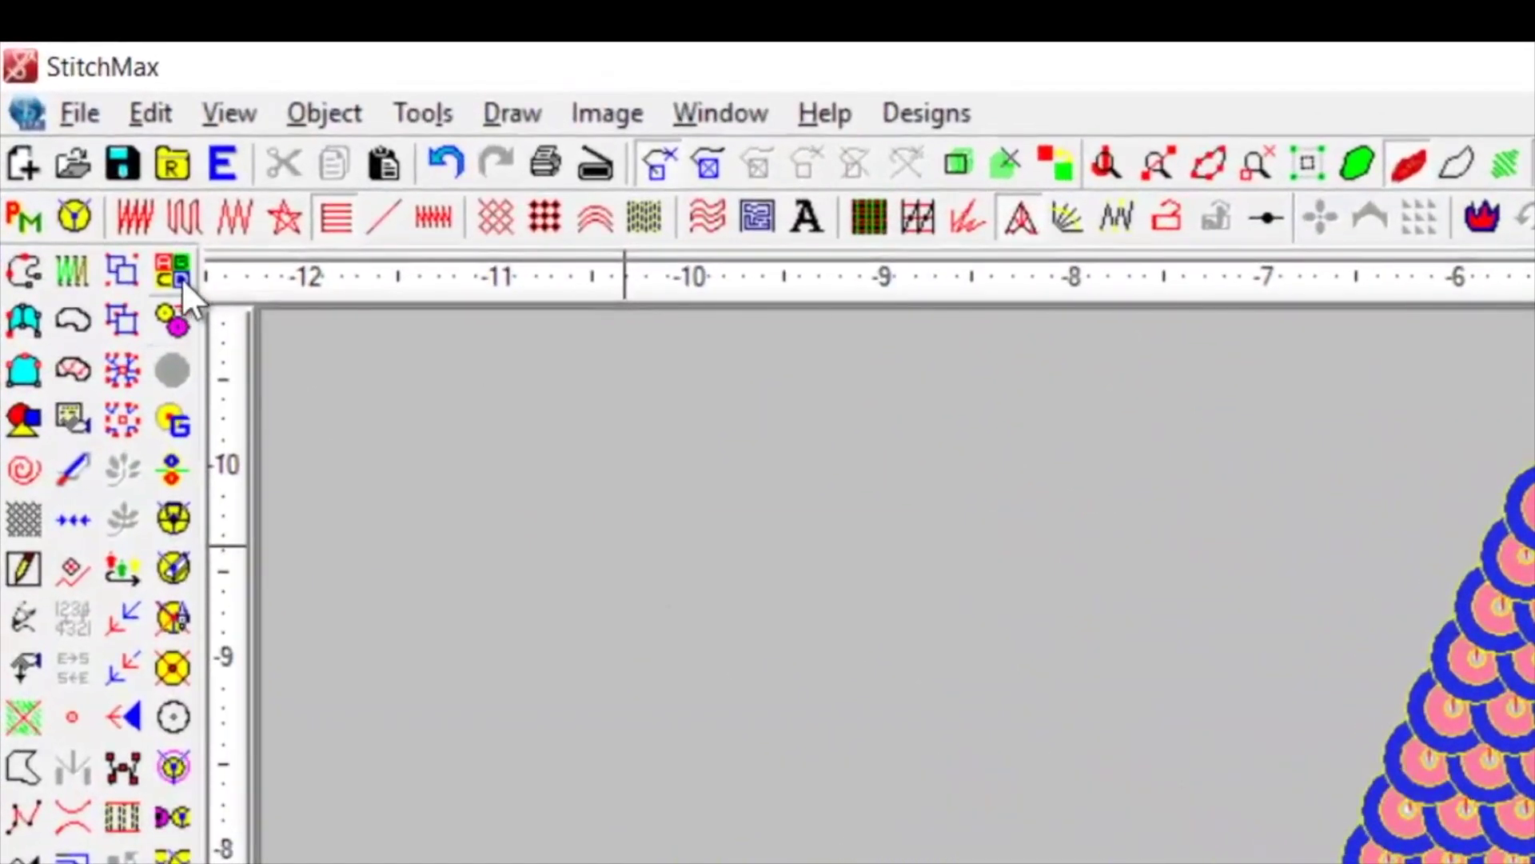
# Use Toggle Sequin In Area in A-B mode on several overlapping rectangular areas across the middle of the closed fill
pyautogui.click(181, 276)
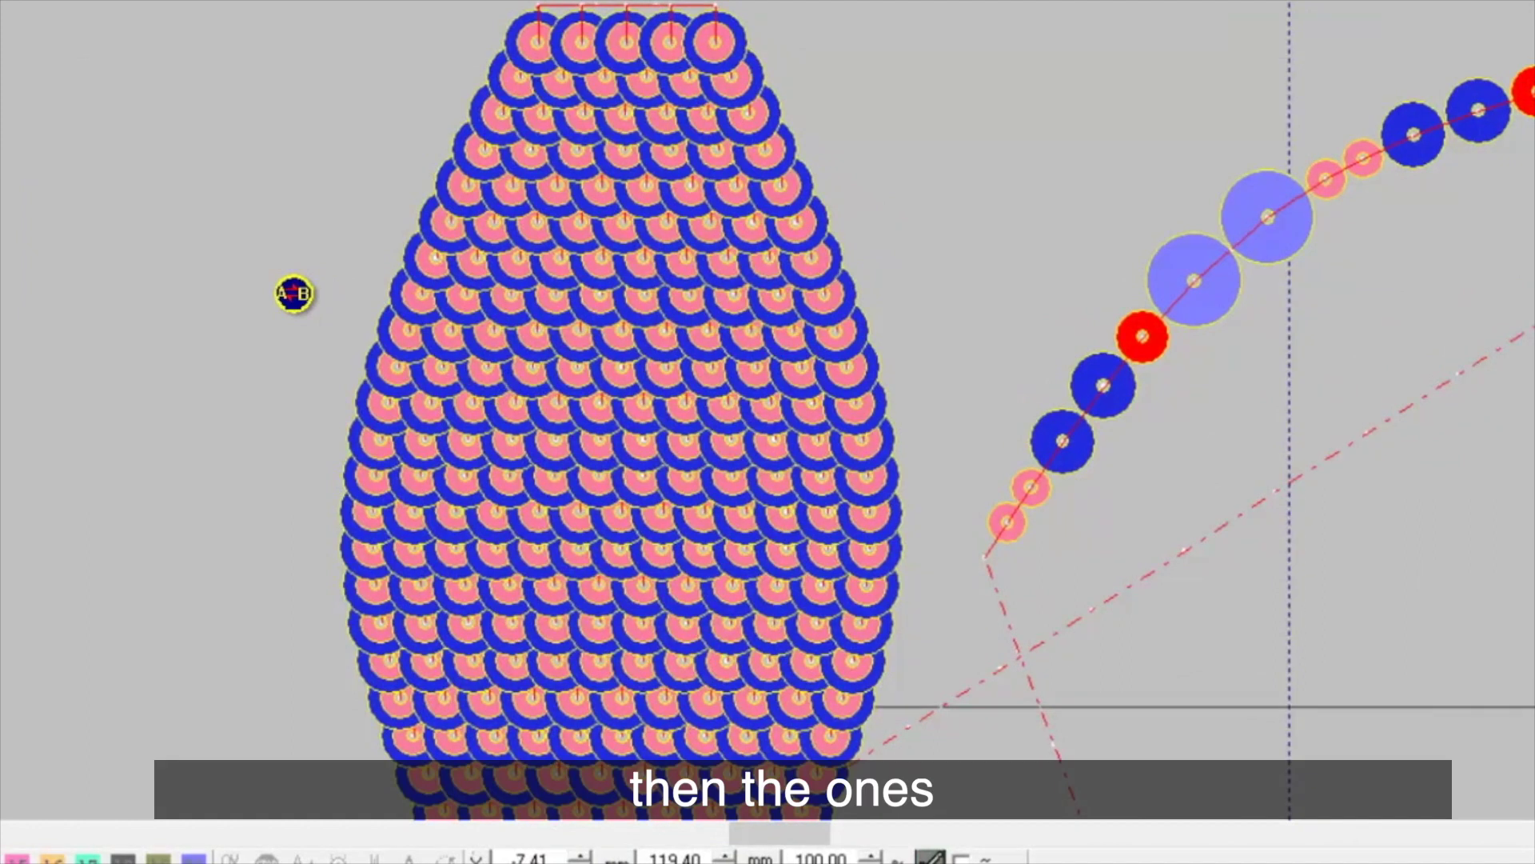
pyautogui.moveTo(491, 346); pyautogui.dragTo(746, 549)
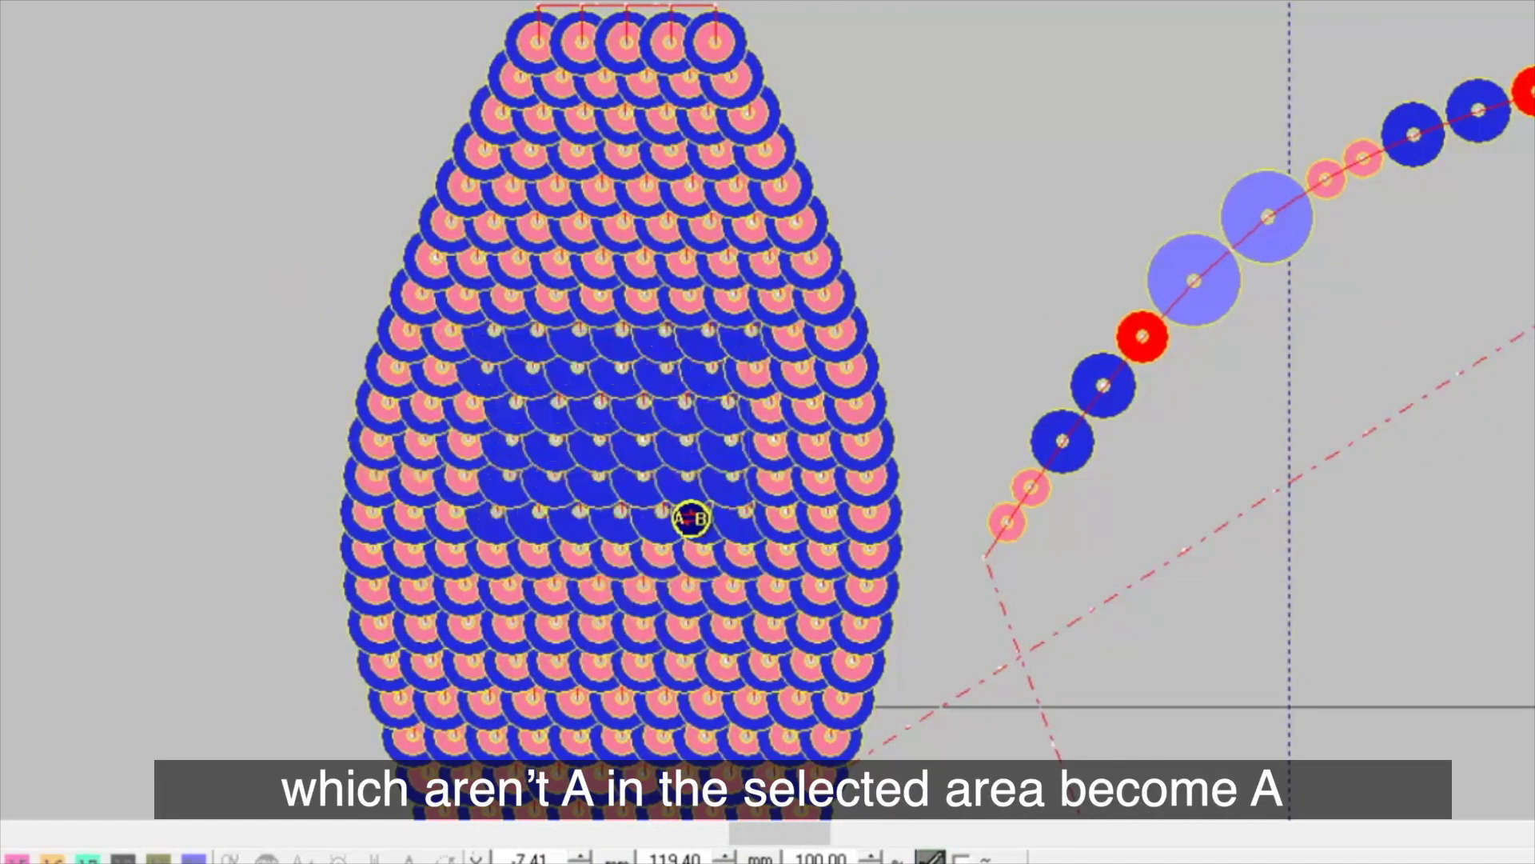
pyautogui.moveTo(495, 344); pyautogui.dragTo(799, 543)
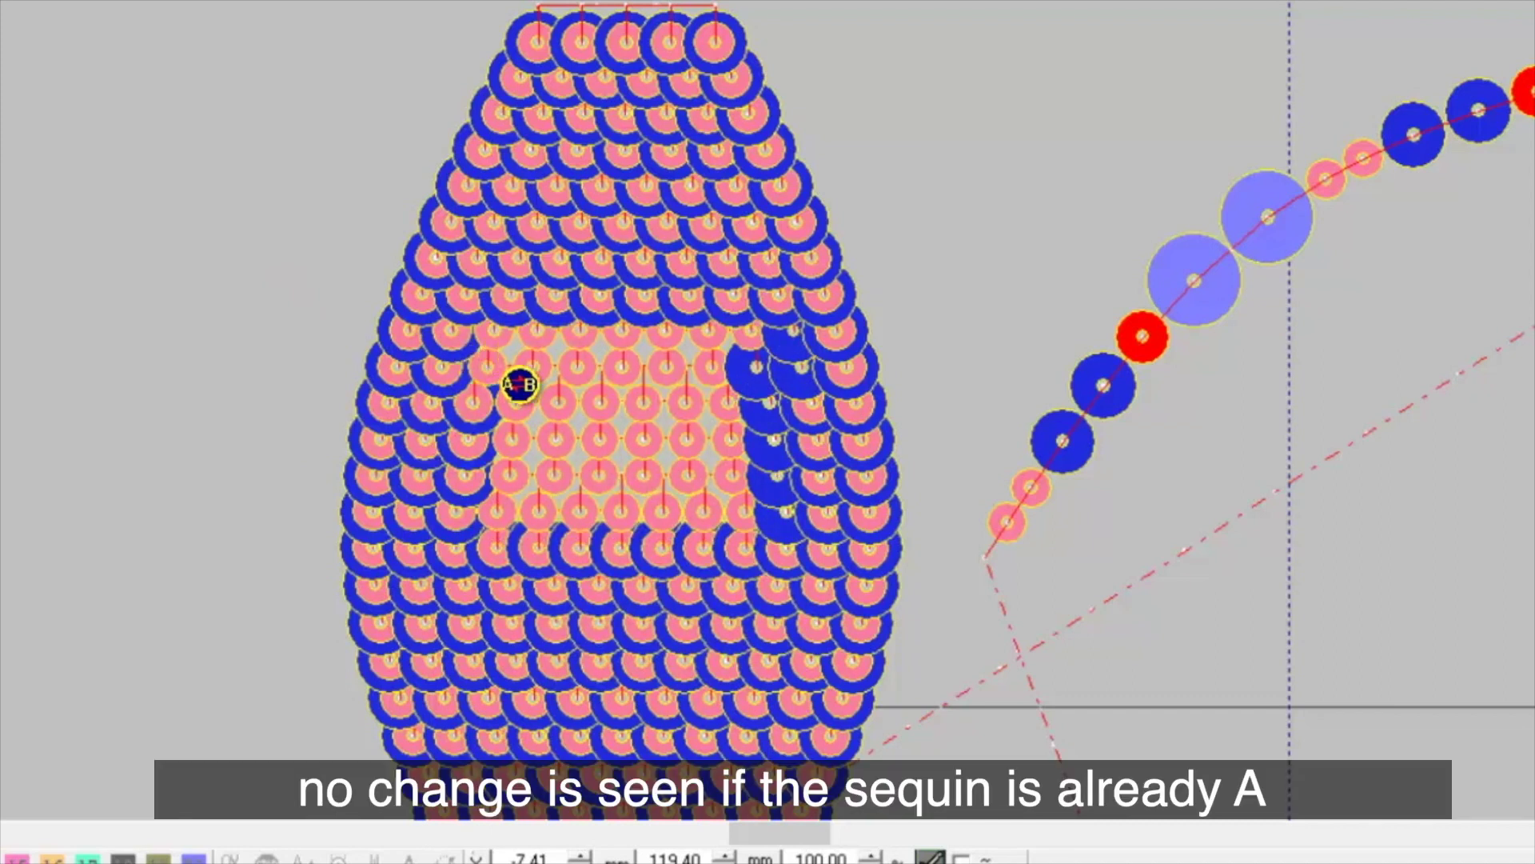
pyautogui.moveTo(521, 385); pyautogui.dragTo(456, 531)
pyautogui.moveTo(596, 369); pyautogui.dragTo(464, 534)
pyautogui.moveTo(652, 360); pyautogui.dragTo(518, 526)
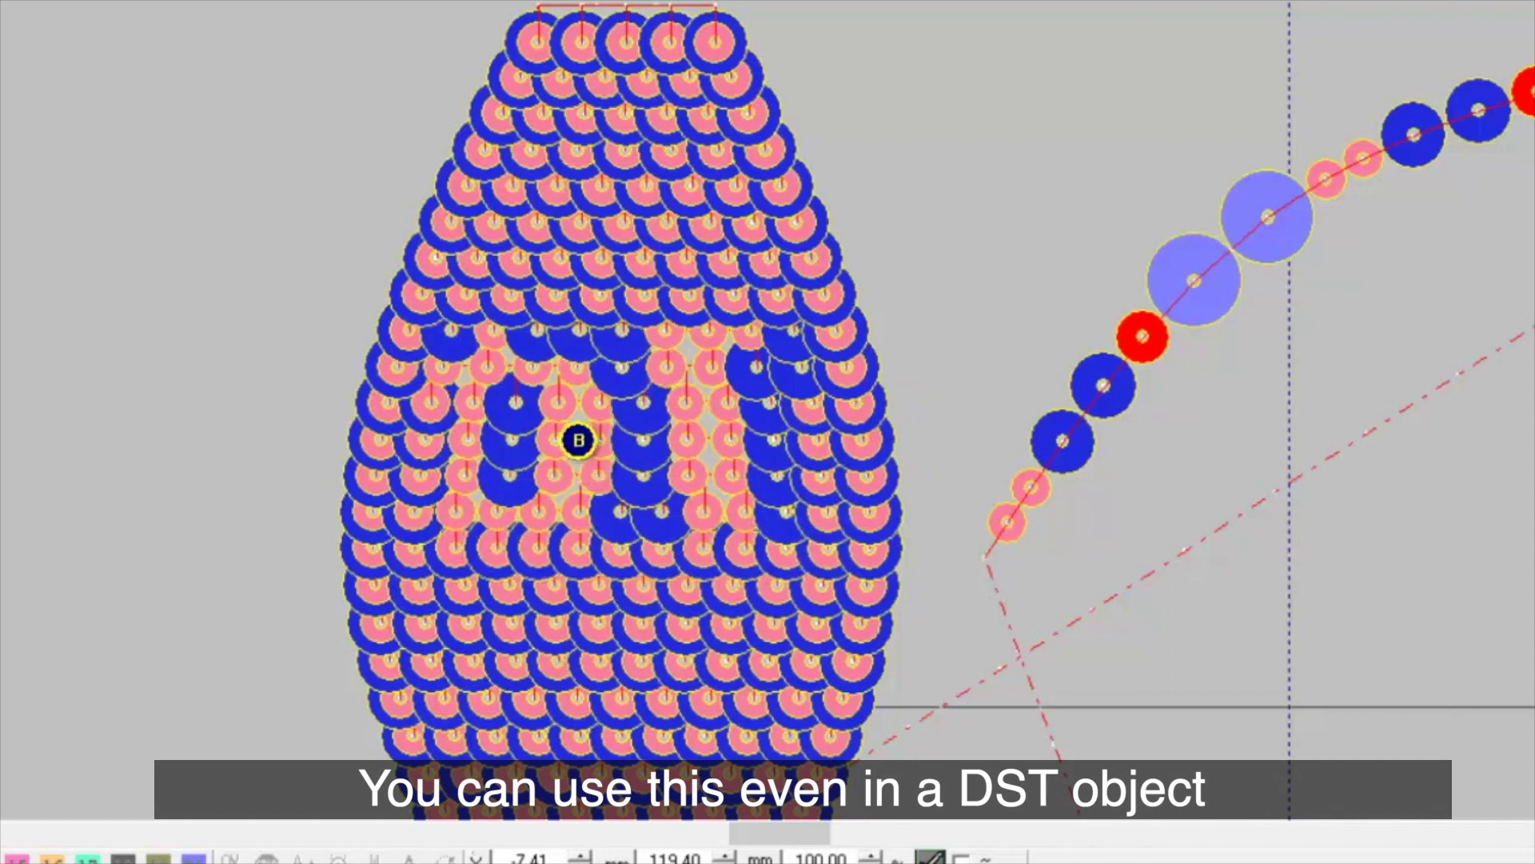
# Convert the toggled central patch of the fill to B sequins, and then convert it to A sequins throughout
pyautogui.moveTo(471, 367); pyautogui.dragTo(699, 538)
pyautogui.moveTo(478, 379); pyautogui.dragTo(691, 521)
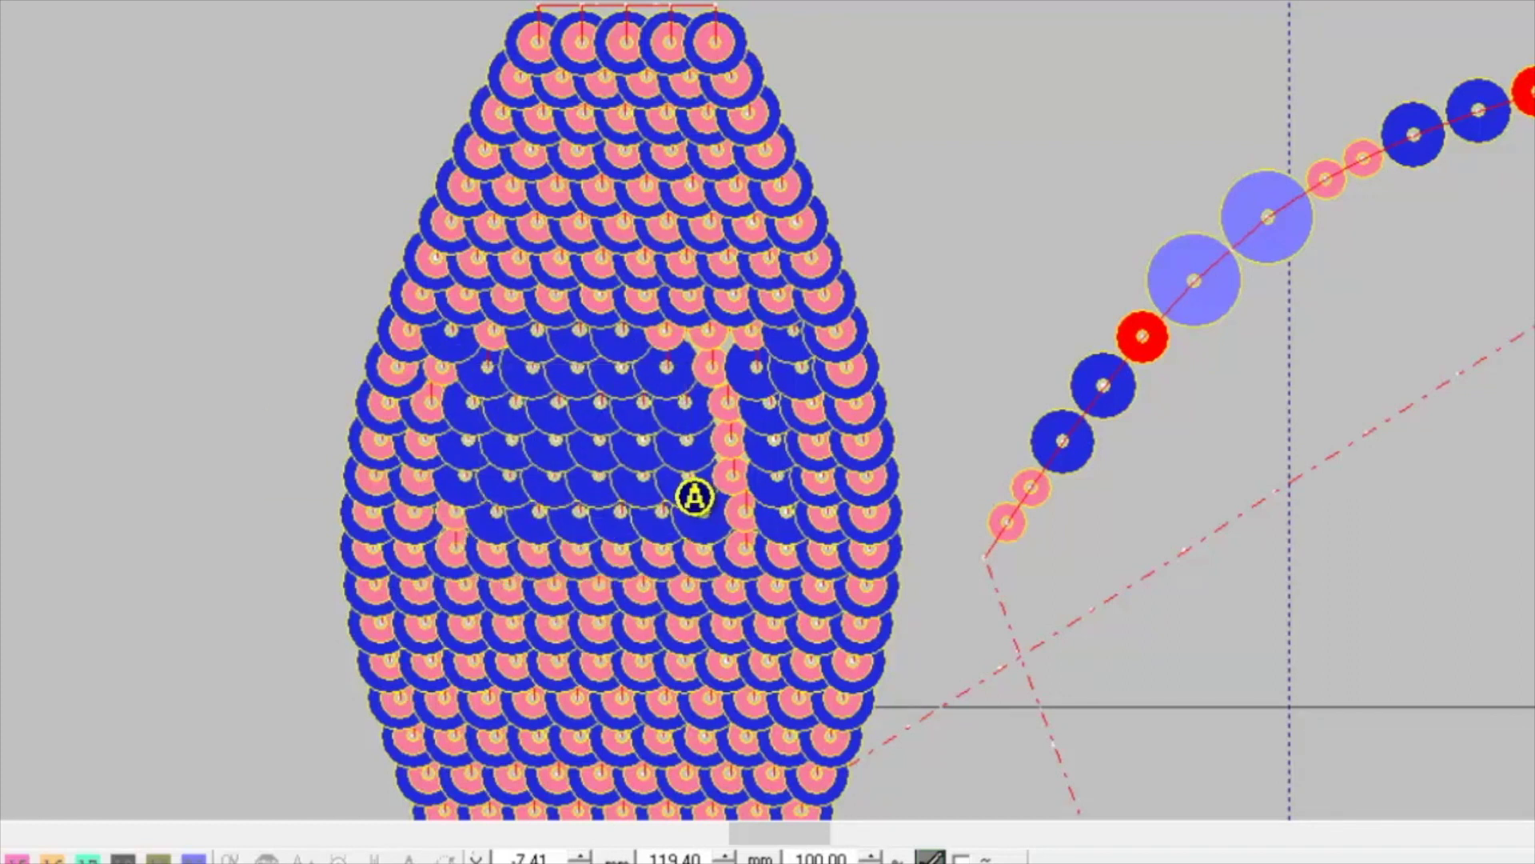
pyautogui.moveTo(477, 367); pyautogui.dragTo(693, 521)
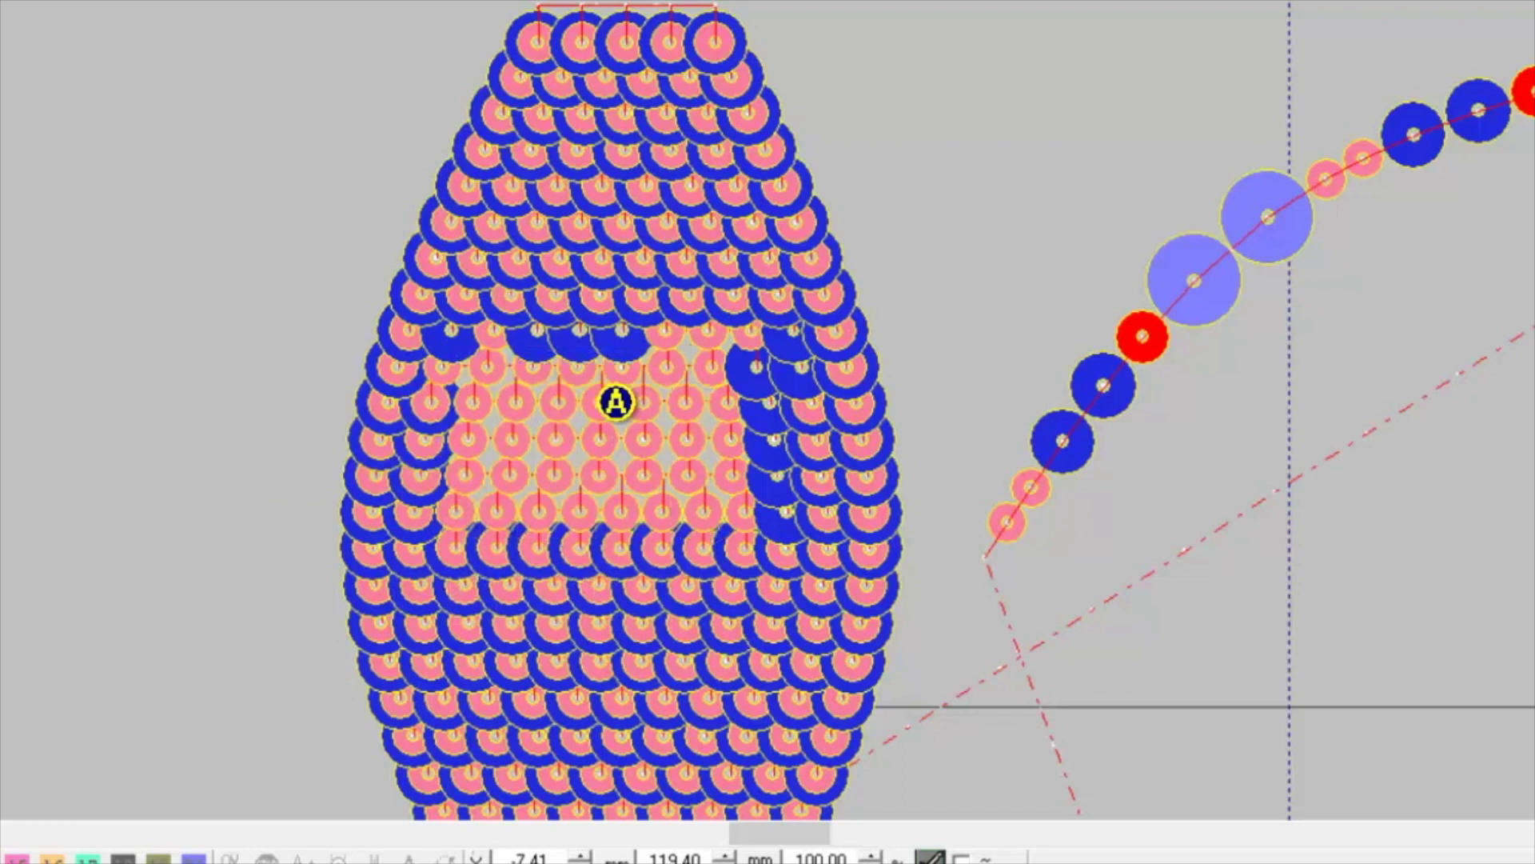
pyautogui.moveTo(508, 340)
pyautogui.mouseDown()
pyautogui.moveTo(644, 391)
pyautogui.moveTo(661, 419)
pyautogui.mouseUp()
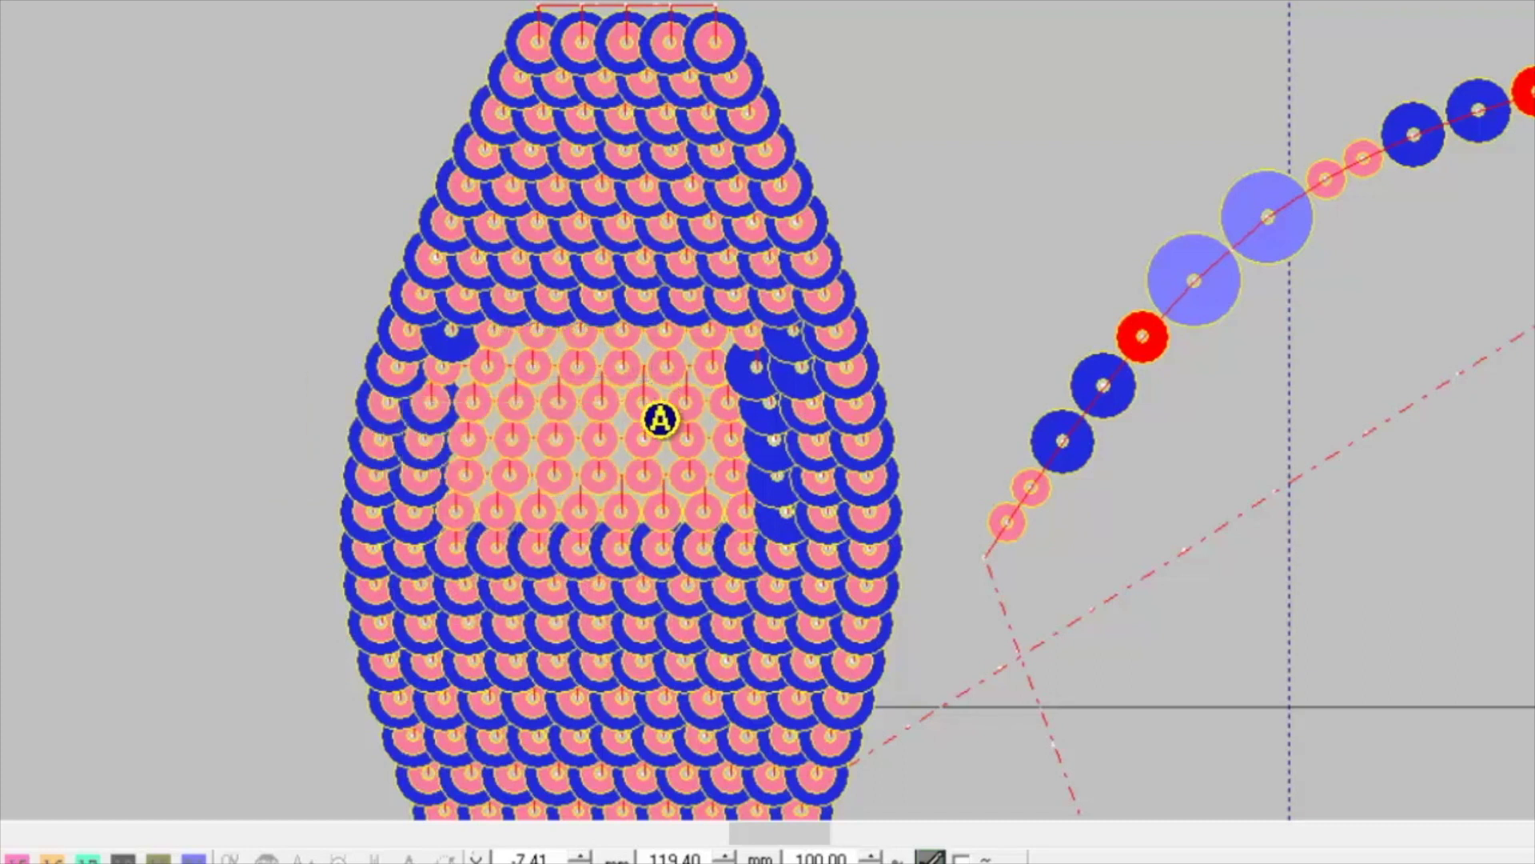
pyautogui.moveTo(526, 377); pyautogui.dragTo(674, 480)
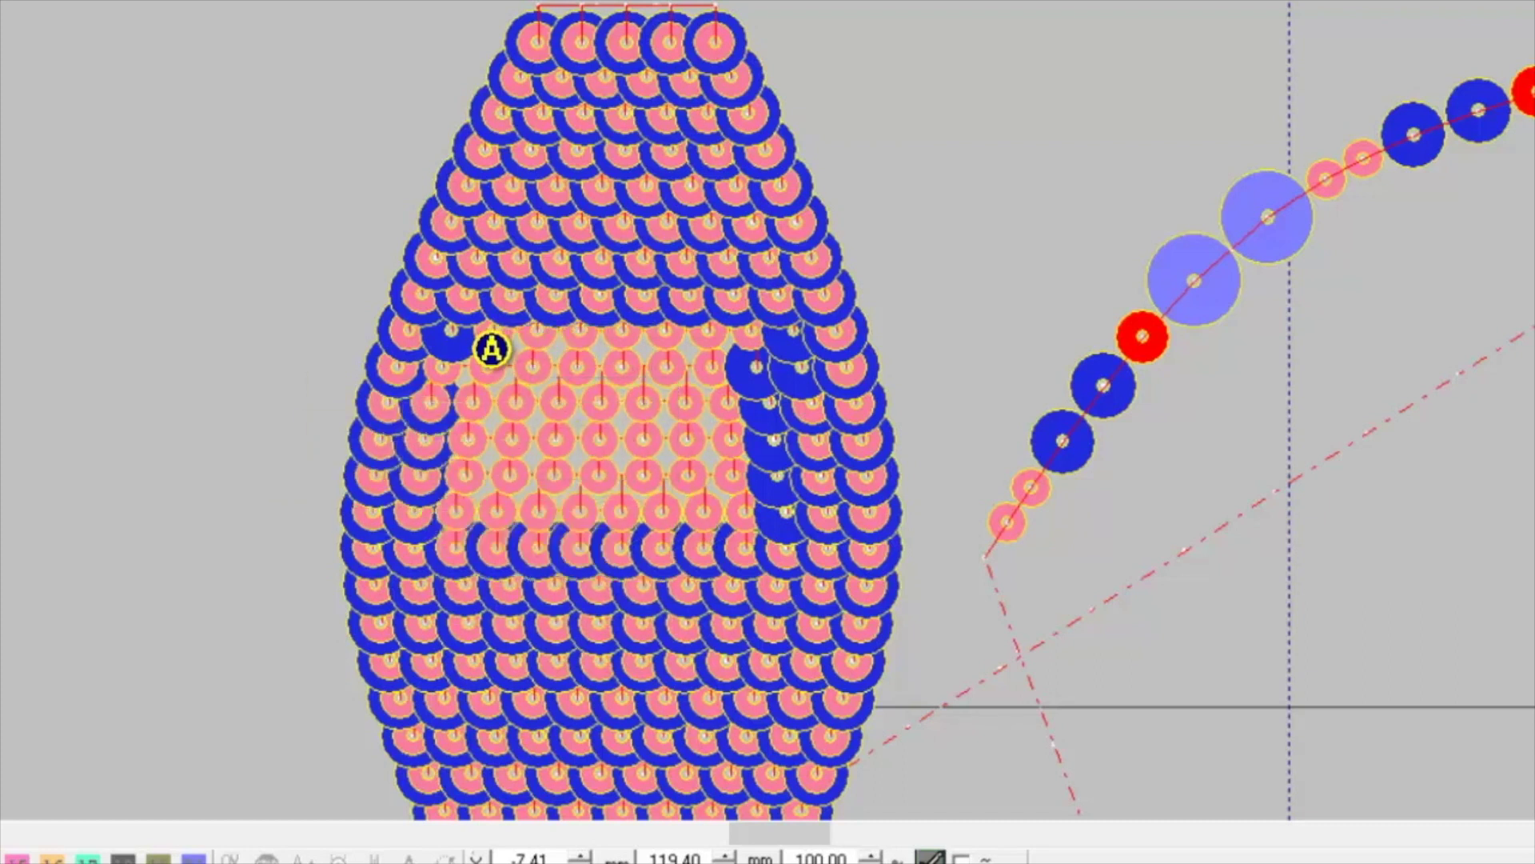
# Extend the A sequin patch towards both side edges of the fill and set the sequin at its upper-left corner to AB
pyautogui.moveTo(483, 323); pyautogui.dragTo(410, 351)
pyautogui.moveTo(507, 363); pyautogui.dragTo(421, 538)
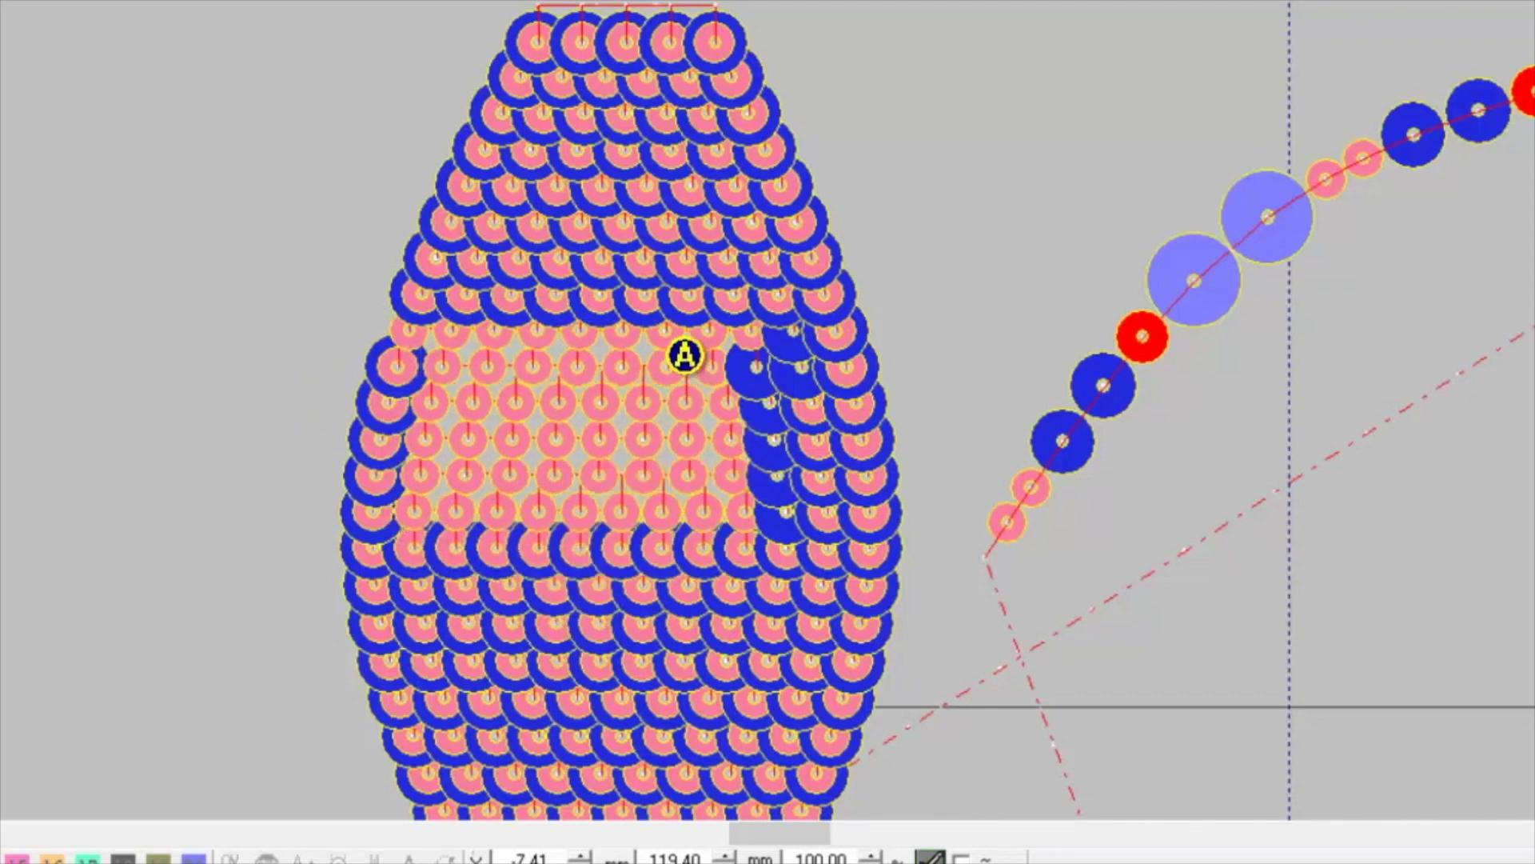
pyautogui.moveTo(682, 342); pyautogui.dragTo(813, 497)
pyautogui.moveTo(710, 436); pyautogui.dragTo(837, 544)
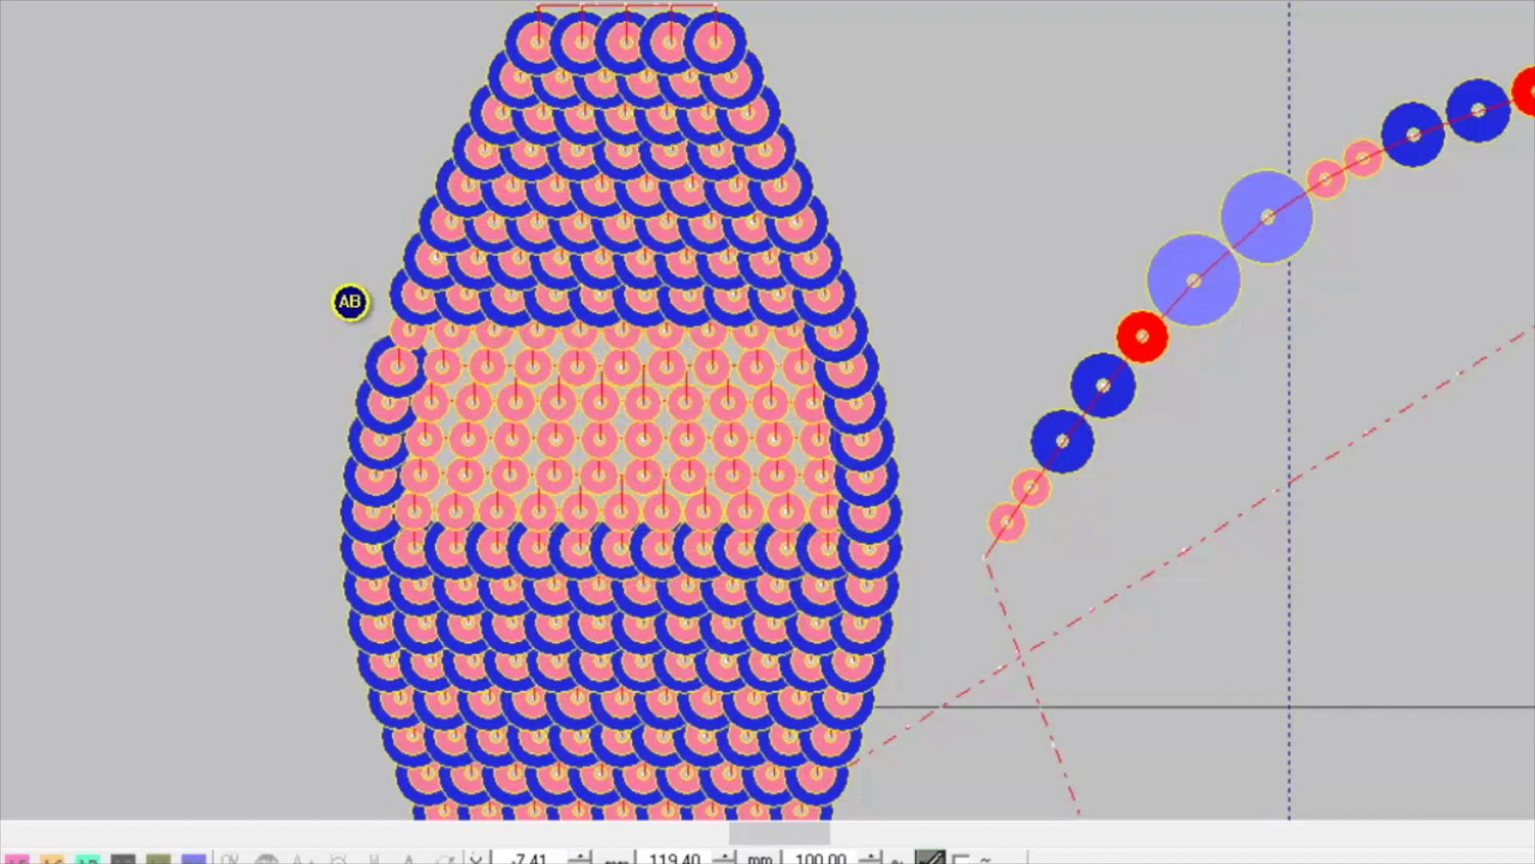
pyautogui.moveTo(376, 315); pyautogui.dragTo(421, 356)
# Change a rectangular block below the A patch to C sequins and the block beneath it to D sequins
pyautogui.scroll(-1, 474, 410)
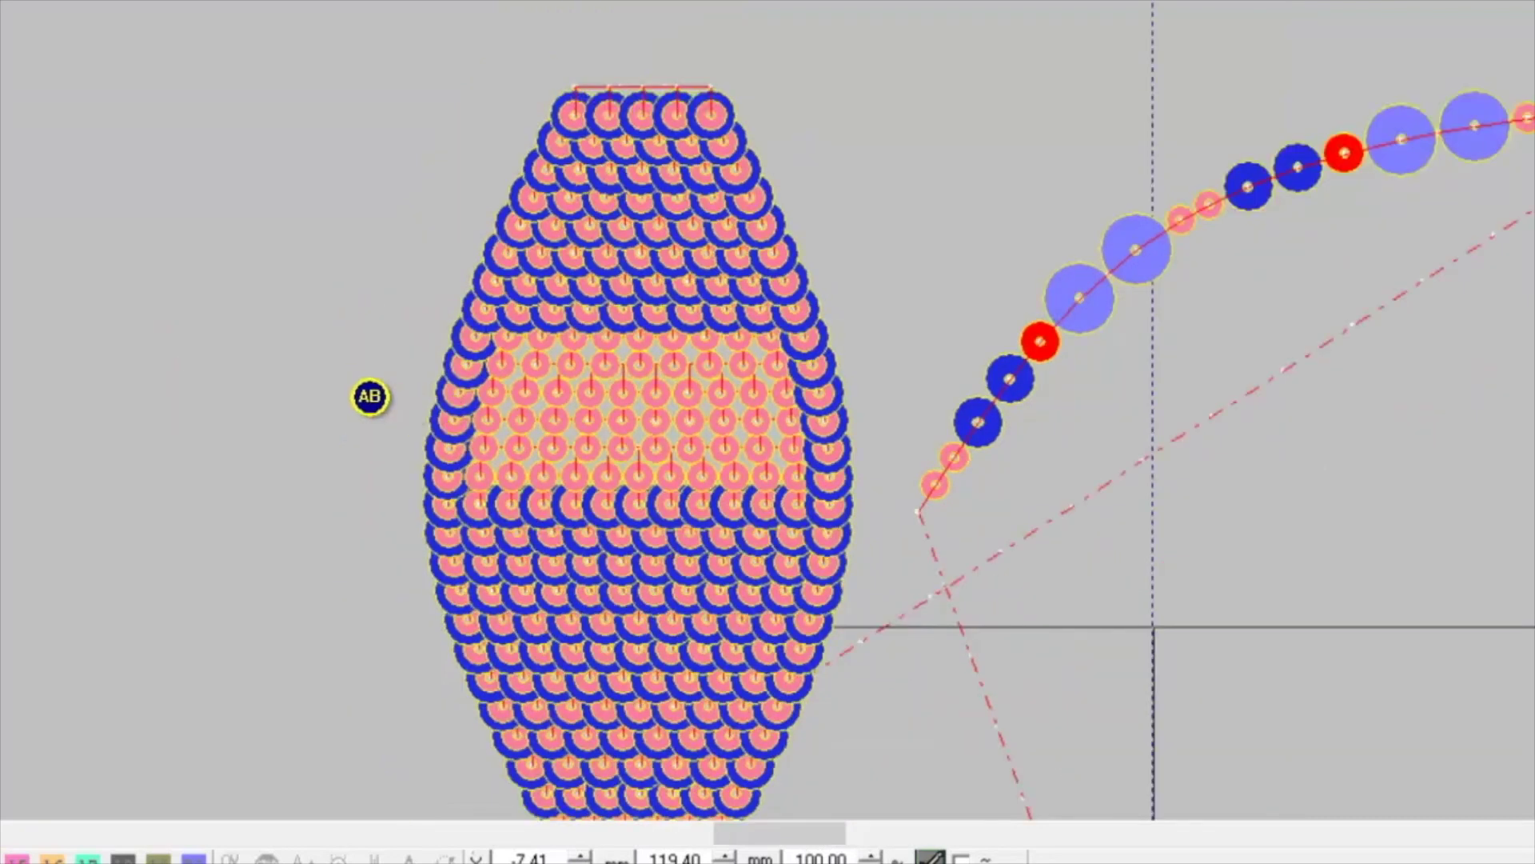
pyautogui.scroll(-2, 707, 388)
pyautogui.scroll(1, 621, 310)
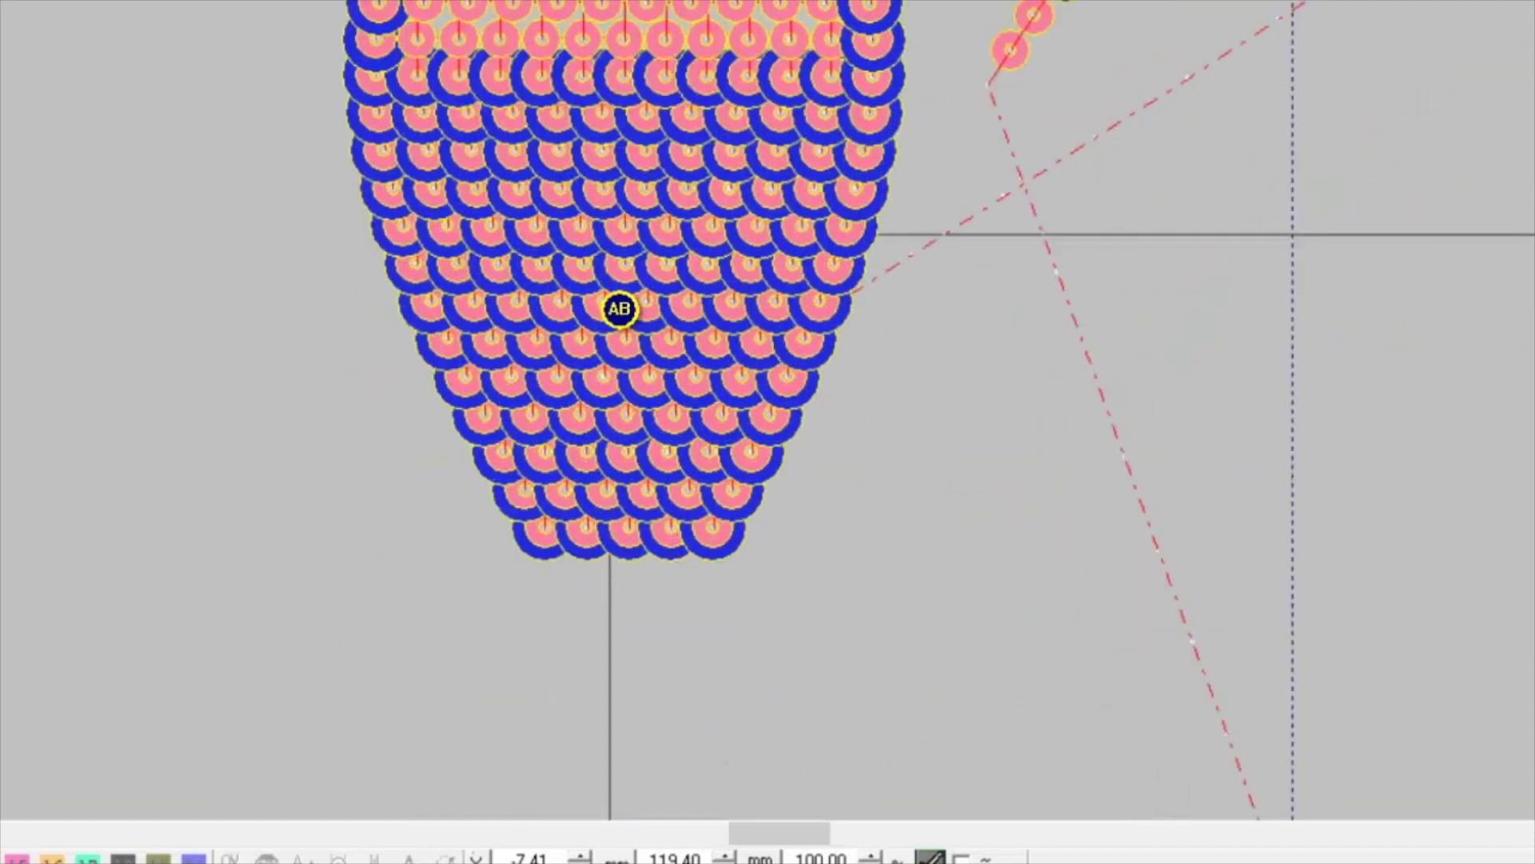
pyautogui.scroll(2, 621, 310)
pyautogui.scroll(-1, 620, 309)
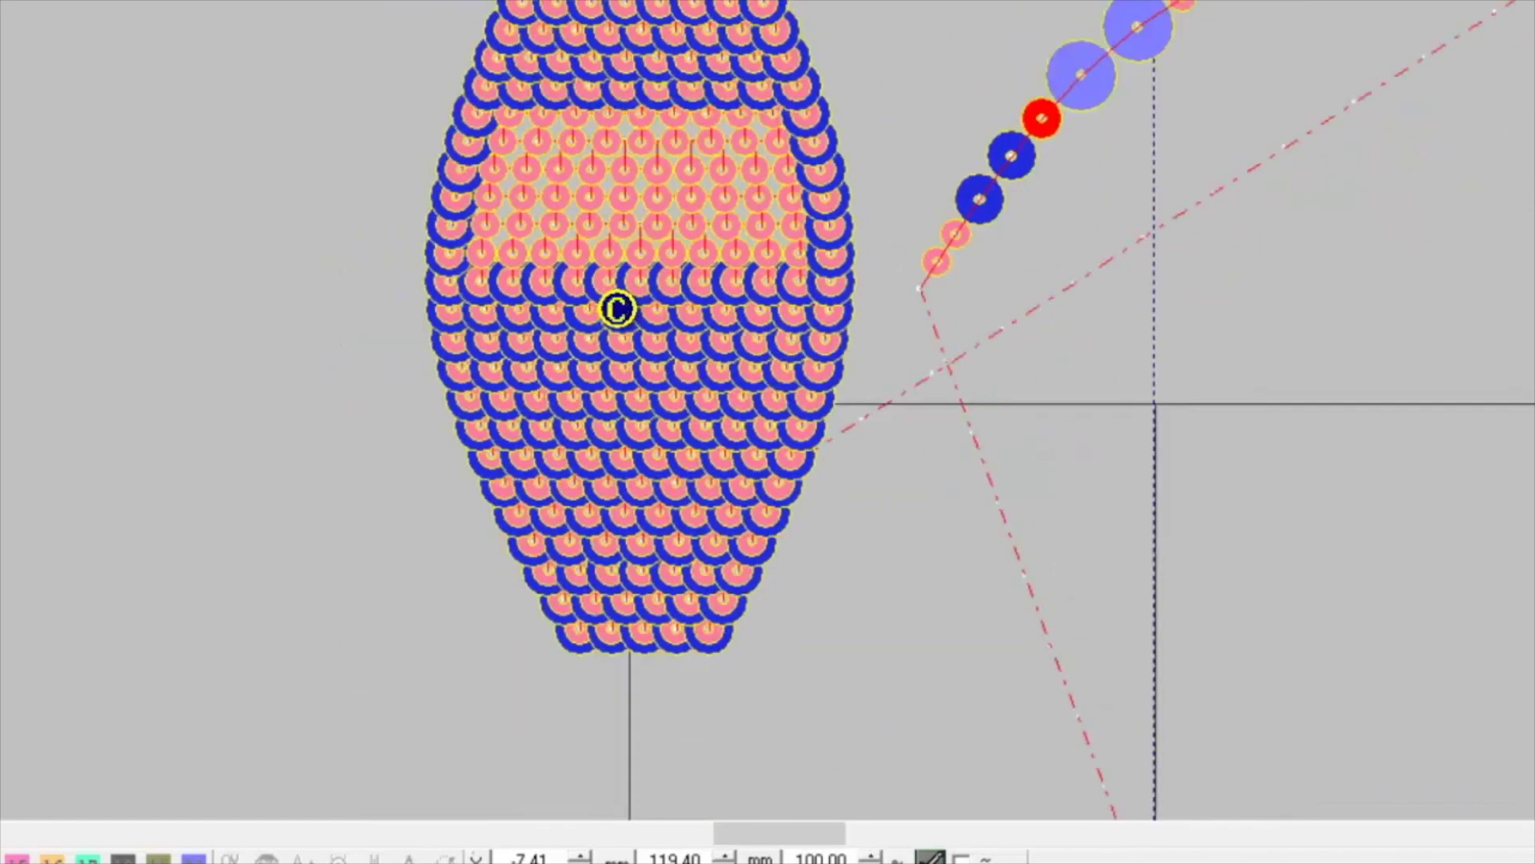
pyautogui.moveTo(575, 315); pyautogui.dragTo(682, 441)
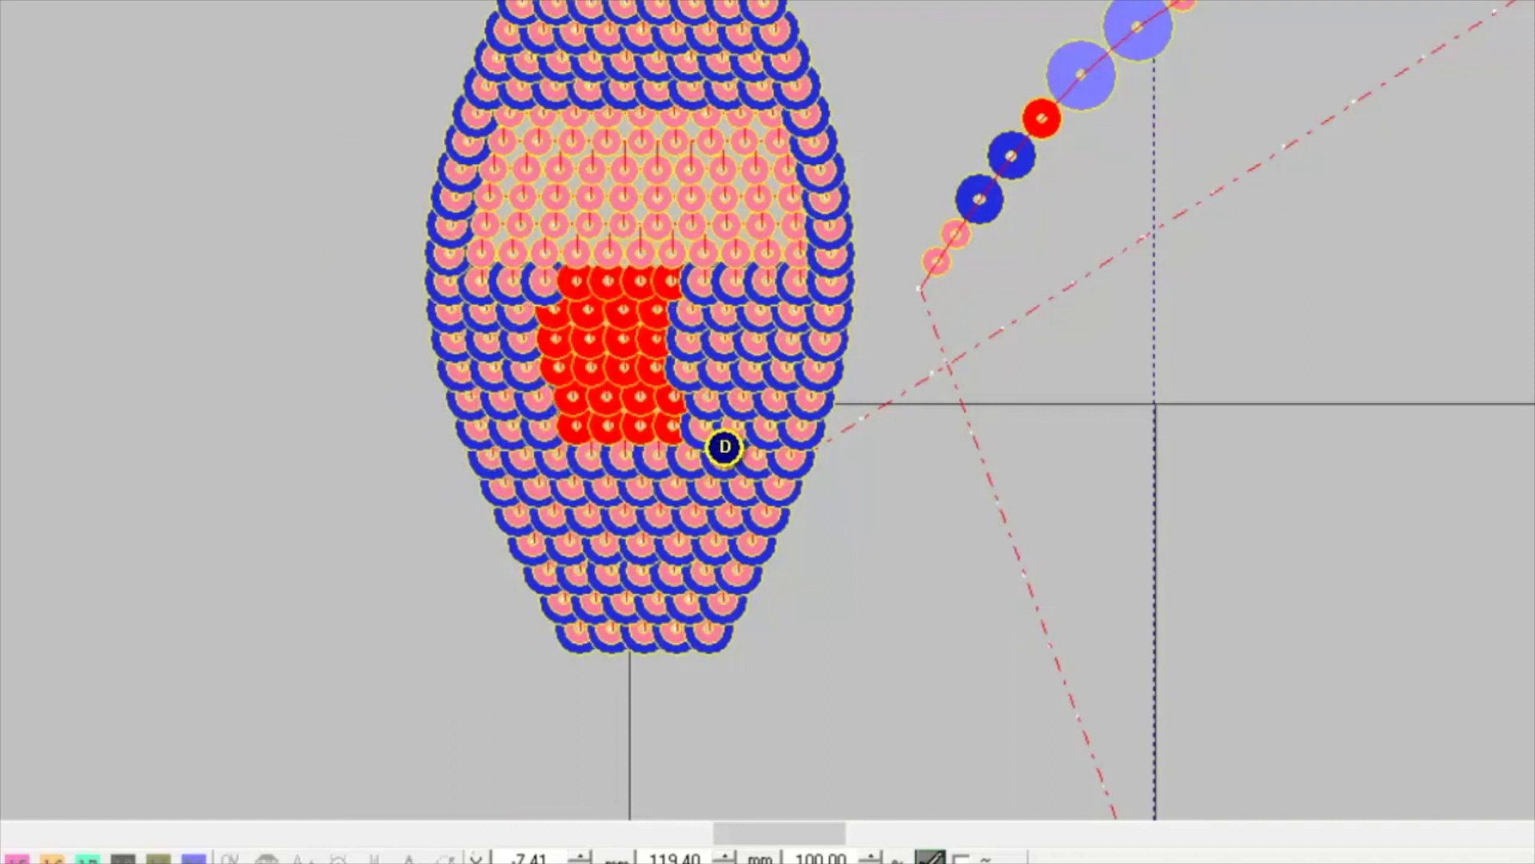
pyautogui.moveTo(566, 469); pyautogui.dragTo(730, 583)
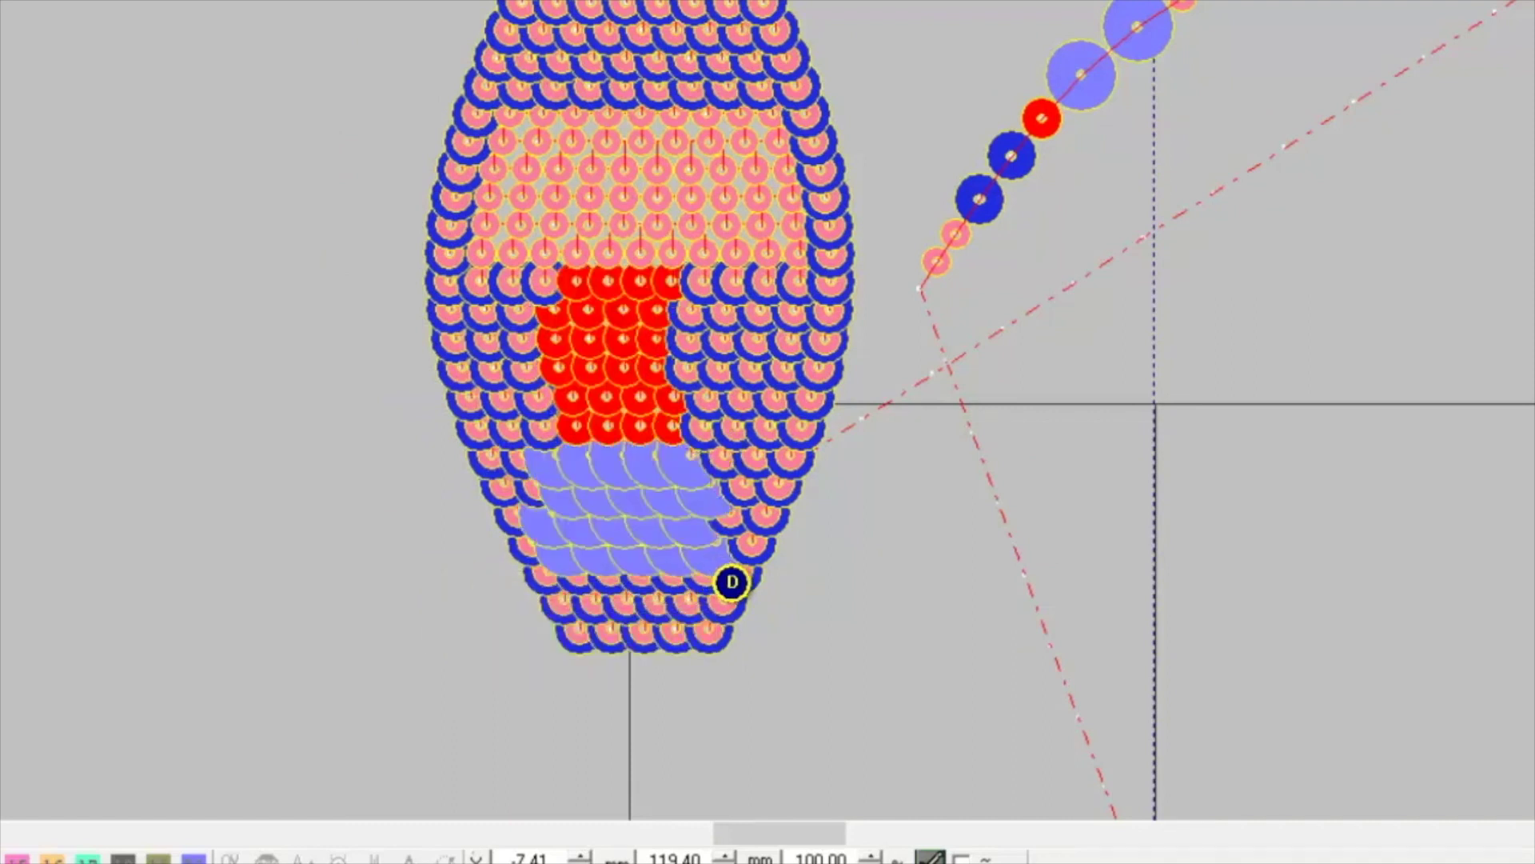
pyautogui.scroll(-2, 771, 585)
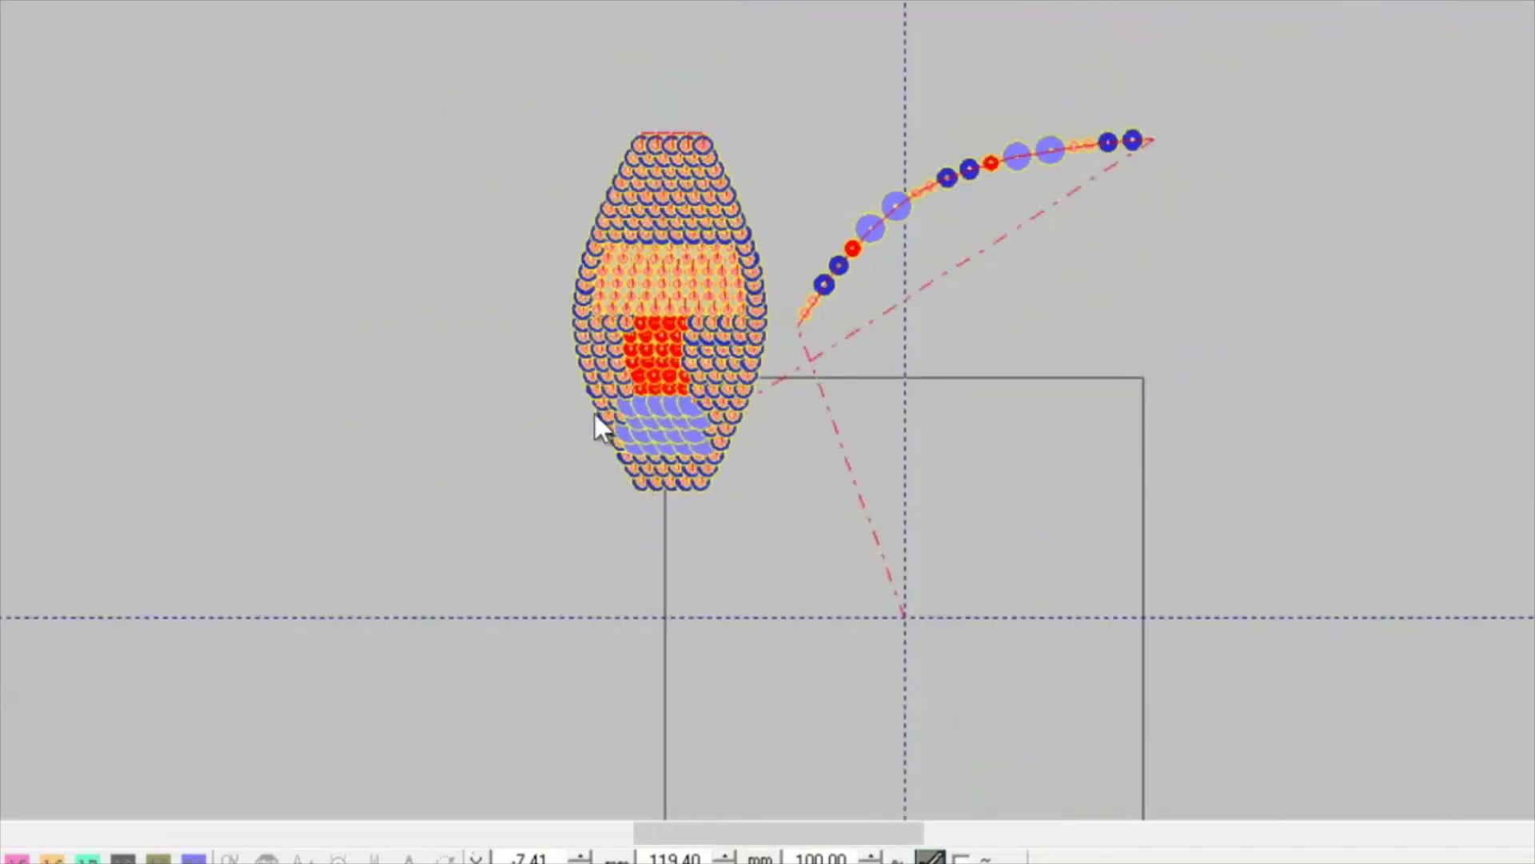
# Draw a closed curved boundary about 16 by 13 mm over the upper part of the sequin fill
pyautogui.scroll(2, 1332, 600)
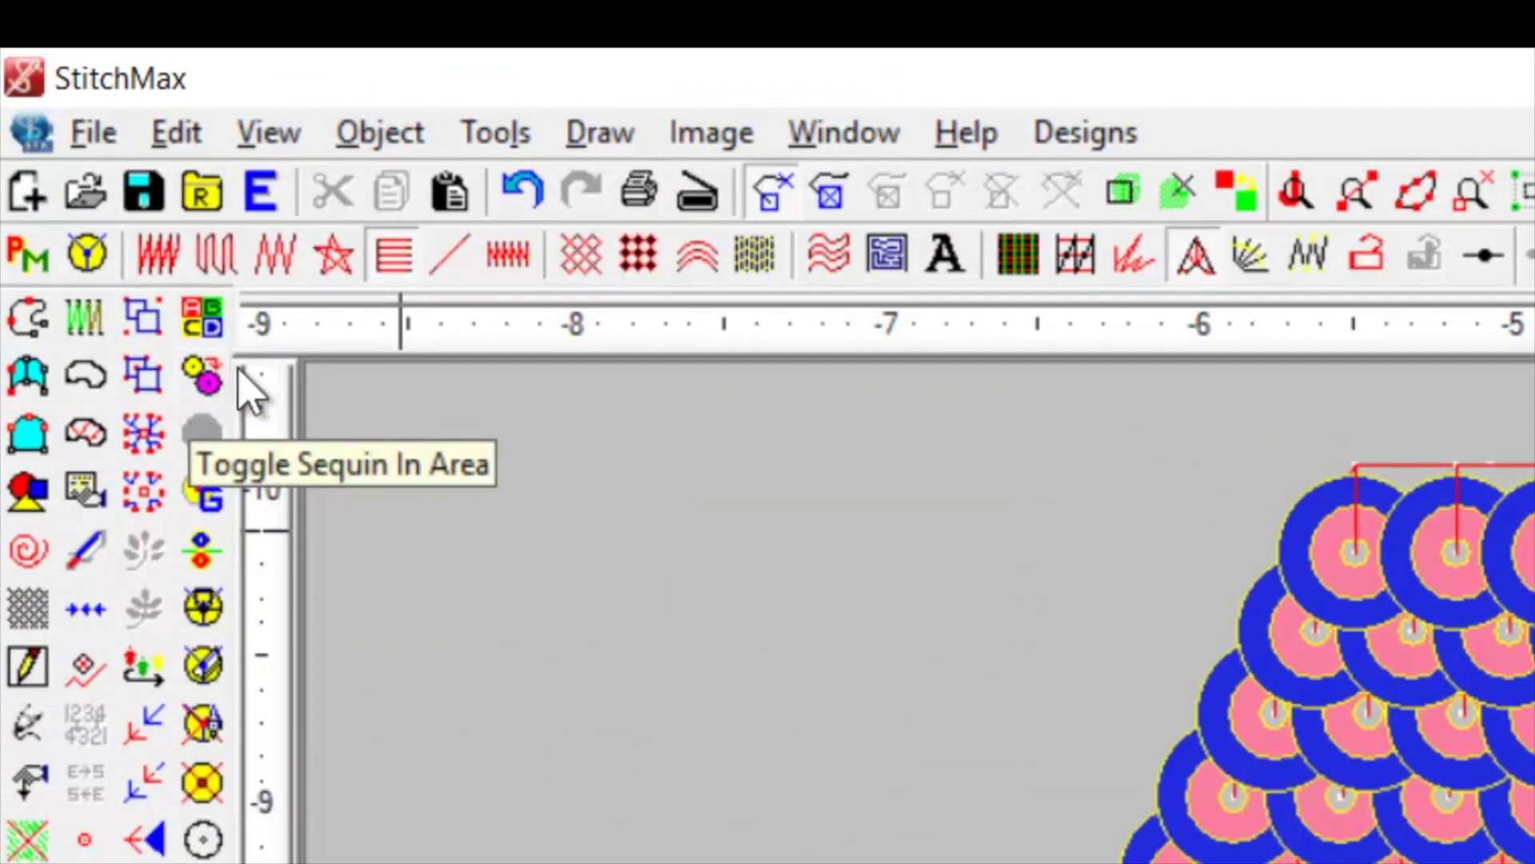
pyautogui.click(38, 316)
pyautogui.click(1112, 817)
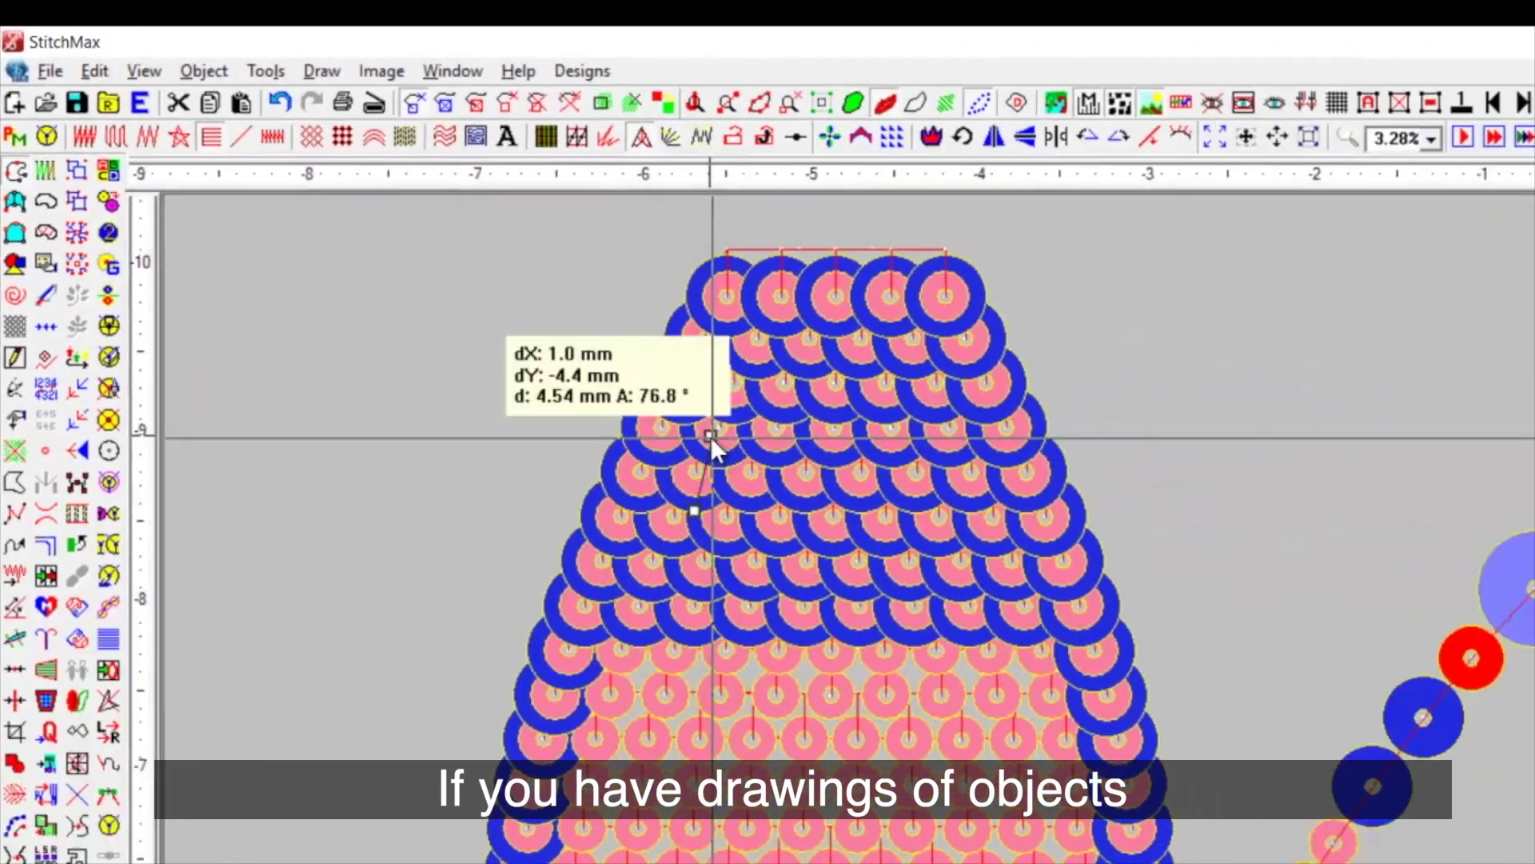
pyautogui.click(1333, 814)
pyautogui.click(1512, 620)
pyautogui.click(660, 260)
pyautogui.click(700, 322)
pyautogui.click(704, 382)
pyautogui.click(670, 405)
pyautogui.click(610, 410)
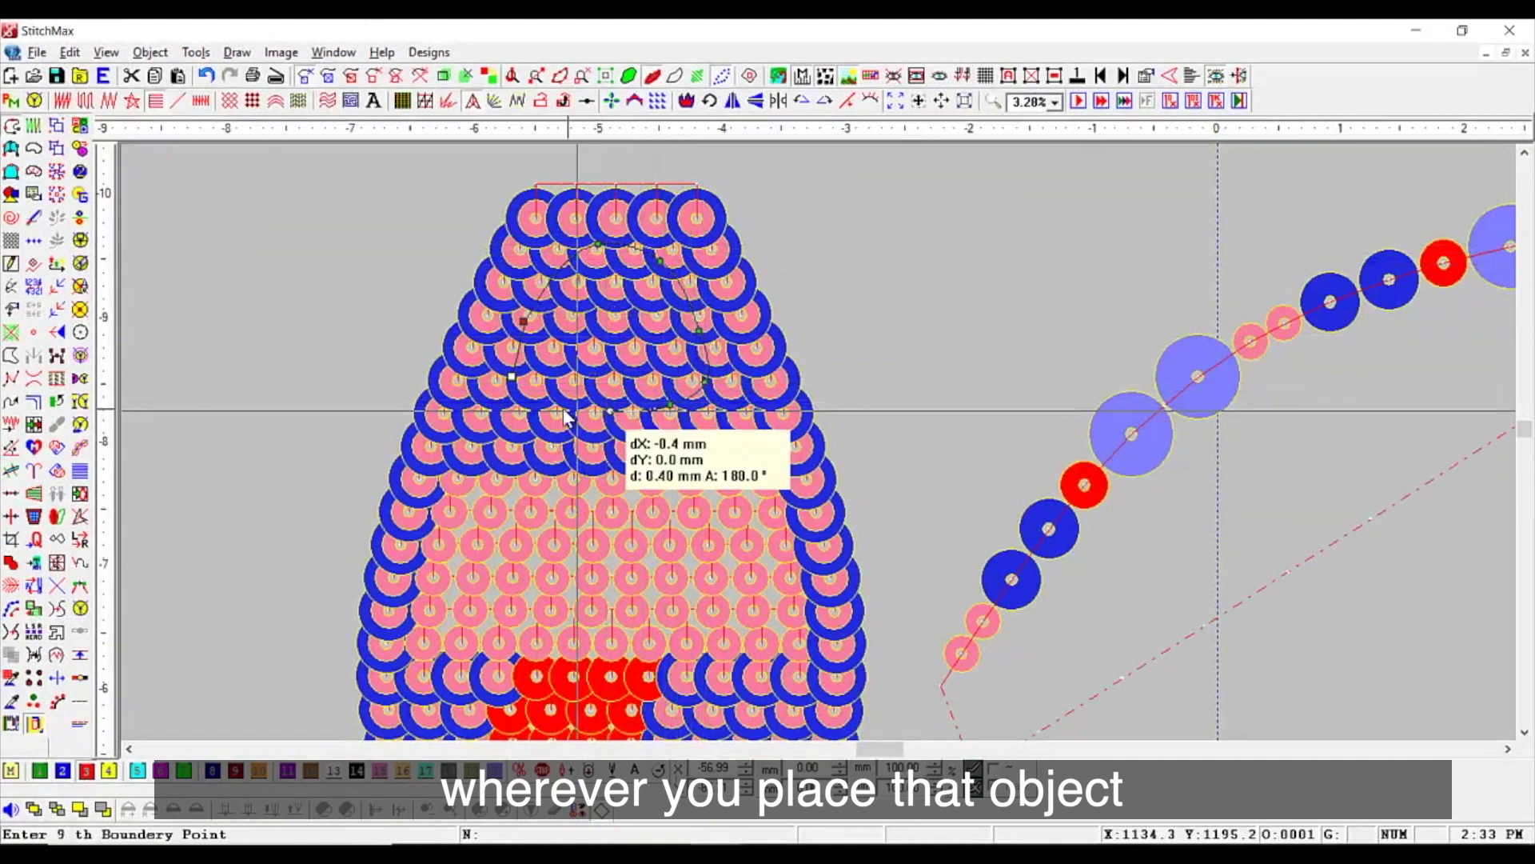
pyautogui.click(562, 408)
pyautogui.click(538, 397)
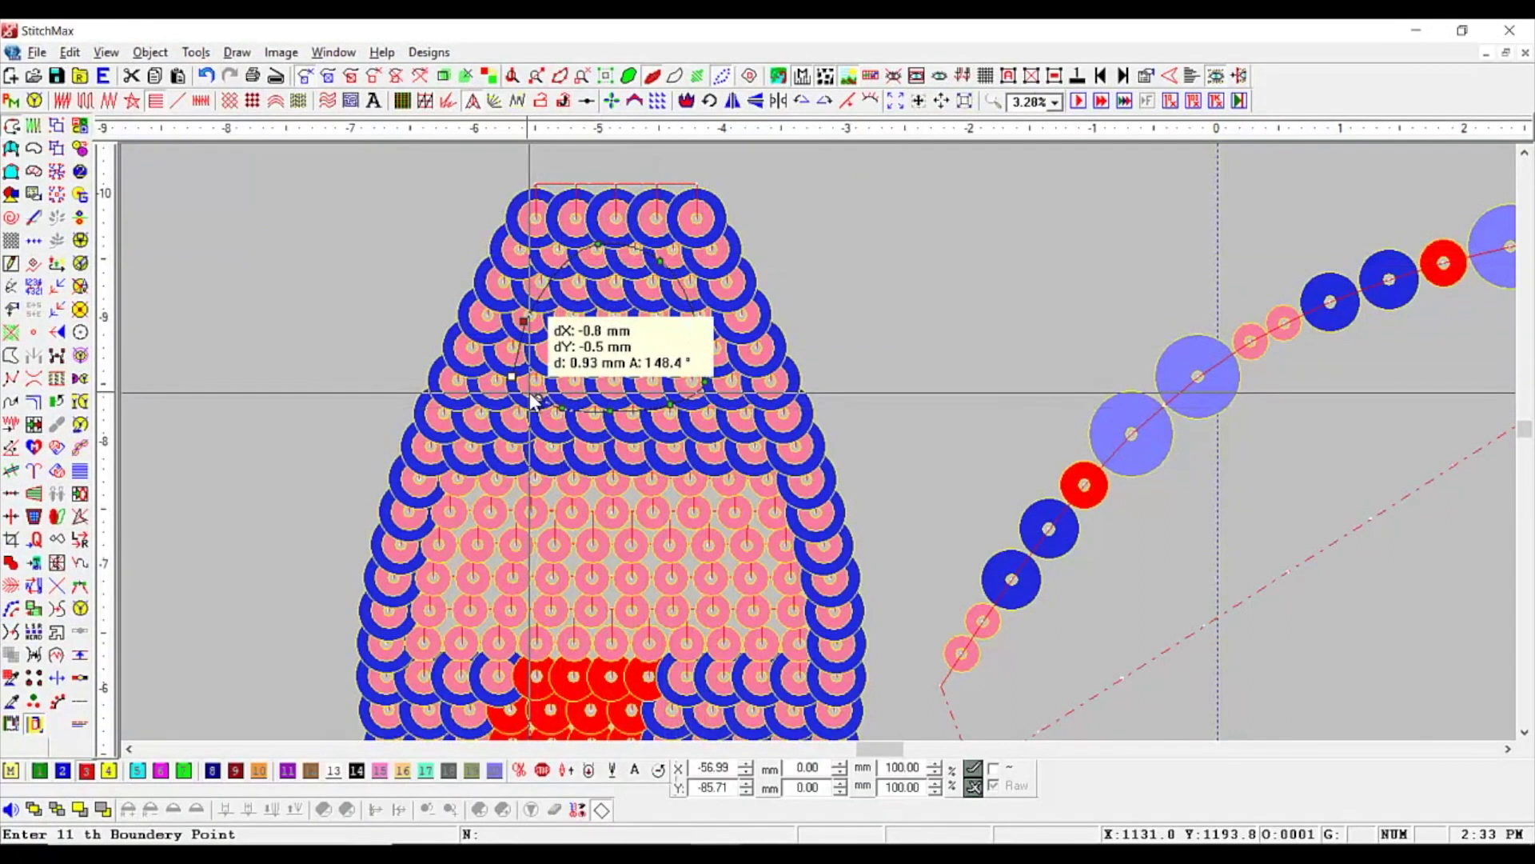
pyautogui.press('Return')
# Select the new closed shape on the fill and change it to a run stitch outline
pyautogui.click(555, 334)
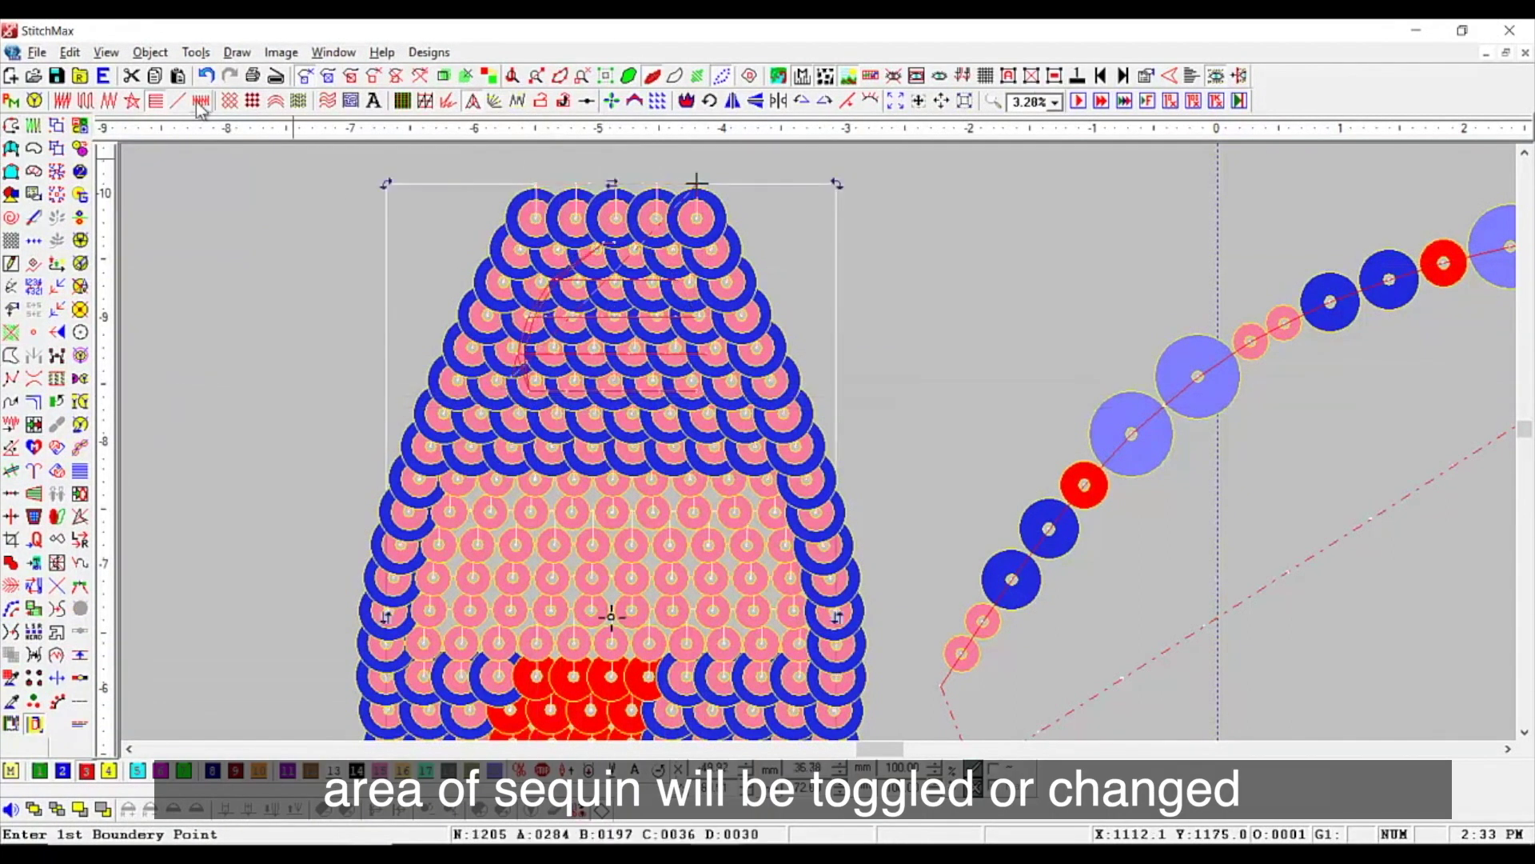
pyautogui.moveTo(304, 215); pyautogui.dragTo(915, 454)
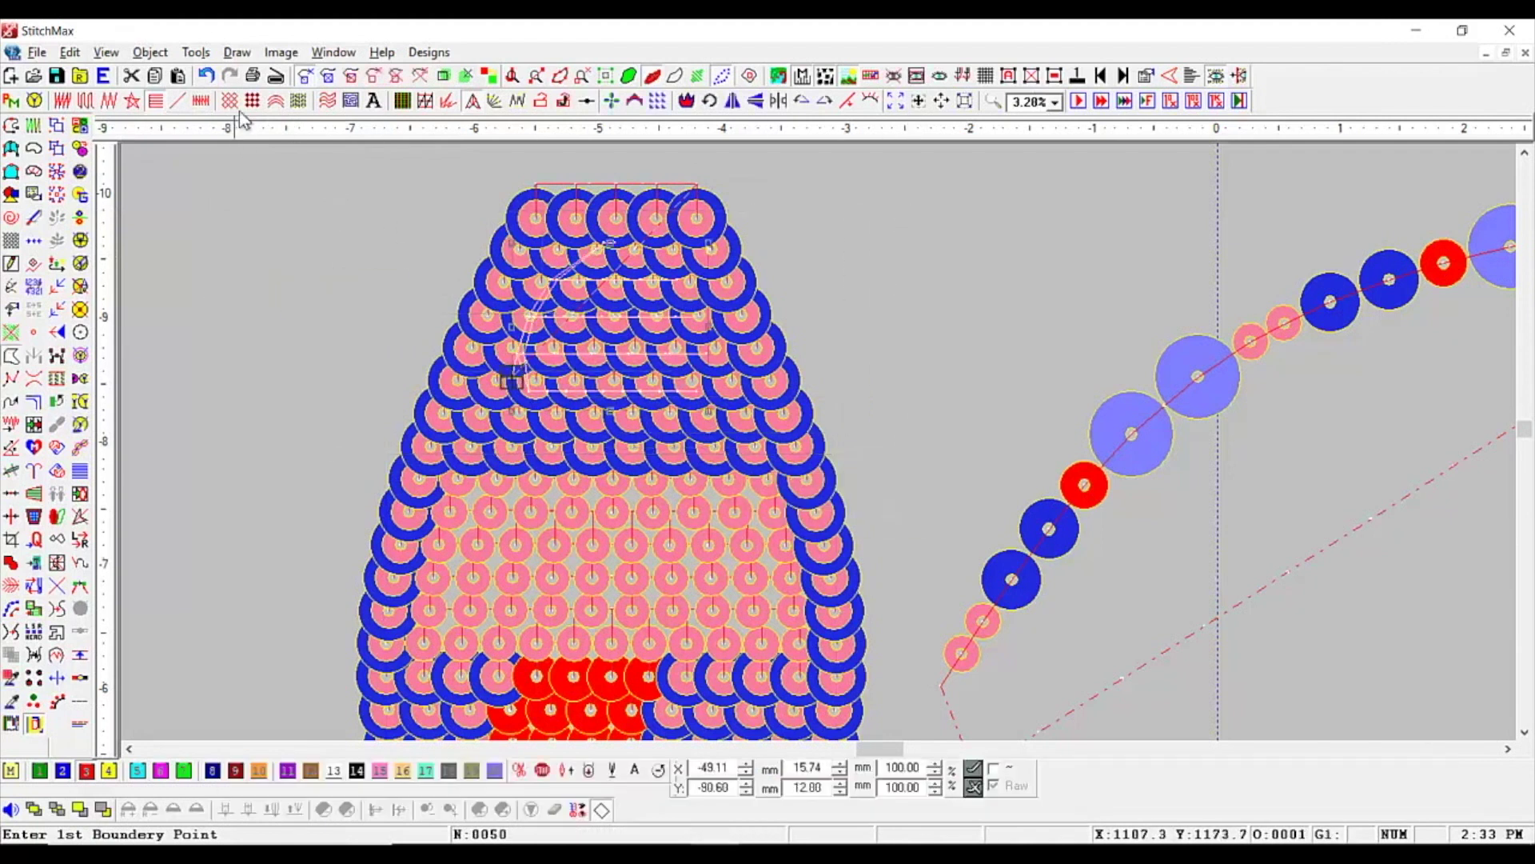
pyautogui.click(183, 105)
pyautogui.scroll(-1, 686, 390)
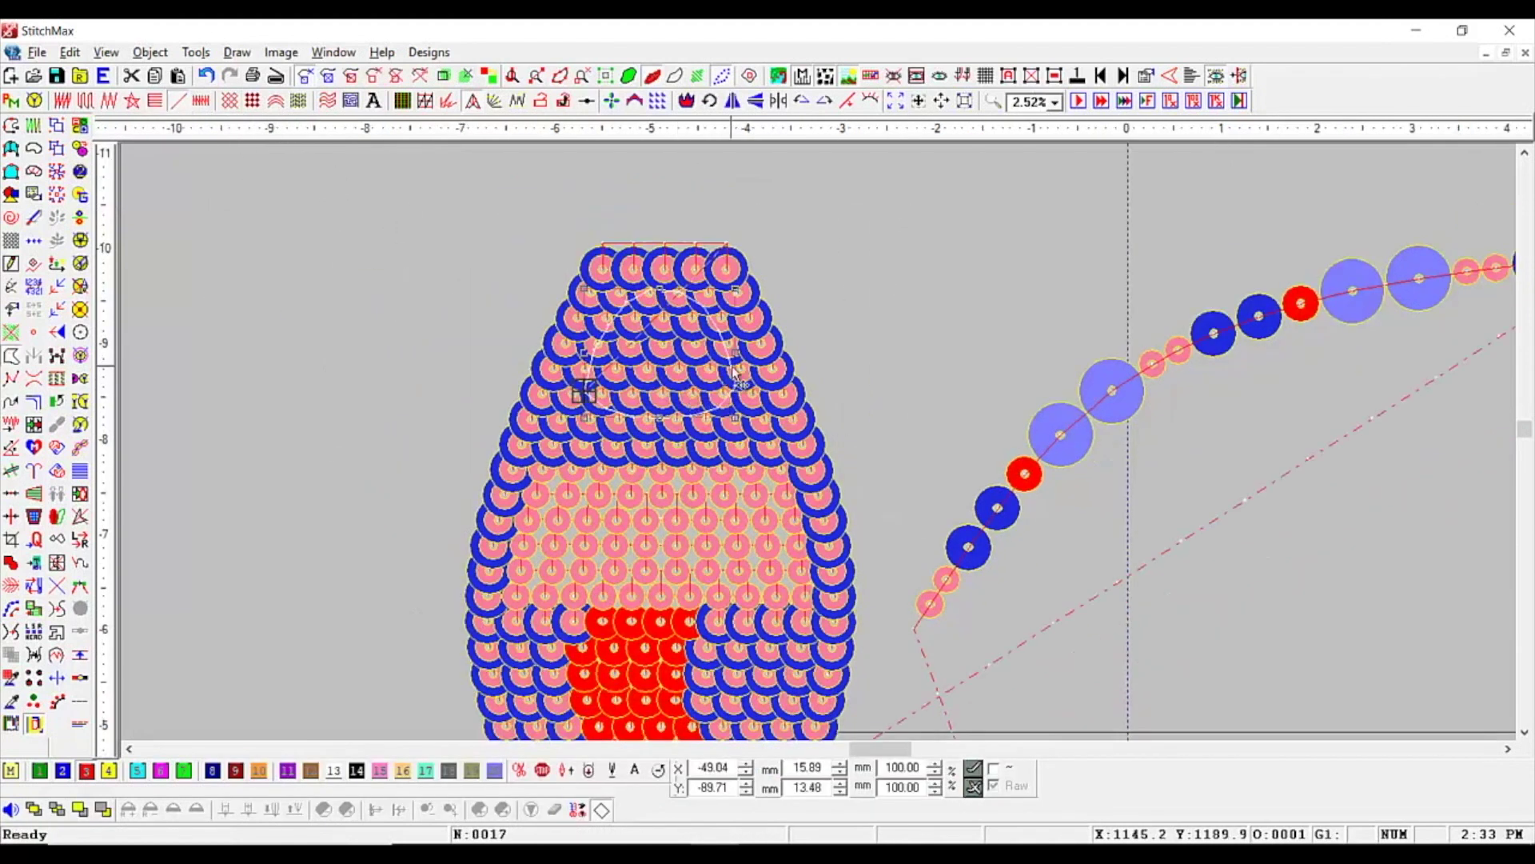
# Move the closed shape over one half of the A patch and change its sequins to B, and do the other half with C
pyautogui.moveTo(737, 373); pyautogui.dragTo(691, 552)
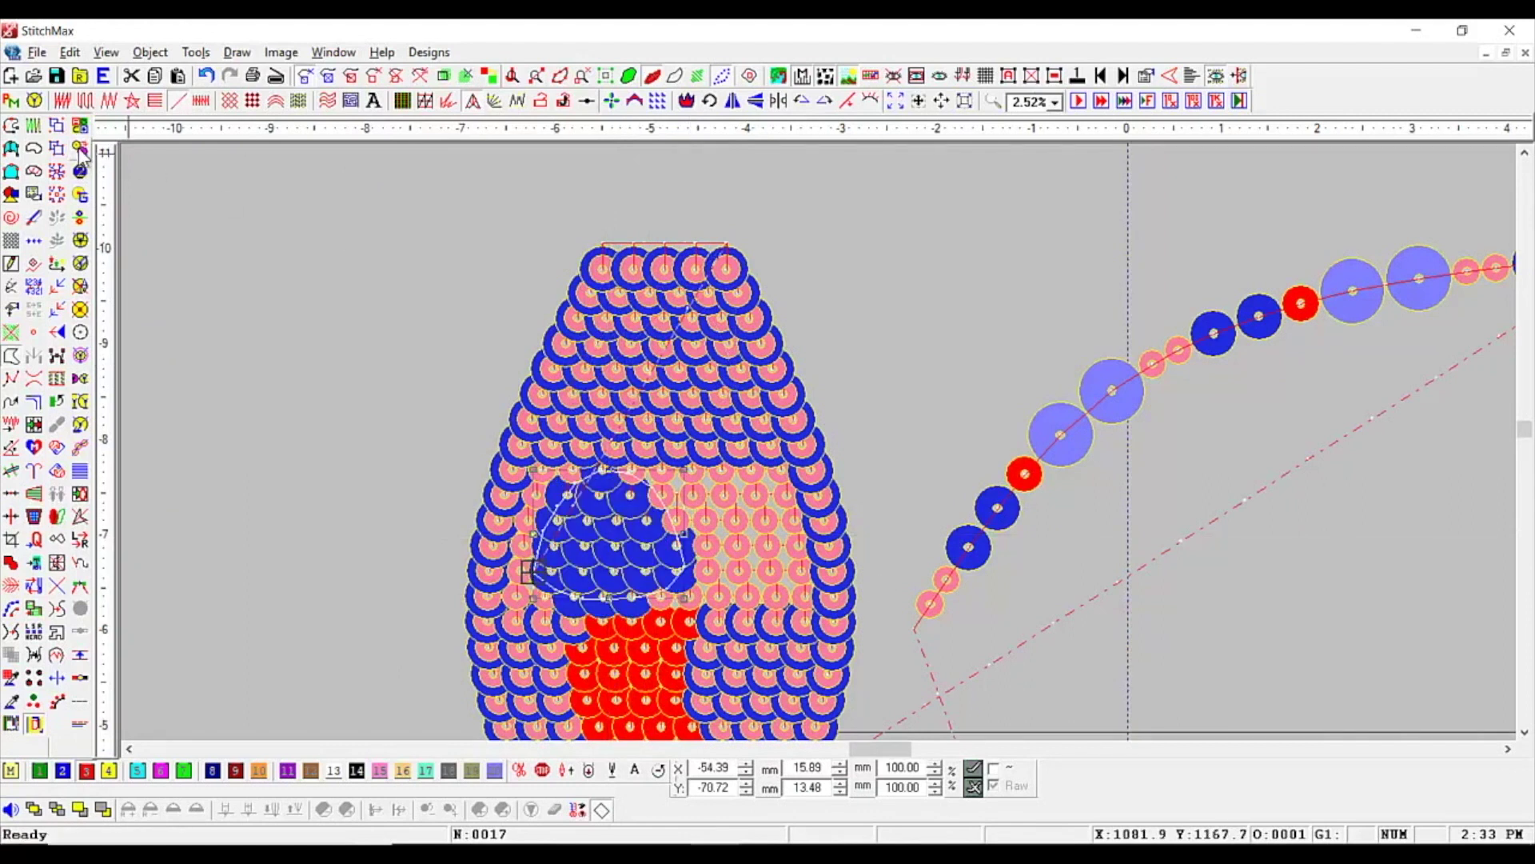
pyautogui.scroll(-1, 267, 293)
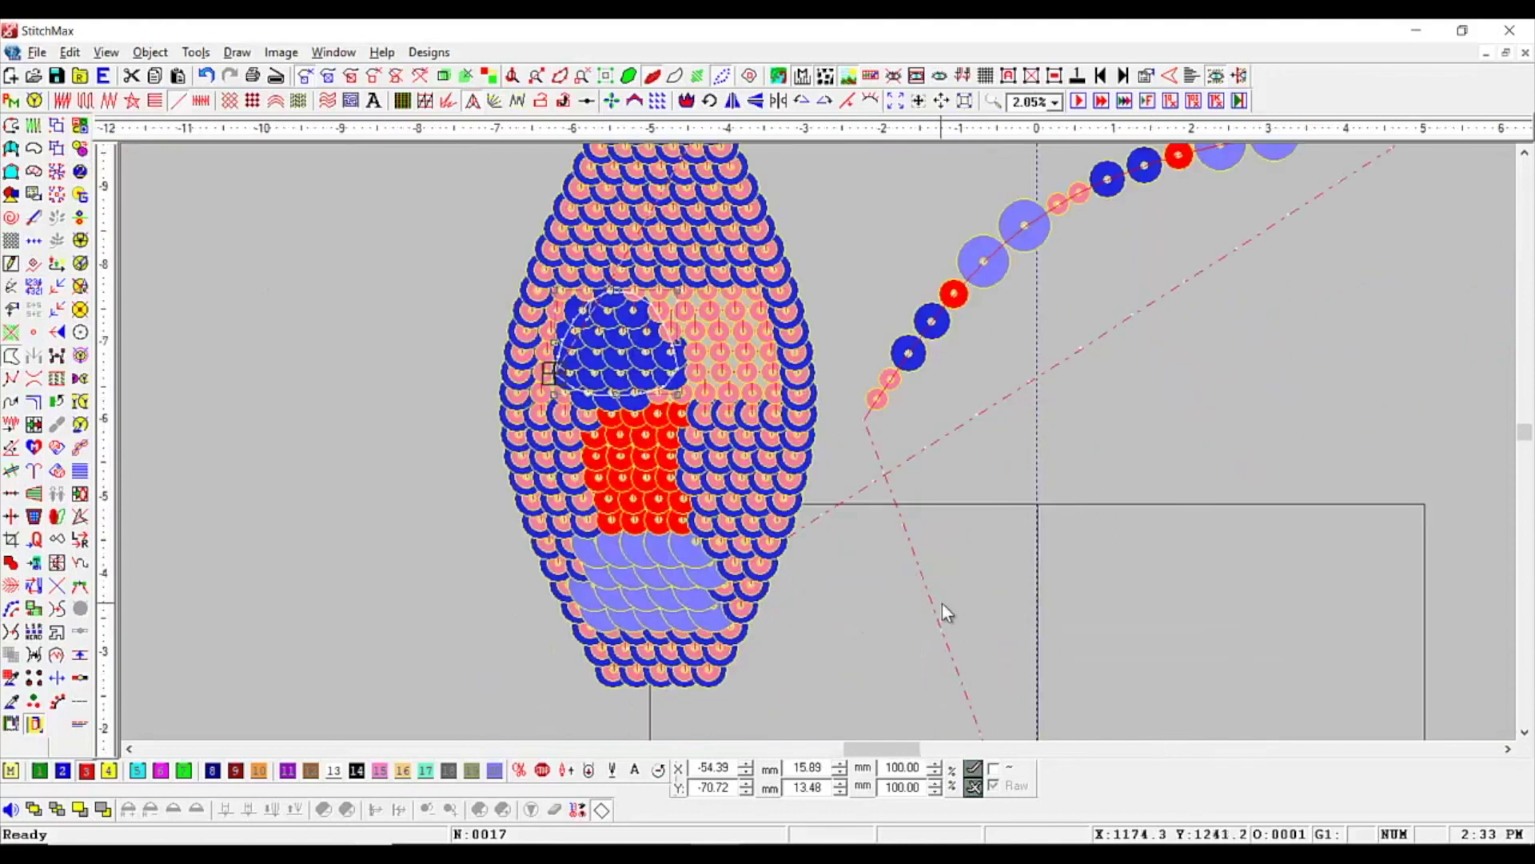
pyautogui.moveTo(656, 312); pyautogui.dragTo(774, 352)
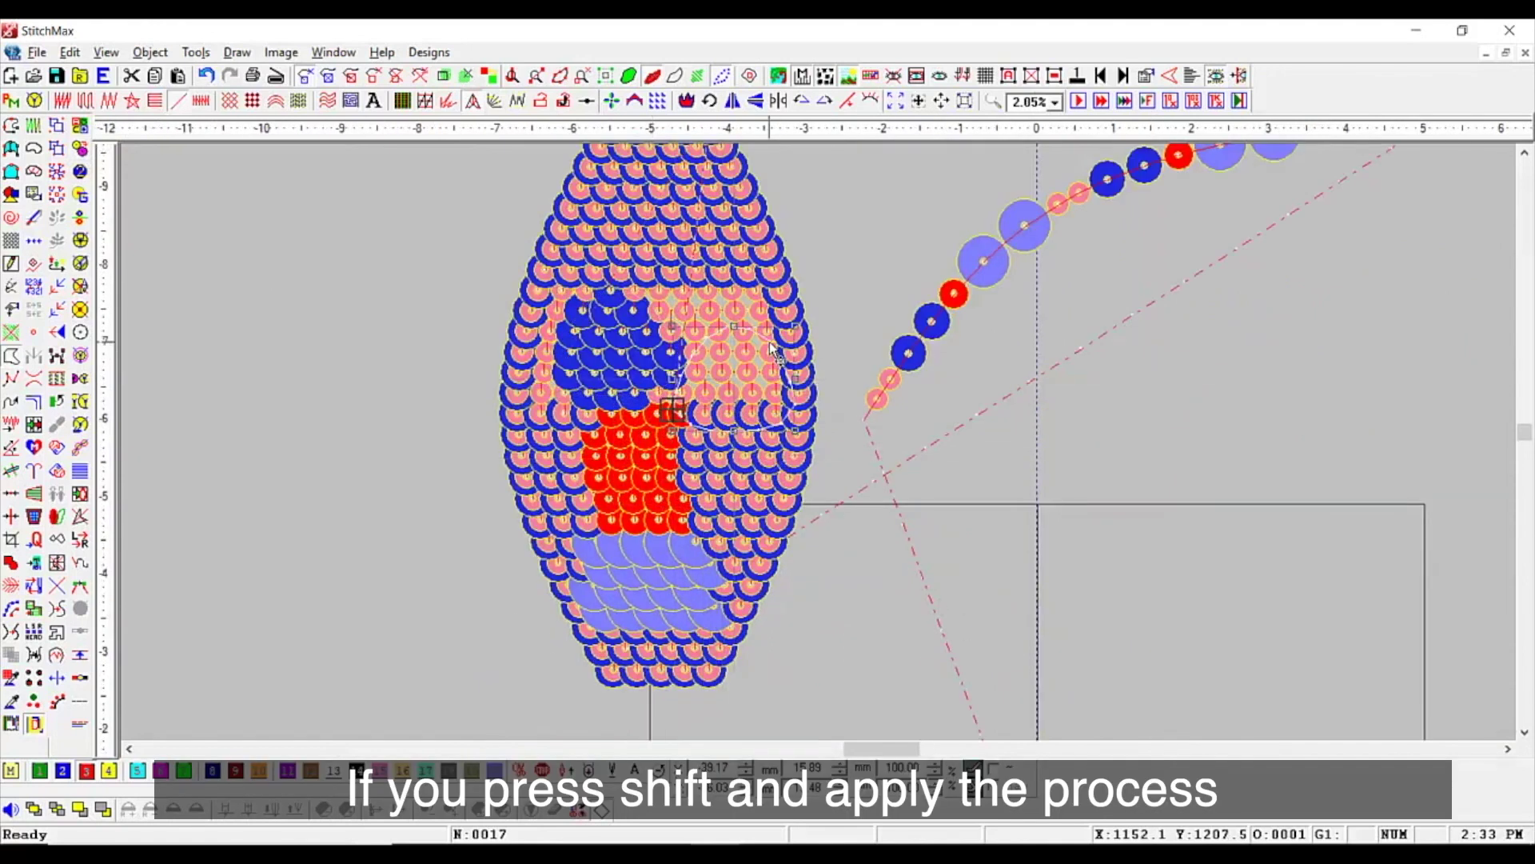
pyautogui.keyDown('shift'); pyautogui.click(77, 149); pyautogui.keyUp('shift')
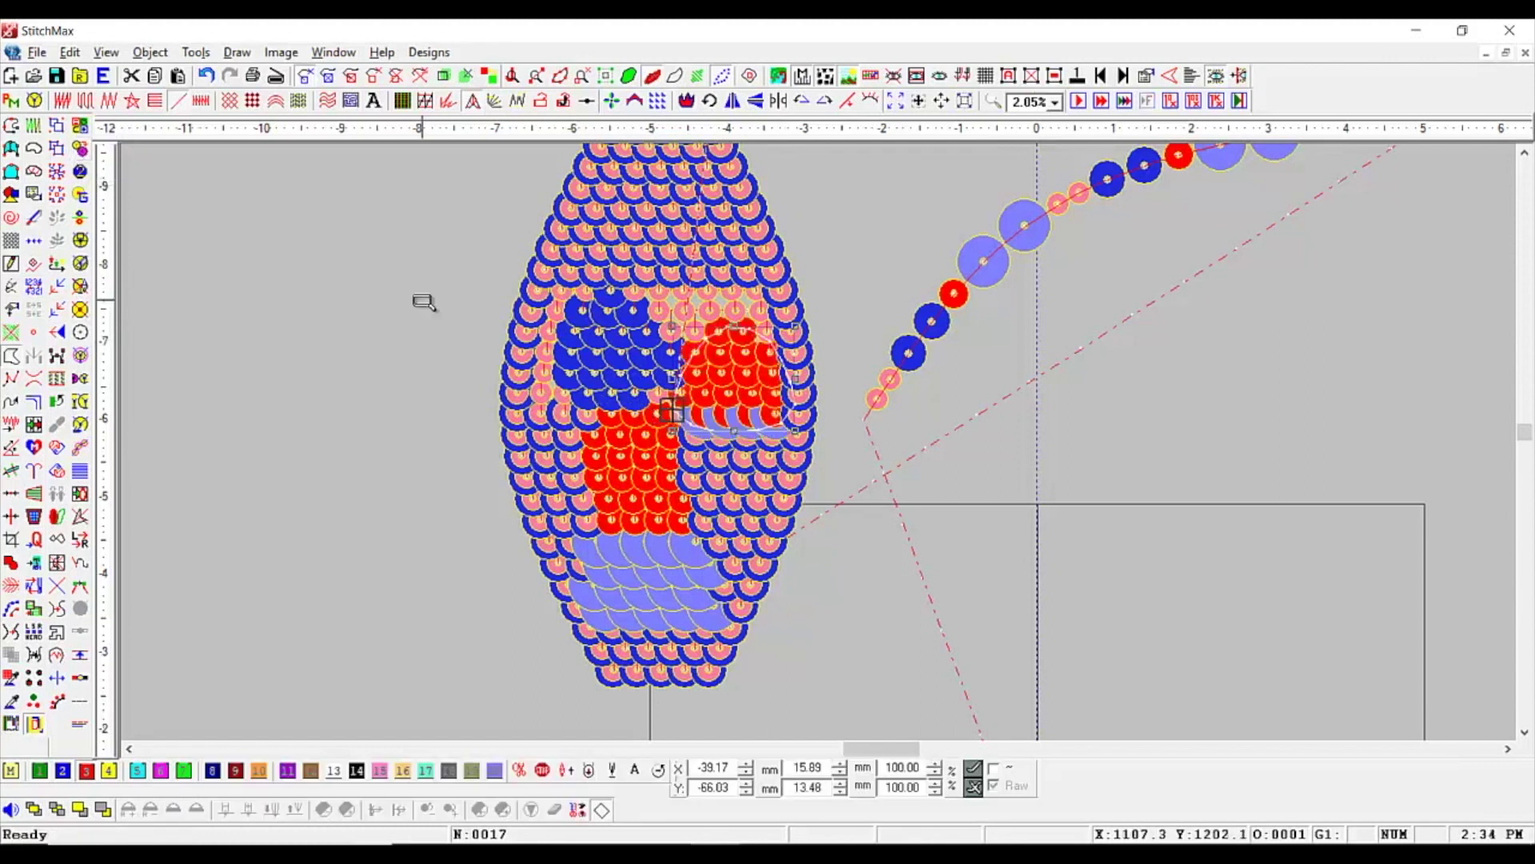
pyautogui.moveTo(417, 247); pyautogui.dragTo(1040, 522)
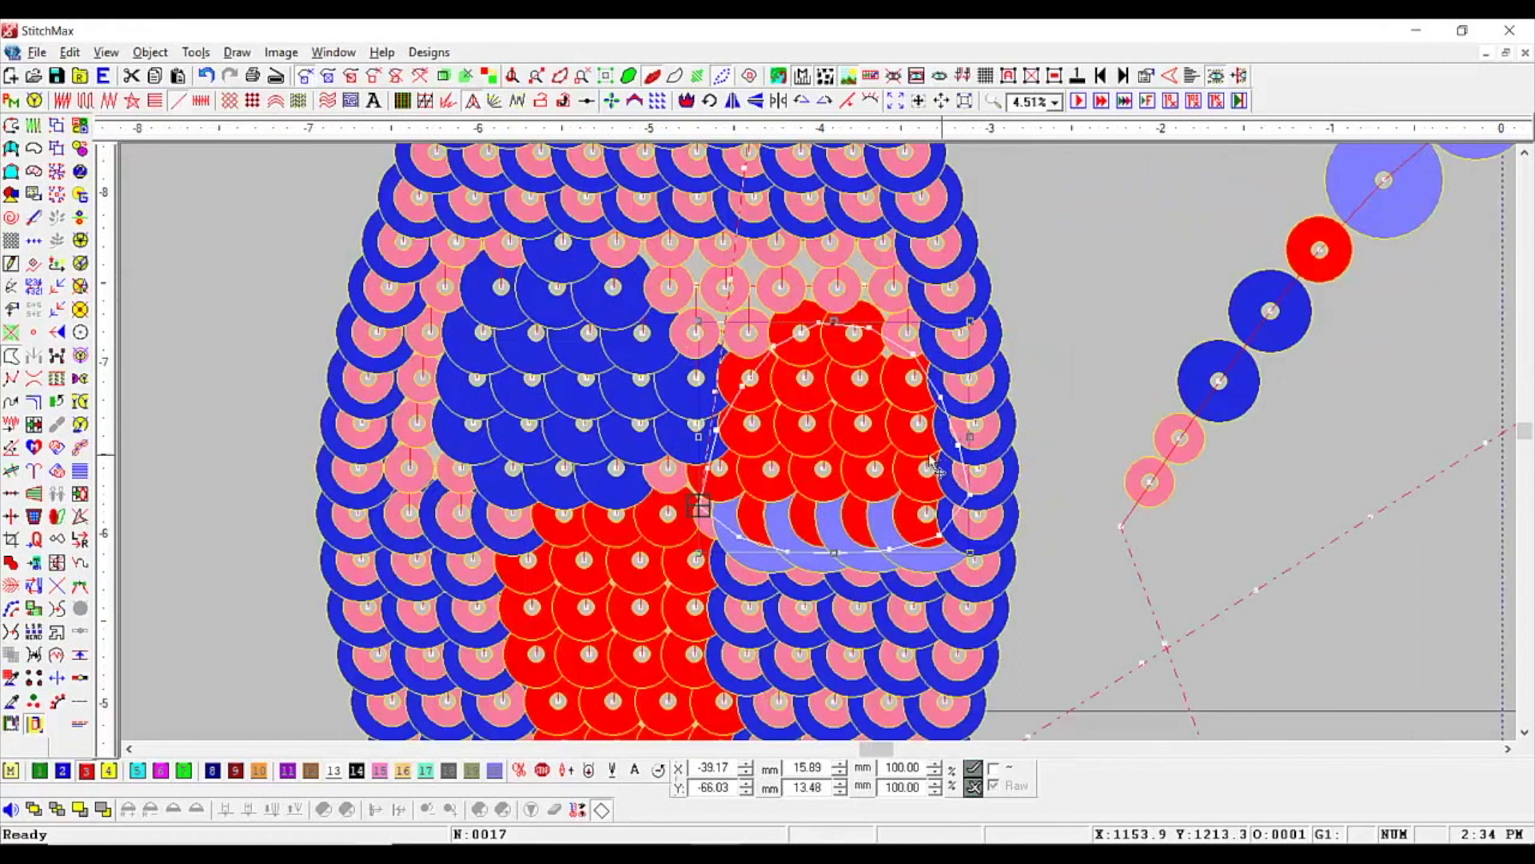
# Select the closed shape and remove the sequins inside it, filling the area once with A sequins before clearing it again
pyautogui.scroll(-4, 930, 457)
pyautogui.click(463, 320)
pyautogui.moveTo(606, 207); pyautogui.dragTo(1372, 733)
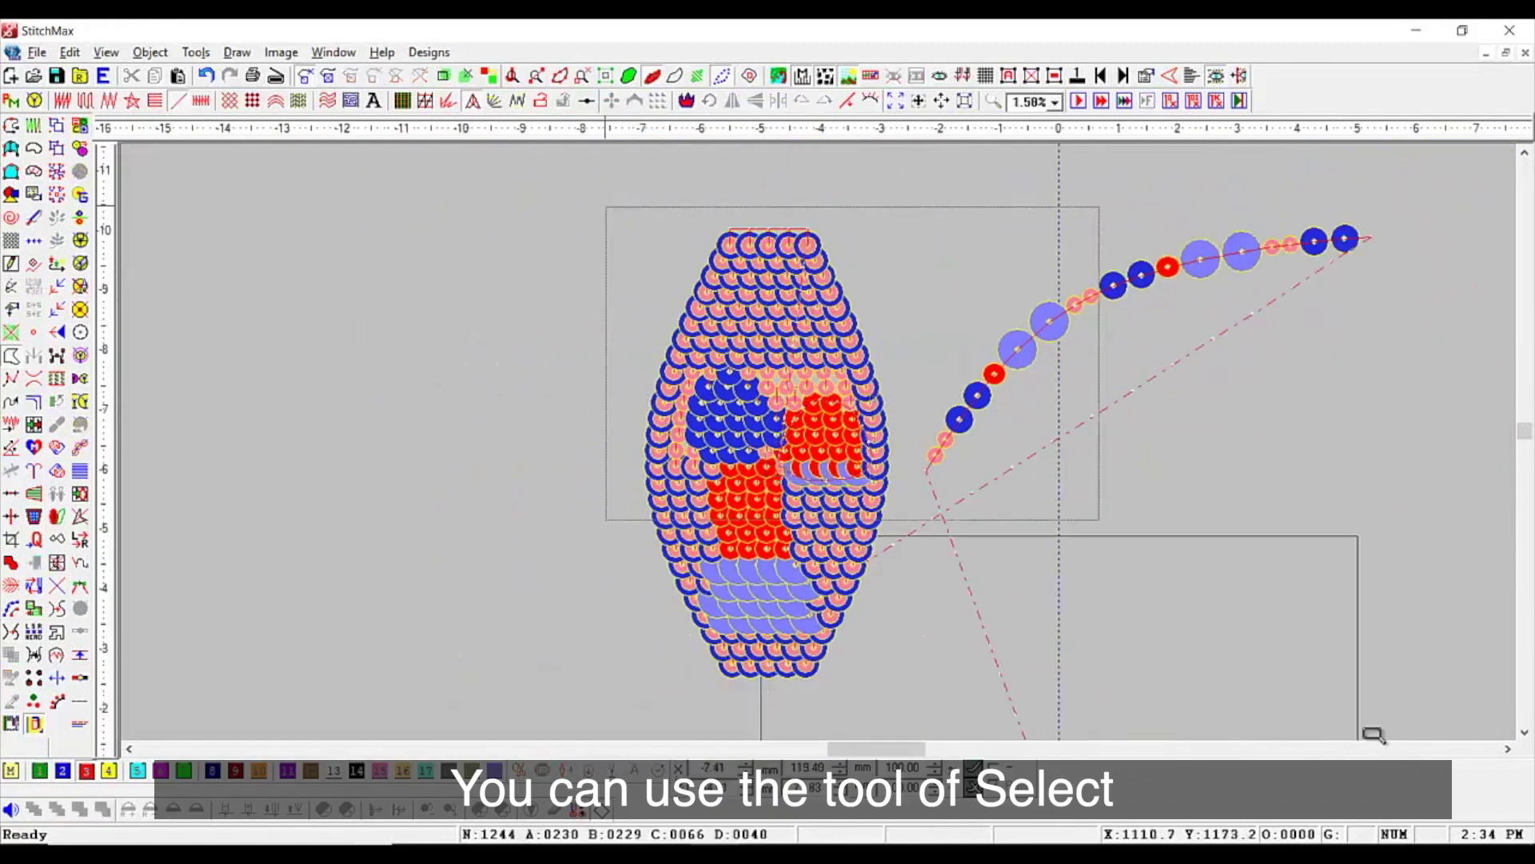
pyautogui.scroll(1, 1029, 510)
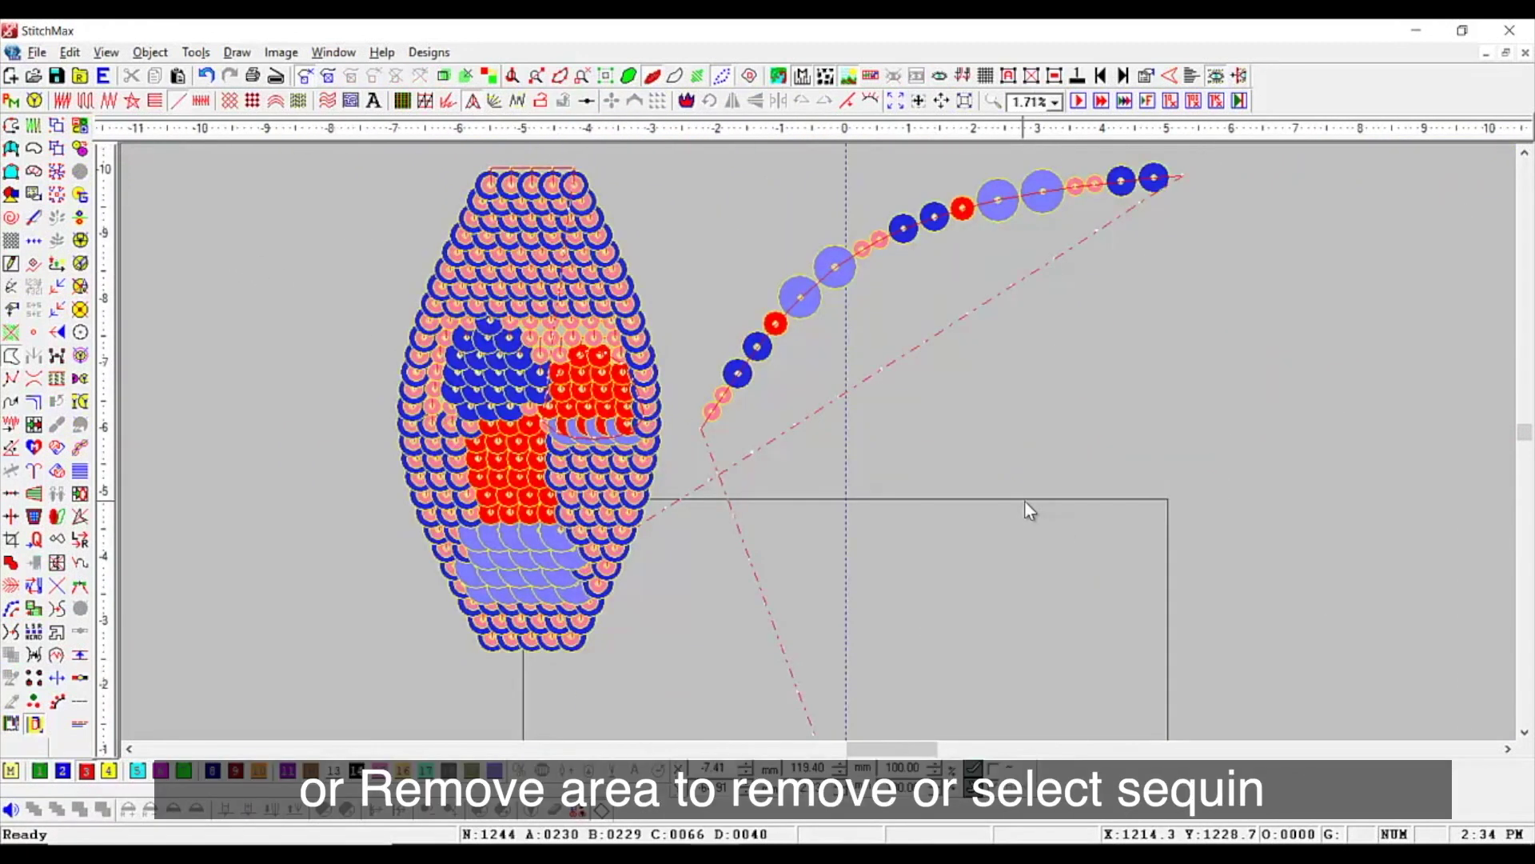
pyautogui.scroll(1, 832, 411)
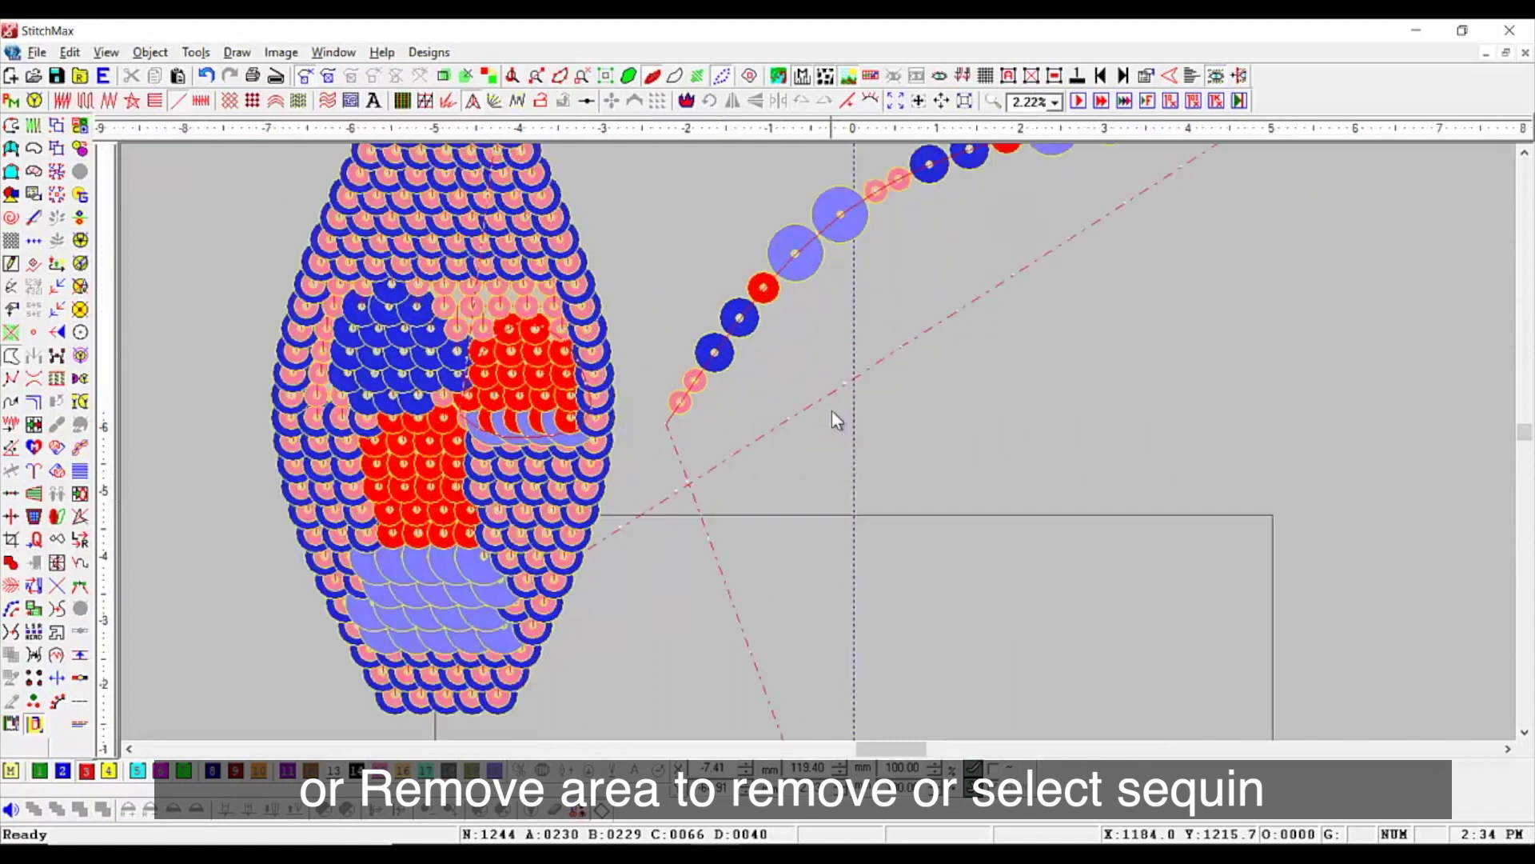
pyautogui.click(534, 439)
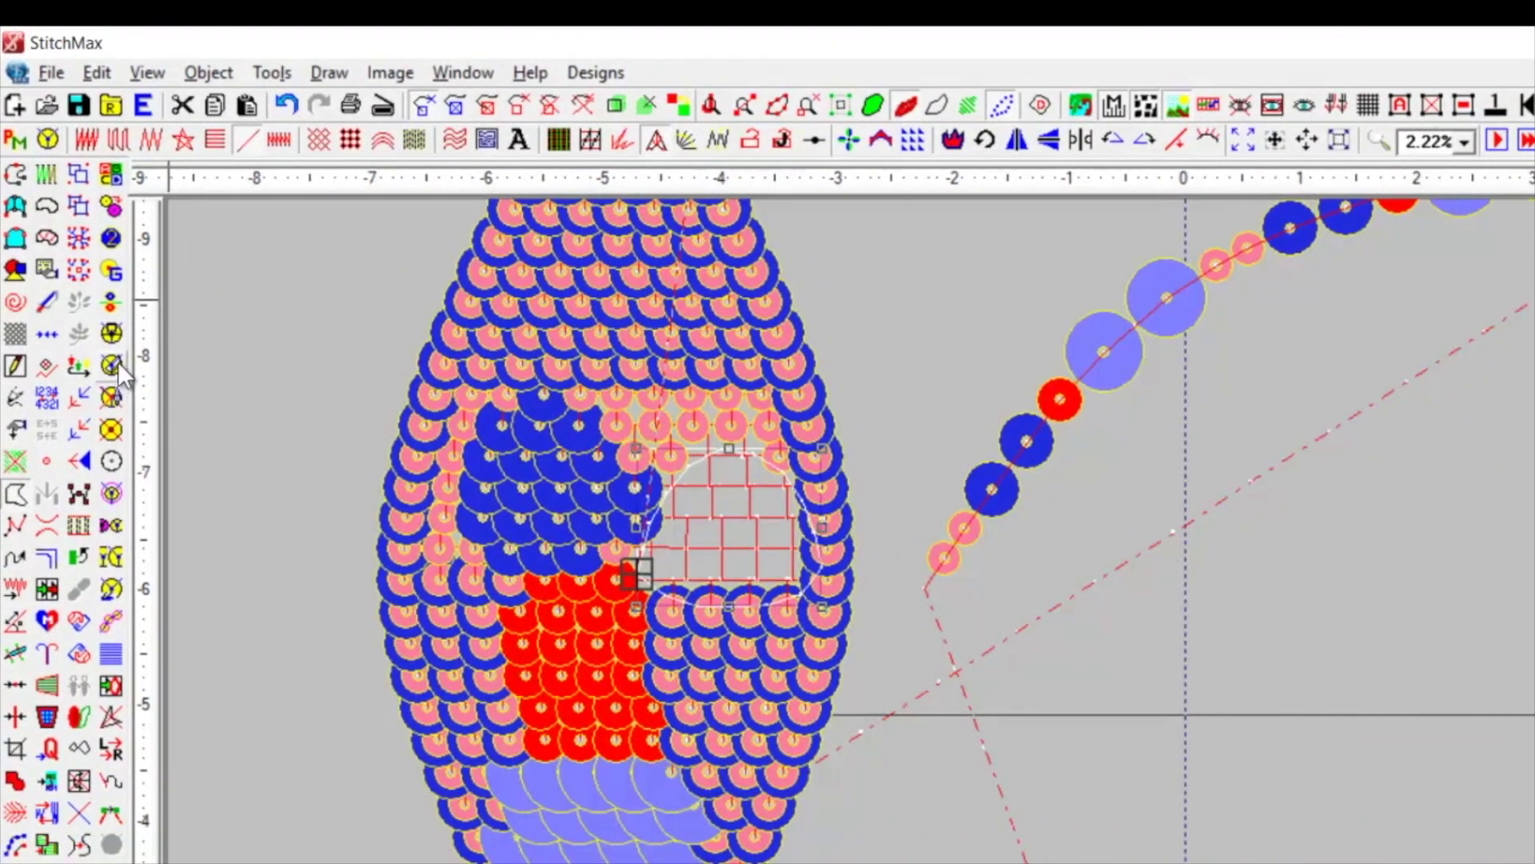
pyautogui.click(118, 342)
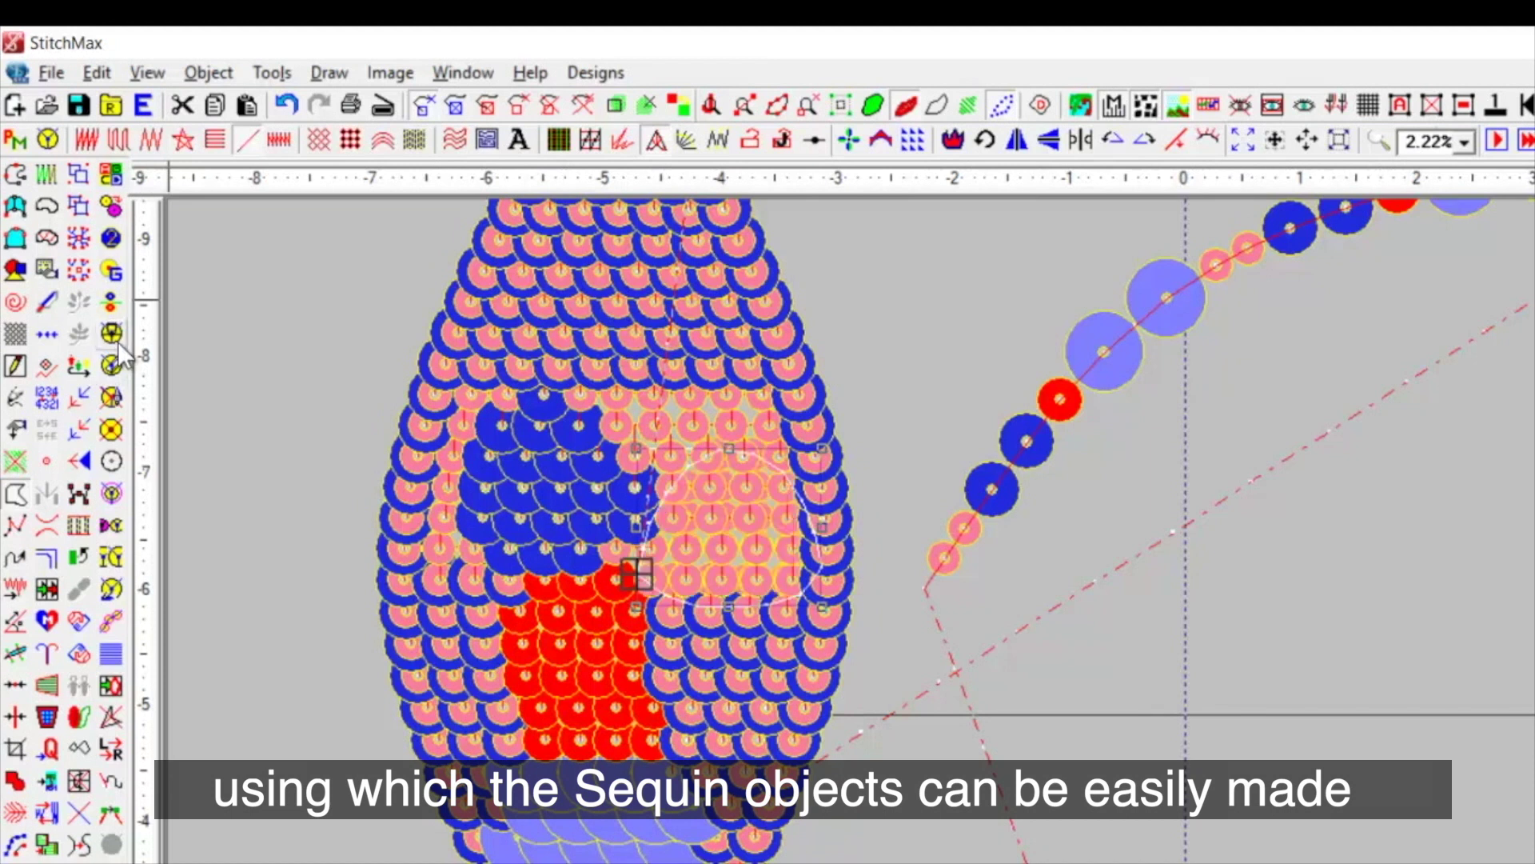
pyautogui.click(118, 361)
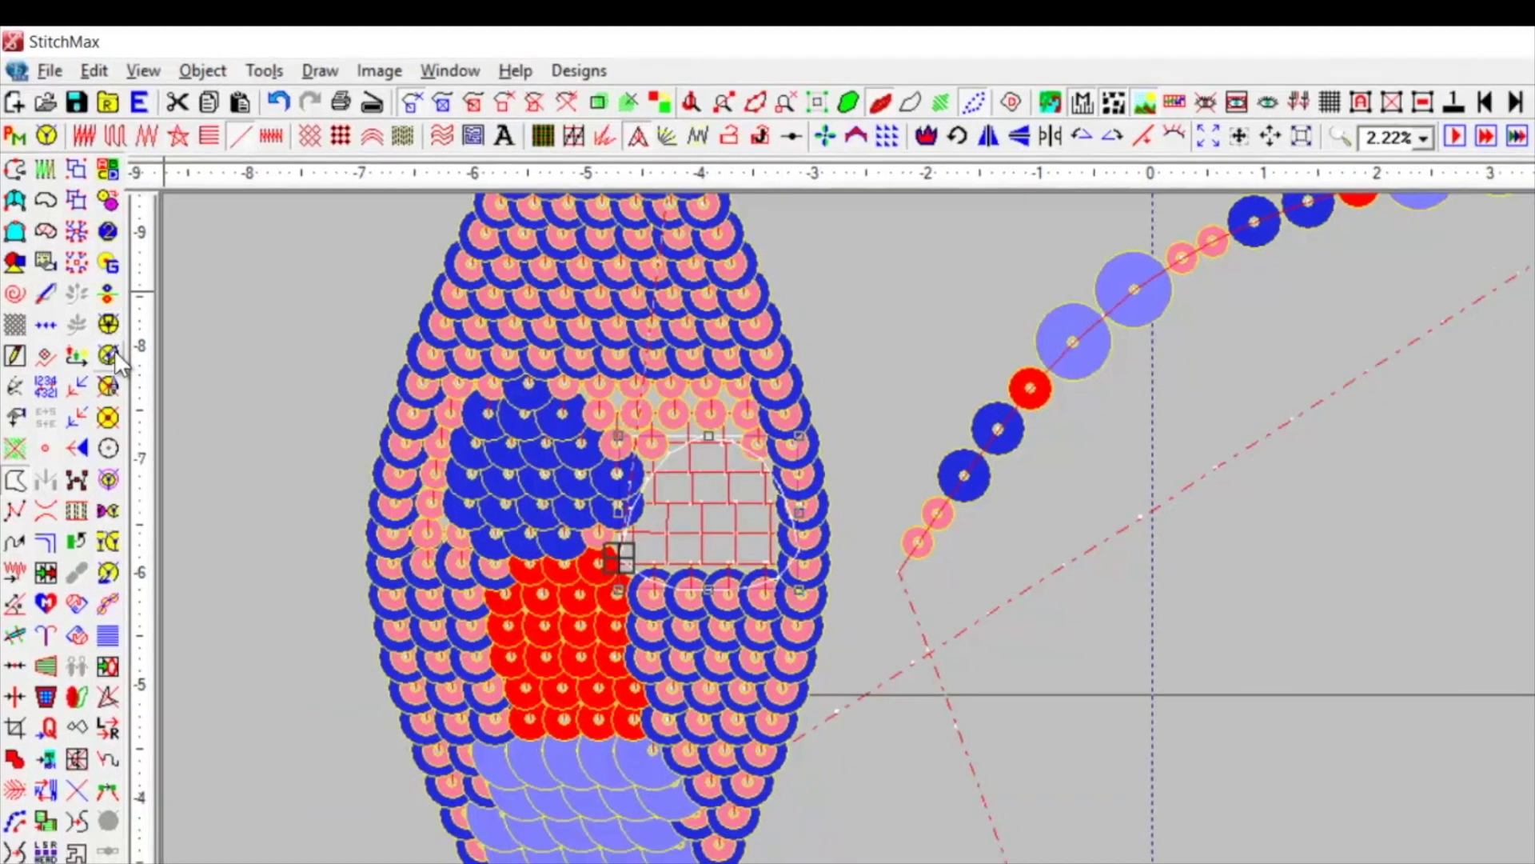
# Move the closed shape off the sequin fill into the empty area beside it
pyautogui.scroll(-1, 323, 433)
pyautogui.scroll(-2, 267, 356)
pyautogui.scroll(1, 803, 474)
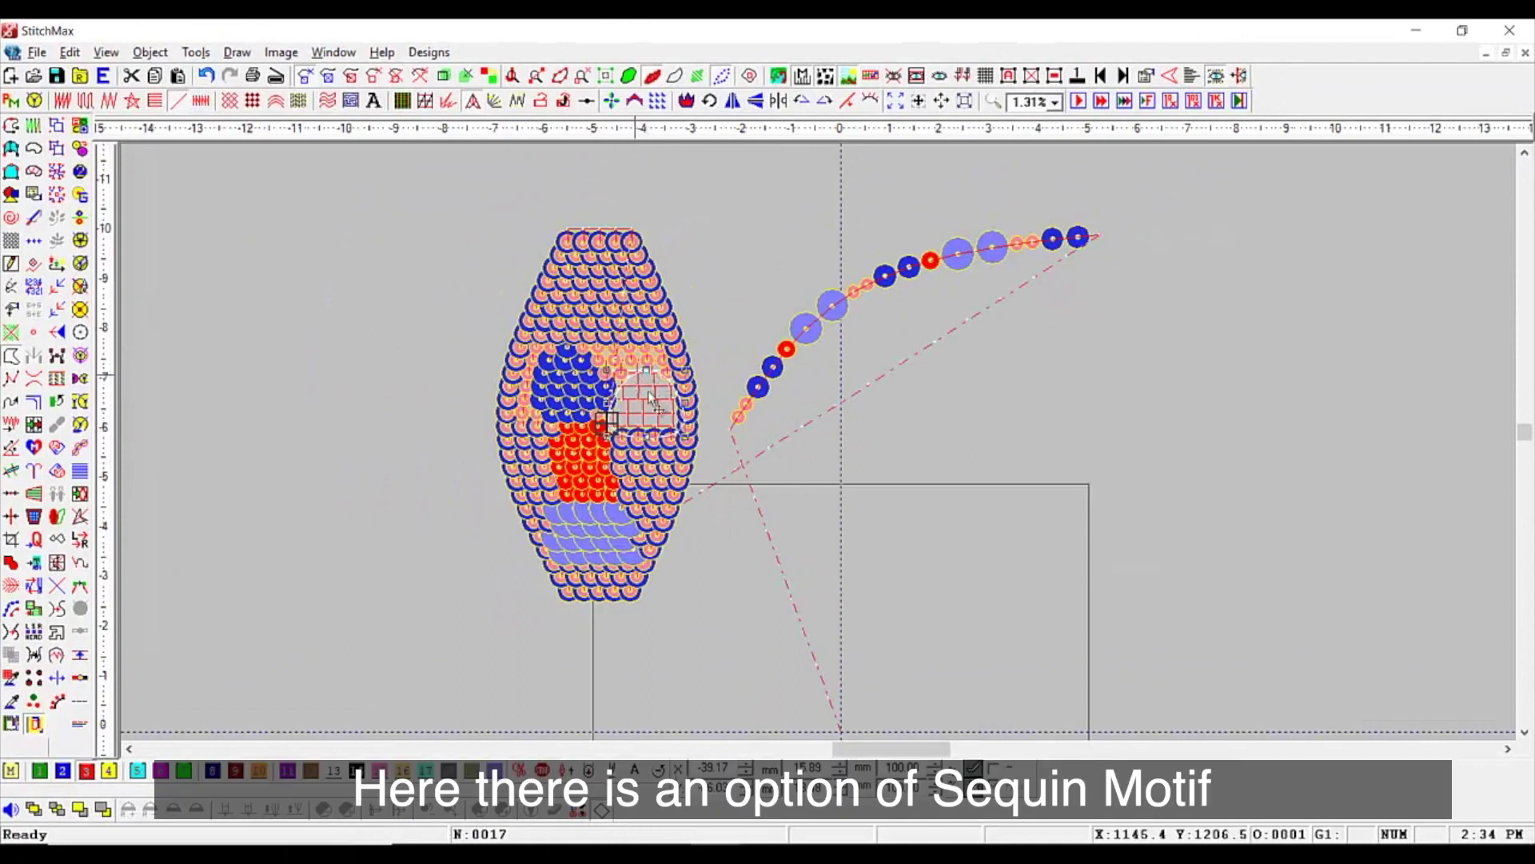
pyautogui.moveTo(649, 394); pyautogui.dragTo(817, 423)
pyautogui.press('z')
pyautogui.moveTo(482, 194); pyautogui.dragTo(1279, 673)
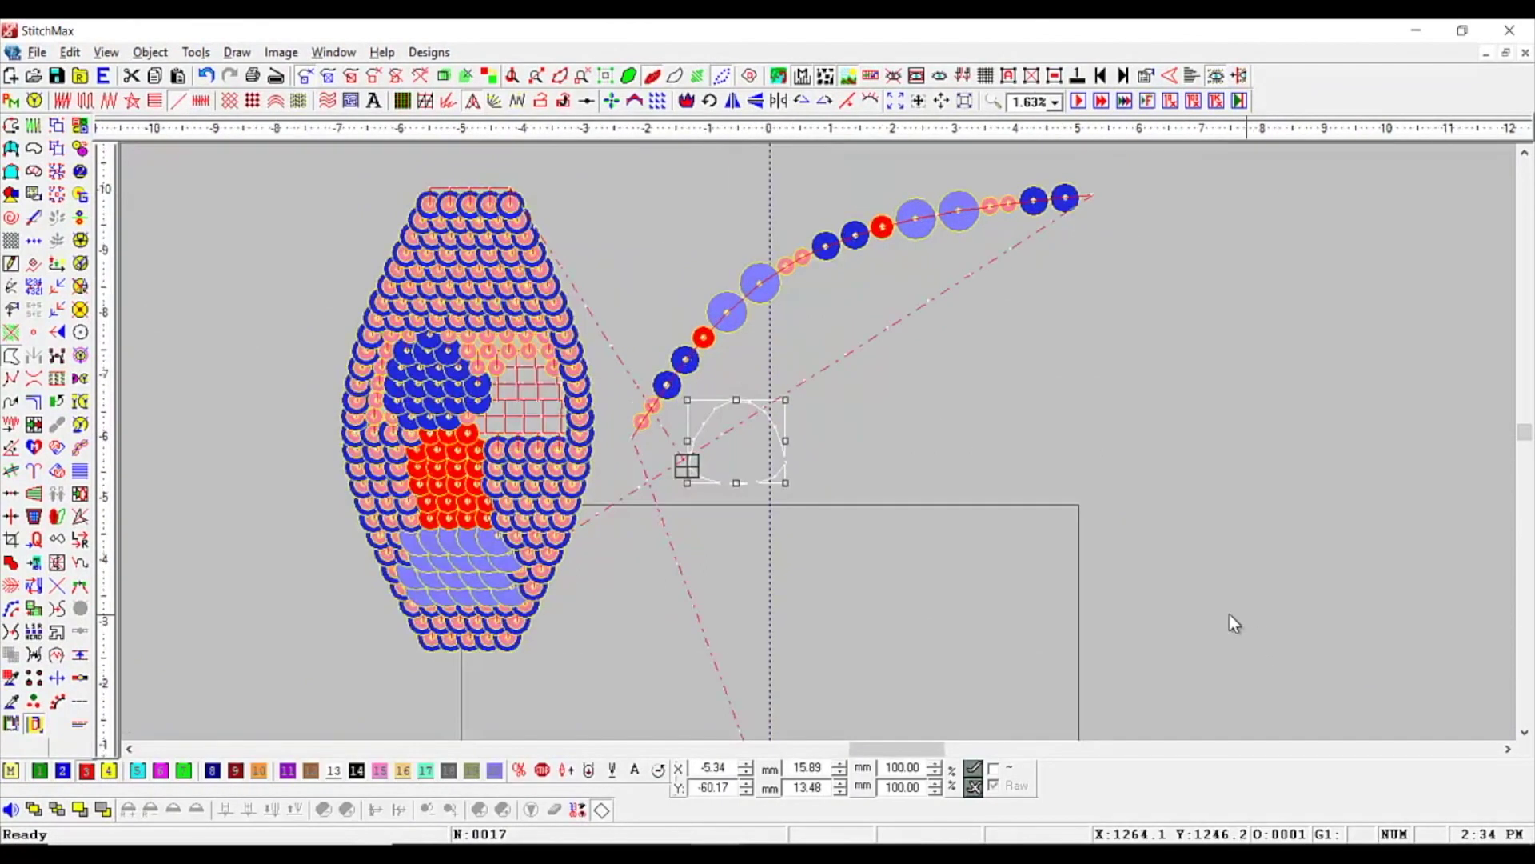
# Select all objects in the design and delete them
pyautogui.scroll(-2, 1060, 579)
pyautogui.hotkey('ctrl', 'a')
pyautogui.scroll(1, 1059, 578)
pyautogui.scroll(-2, 587, 413)
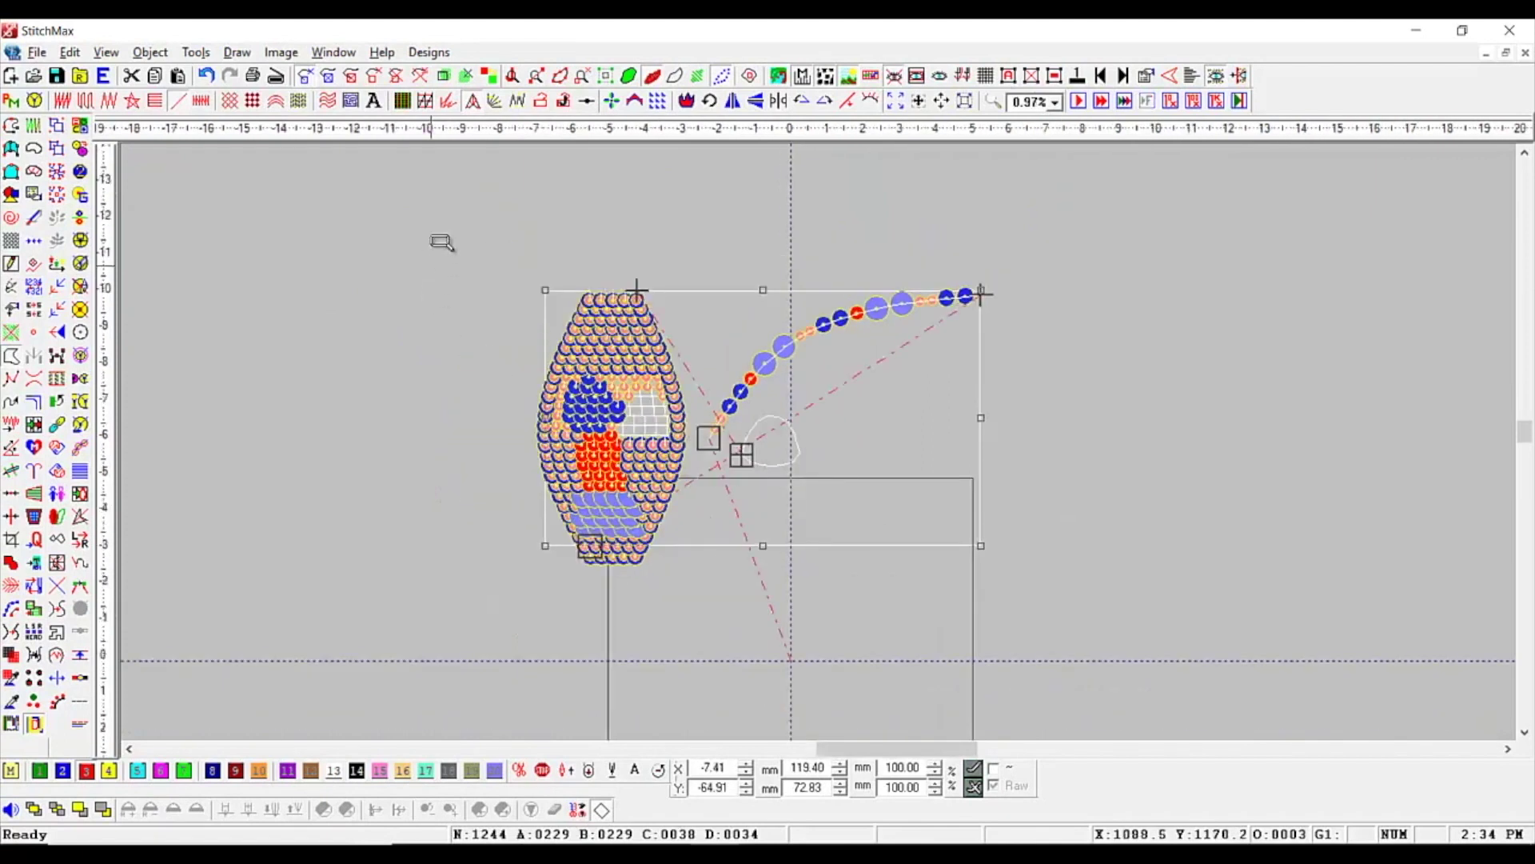
pyautogui.scroll(3, 1131, 590)
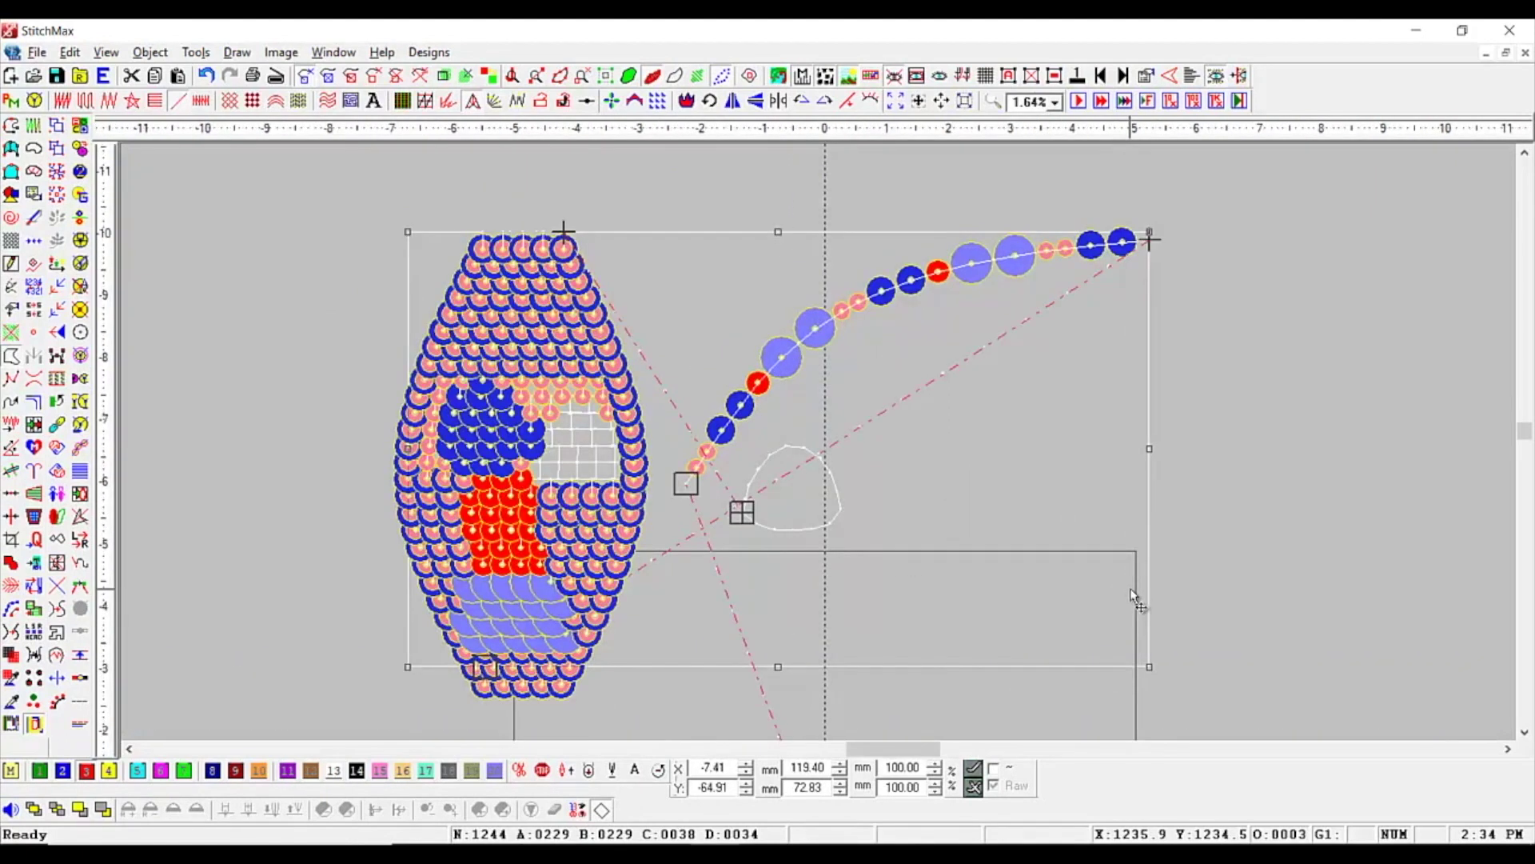
pyautogui.press('Delete')
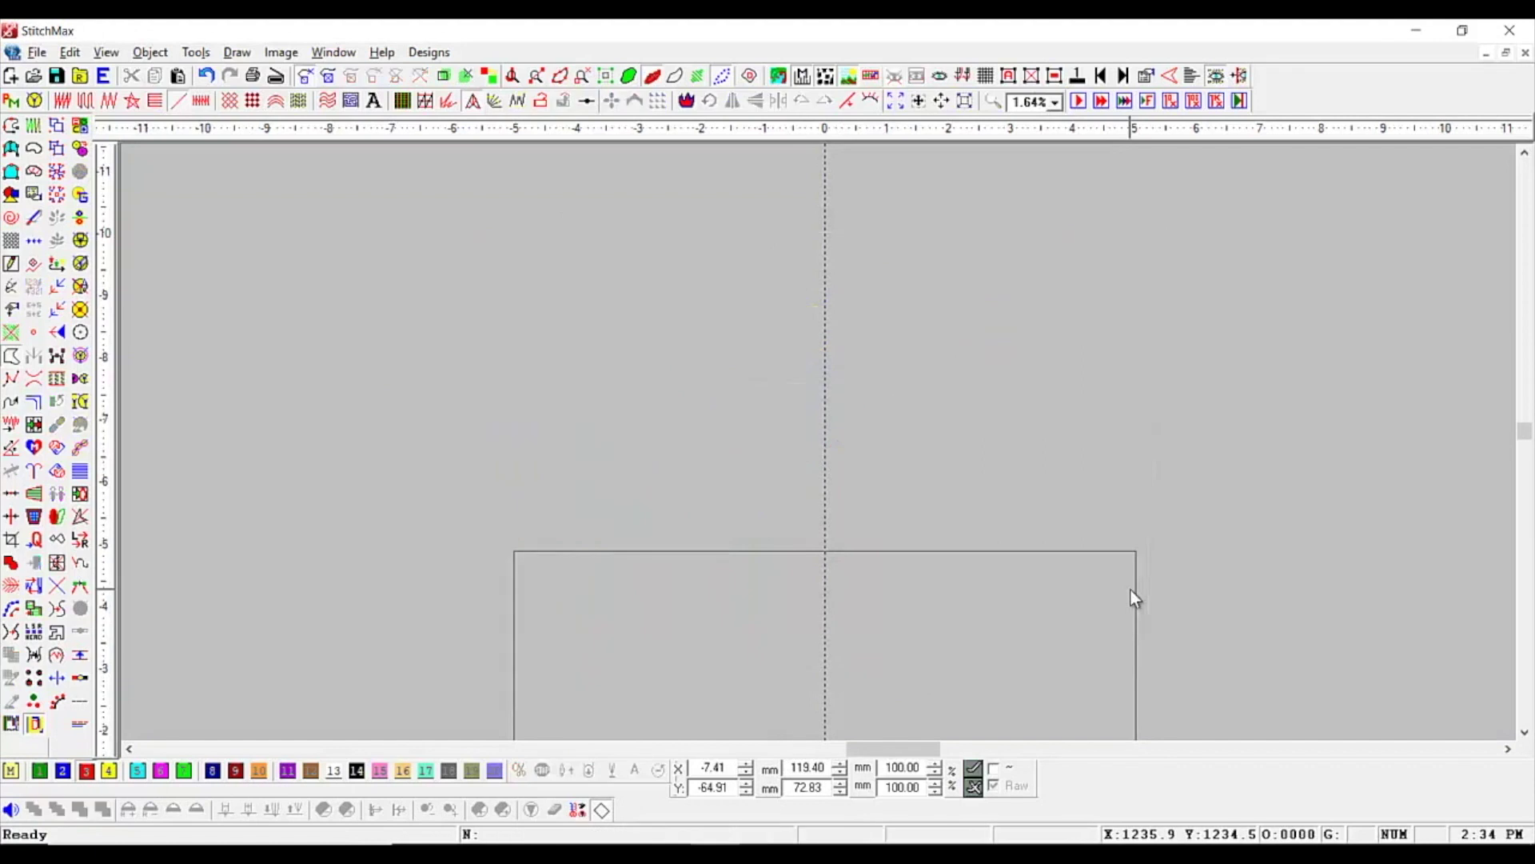
# Draw an open curved line about 64 by 34 mm rising across the empty area above the frame
pyautogui.click(11, 126)
pyautogui.scroll(1, 555, 521)
pyautogui.click(547, 525)
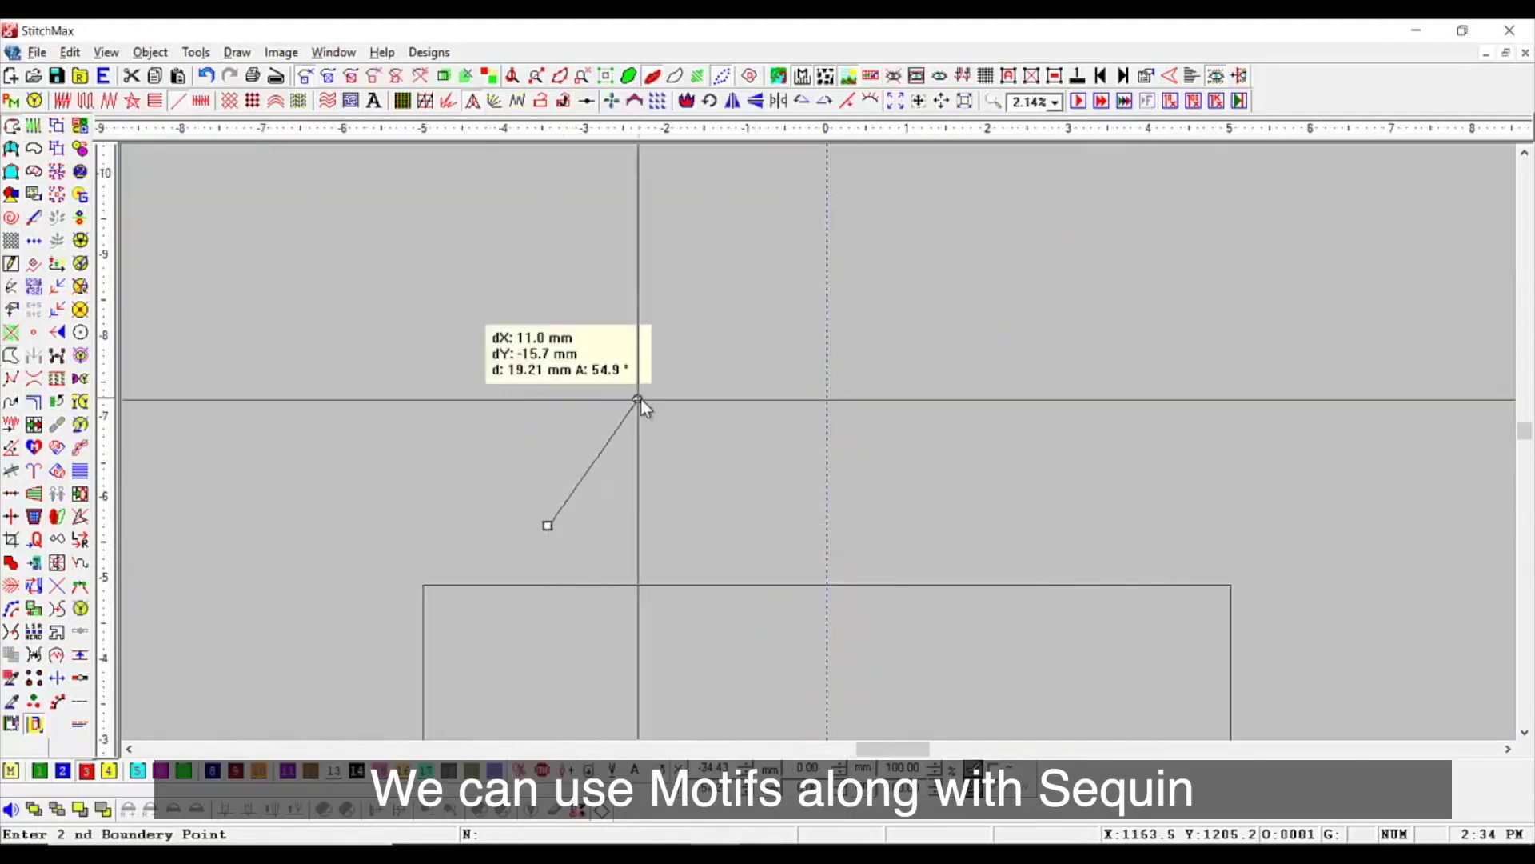
pyautogui.rightClick(638, 399)
pyautogui.click(1067, 252)
pyautogui.press('Return')
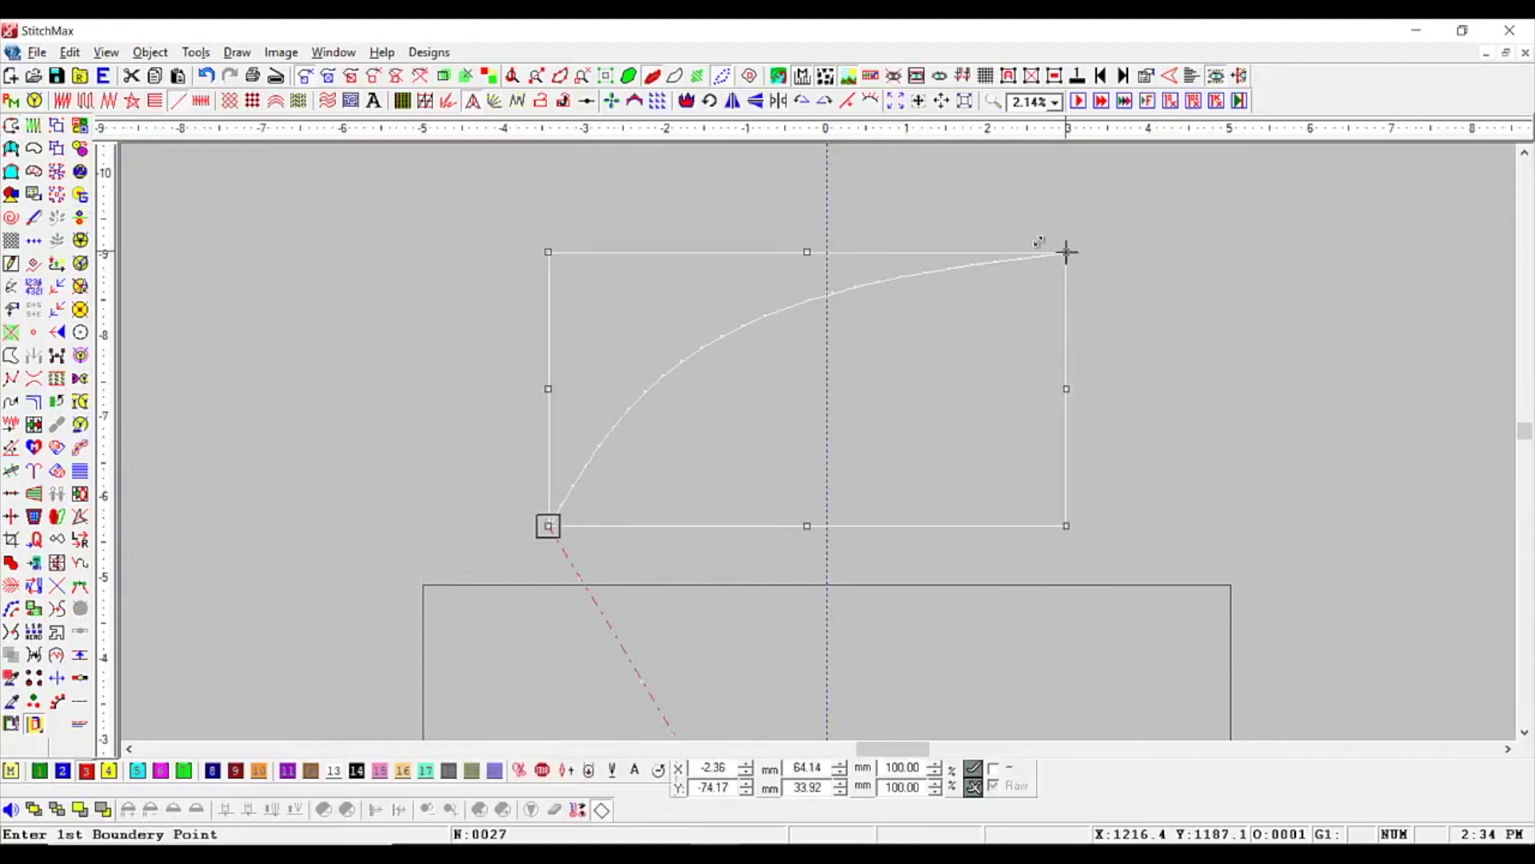
# Set the new curve's line fill style to Star Ring With Seq and apply it
pyautogui.rightClick(179, 102)
pyautogui.click(689, 366)
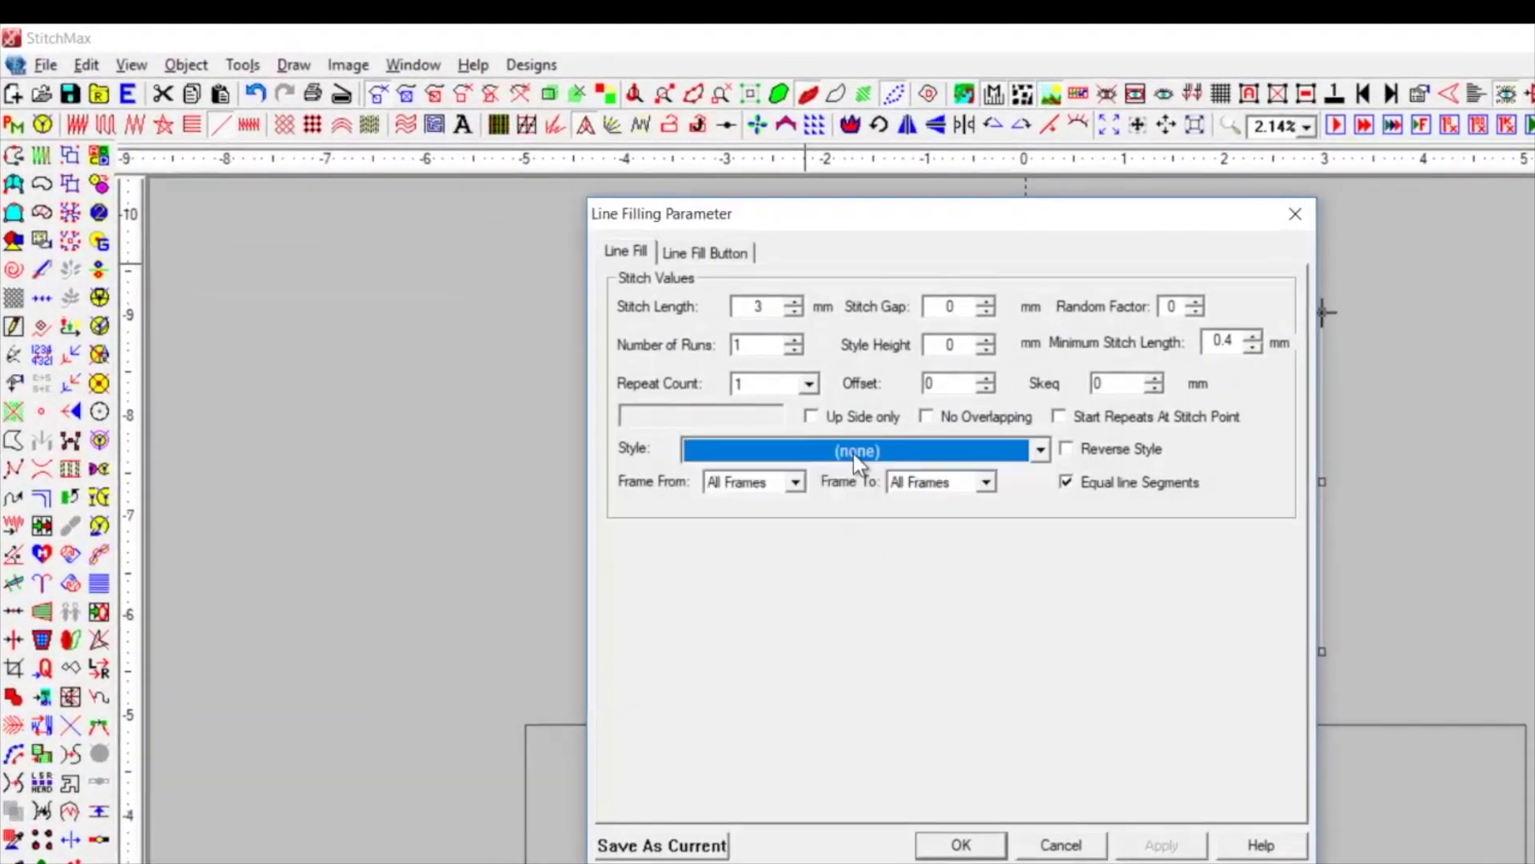
pyautogui.scroll(-3, 852, 454)
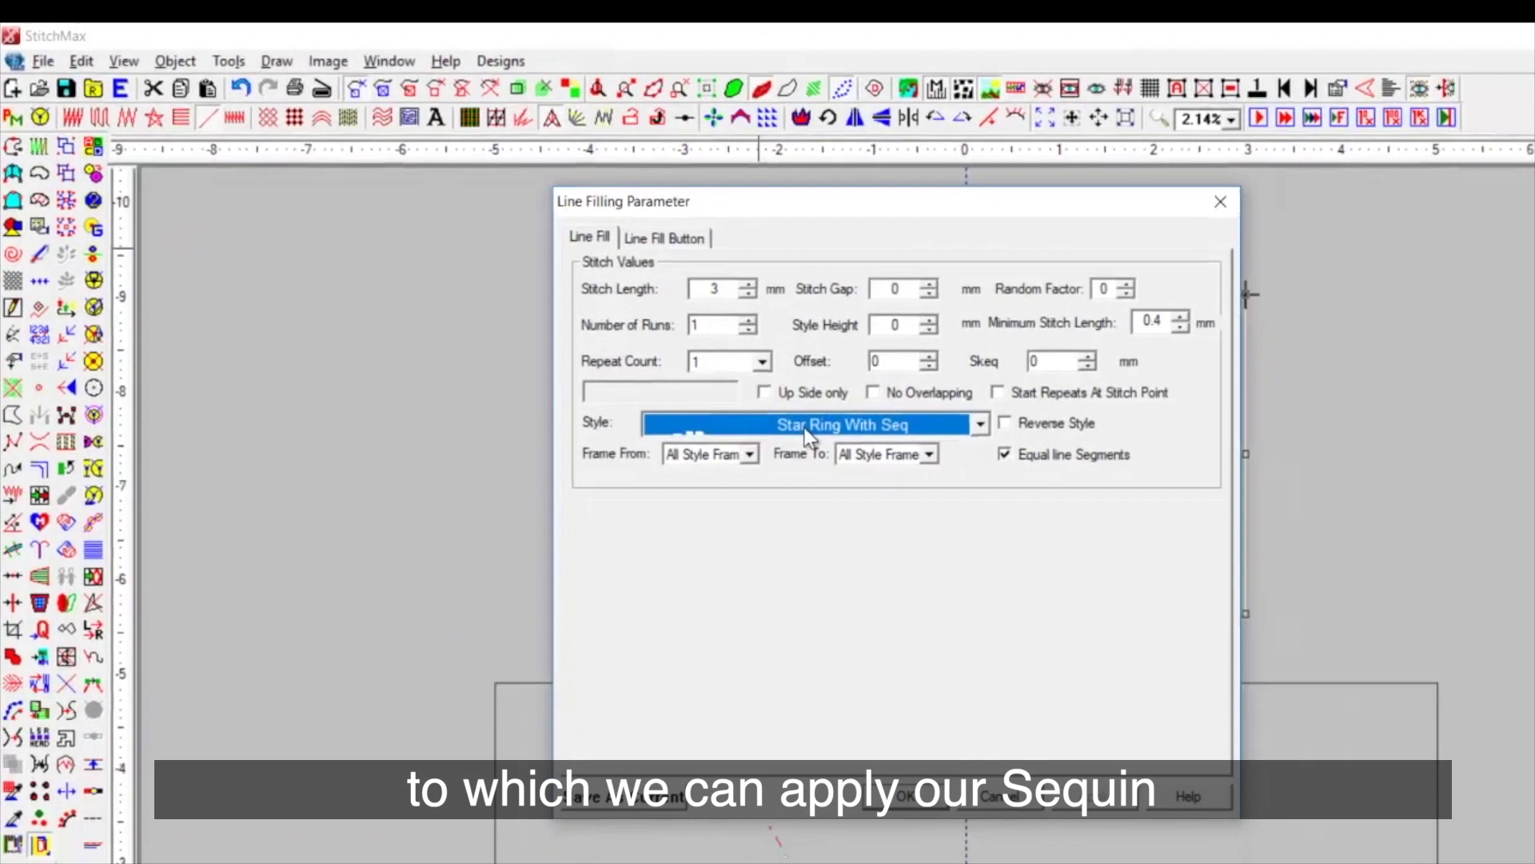
pyautogui.press('Return')
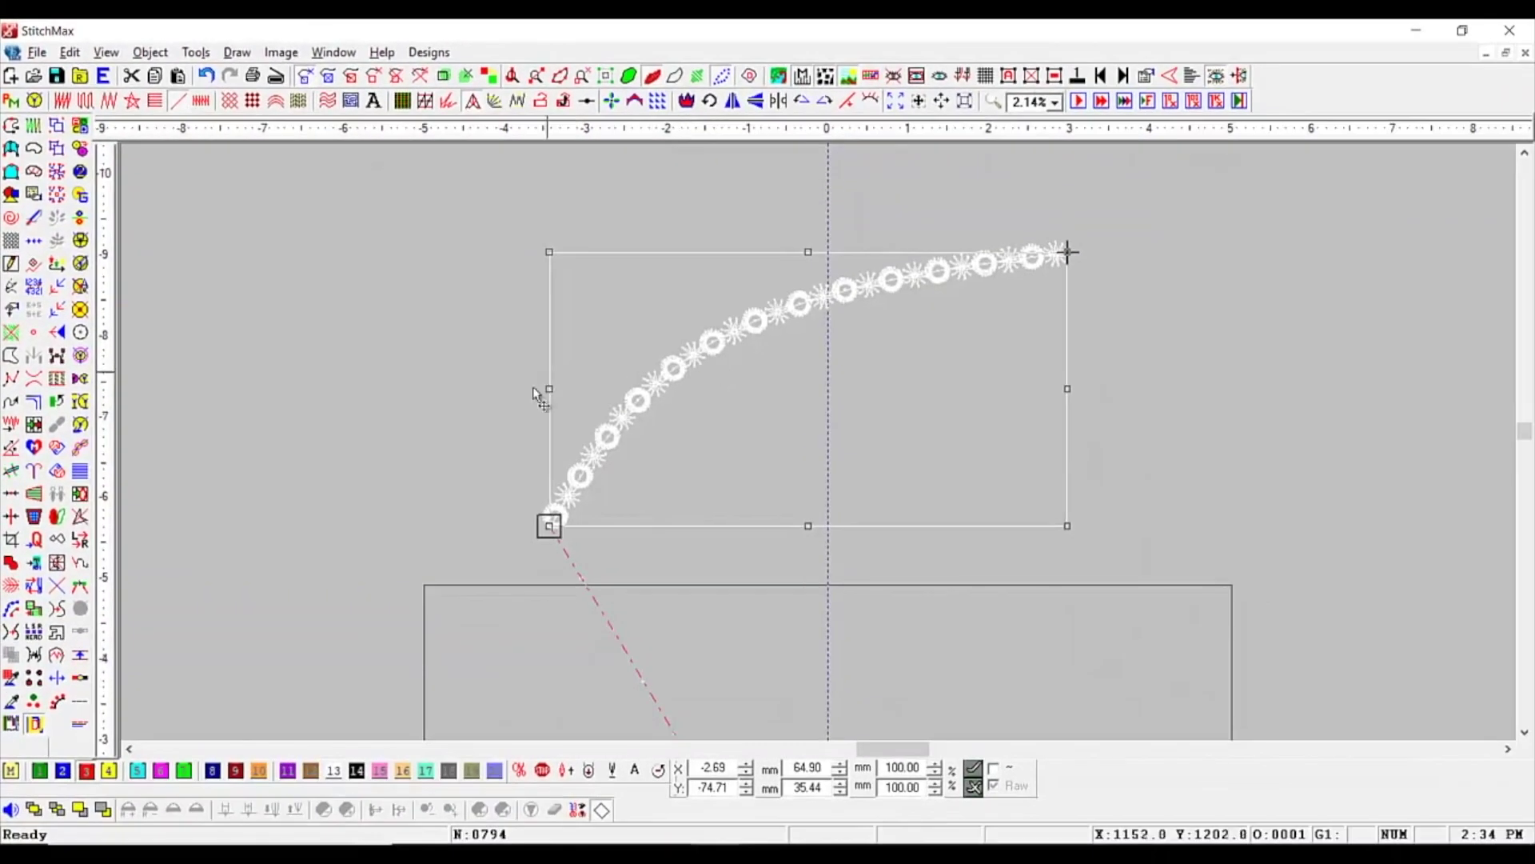
# Turn on sequins for the star and ring motif line
pyautogui.moveTo(534, 390); pyautogui.dragTo(523, 405)
pyautogui.moveTo(477, 297); pyautogui.dragTo(823, 593)
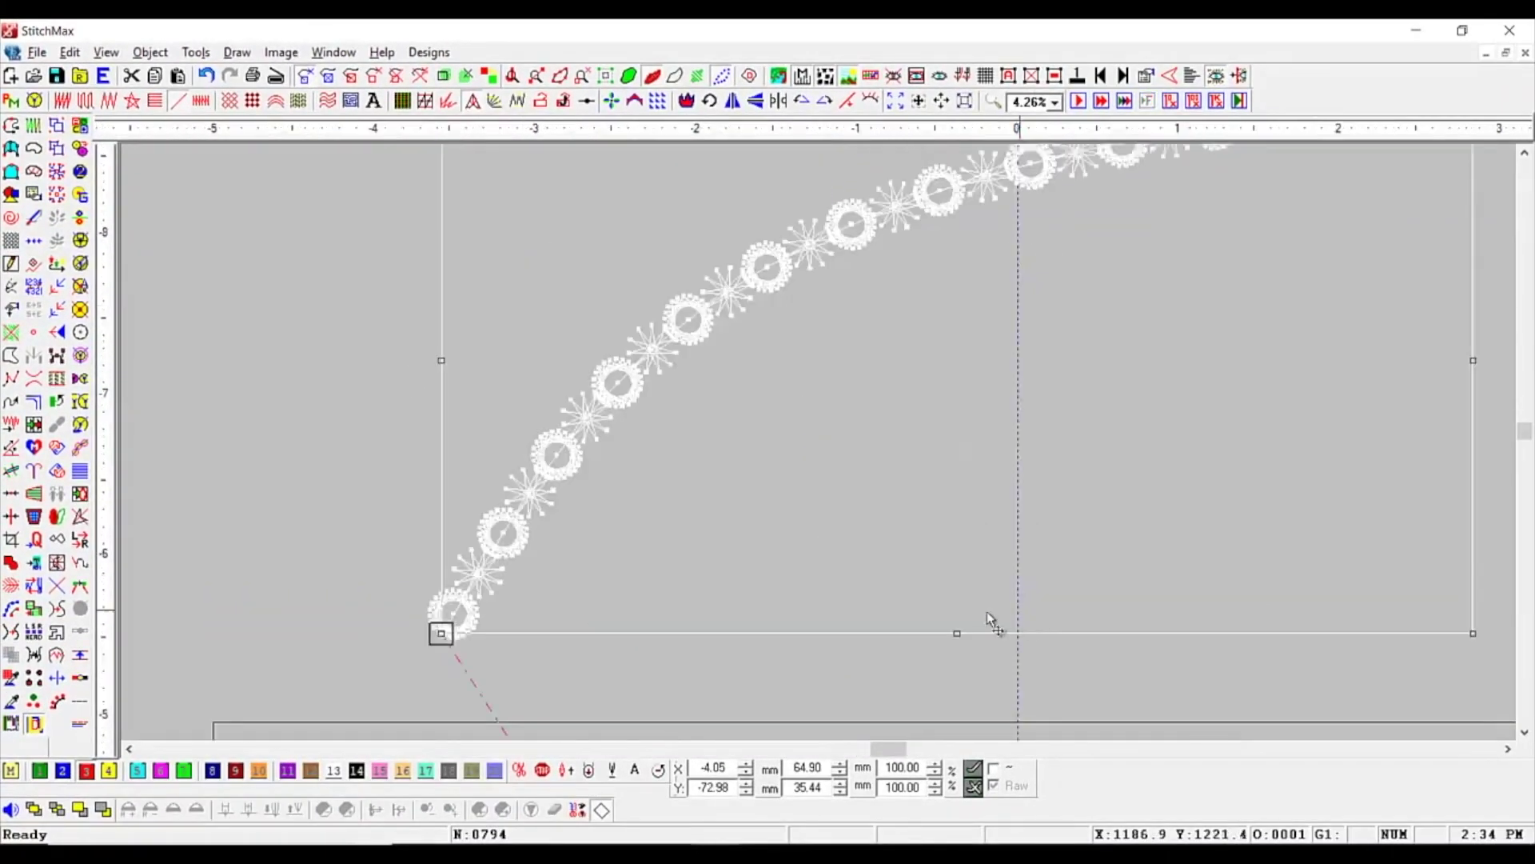
pyautogui.click(365, 501)
pyautogui.moveTo(366, 392); pyautogui.dragTo(878, 712)
pyautogui.click(509, 488)
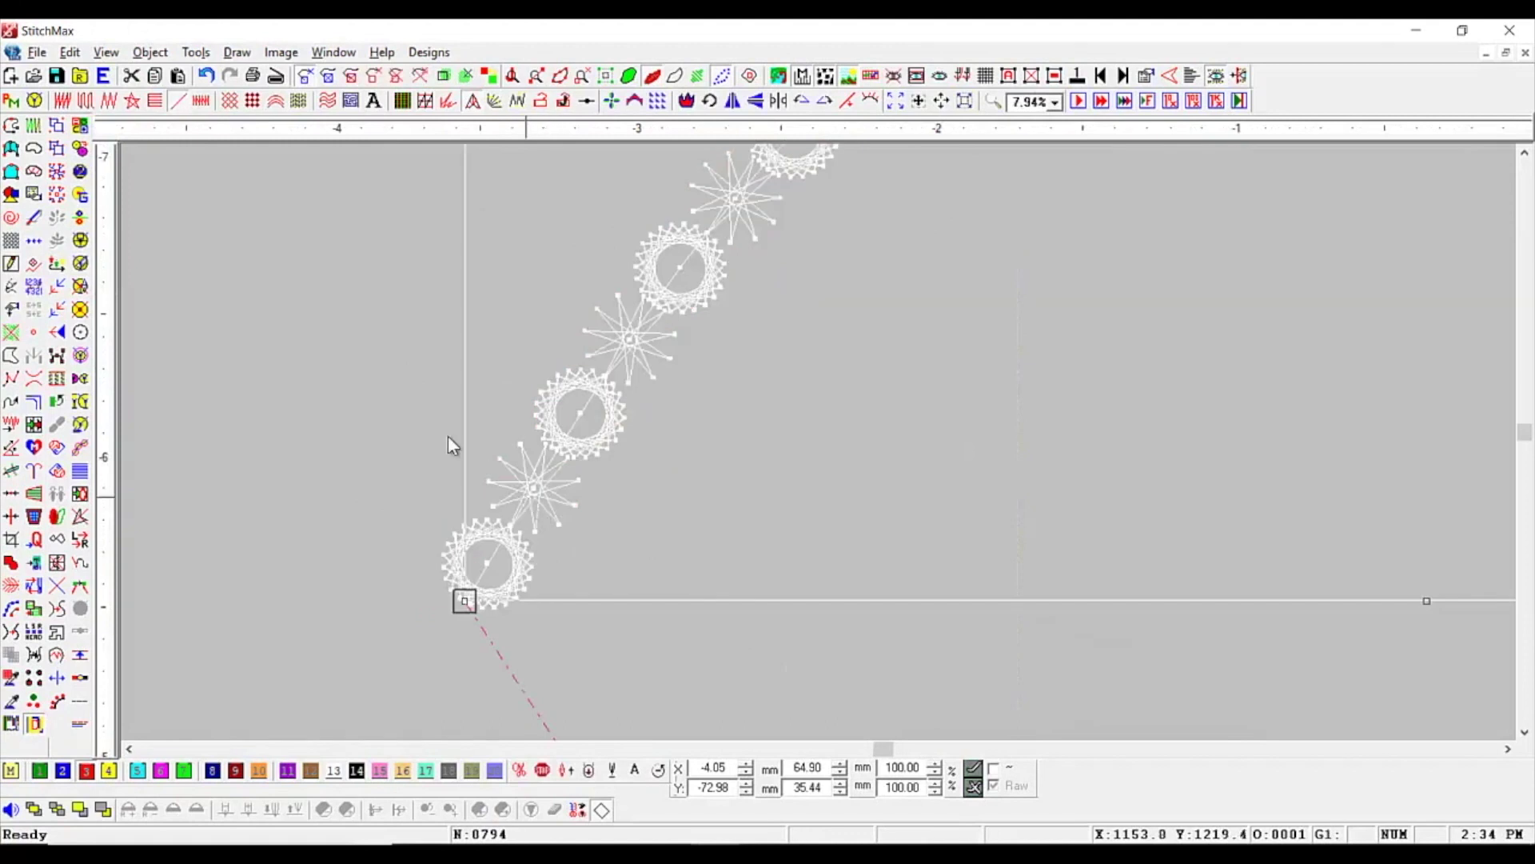
pyautogui.click(36, 101)
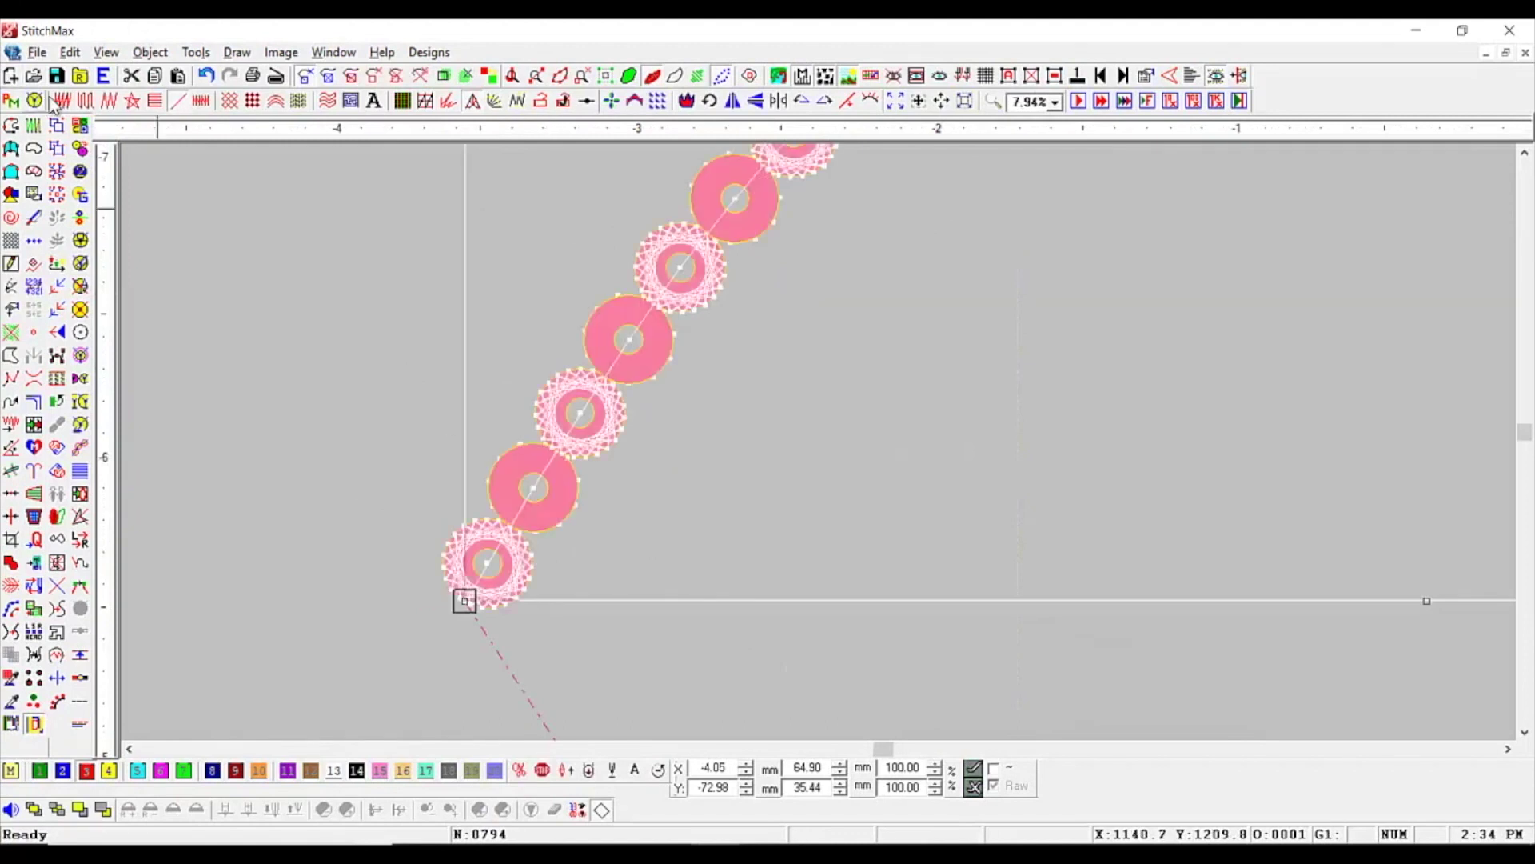
# Set the motif line's stitch length to 4 mm and inspect the spacing of its motifs up close
pyautogui.click(179, 102)
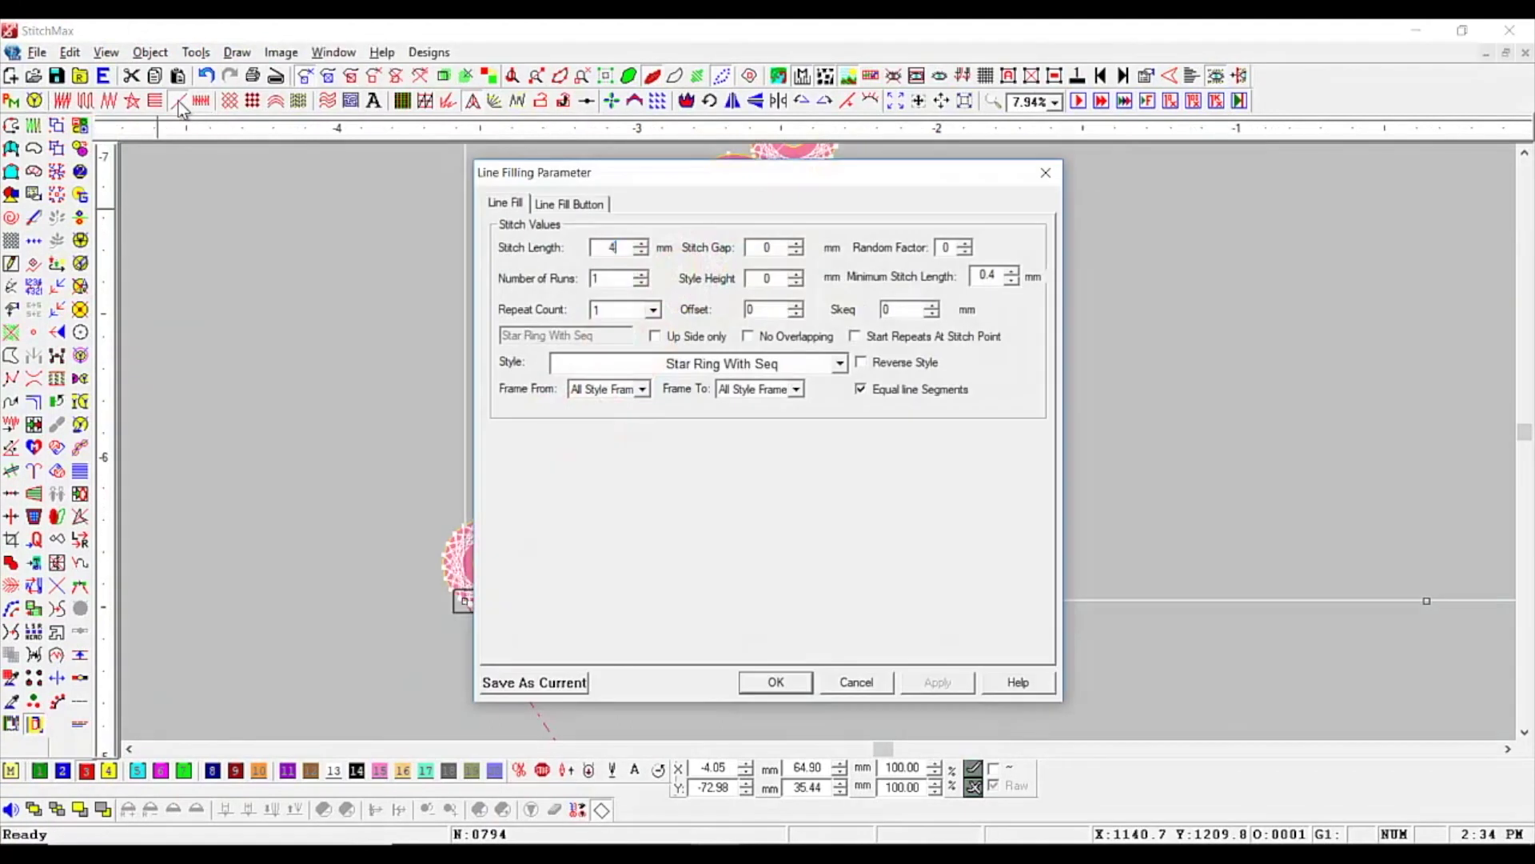
pyautogui.press('Return')
pyautogui.scroll(-3, 129, 391)
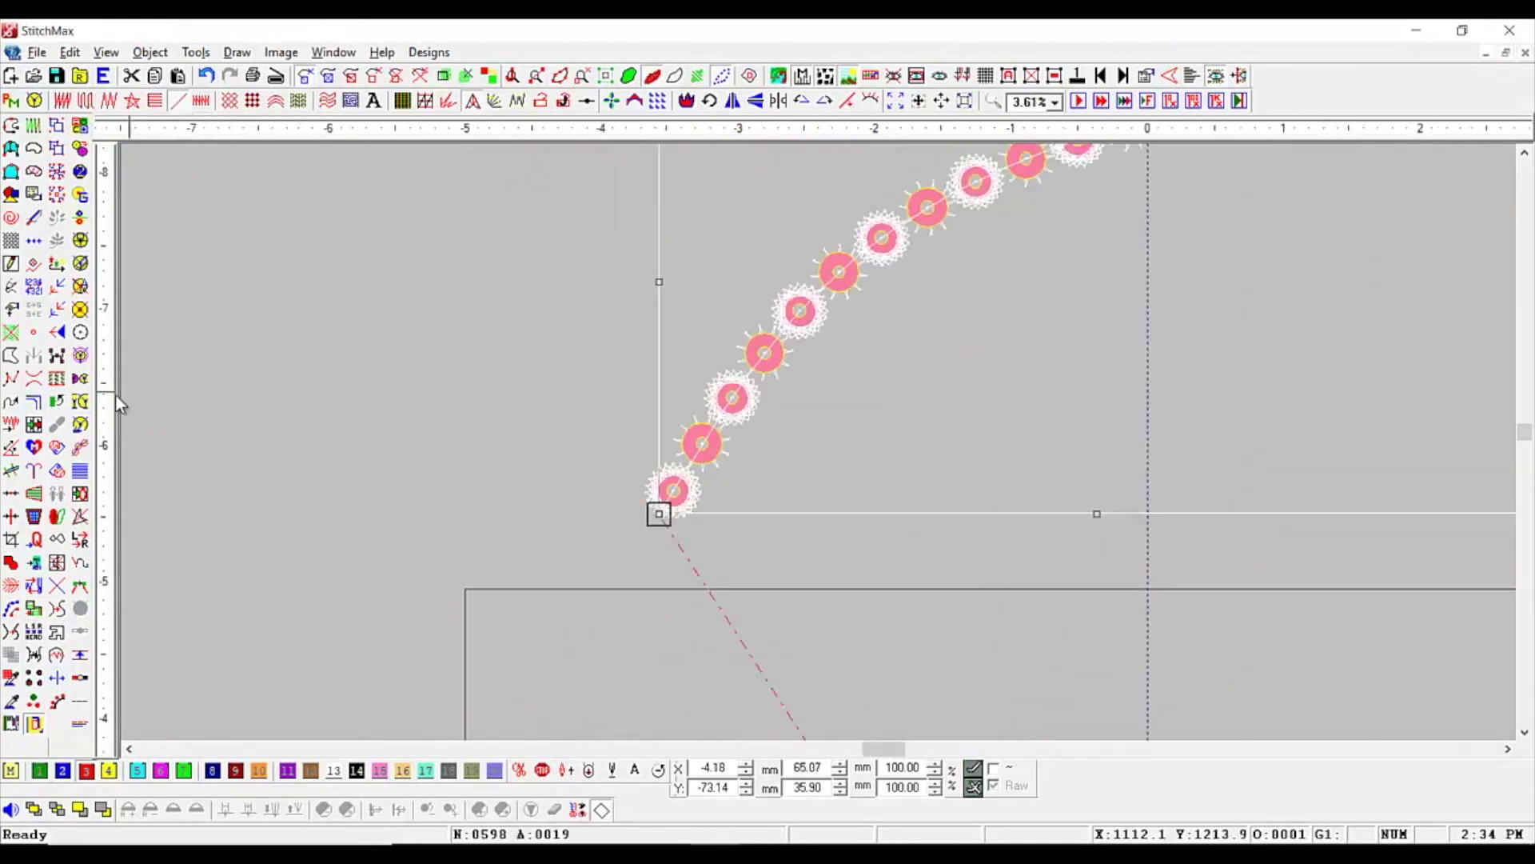
pyautogui.rightClick(524, 359)
pyautogui.click(513, 367)
pyautogui.moveTo(520, 309); pyautogui.dragTo(1246, 632)
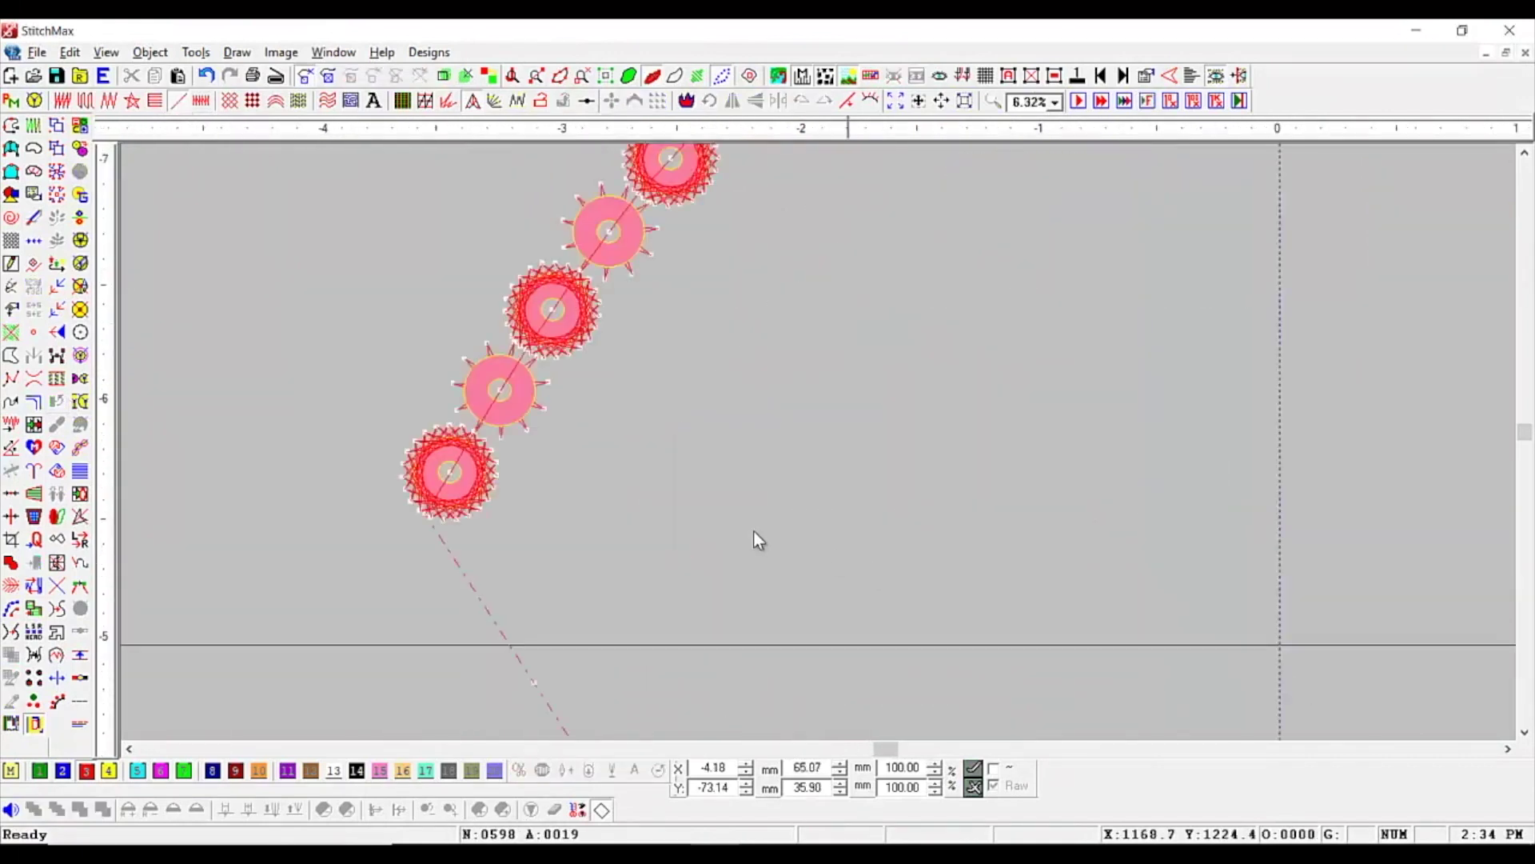
# Open the sequin settings of the motif line and add a row and a second sequin type column to the arrangement
pyautogui.click(499, 391)
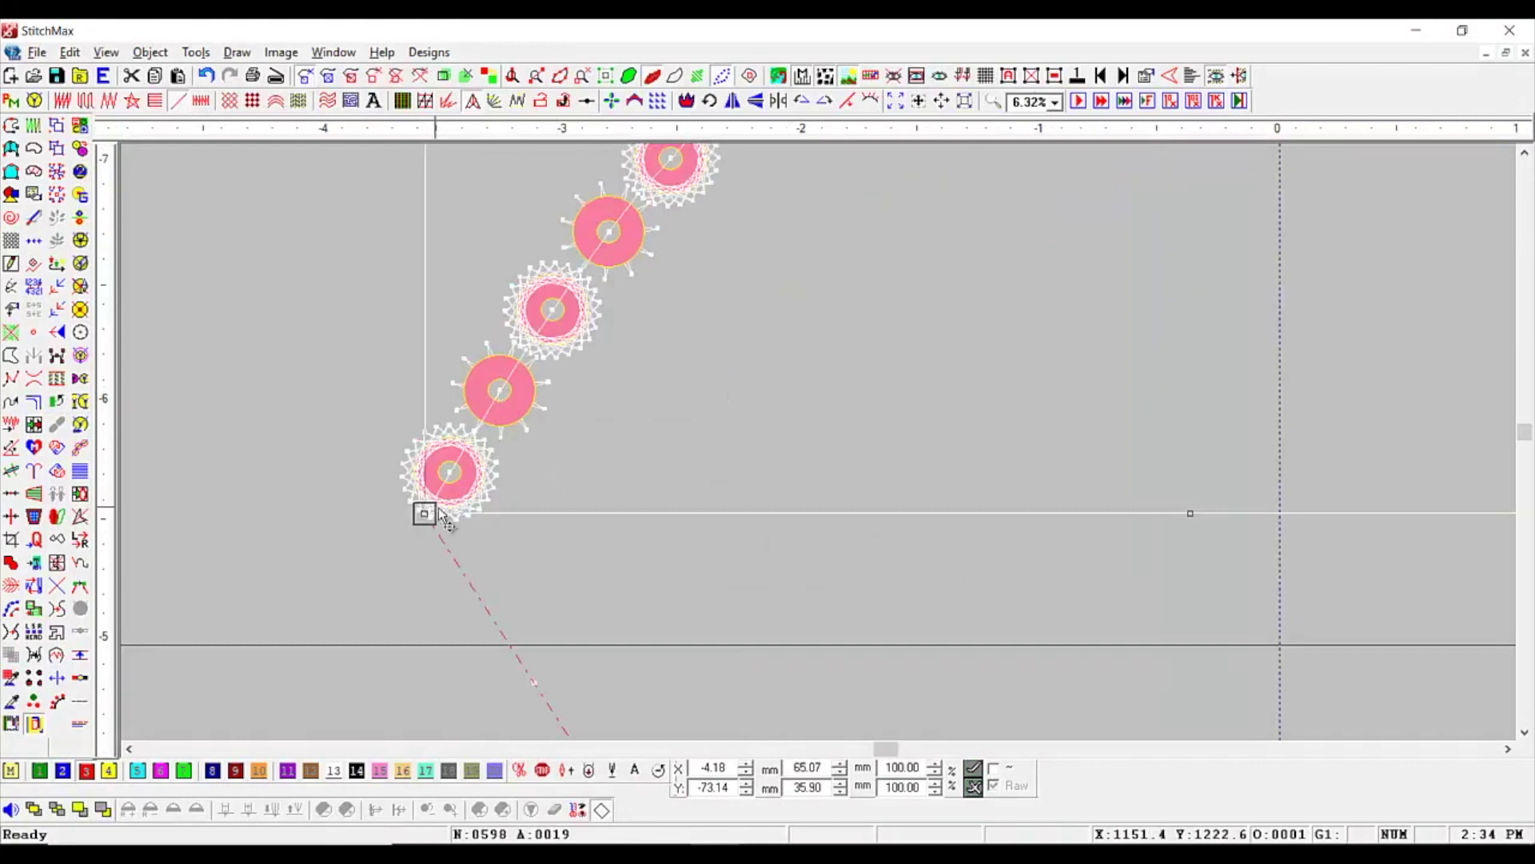
pyautogui.click(35, 102)
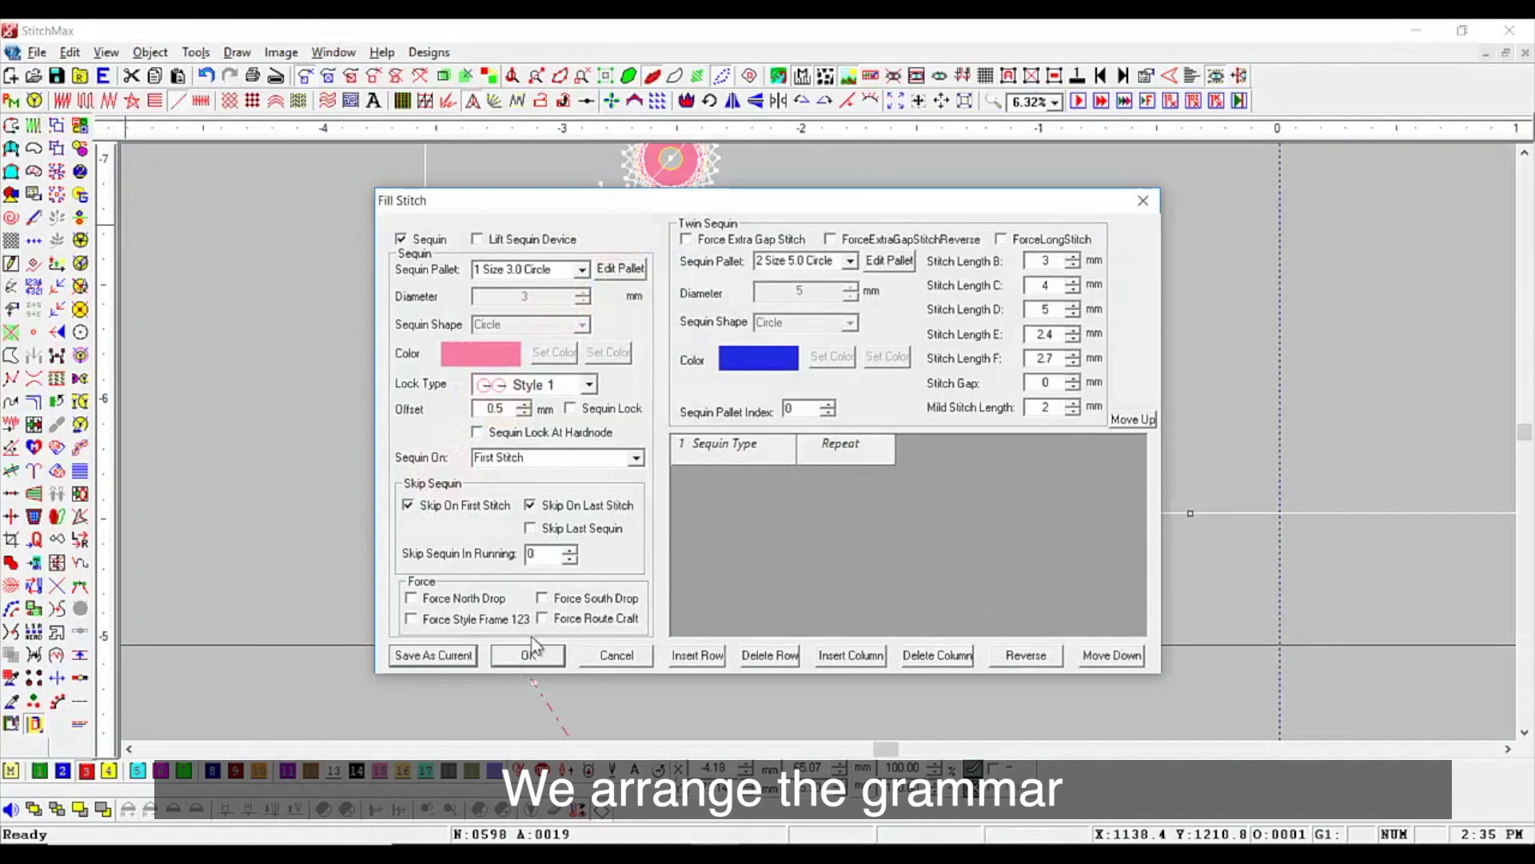
pyautogui.click(698, 656)
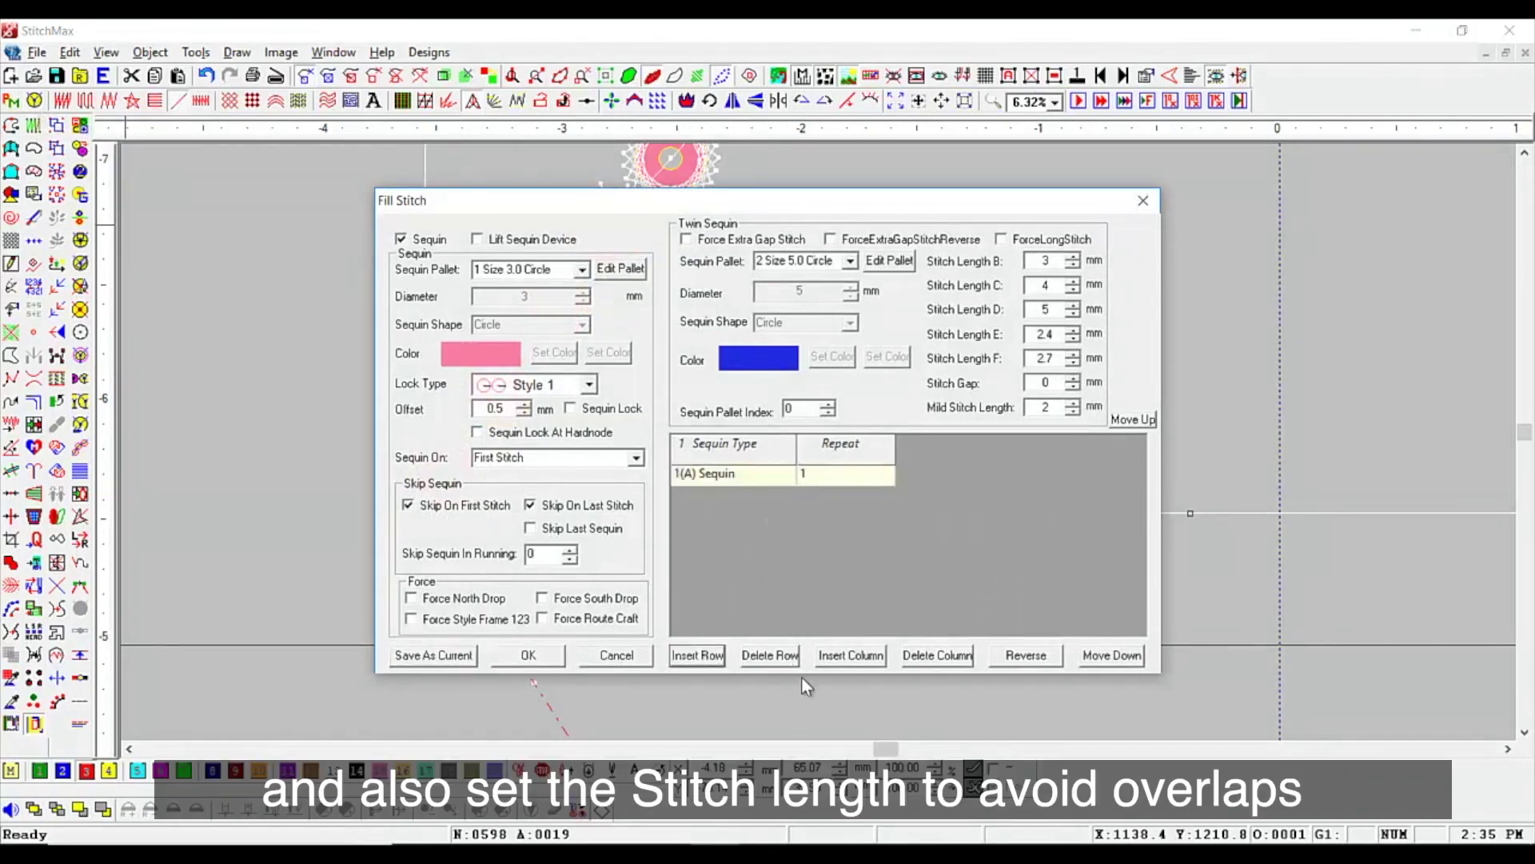
pyautogui.click(851, 656)
# Set the arrangement to alternate 1(A) Sequin and 2(B) Sequin with a repeat of 1 each and apply it to the motif line
pyautogui.click(764, 480)
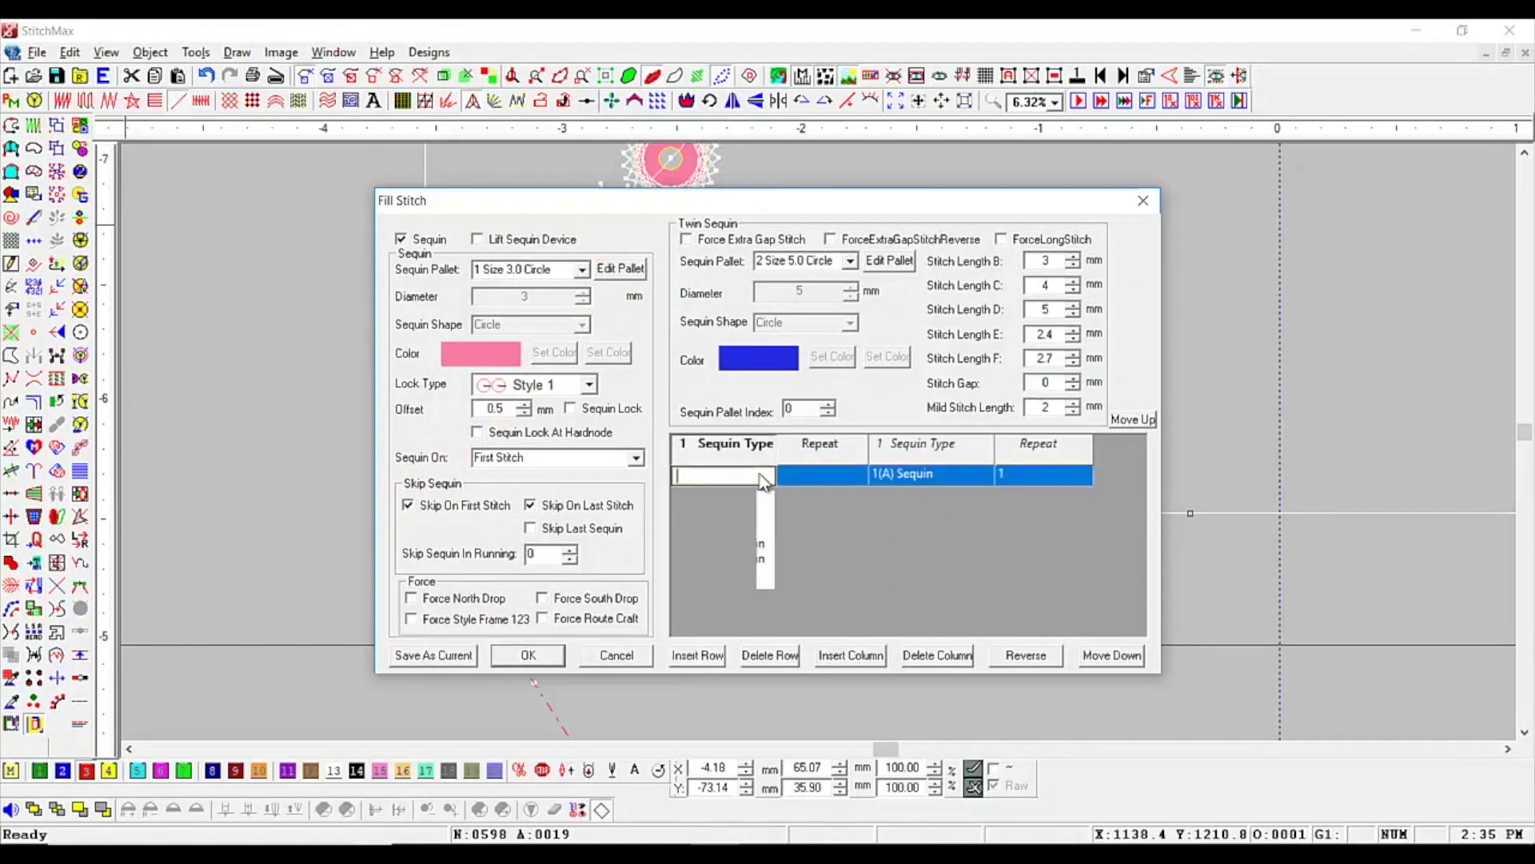
pyautogui.click(742, 503)
pyautogui.click(842, 472)
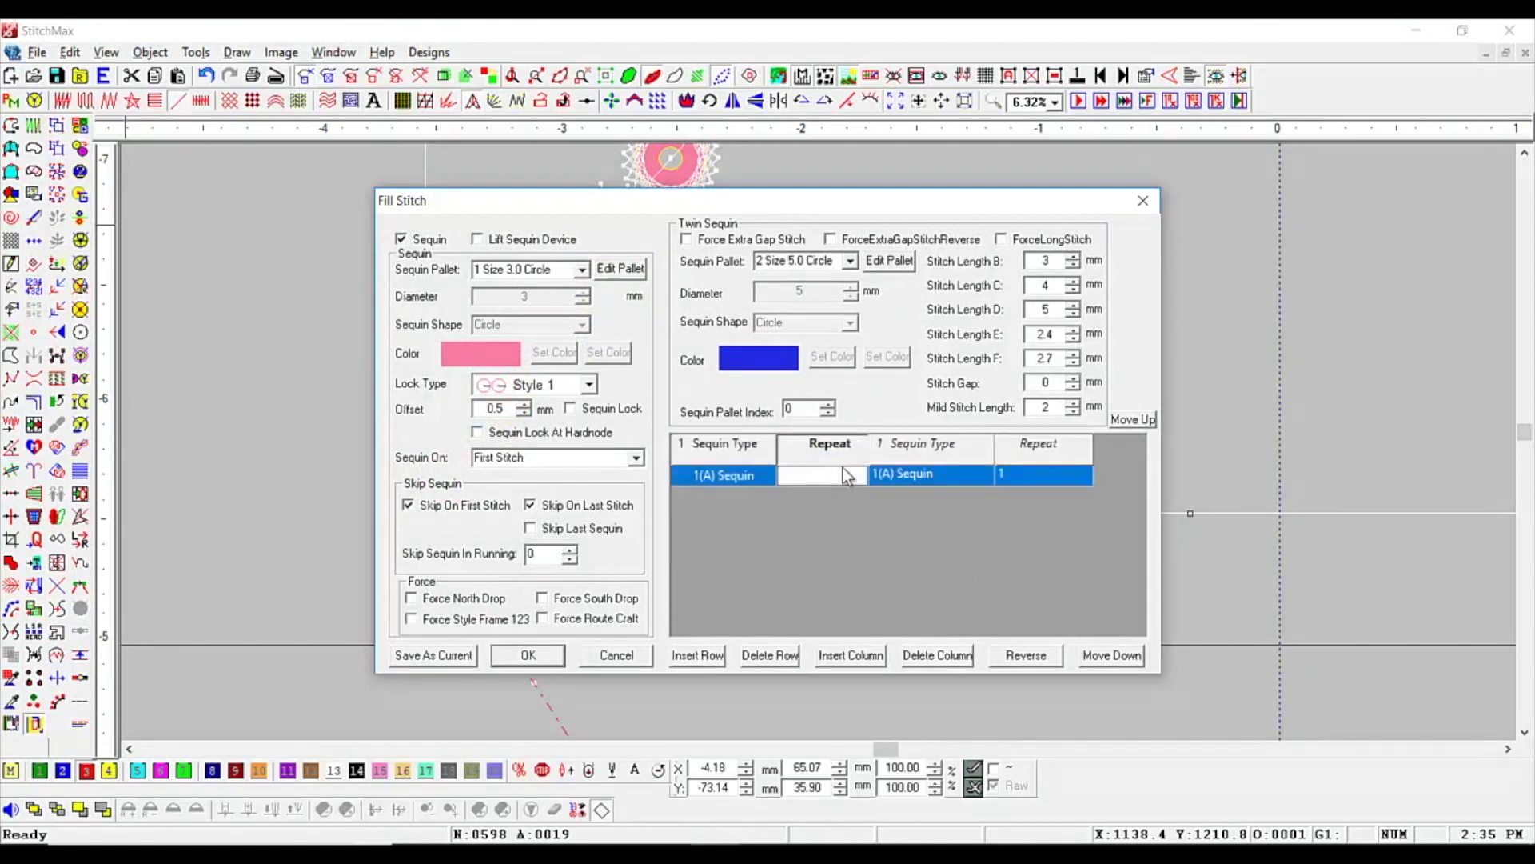
pyautogui.click(895, 477)
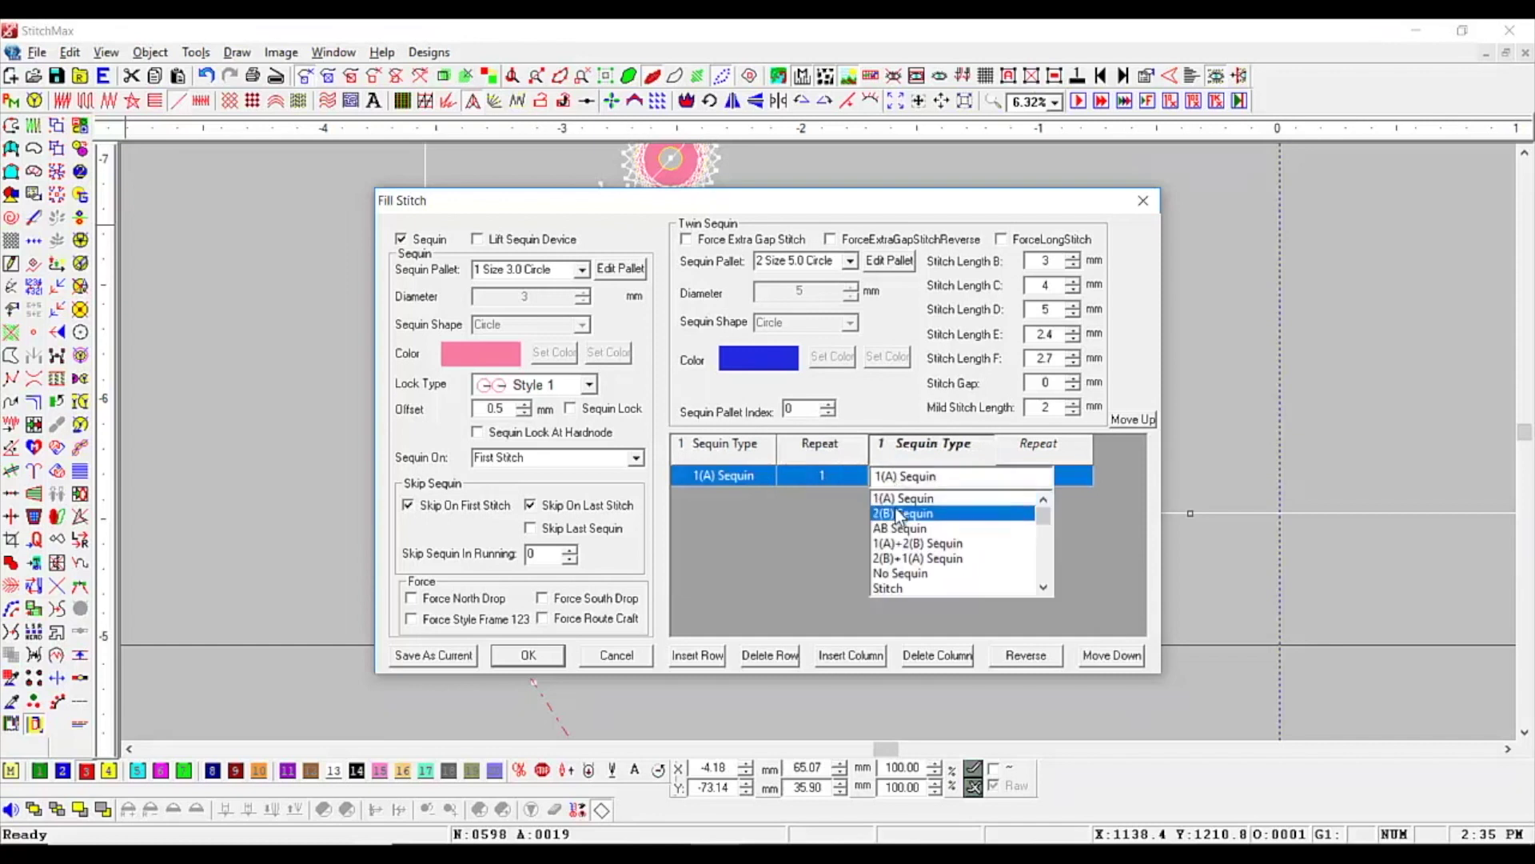
pyautogui.click(898, 513)
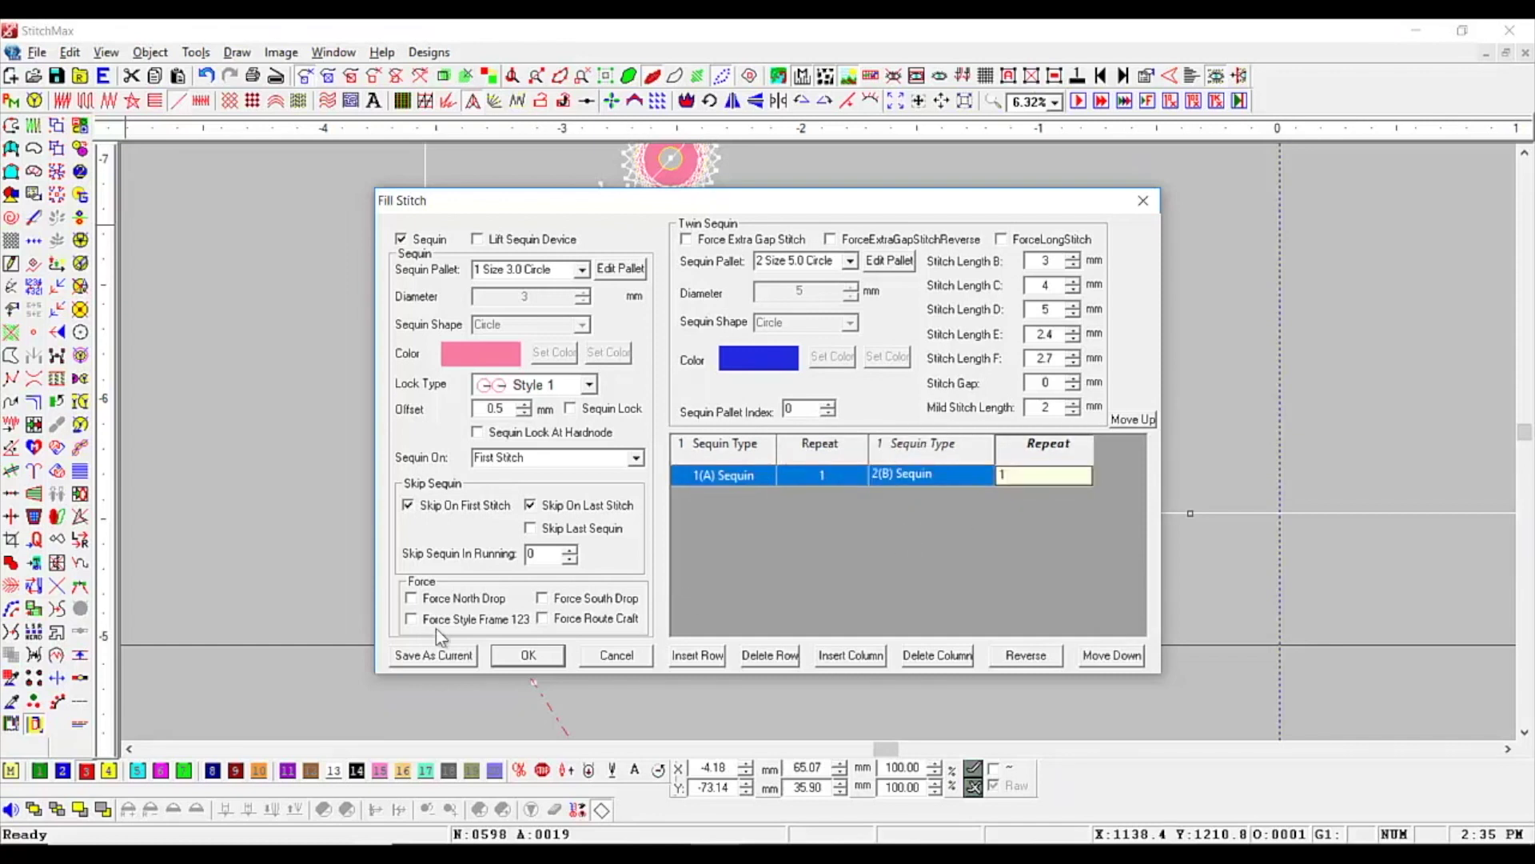
pyautogui.click(508, 651)
pyautogui.scroll(-3, 373, 466)
pyautogui.press('z')
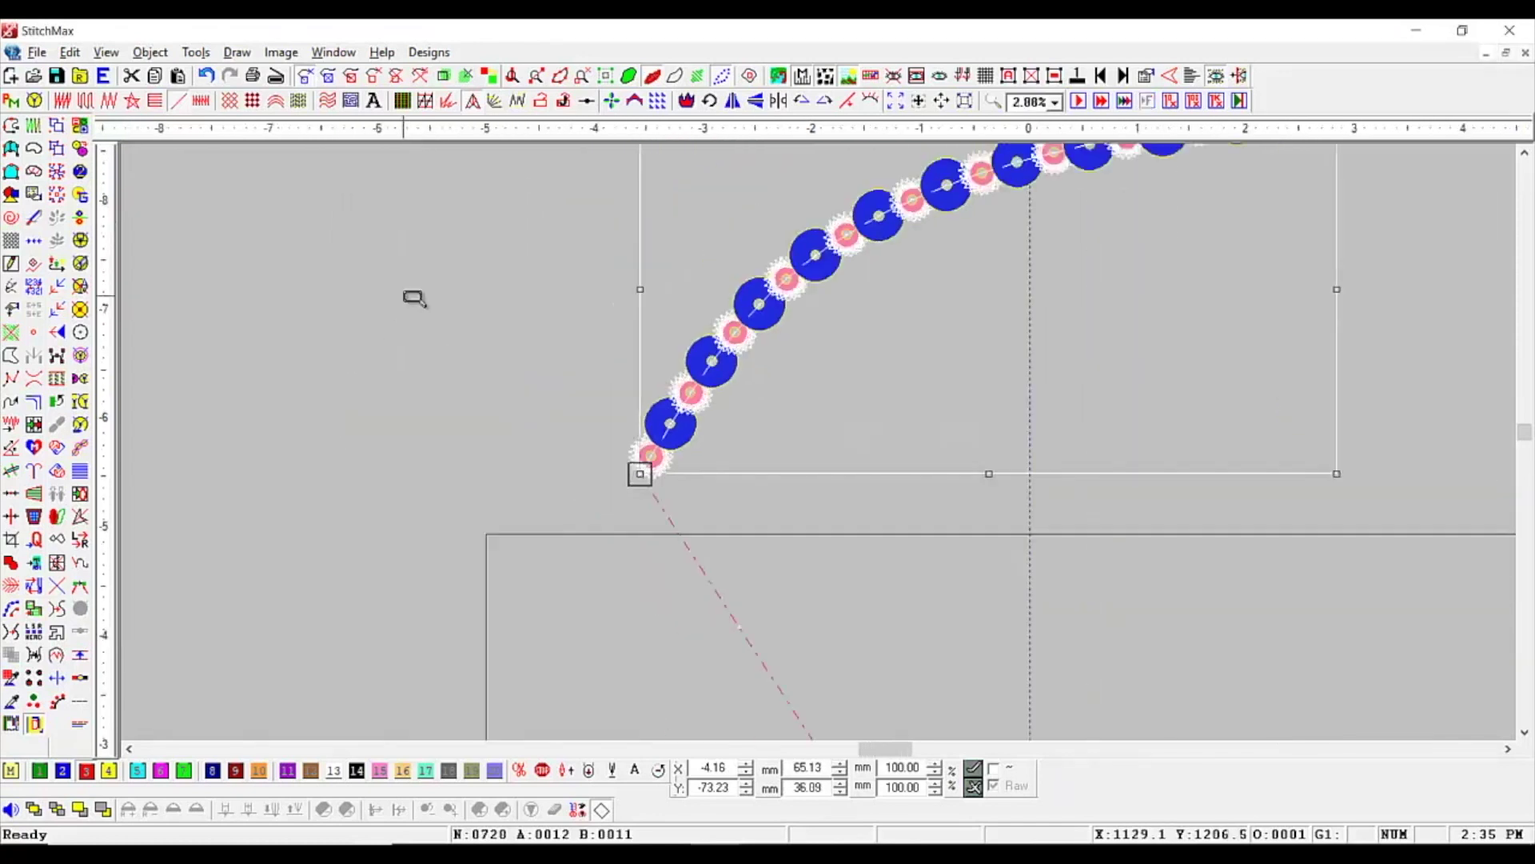
# Set Stitch Length B in the twin sequin settings of the motif line to 6 mm
pyautogui.moveTo(464, 241); pyautogui.dragTo(1155, 474)
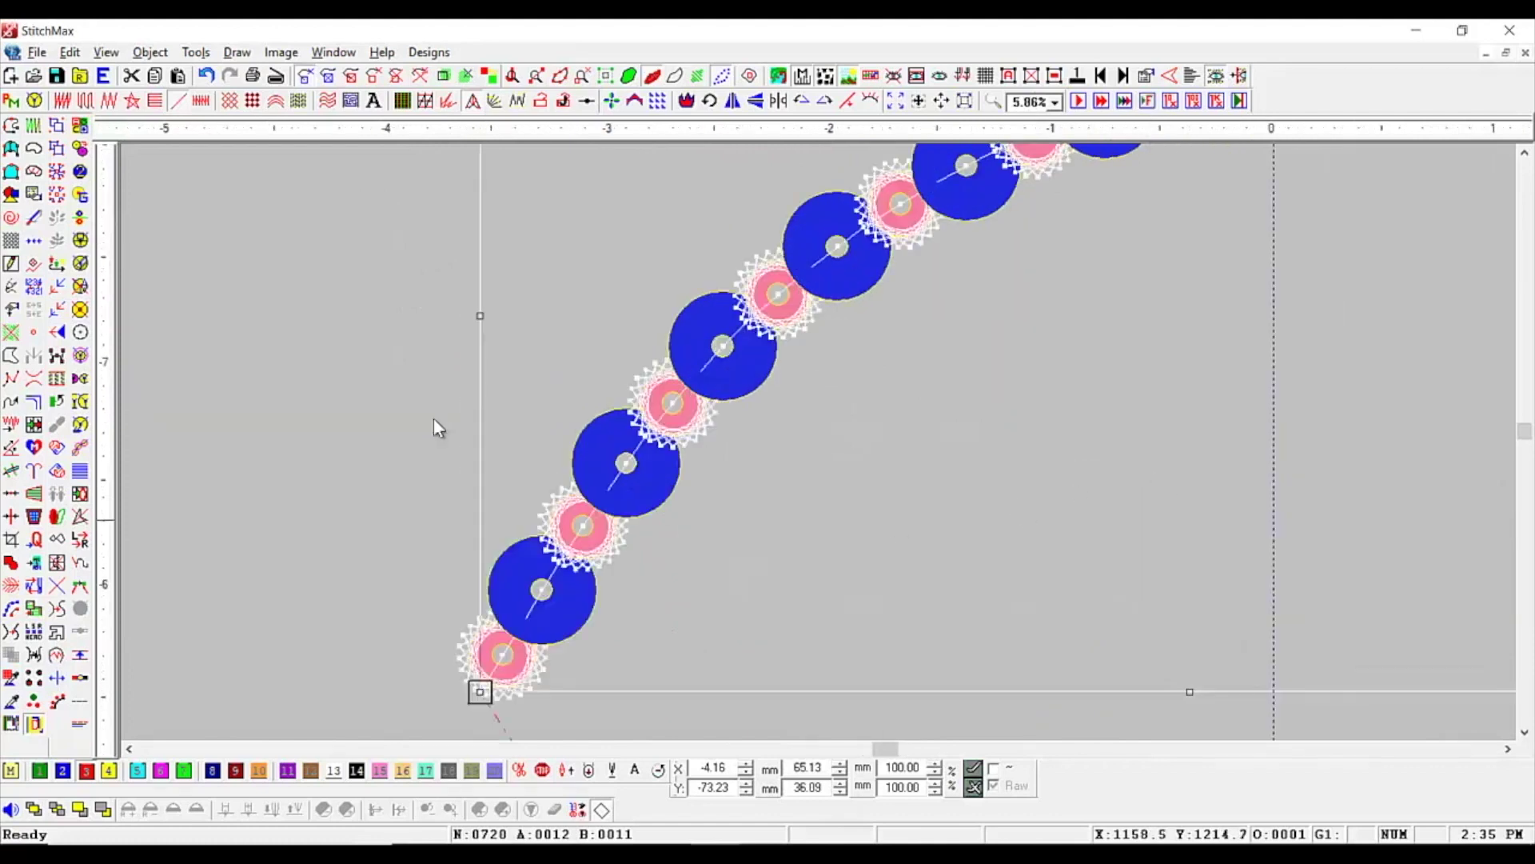
pyautogui.click(32, 101)
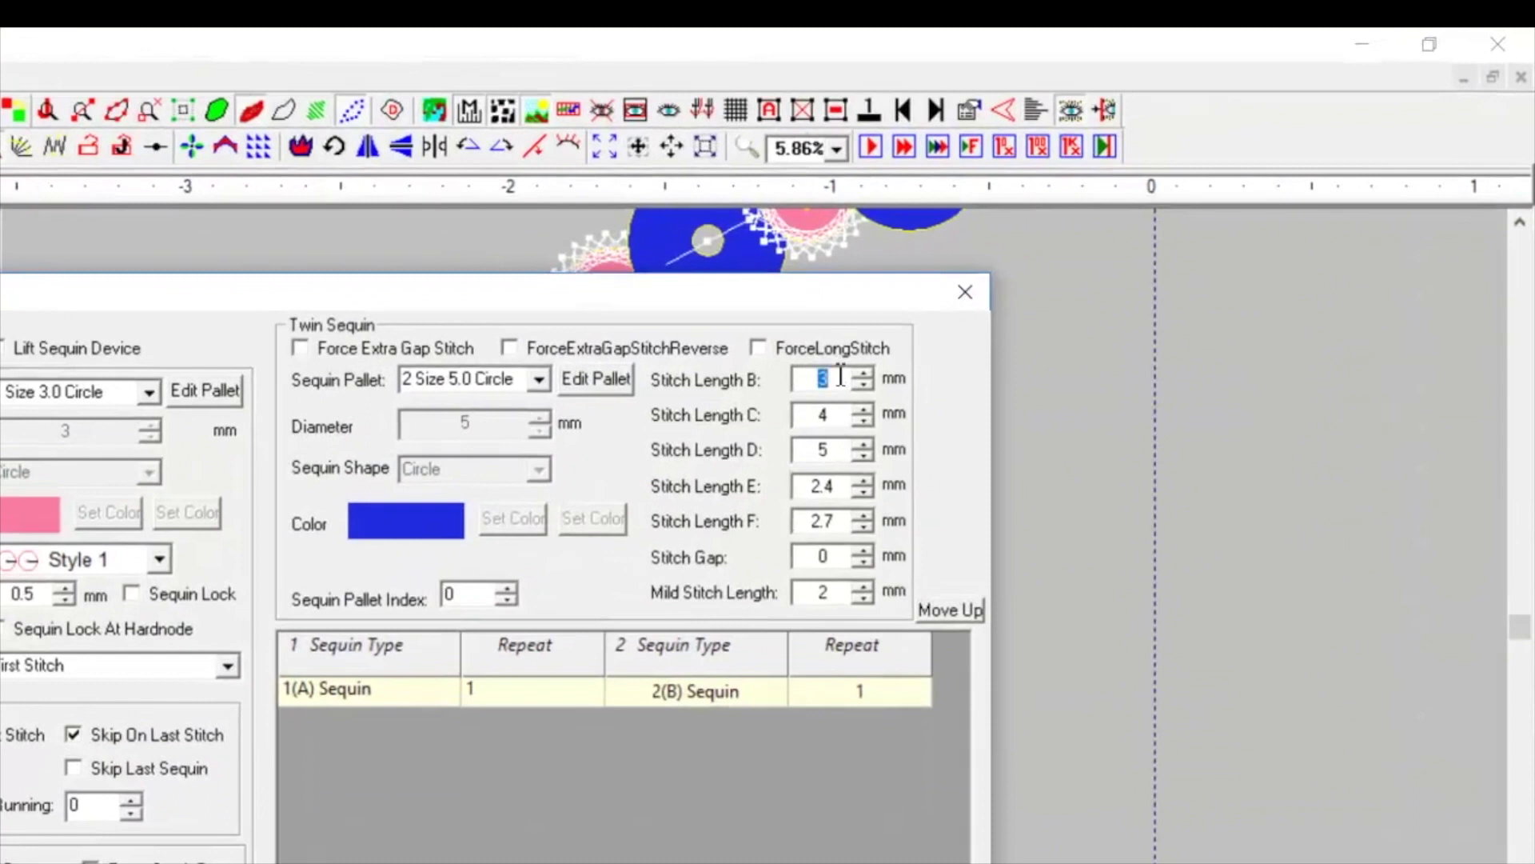
pyautogui.press('Return')
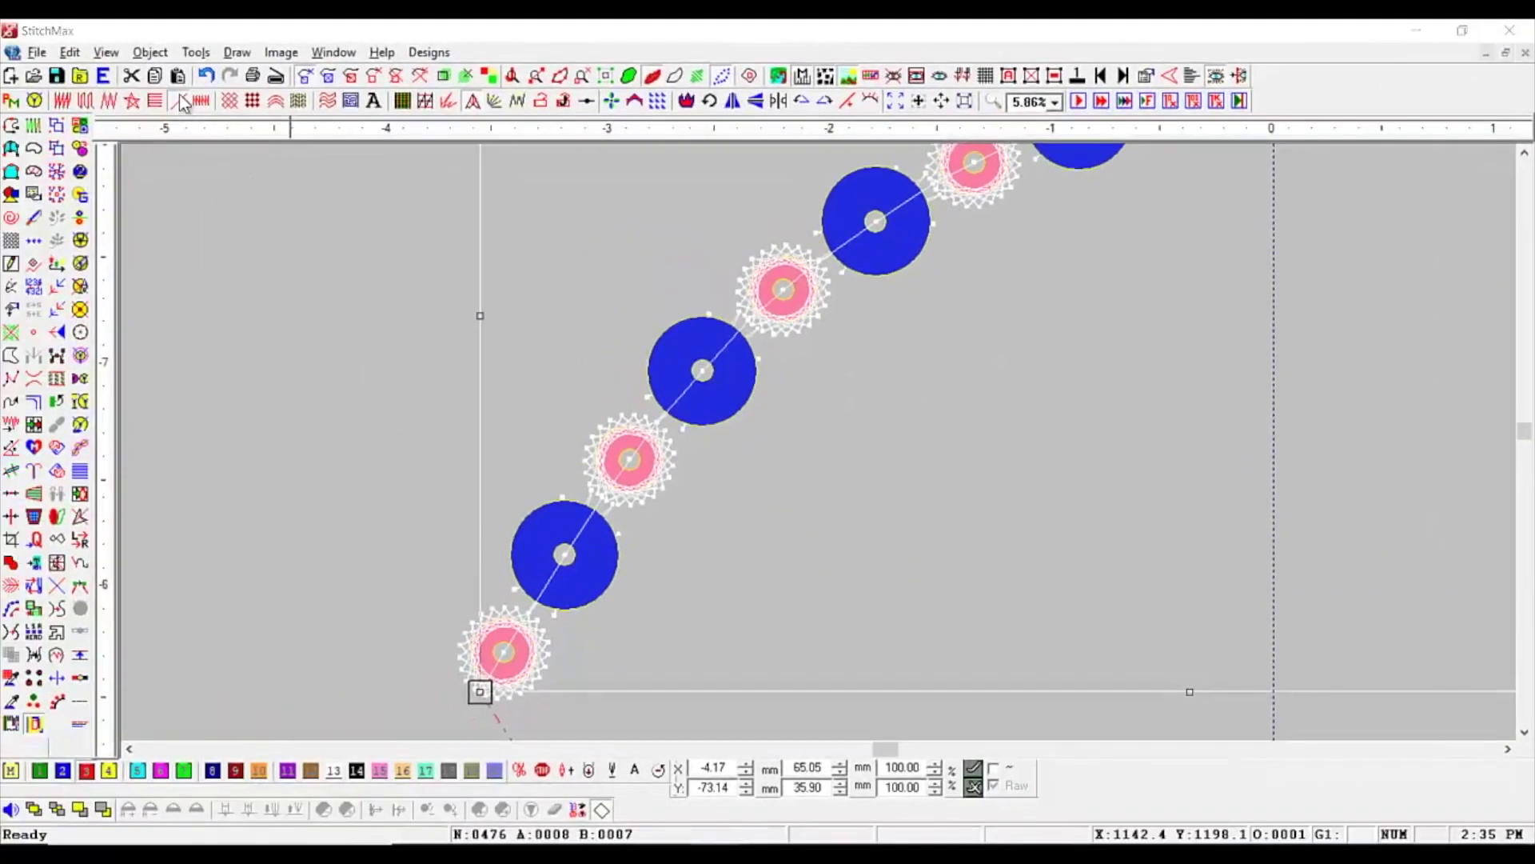
# Turn on Alter Motif Height for the motif line's line fill and inspect the motifs around the sequins up close
pyautogui.click(180, 97)
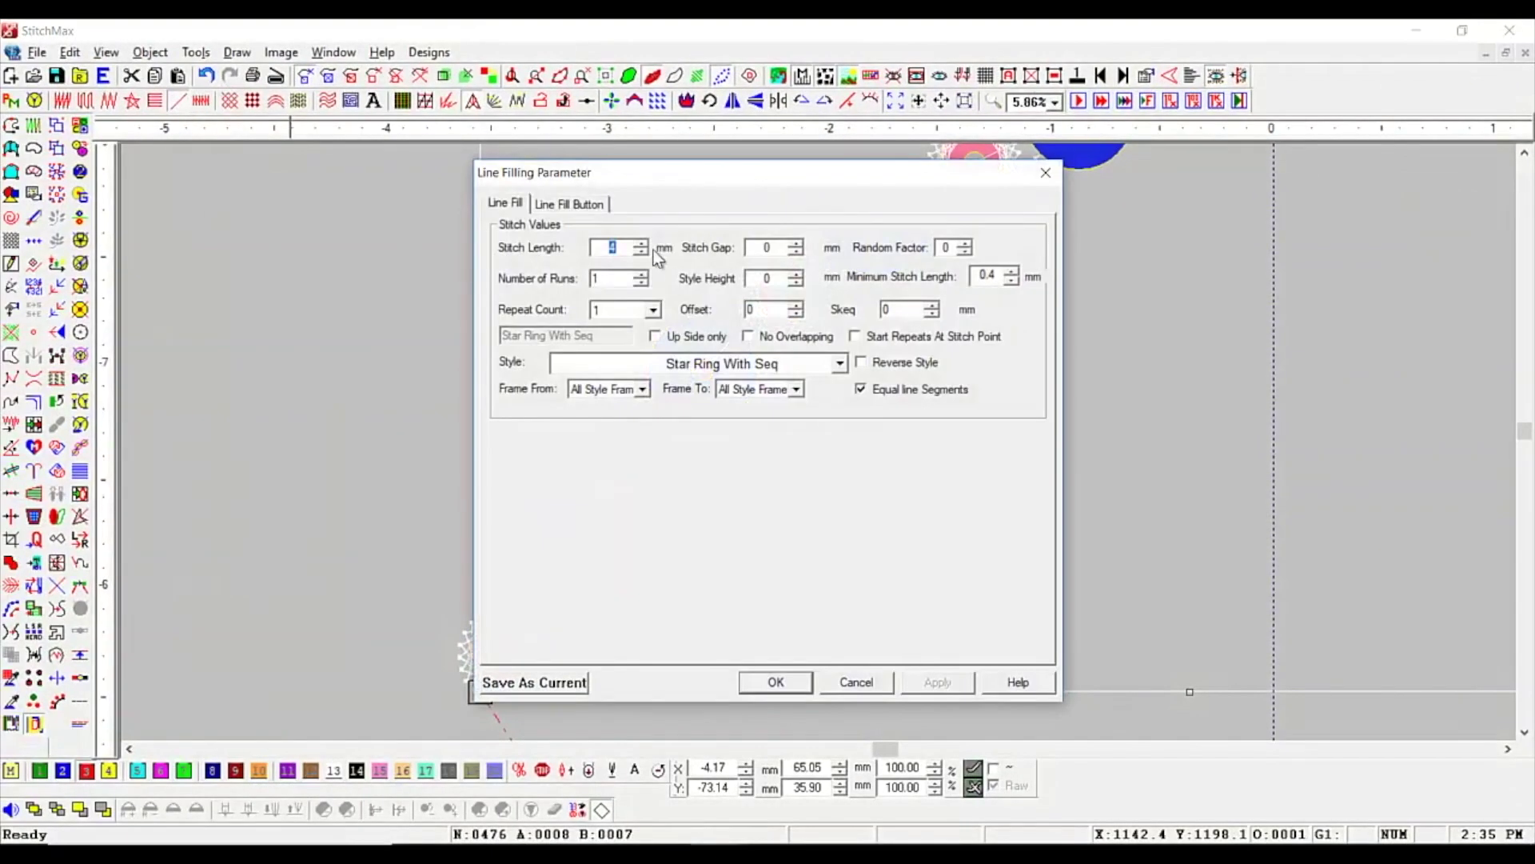
pyautogui.click(570, 204)
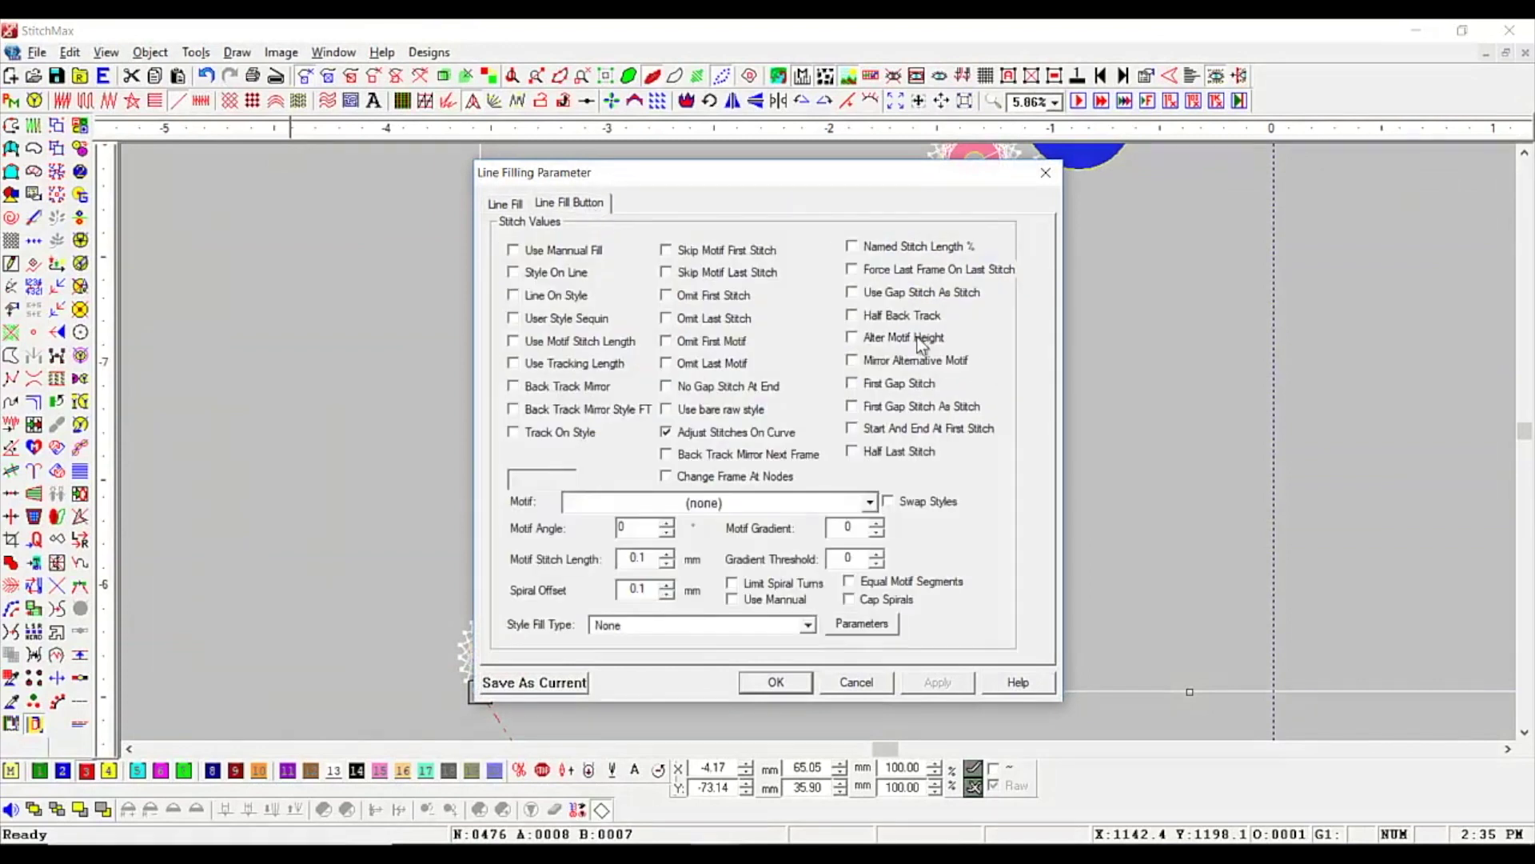
pyautogui.click(776, 681)
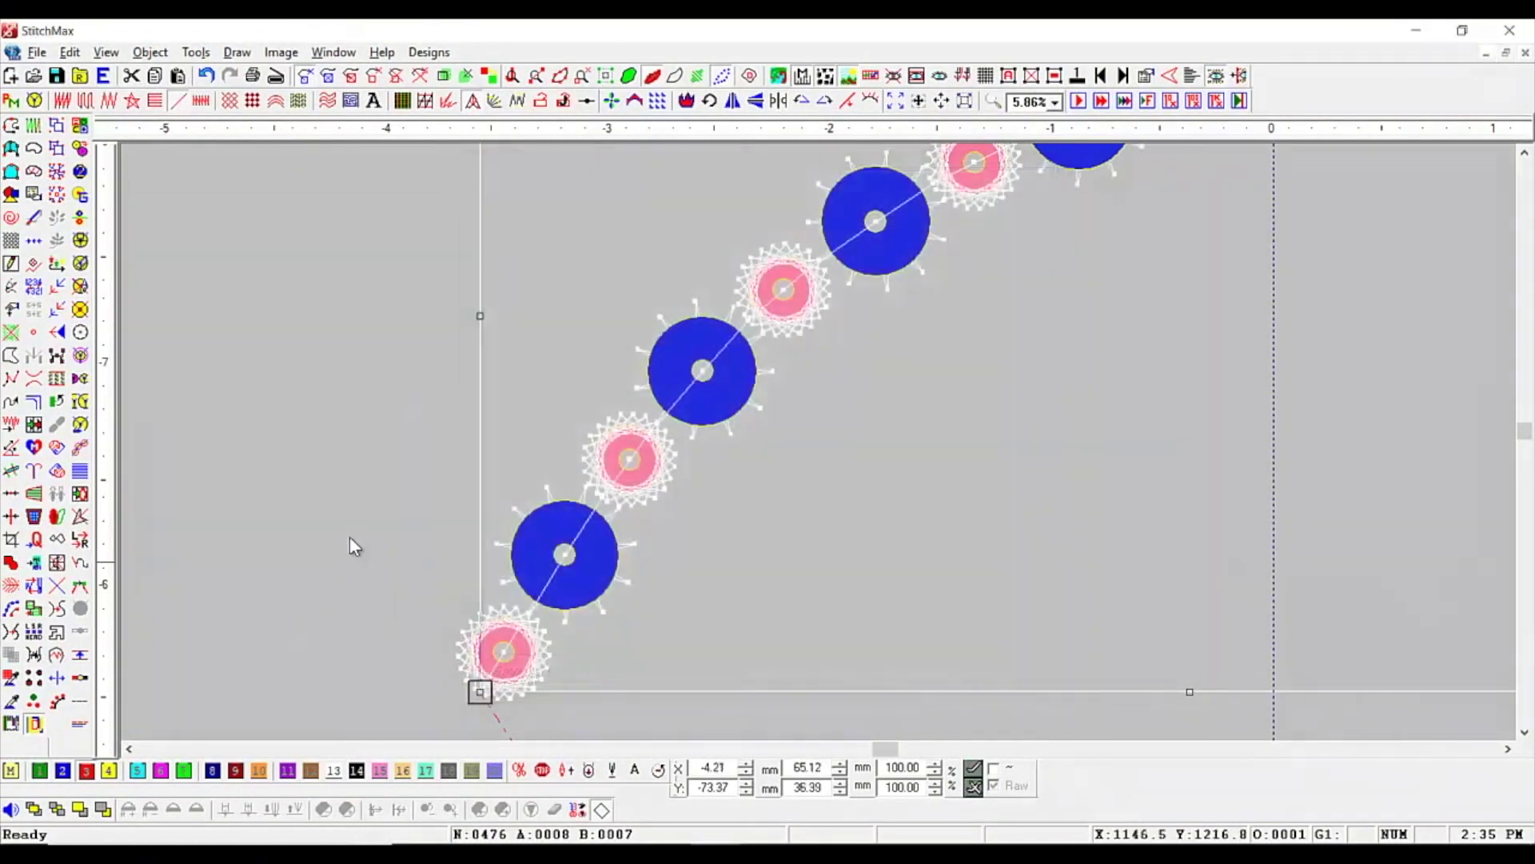
pyautogui.scroll(2, 368, 675)
pyautogui.scroll(-1, 621, 649)
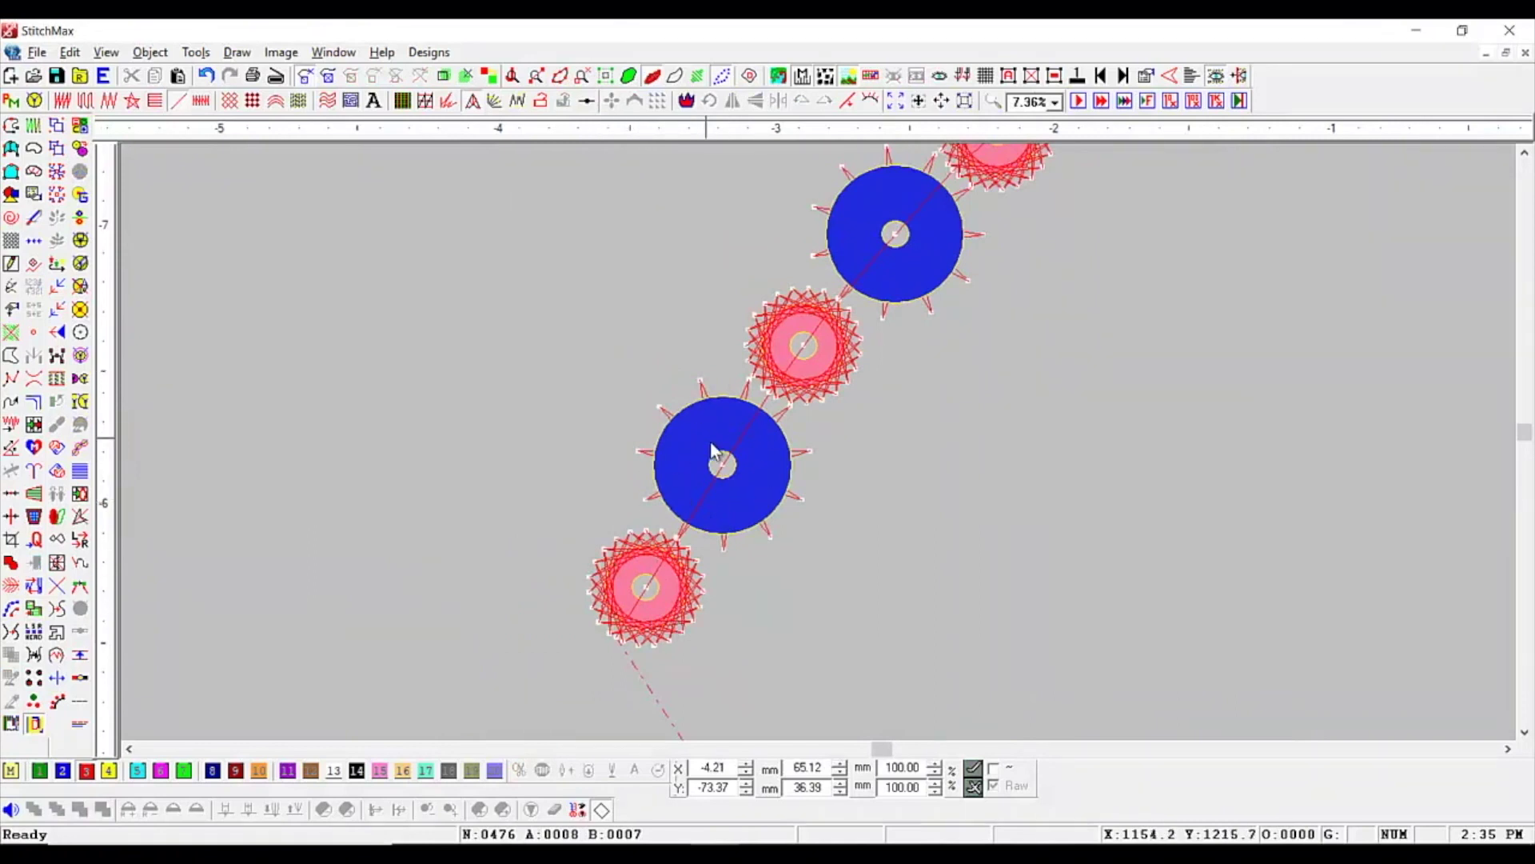
pyautogui.scroll(-3, 726, 446)
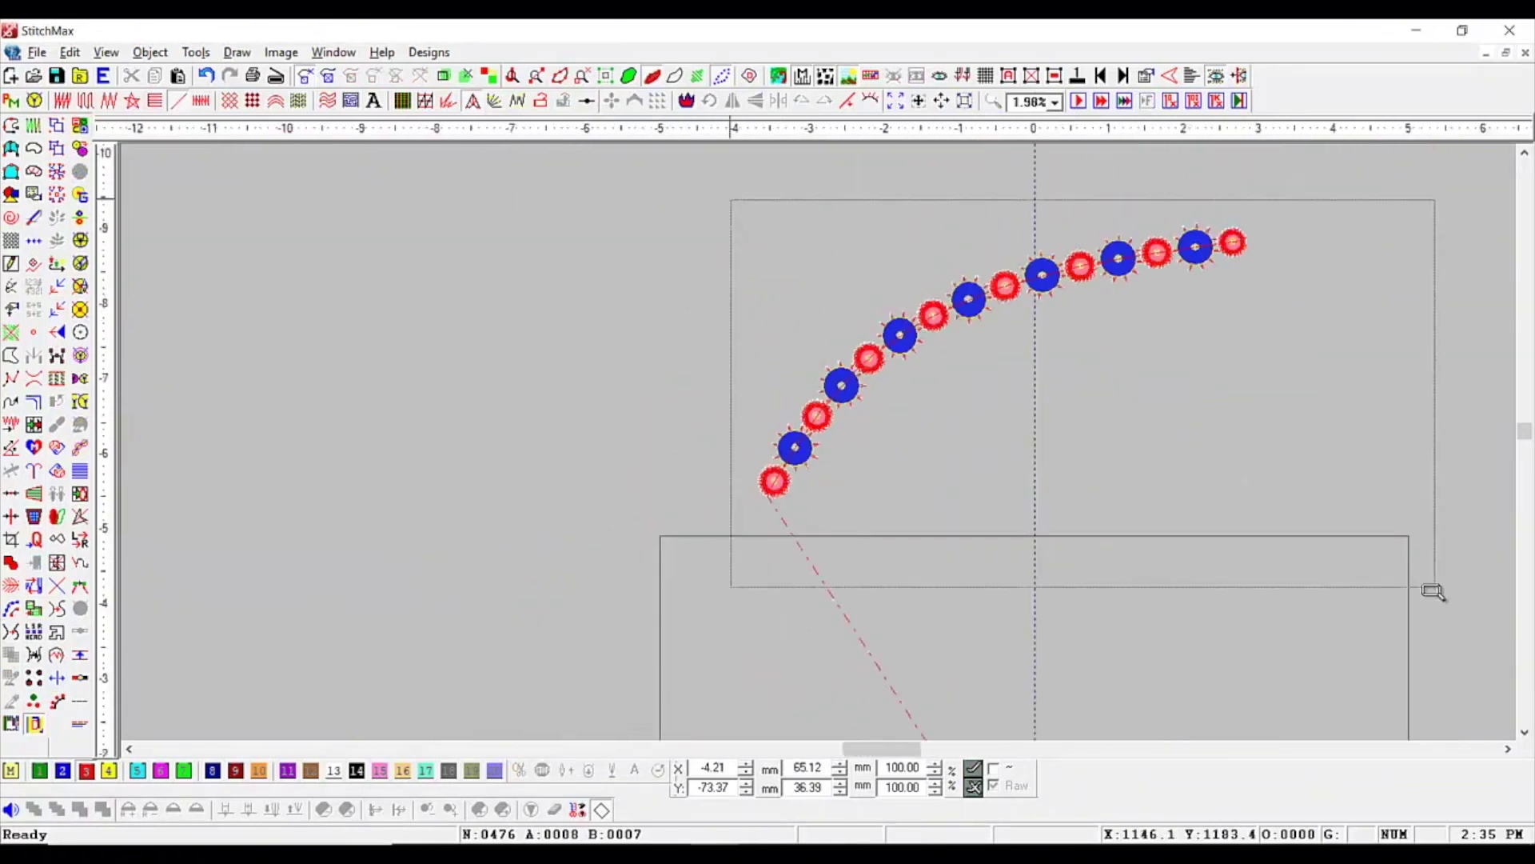
# Move the curved motif line aside and place a copy below it at about X 18.7 mm, Y -57.5 mm
pyautogui.click(637, 357)
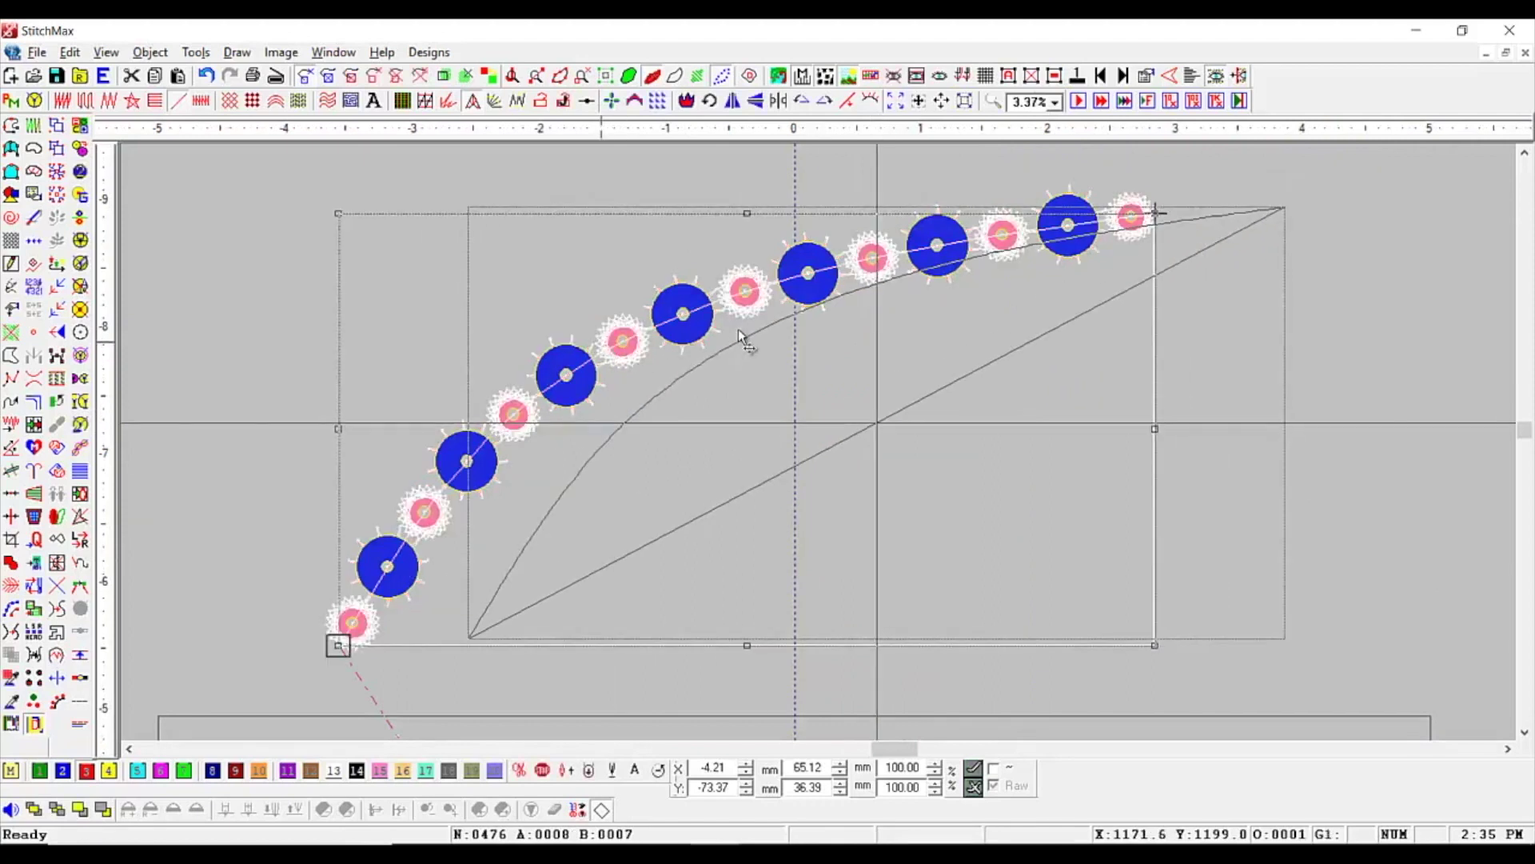
pyautogui.scroll(-2, 738, 329)
pyautogui.moveTo(524, 278); pyautogui.dragTo(1169, 631)
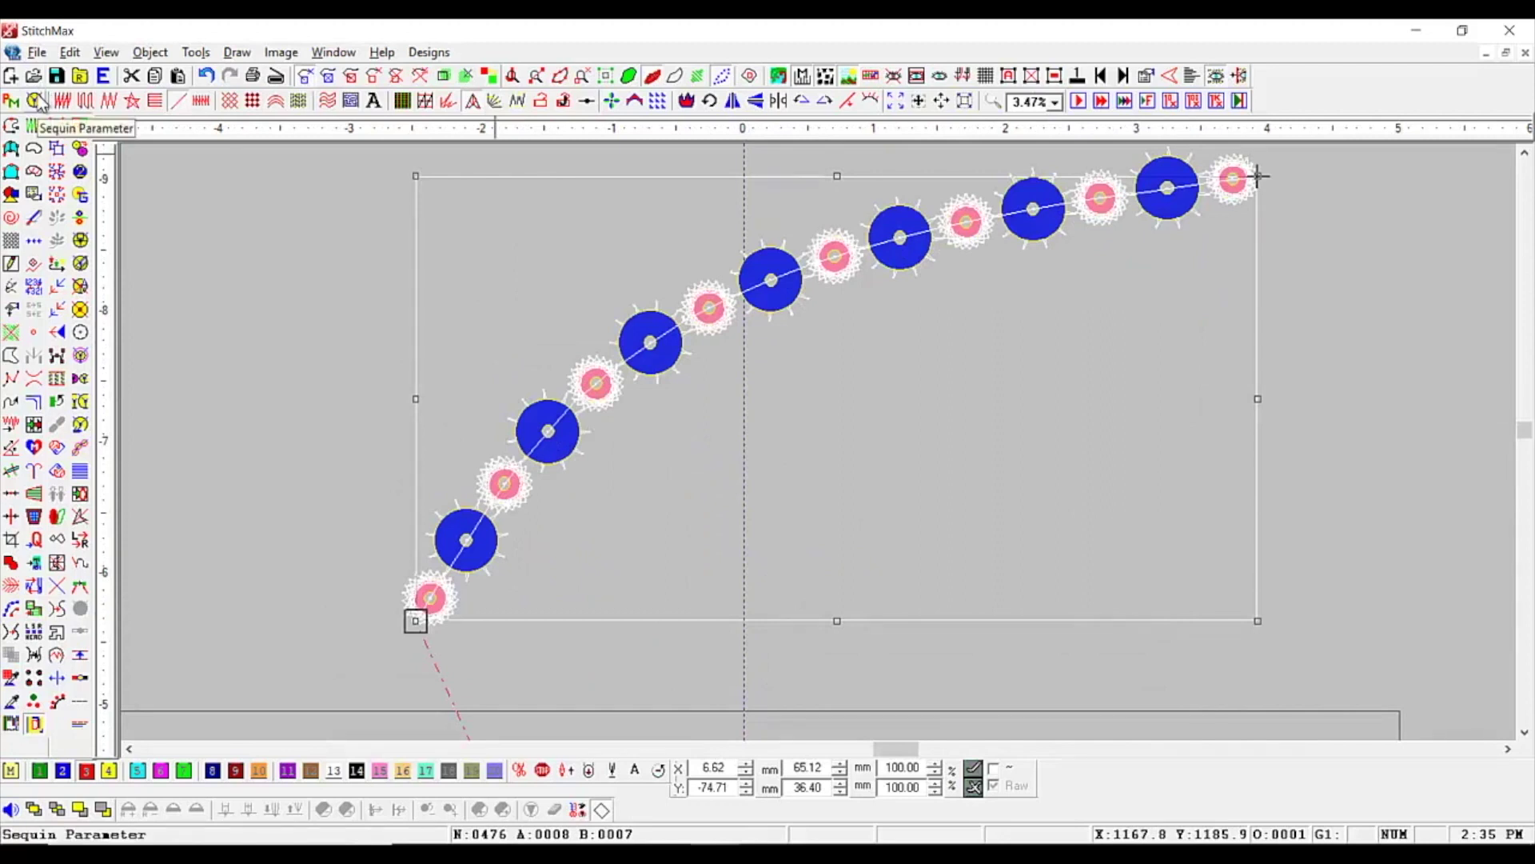
pyautogui.scroll(-3, 576, 512)
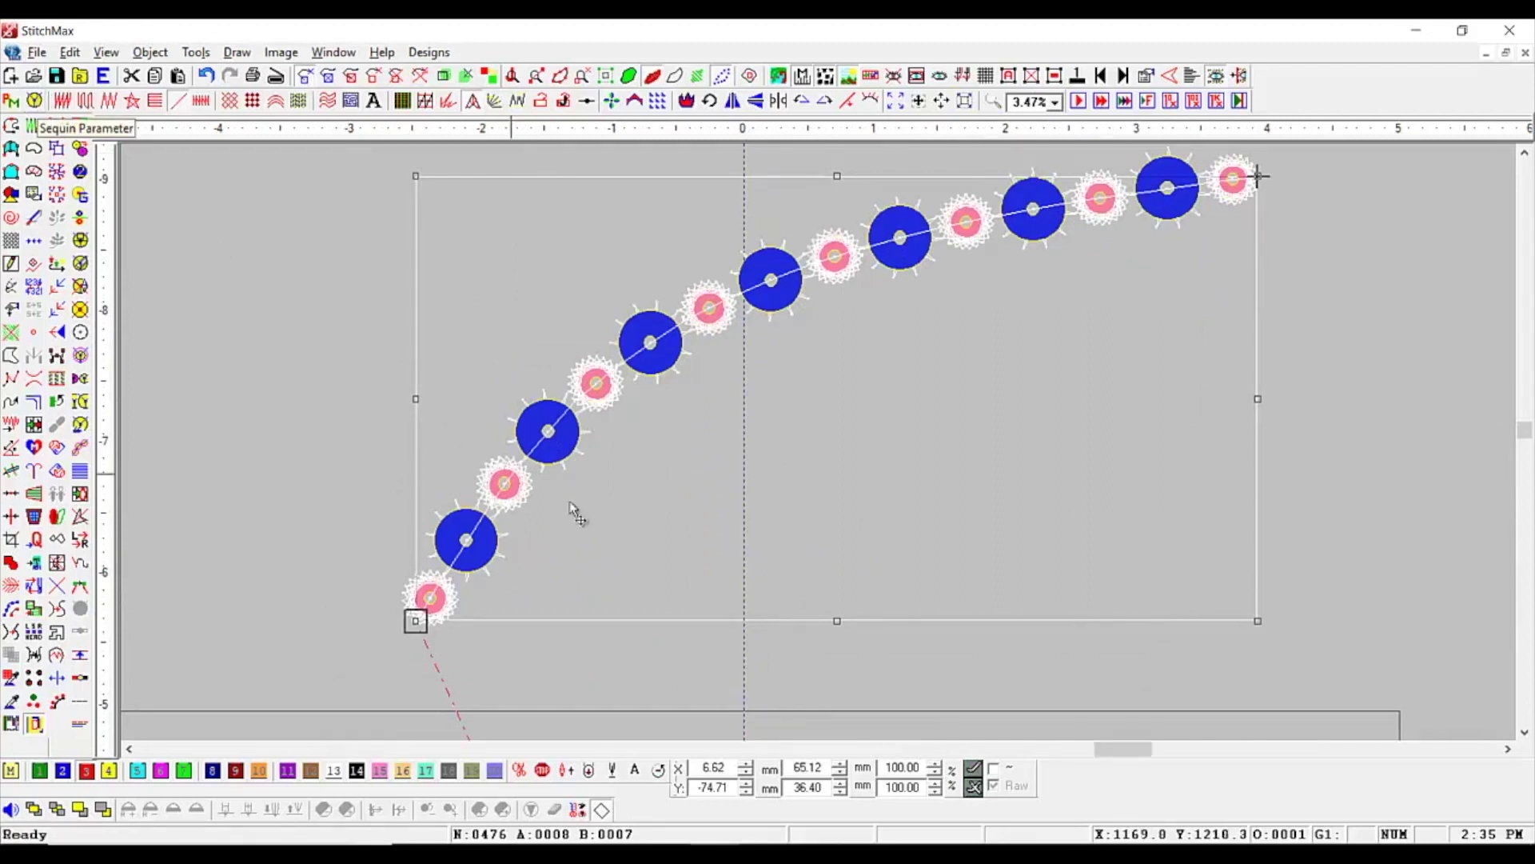
pyautogui.moveTo(833, 415); pyautogui.dragTo(888, 508)
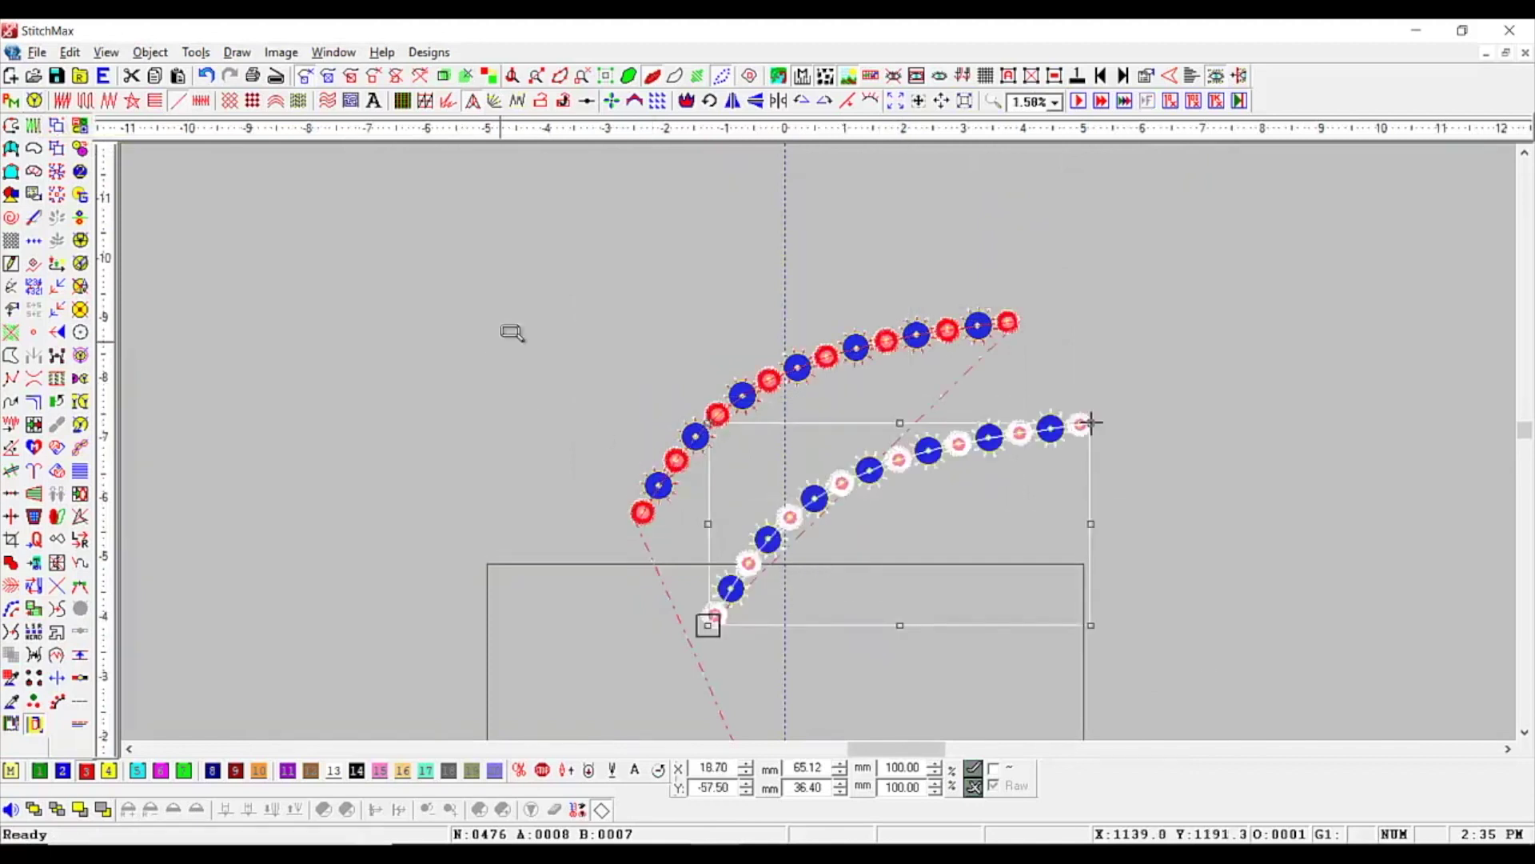
pyautogui.moveTo(502, 329); pyautogui.dragTo(1267, 702)
pyautogui.click(480, 683)
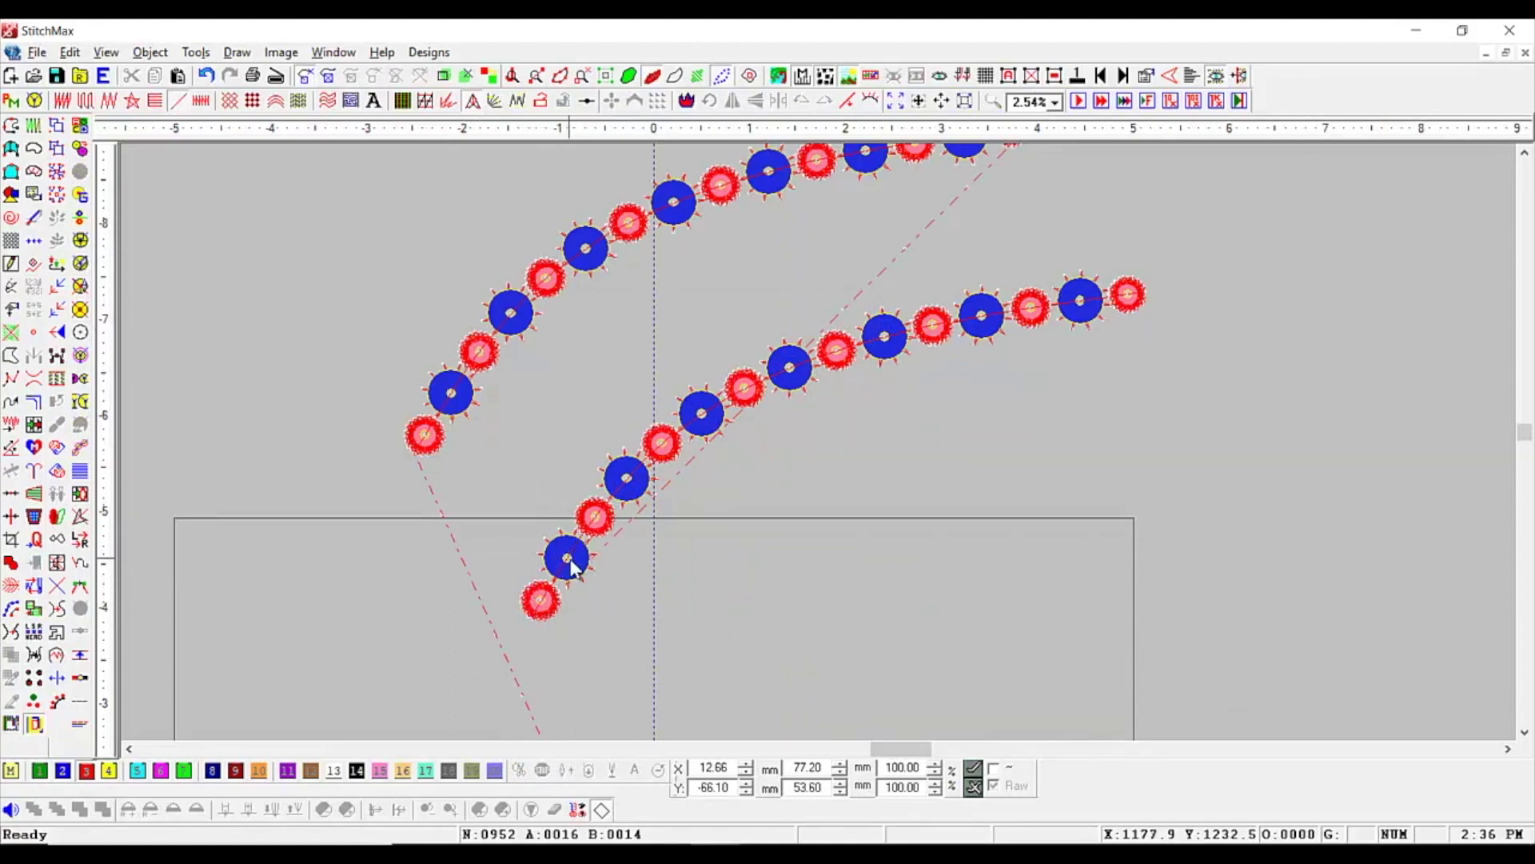
pyautogui.click(33, 102)
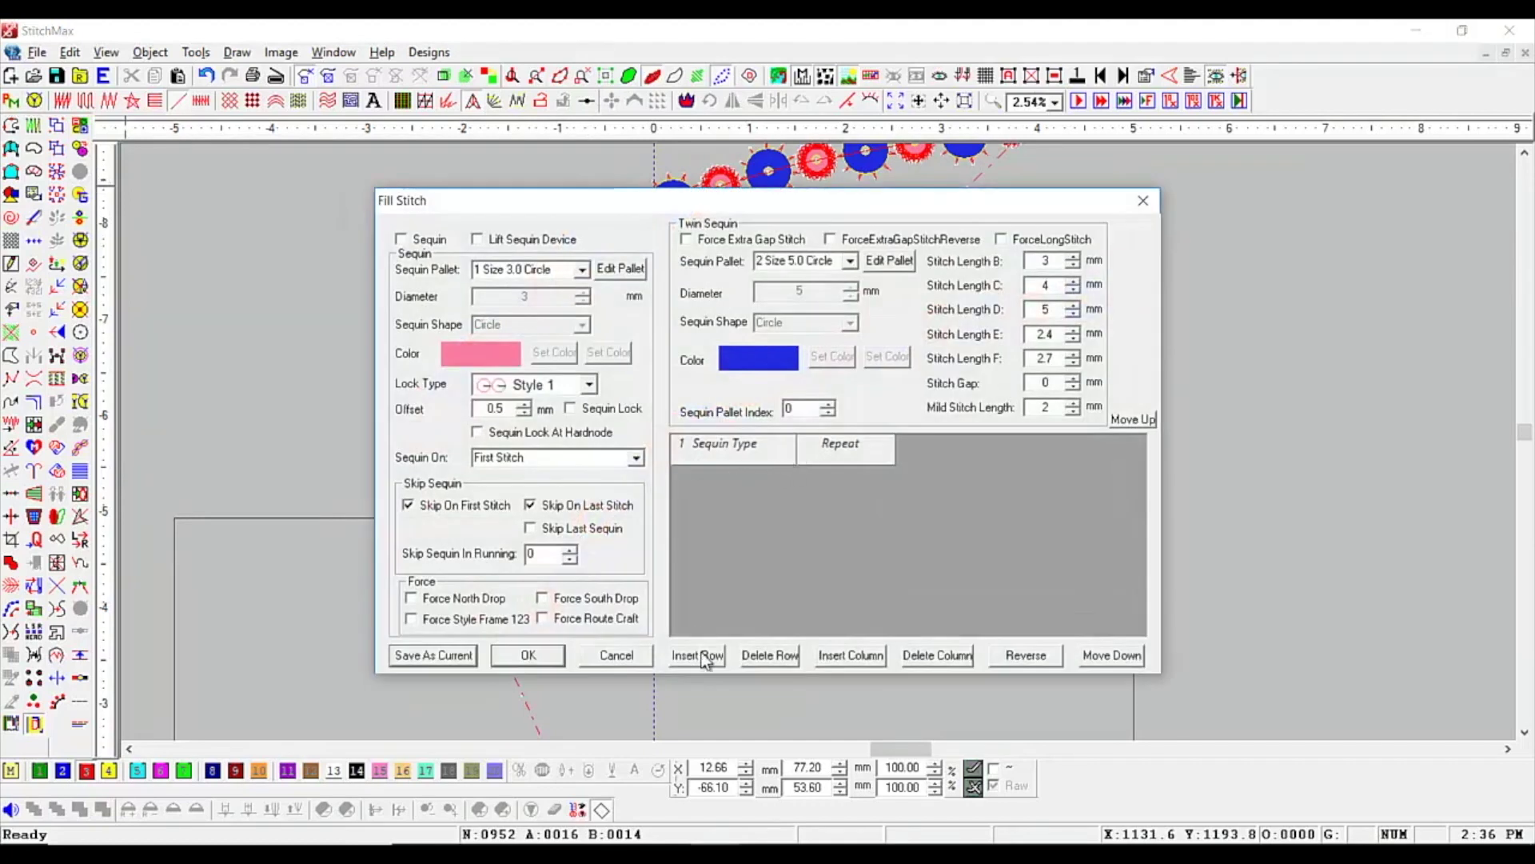
pyautogui.moveTo(789, 219); pyautogui.dragTo(883, 205)
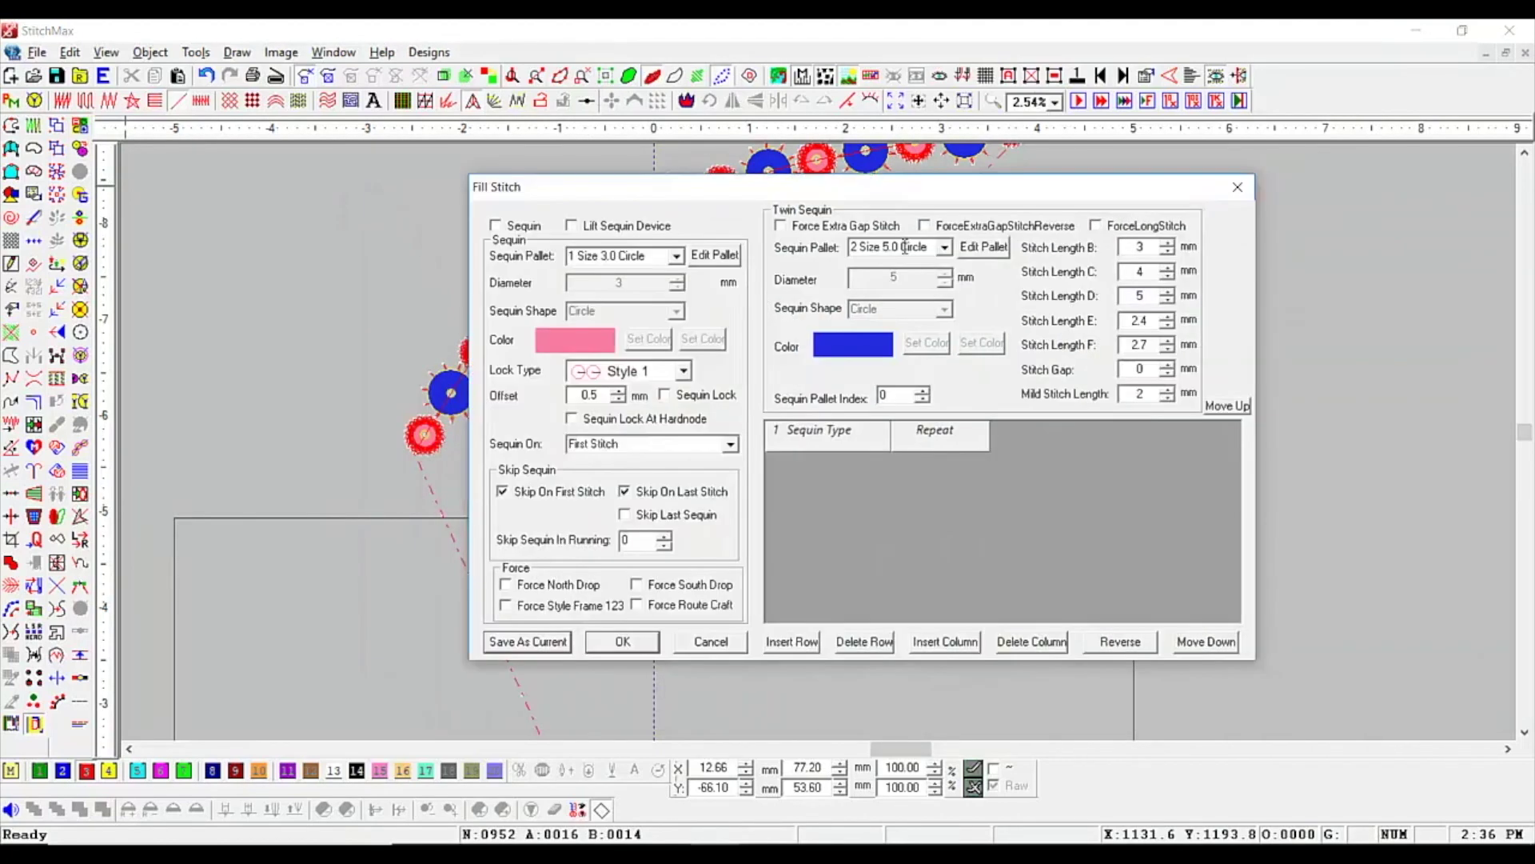
pyautogui.click(1238, 187)
# Turn on Force Style Frame 123 for the copied motif line and set its 1(A) Sequin repeat to 5
pyautogui.click(908, 330)
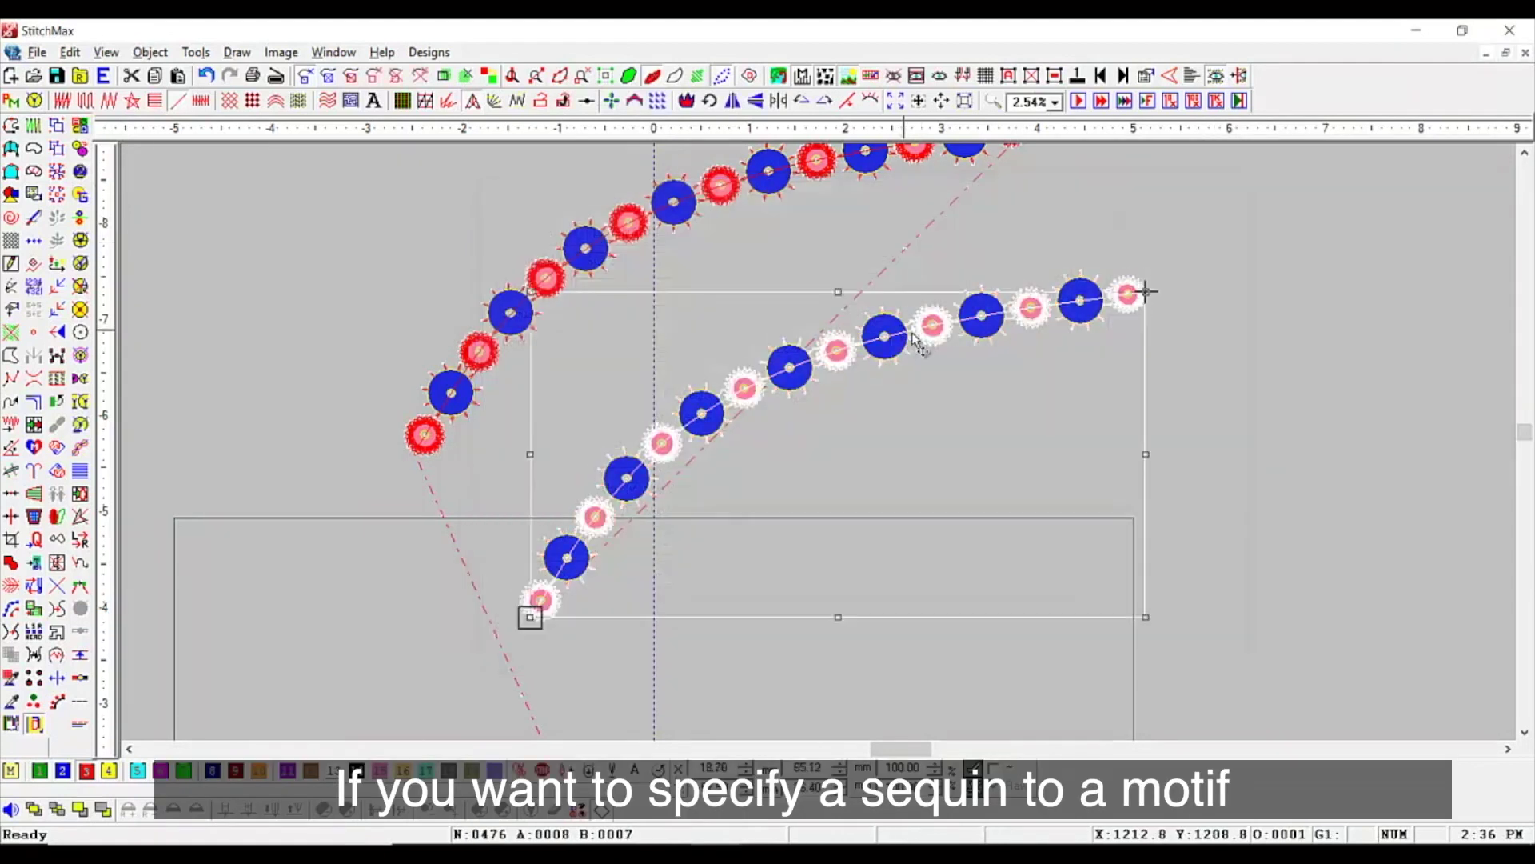
pyautogui.click(33, 102)
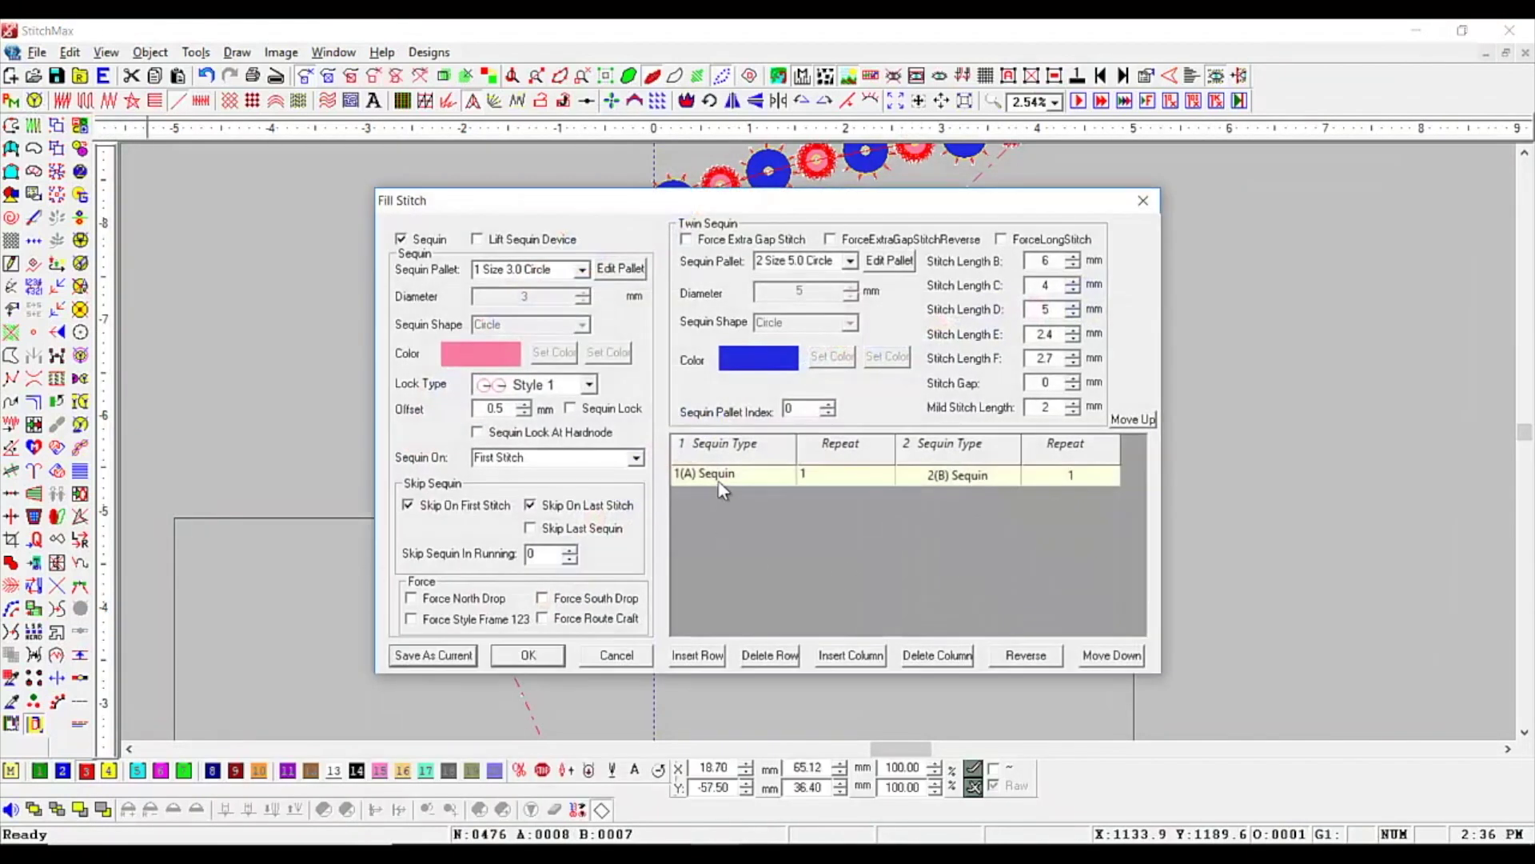
pyautogui.click(449, 622)
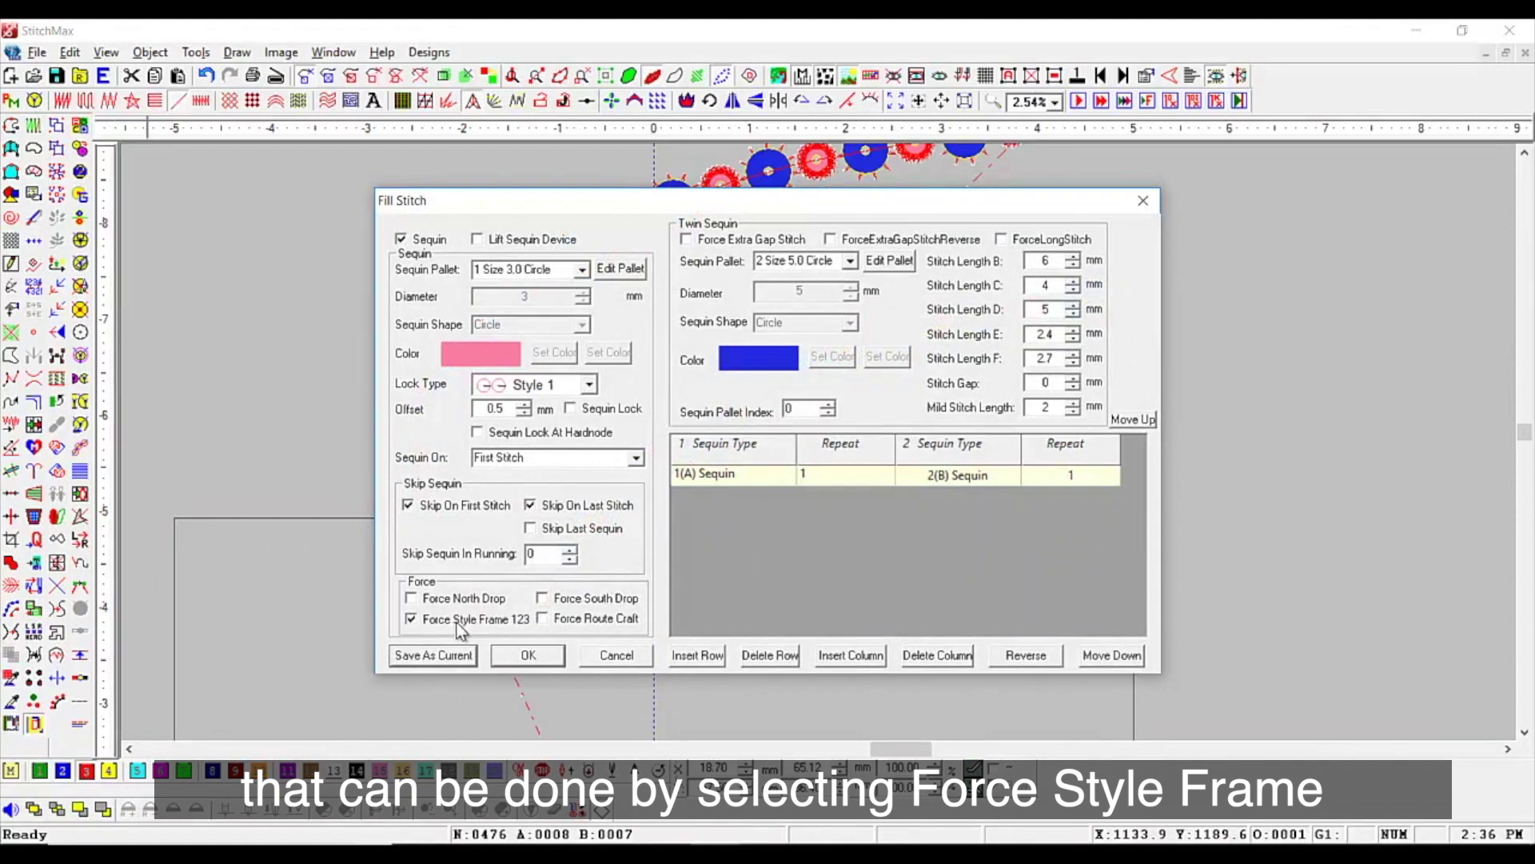
pyautogui.click(844, 479)
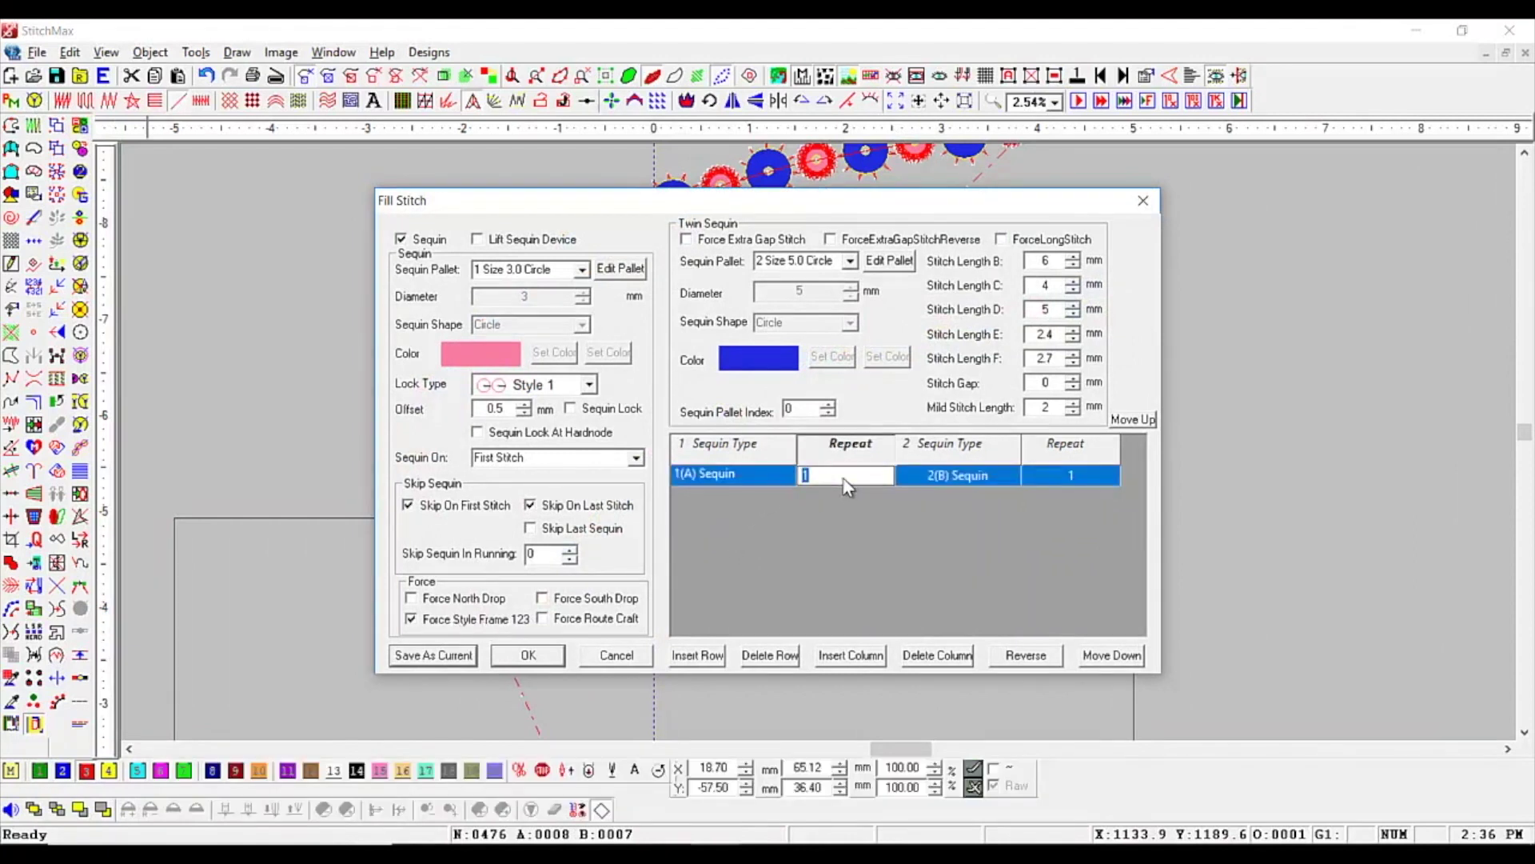
pyautogui.write('5')
pyautogui.click(984, 478)
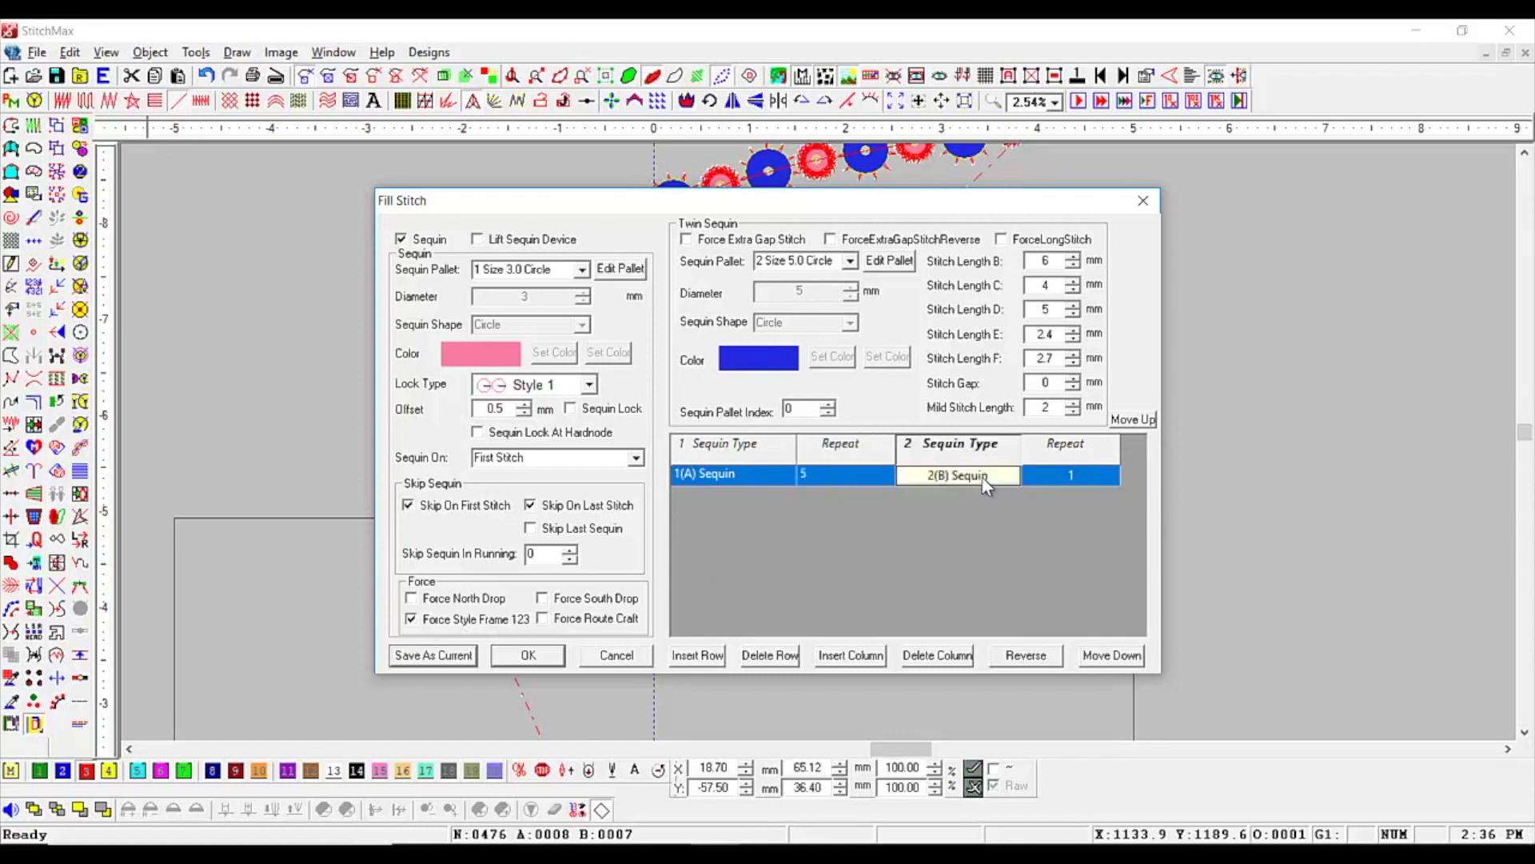
pyautogui.click(1068, 479)
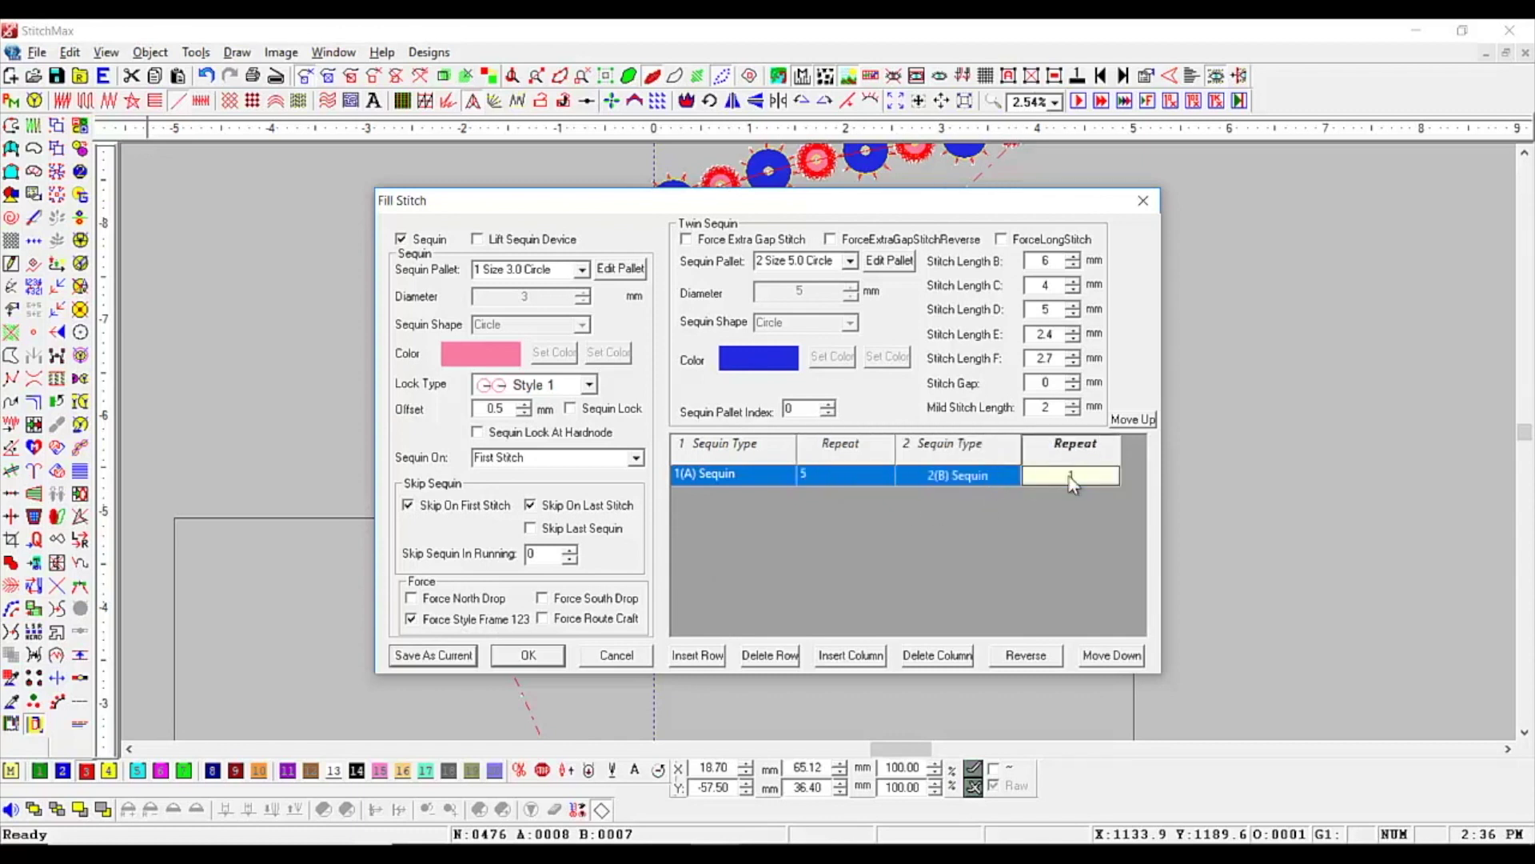
pyautogui.click(528, 655)
# Examine how motifs and sequins match along the copied line and compare it with the original curved line
pyautogui.moveTo(449, 295); pyautogui.dragTo(1333, 624)
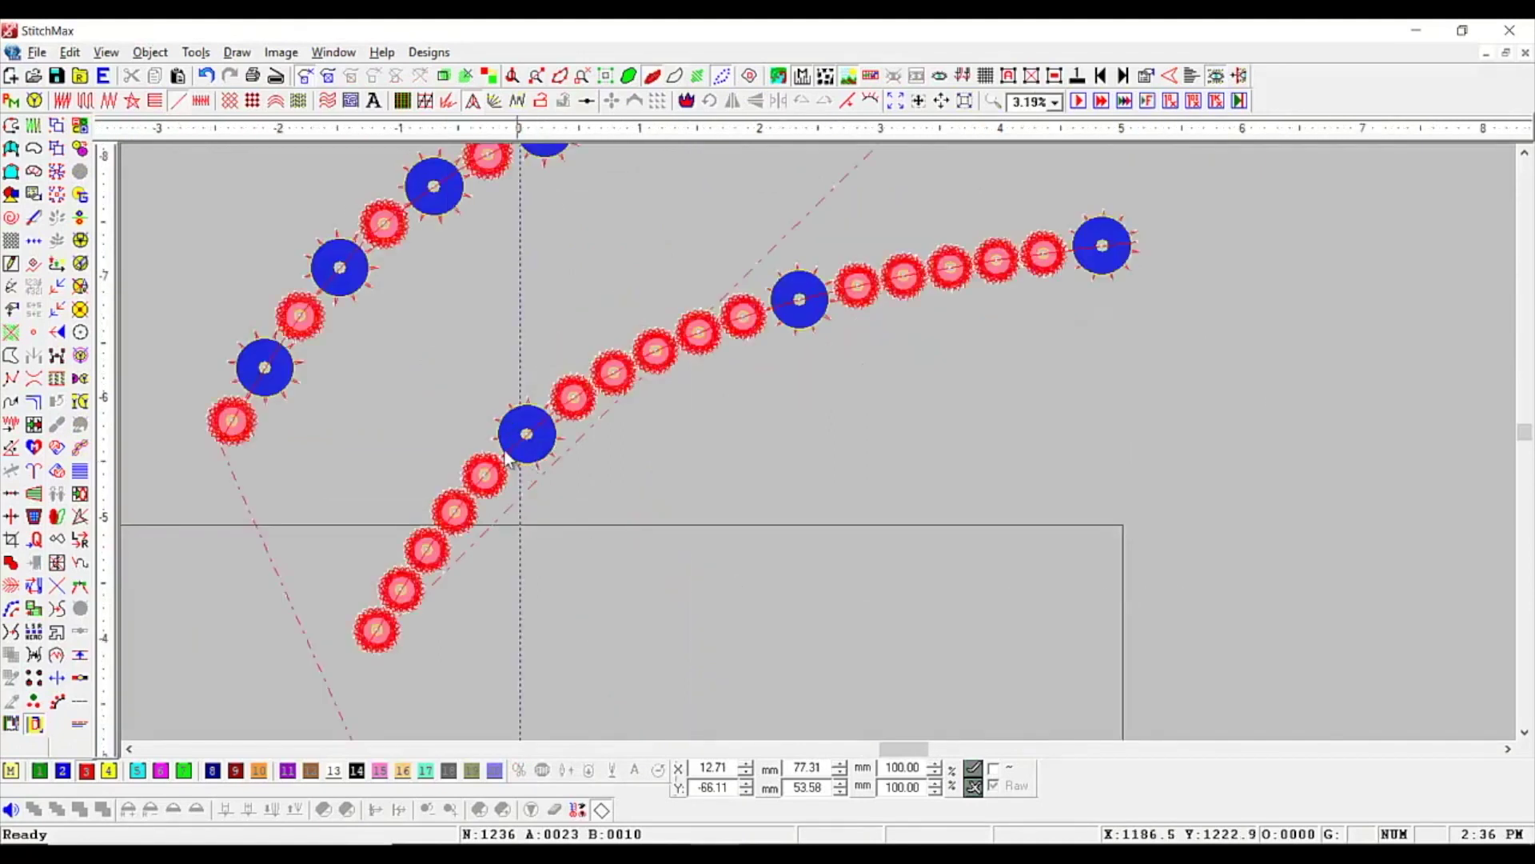
pyautogui.moveTo(391, 377); pyautogui.dragTo(796, 650)
pyautogui.scroll(-1, 619, 447)
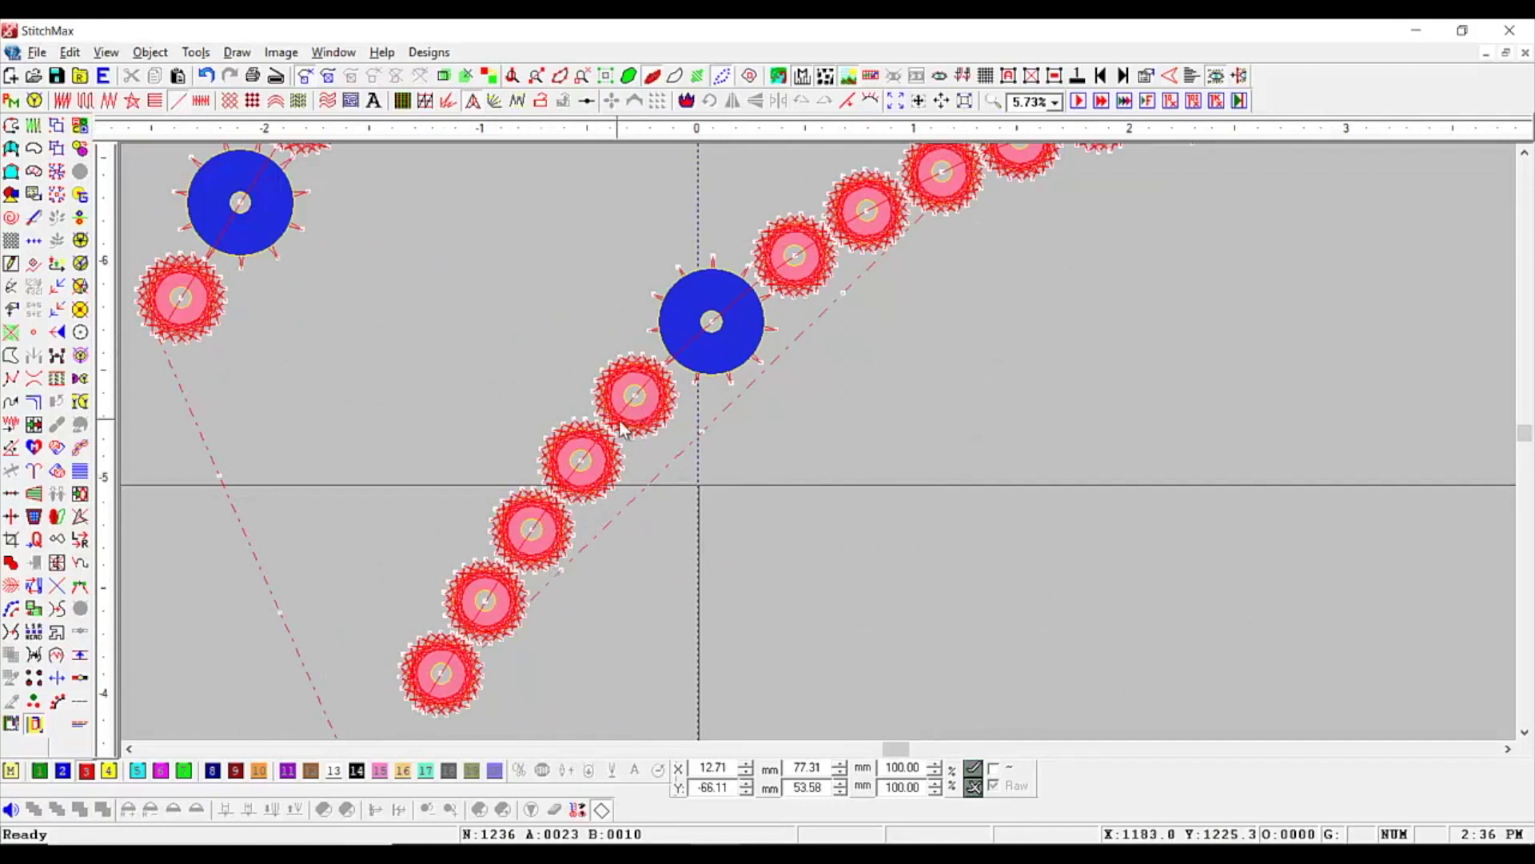
pyautogui.scroll(-3, 697, 397)
pyautogui.click(1139, 287)
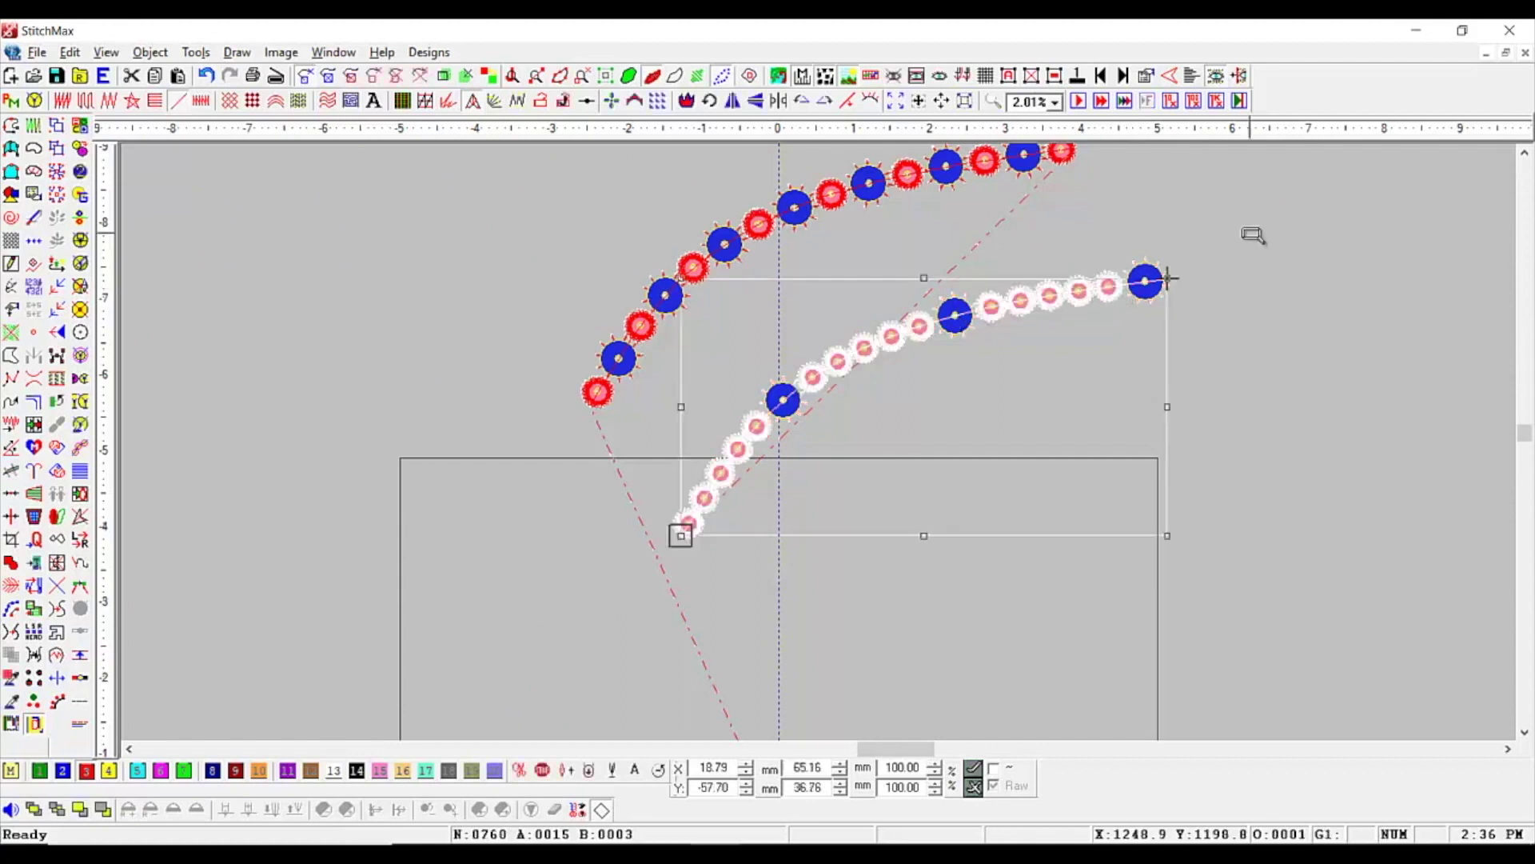
pyautogui.moveTo(1276, 218); pyautogui.dragTo(563, 679)
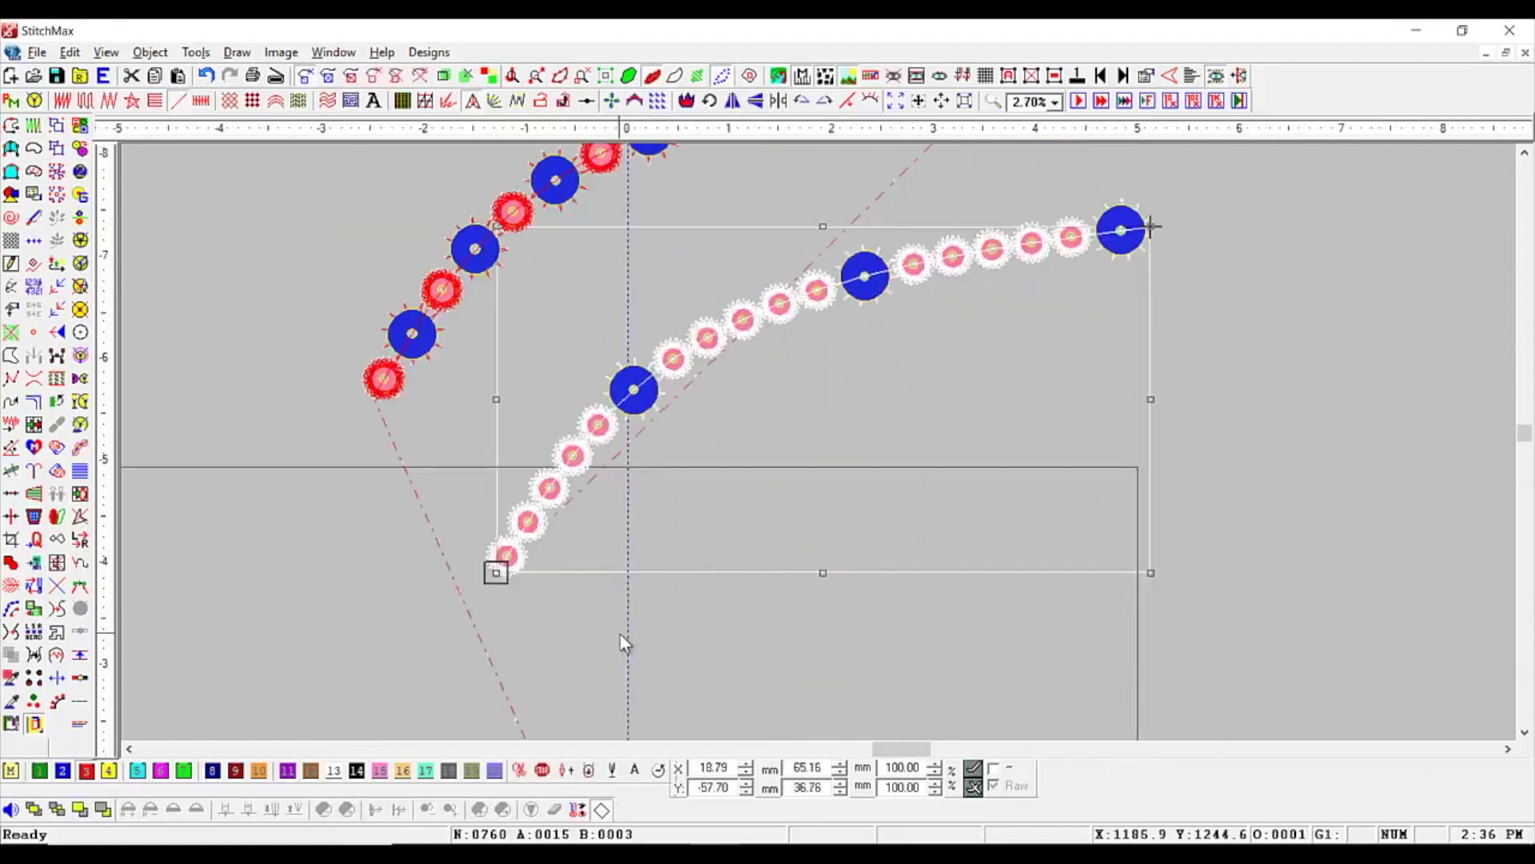
pyautogui.click(385, 550)
pyautogui.scroll(-4, 380, 535)
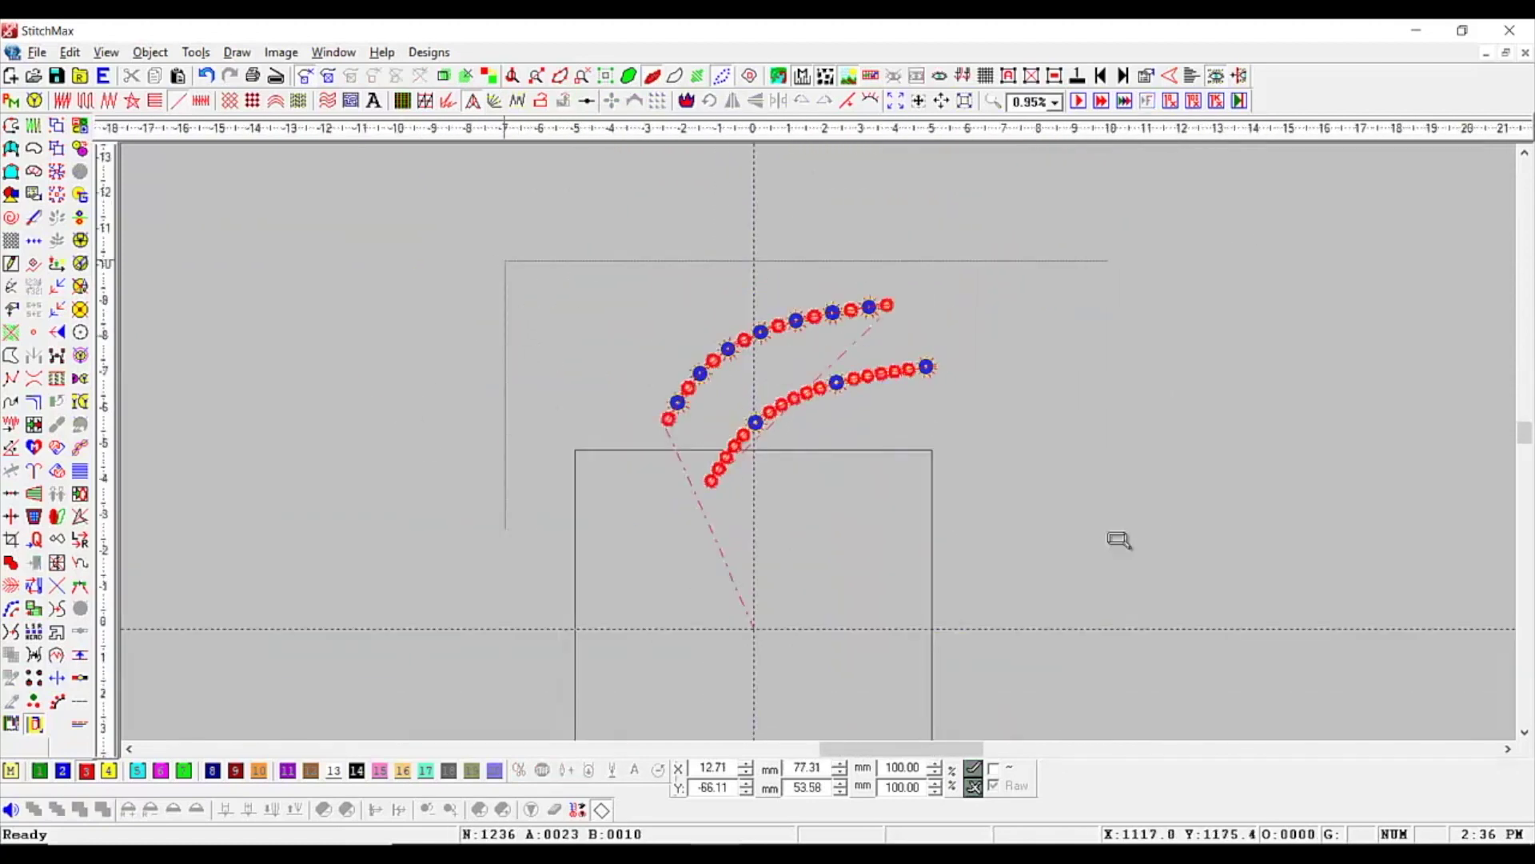
pyautogui.scroll(3, 1118, 538)
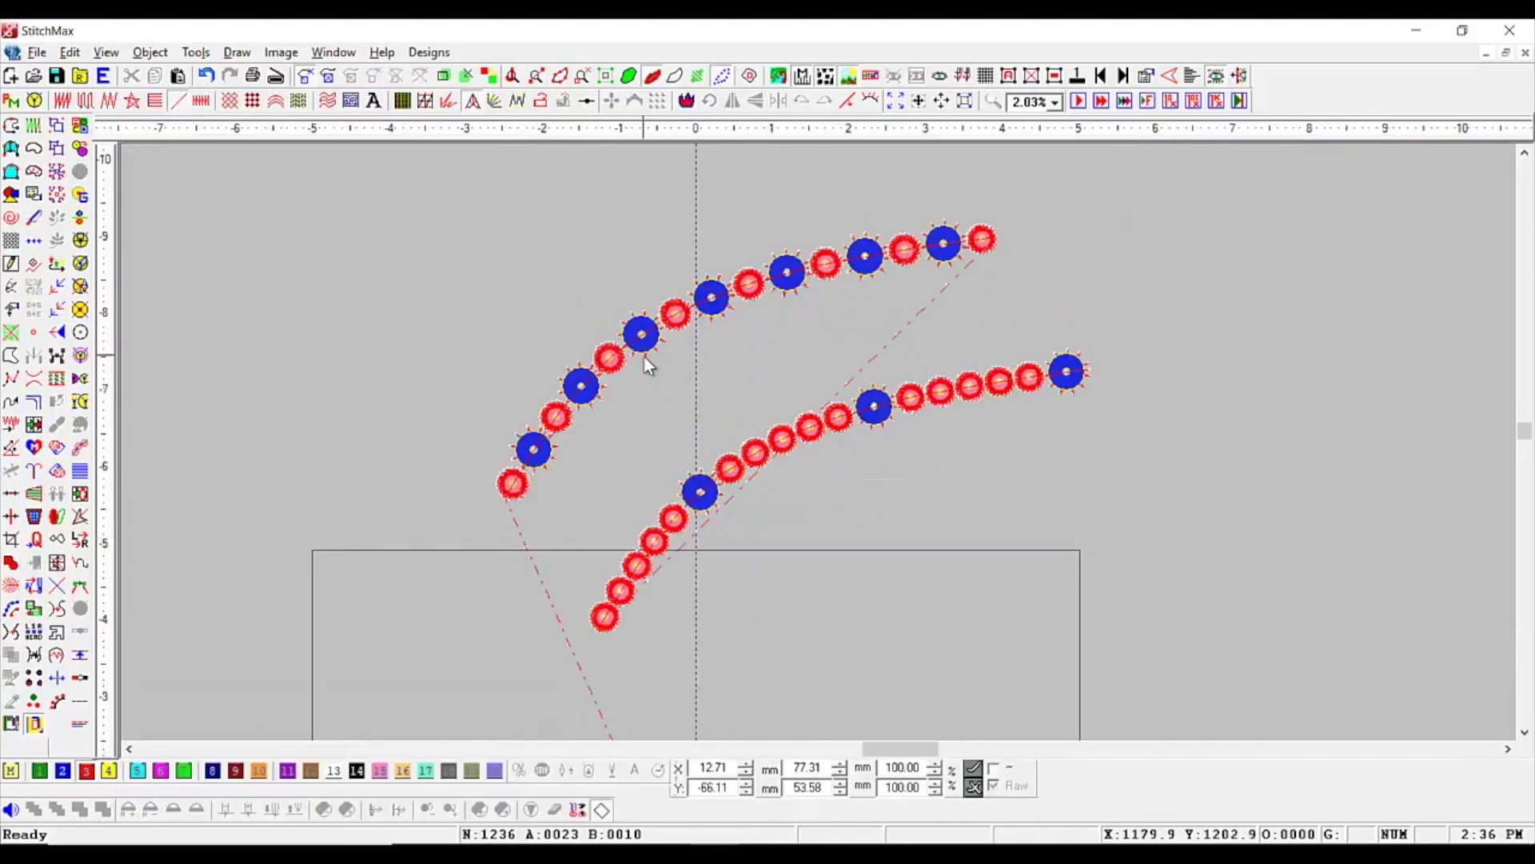
pyautogui.scroll(-3, 632, 352)
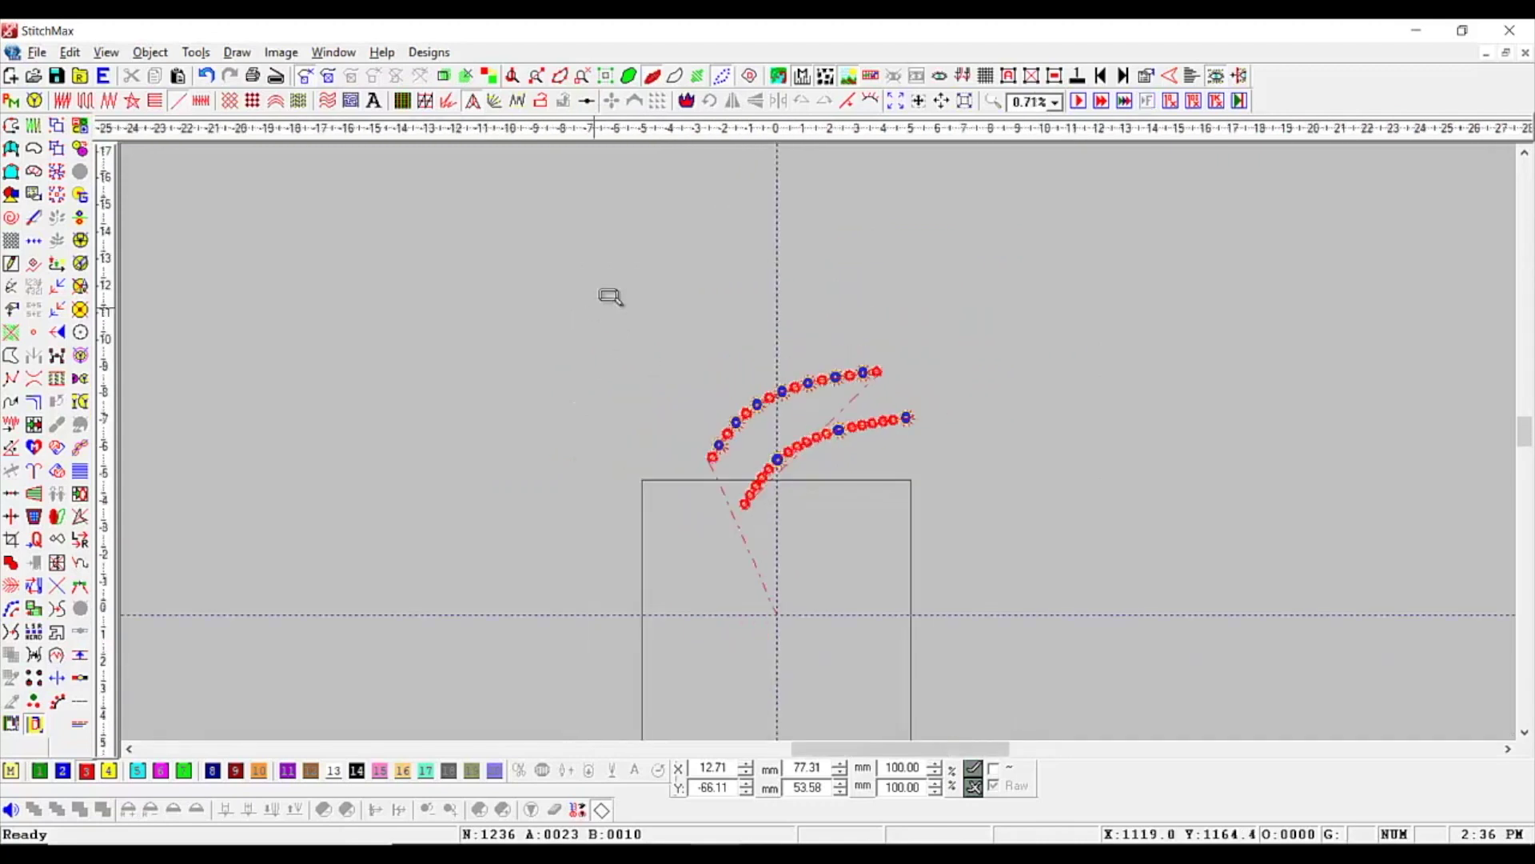
pyautogui.scroll(2, 610, 298)
pyautogui.moveTo(514, 260); pyautogui.dragTo(1113, 642)
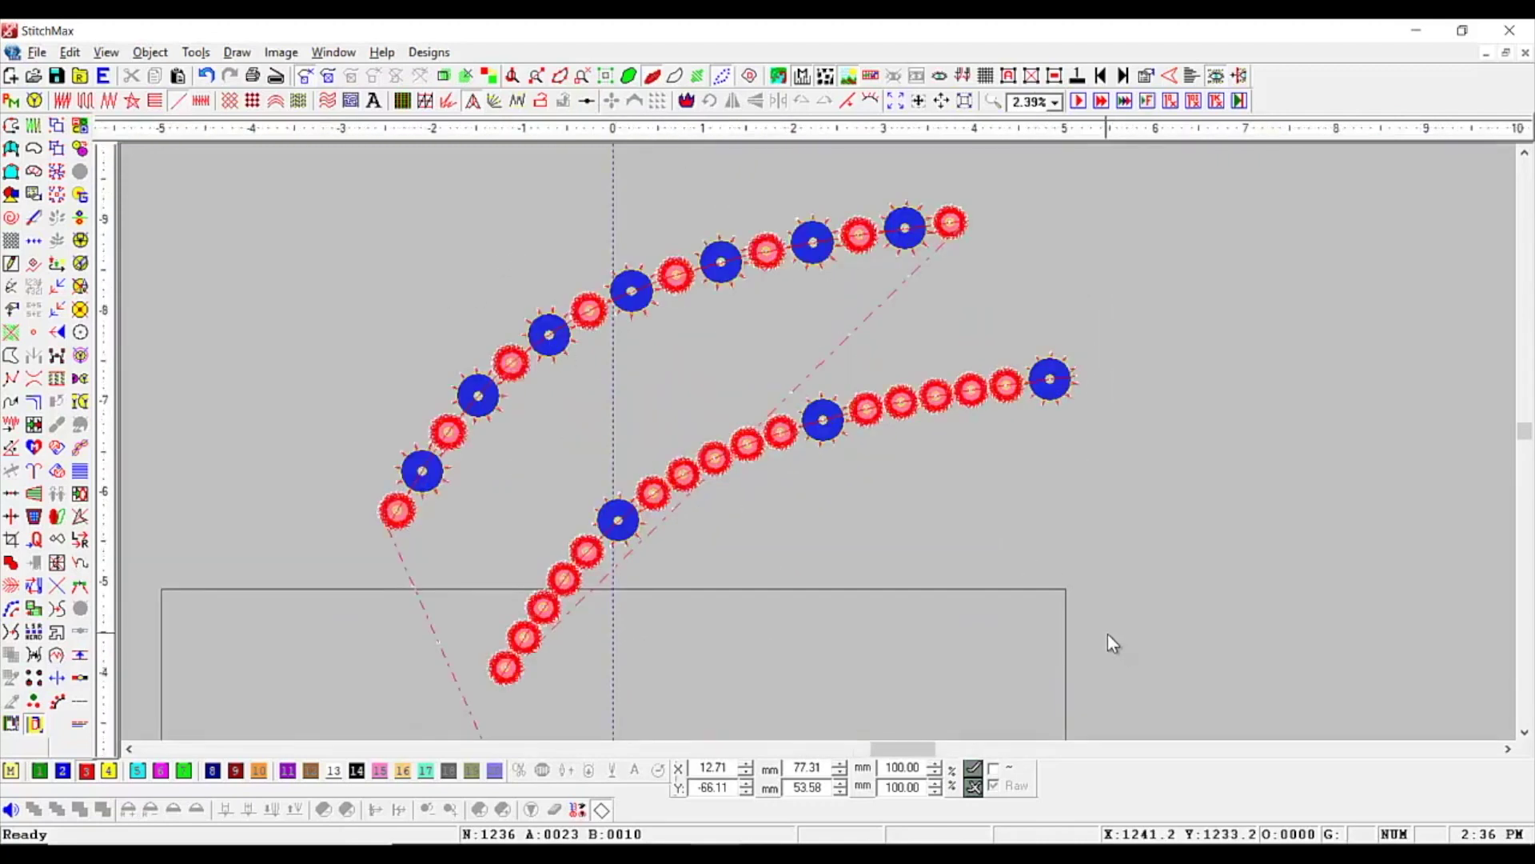
# Delete both curved motif lines from the design
pyautogui.hotkey('ctrl', 'a')
pyautogui.press('Delete')
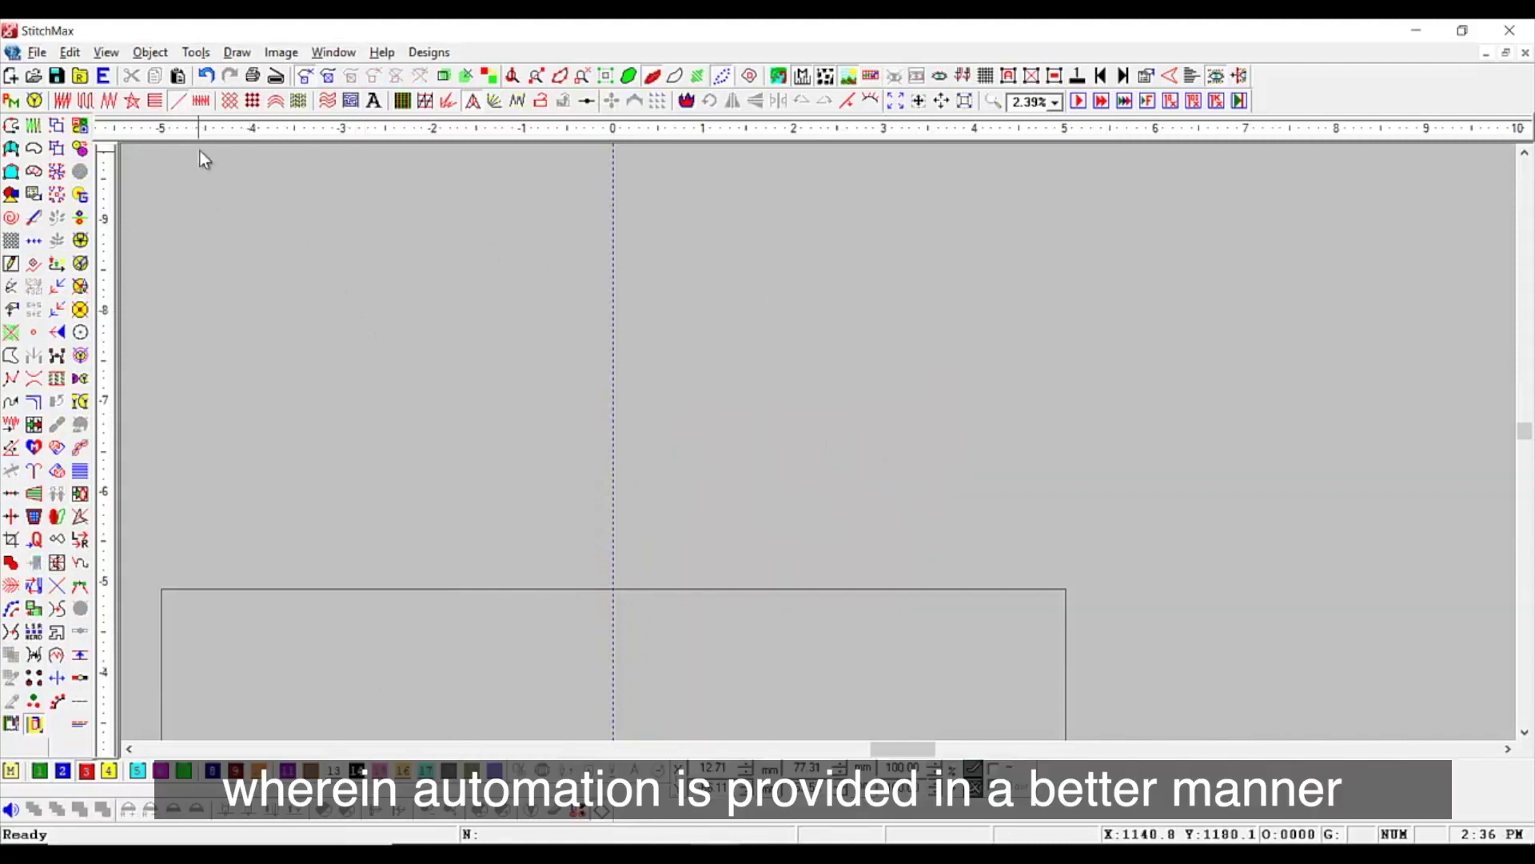
# Set the cross stitch filling to 5 mm column and row spacing, with Fit to grid off and Boundary Points on
pyautogui.click(228, 99)
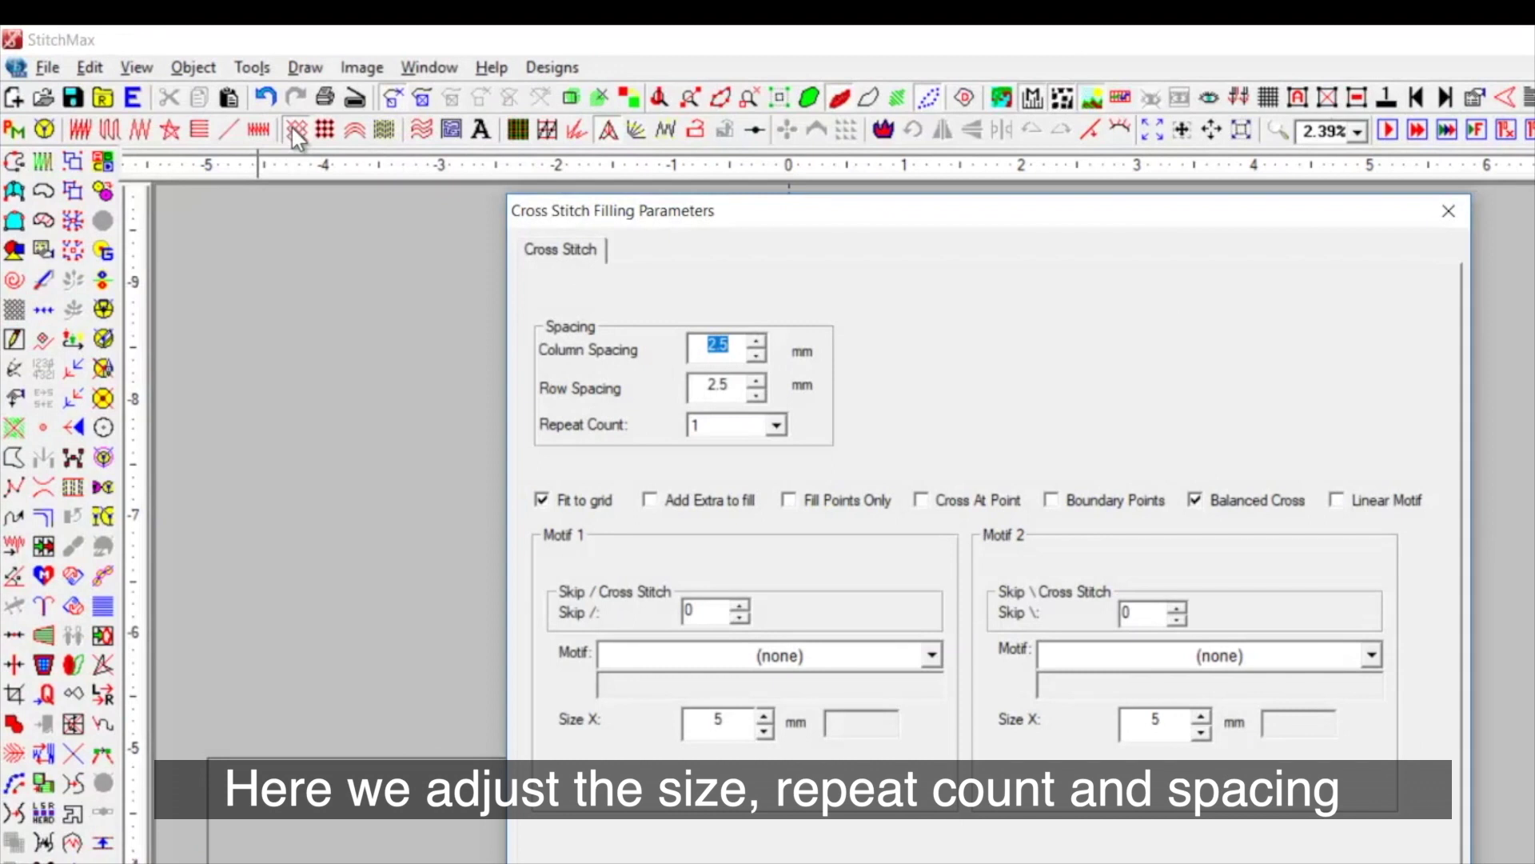
pyautogui.write('5')
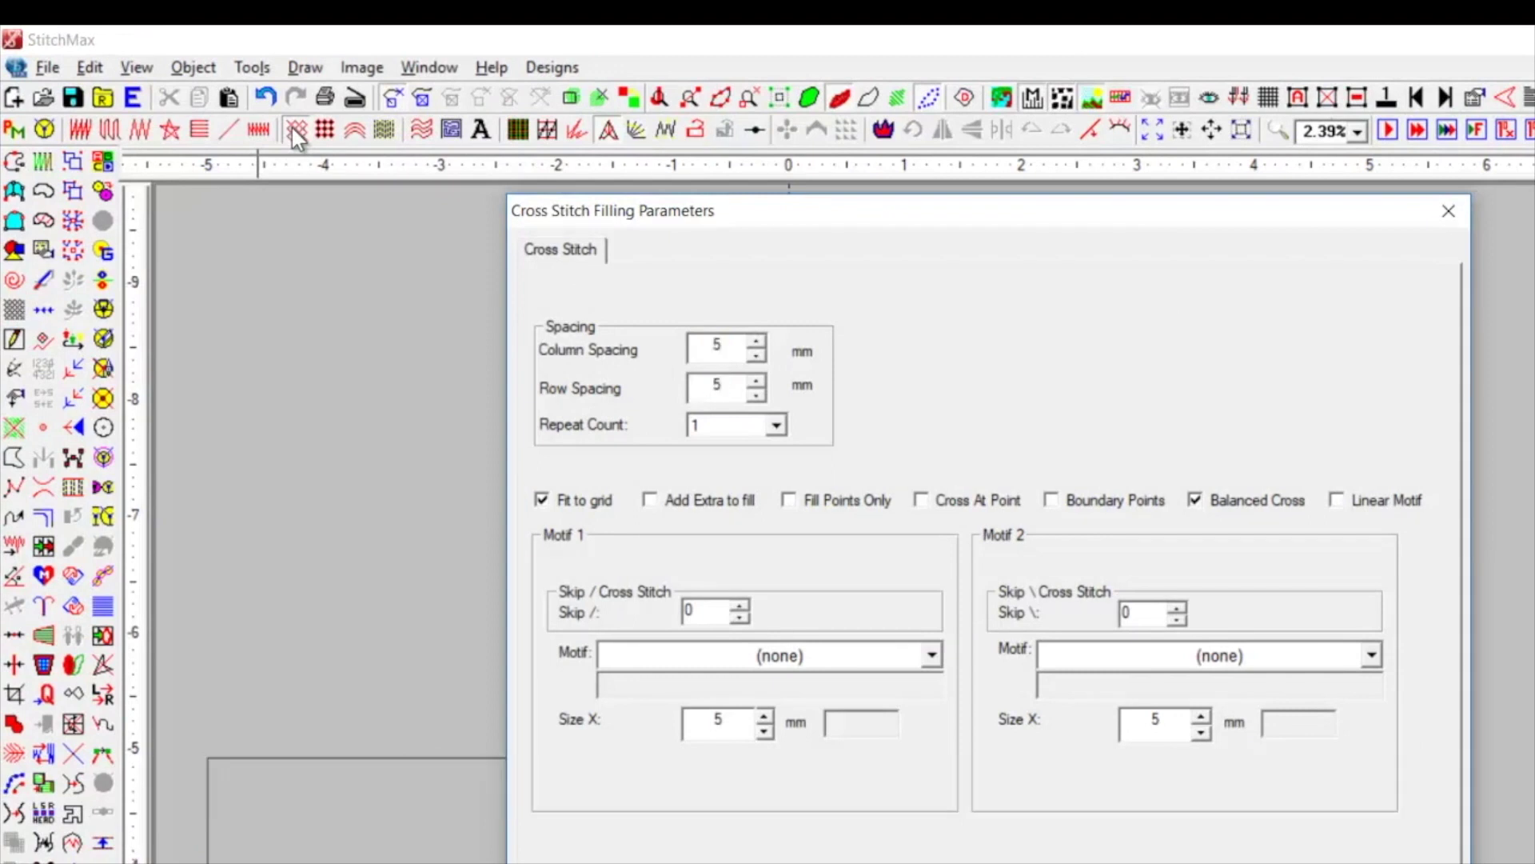
pyautogui.press('Tab')
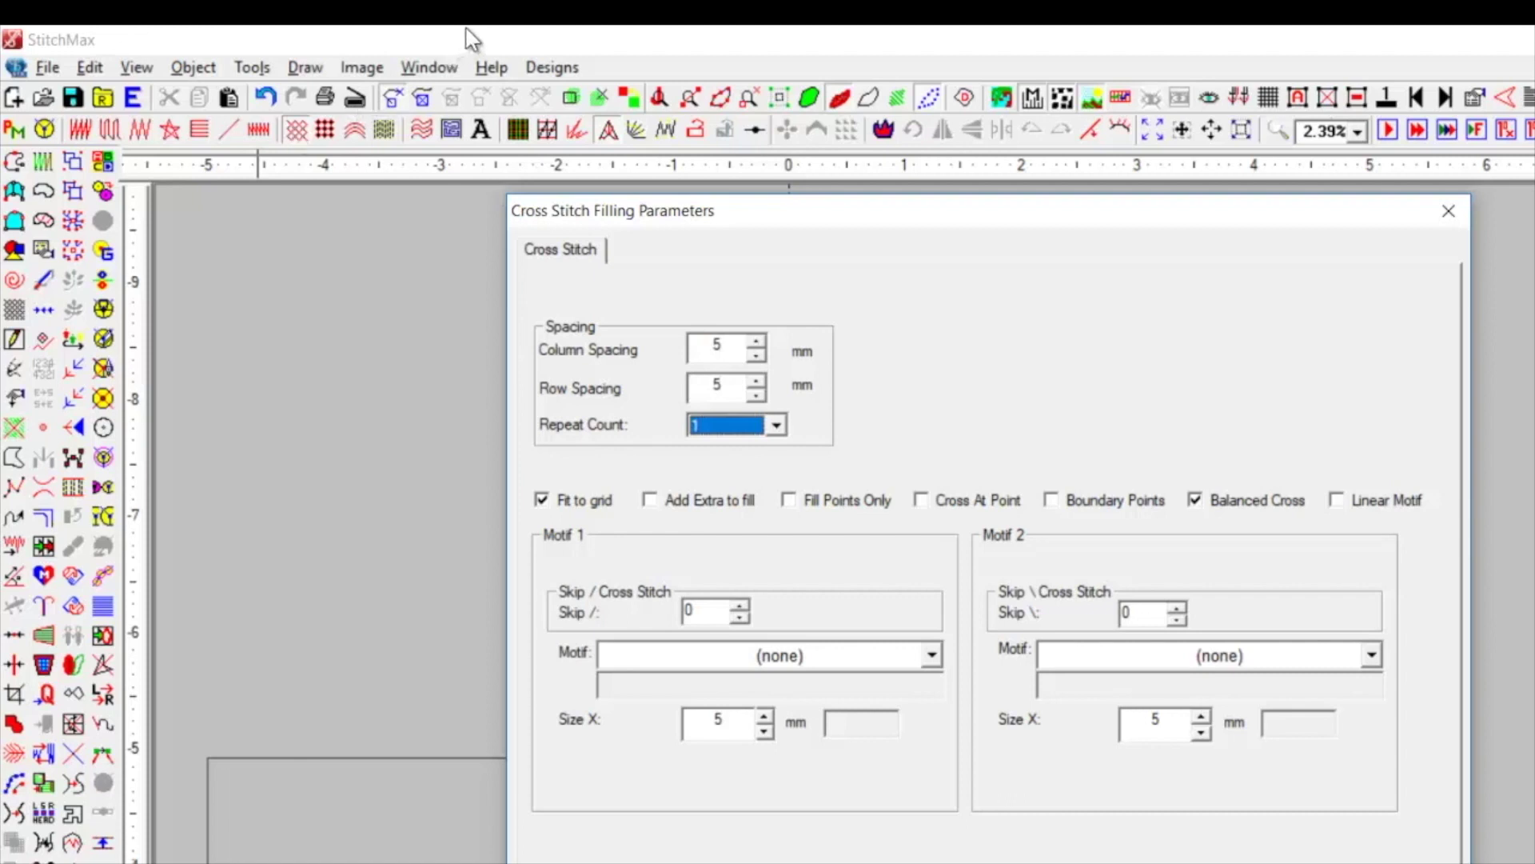
pyautogui.click(1153, 502)
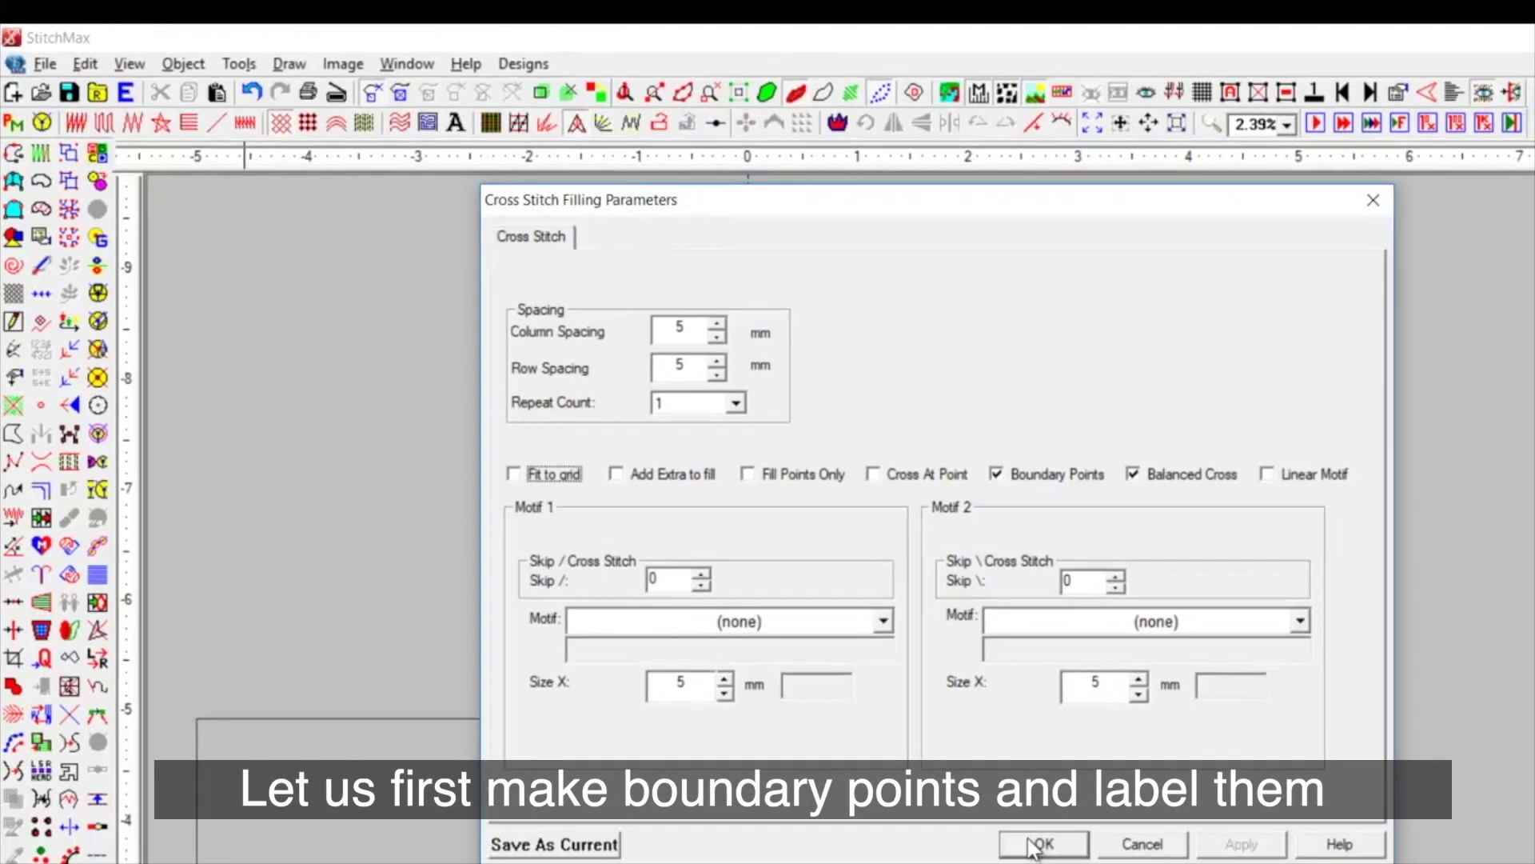
pyautogui.click(1080, 862)
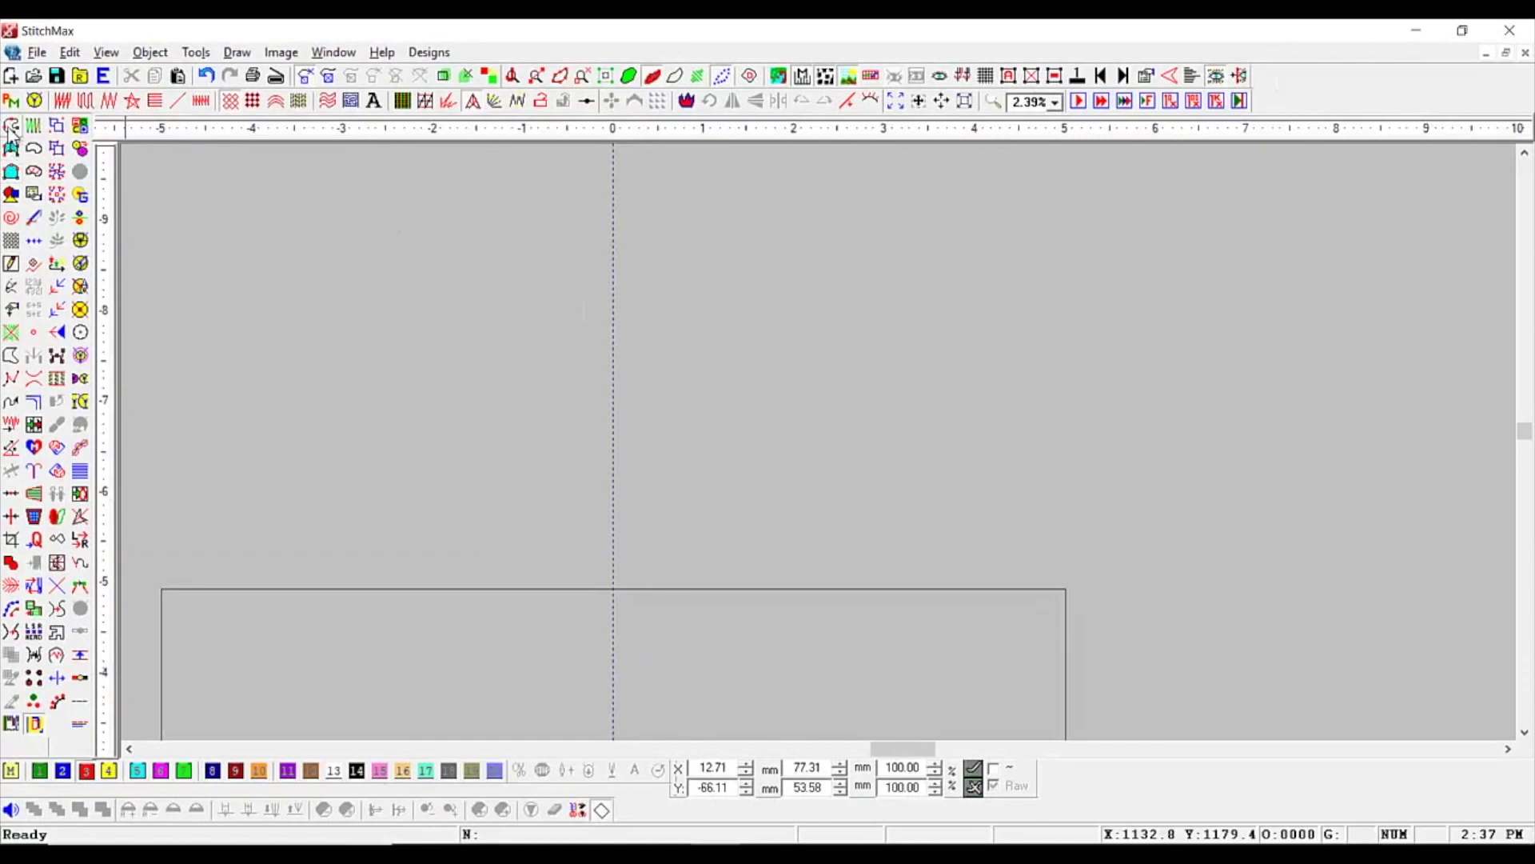
# Draw an open wavy seven-point curve about 125 mm wide above the square frame and generate cross stitches along it
pyautogui.click(11, 127)
pyautogui.click(317, 514)
pyautogui.click(433, 416)
pyautogui.click(654, 391)
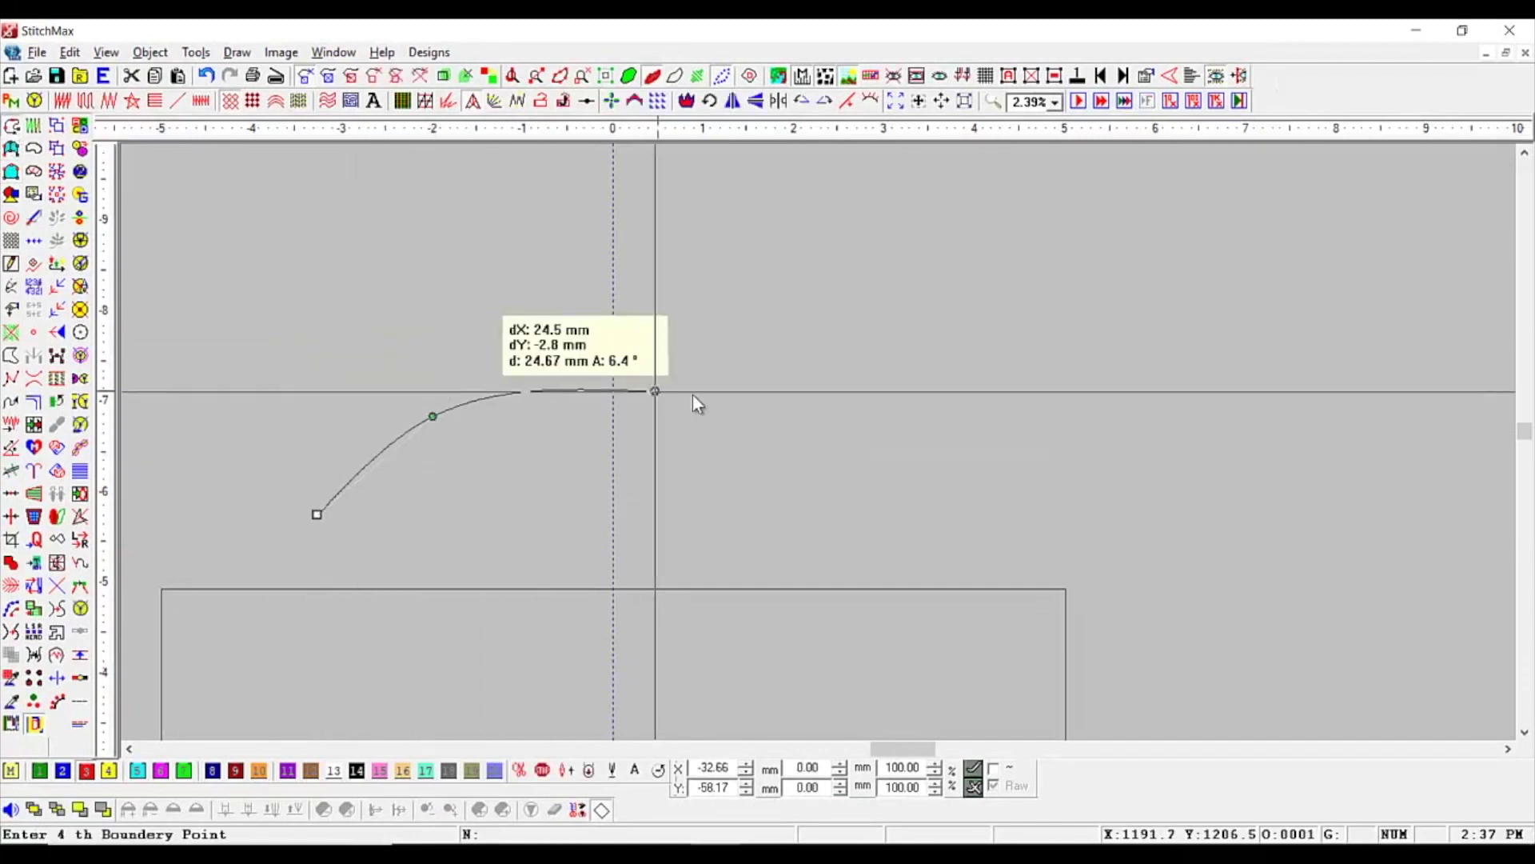
pyautogui.click(870, 440)
pyautogui.click(1086, 478)
pyautogui.click(1277, 438)
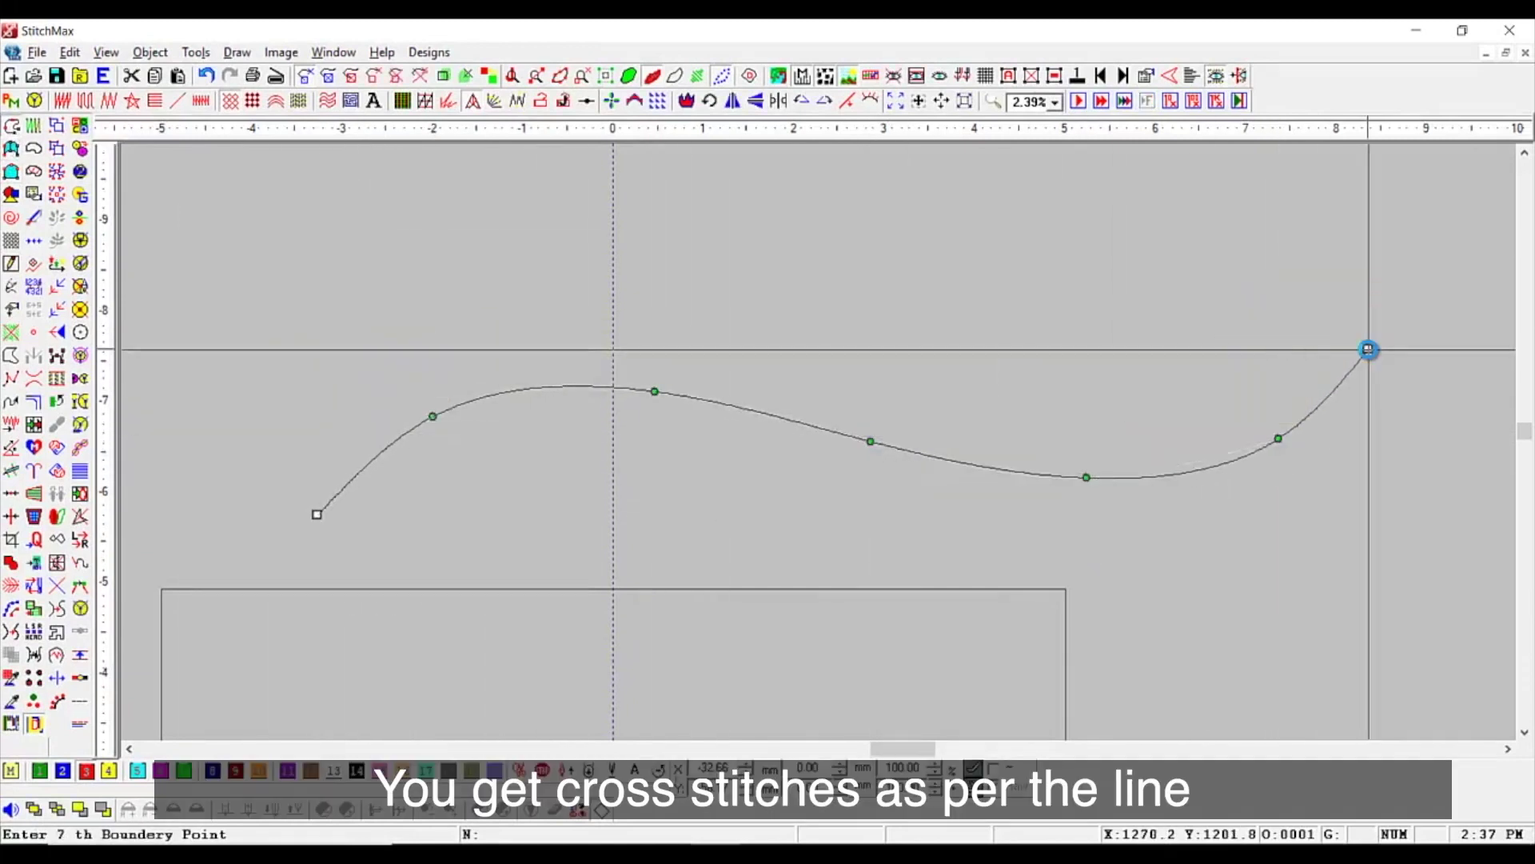
pyautogui.click(1368, 349)
pyautogui.rightClick(1368, 350)
pyautogui.scroll(-3, 1368, 355)
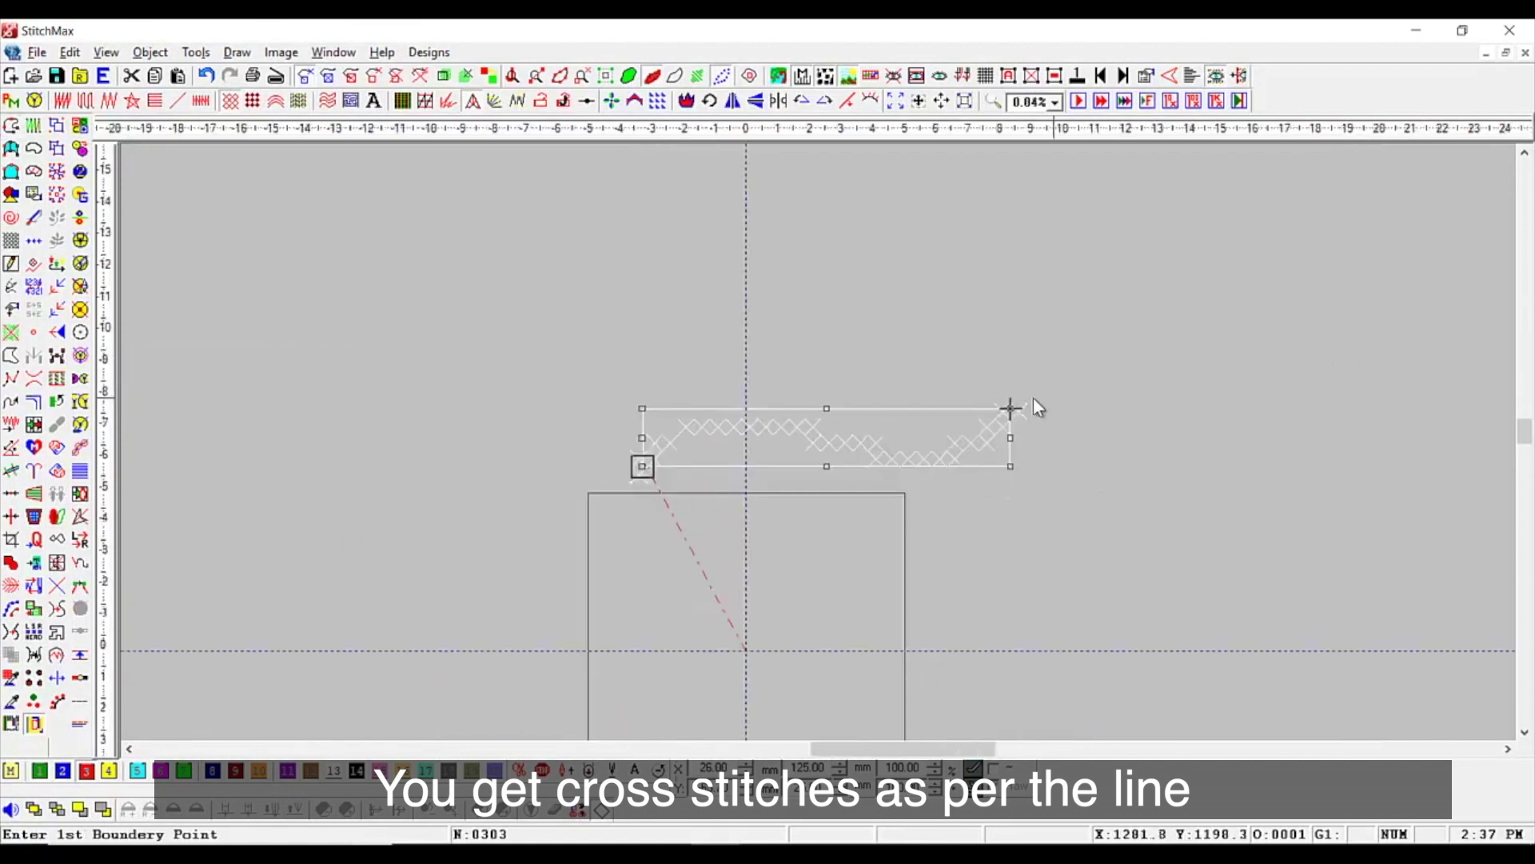
# Resize the cross stitch line to about 215 mm wide and reposition it across the upper part of the square frame
pyautogui.moveTo(1013, 407); pyautogui.dragTo(1303, 363)
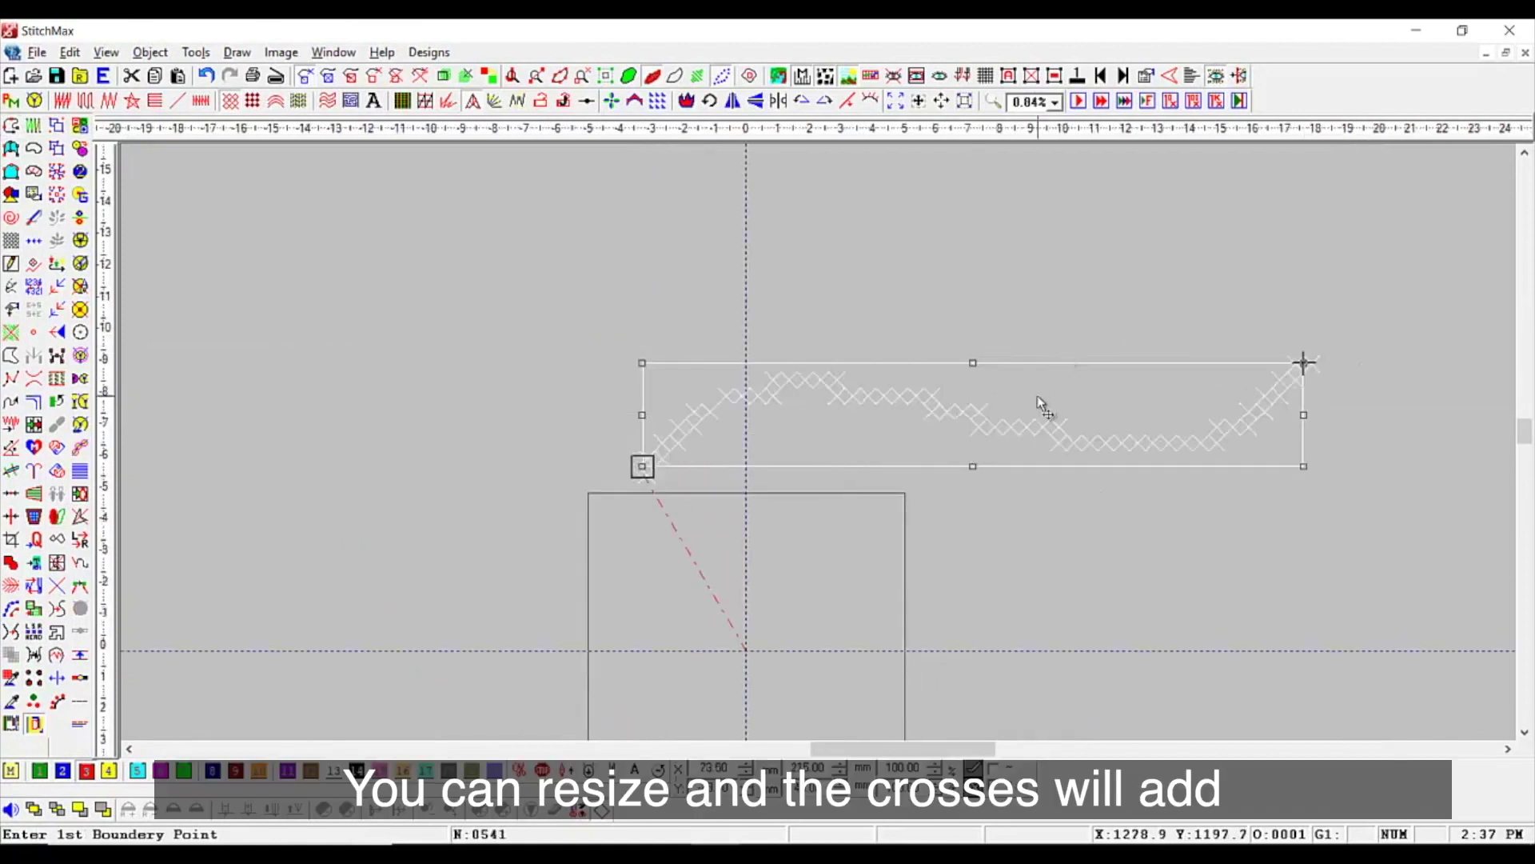
pyautogui.moveTo(1037, 403); pyautogui.dragTo(862, 479)
pyautogui.moveTo(451, 357); pyautogui.dragTo(1167, 600)
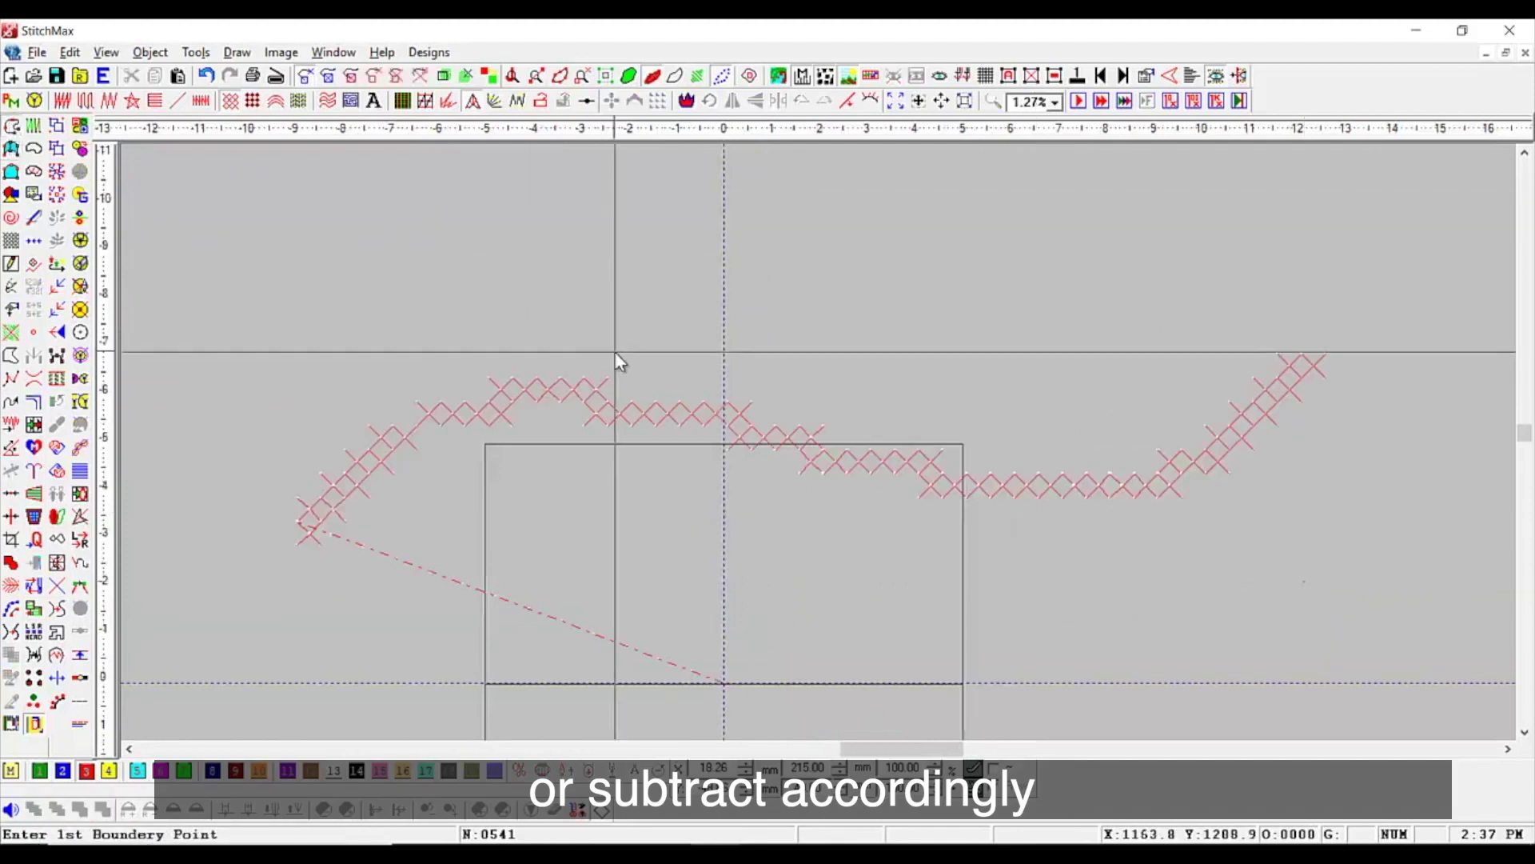
# Draw a four-point cross stitch branch about 35 mm wide, curving upward from the upper crest of the main line
pyautogui.click(605, 392)
pyautogui.click(674, 345)
pyautogui.scroll(3, 752, 211)
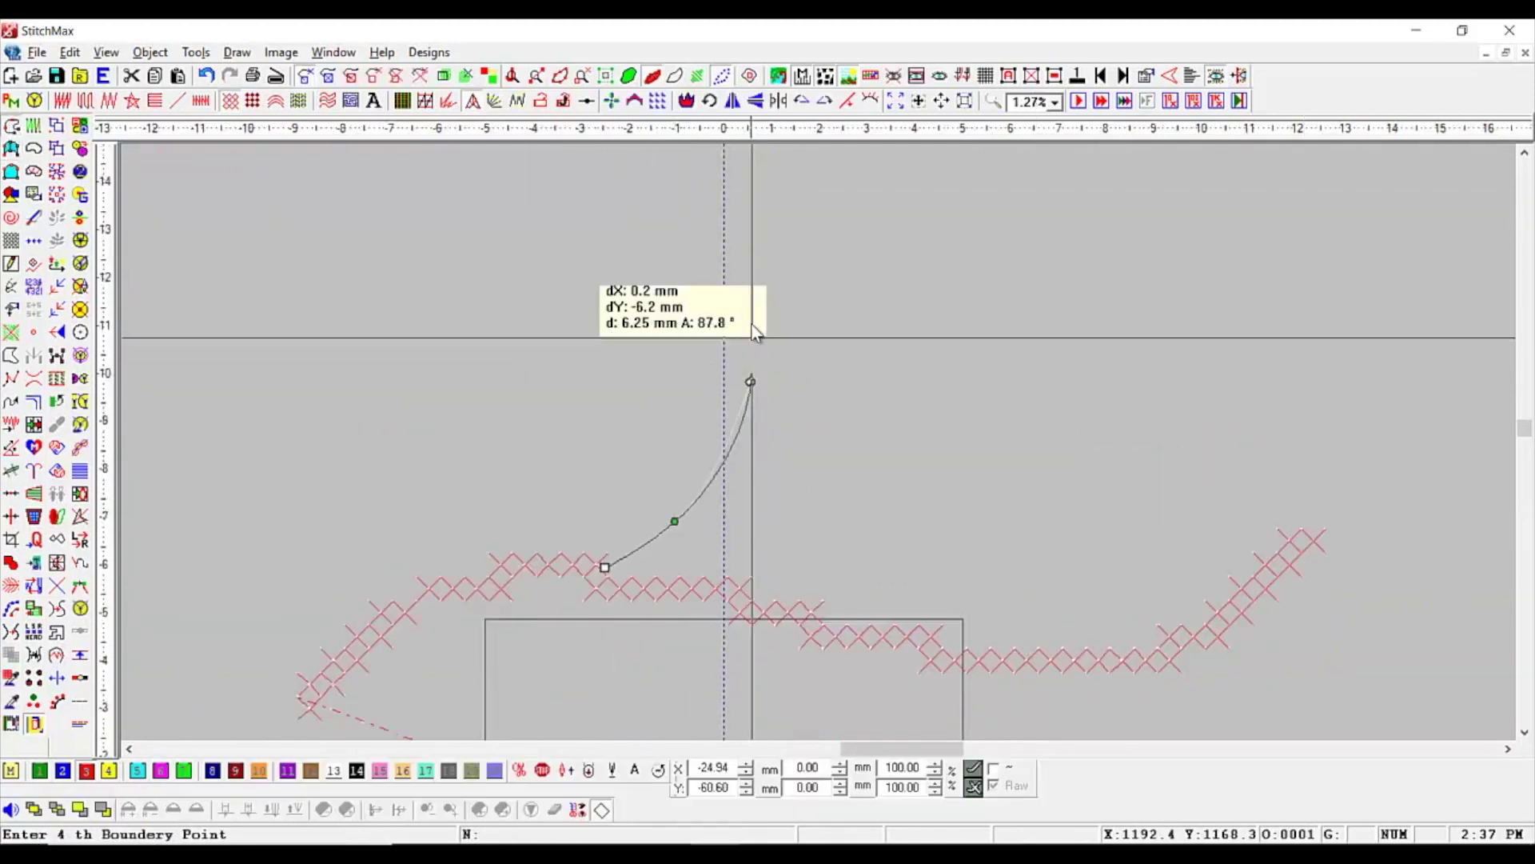
pyautogui.click(719, 273)
pyautogui.press('-')
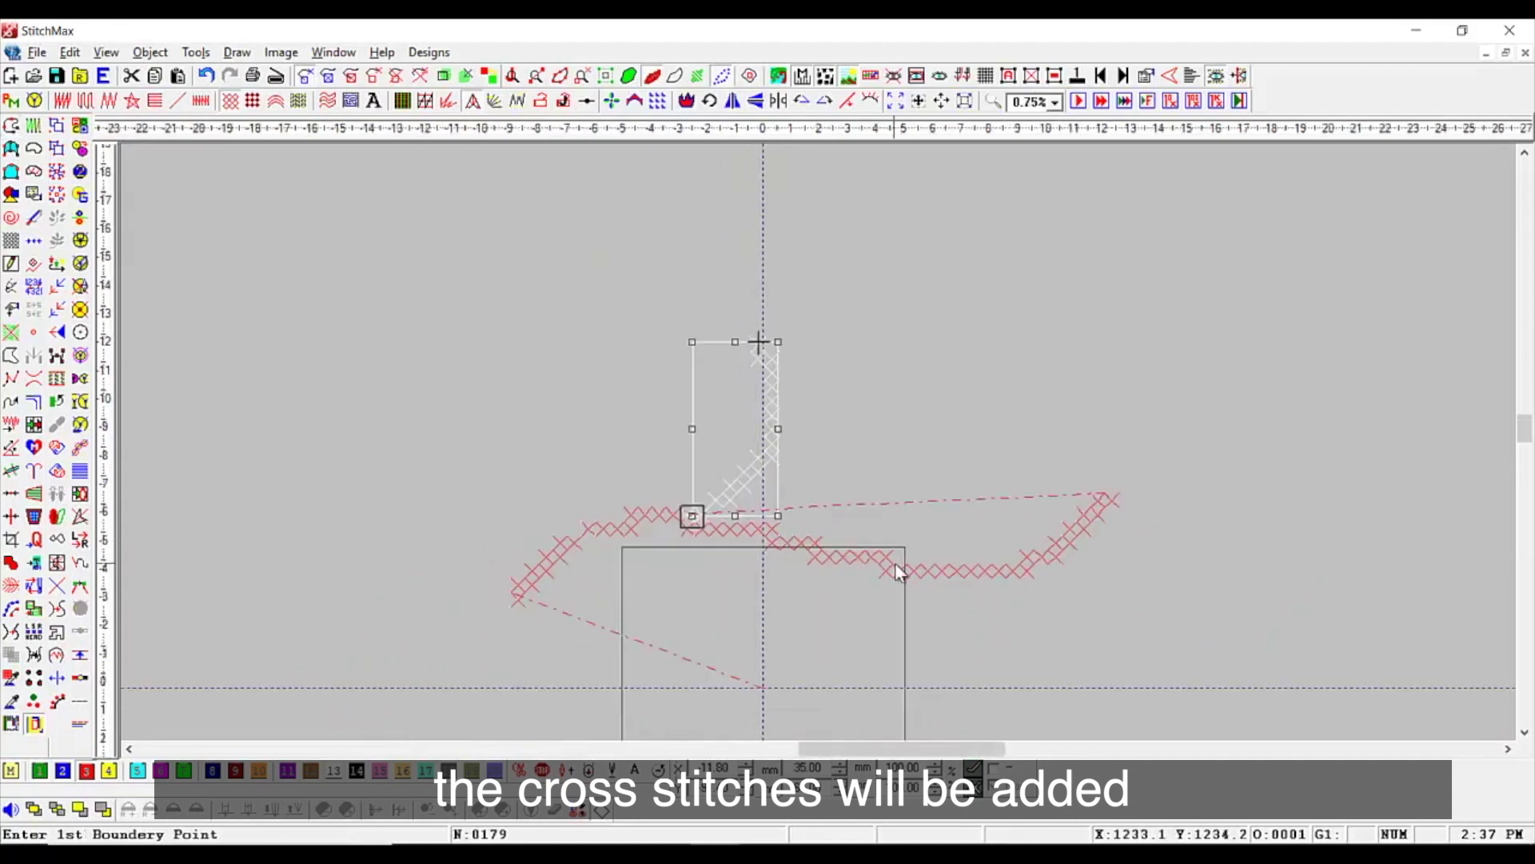
pyautogui.press('Escape')
pyautogui.scroll(-1, 640, 358)
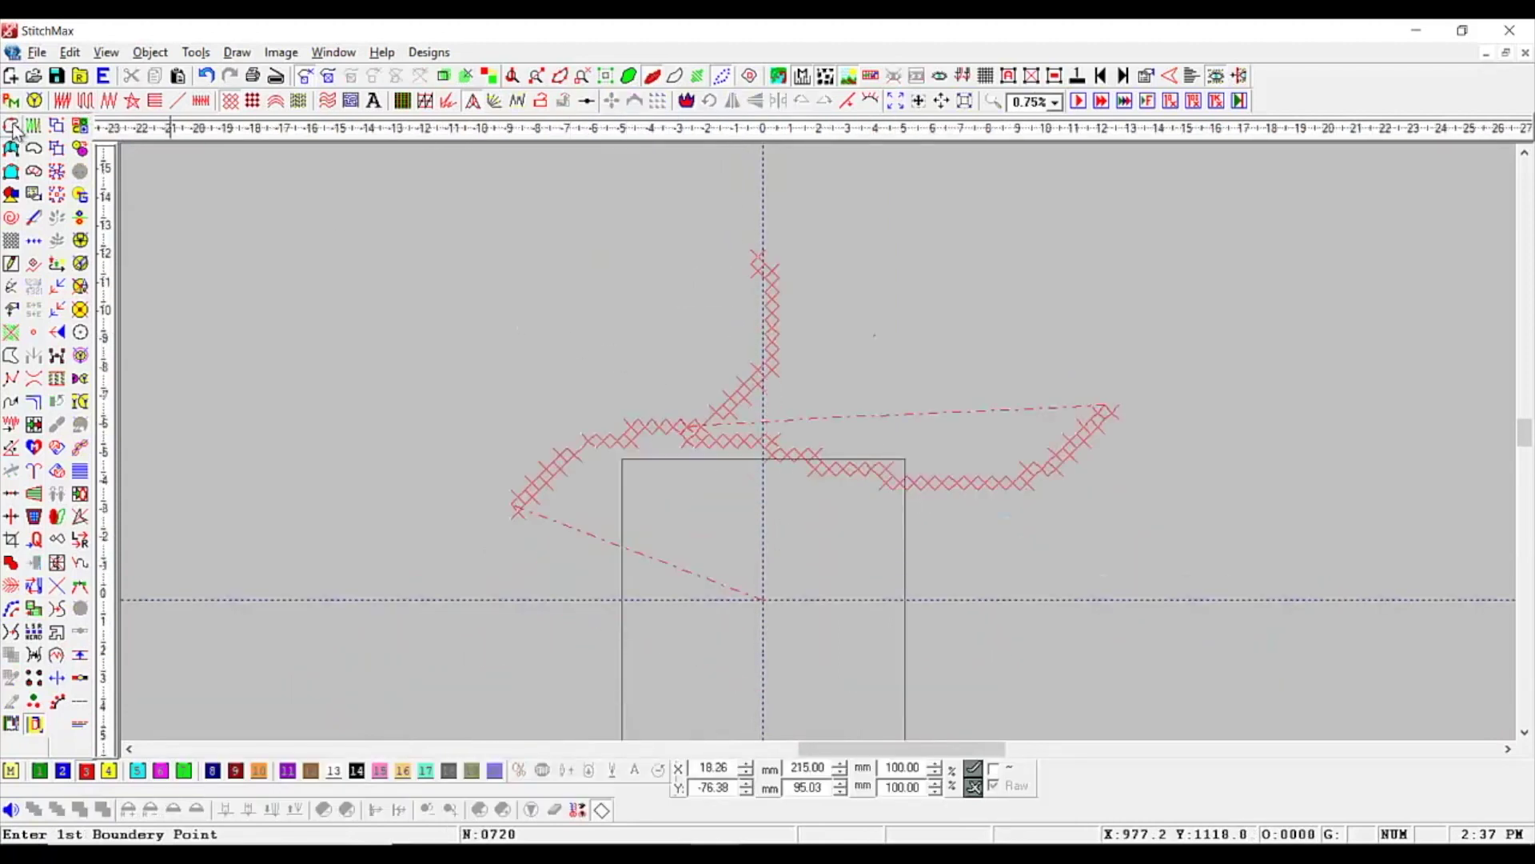
# Draw another four-point cross stitch branch curving downward from the middle of the main line, ending beyond the frame's right edge
pyautogui.click(820, 476)
pyautogui.click(868, 530)
pyautogui.click(917, 628)
pyautogui.click(980, 642)
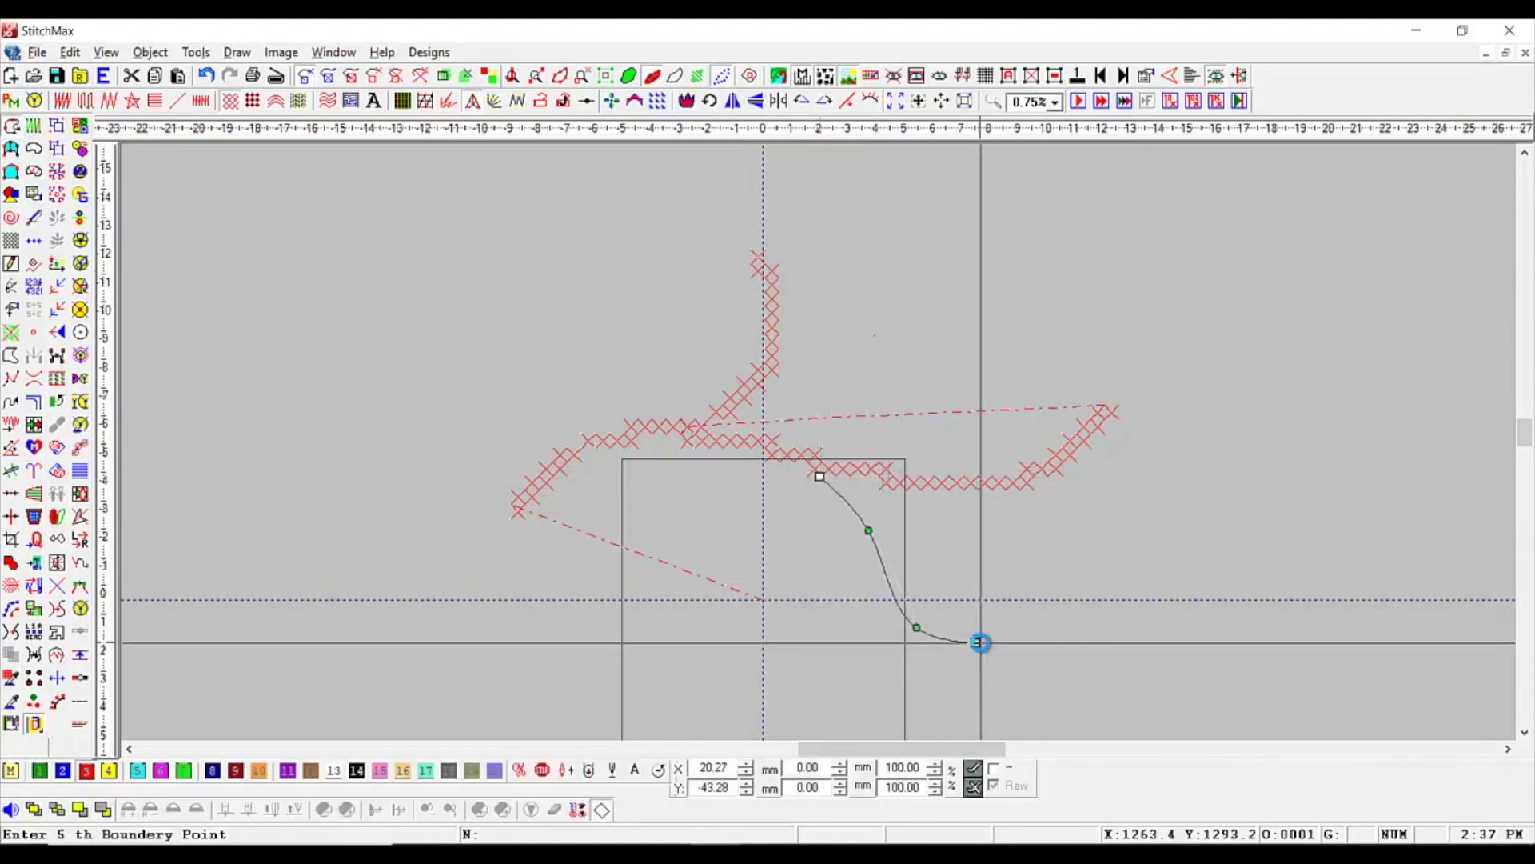
pyautogui.press('Return')
pyautogui.click(1026, 331)
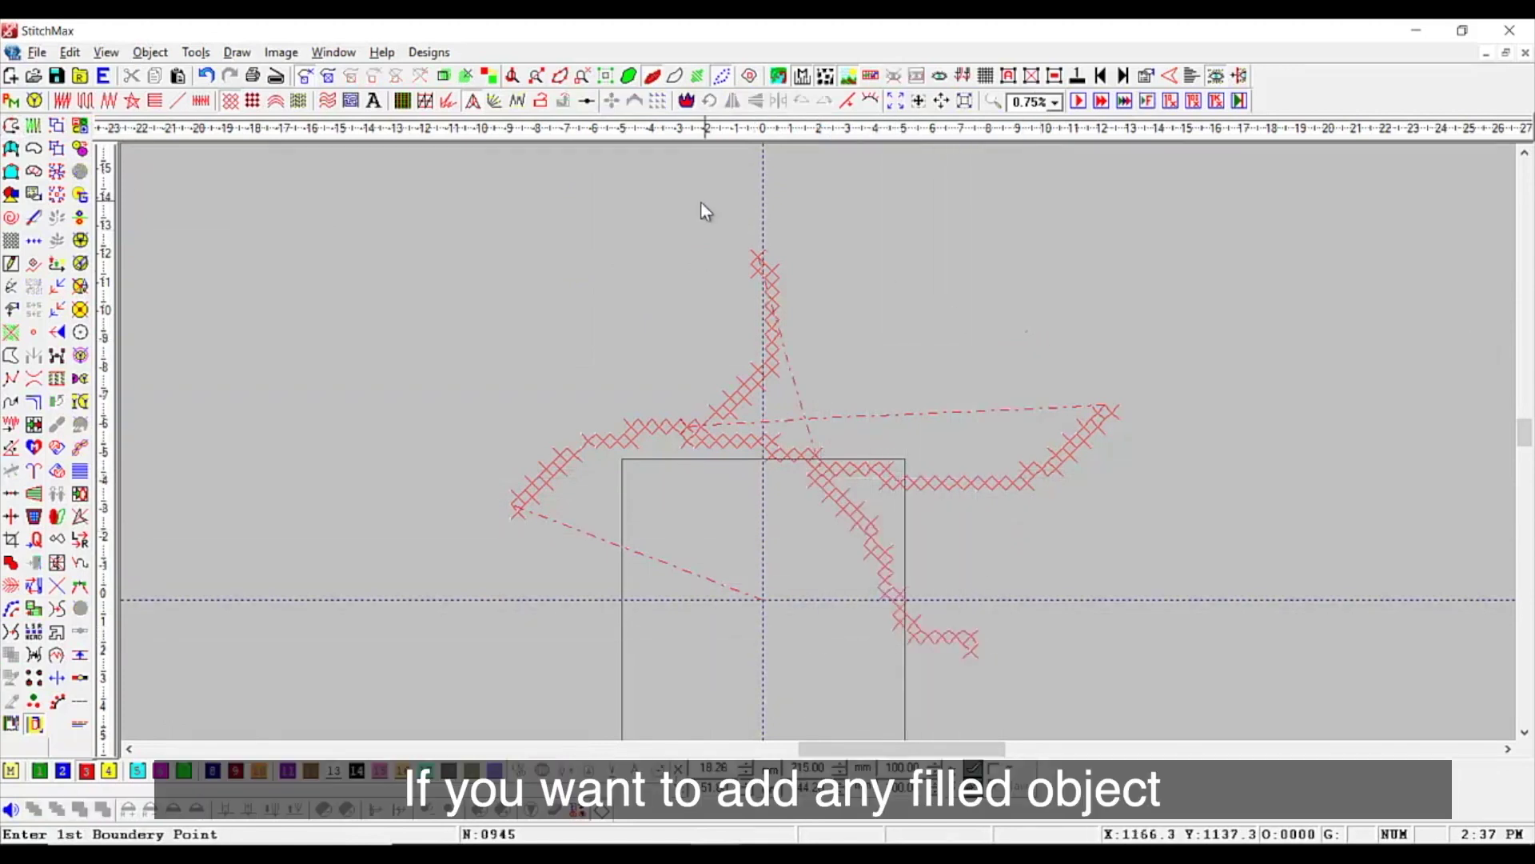
# Turn off Boundary Points in the cross stitch filling parameters, keeping 5 mm column and row spacing
pyautogui.scroll(1, 701, 204)
pyautogui.rightClick(230, 102)
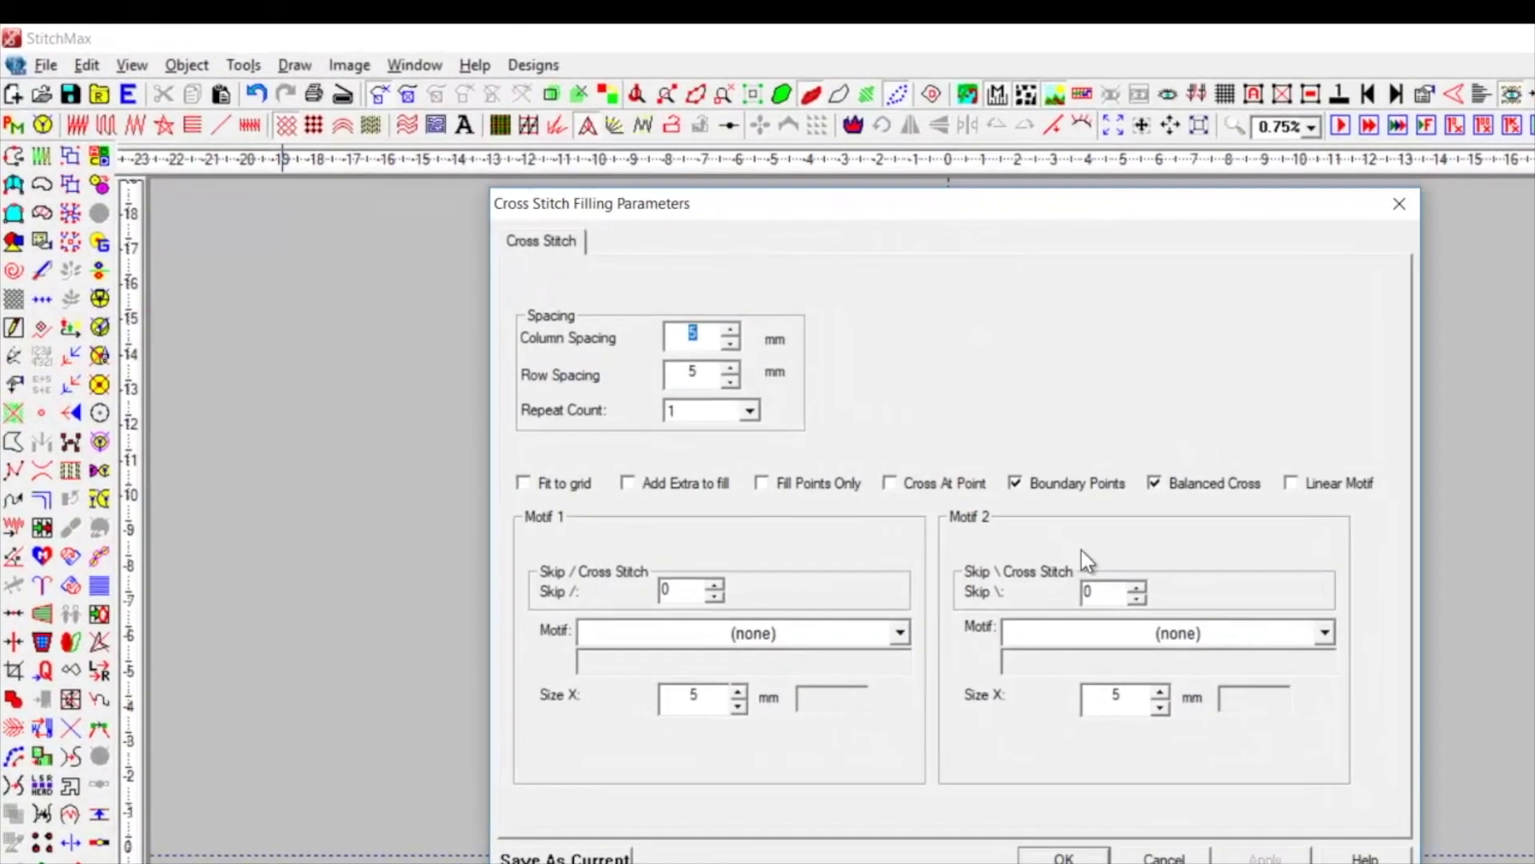
pyautogui.click(1063, 858)
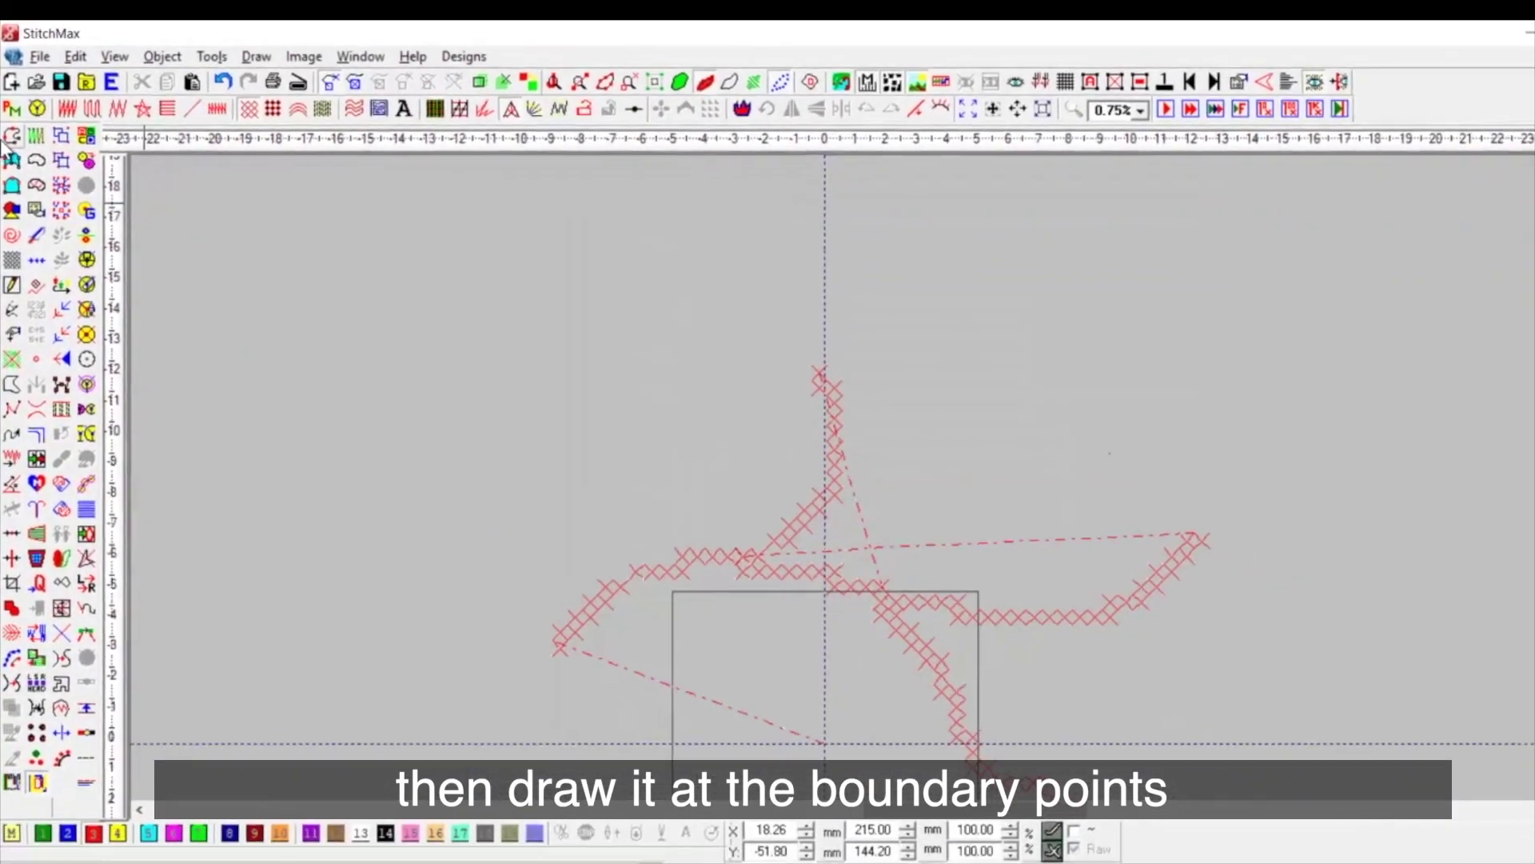
# Draw a closed leaf about 50 × 85 mm in colour 2 at the upward branch's tip and fill it with cross stitches
pyautogui.scroll(1, 563, 249)
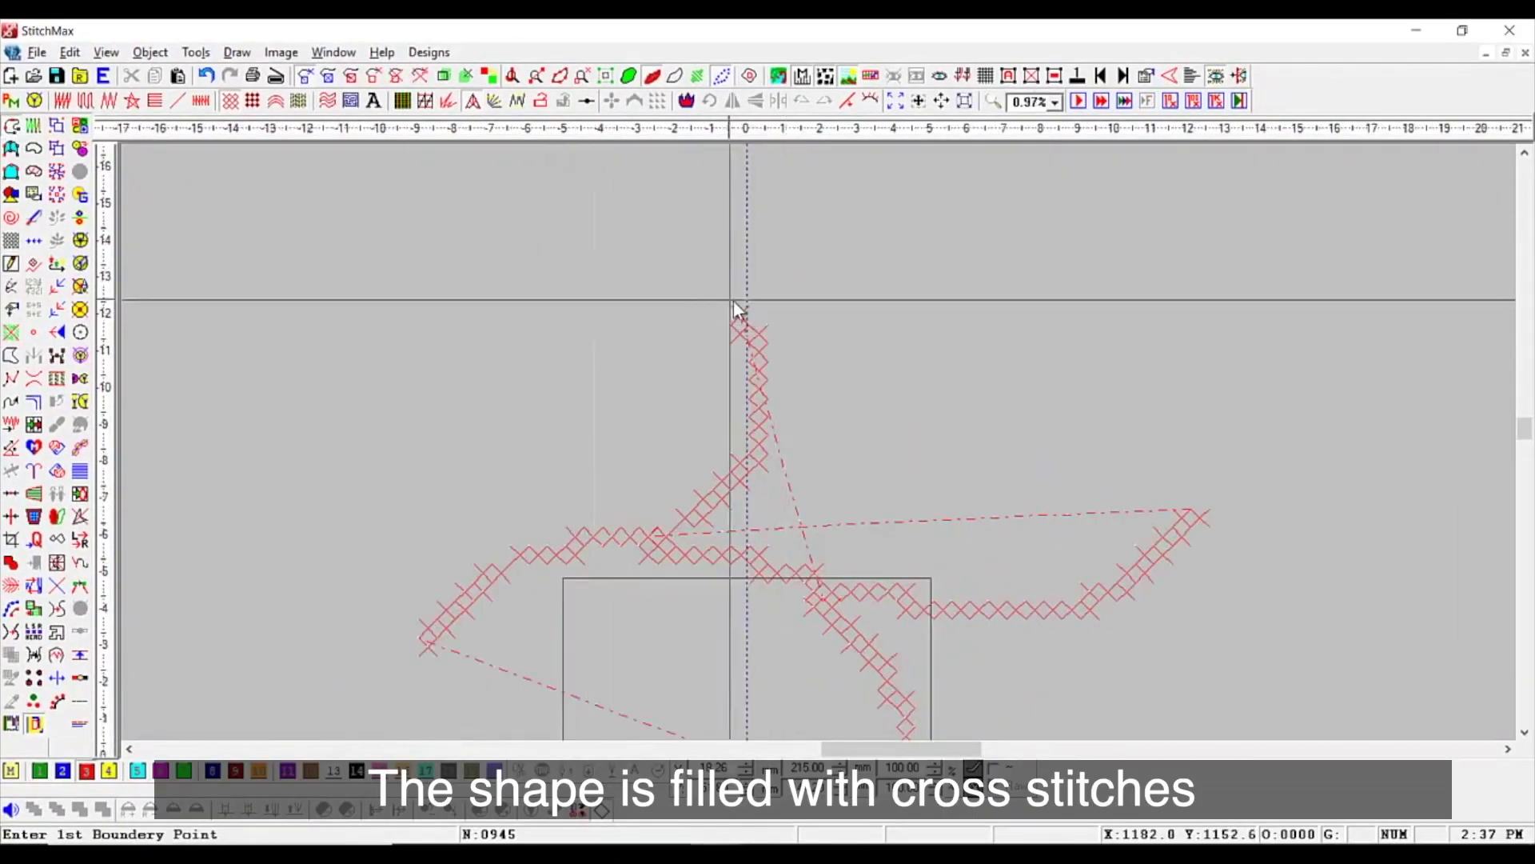
pyautogui.click(63, 773)
pyautogui.scroll(2, 747, 465)
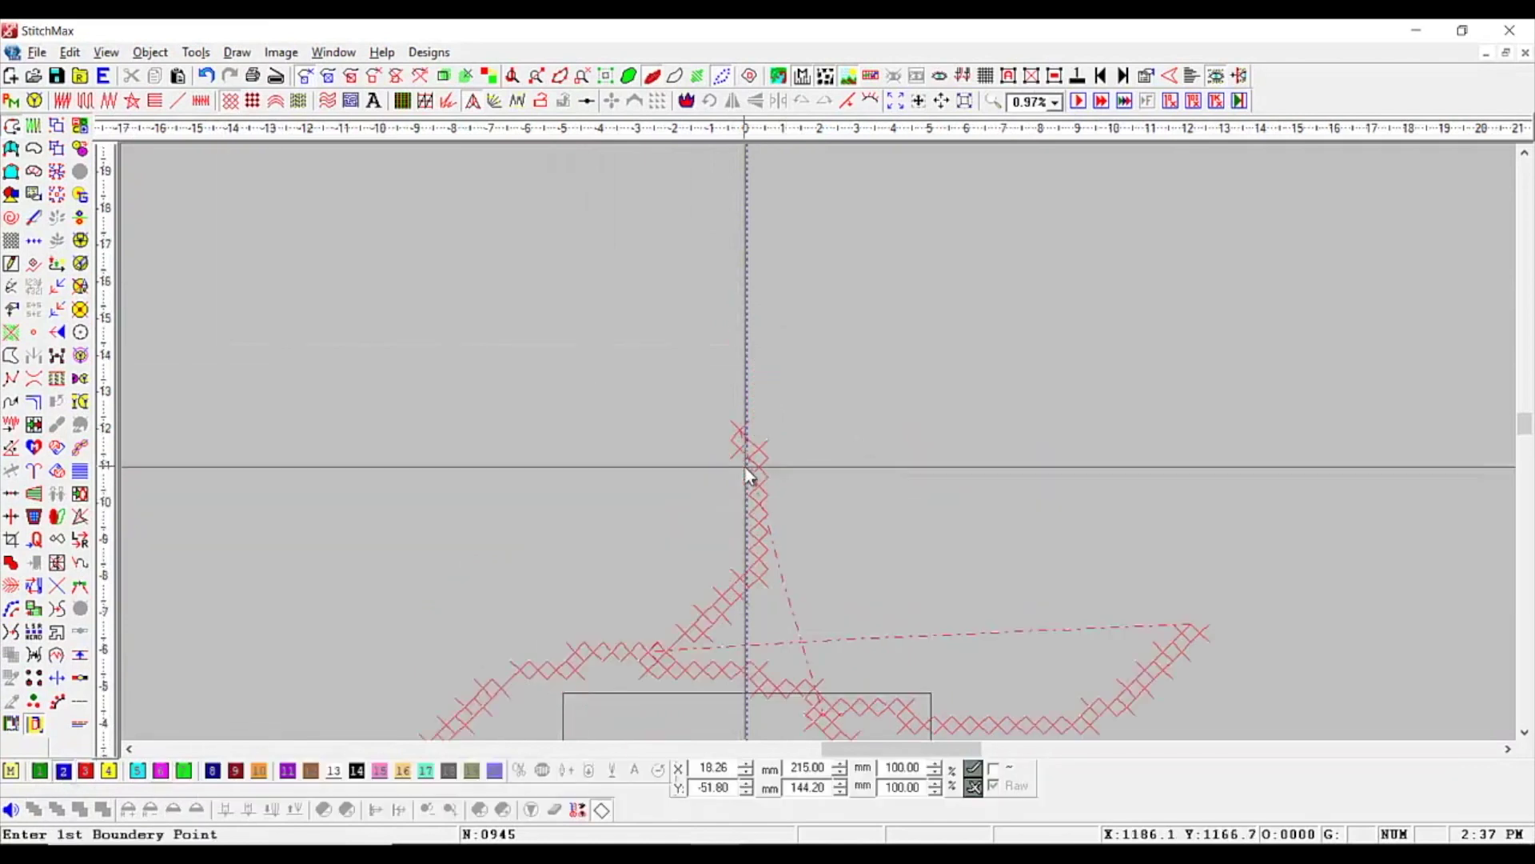
pyautogui.click(736, 544)
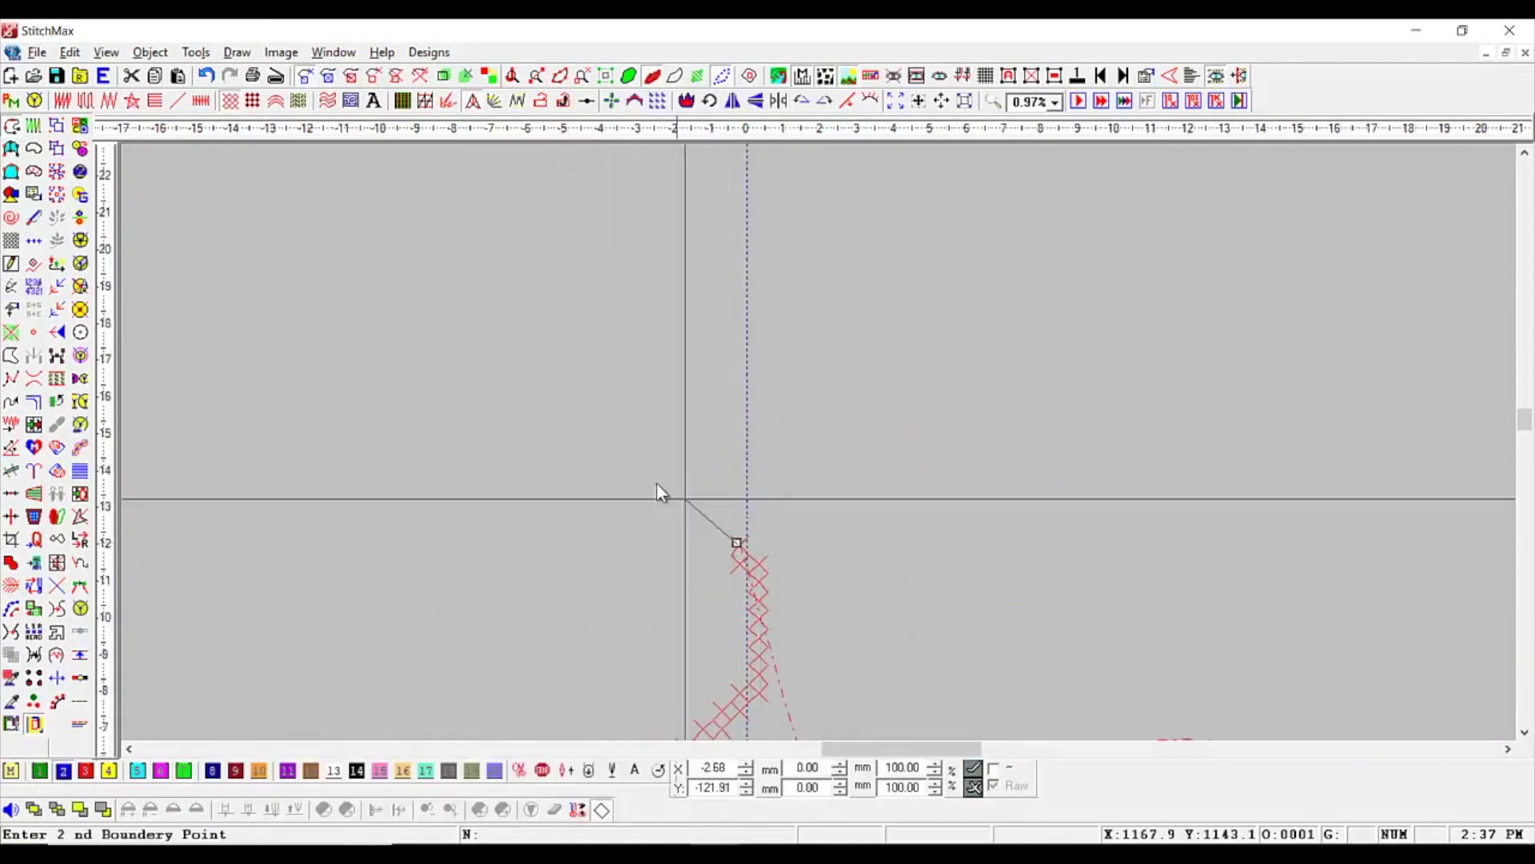
pyautogui.click(645, 474)
pyautogui.scroll(1, 713, 283)
pyautogui.click(712, 284)
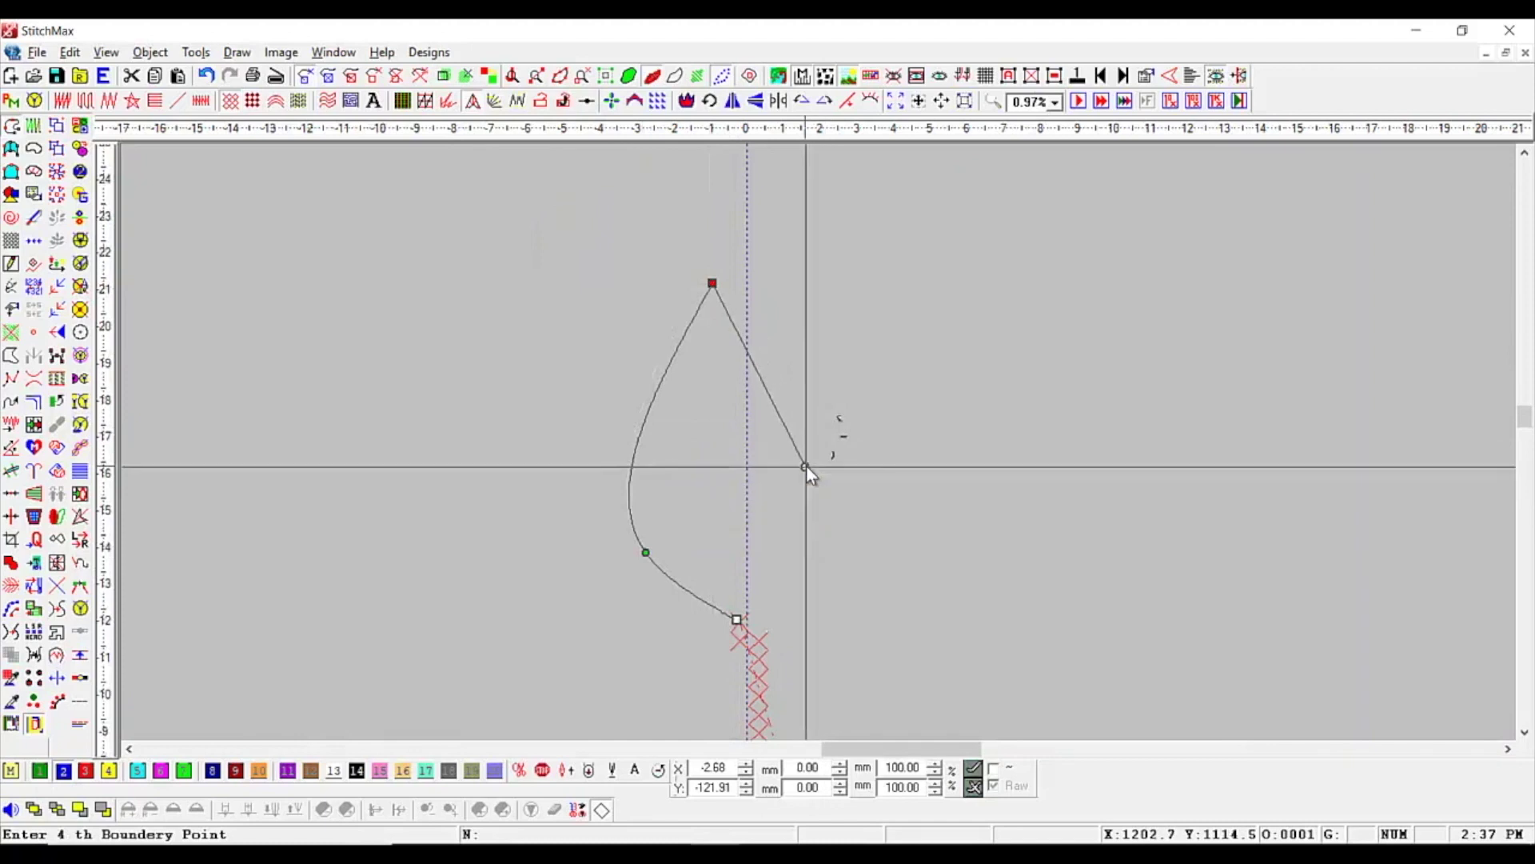
pyautogui.click(814, 468)
pyautogui.press('Return')
pyautogui.scroll(-4, 816, 470)
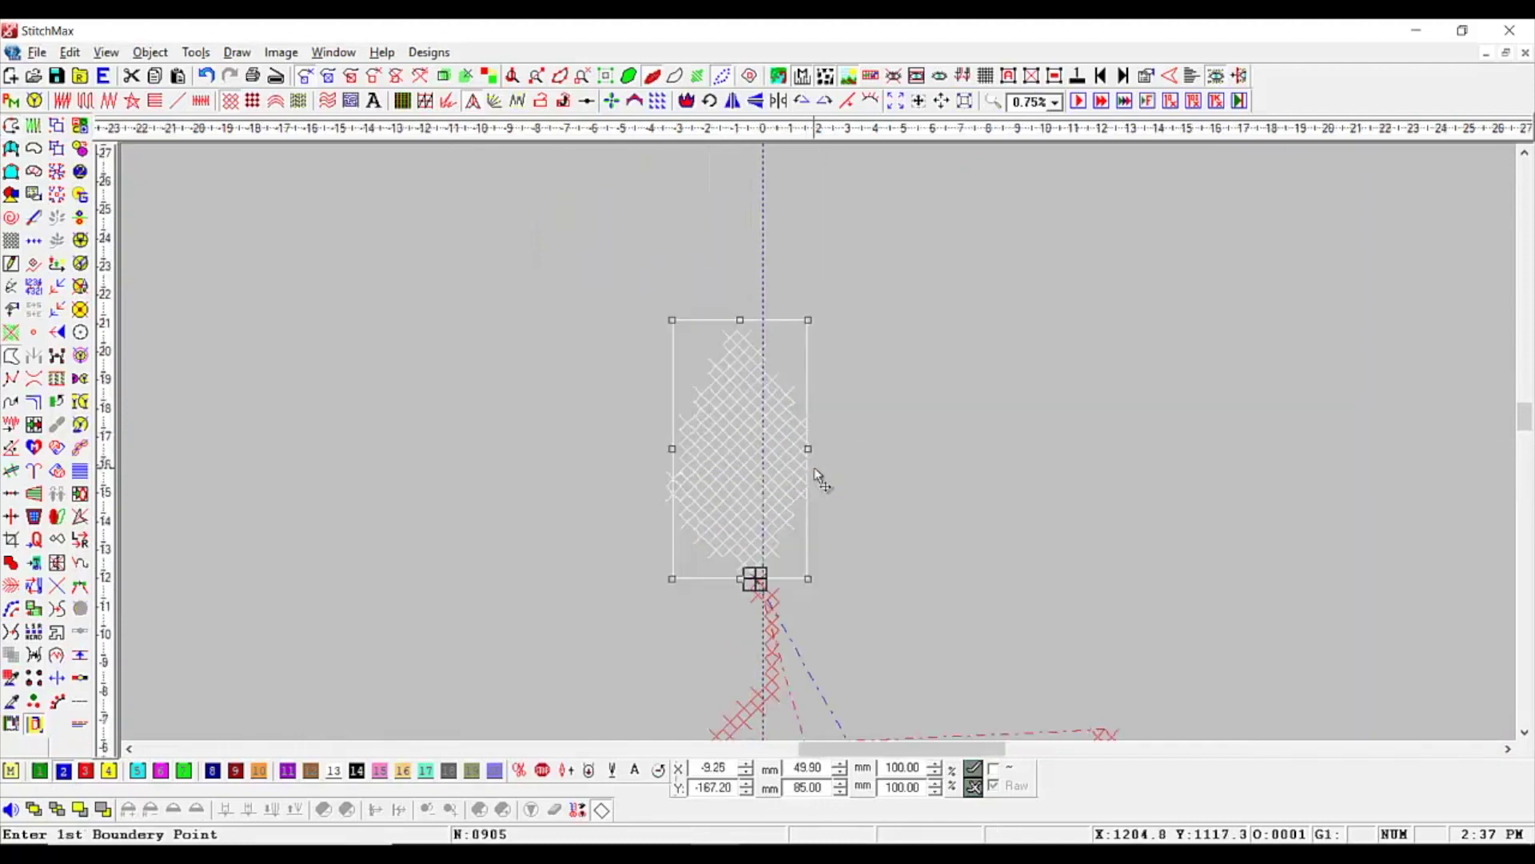
pyautogui.scroll(2, 1027, 620)
pyautogui.press('Escape')
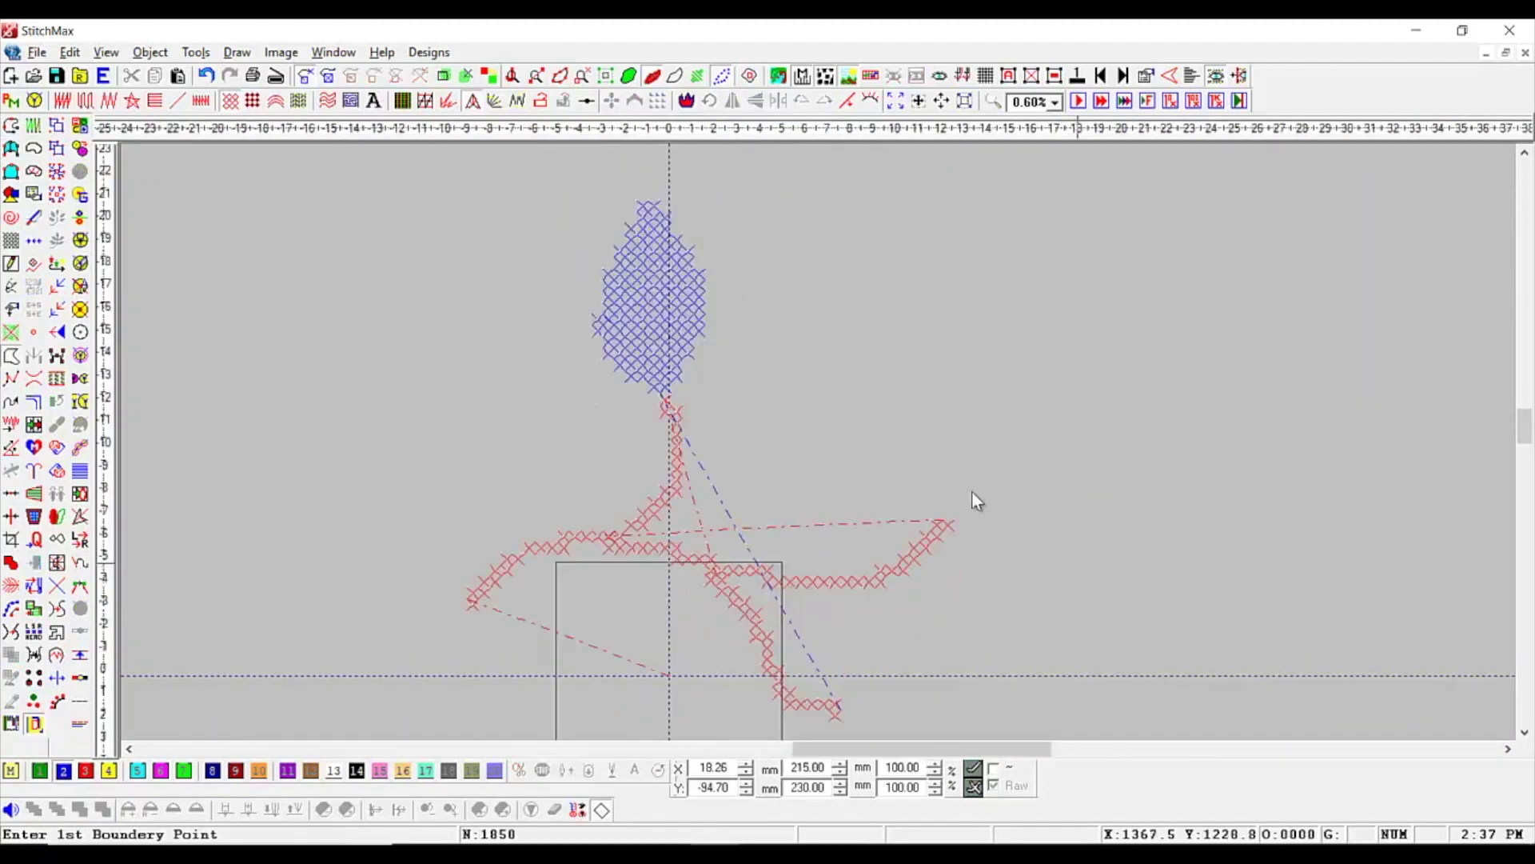
# Copy the leaf to the right end of the main line, rotate it slightly clockwise and align its base with the line's tip
pyautogui.moveTo(690, 335); pyautogui.dragTo(969, 392)
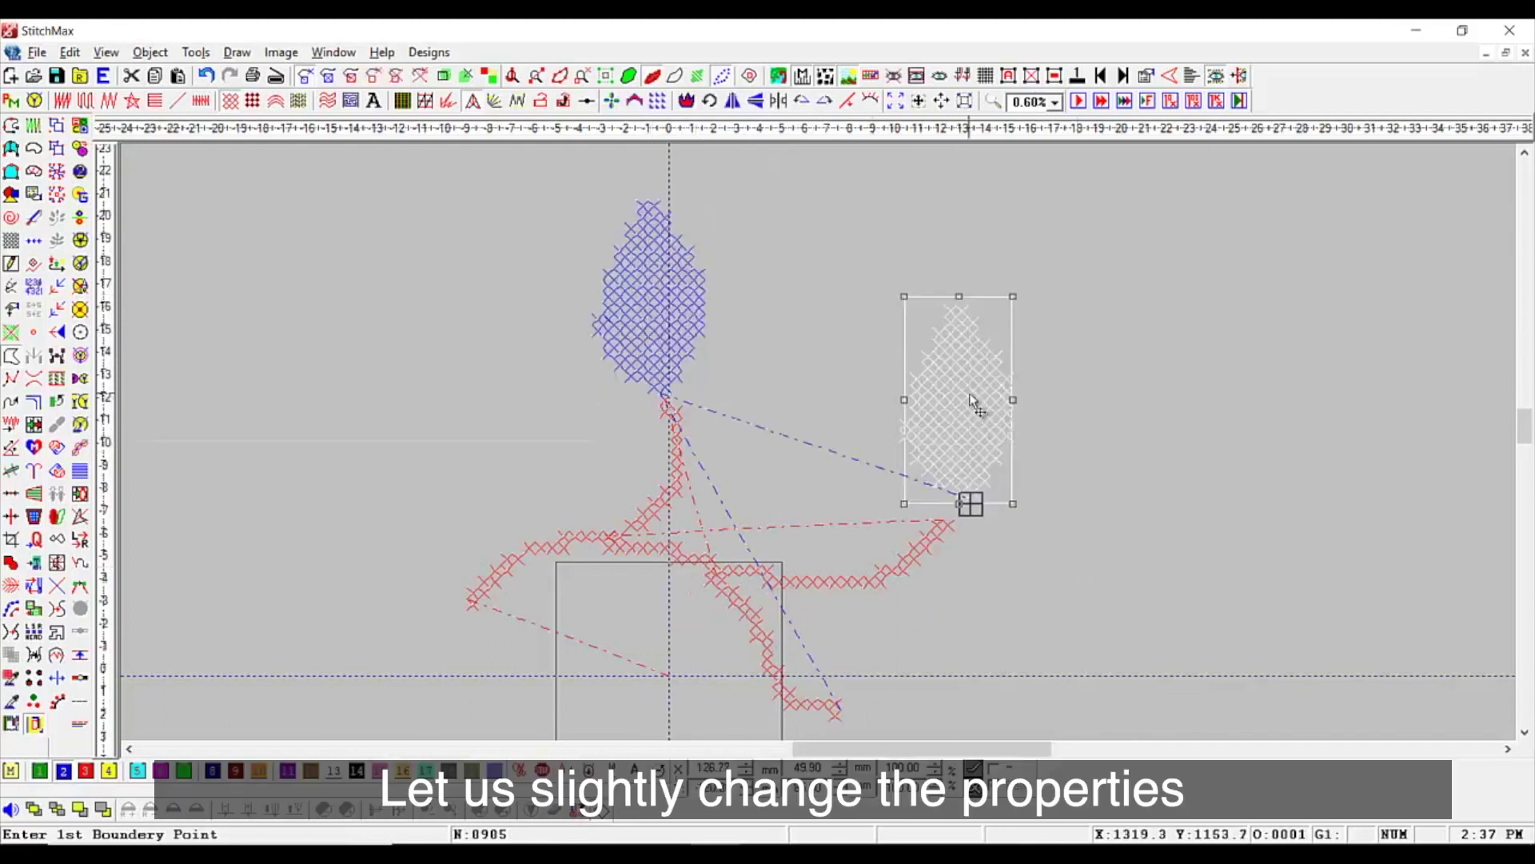
pyautogui.moveTo(1014, 297); pyautogui.dragTo(1026, 334)
pyautogui.press('z')
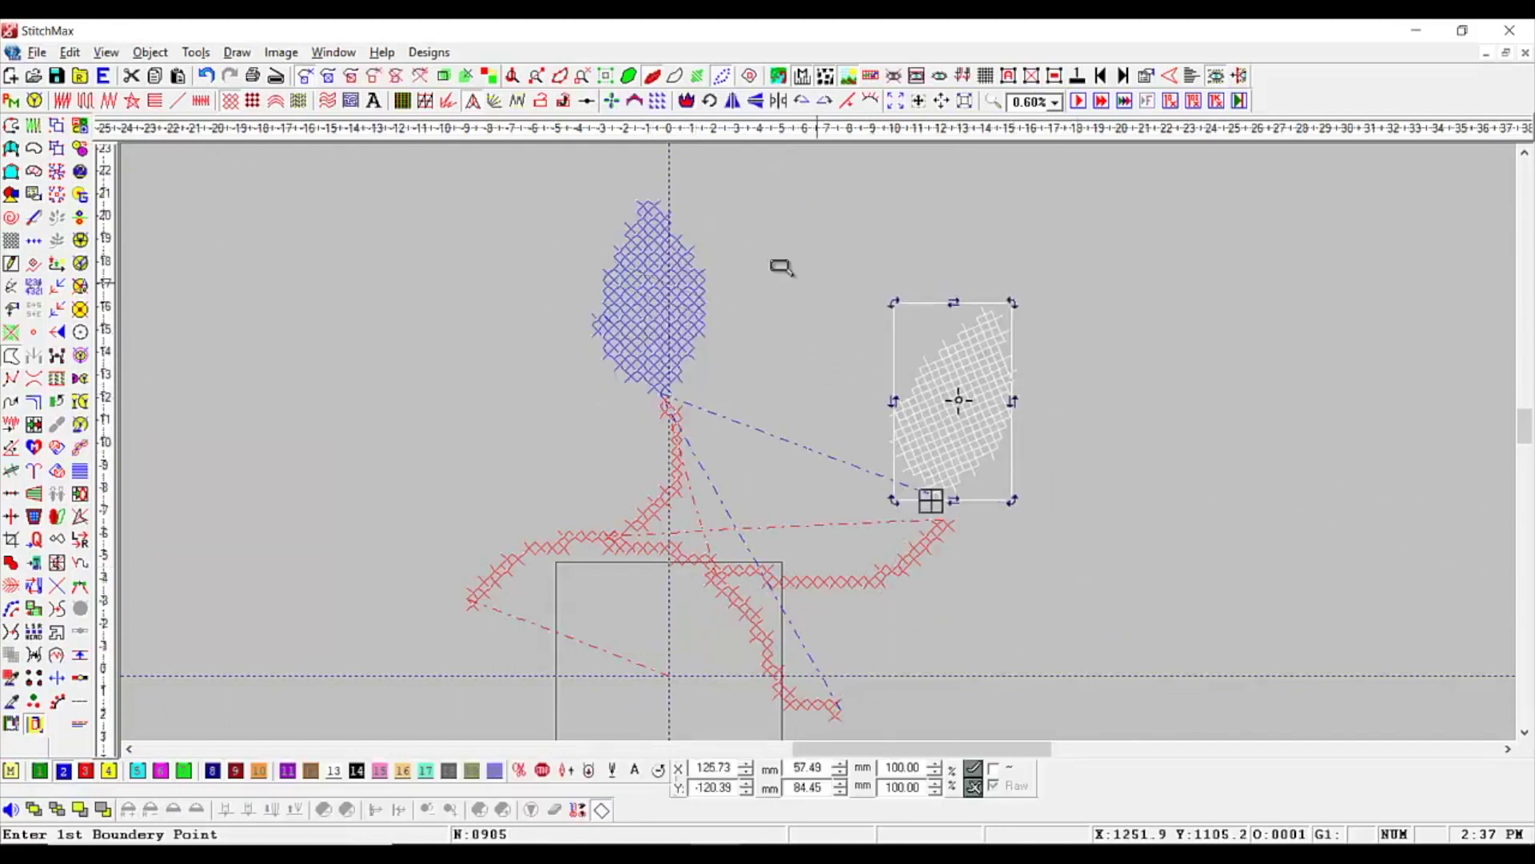
pyautogui.moveTo(774, 262); pyautogui.dragTo(1348, 613)
pyautogui.moveTo(643, 482); pyautogui.dragTo(671, 518)
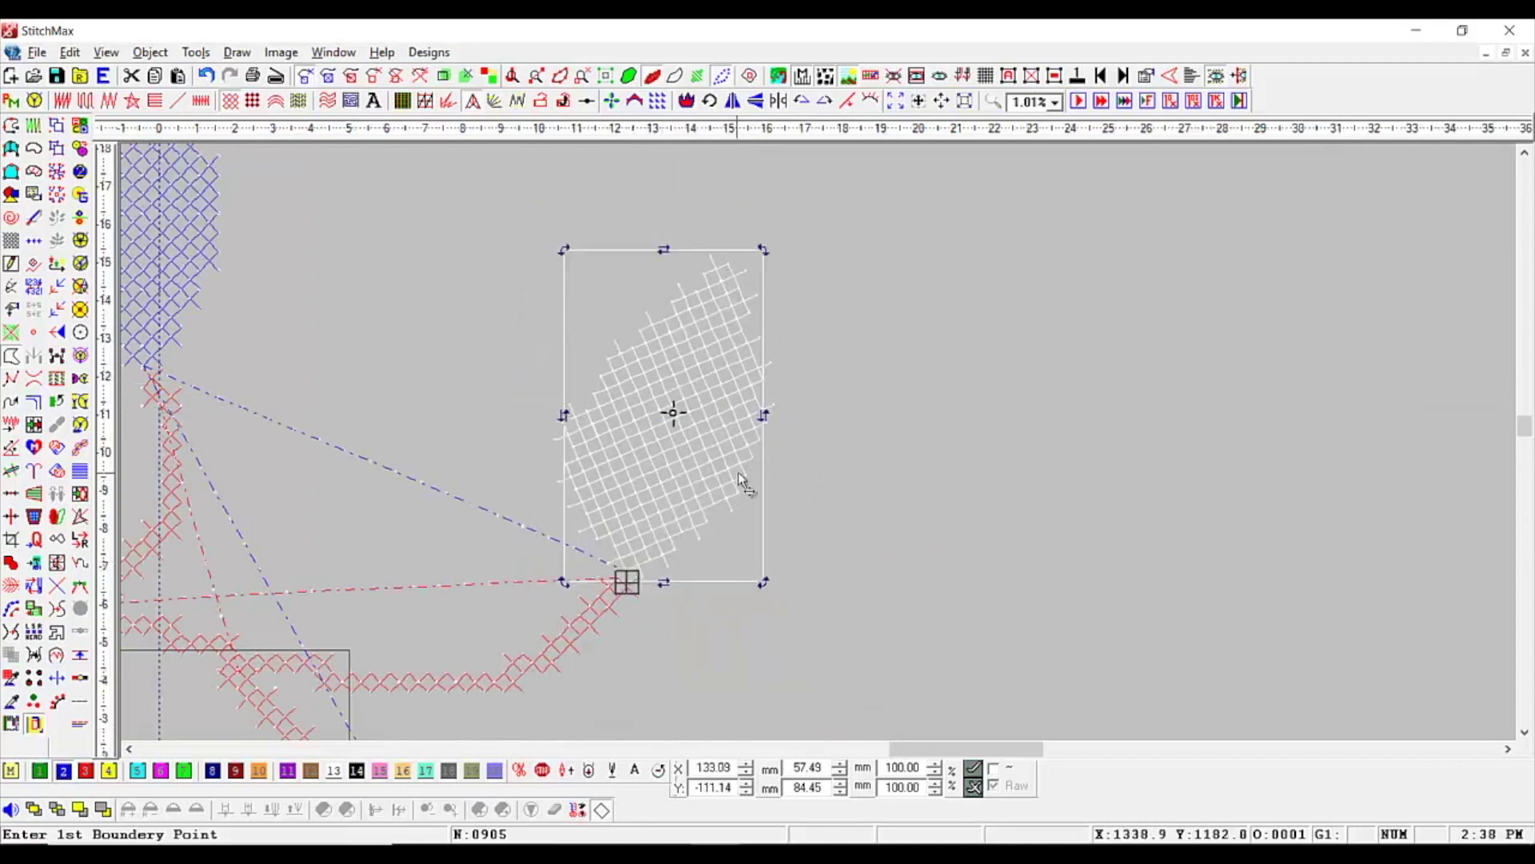
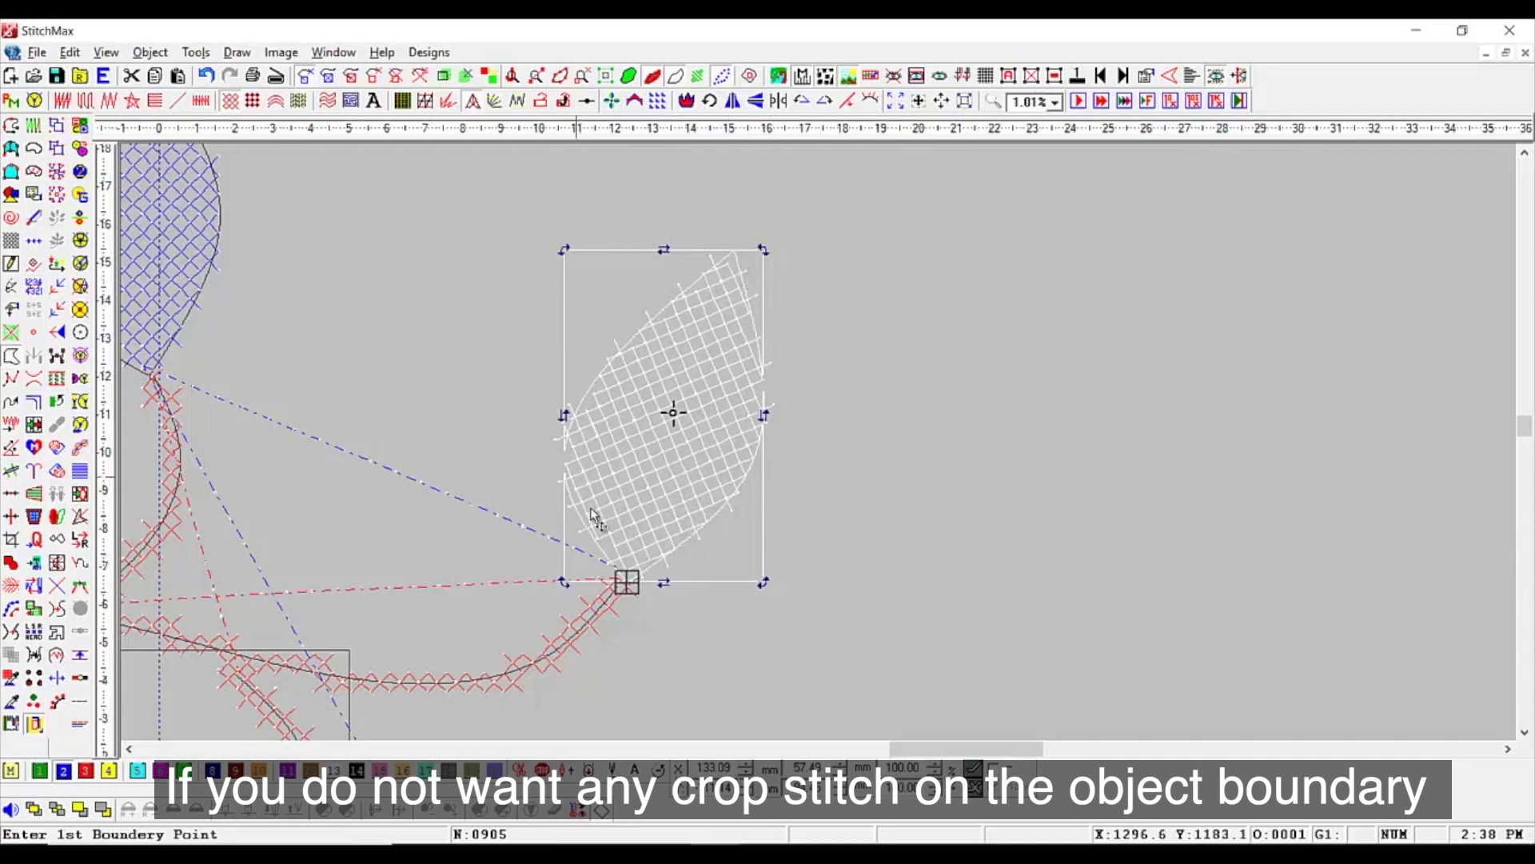
# Turn on Fit to grid in the cross stitch filling of the rotated leaf copy
pyautogui.press('o')
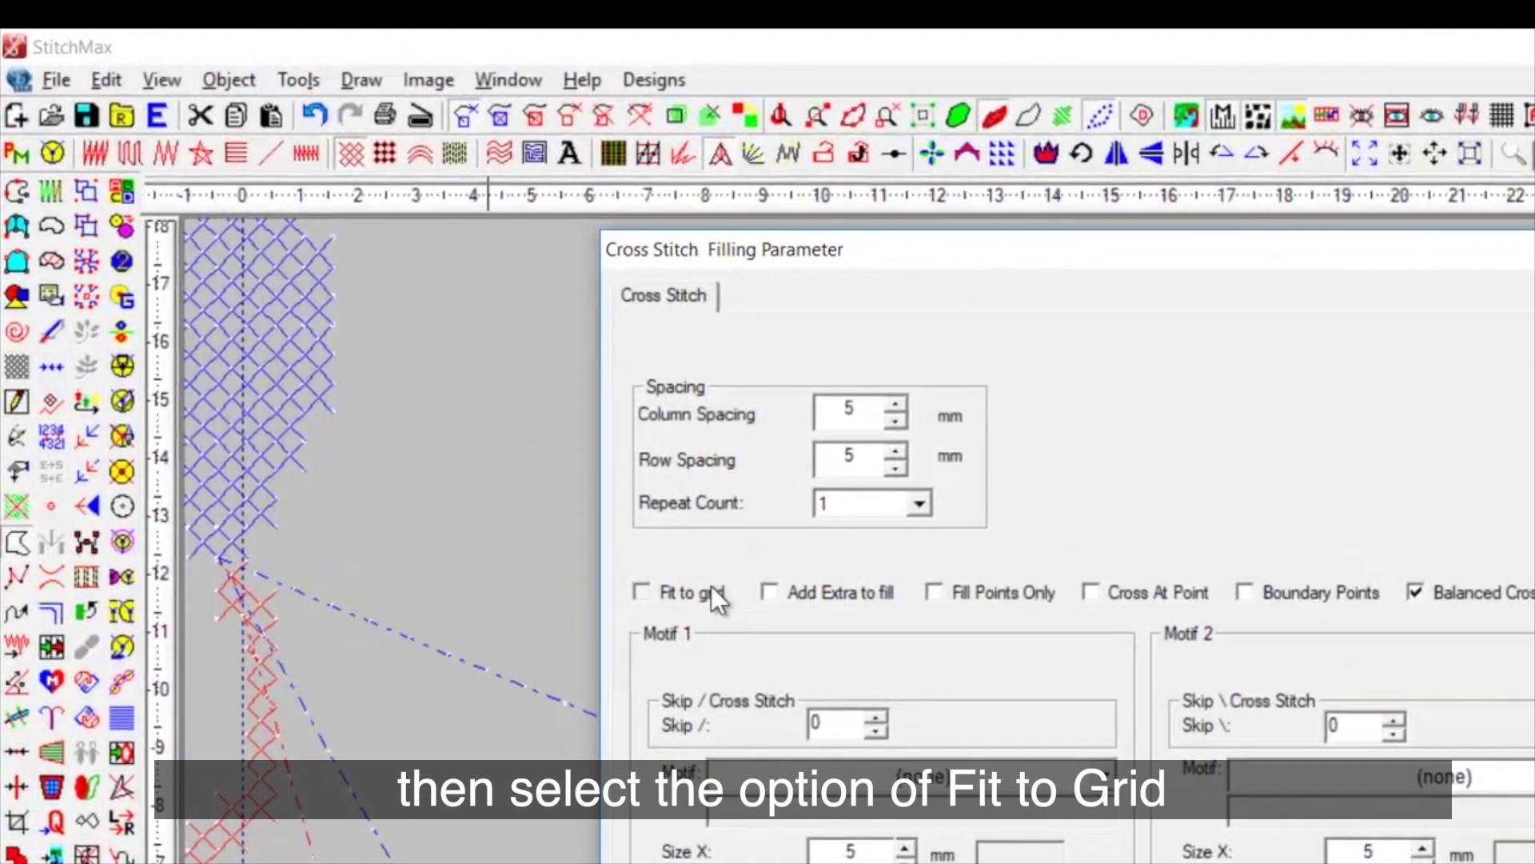
pyautogui.click(468, 388)
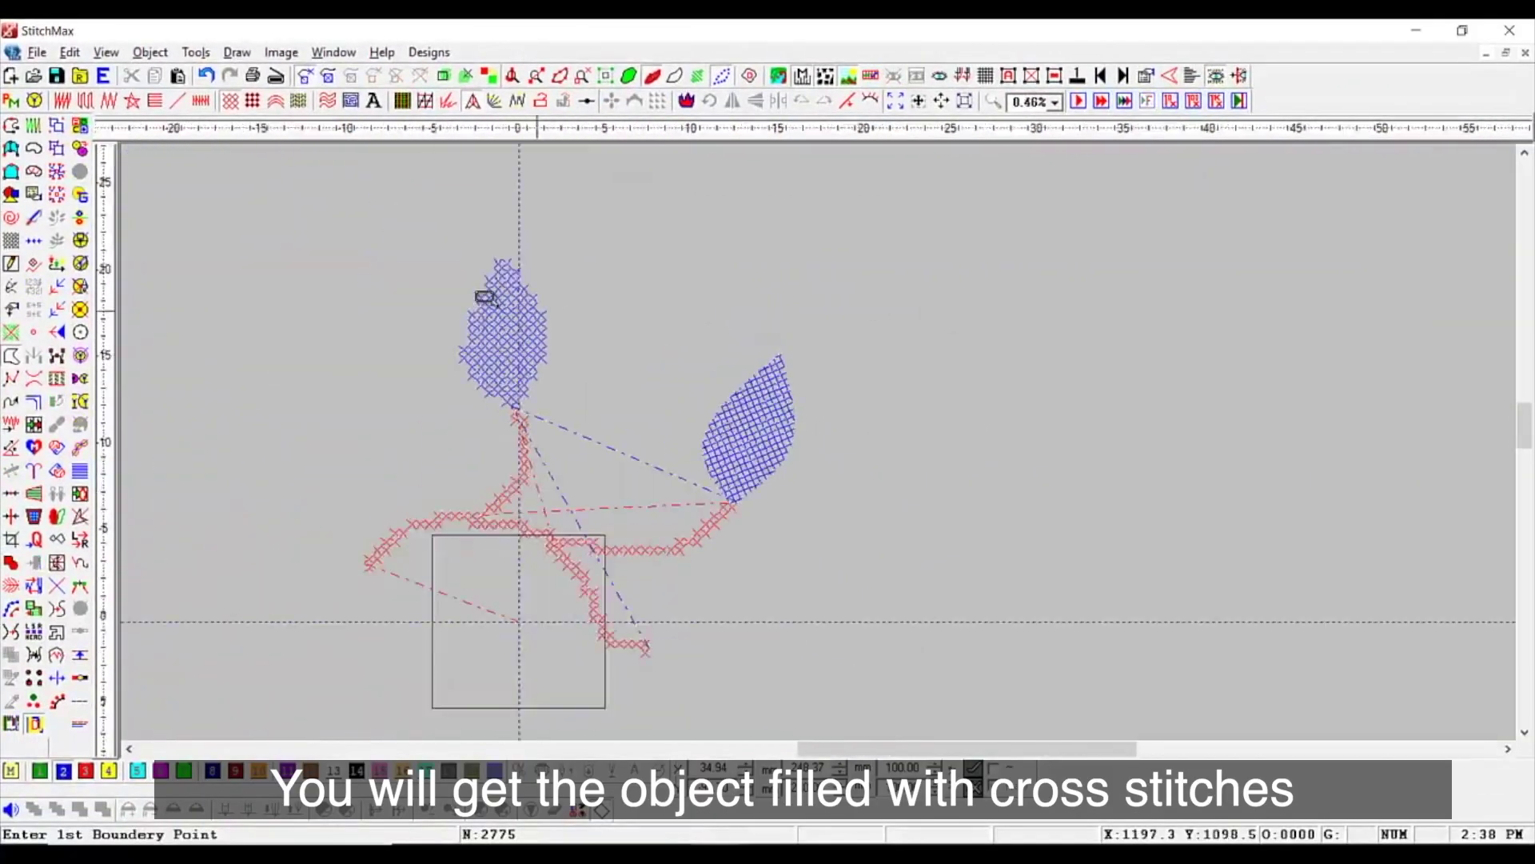
pyautogui.moveTo(420, 249); pyautogui.dragTo(909, 640)
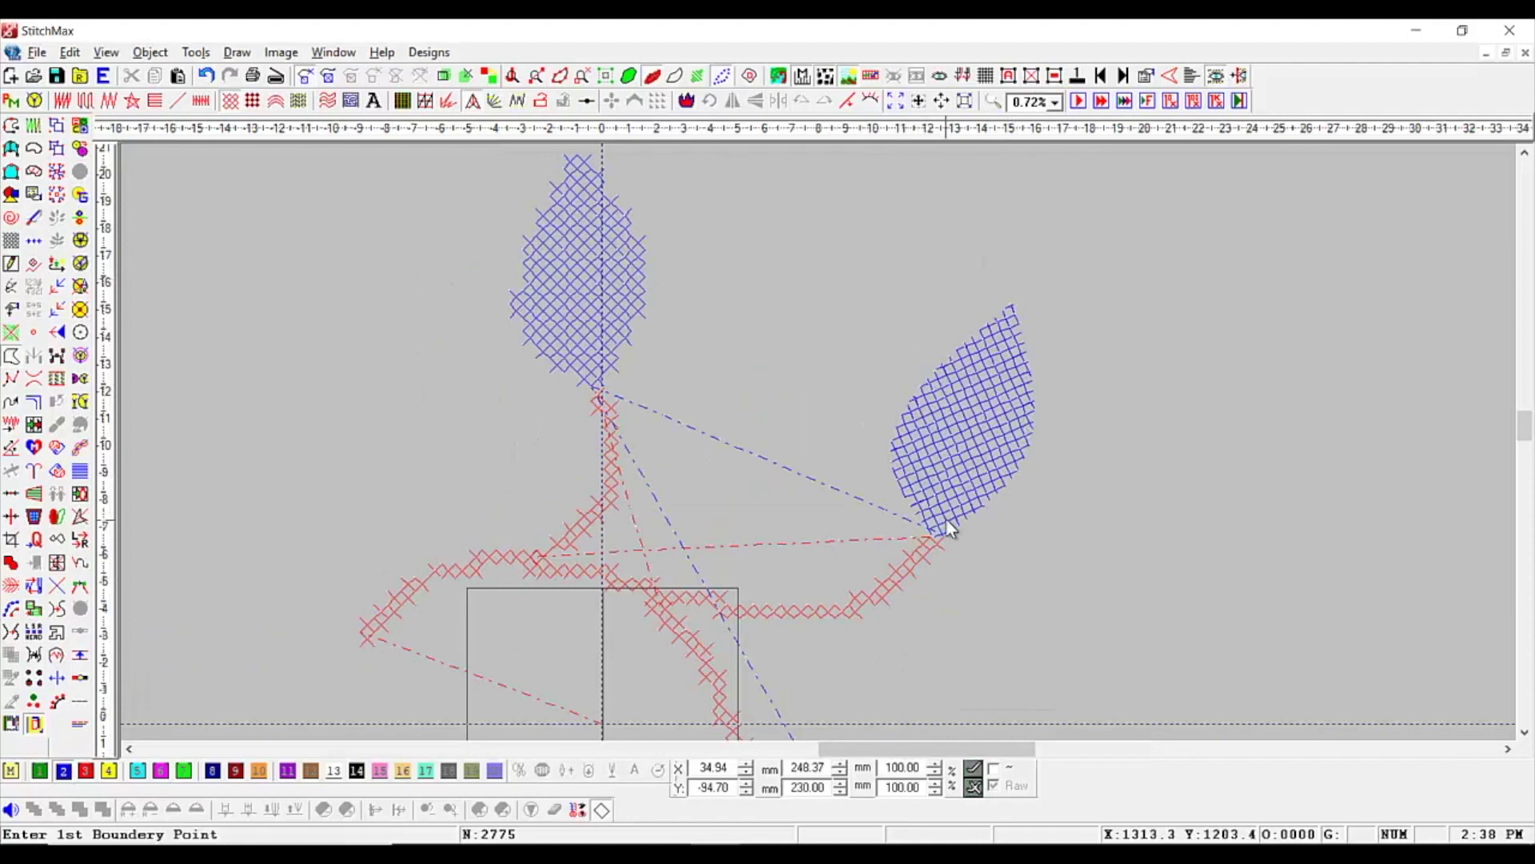
# Examine the cross stitch fill at the rotated leaf's edges and compare it with the original leaf and branches
pyautogui.scroll(-3, 947, 520)
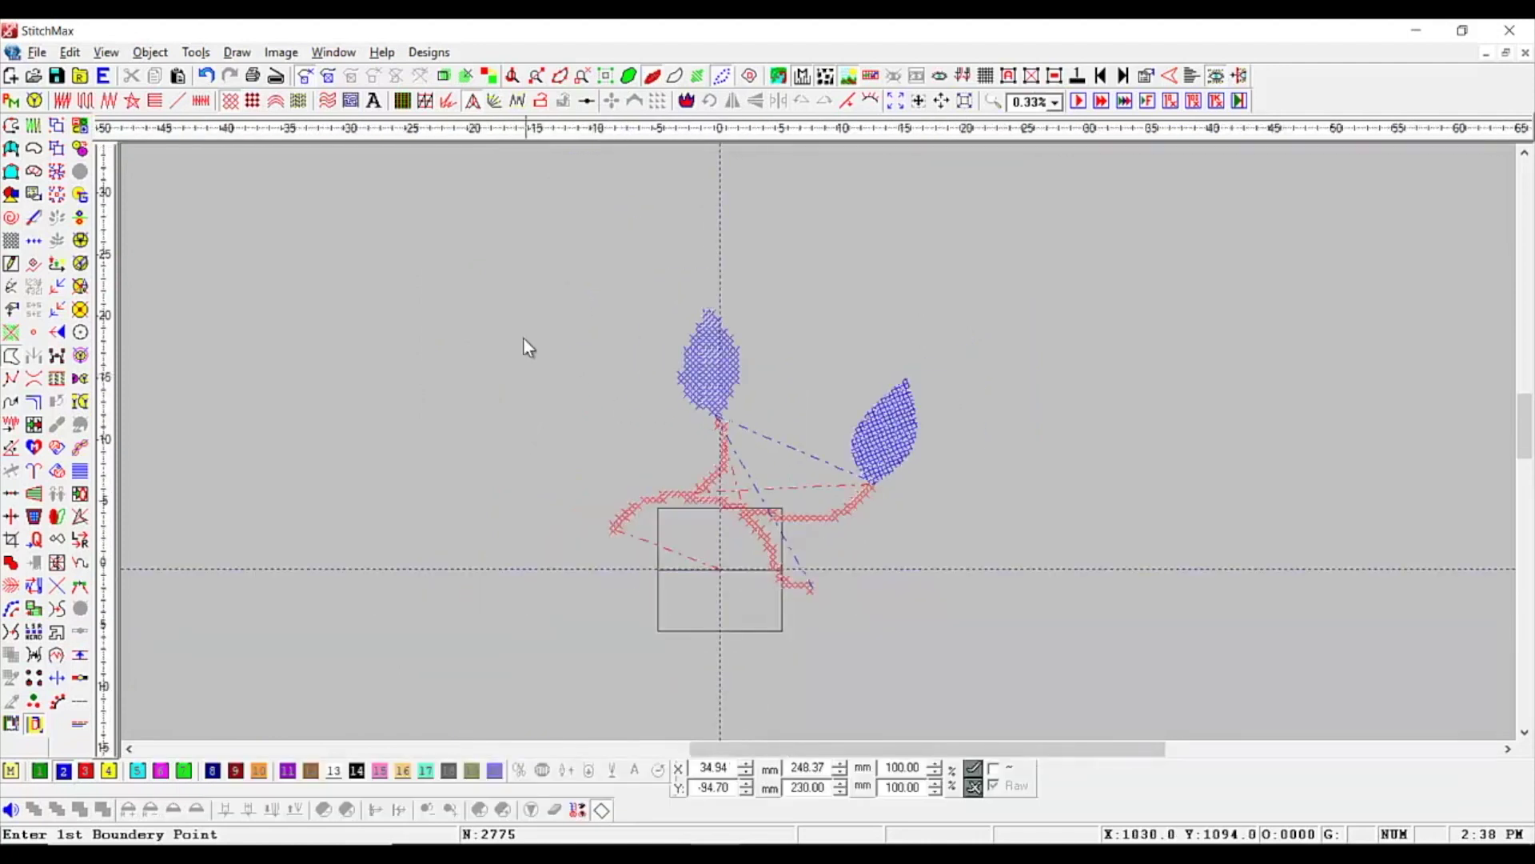
pyautogui.moveTo(532, 292); pyautogui.dragTo(1143, 593)
pyautogui.click(957, 418)
pyautogui.scroll(1, 949, 422)
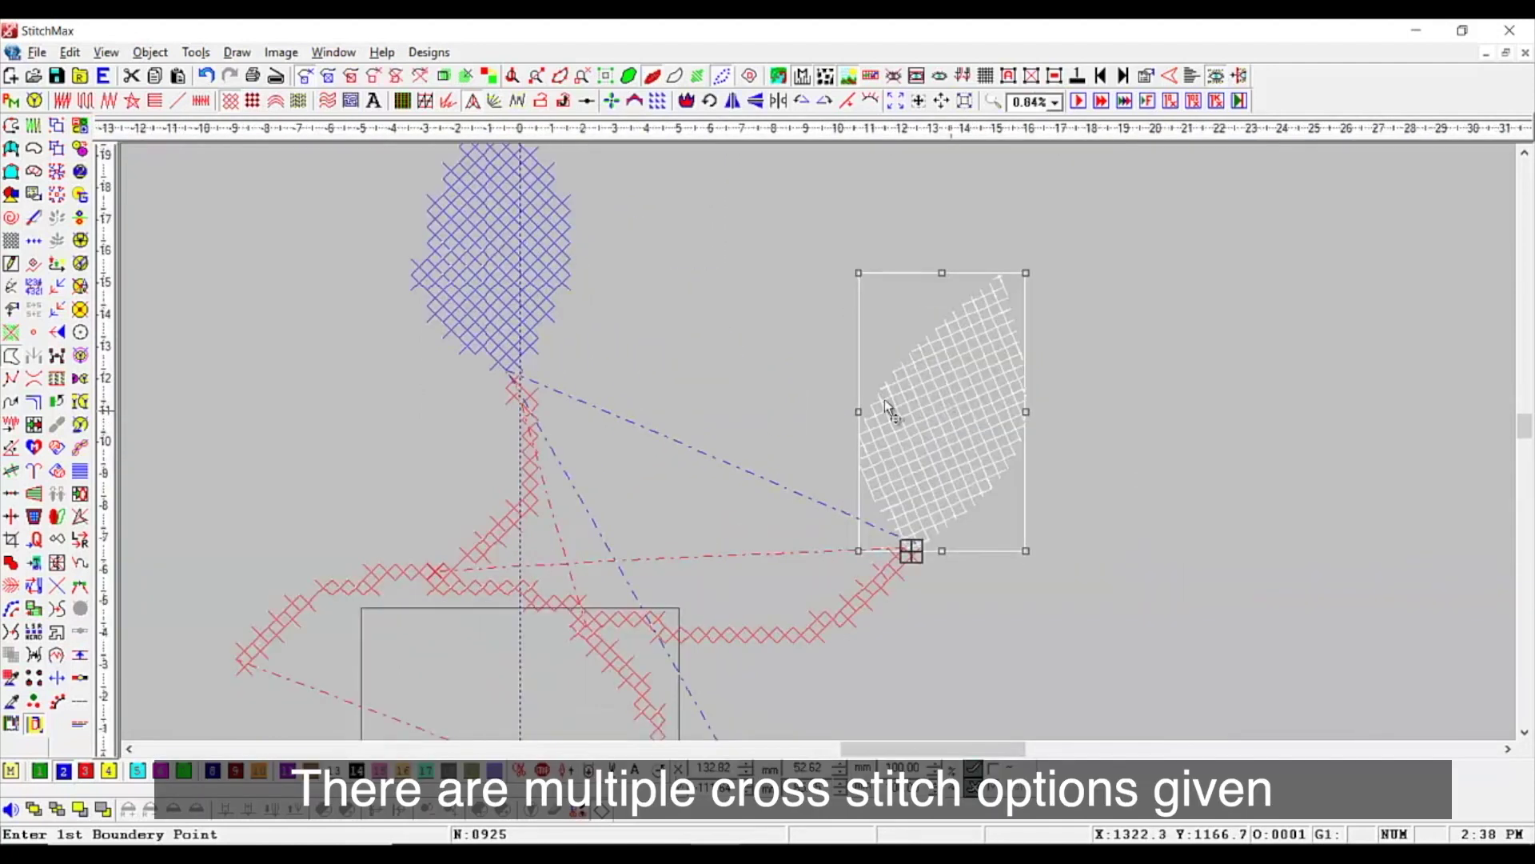
pyautogui.scroll(-3, 888, 409)
pyautogui.moveTo(499, 244); pyautogui.dragTo(1101, 643)
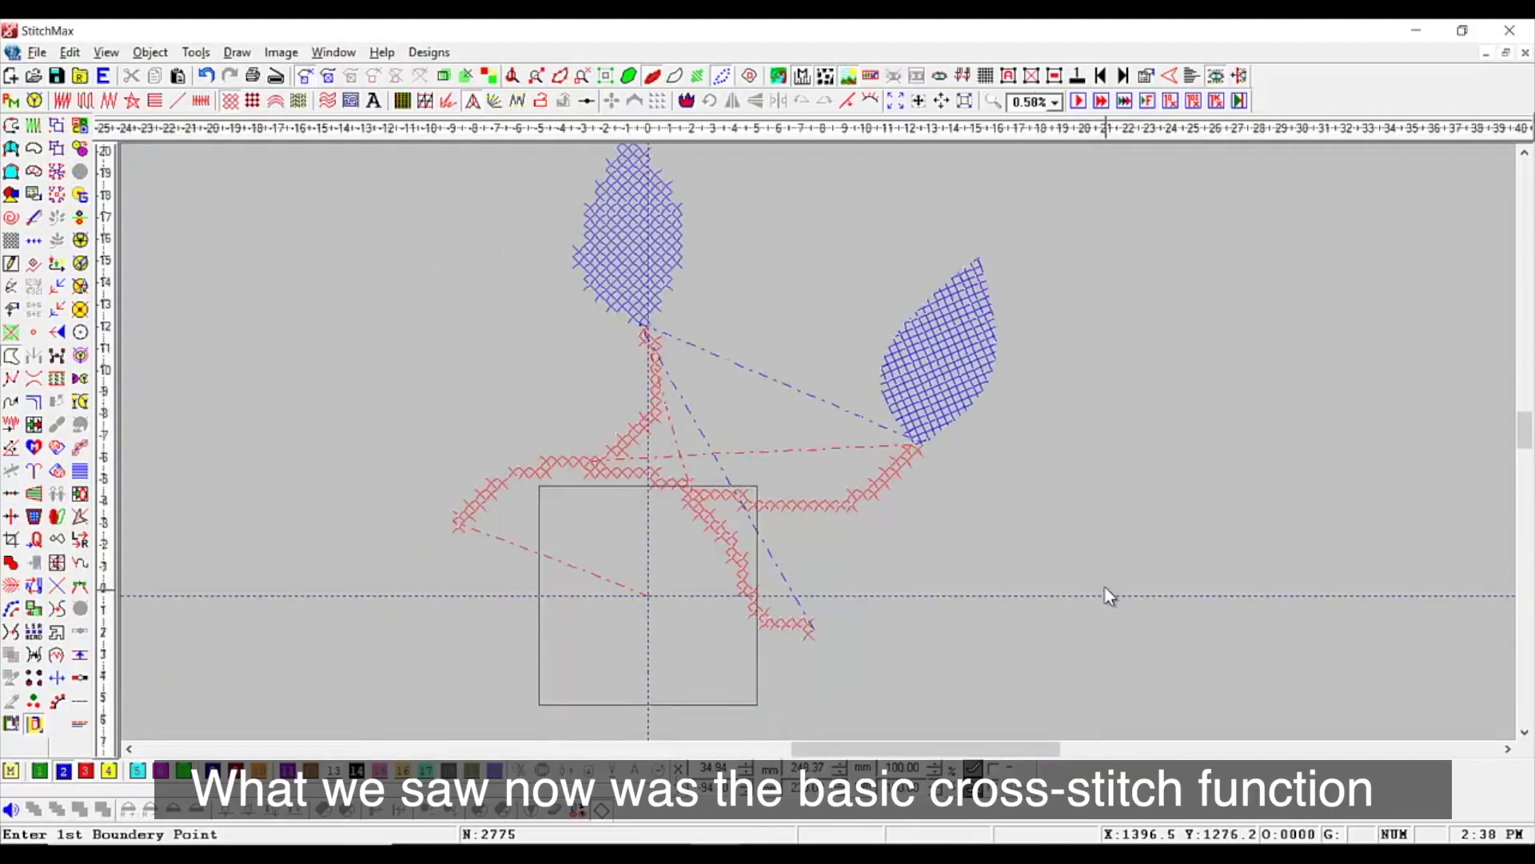
pyautogui.scroll(-2, 970, 538)
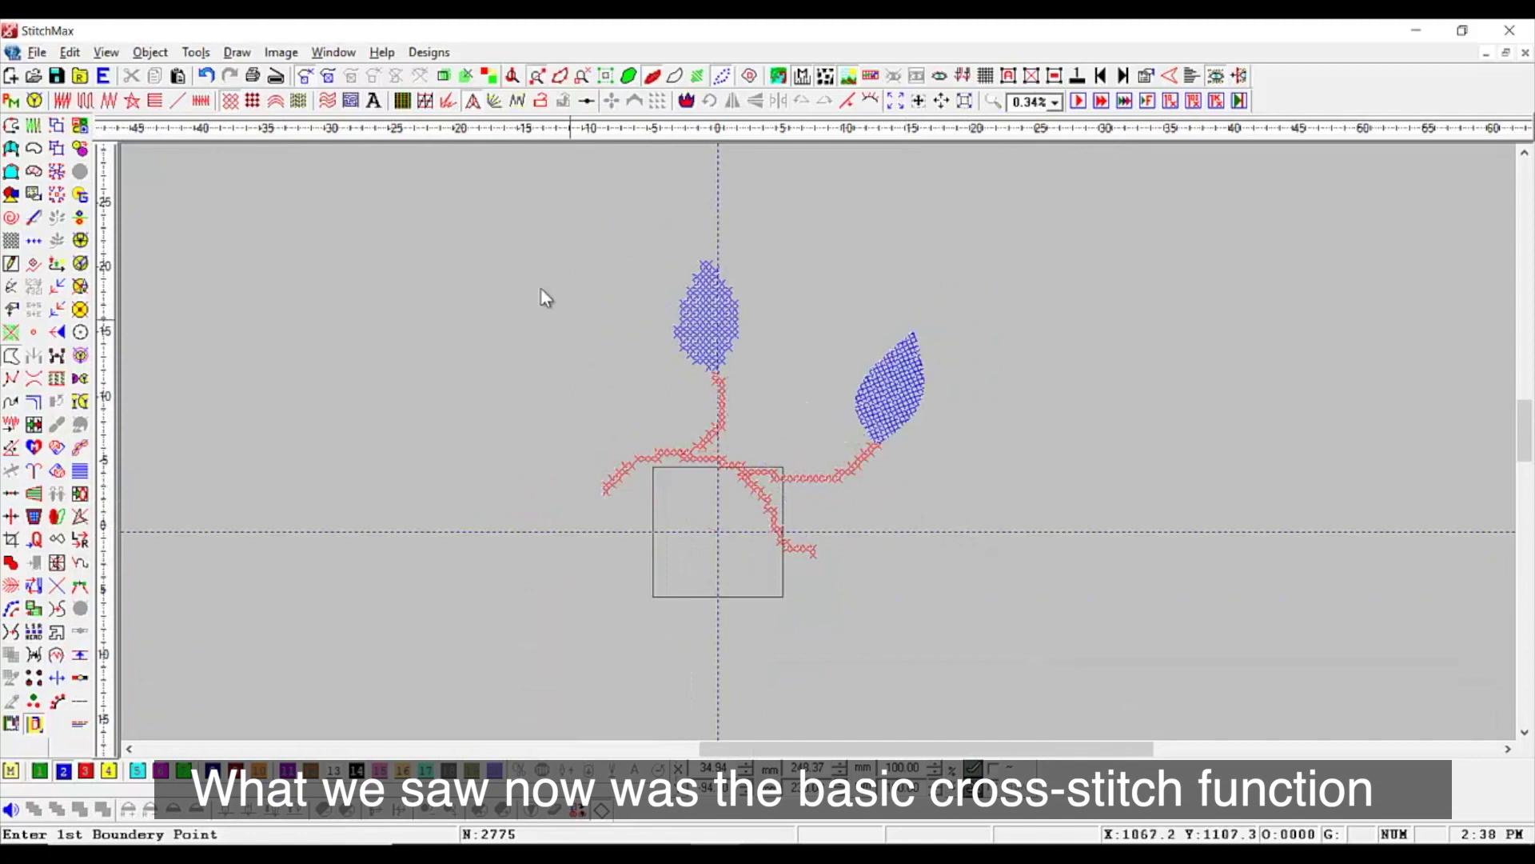
# Select the whole cross stitch design and move it about 237 mm to the right, clear of the square frame
pyautogui.press('z')
pyautogui.moveTo(499, 231); pyautogui.dragTo(1137, 622)
pyautogui.hotkey('ctrl', 'a')
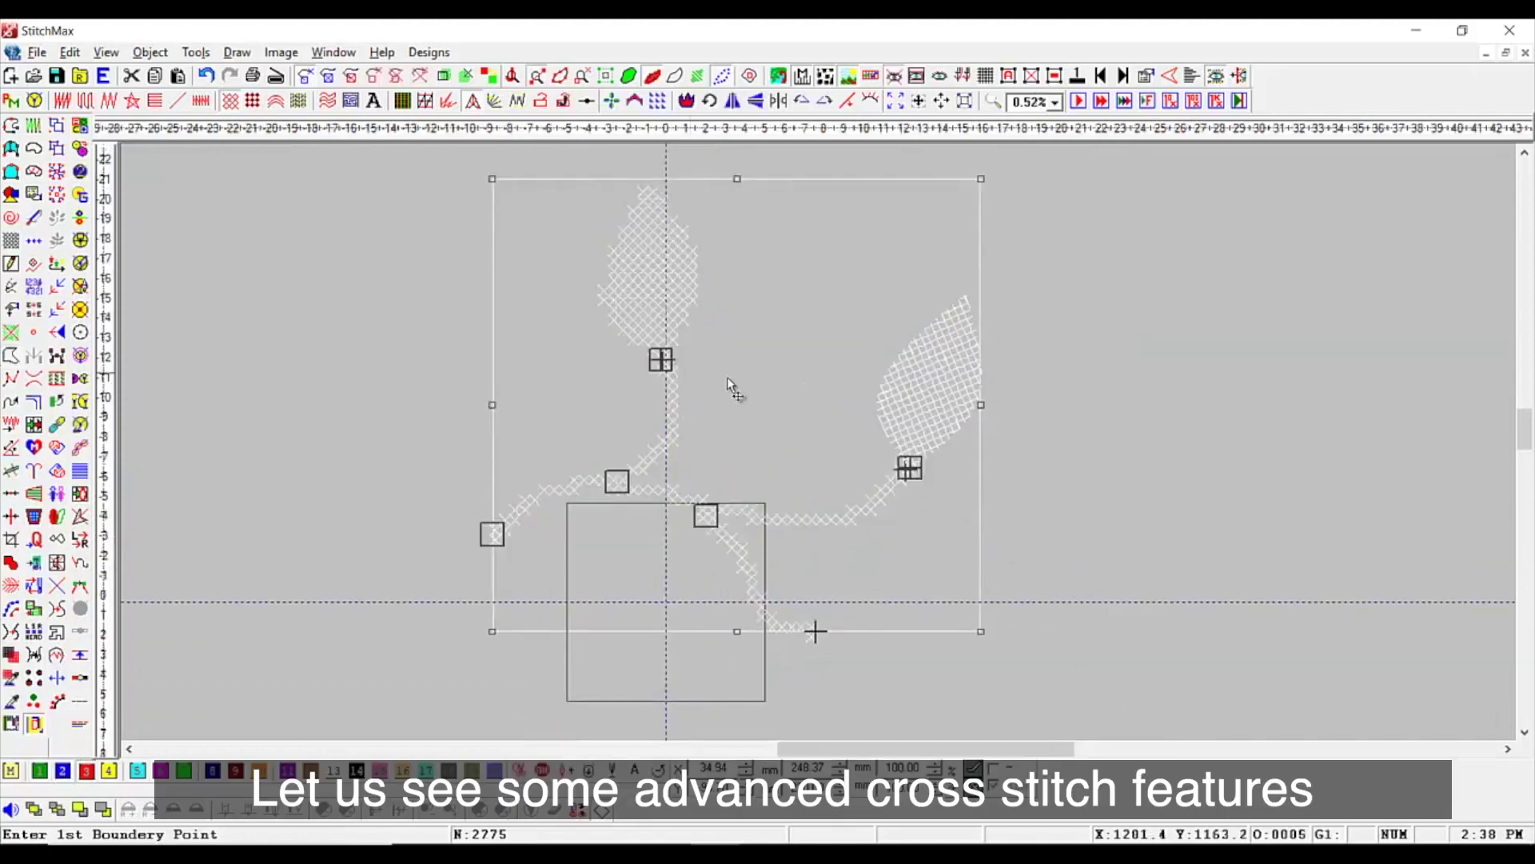
pyautogui.moveTo(785, 384); pyautogui.dragTo(1225, 362)
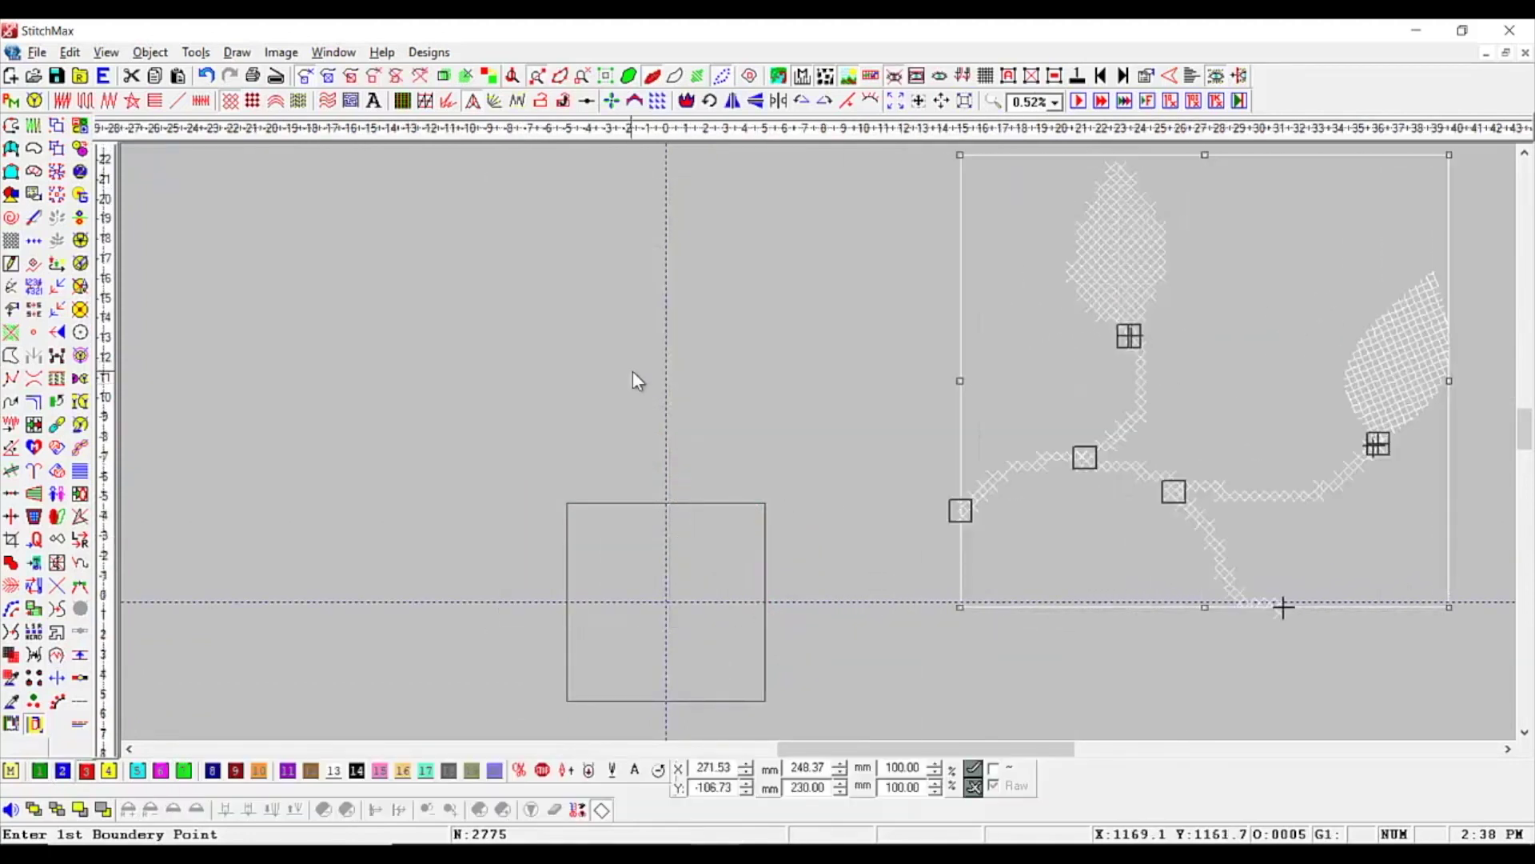
# Create a rectangular cross stitch canvas grid about 163 mm wide, overlapping the upper-left part of the square frame
pyautogui.moveTo(418, 298); pyautogui.dragTo(919, 621)
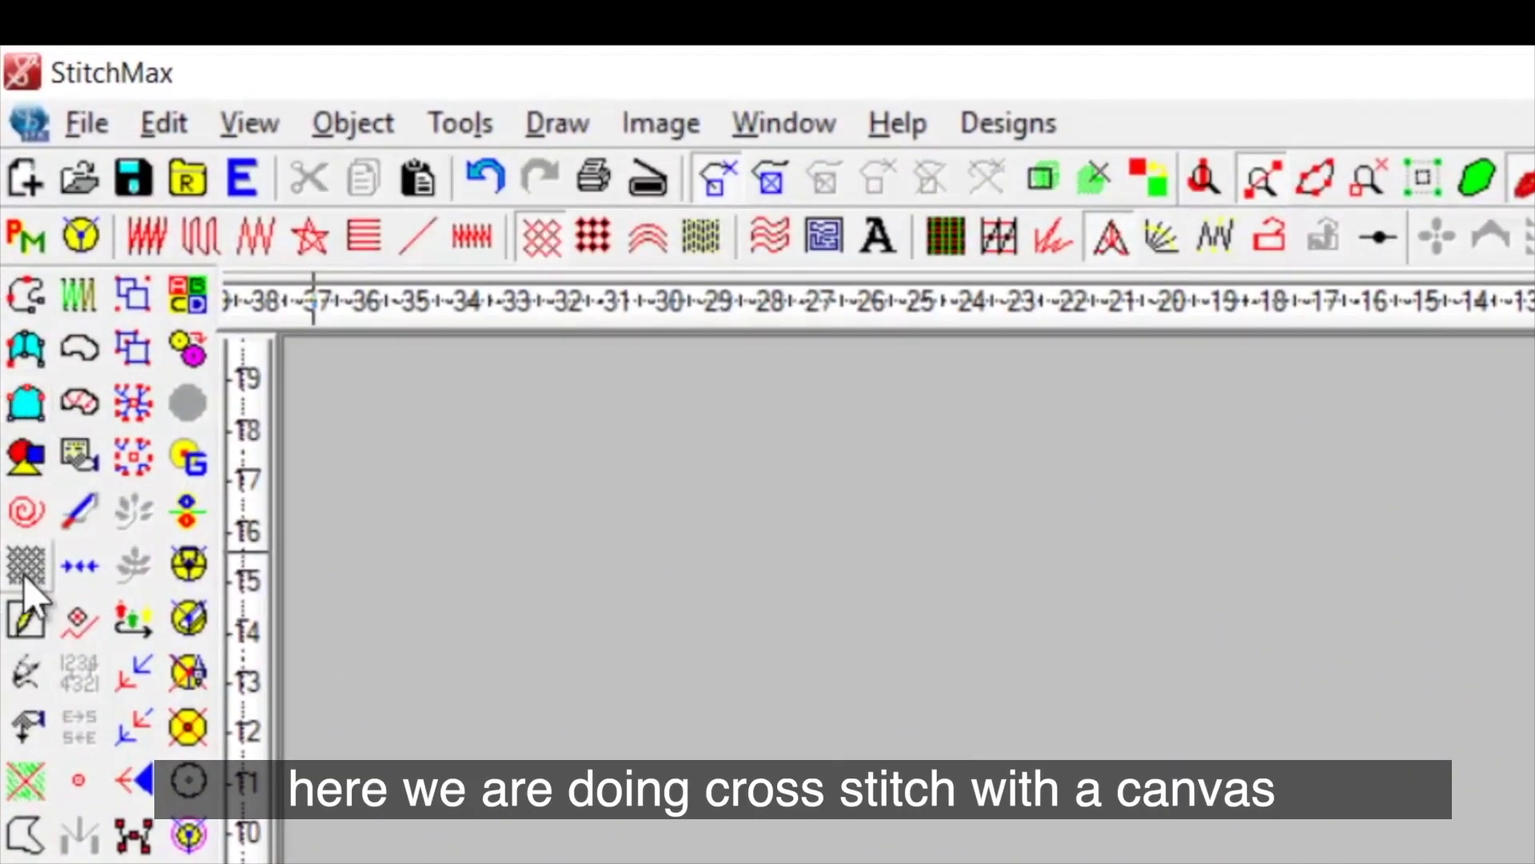
pyautogui.click(22, 552)
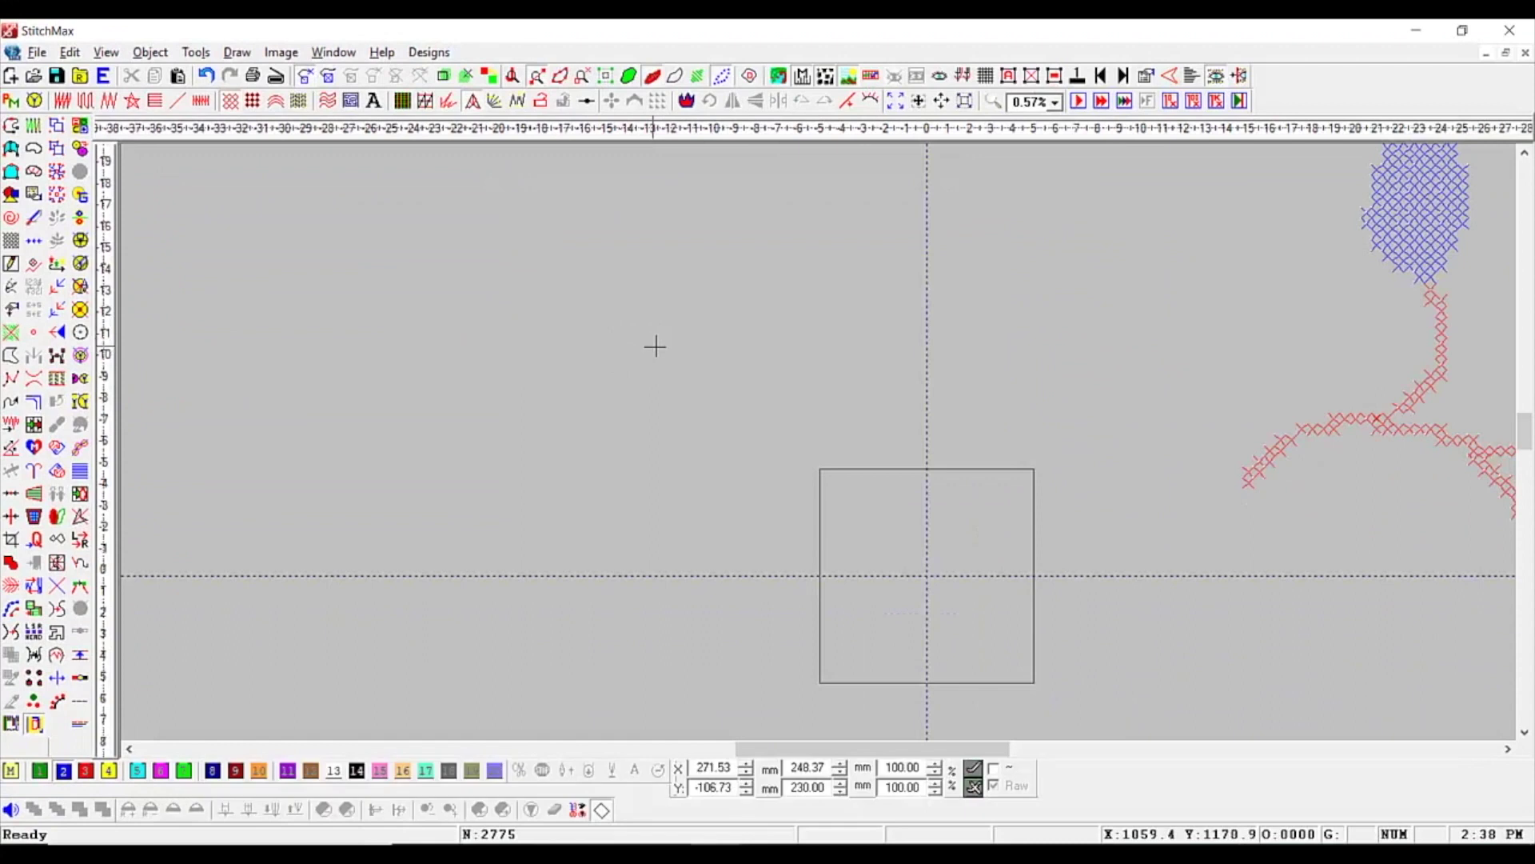
pyautogui.moveTo(612, 325); pyautogui.dragTo(965, 577)
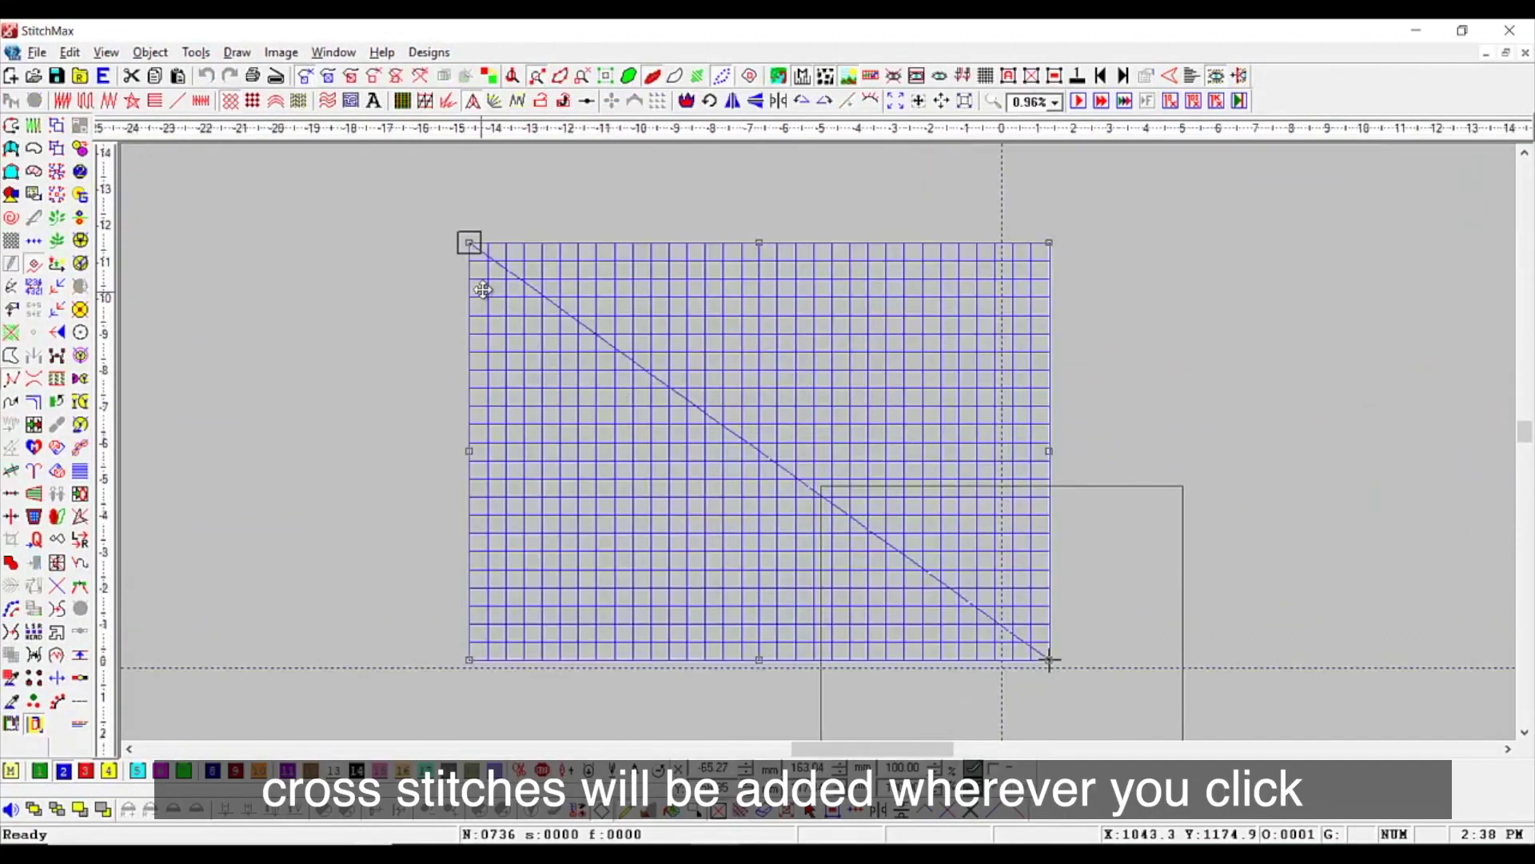
# Place blue cross stitches on the canvas: a short diagonal from its upper-left corner, two blocks and a row beneath them
pyautogui.click(477, 252)
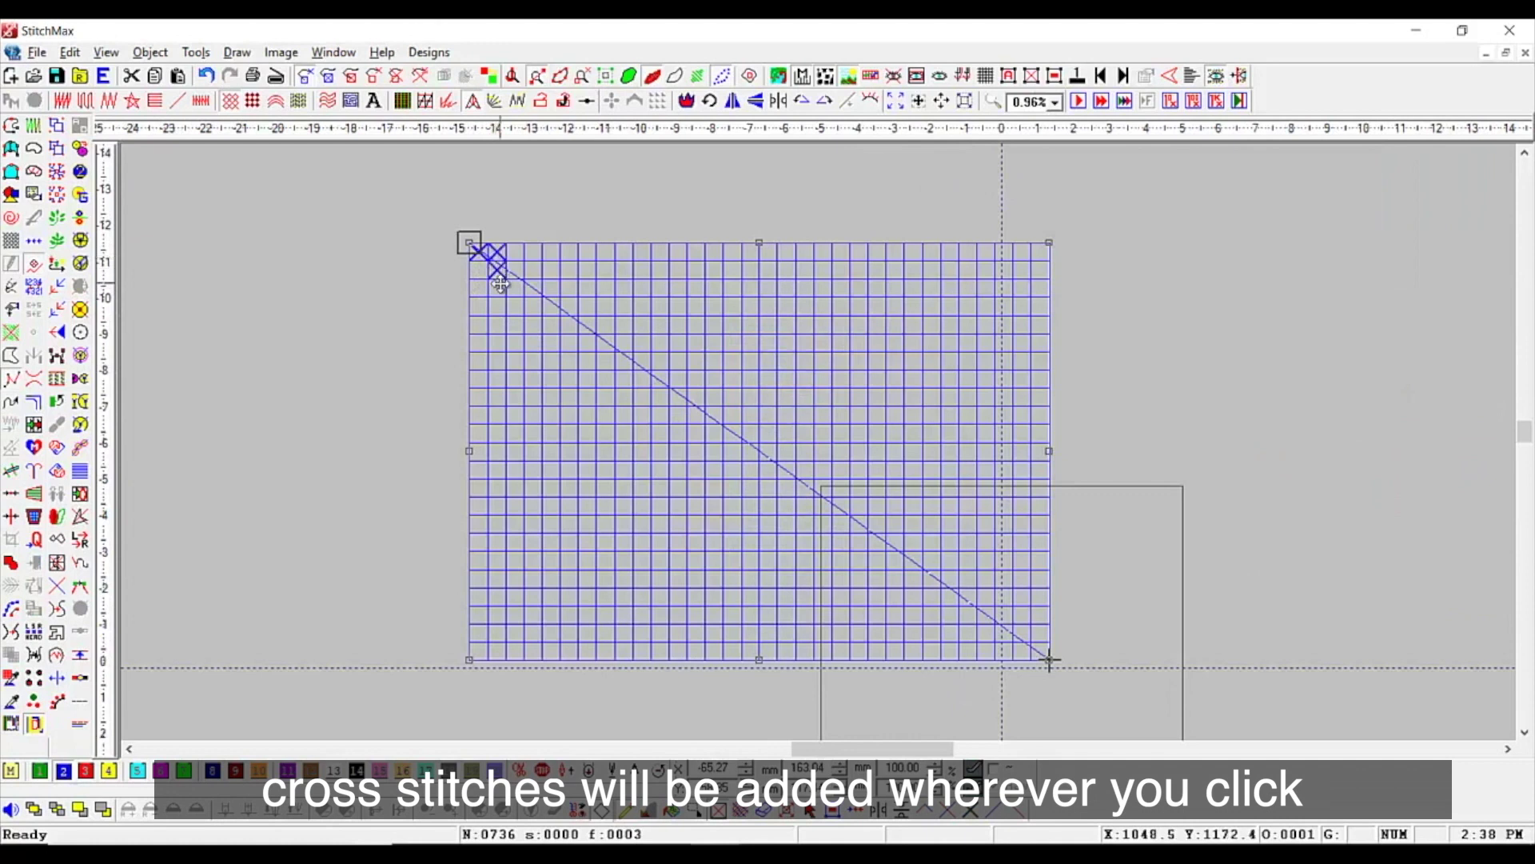
pyautogui.click(500, 285)
pyautogui.click(516, 294)
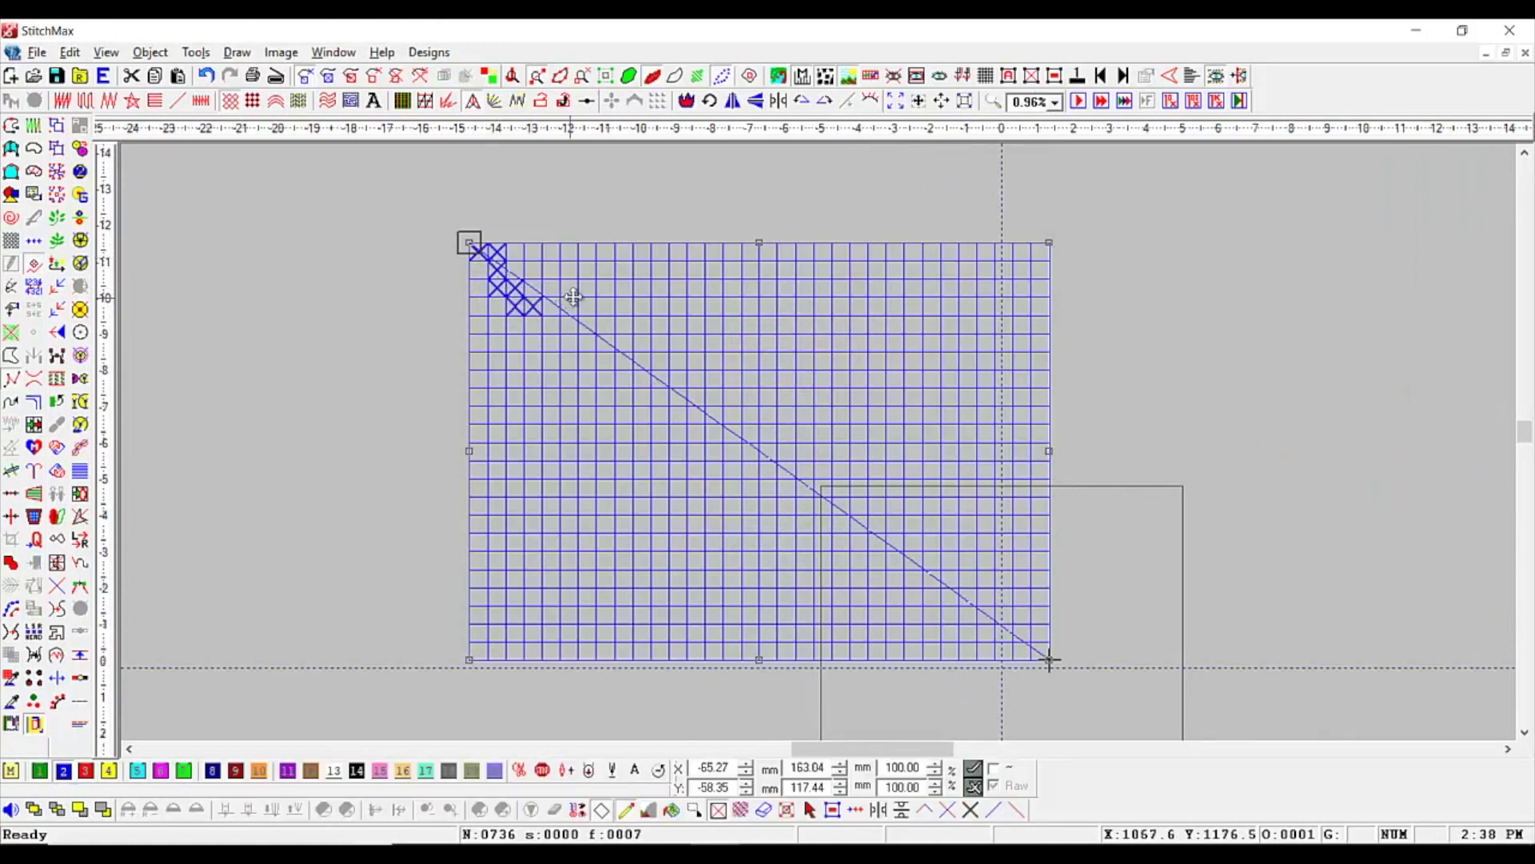
pyautogui.moveTo(562, 267); pyautogui.dragTo(813, 423)
pyautogui.moveTo(498, 336); pyautogui.dragTo(795, 460)
# Duplicate the canvas in red and add red cross stitches in the gaps between the blue blocks and below the blue row
pyautogui.hotkey('ctrl', 'd')
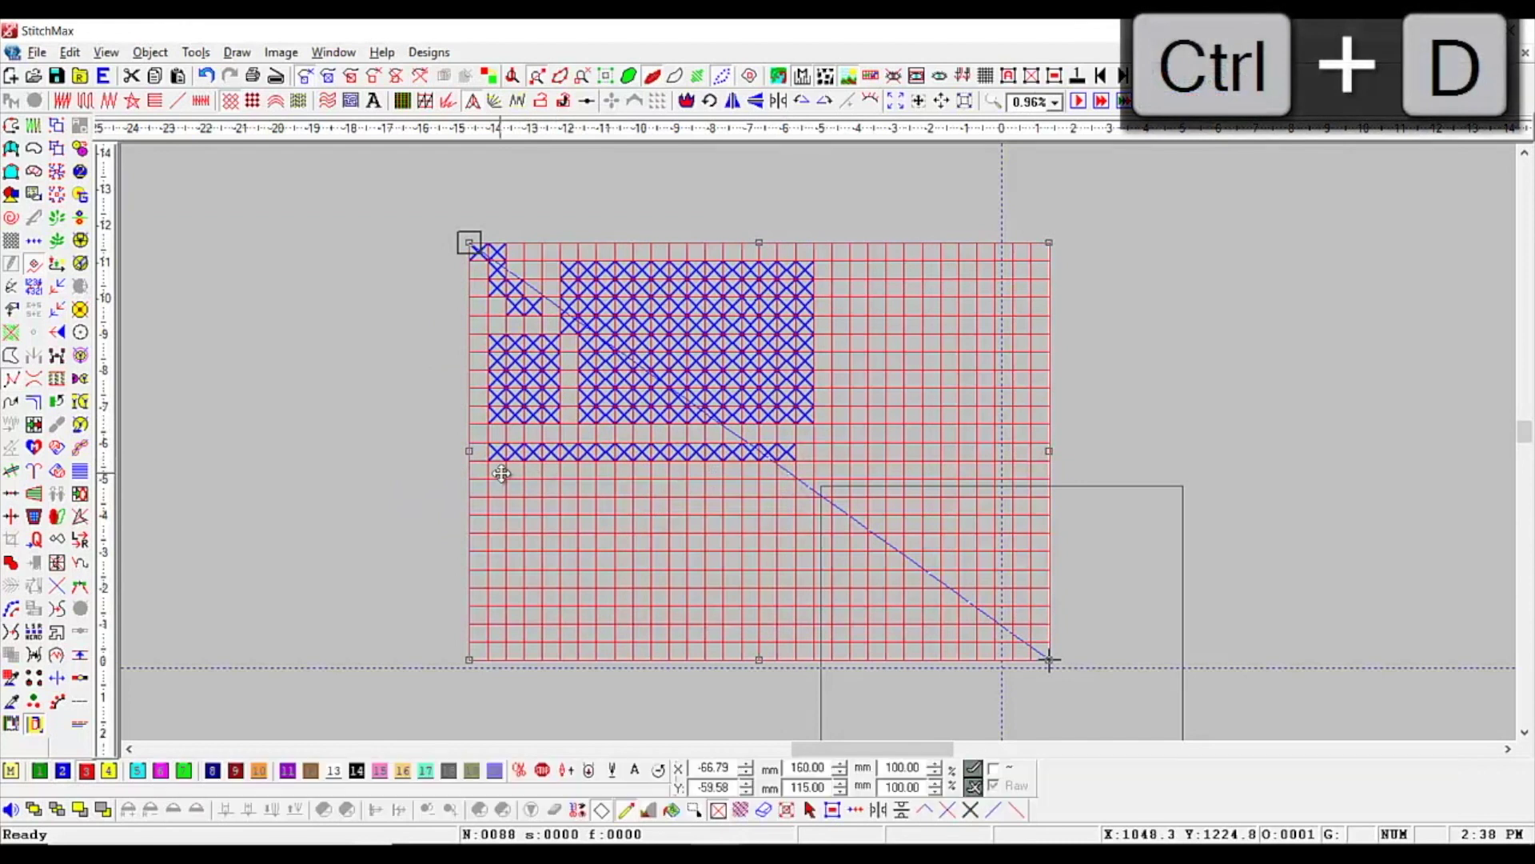
pyautogui.moveTo(489, 464); pyautogui.dragTo(590, 494)
pyautogui.moveTo(481, 416); pyautogui.dragTo(714, 430)
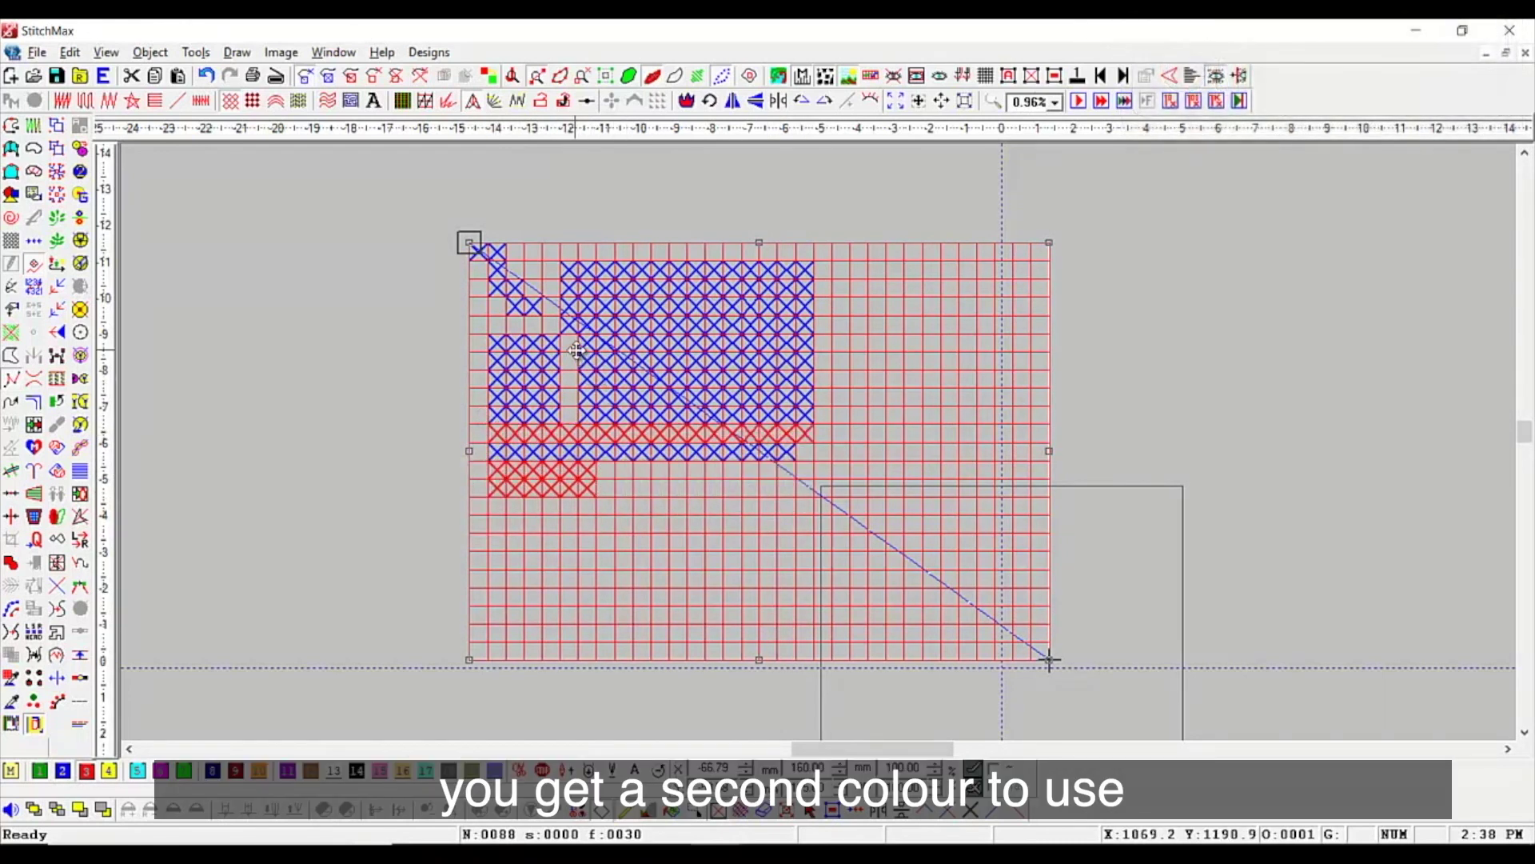
pyautogui.moveTo(576, 339); pyautogui.dragTo(570, 422)
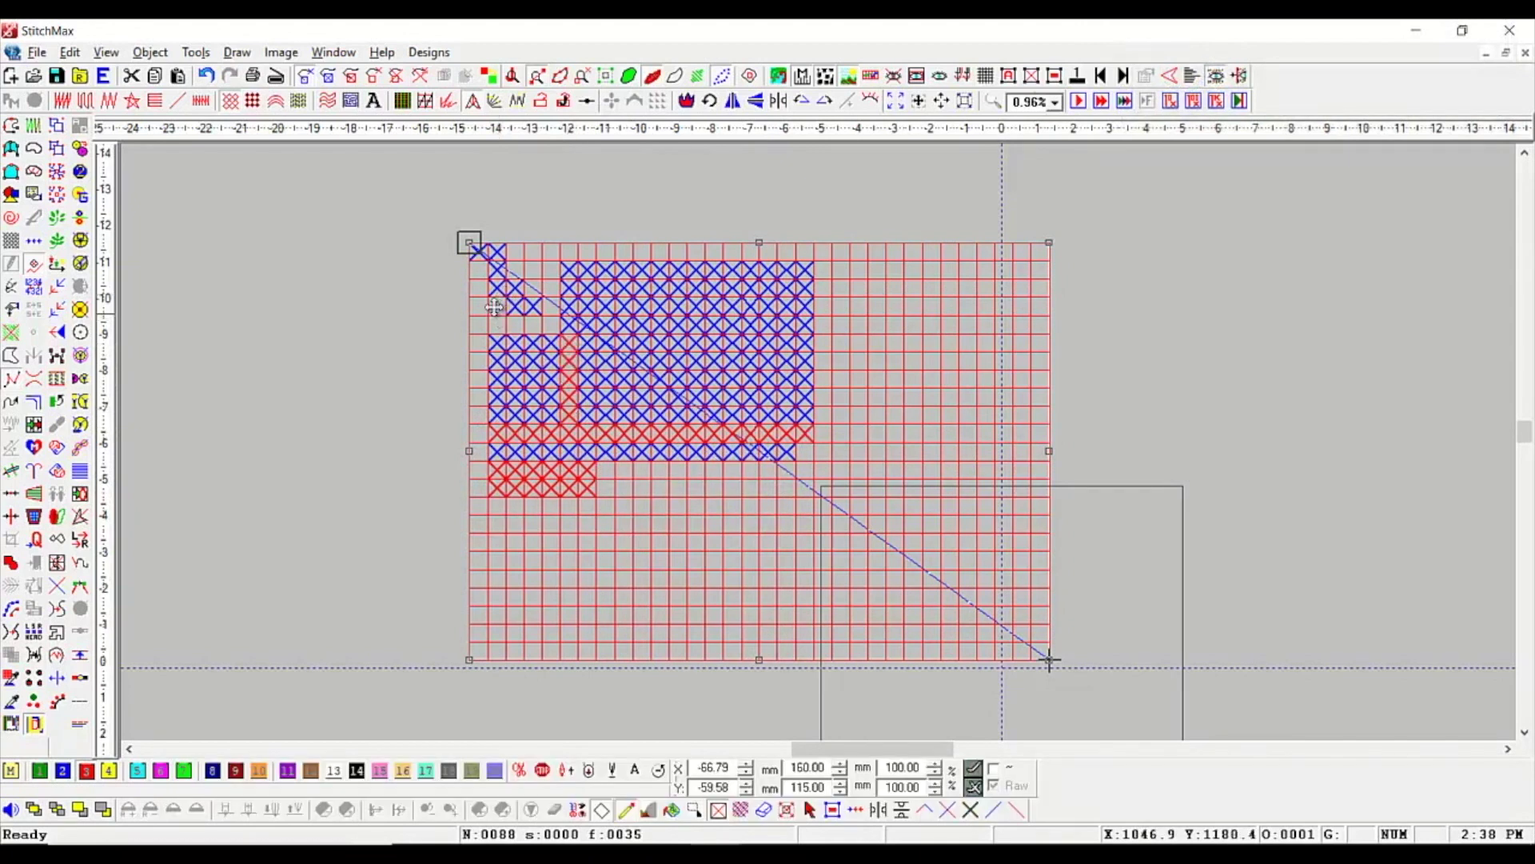
pyautogui.moveTo(500, 303); pyautogui.dragTo(561, 324)
# Duplicate the canvas in yellow and surround the blue and red stitches with a yellow cross stitch border, filling the upper-left gap
pyautogui.hotkey('ctrl', 'd')
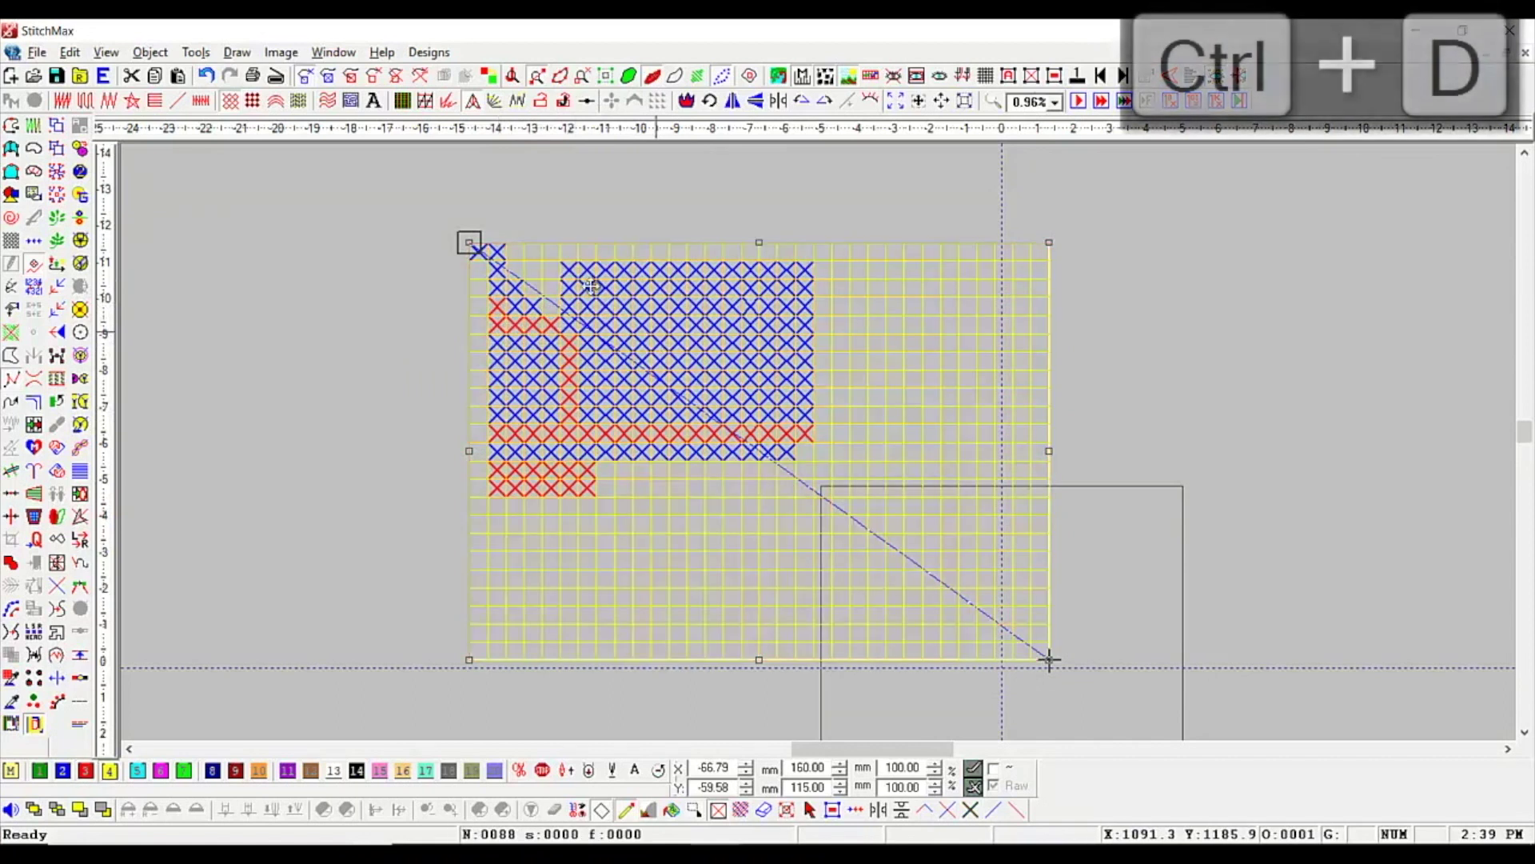
pyautogui.moveTo(518, 249)
pyautogui.mouseDown()
pyautogui.moveTo(552, 289)
pyautogui.moveTo(608, 253)
pyautogui.moveTo(832, 253)
pyautogui.mouseUp()
pyautogui.click(551, 305)
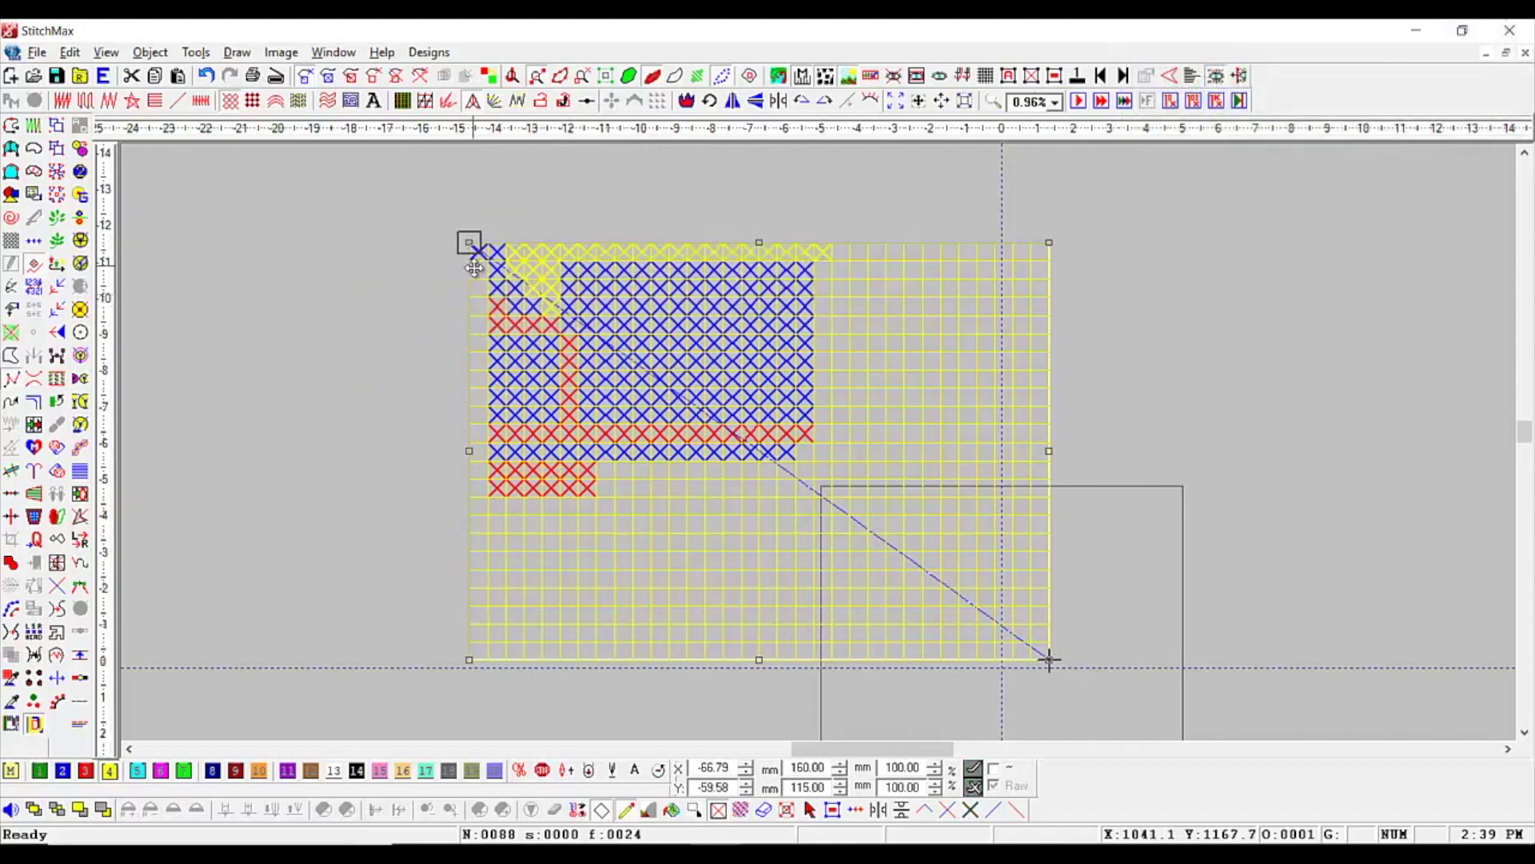
pyautogui.moveTo(478, 272); pyautogui.dragTo(480, 505)
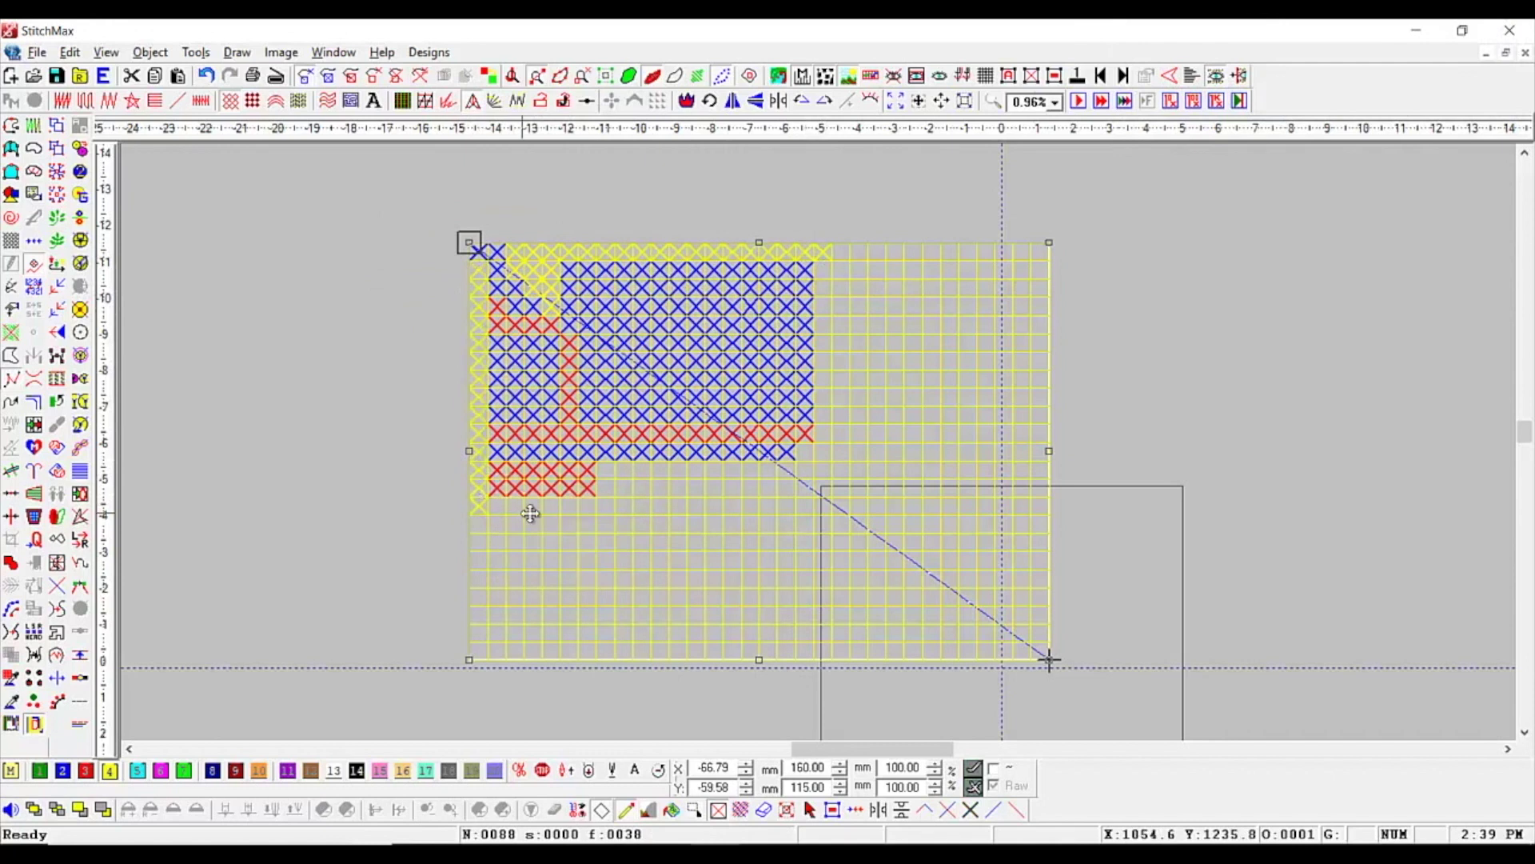
pyautogui.moveTo(684, 487); pyautogui.dragTo(819, 483)
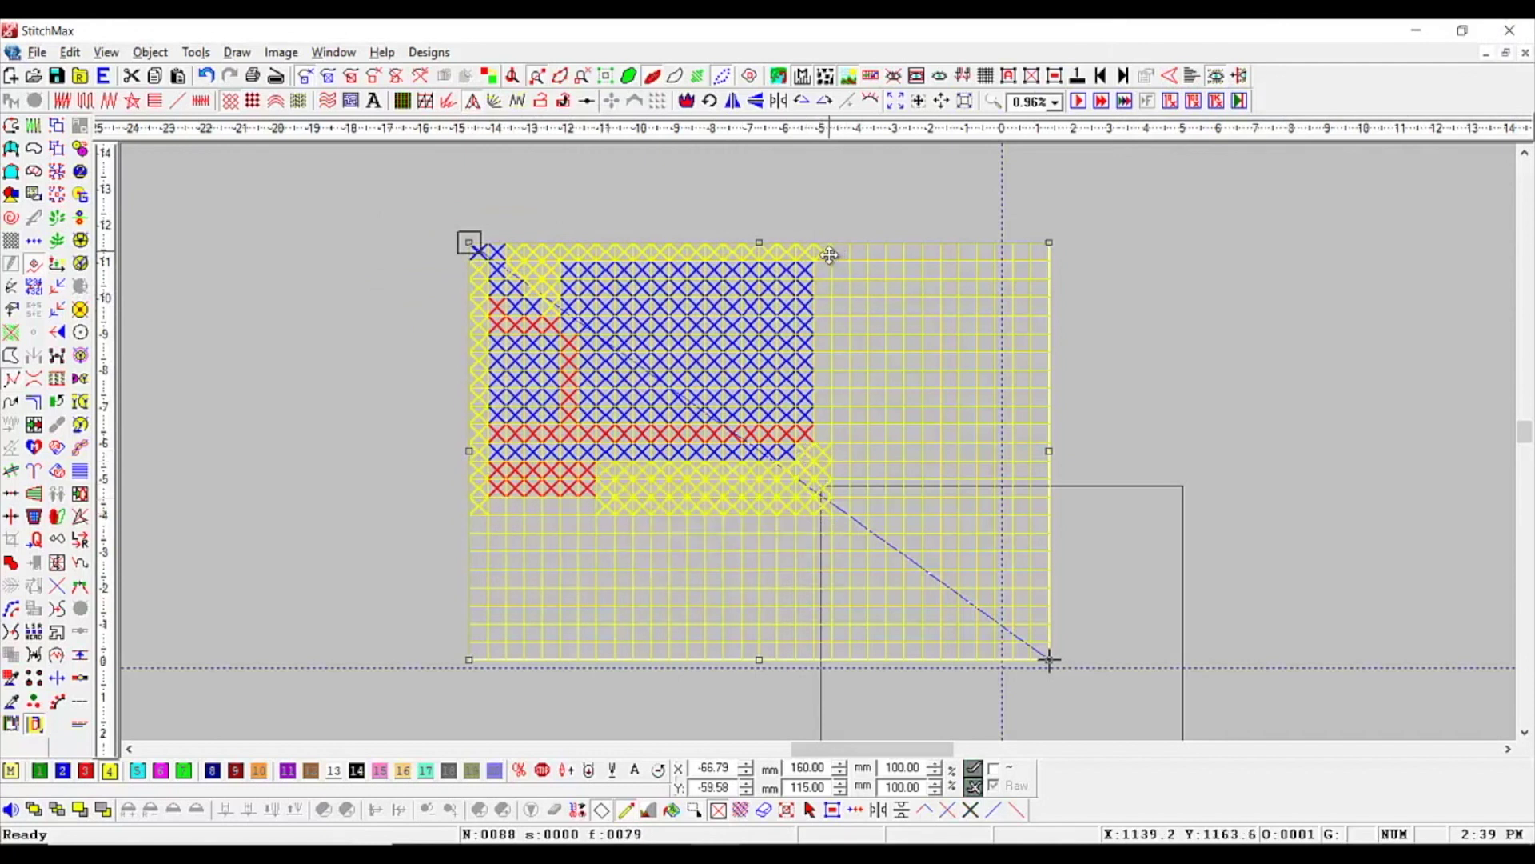
pyautogui.moveTo(829, 254); pyautogui.dragTo(836, 500)
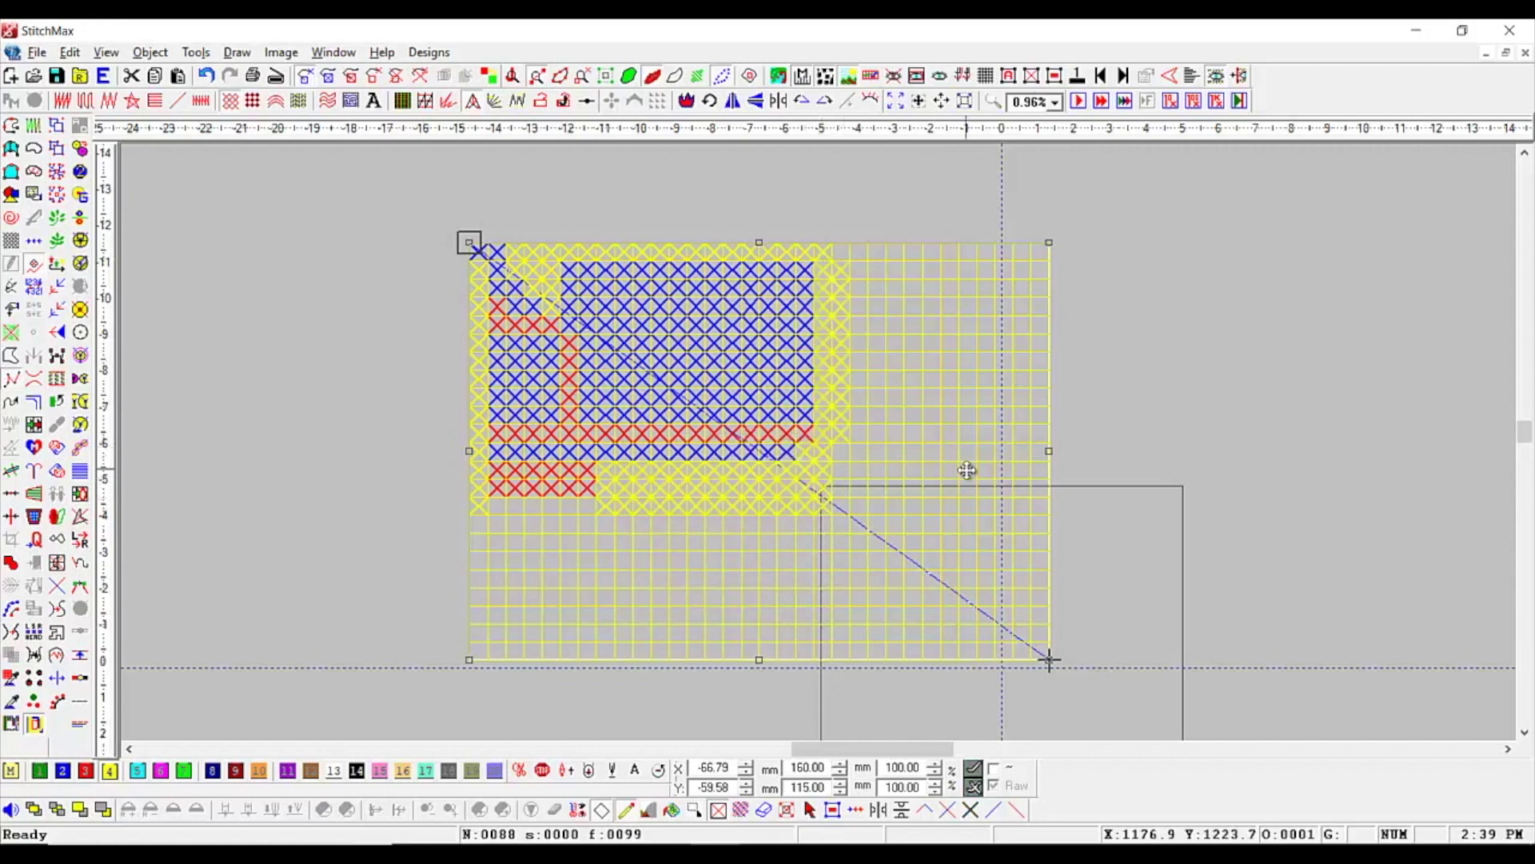
pyautogui.moveTo(498, 505); pyautogui.dragTo(590, 514)
# Finish the three-colour canvas as stitches and inspect the design in the realistic stitch view
pyautogui.press('n')
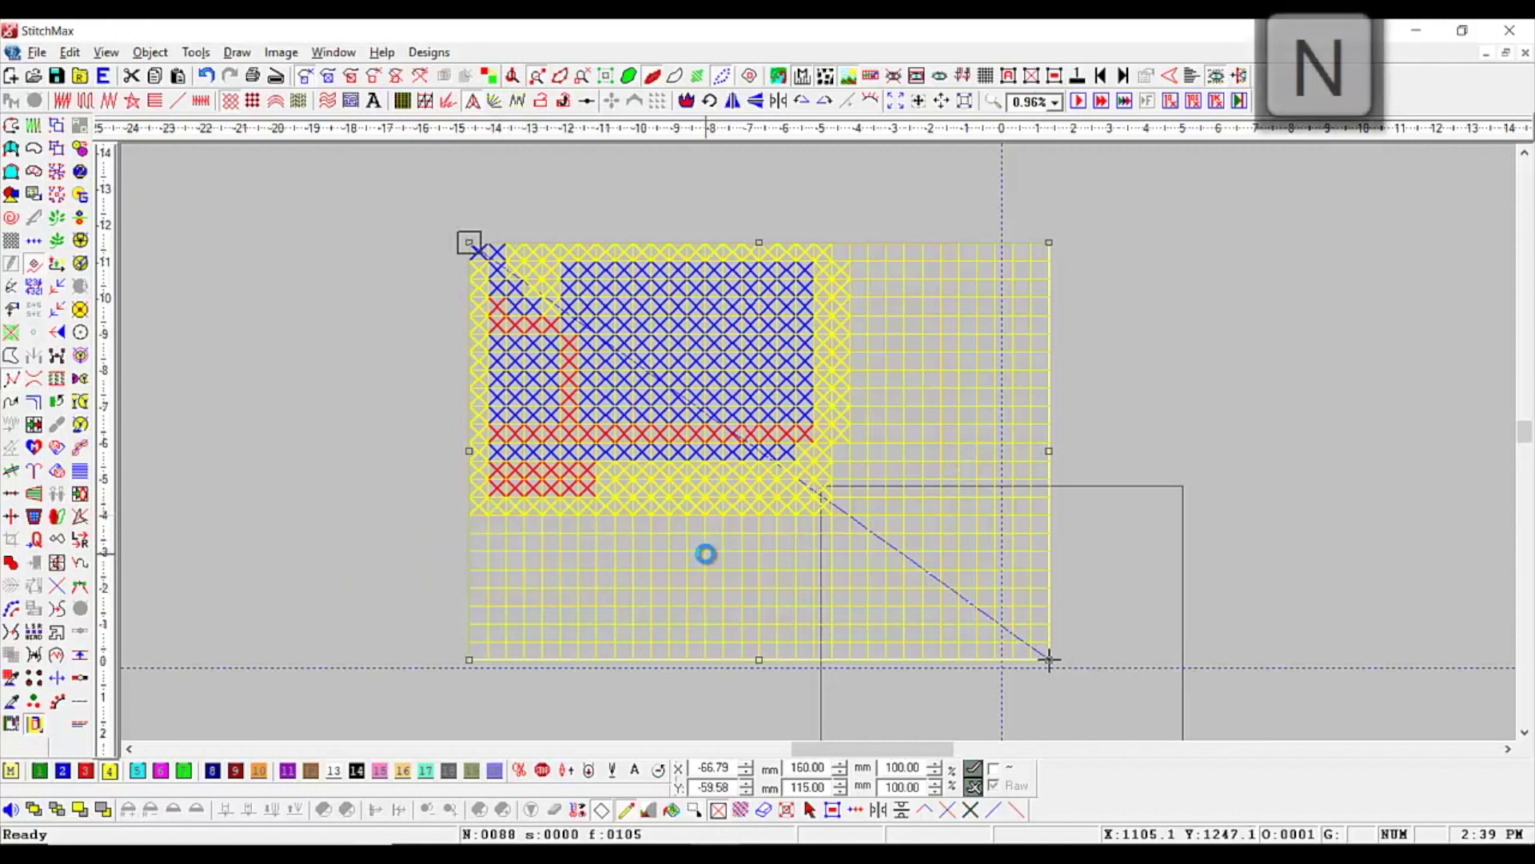
pyautogui.press('t')
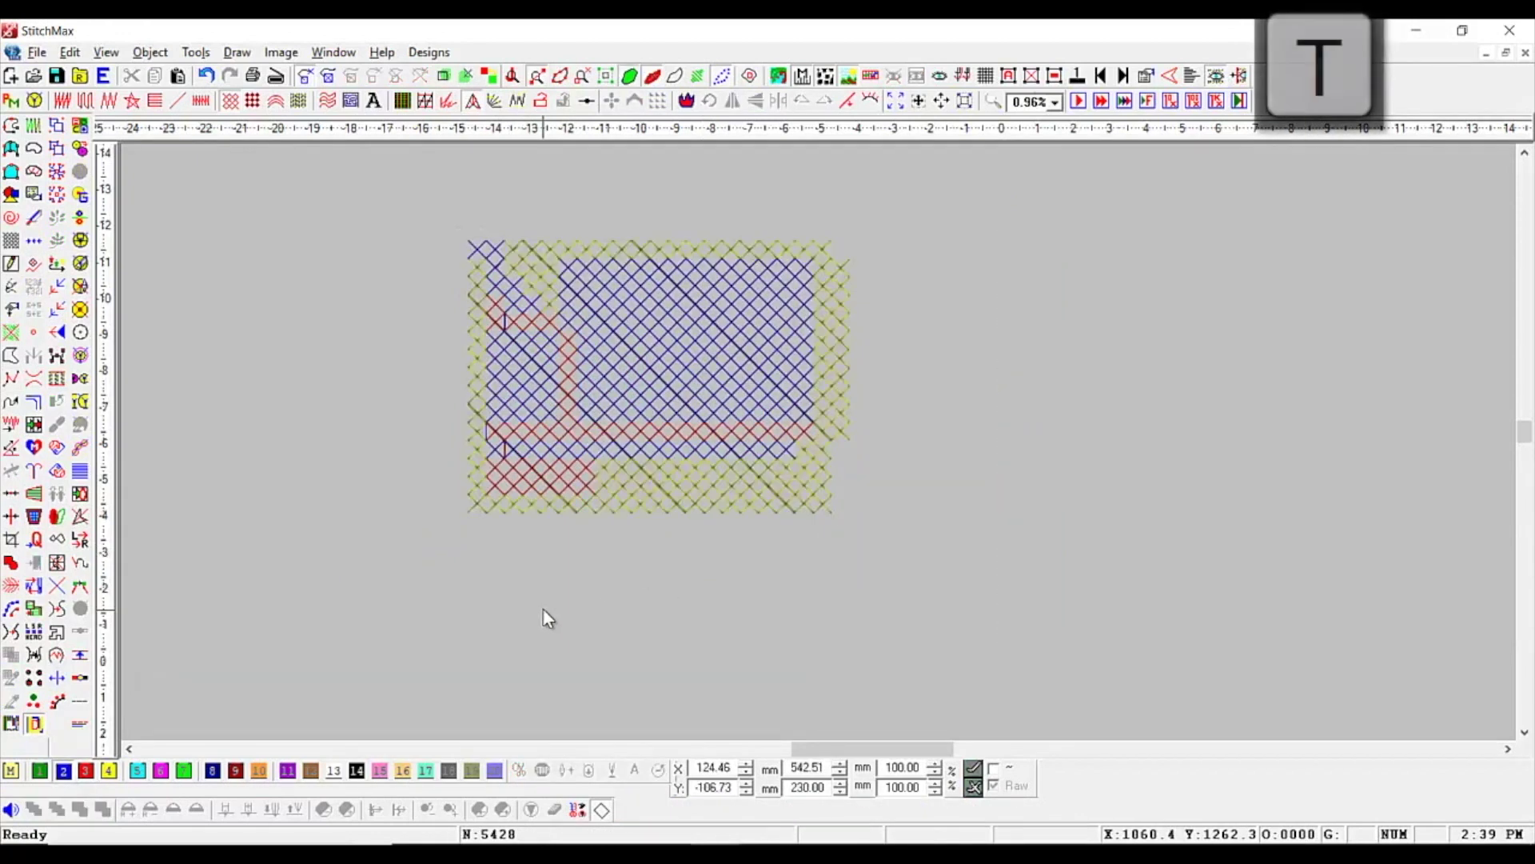
pyautogui.moveTo(356, 226); pyautogui.dragTo(1001, 573)
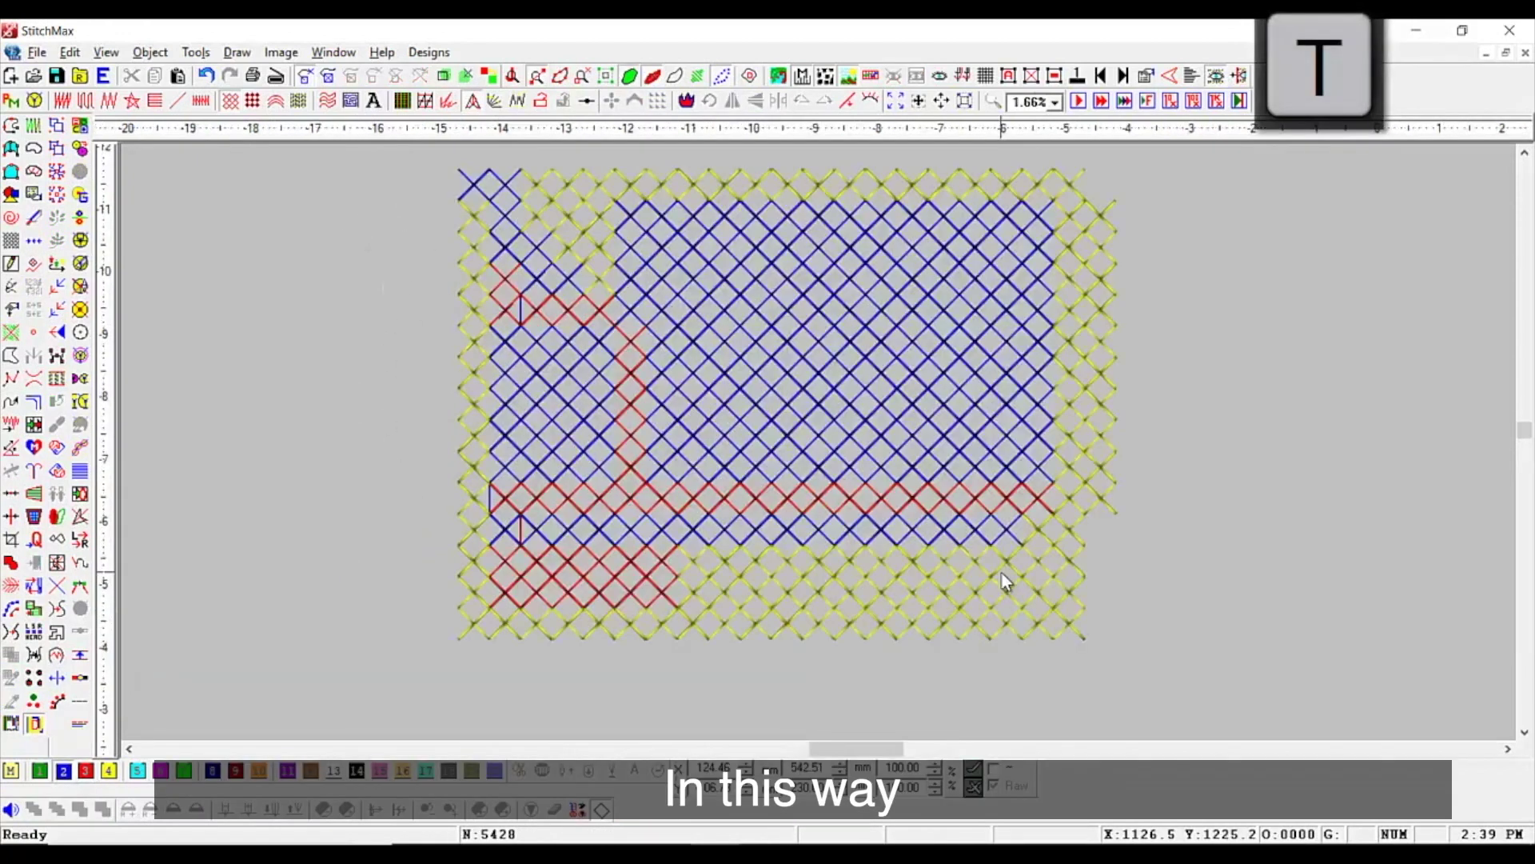
pyautogui.scroll(-3, 1001, 572)
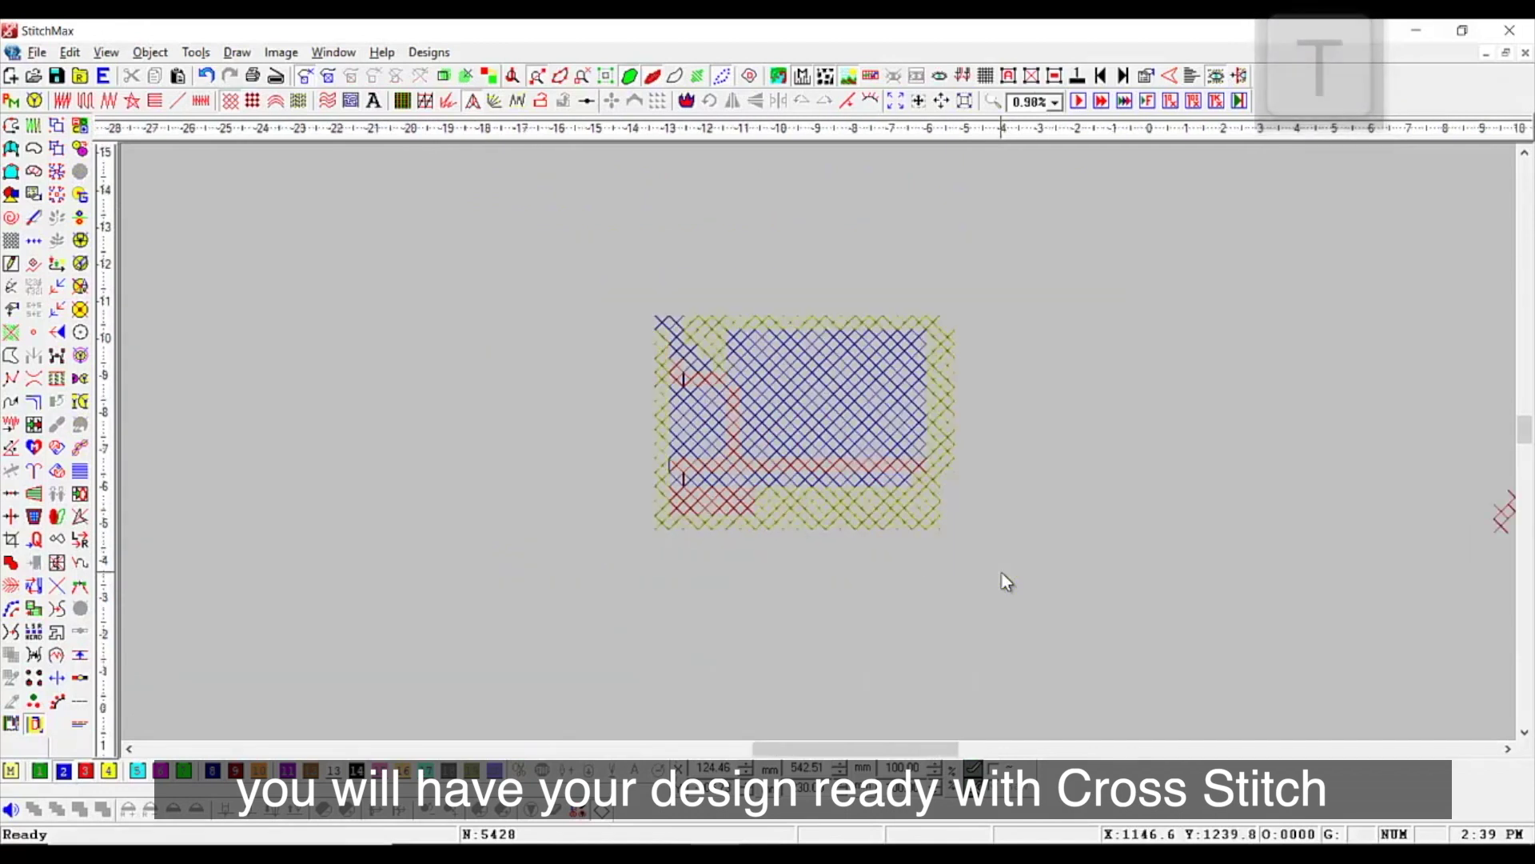
pyautogui.scroll(2, 1002, 573)
pyautogui.scroll(1, 1001, 573)
pyautogui.scroll(-1, 1001, 572)
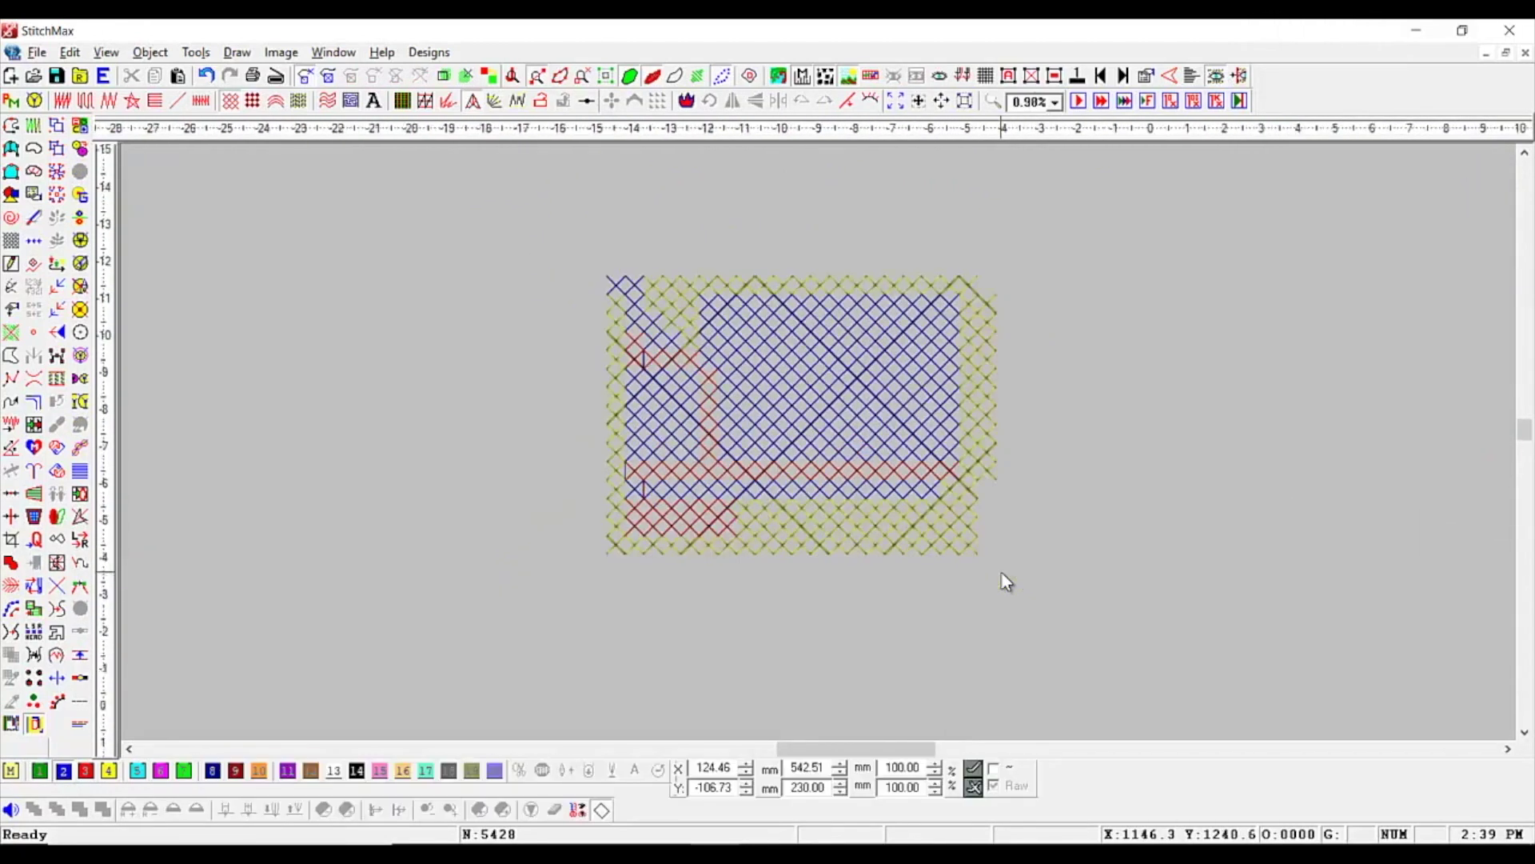
# Switch the three-colour cross stitch design back to the plain stitch view and examine its lower edge near the square frame
pyautogui.click(1001, 572)
pyautogui.rightClick(1001, 572)
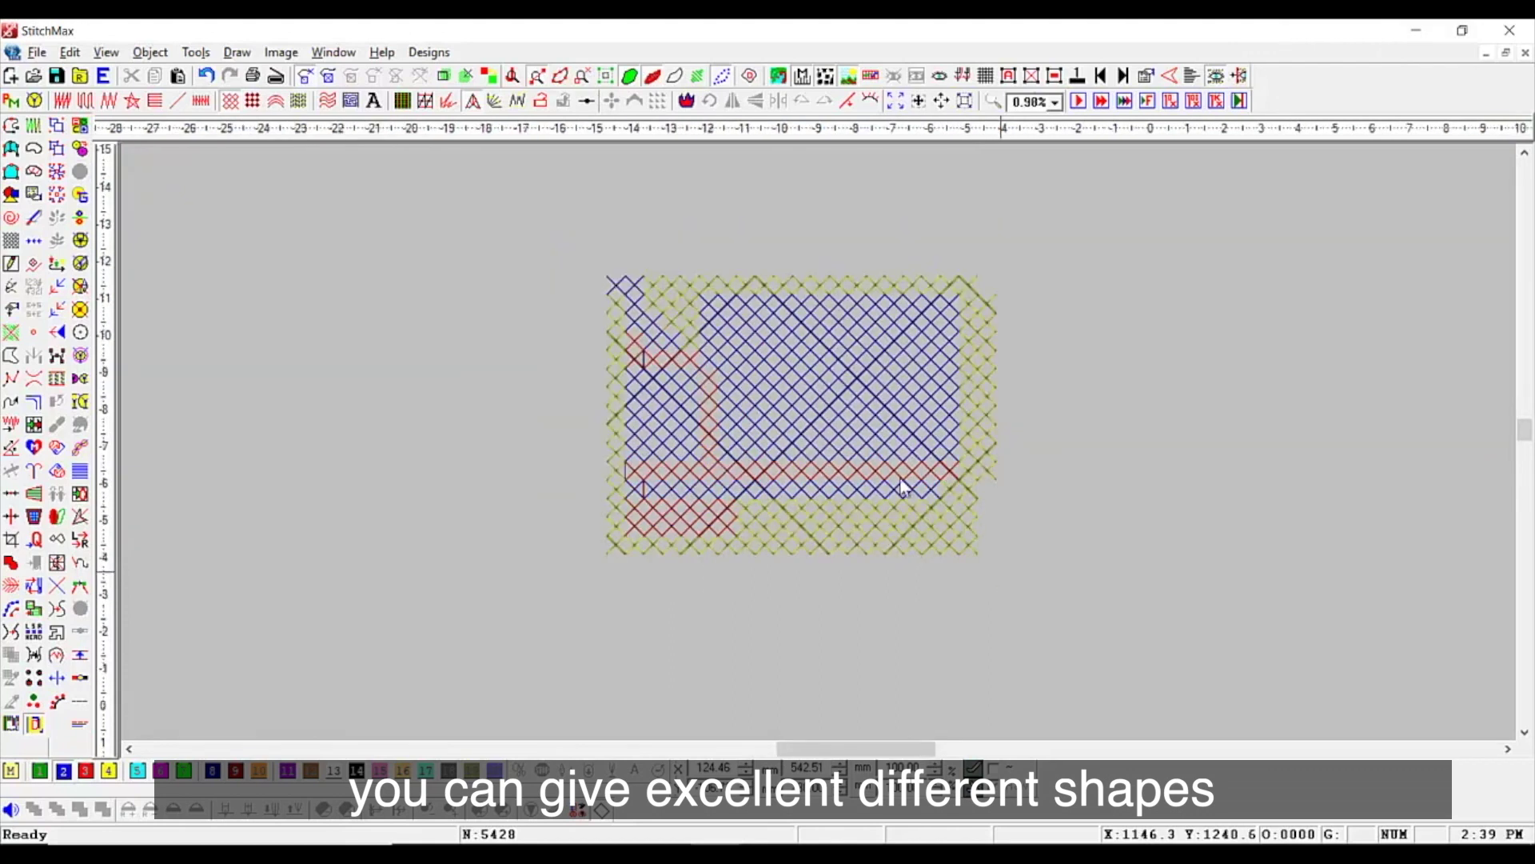
pyautogui.press('t')
pyautogui.moveTo(531, 232); pyautogui.dragTo(1149, 609)
pyautogui.scroll(-3, 623, 404)
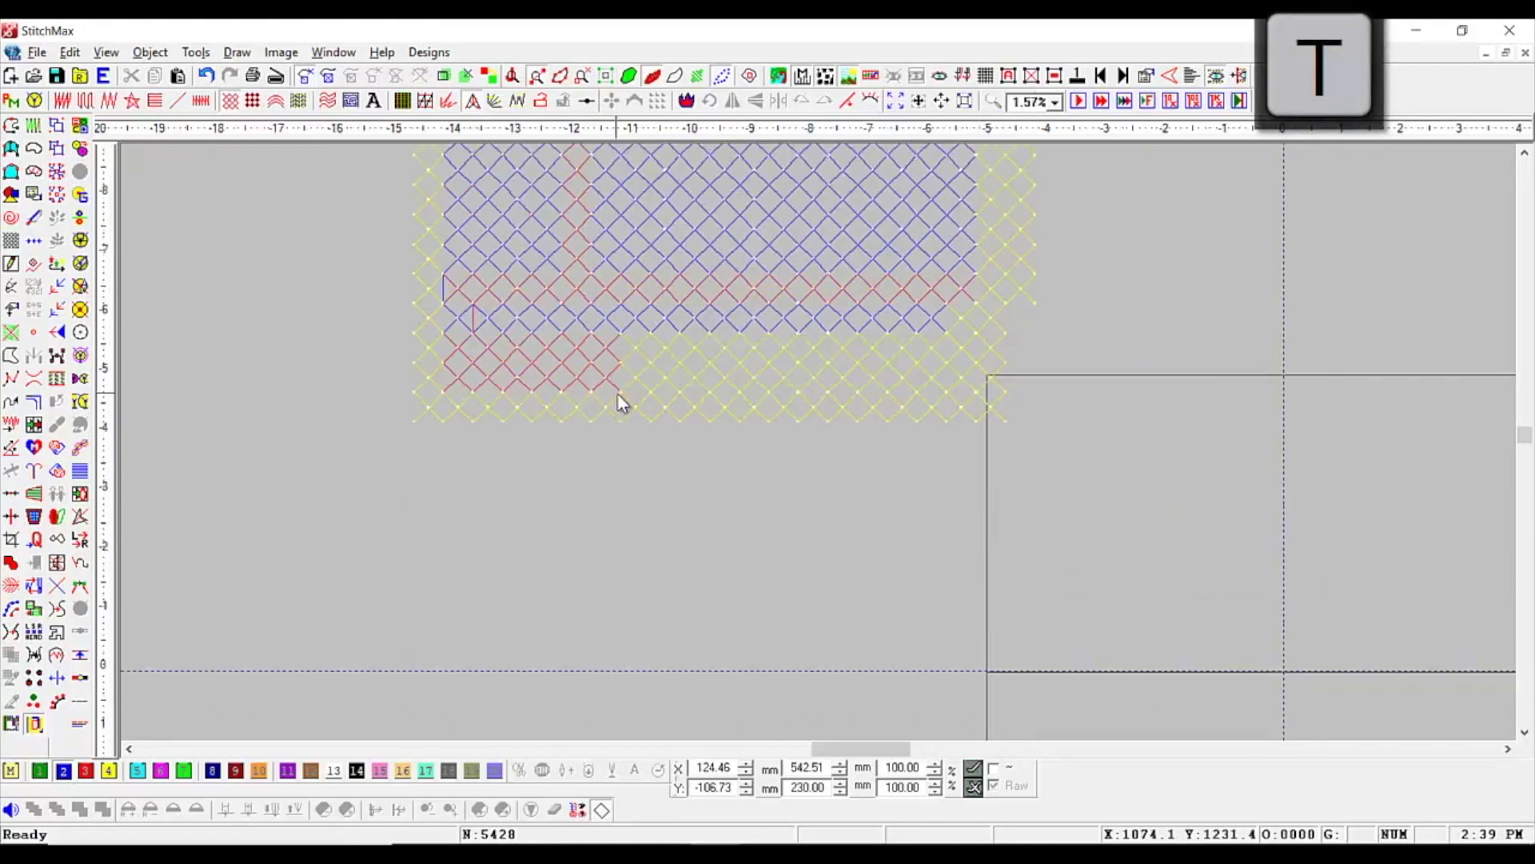
pyautogui.rightClick(622, 404)
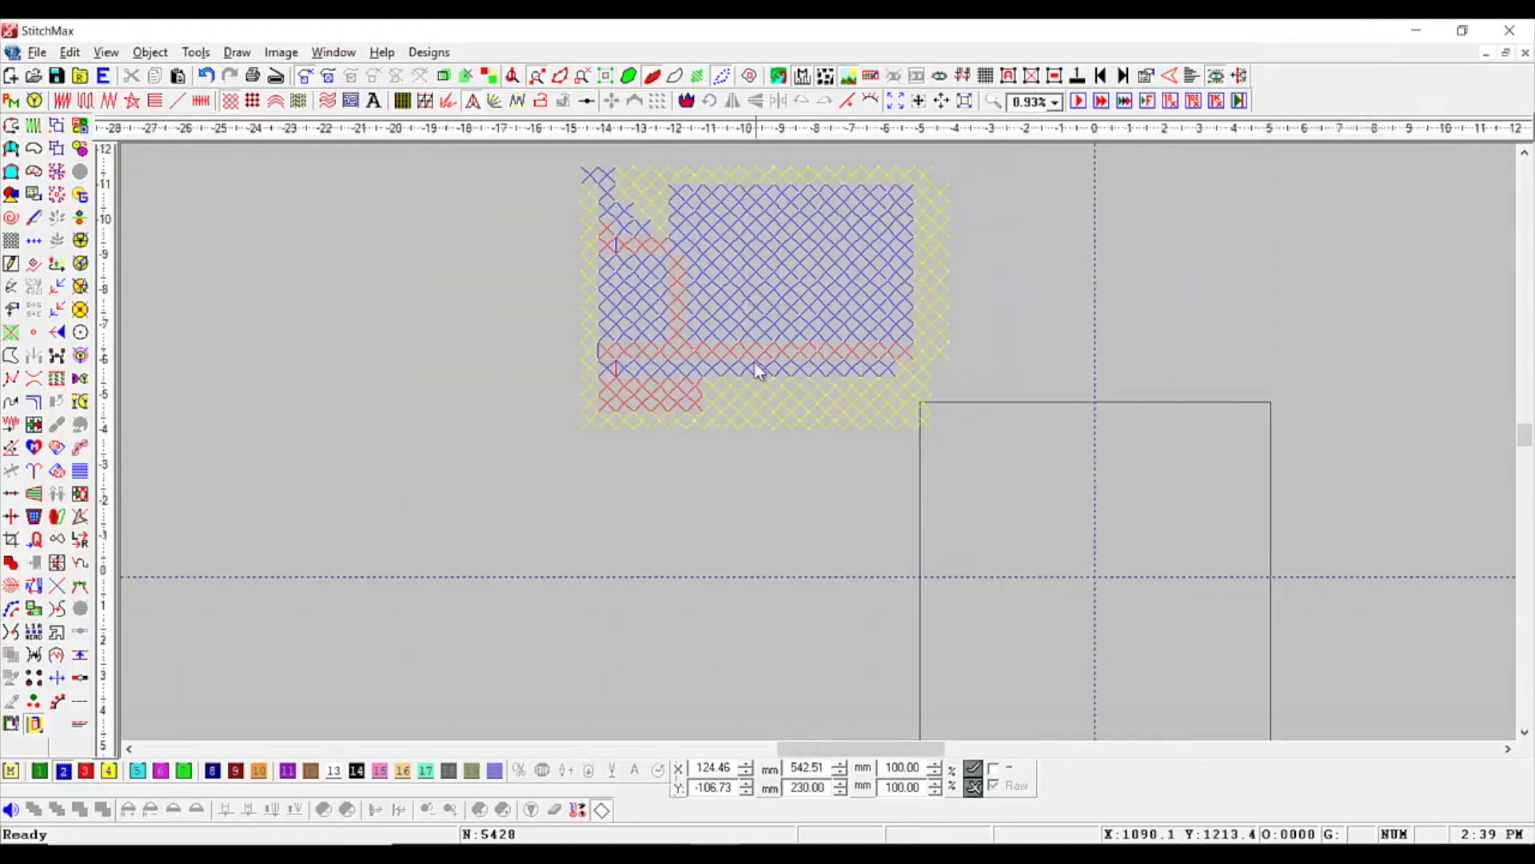
pyautogui.scroll(-1, 160, 290)
pyautogui.click(11, 126)
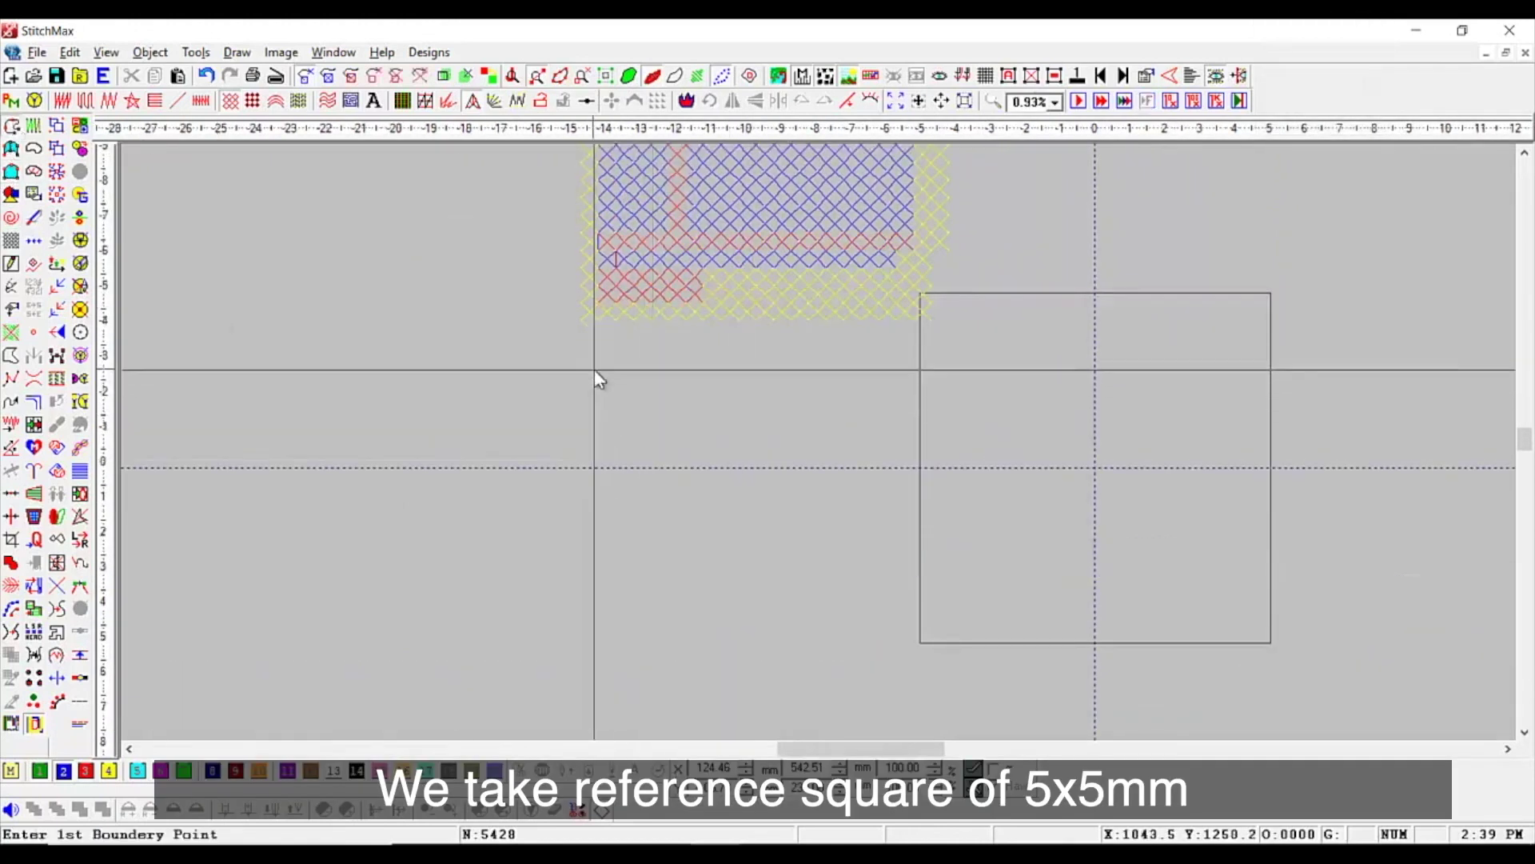
pyautogui.click(594, 370)
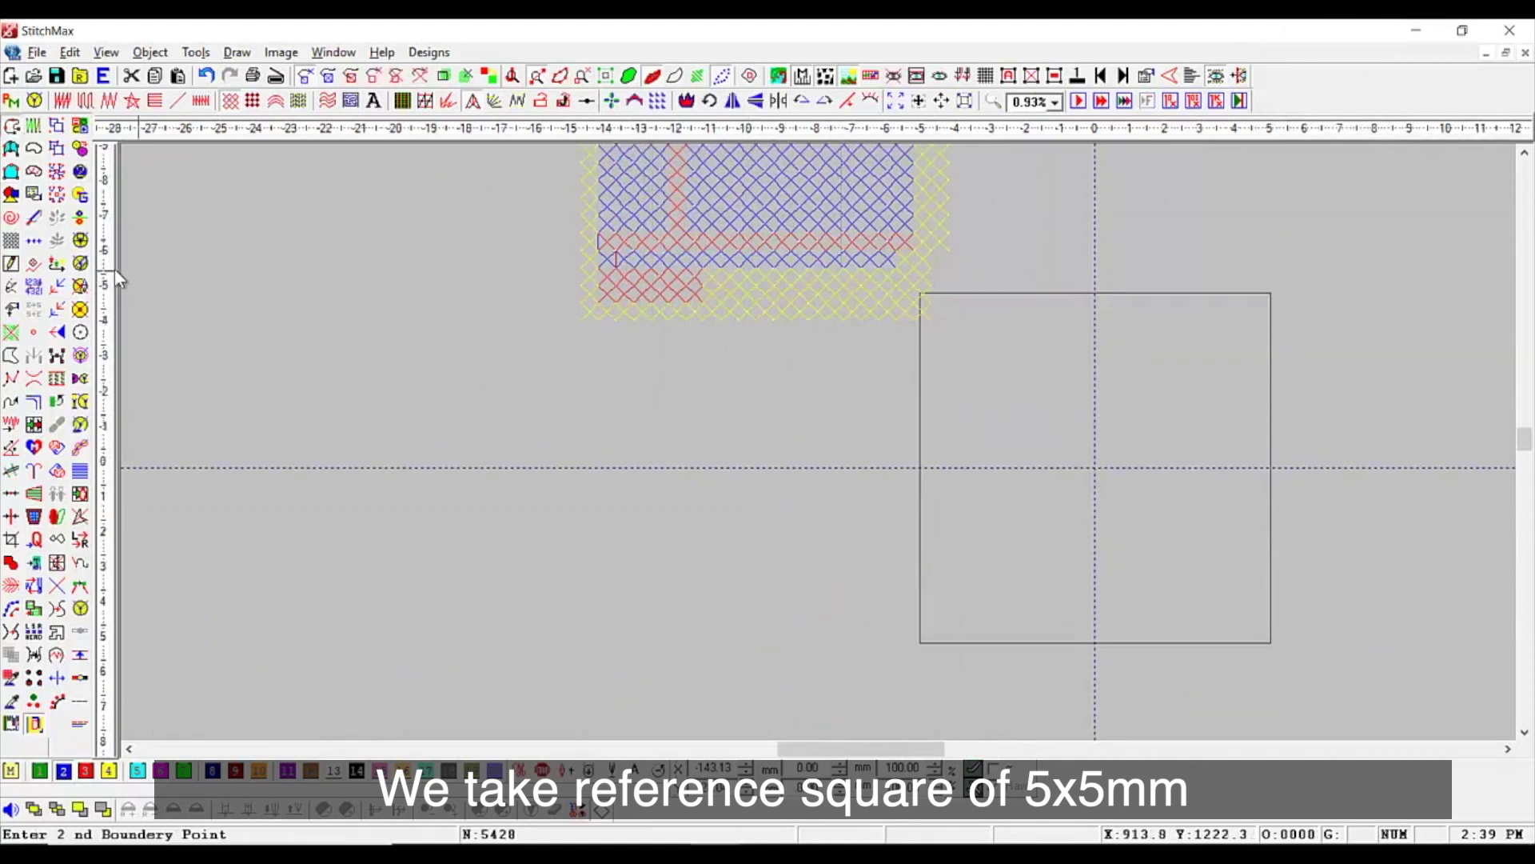
pyautogui.press('Escape')
# Create a canvas about 87 by 60 mm below the three-colour design, fill it entirely with alternating diagonal stitches and finish it
pyautogui.moveTo(658, 386); pyautogui.dragTo(954, 576)
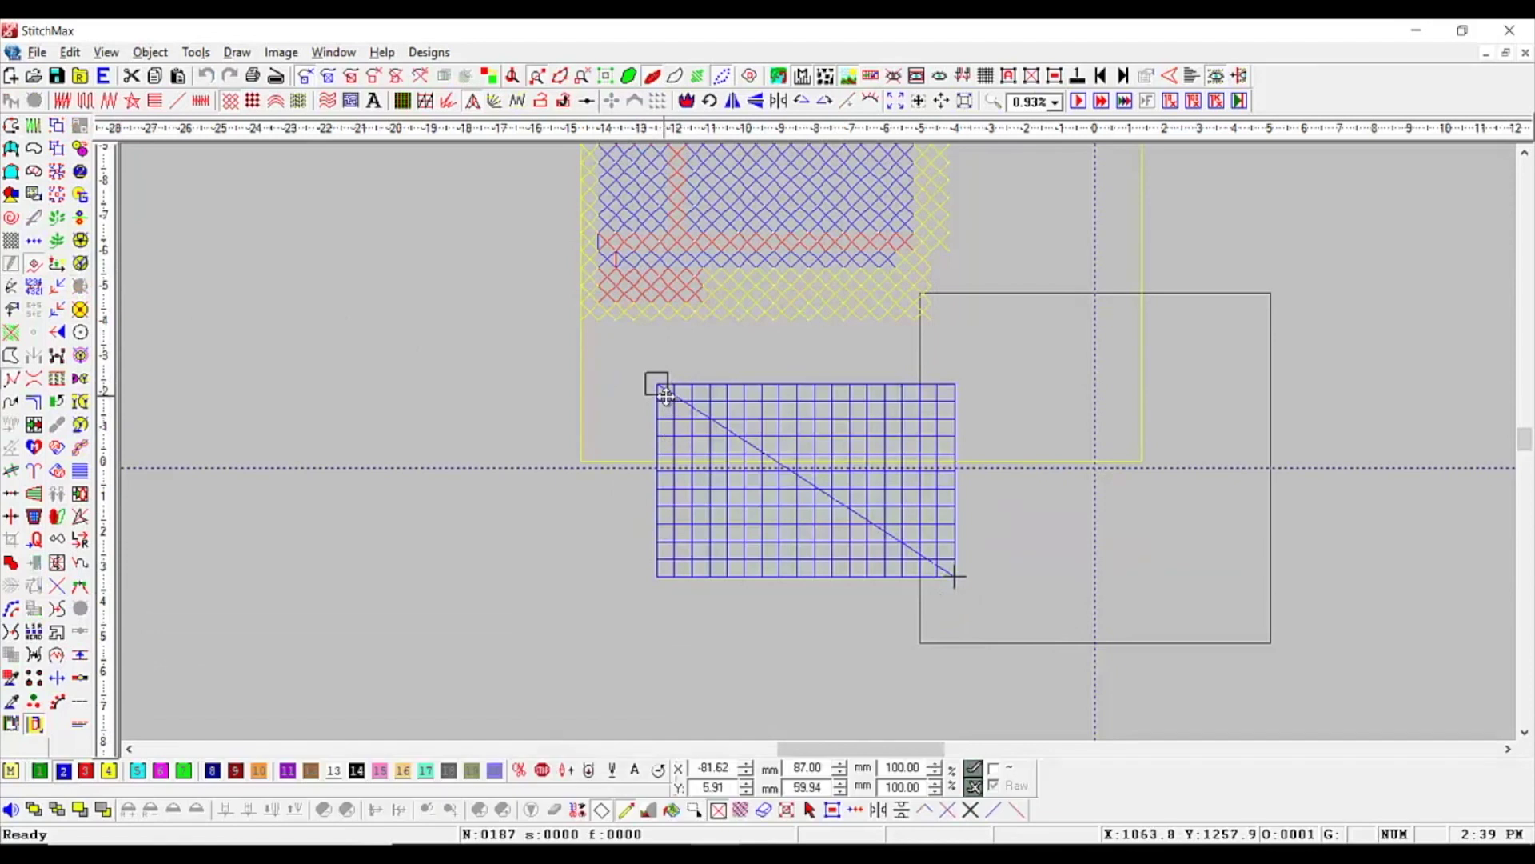
pyautogui.moveTo(658, 390); pyautogui.dragTo(716, 417)
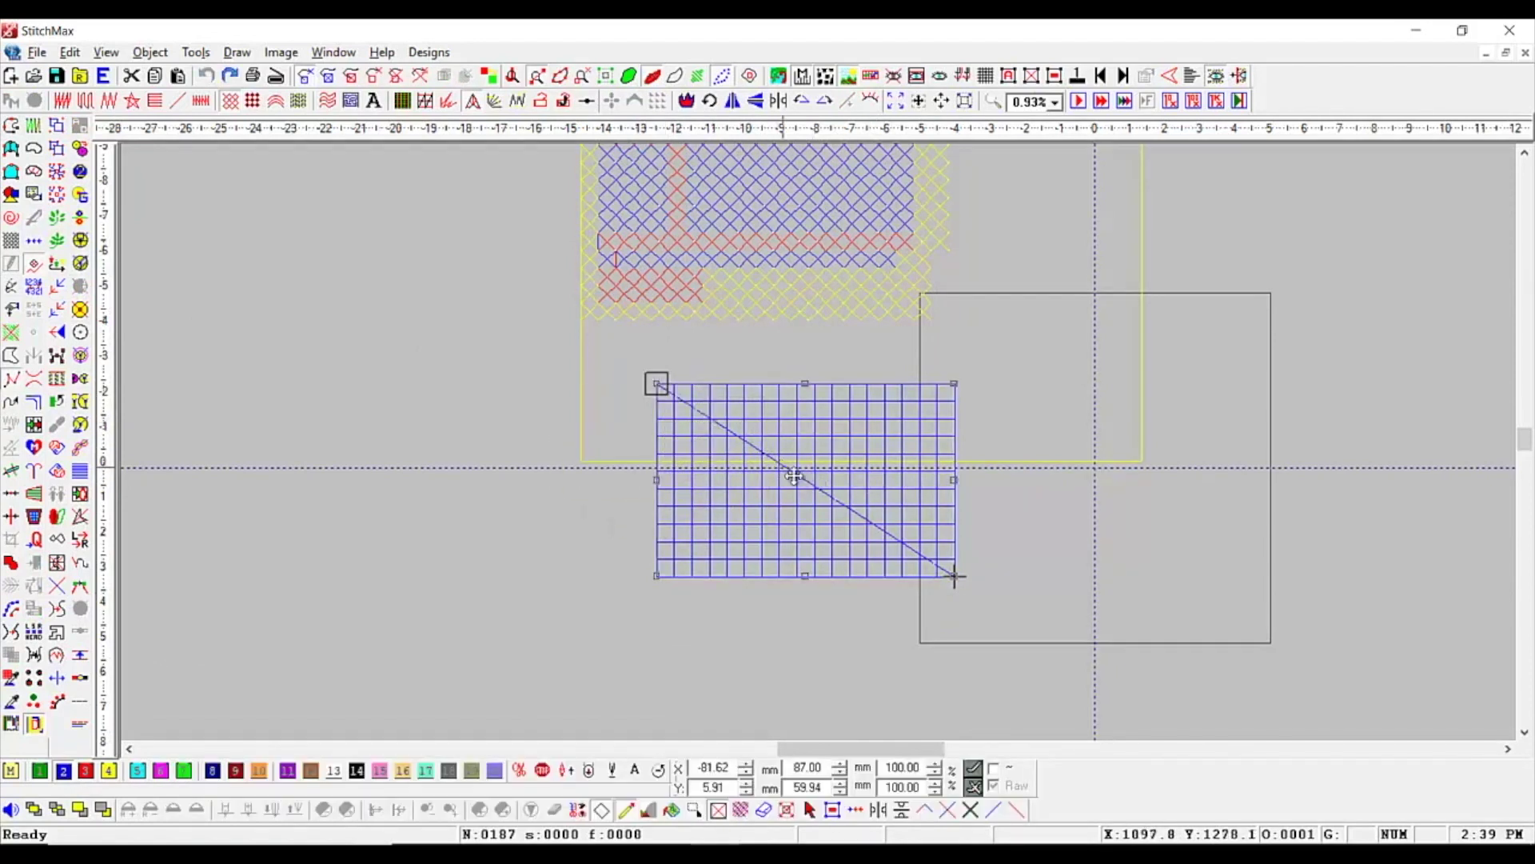
pyautogui.click(925, 813)
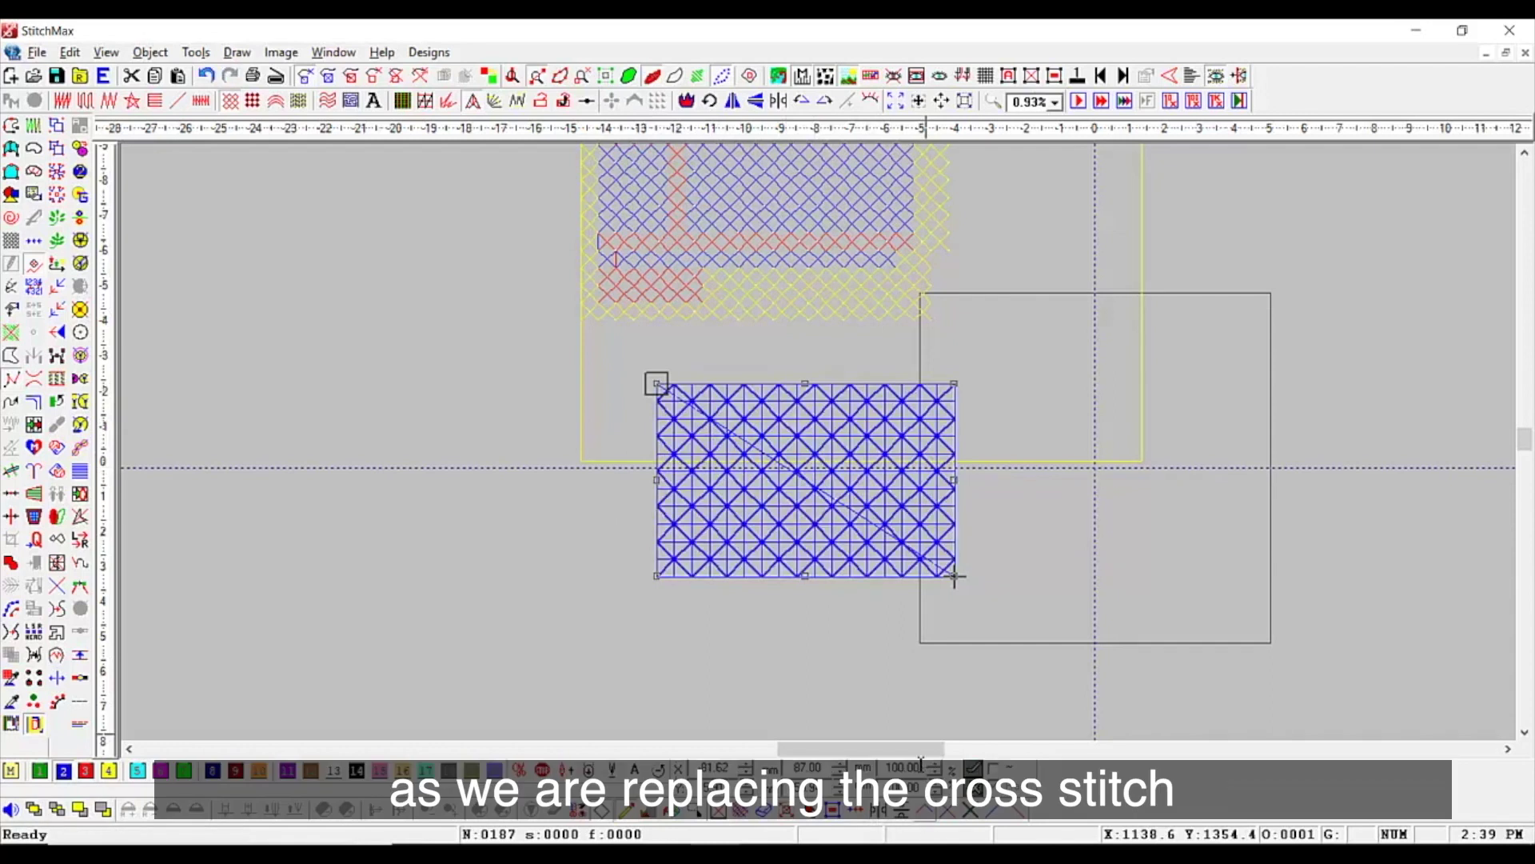
pyautogui.scroll(1, 785, 661)
pyautogui.press('n')
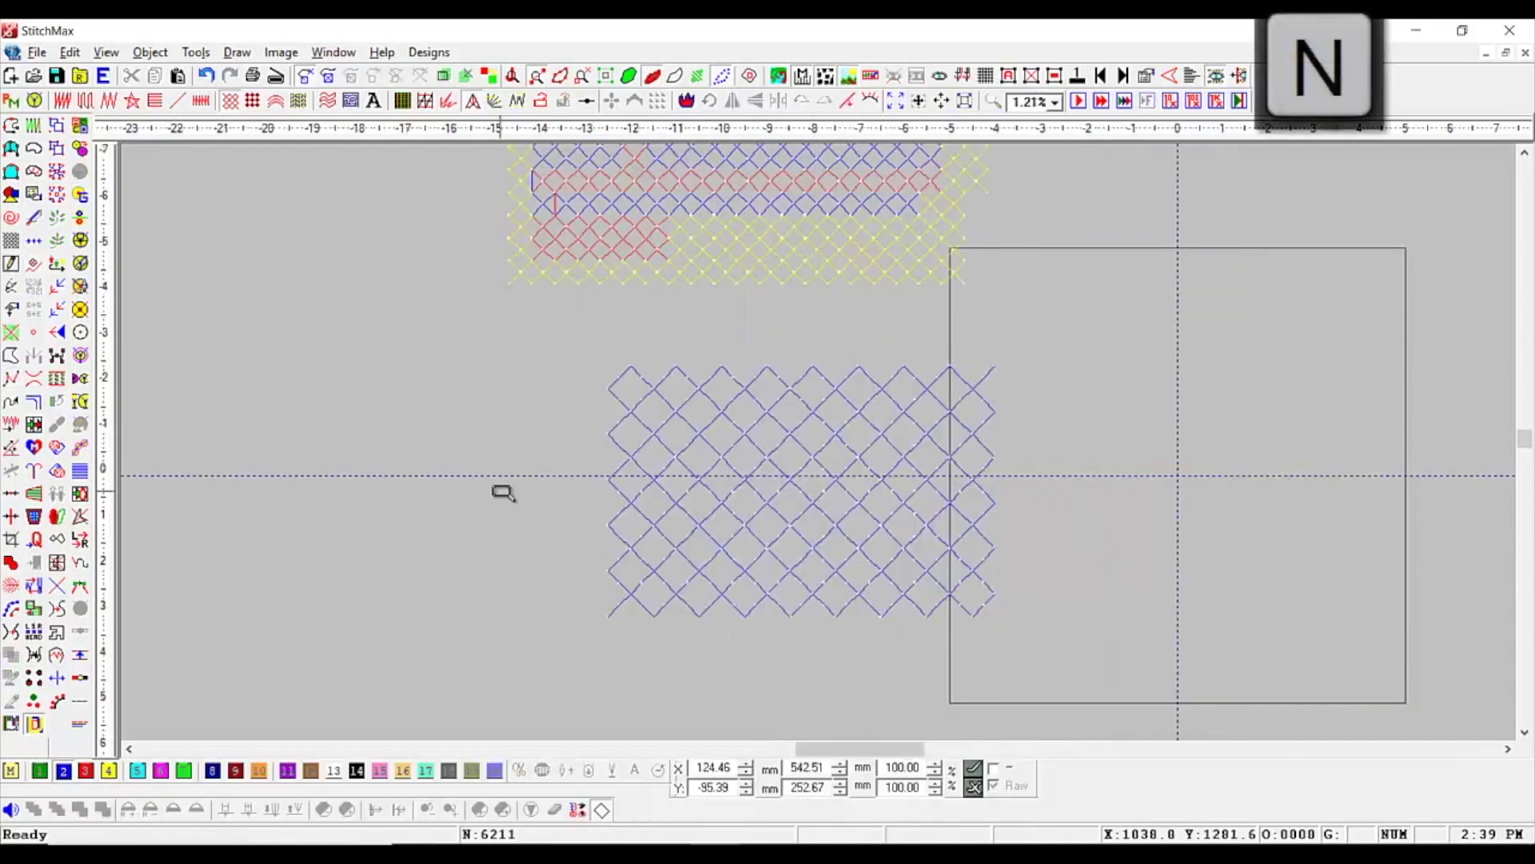
pyautogui.moveTo(483, 366); pyautogui.dragTo(816, 622)
pyautogui.scroll(-2, 7, 109)
pyautogui.click(11, 103)
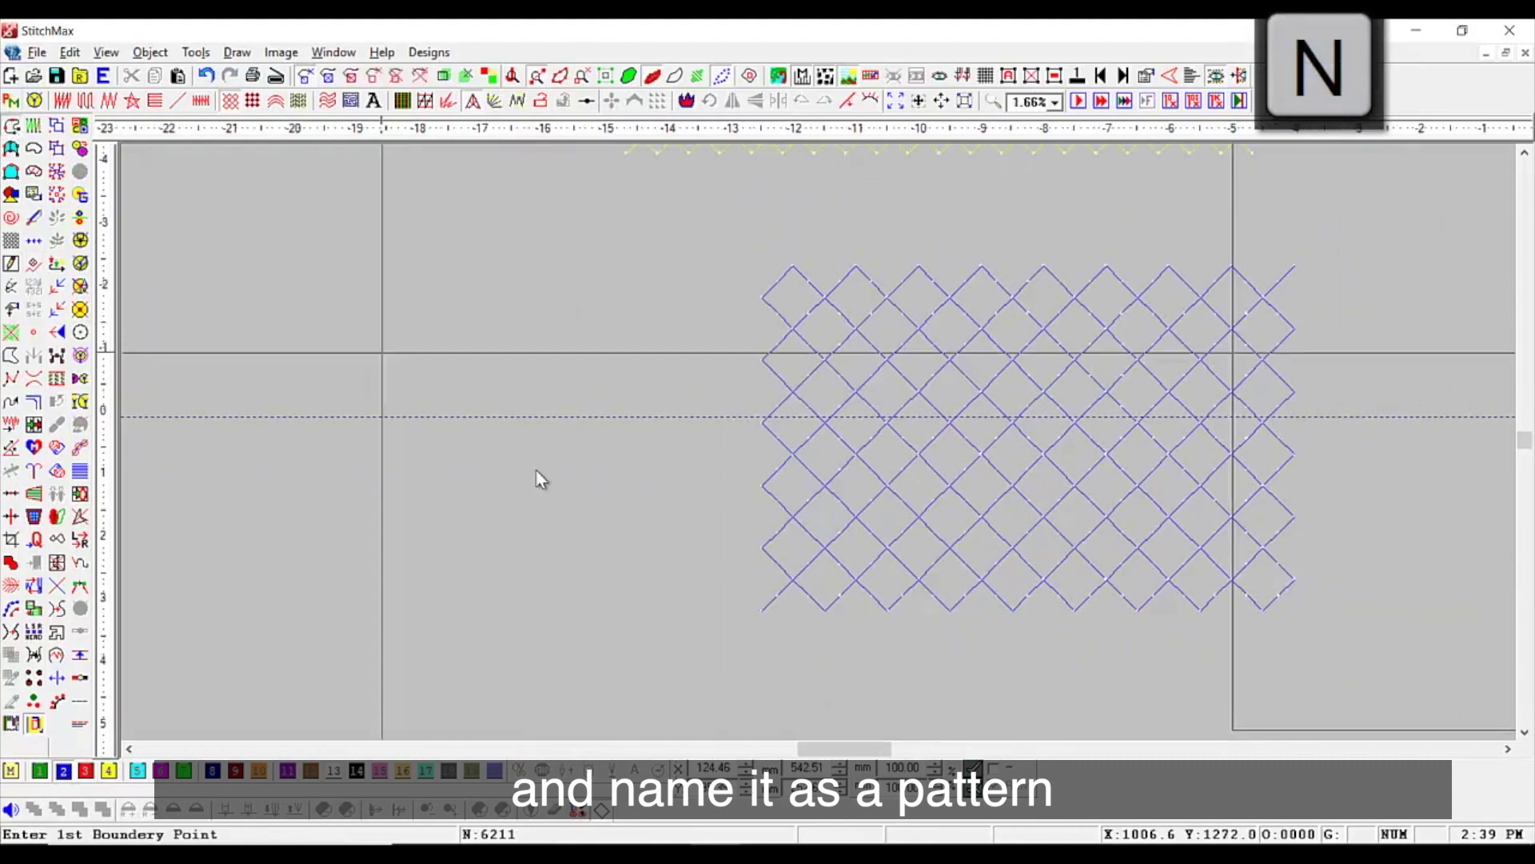
pyautogui.click(514, 519)
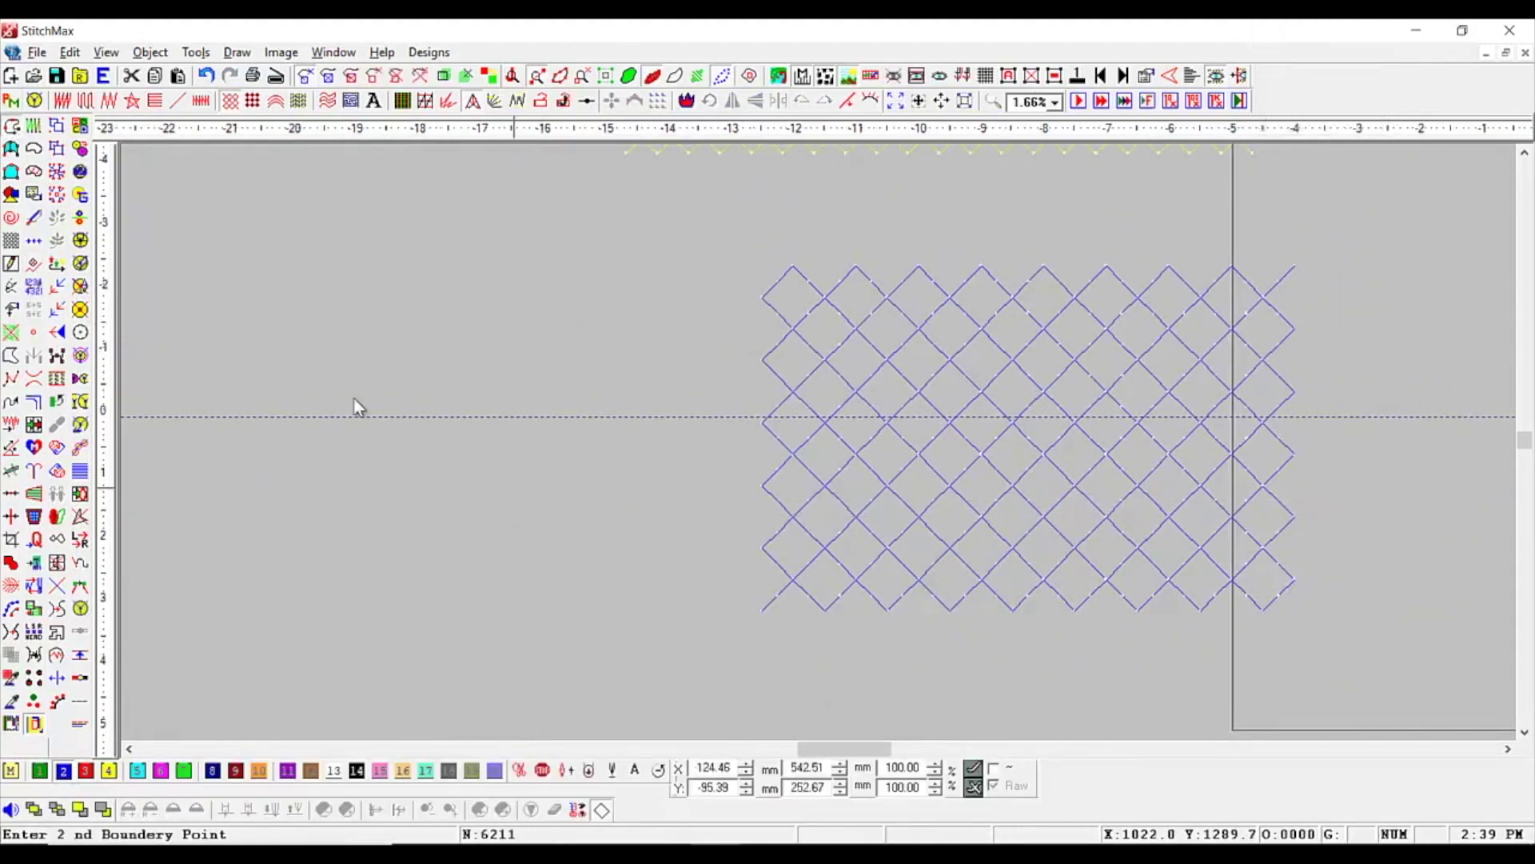
pyautogui.click(15, 200)
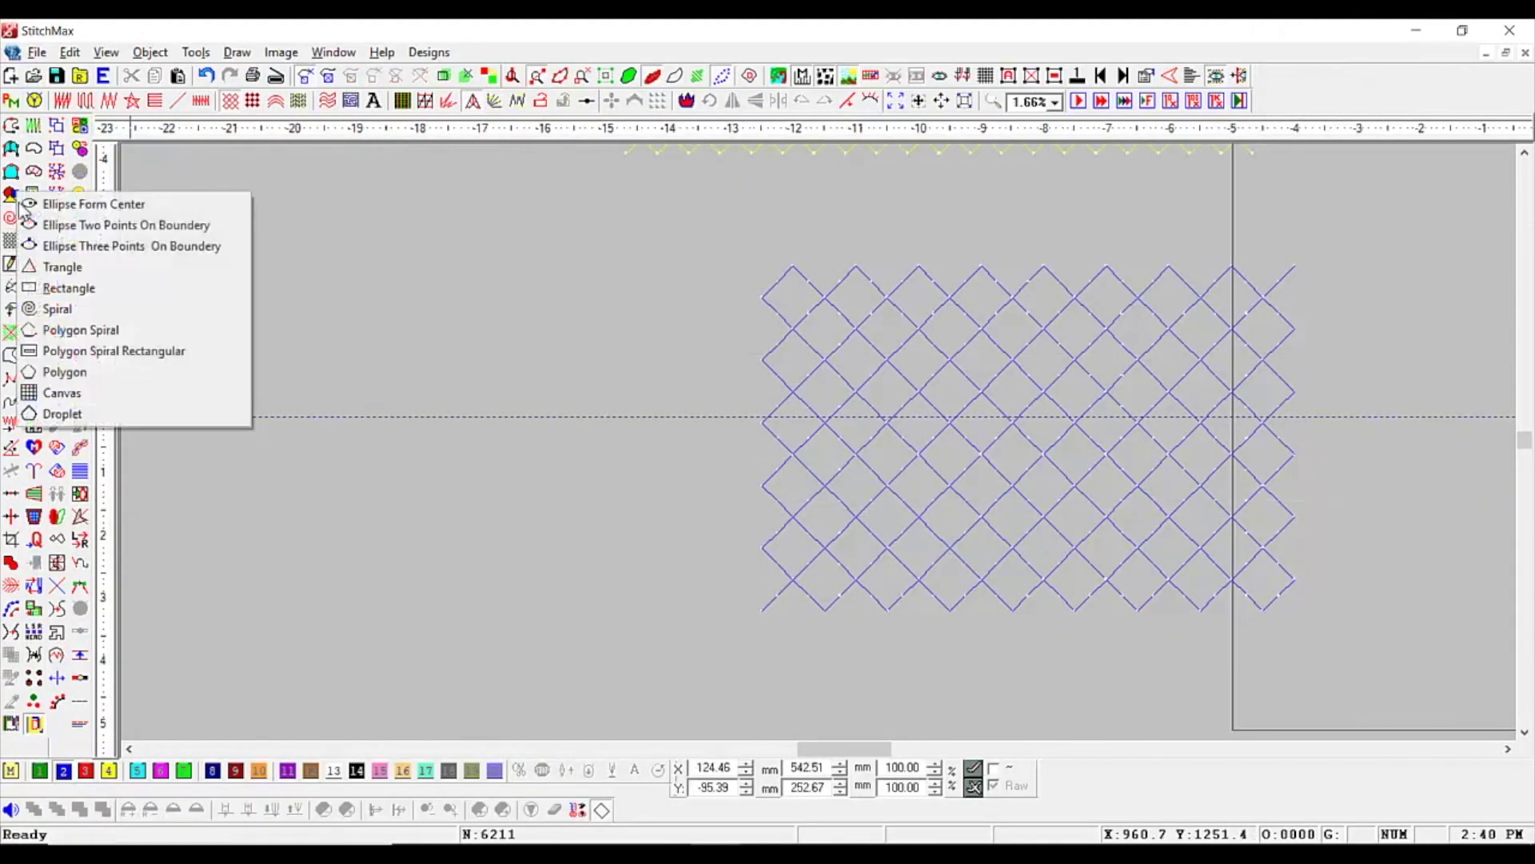
pyautogui.click(96, 285)
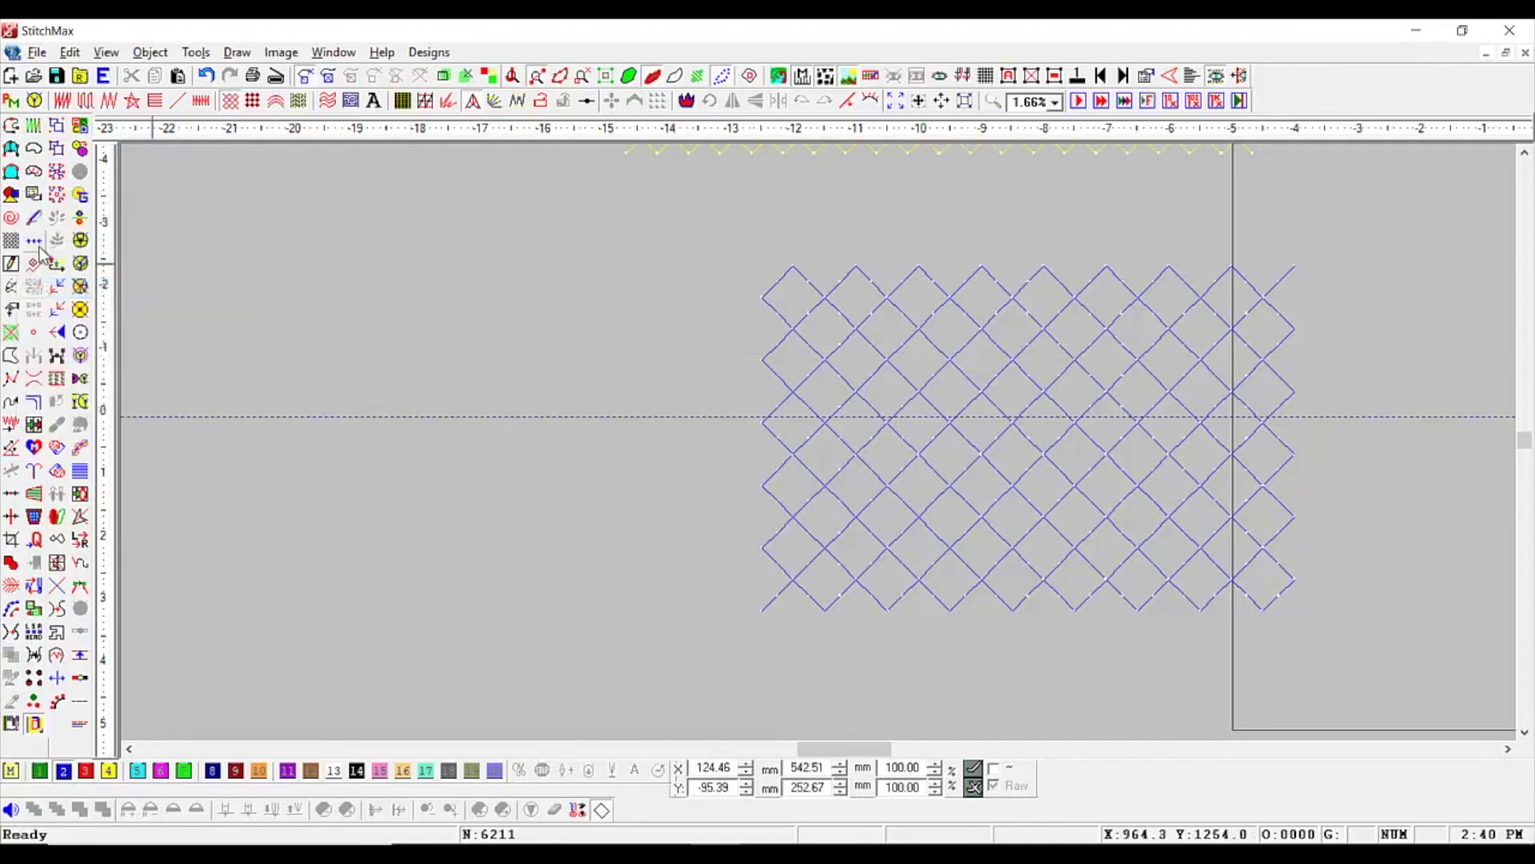
# Draw a rectangle about 25.5 mm square in the empty area beside the diagonal lattice canvas and select it
pyautogui.click(11, 200)
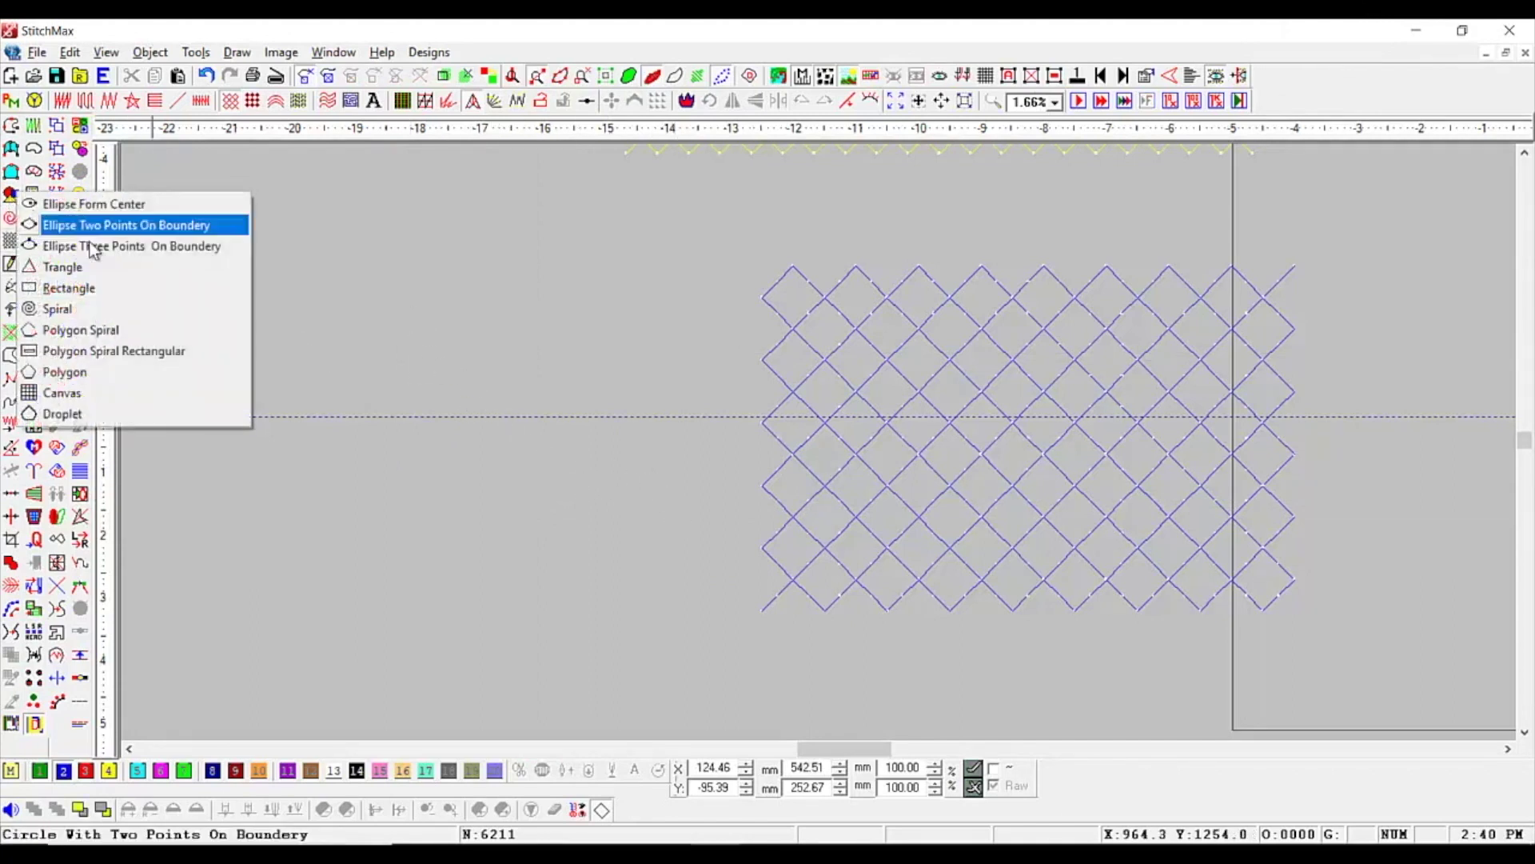
pyautogui.click(240, 292)
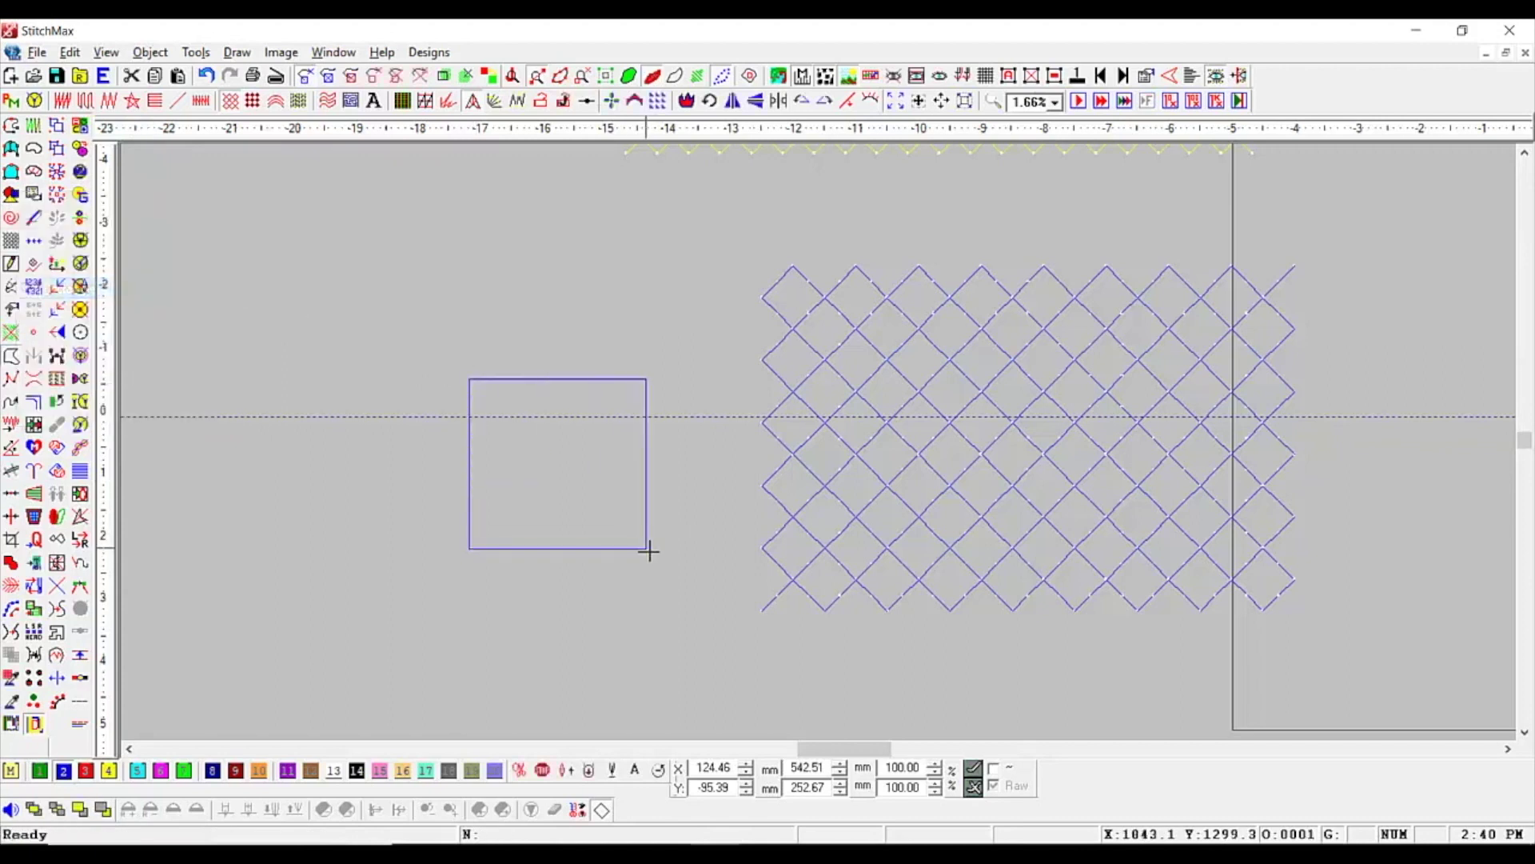
pyautogui.click(629, 527)
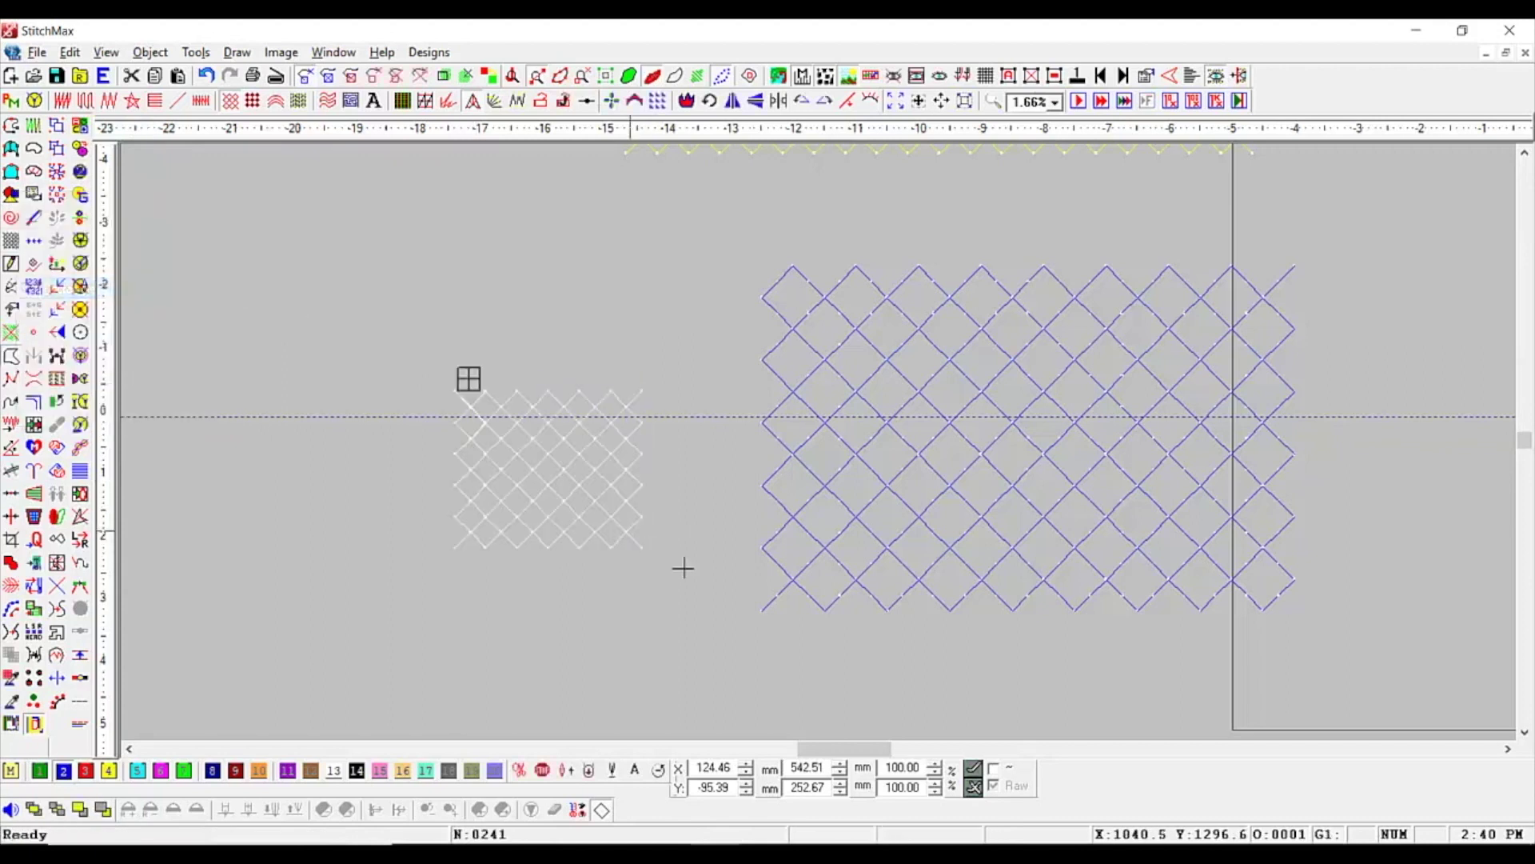
pyautogui.click(582, 505)
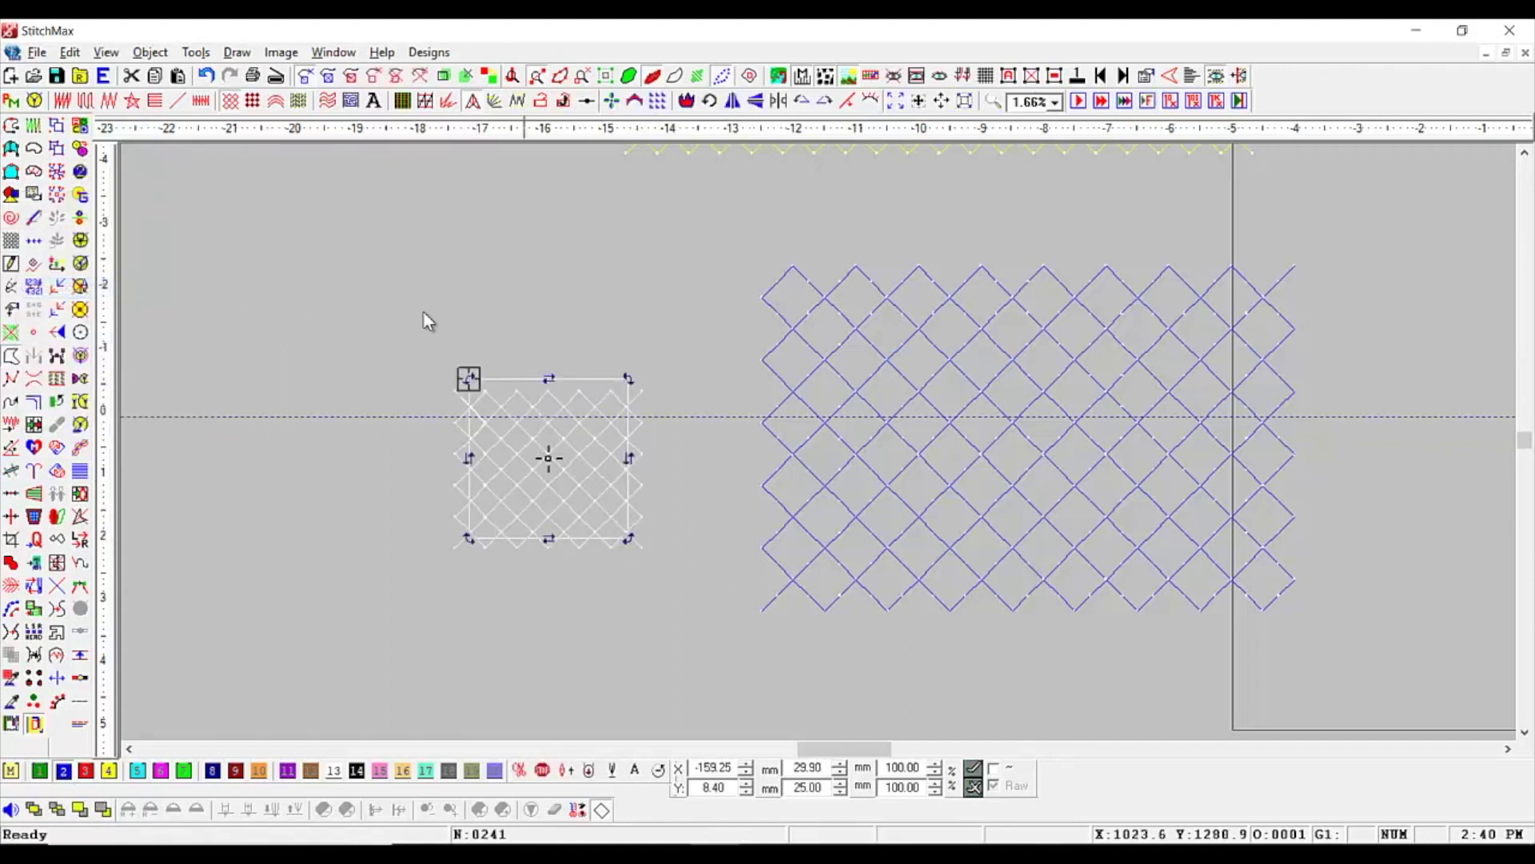
# Change the rectangle's fill to a plain run stitch outline and set its size to 5 by 5 mm
pyautogui.click(175, 102)
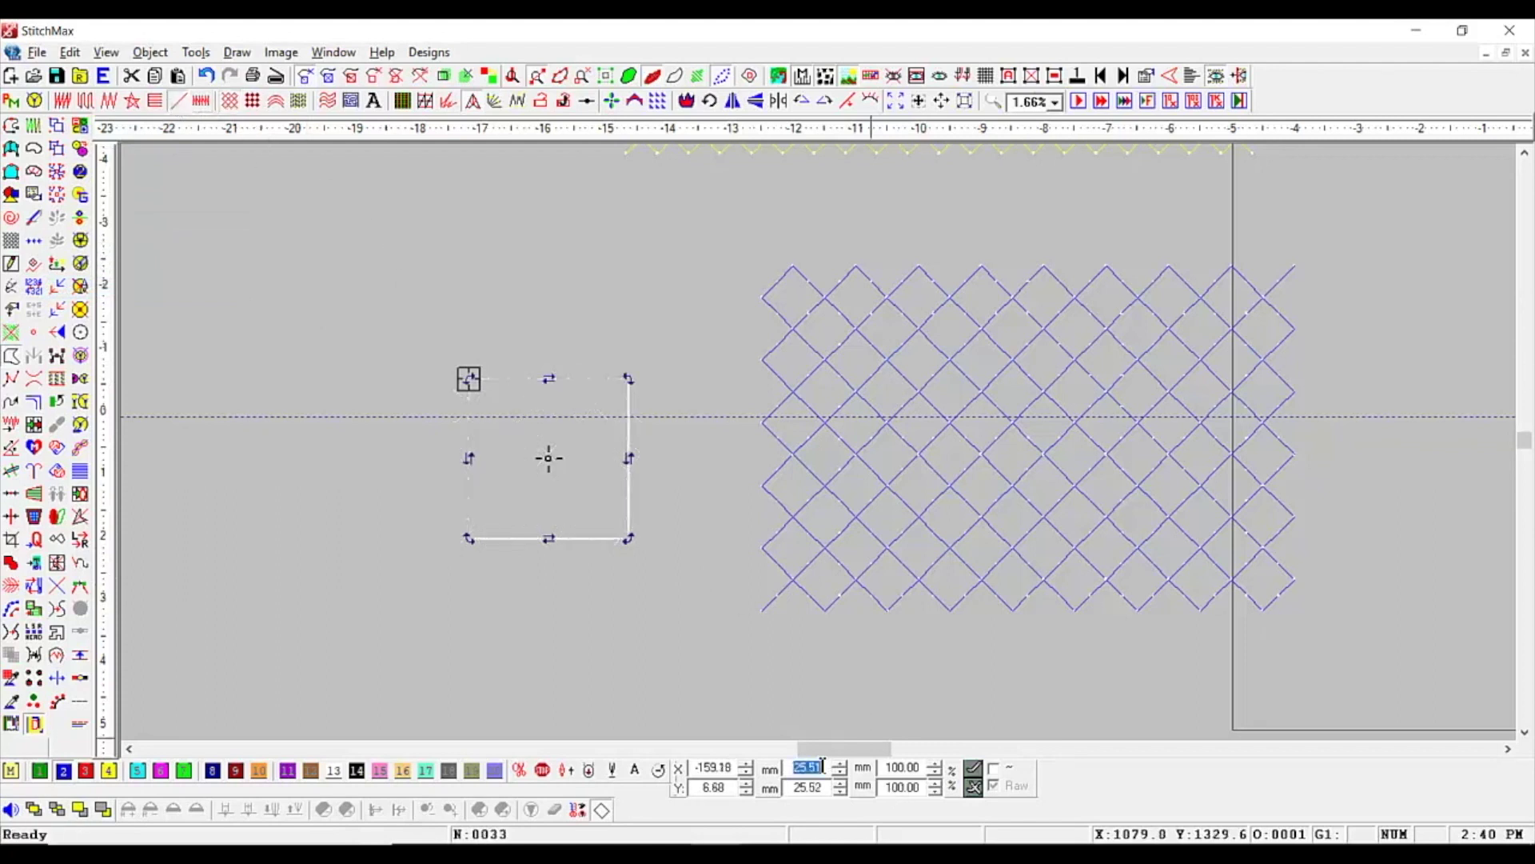
pyautogui.press('Return')
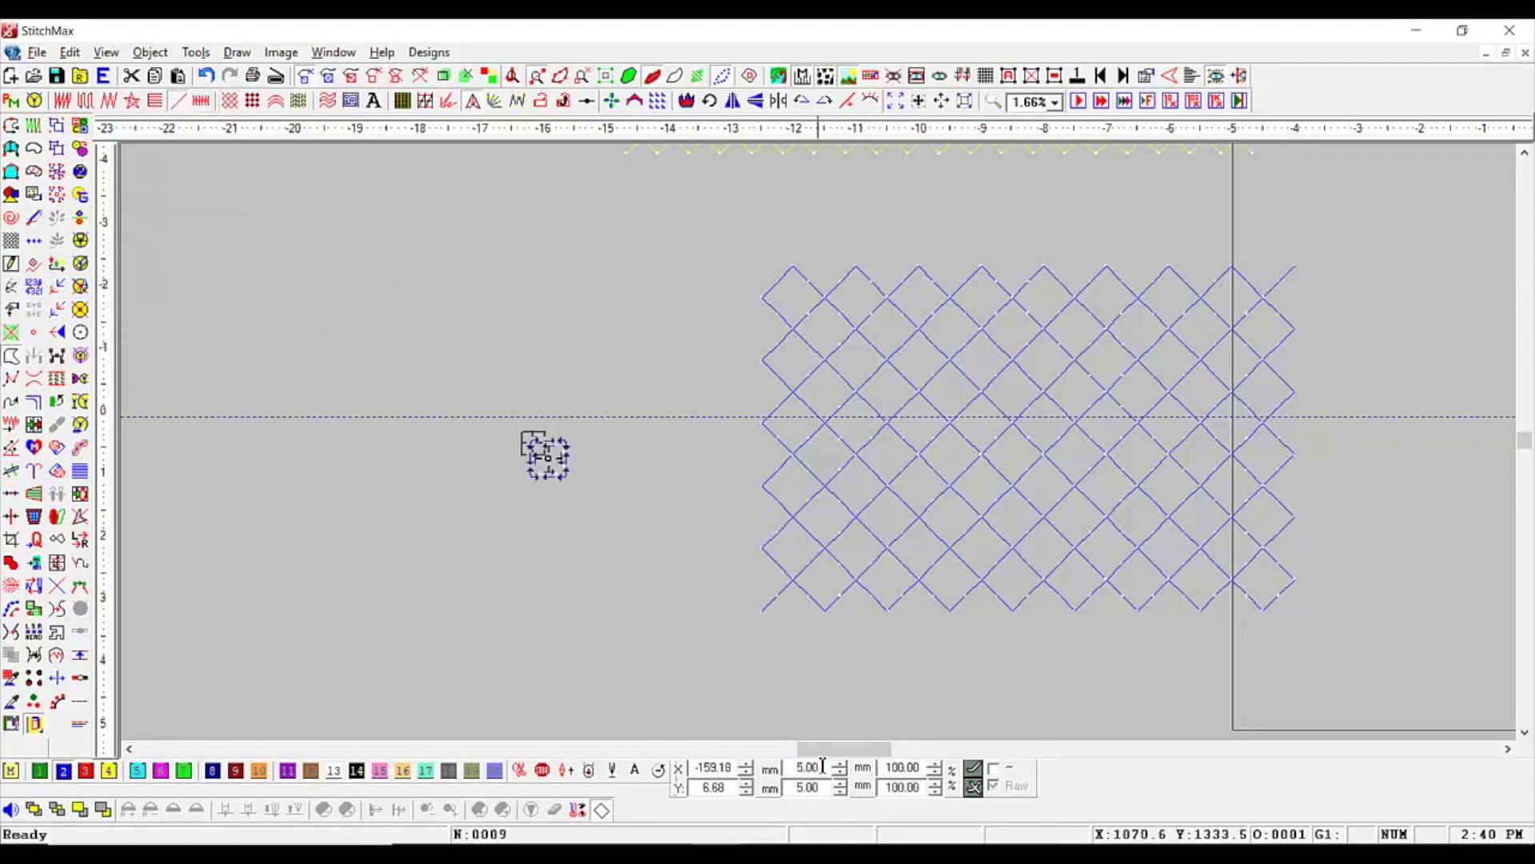
pyautogui.moveTo(524, 385); pyautogui.dragTo(1094, 610)
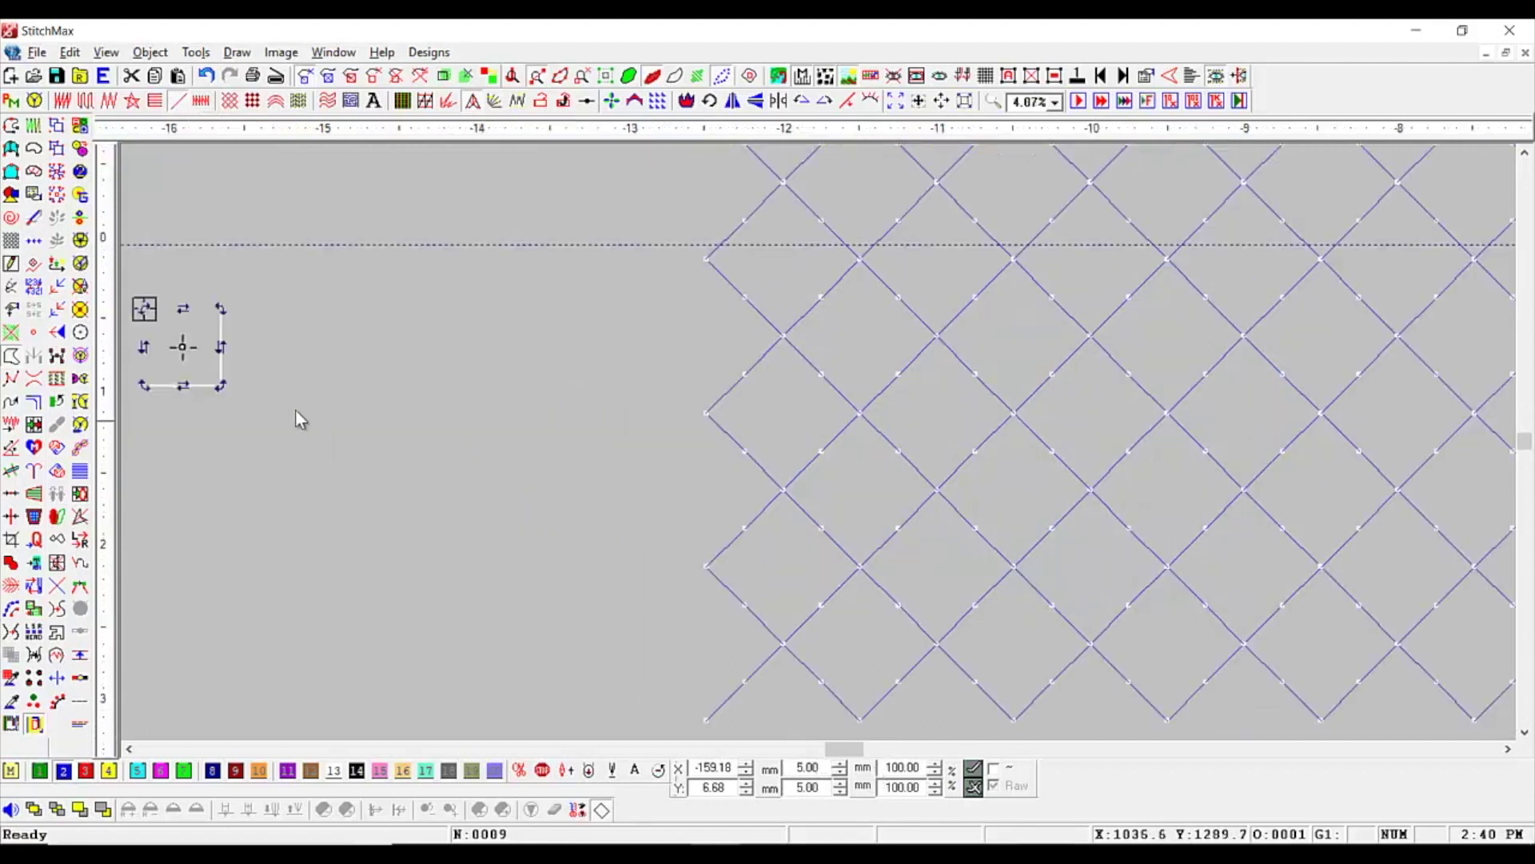
# Move the 5 mm square closer to the lattice canvas and apply a line fill with a 2.5 mm stitch length
pyautogui.moveTo(217, 352); pyautogui.dragTo(500, 384)
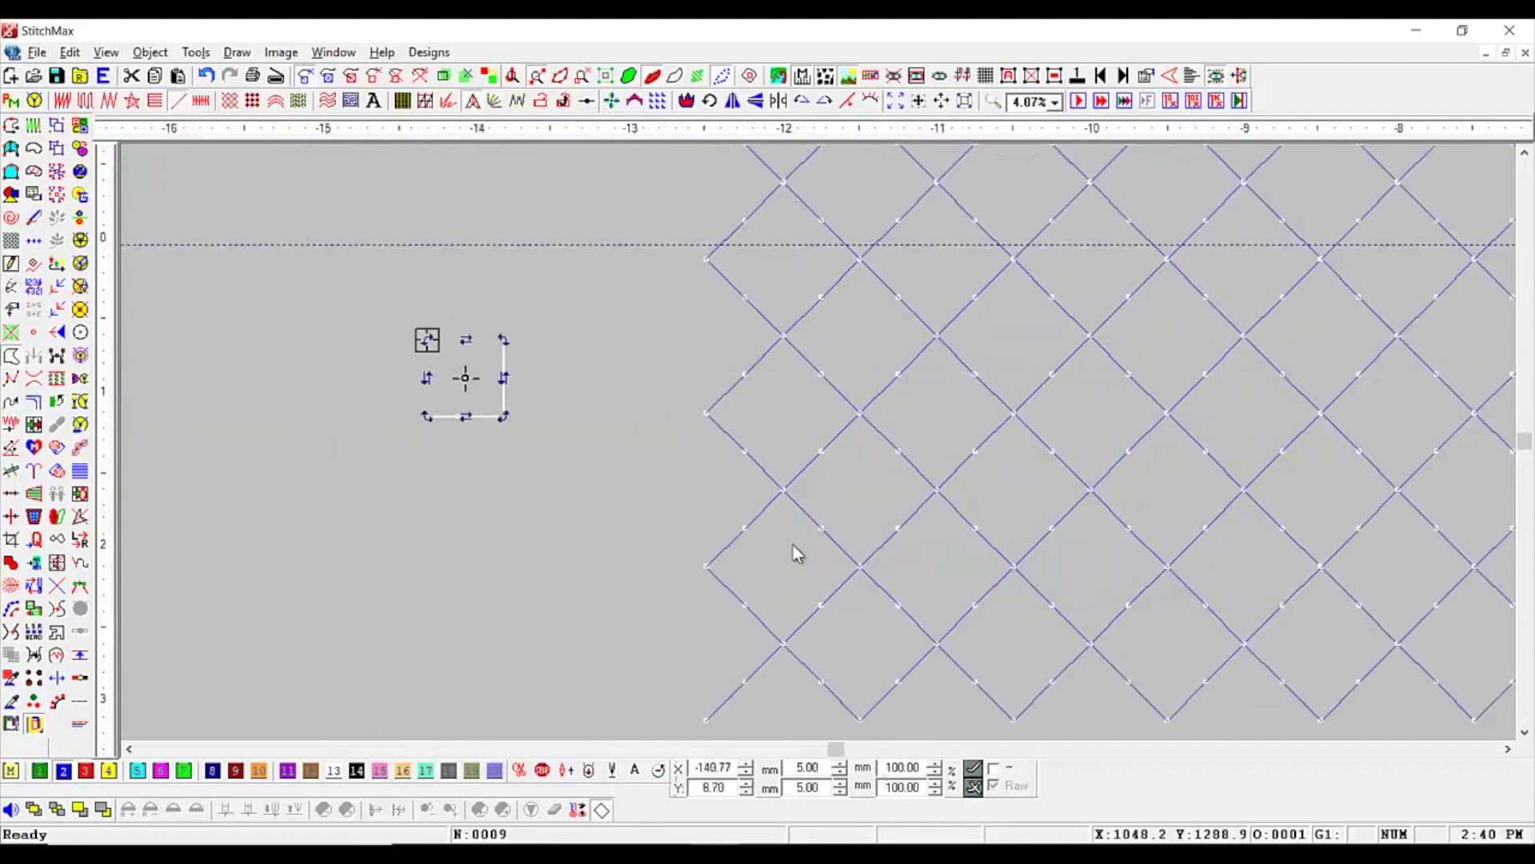
pyautogui.moveTo(293, 288); pyautogui.dragTo(762, 488)
pyautogui.click(182, 97)
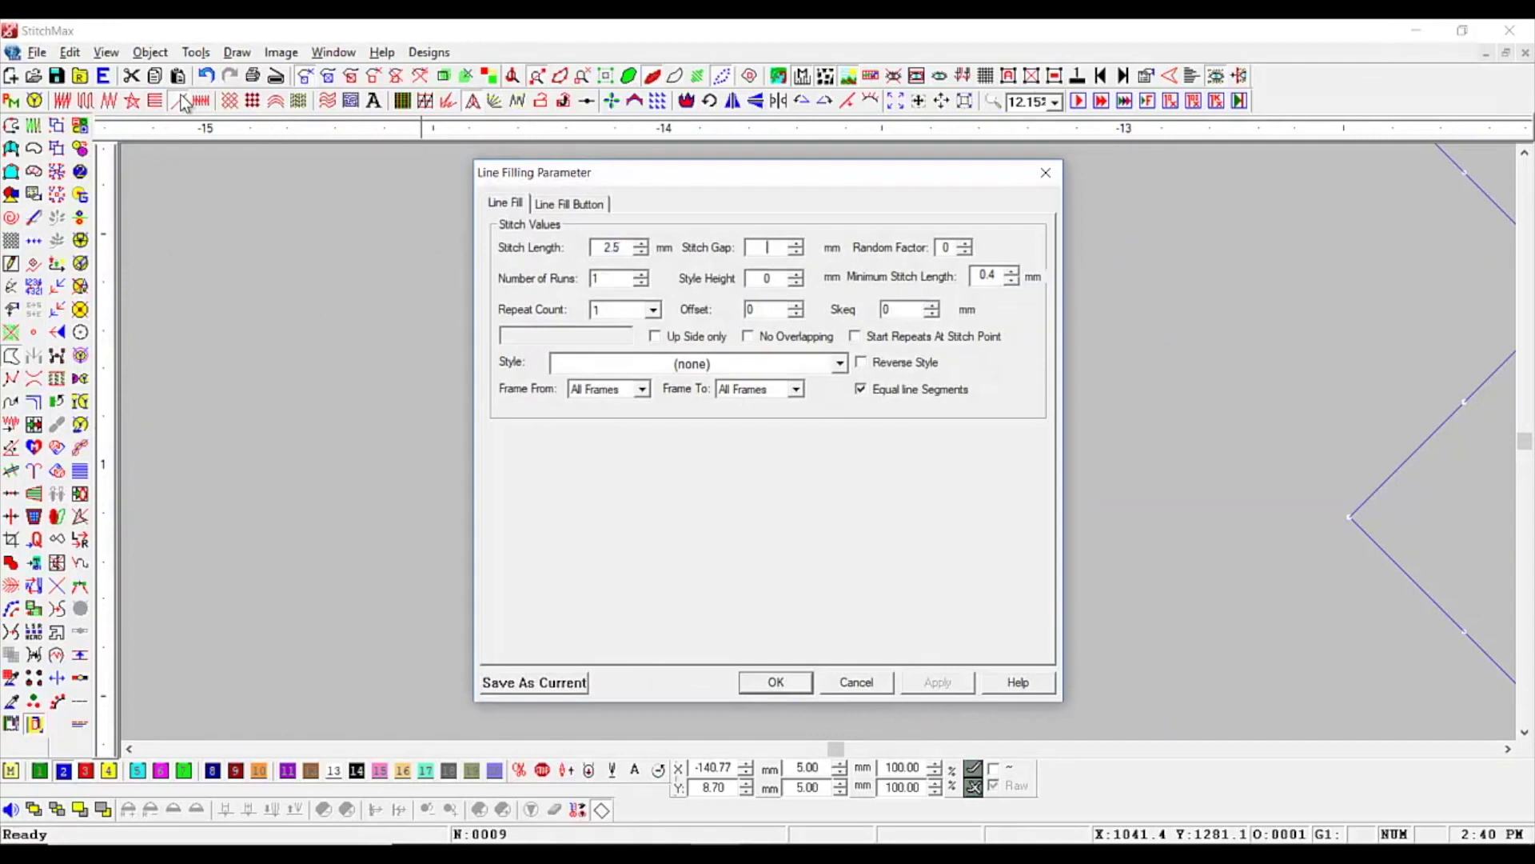
pyautogui.press('Return')
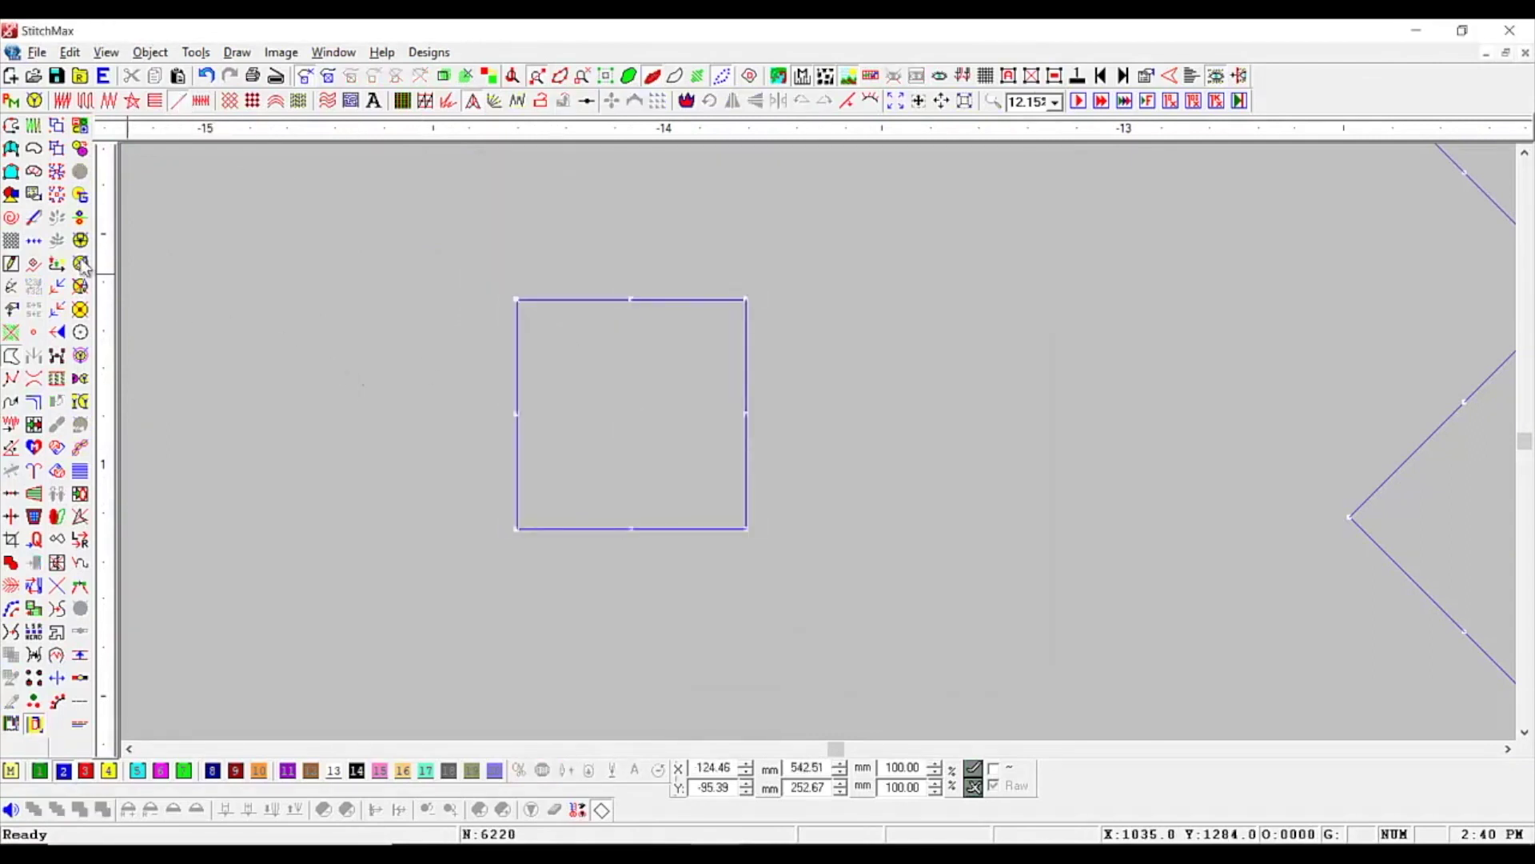
# Draw a closed eight-pointed star inside the square, starting at its left midpoint and using all four corners and side midpoints as boundary points
pyautogui.click(12, 127)
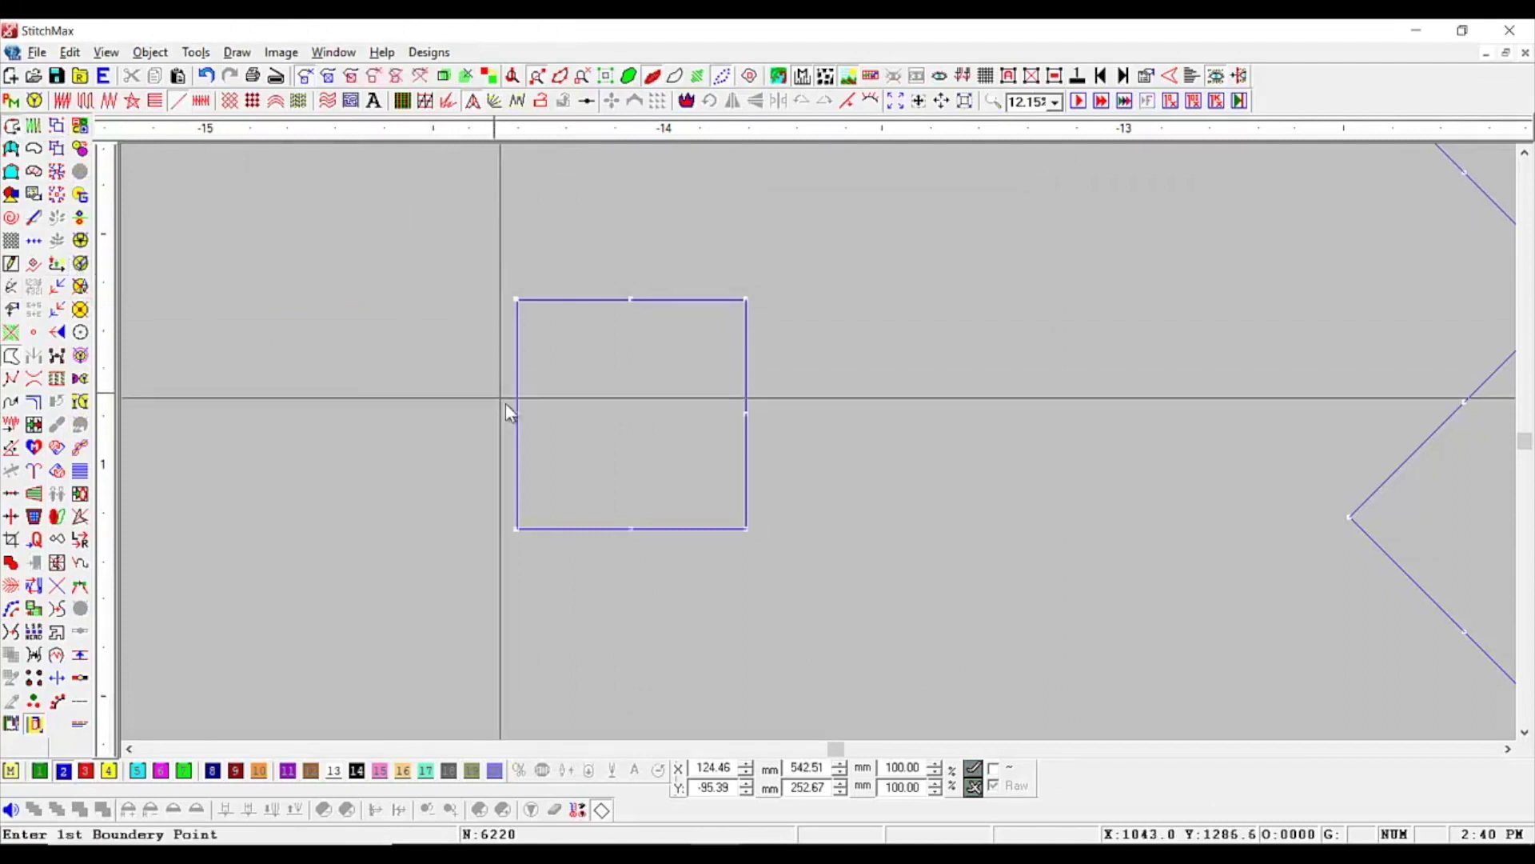
pyautogui.click(515, 412)
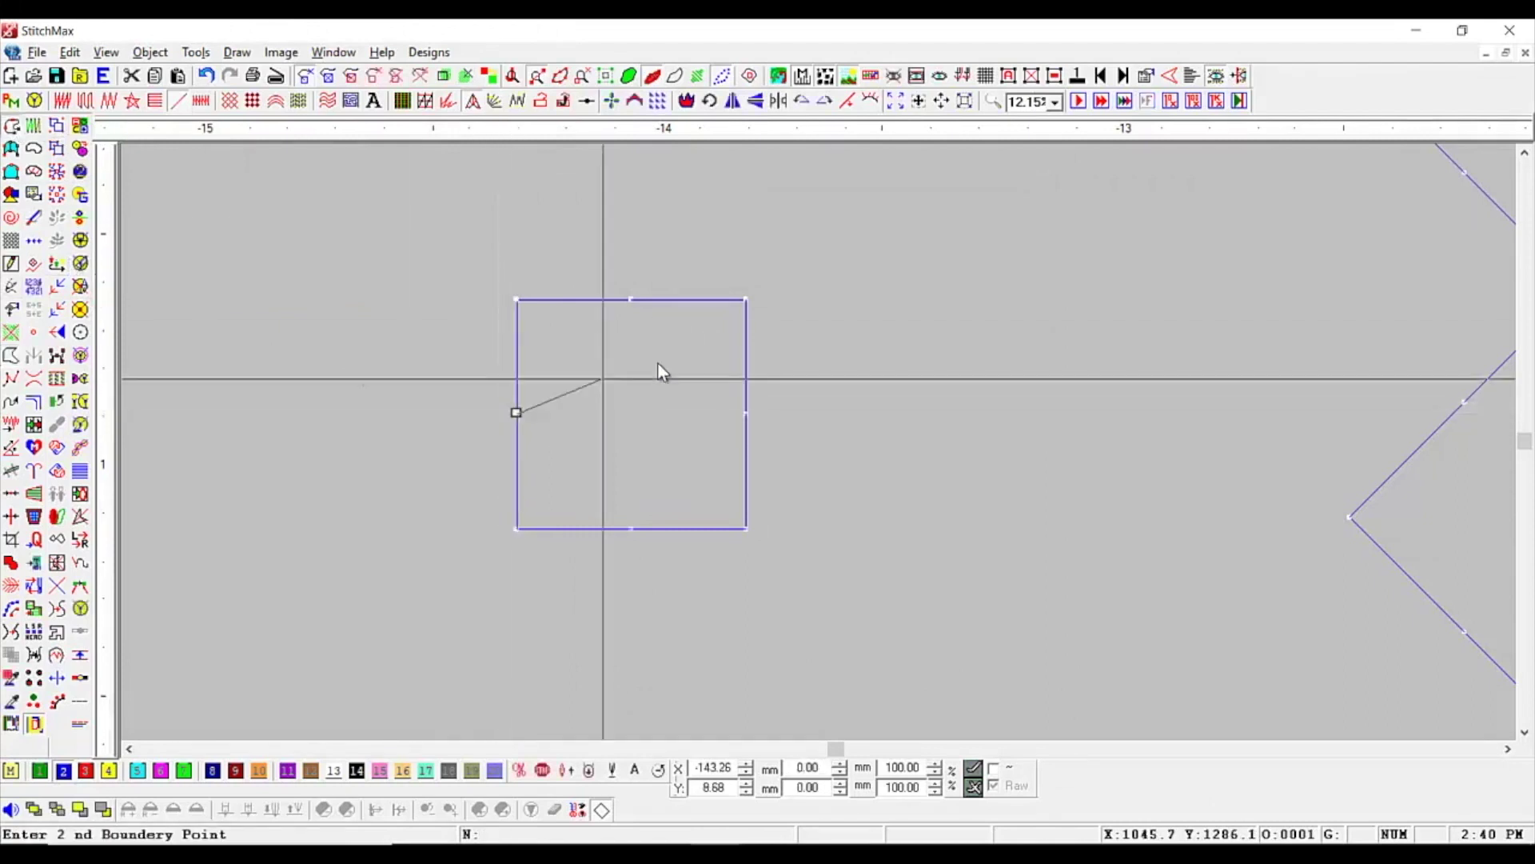
pyautogui.click(746, 299)
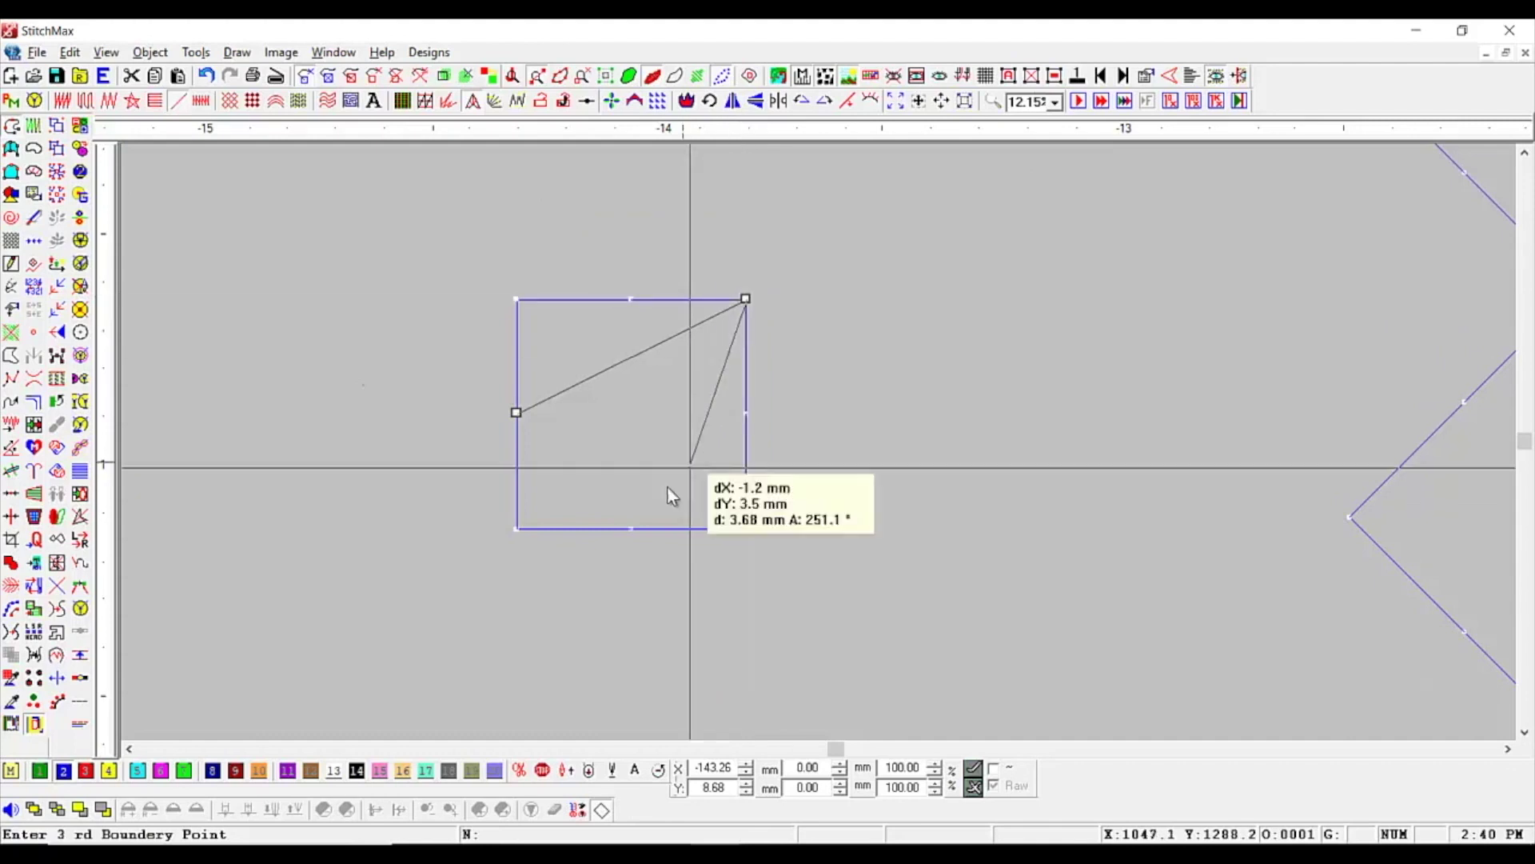
pyautogui.click(631, 527)
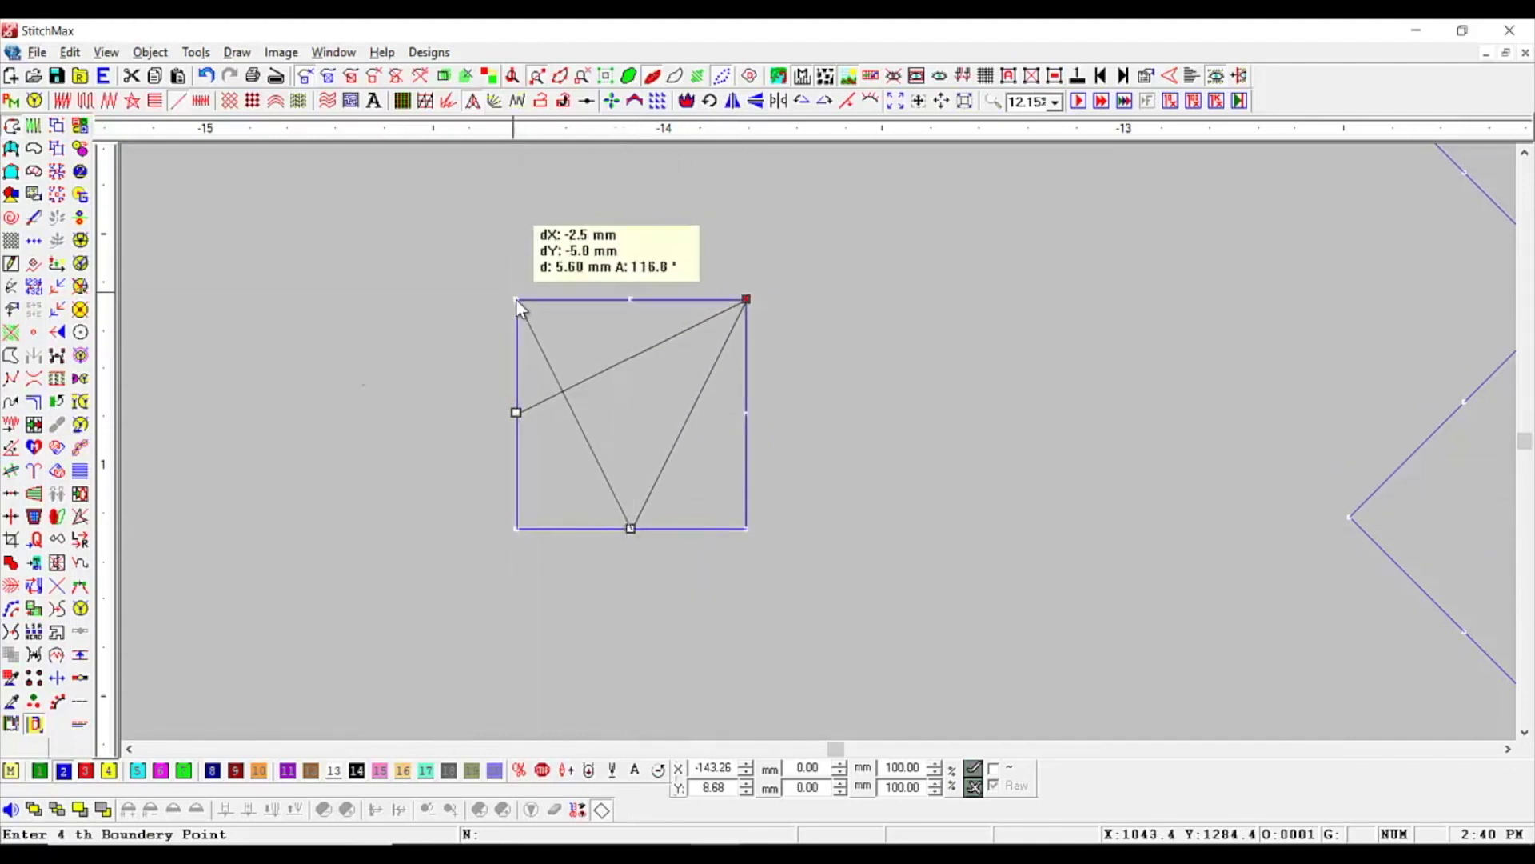
pyautogui.click(516, 298)
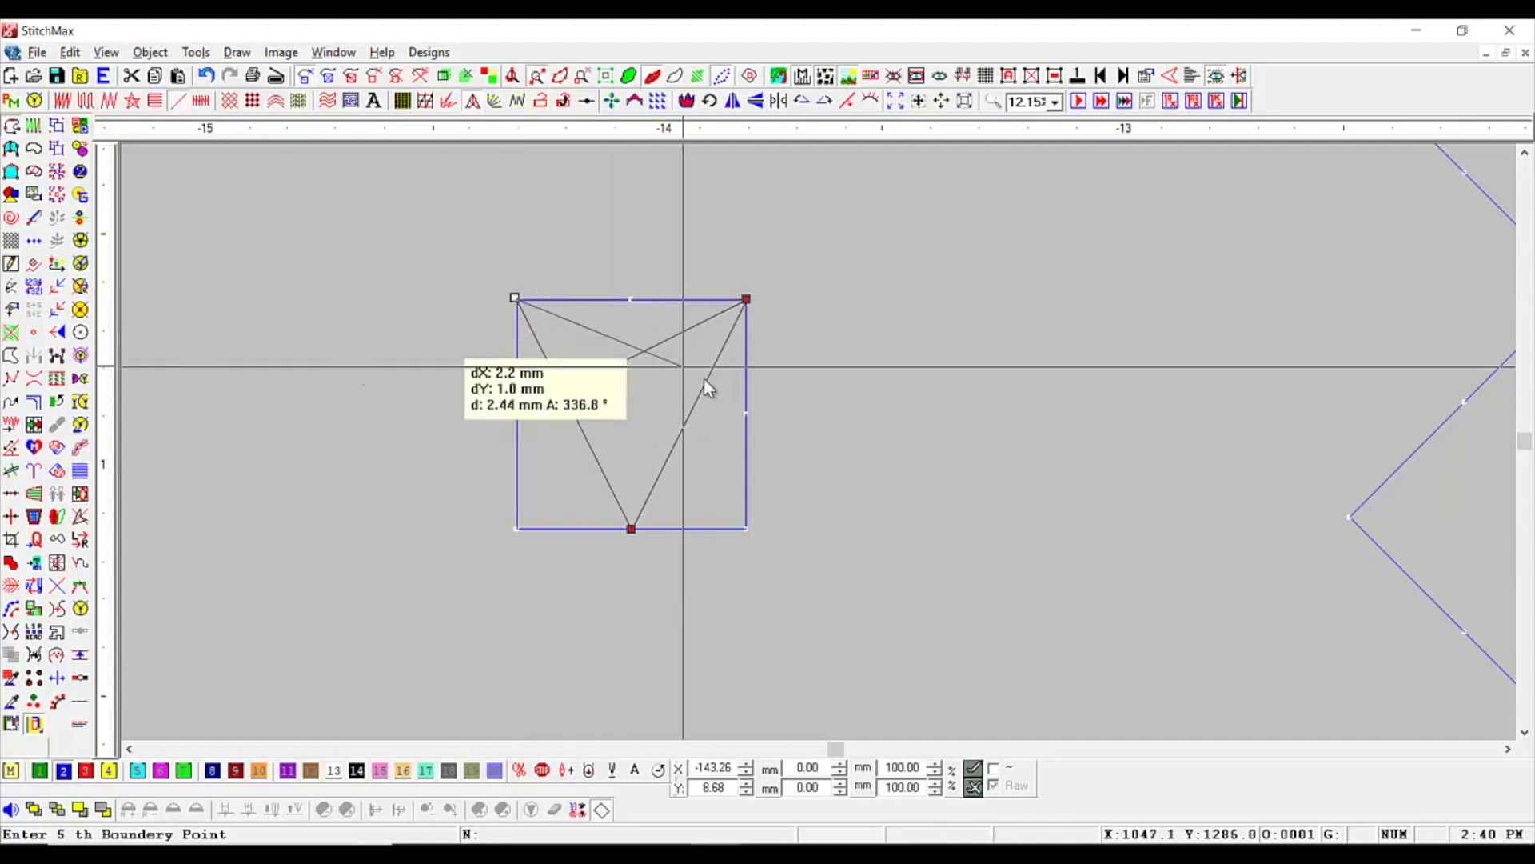
pyautogui.click(748, 414)
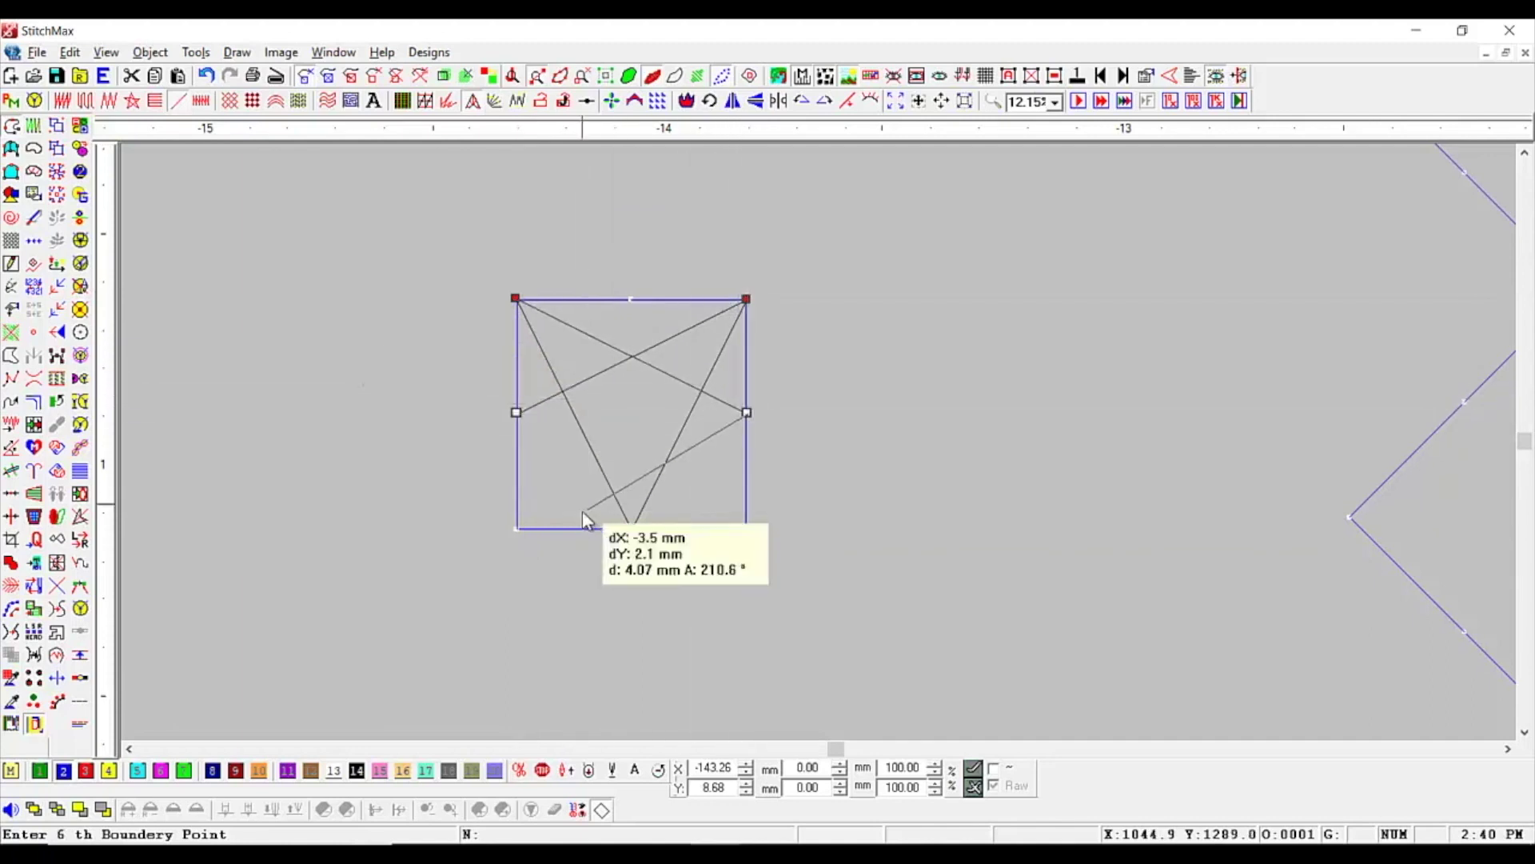
pyautogui.click(516, 528)
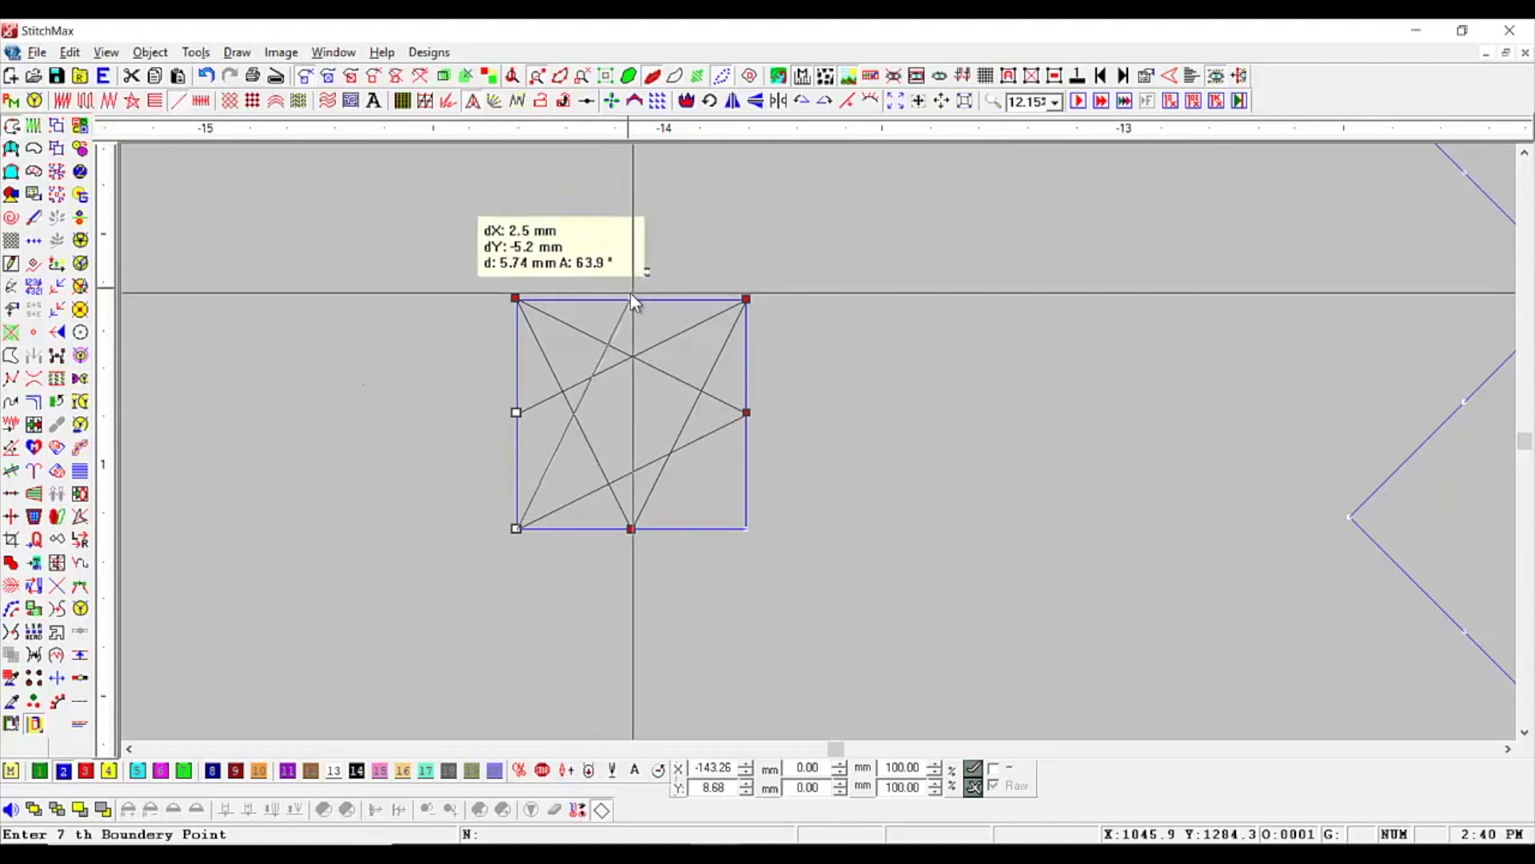
pyautogui.click(630, 298)
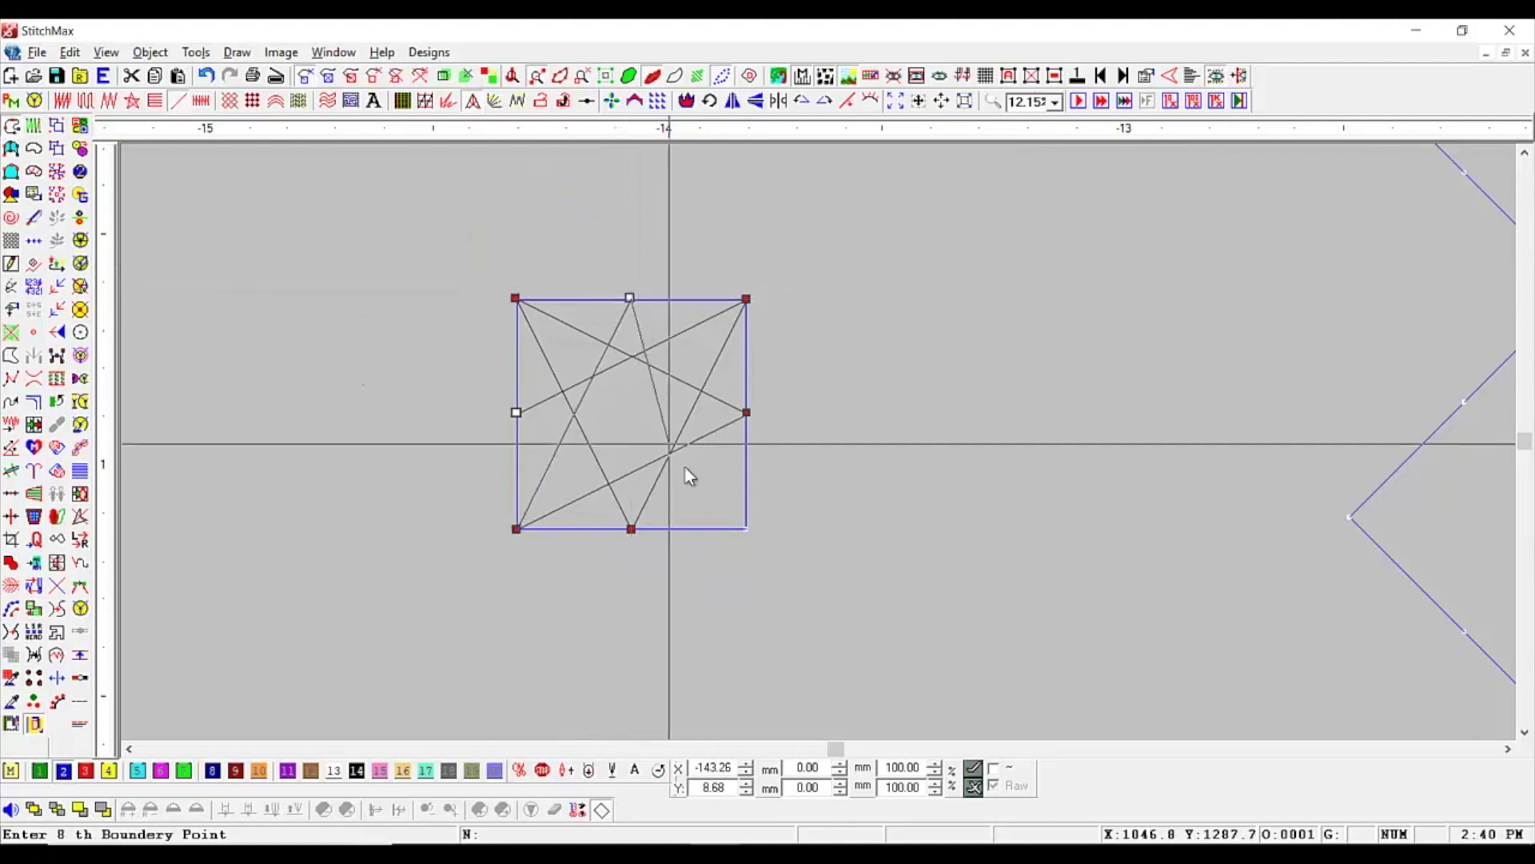
pyautogui.click(746, 529)
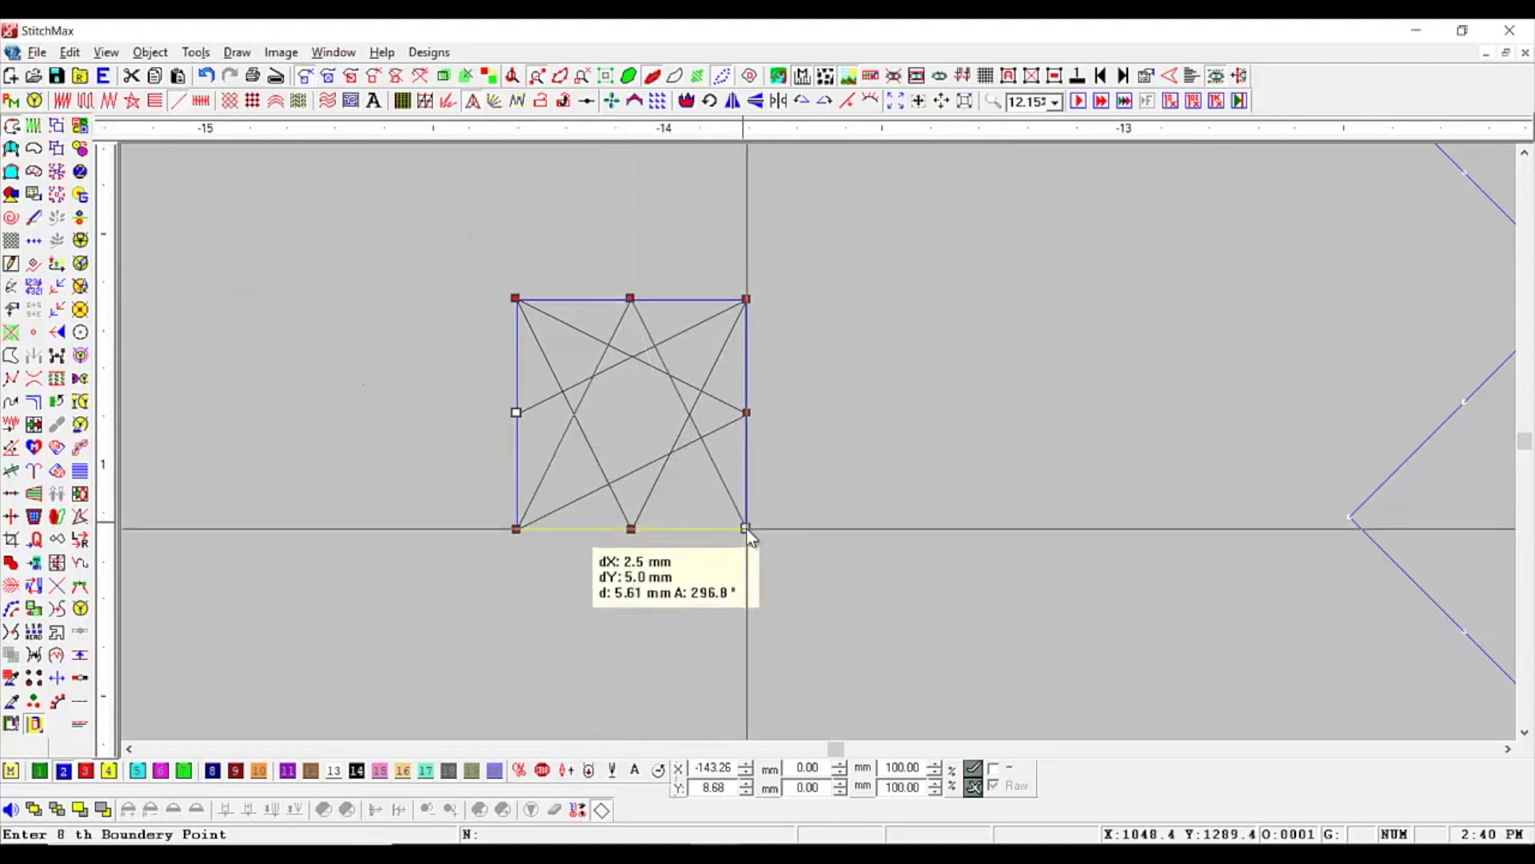
pyautogui.click(516, 413)
pyautogui.press('Return')
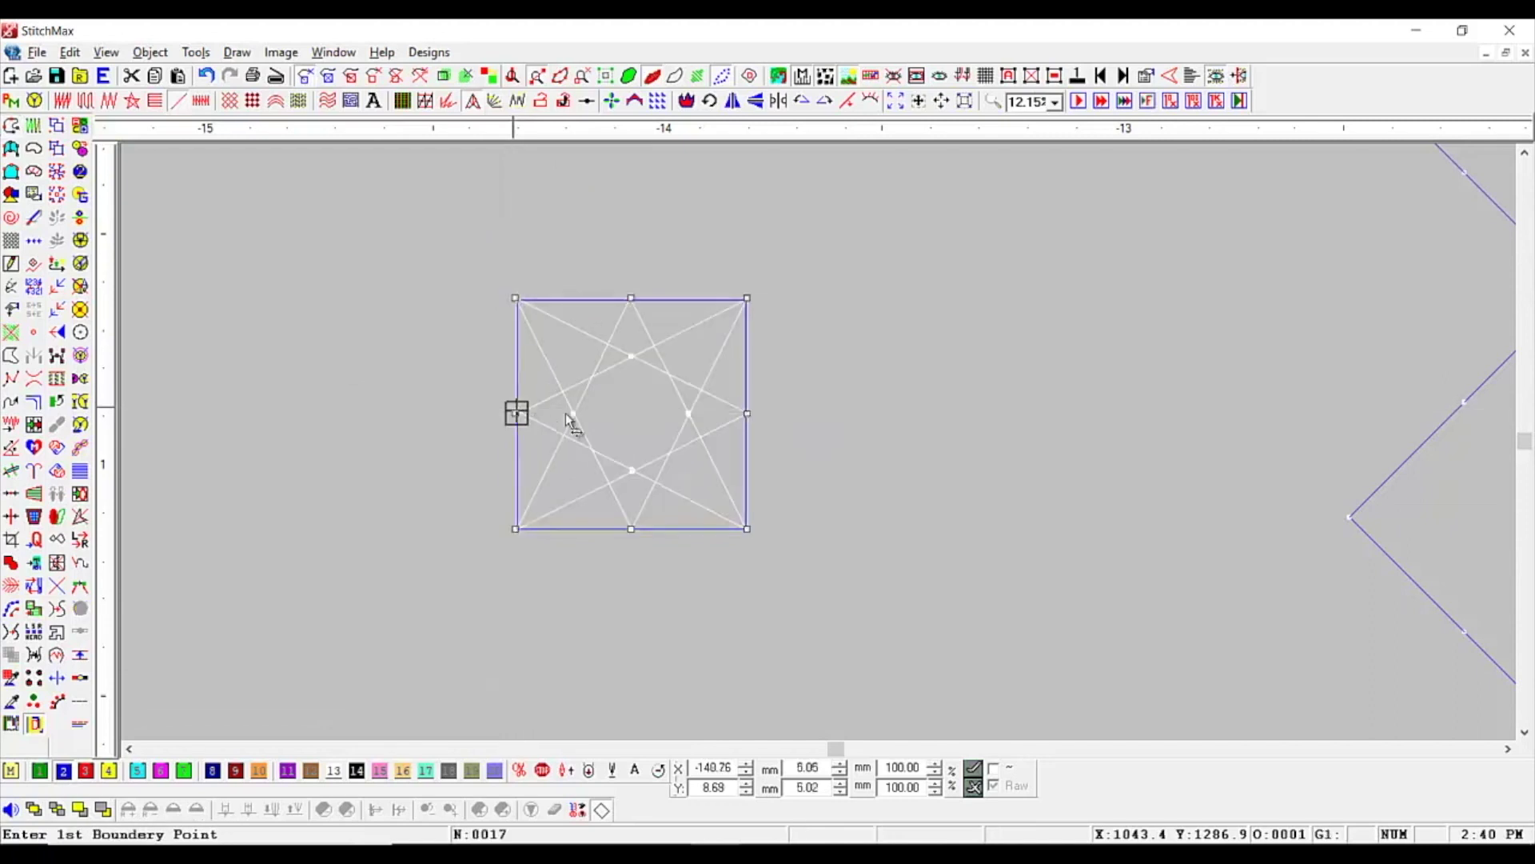
# Increase the stitch length of the star's line fill and delete the reference square around it
pyautogui.scroll(-4, 620, 406)
pyautogui.press('f')
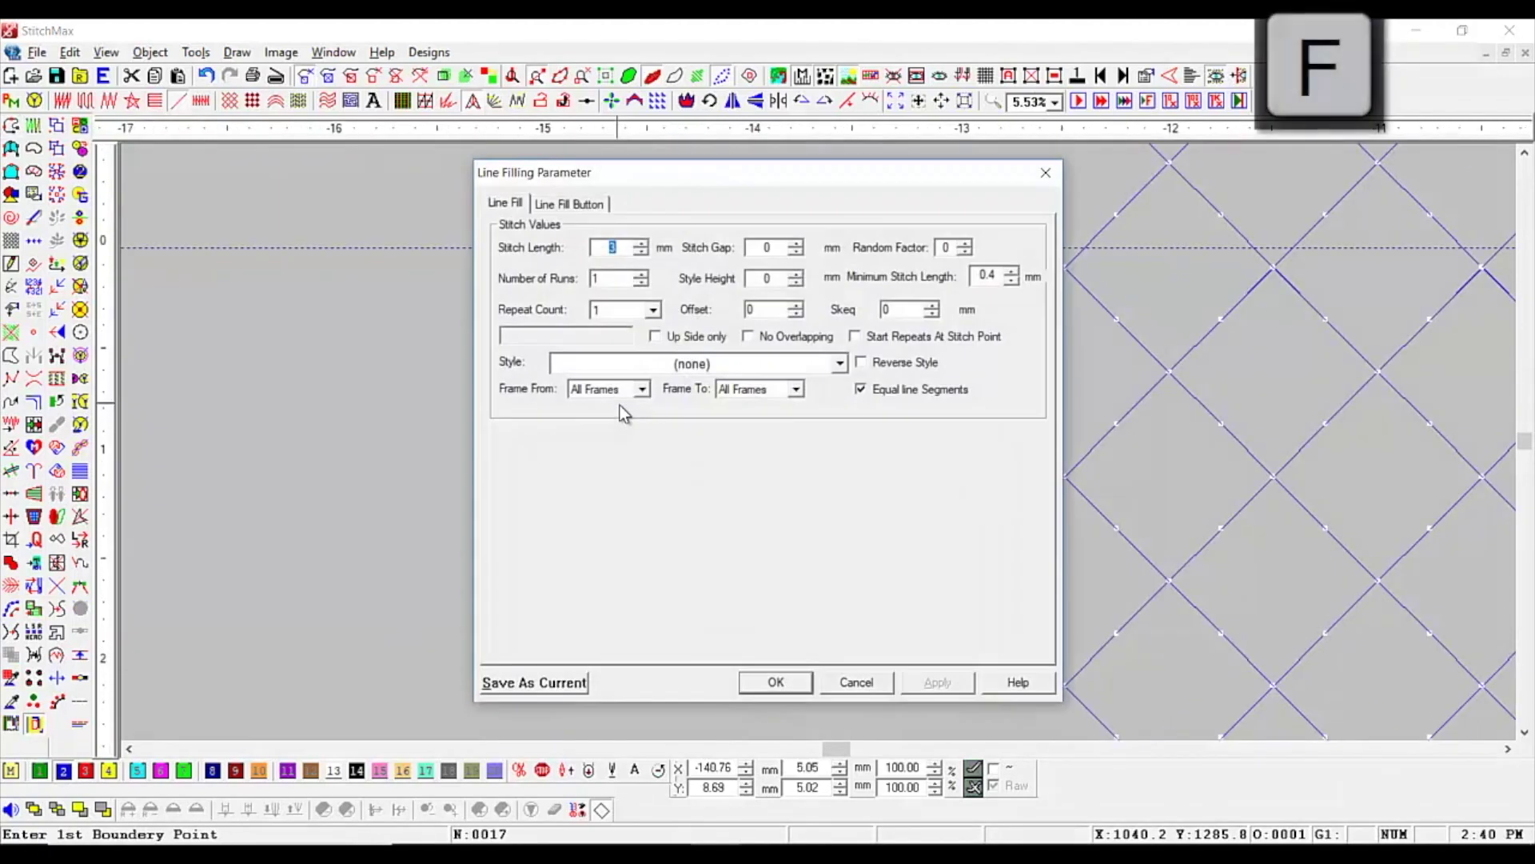
pyautogui.press('Return')
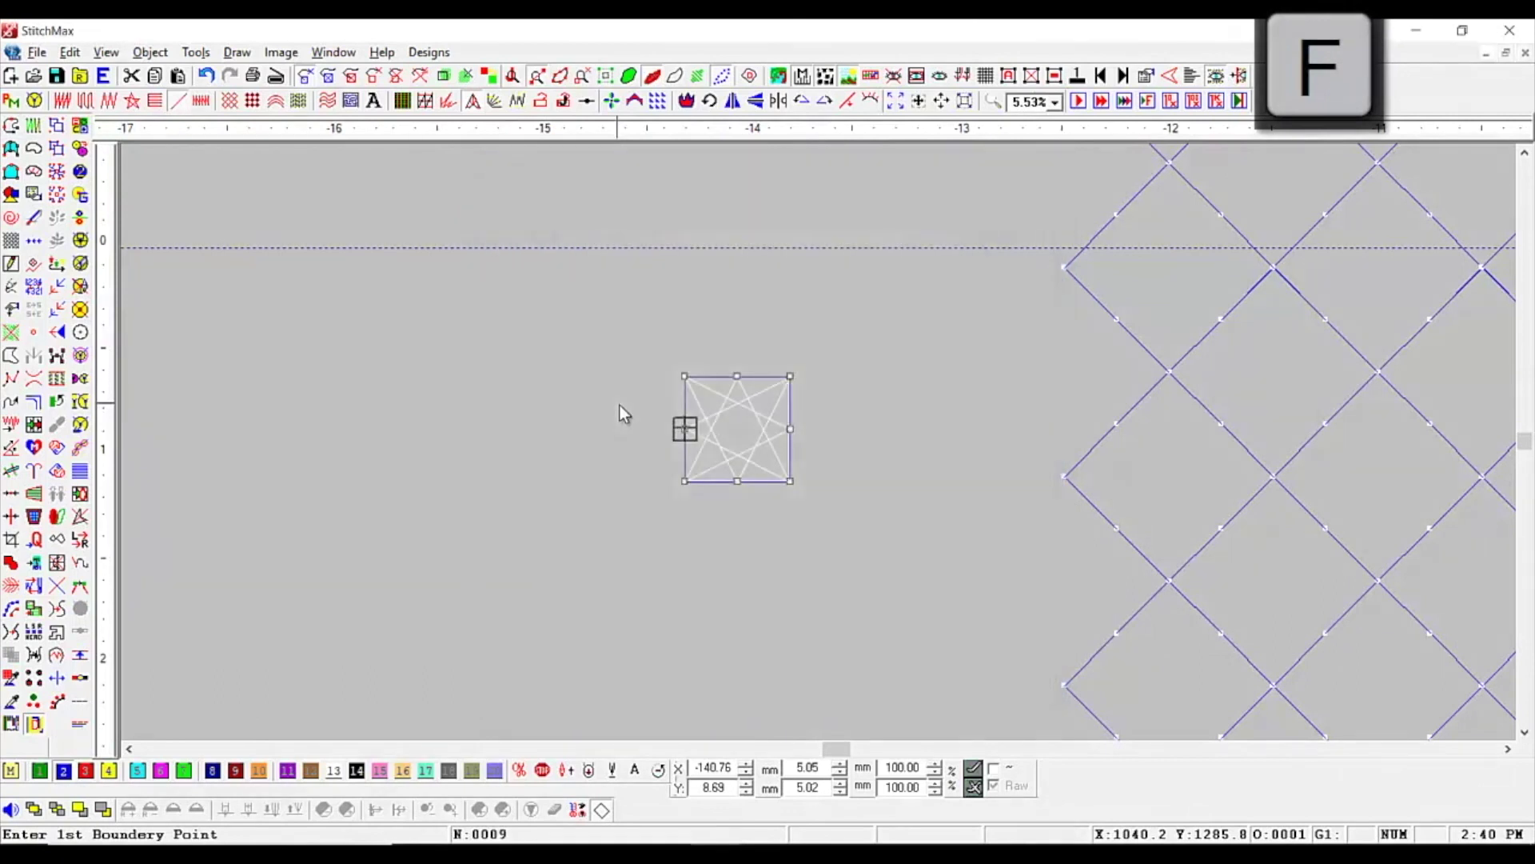
pyautogui.click(771, 376)
pyautogui.press('Delete')
pyautogui.scroll(-2, 770, 374)
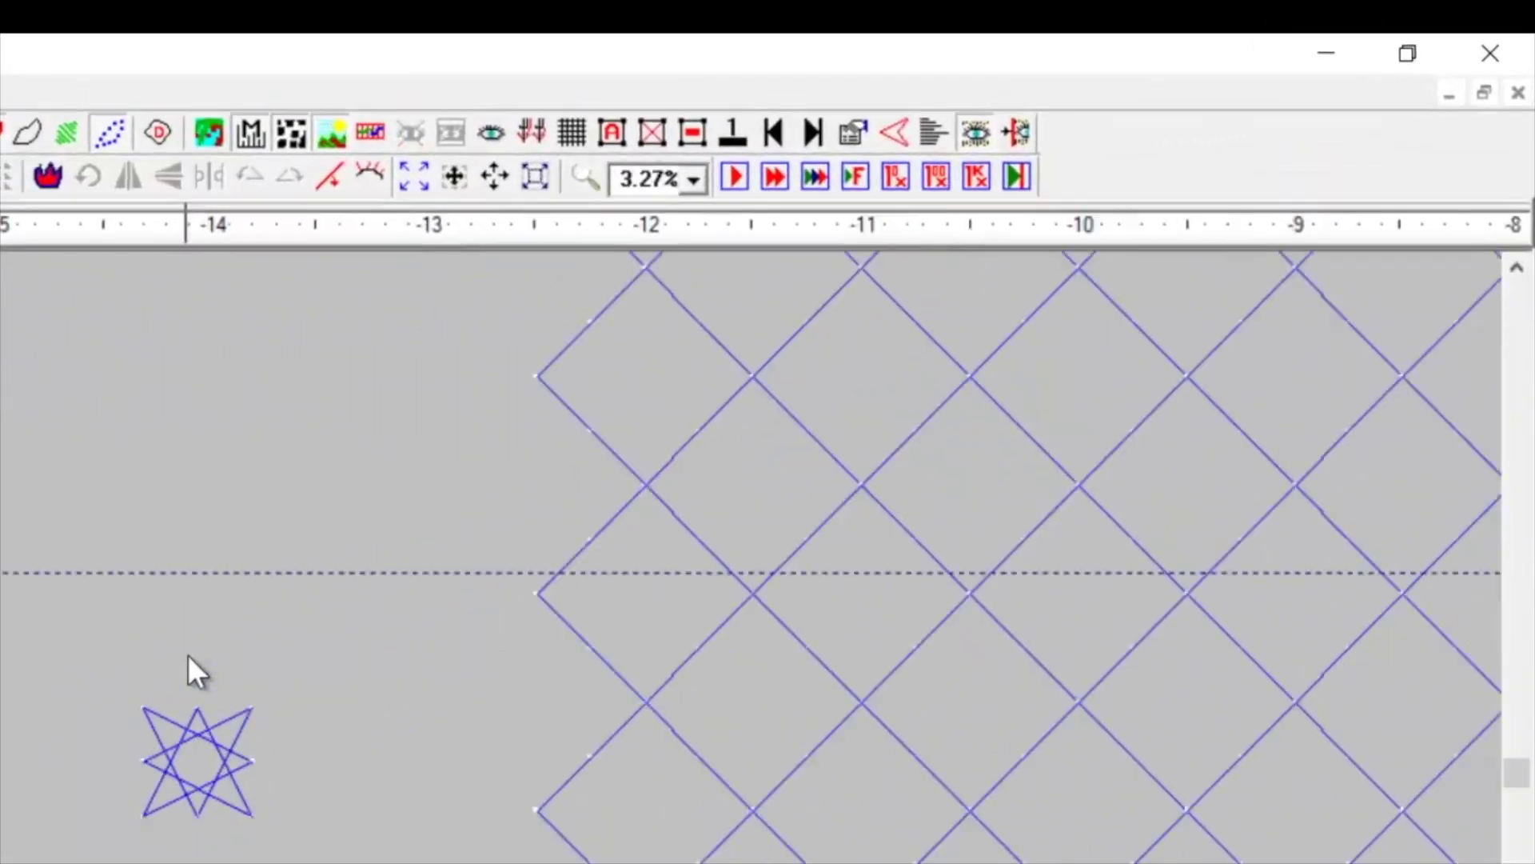
# Select the star and set its area edge type to Pattern in the filling attributes
pyautogui.scroll(-2, 189, 655)
pyautogui.moveTo(2, 524); pyautogui.dragTo(1489, 862)
pyautogui.scroll(-2, 751, 557)
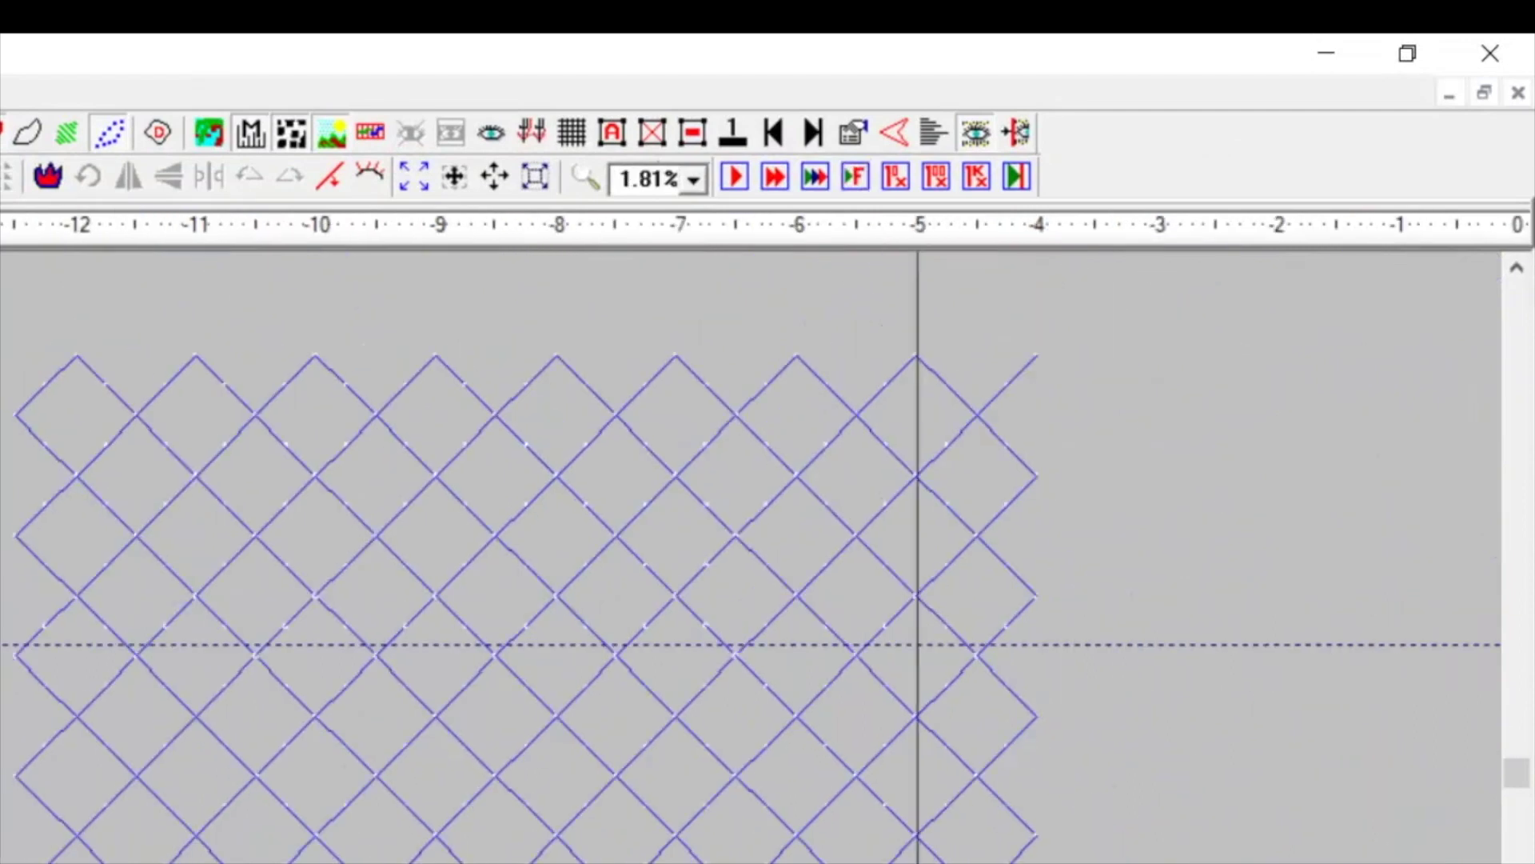
pyautogui.hotkey('ctrl', 'a')
pyautogui.click(861, 128)
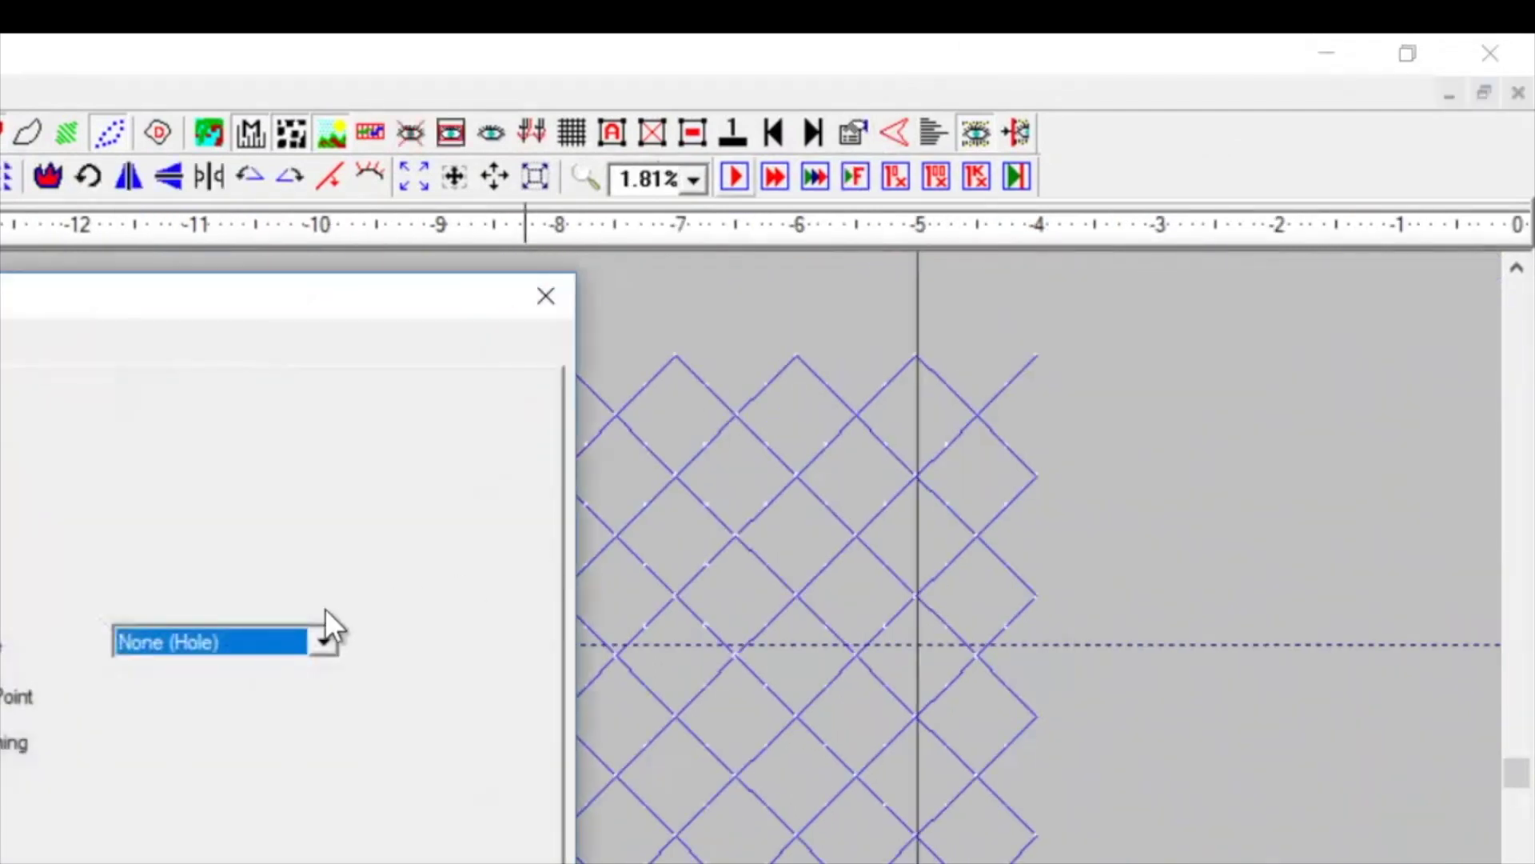
pyautogui.click(304, 637)
pyautogui.click(257, 706)
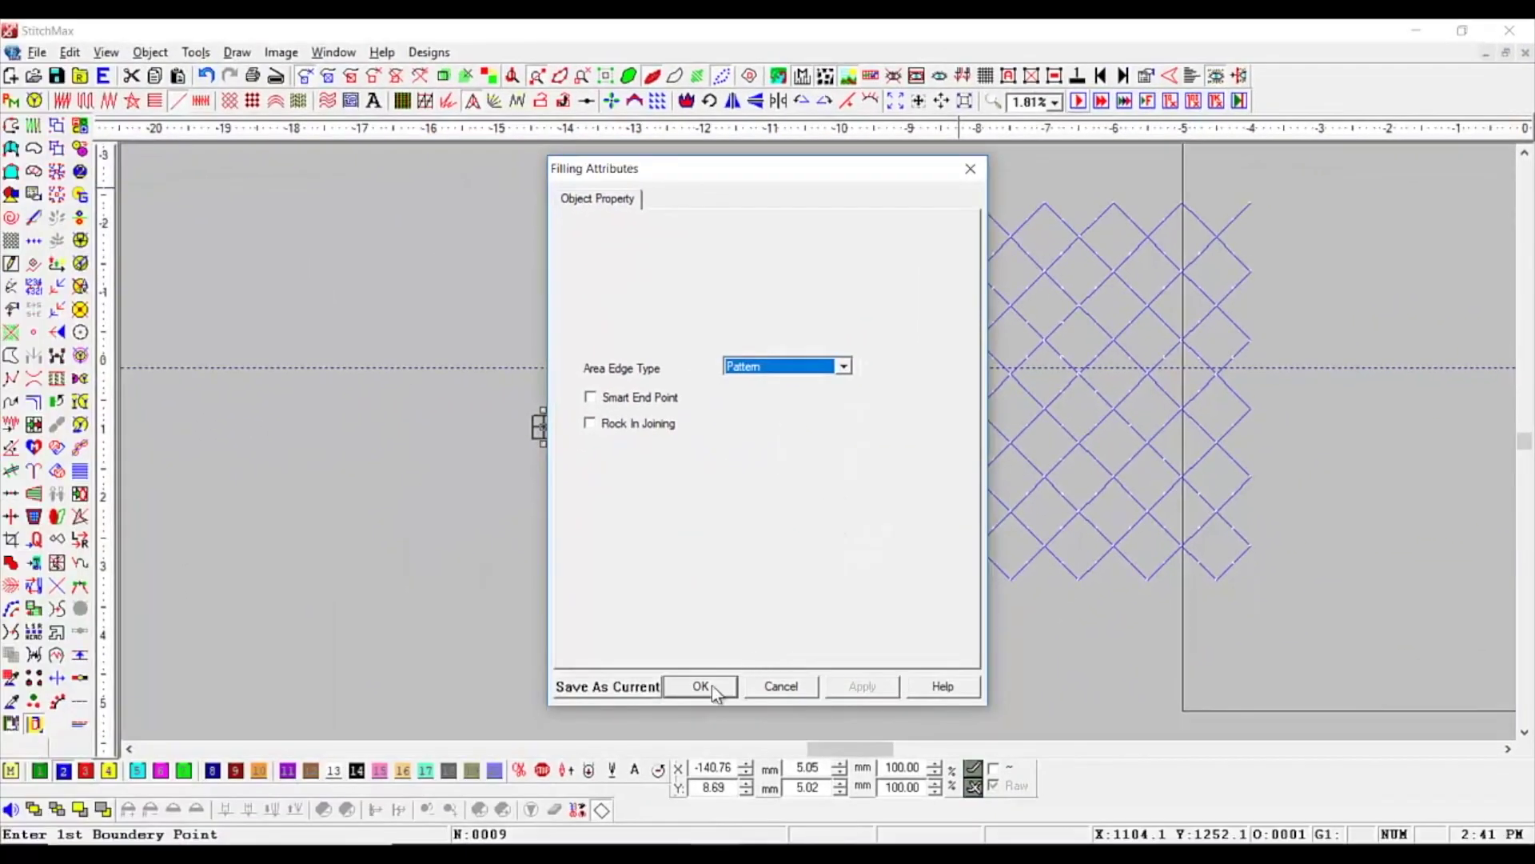
pyautogui.click(658, 719)
# Select the lattice canvas together with the star and replace the canvas's crosses with the star pattern
pyautogui.moveTo(462, 236); pyautogui.dragTo(1515, 640)
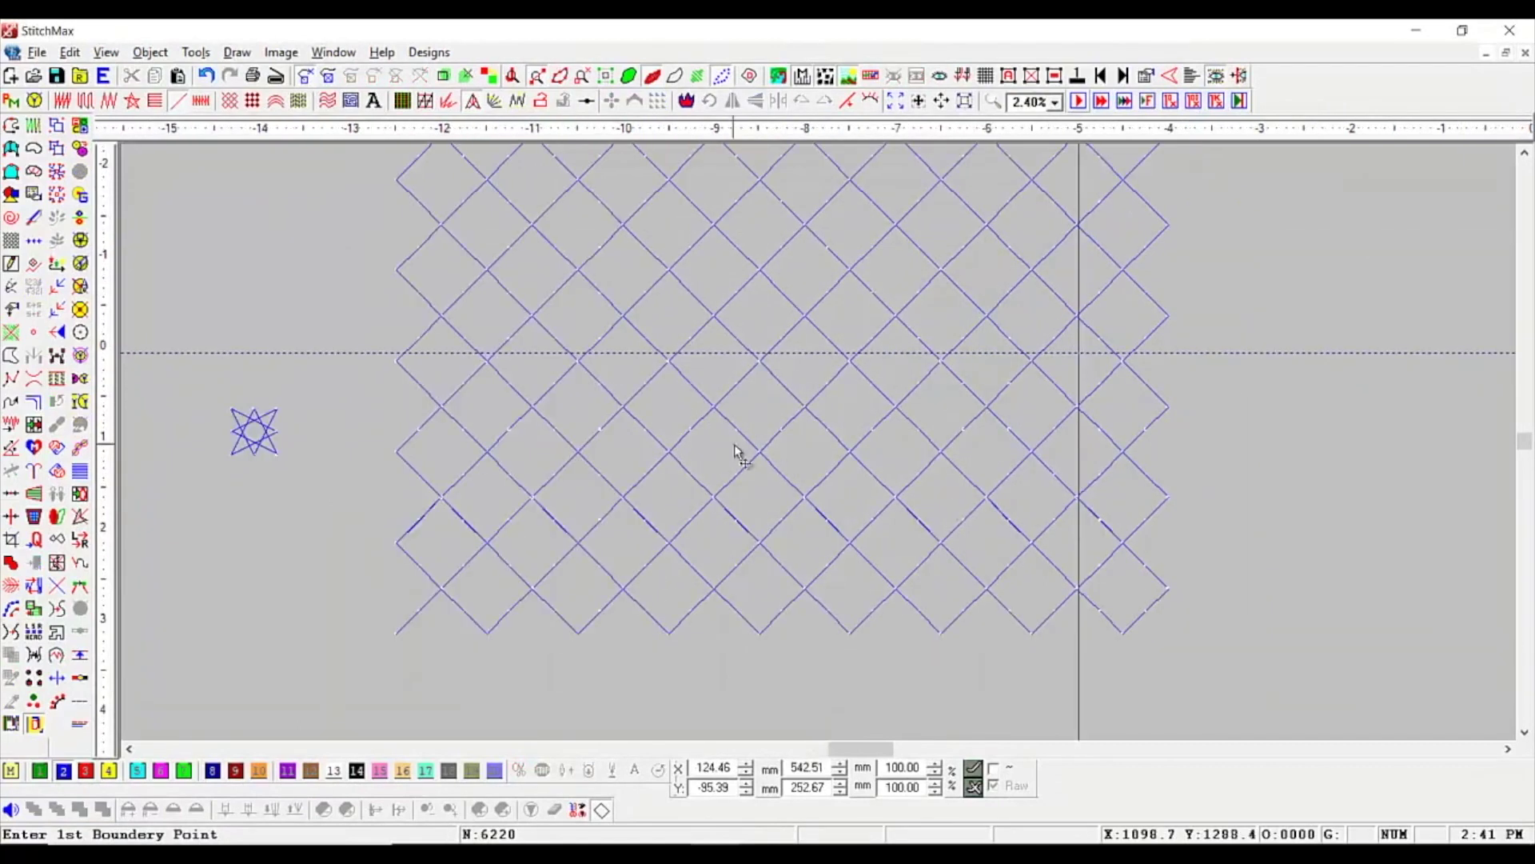
pyautogui.click(734, 444)
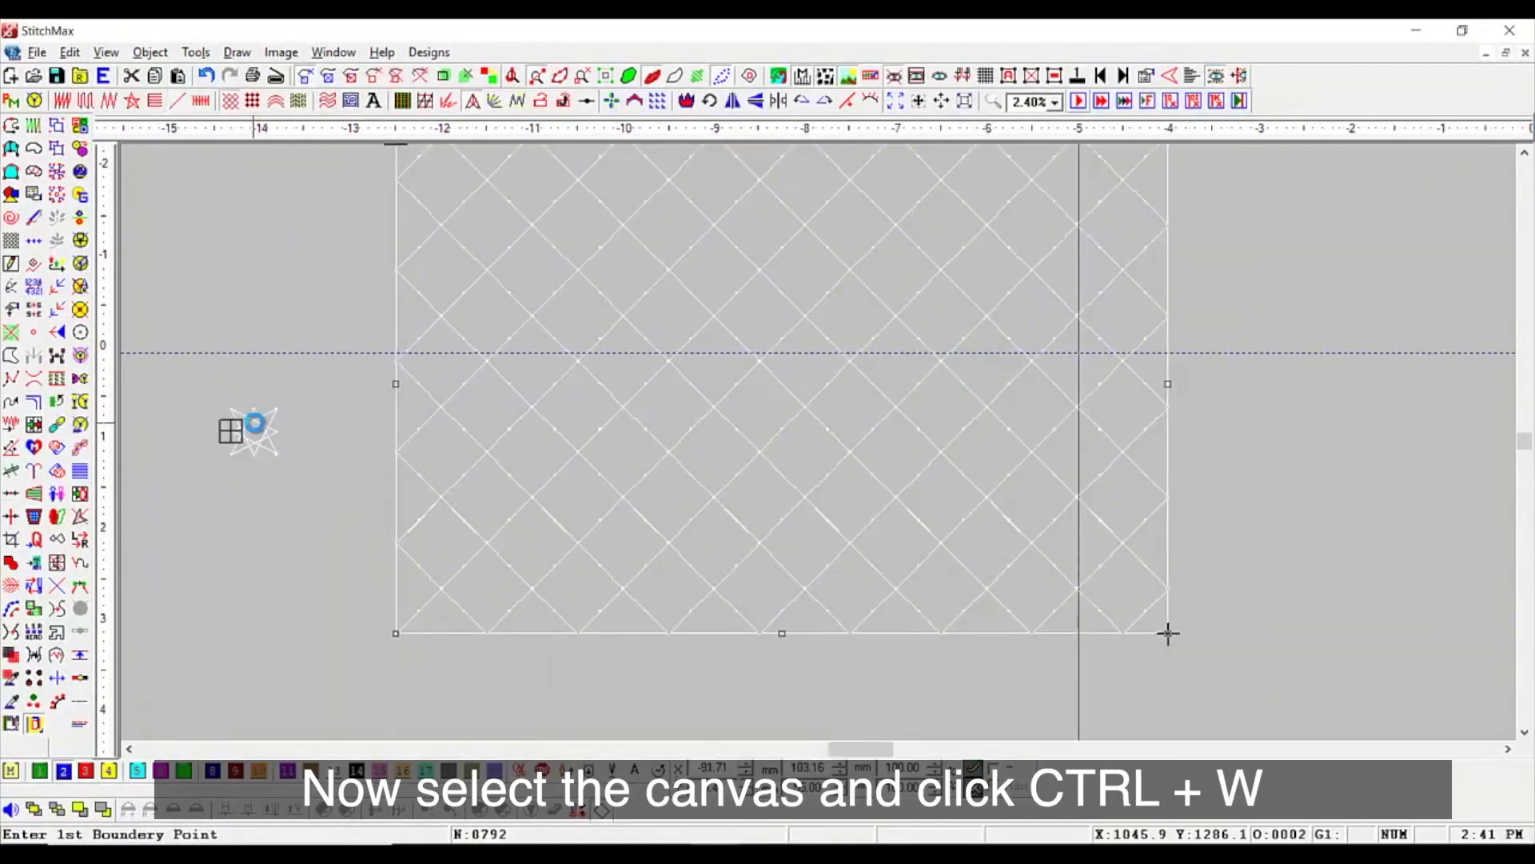
pyautogui.hotkey('ctrl', 'w')
pyautogui.scroll(-2, 314, 406)
pyautogui.press('z')
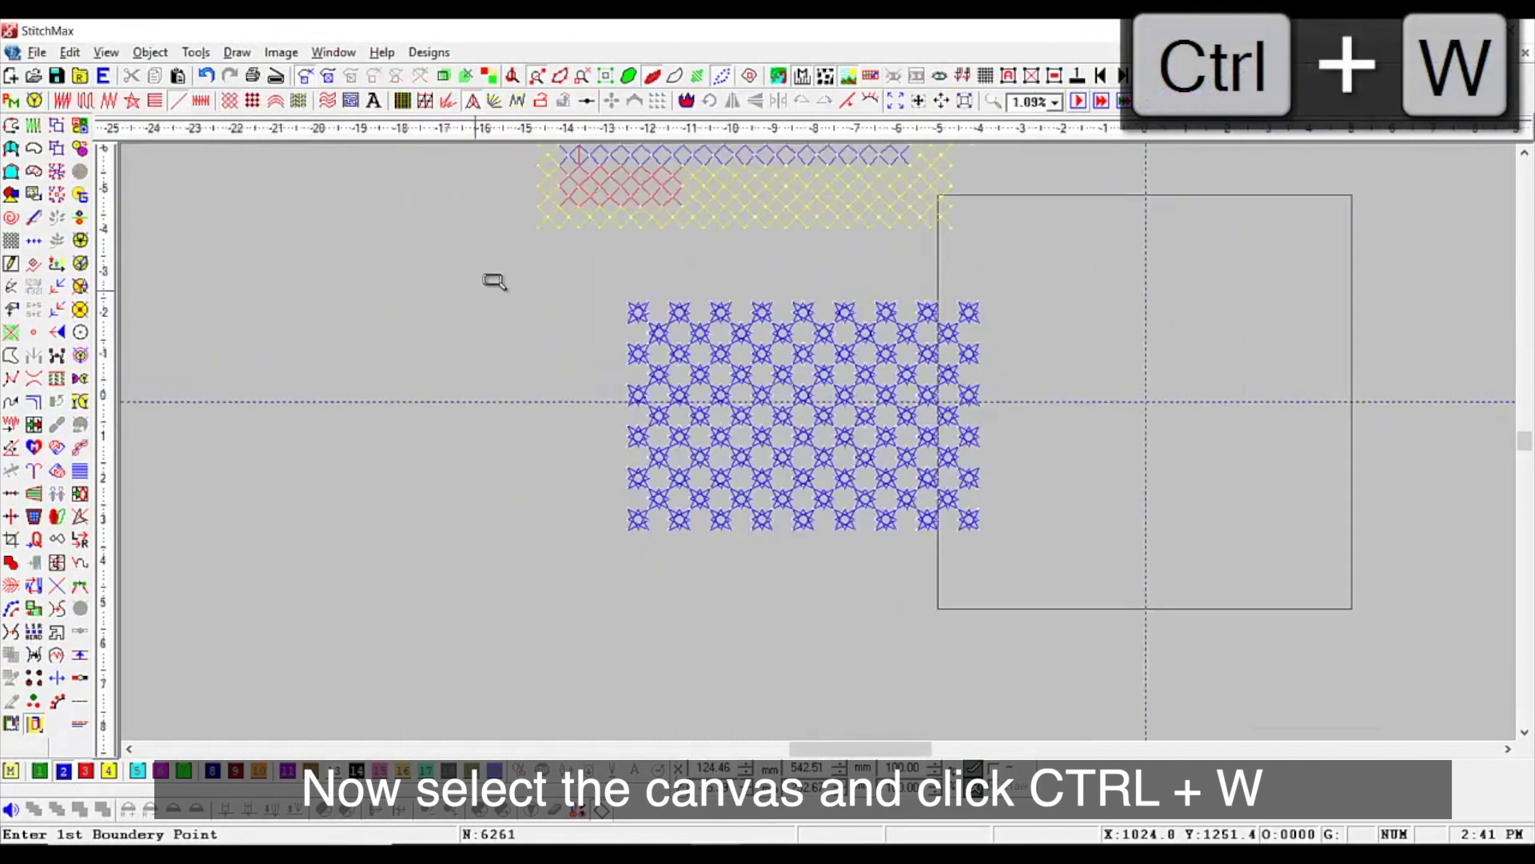
pyautogui.moveTo(542, 264); pyautogui.dragTo(1089, 524)
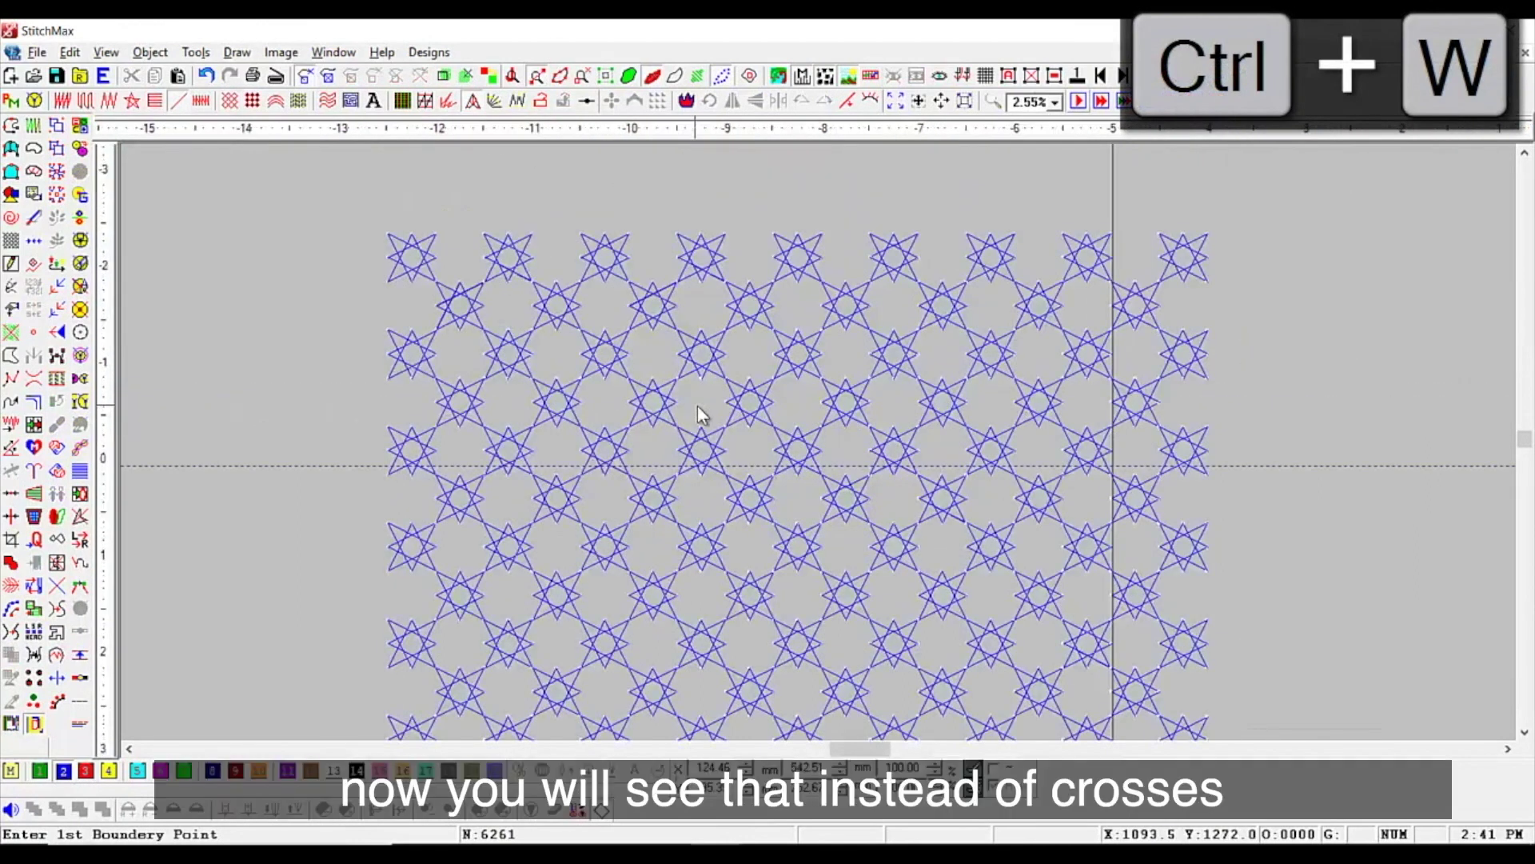
pyautogui.click(693, 361)
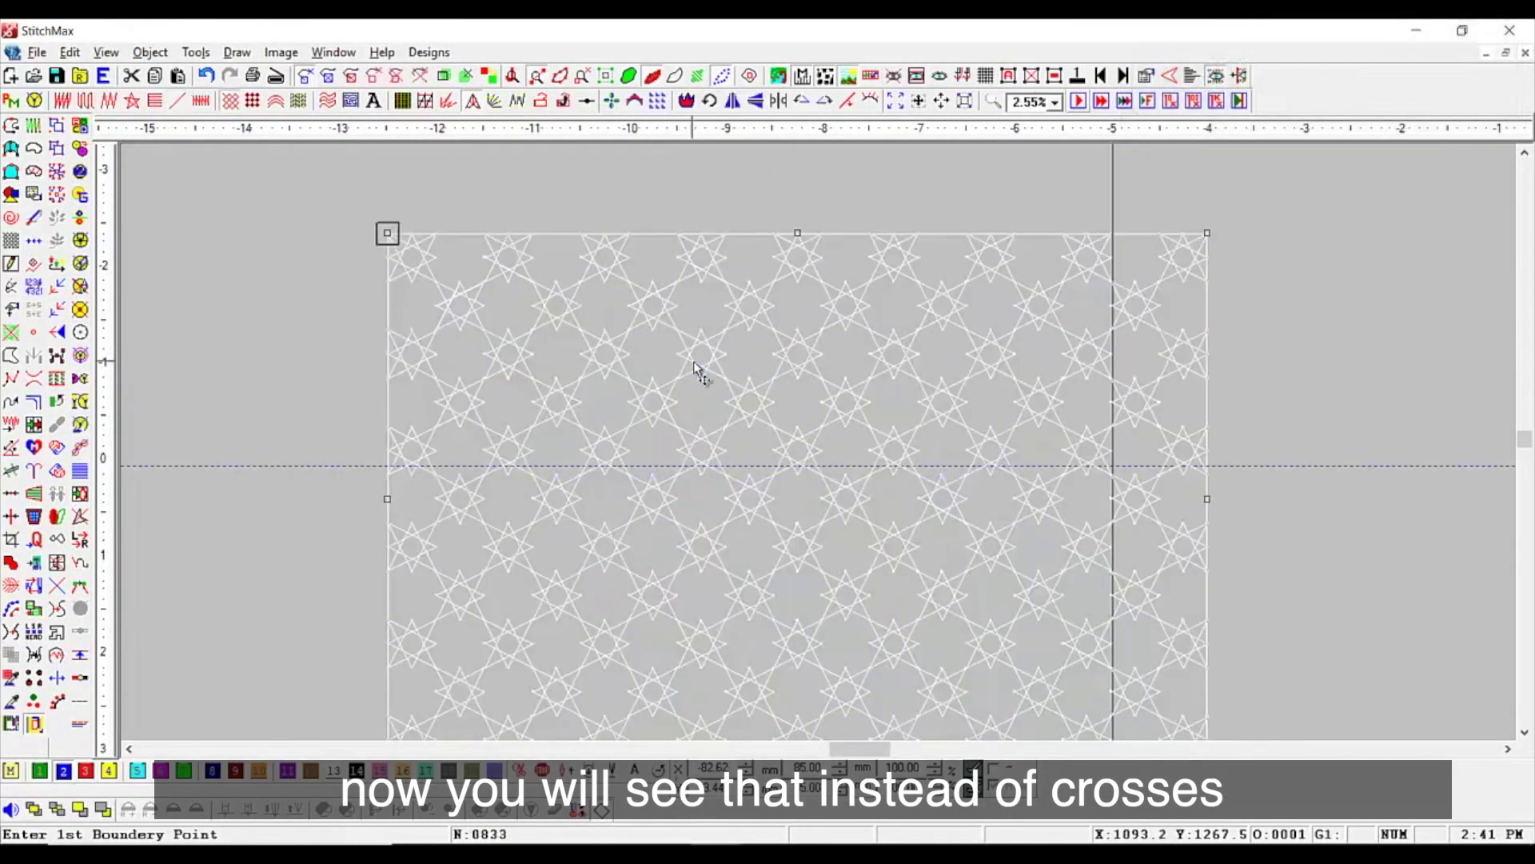
pyautogui.scroll(-2, 693, 361)
pyautogui.press('z')
pyautogui.moveTo(503, 310); pyautogui.dragTo(1057, 644)
pyautogui.scroll(-1, 395, 450)
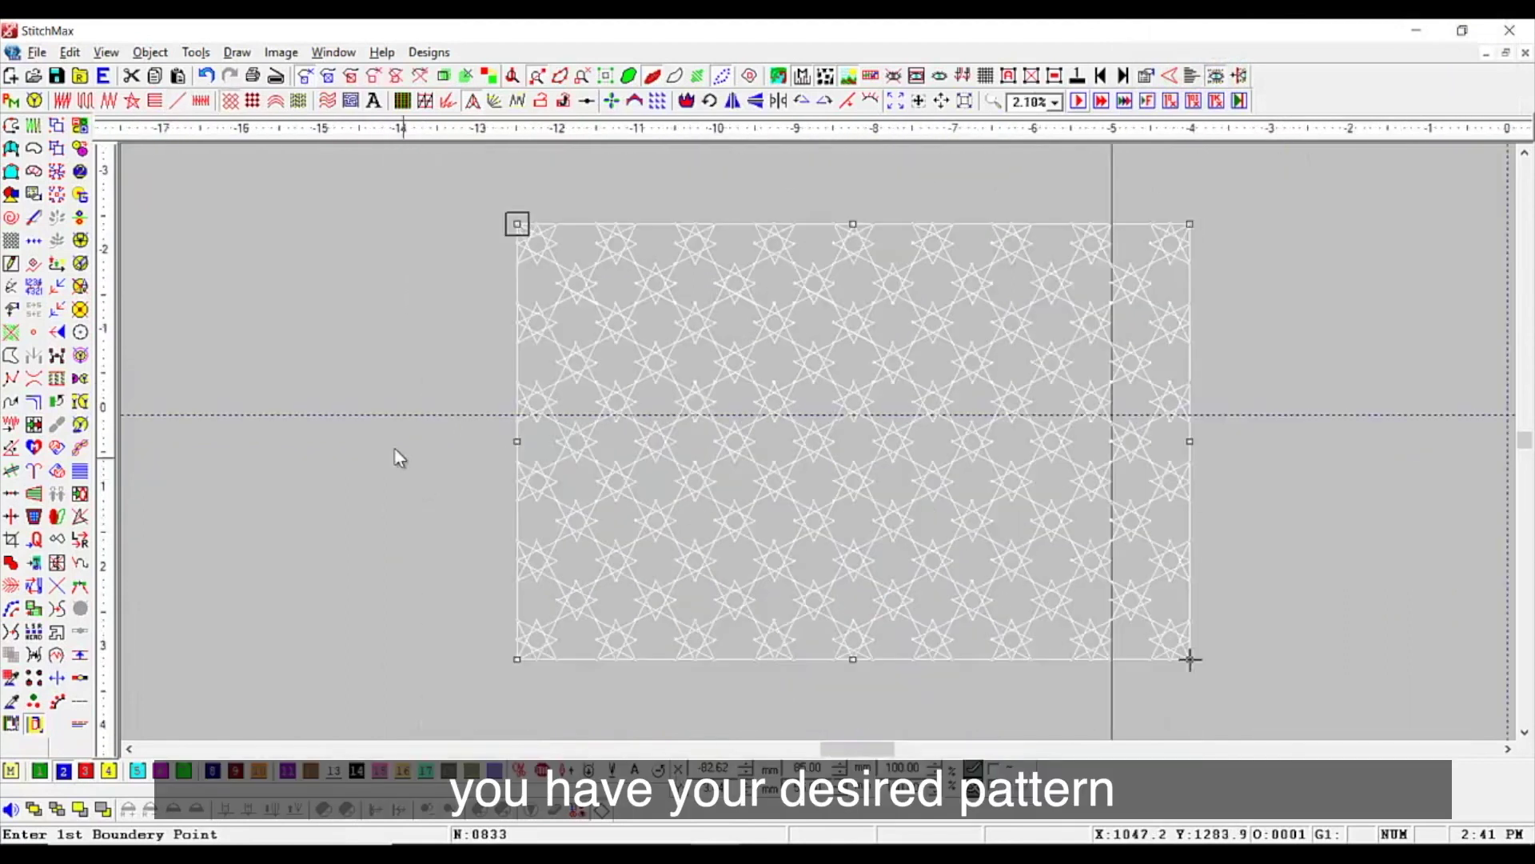
# Edit the star-patterned canvas, adding a small cluster of extra cross stitches in its upper half, and regenerate it
pyautogui.click(395, 449)
pyautogui.press('z')
pyautogui.moveTo(453, 323); pyautogui.dragTo(1062, 681)
pyautogui.click(898, 496)
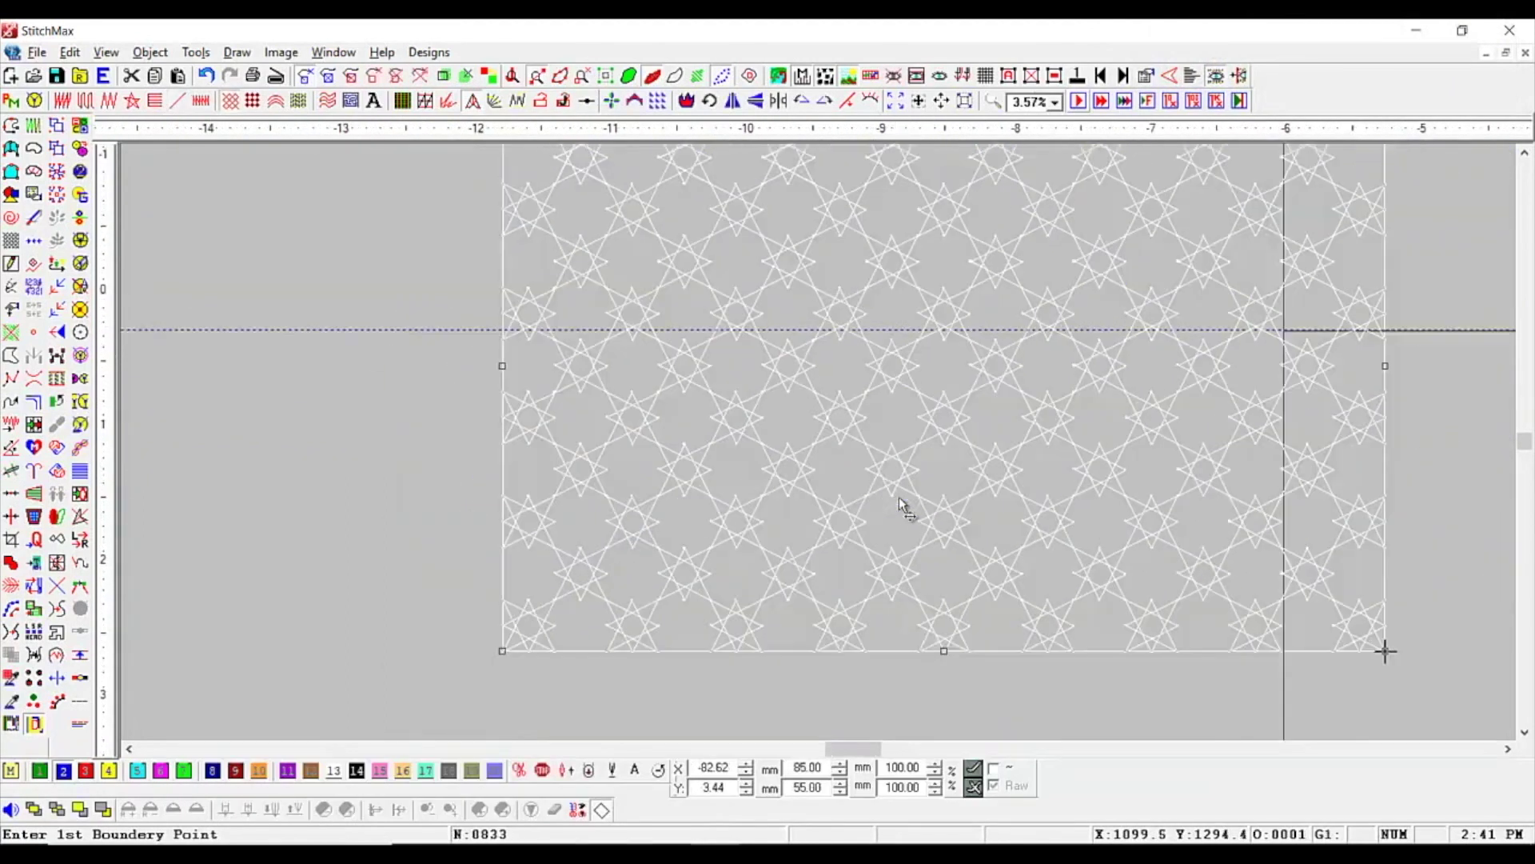
pyautogui.press('n')
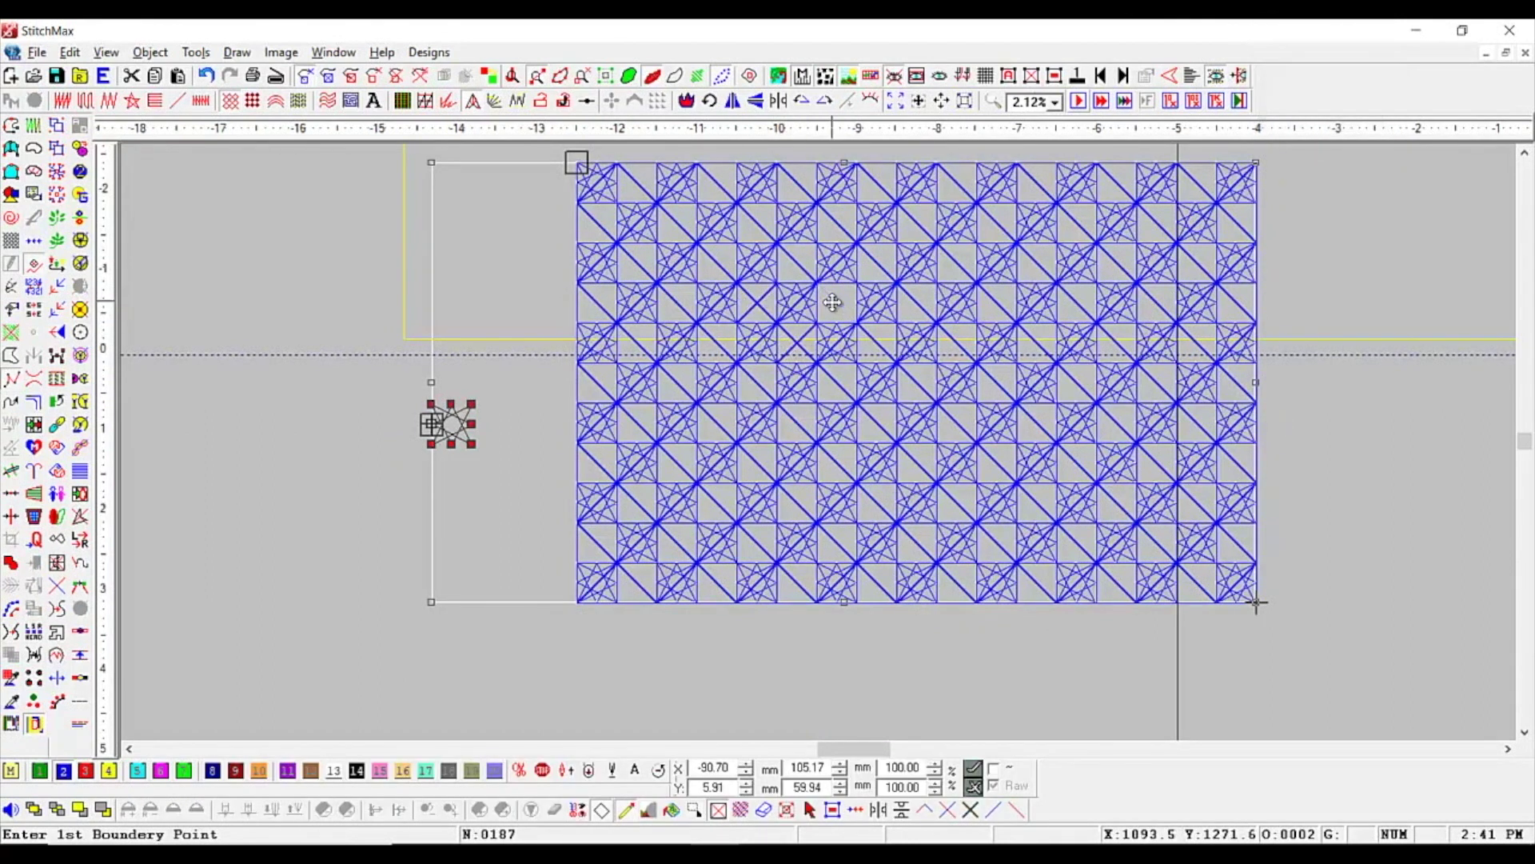
pyautogui.press('n')
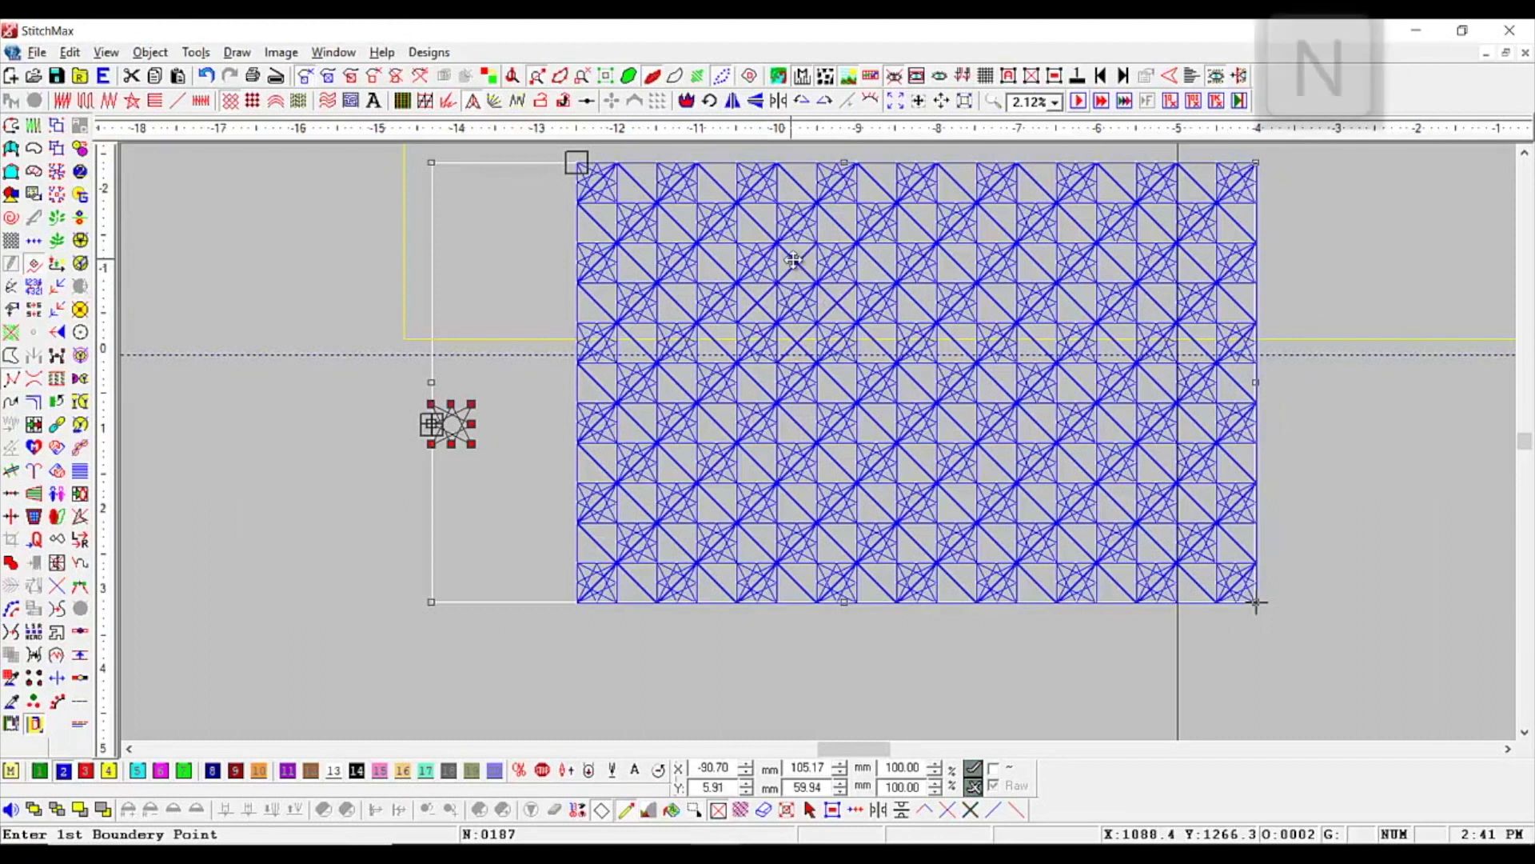
pyautogui.moveTo(416, 226); pyautogui.dragTo(1278, 492)
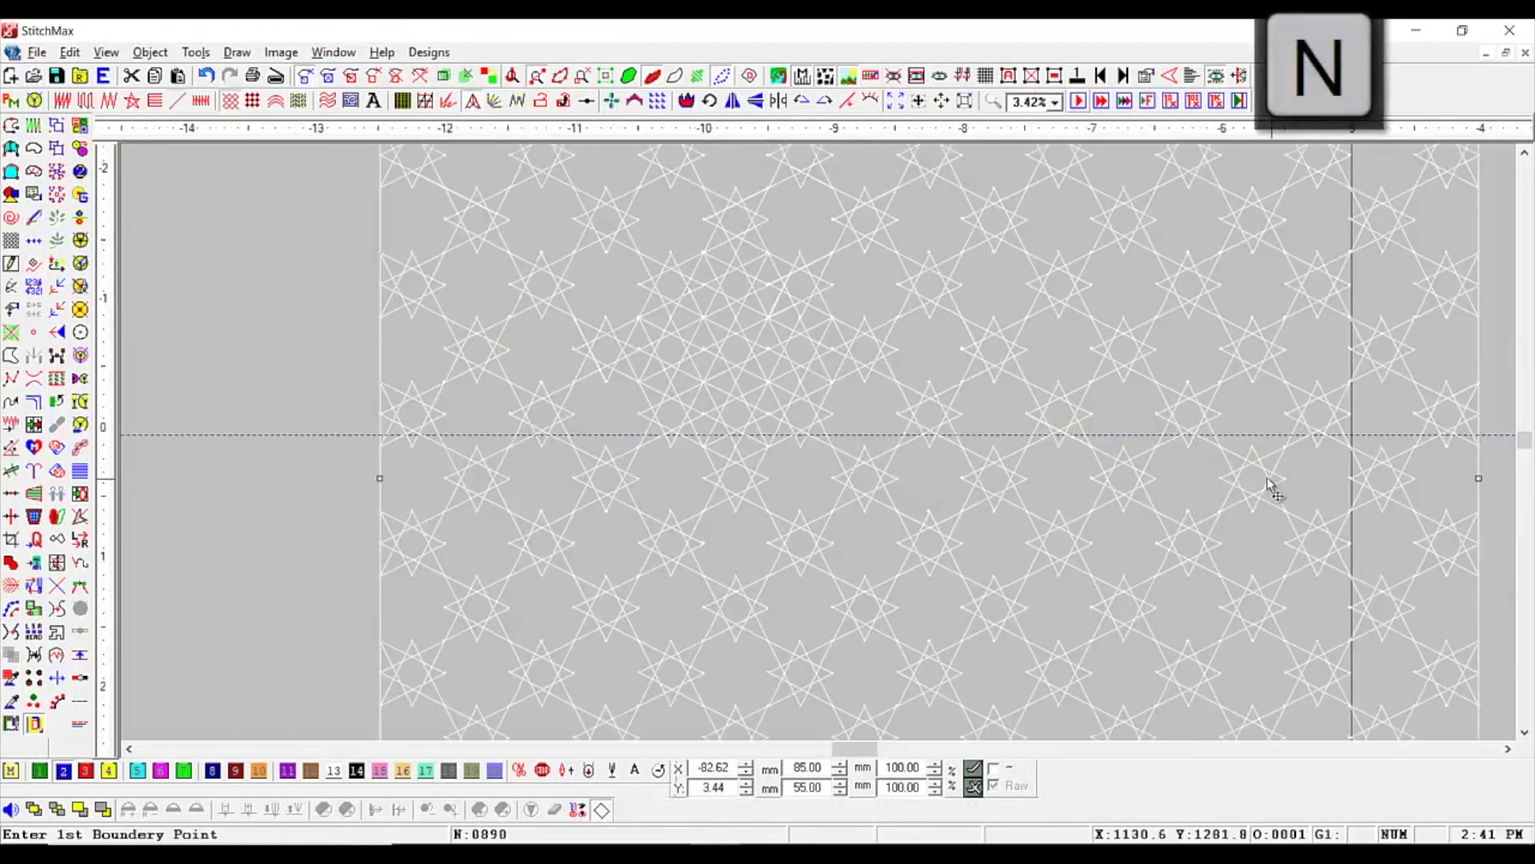
pyautogui.press('n')
pyautogui.scroll(-1, 312, 472)
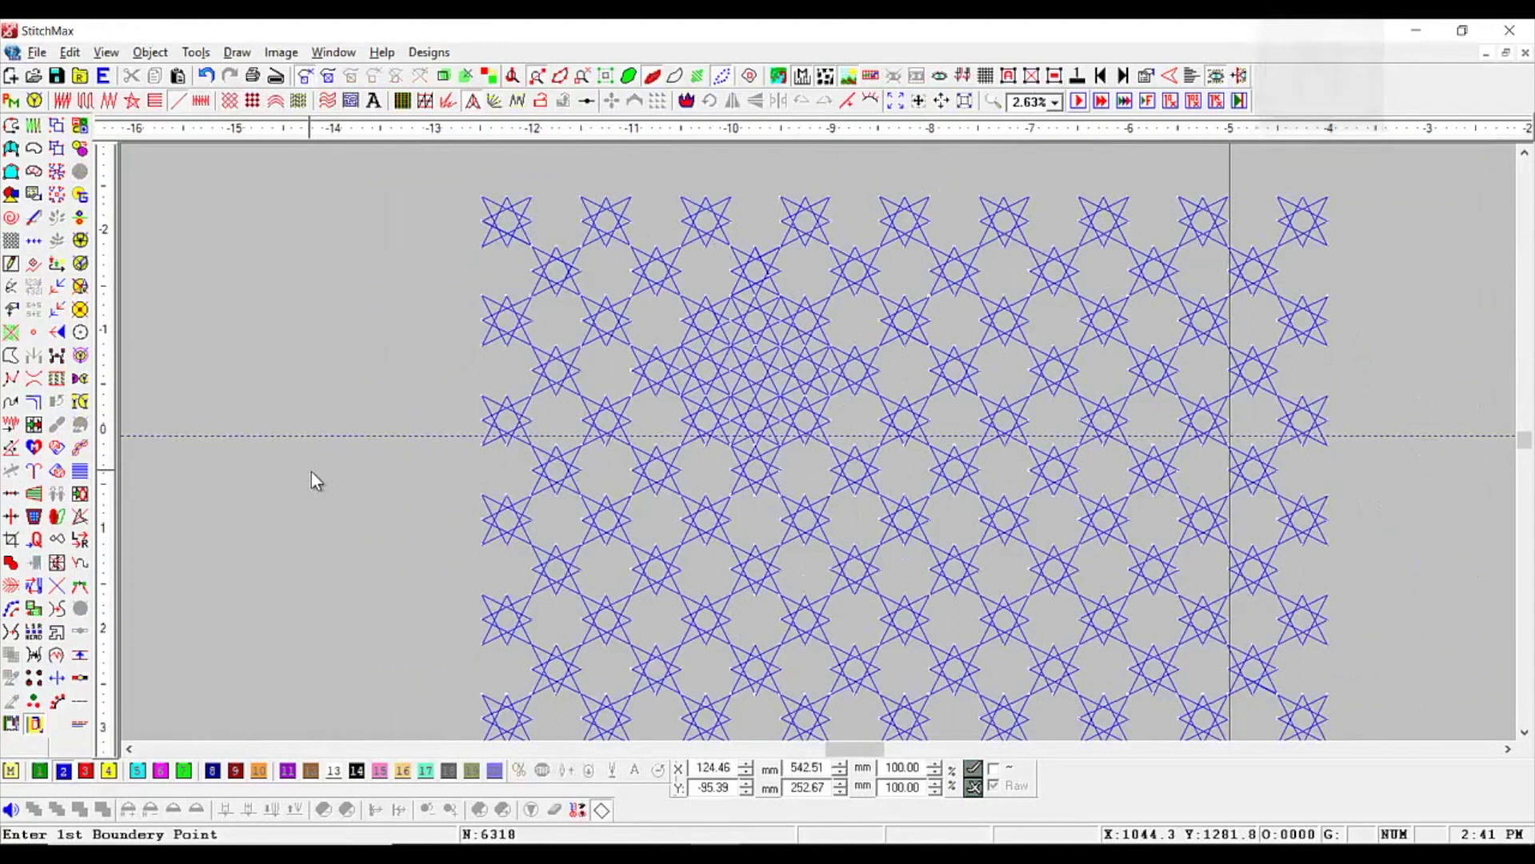
# Compare the plain stitch view with the realistic thread preview and examine the whole star-patterned canvas
pyautogui.press('t')
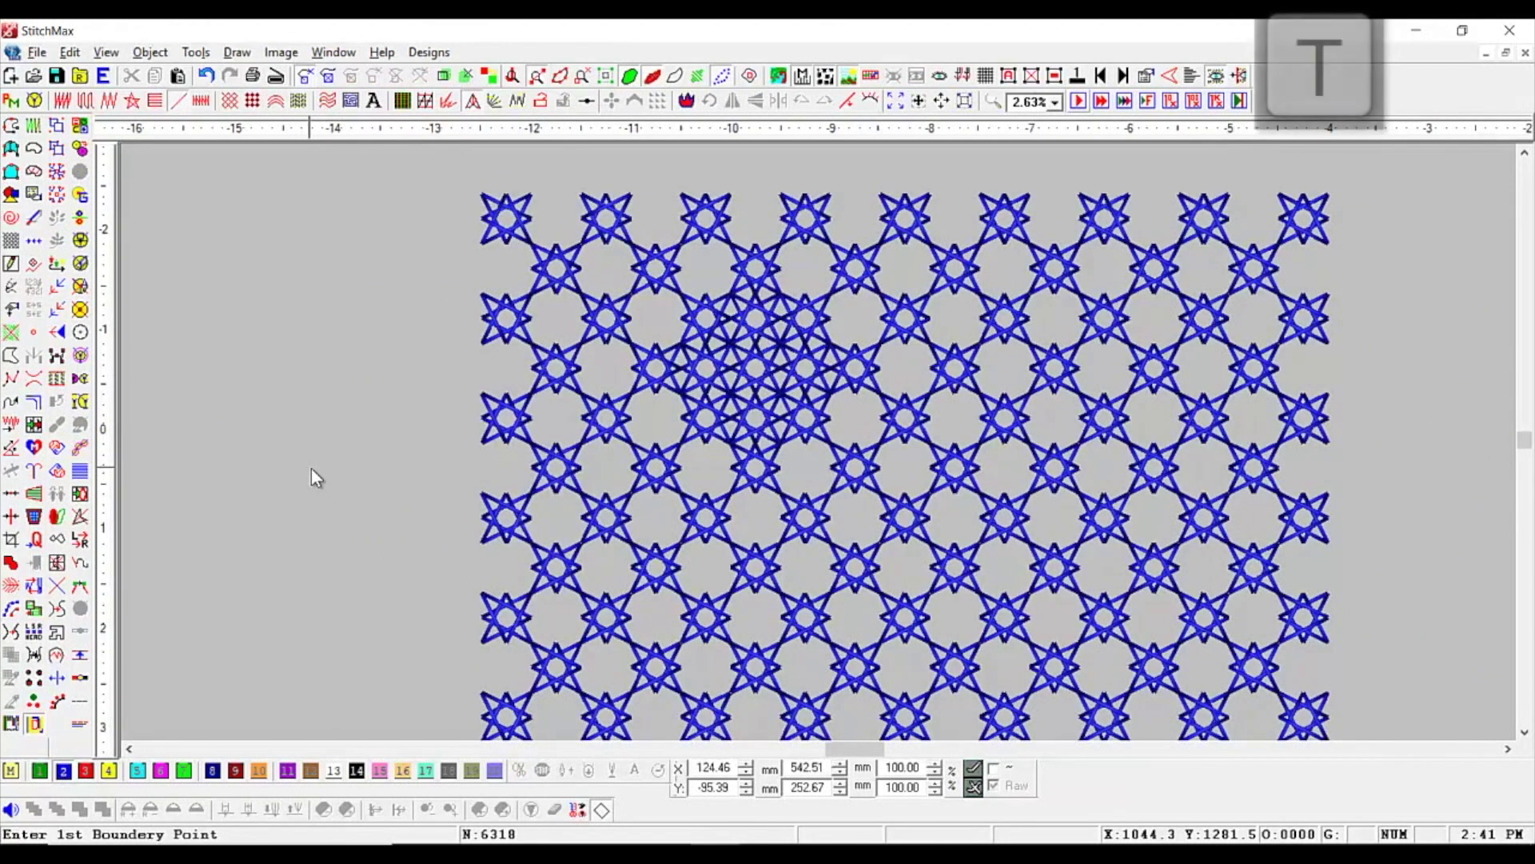
pyautogui.press('t')
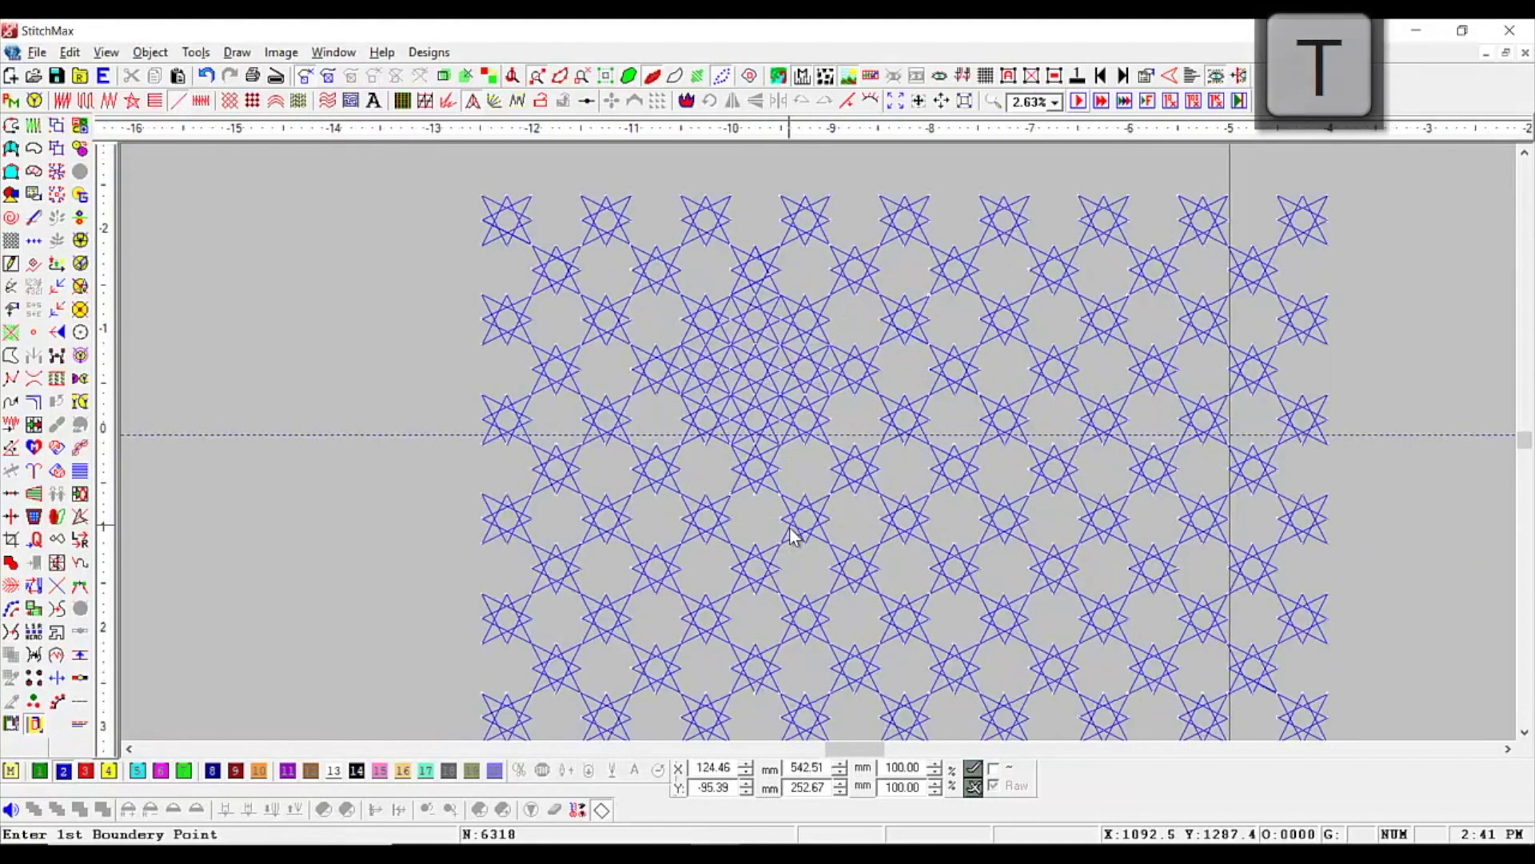
pyautogui.press('t')
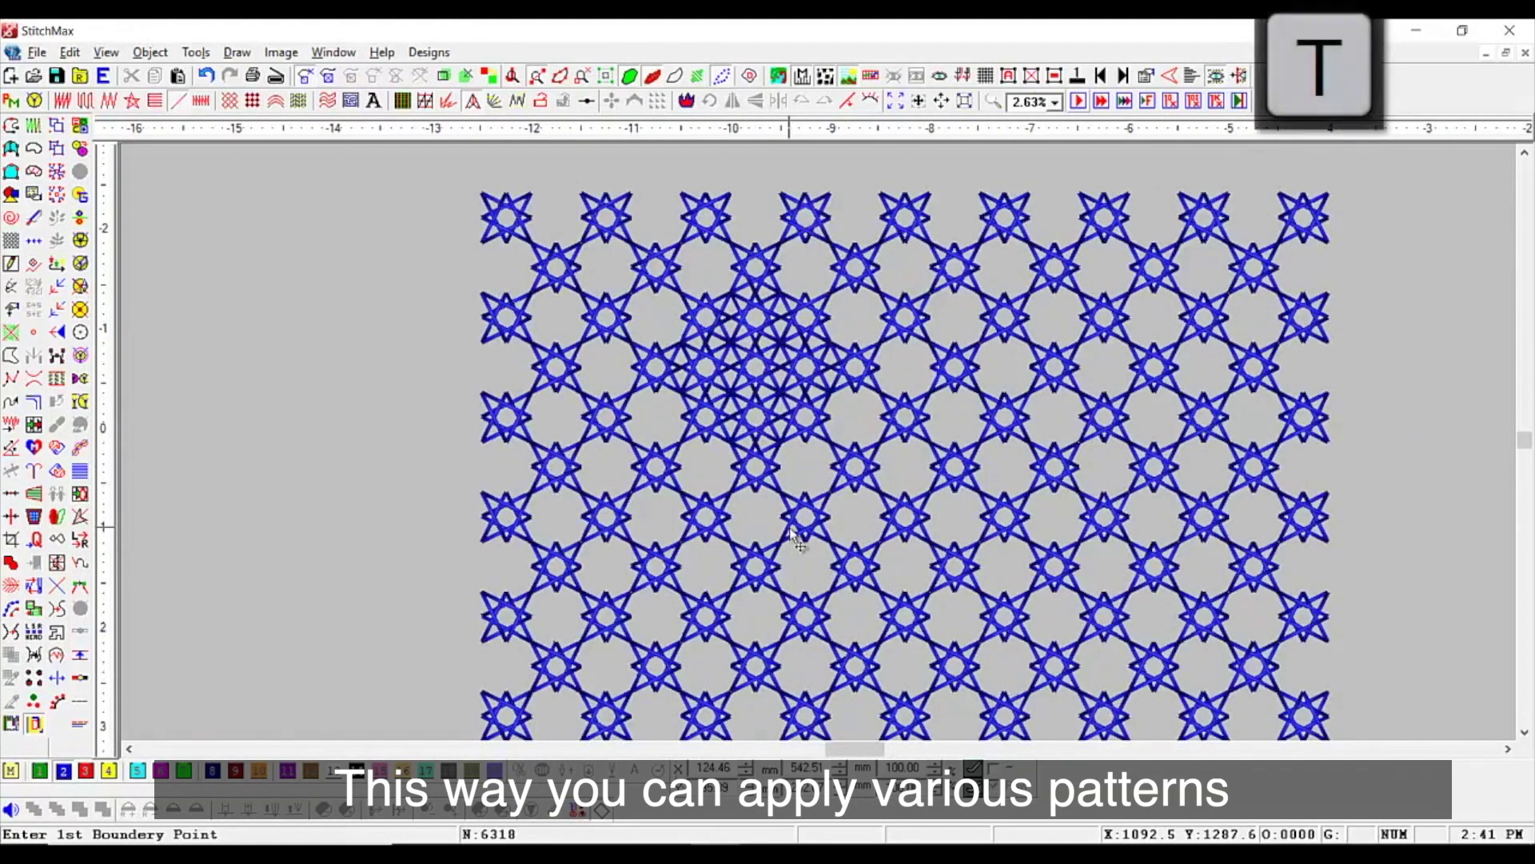
pyautogui.scroll(-3, 872, 538)
pyautogui.press('z')
pyautogui.moveTo(574, 292); pyautogui.dragTo(1242, 638)
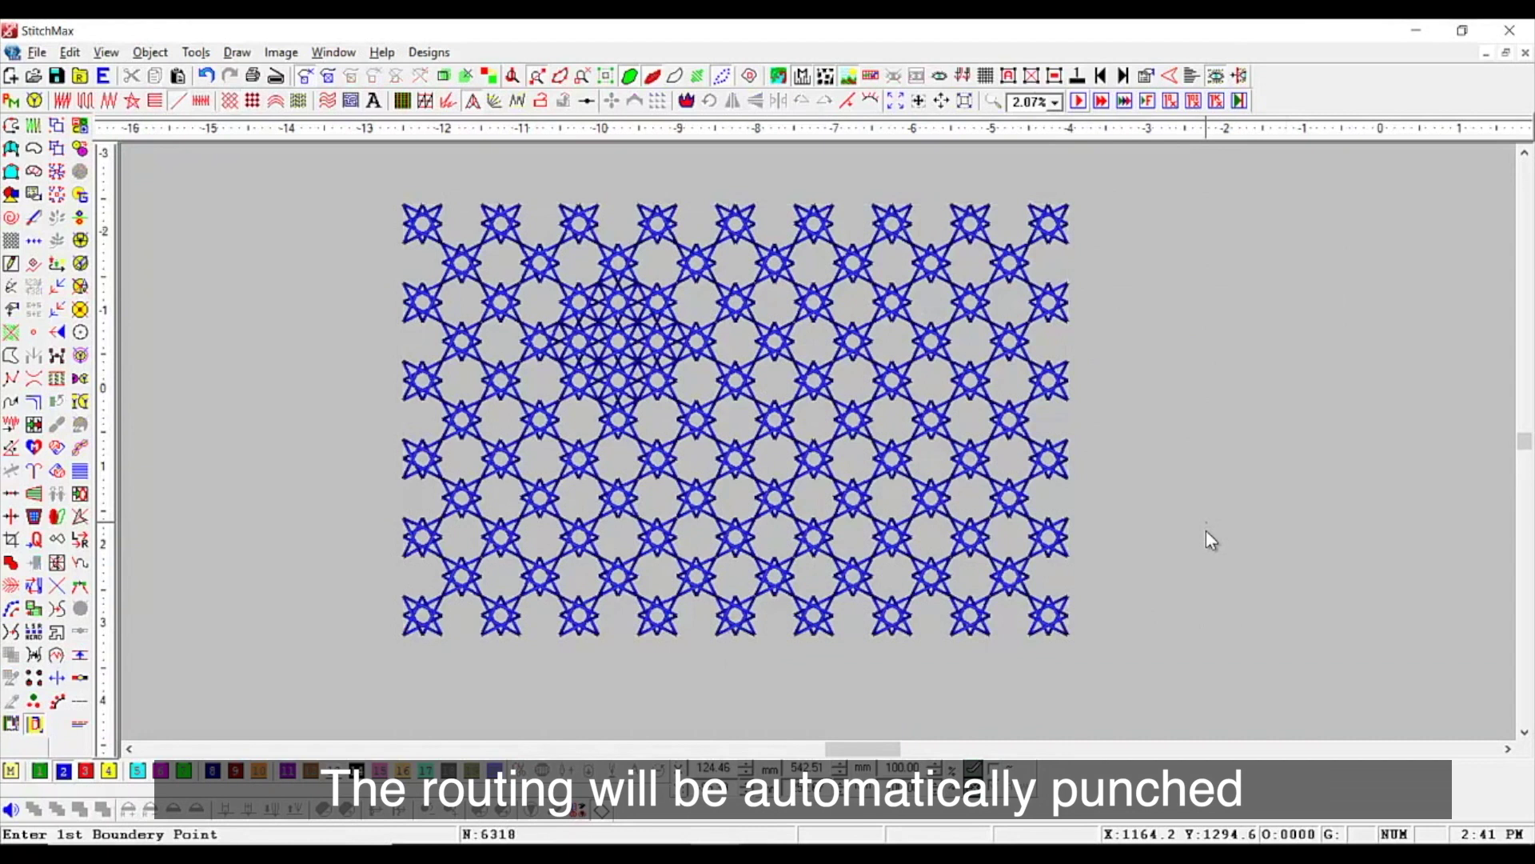
# Return to the plain stitch view and review the star canvas, the three-colour design and the leaf branch together
pyautogui.press('t')
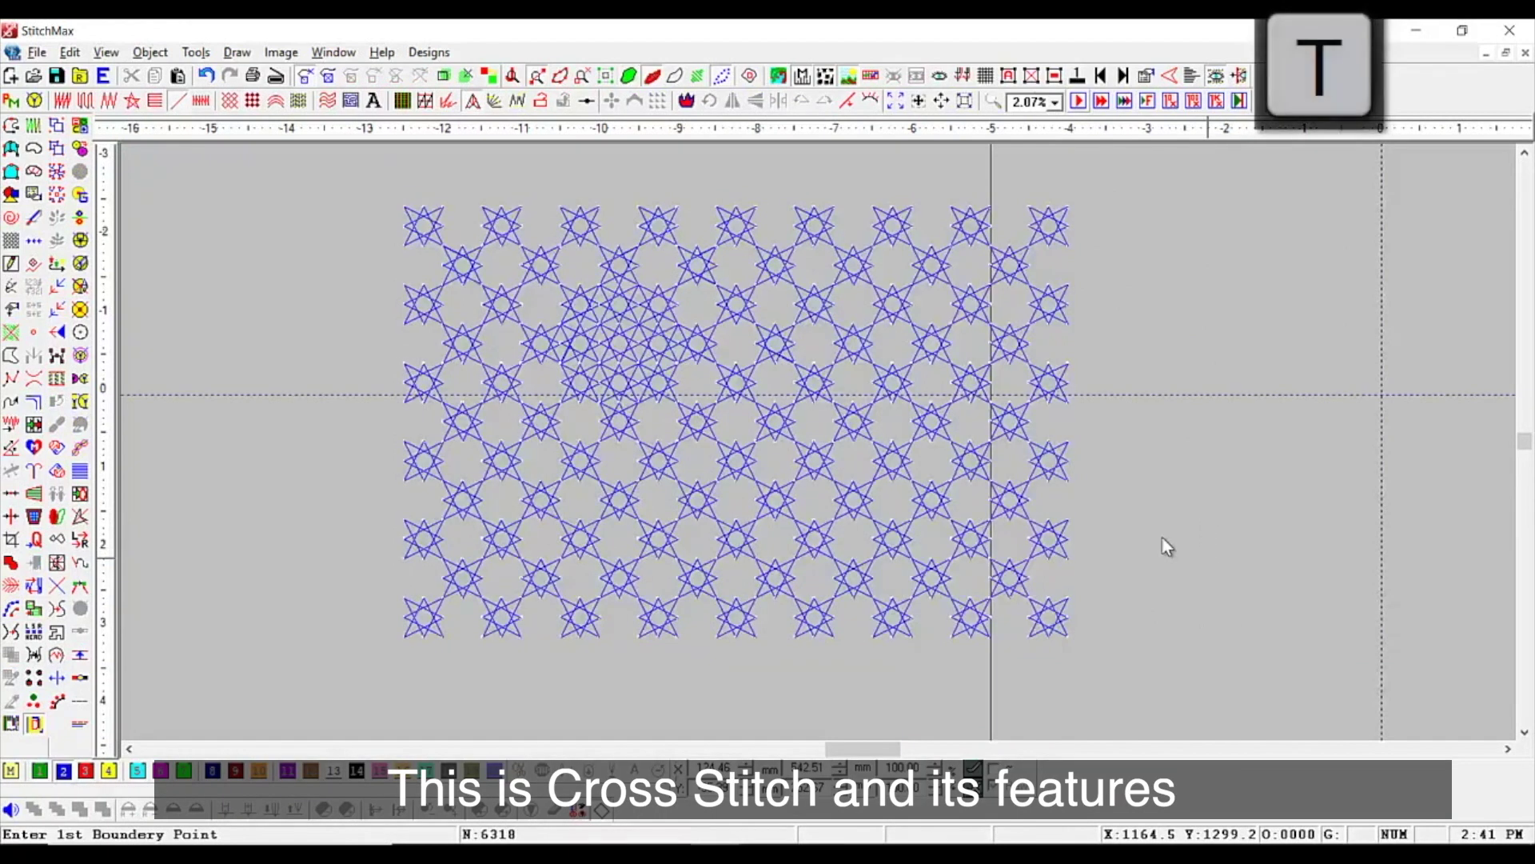
pyautogui.scroll(-7, 779, 523)
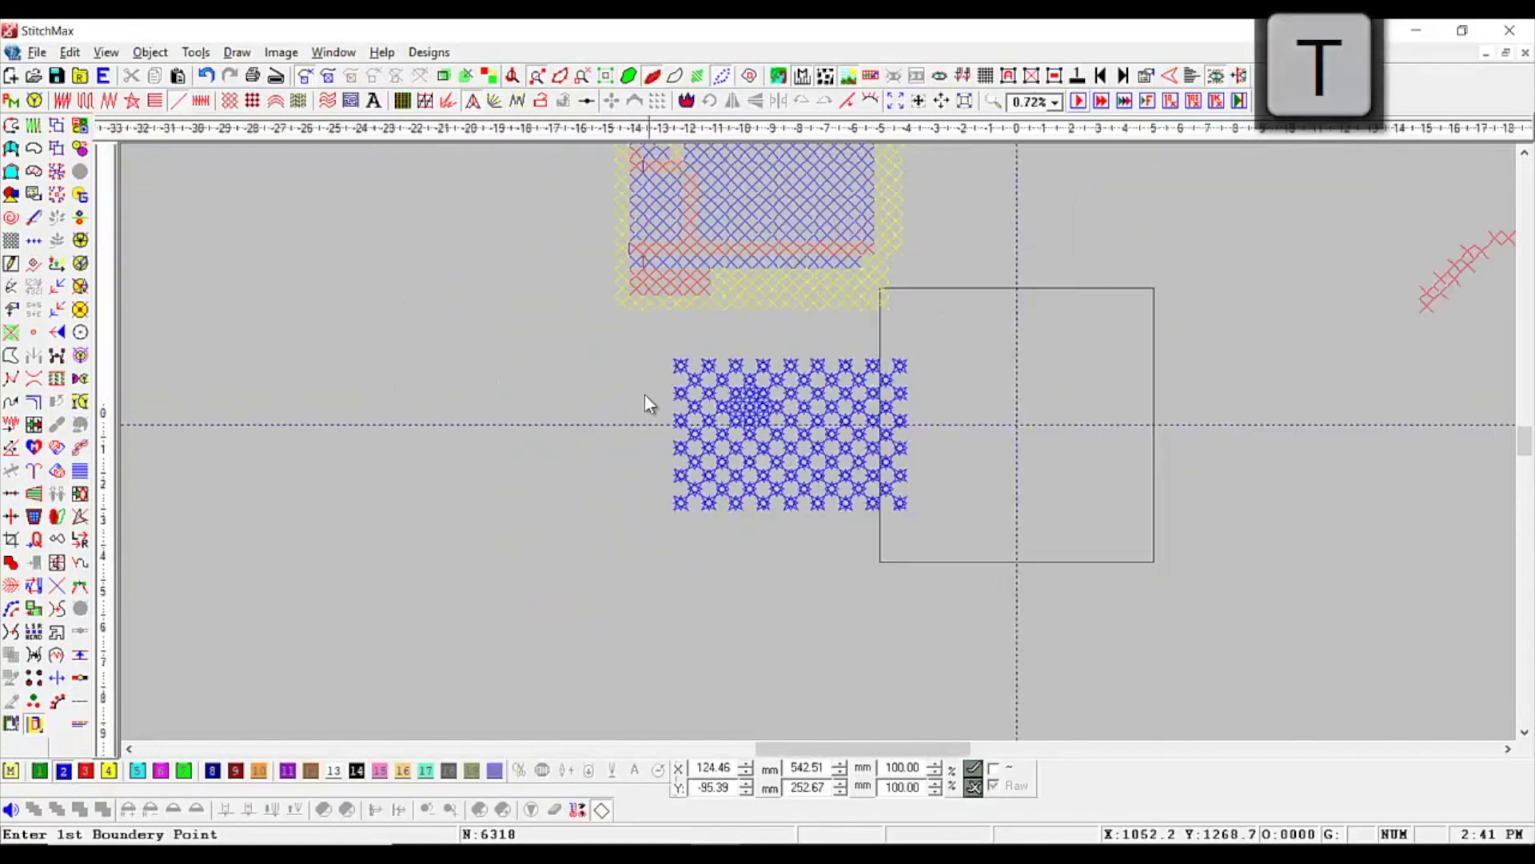
pyautogui.scroll(-2, 646, 372)
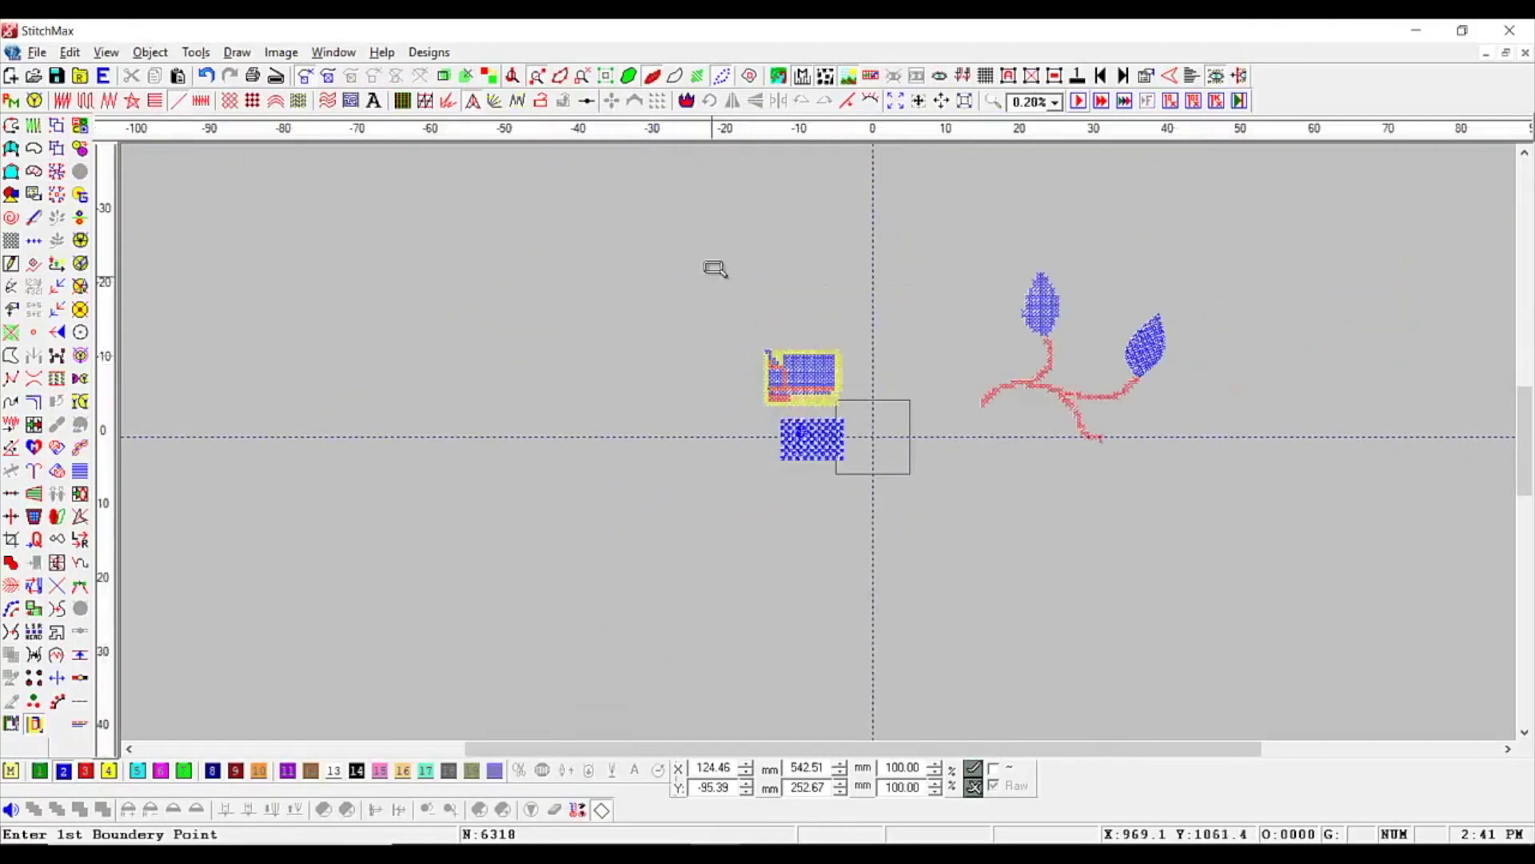
pyautogui.moveTo(719, 245); pyautogui.dragTo(1257, 527)
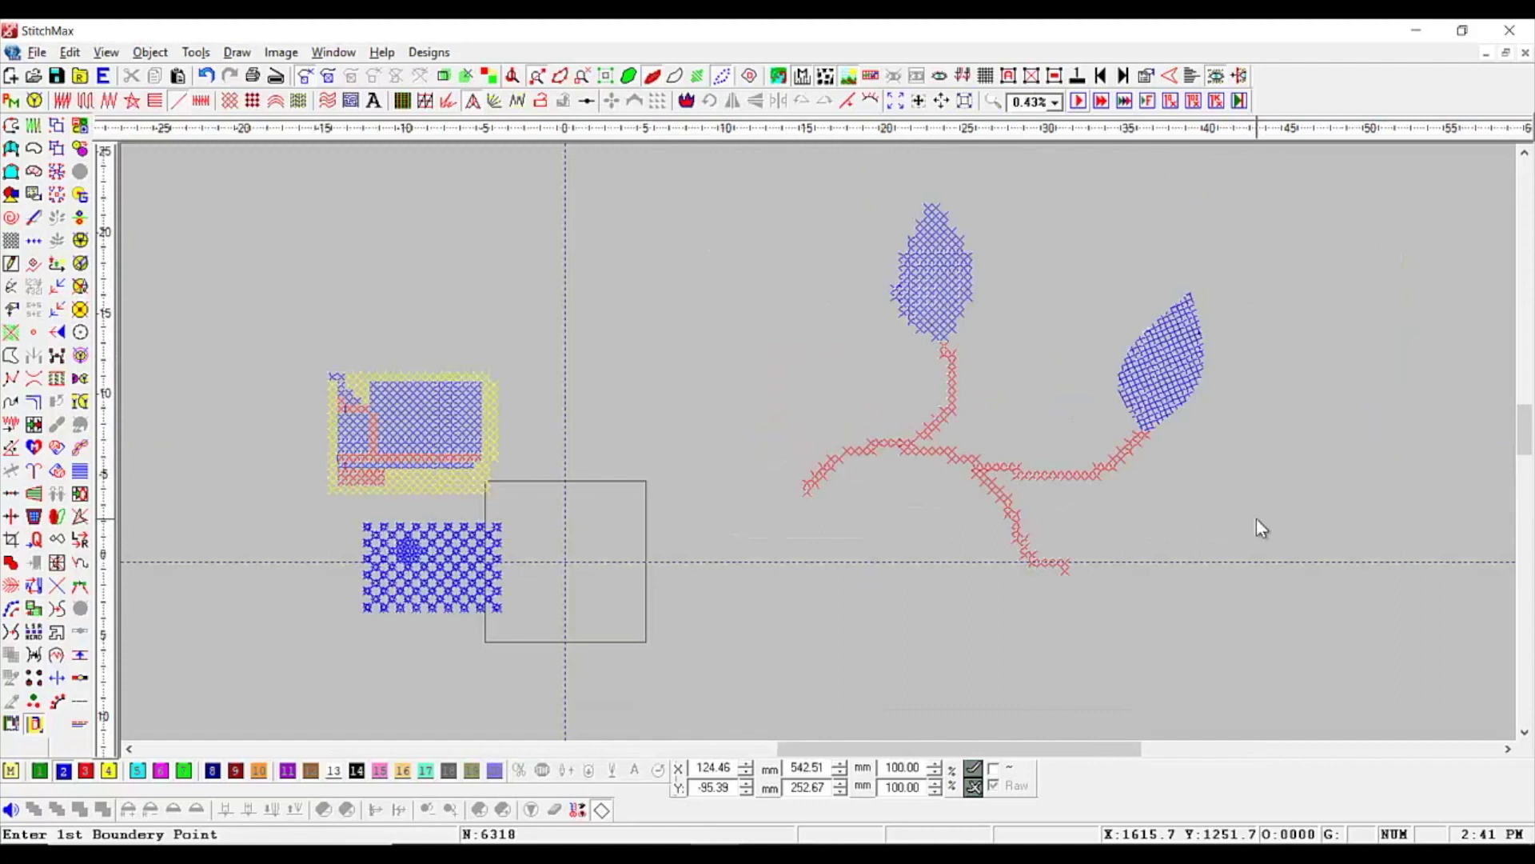